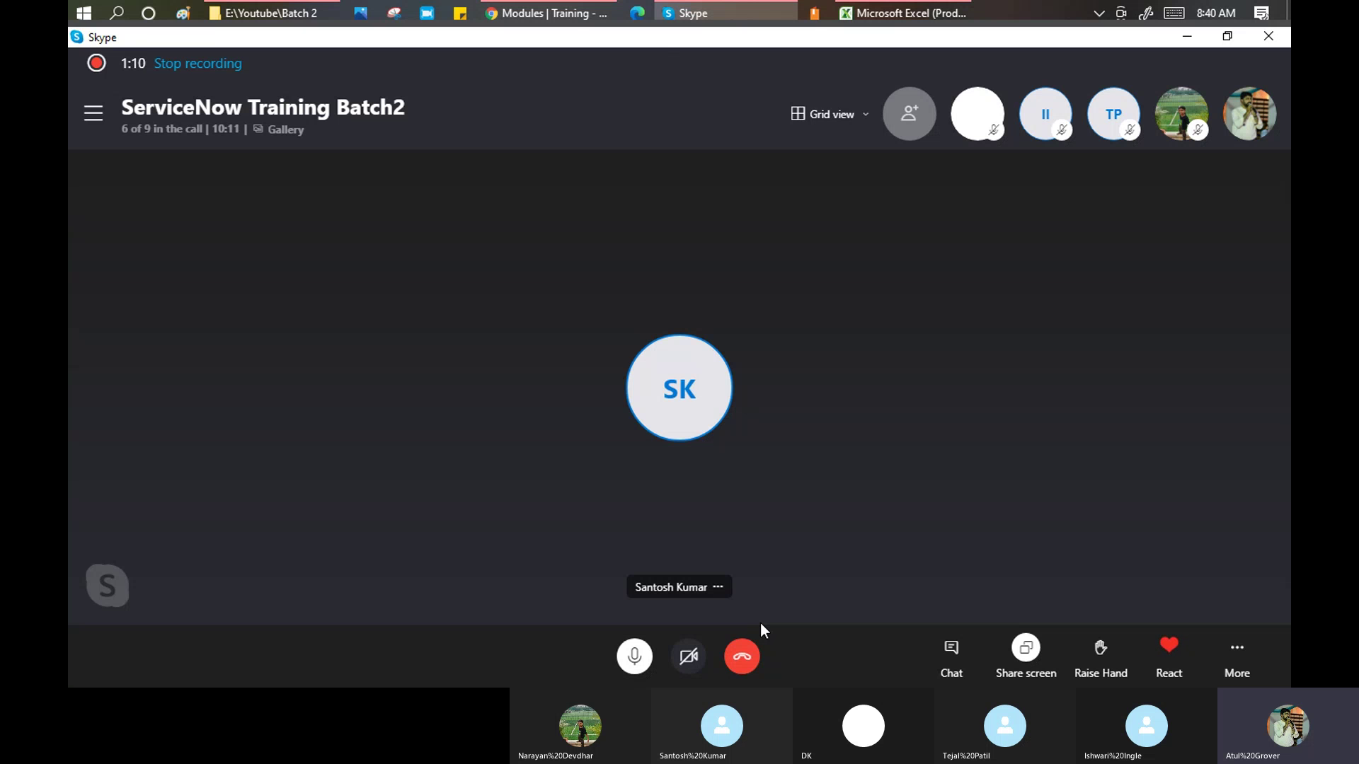
Switch to ServiceNow in the browser and filter the application navigator by "incident".
click(575, 15)
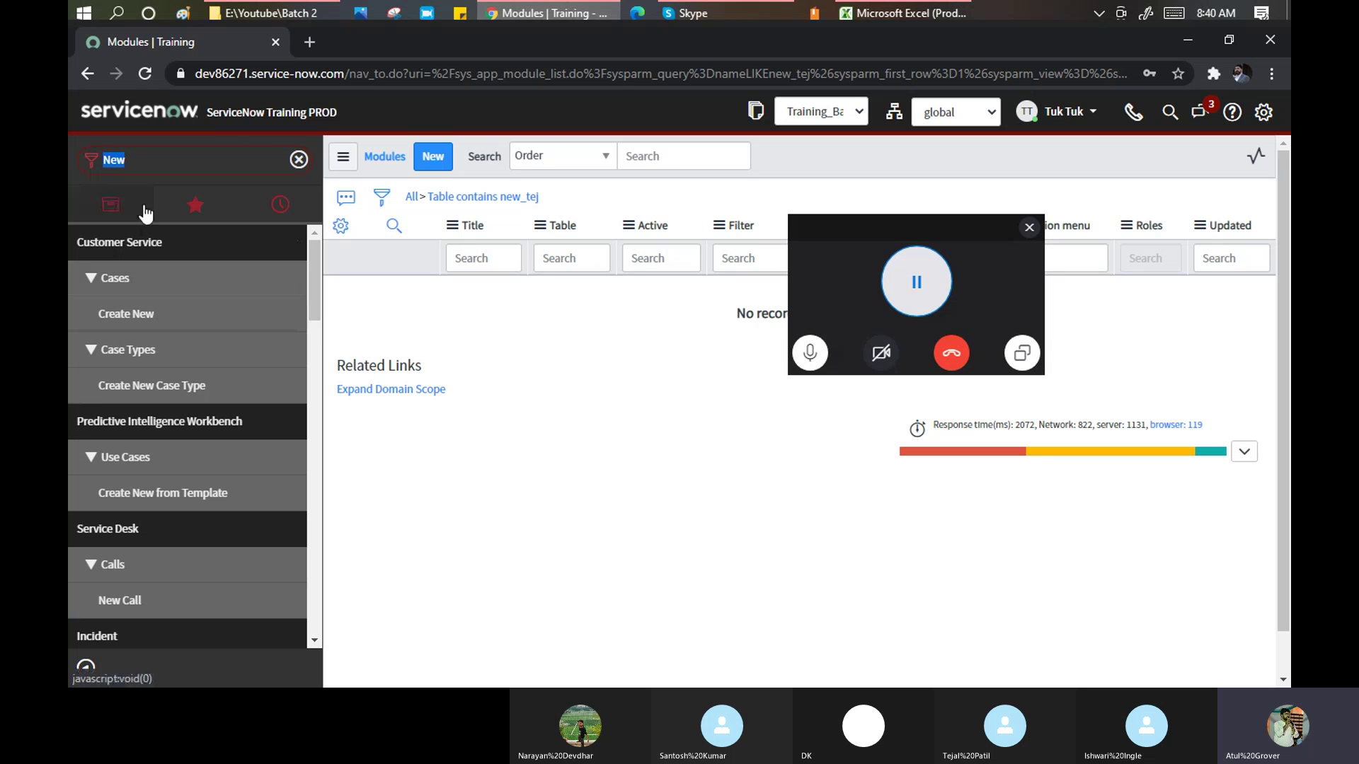
click(149, 160)
drag(149, 160, 67, 160)
text(In)
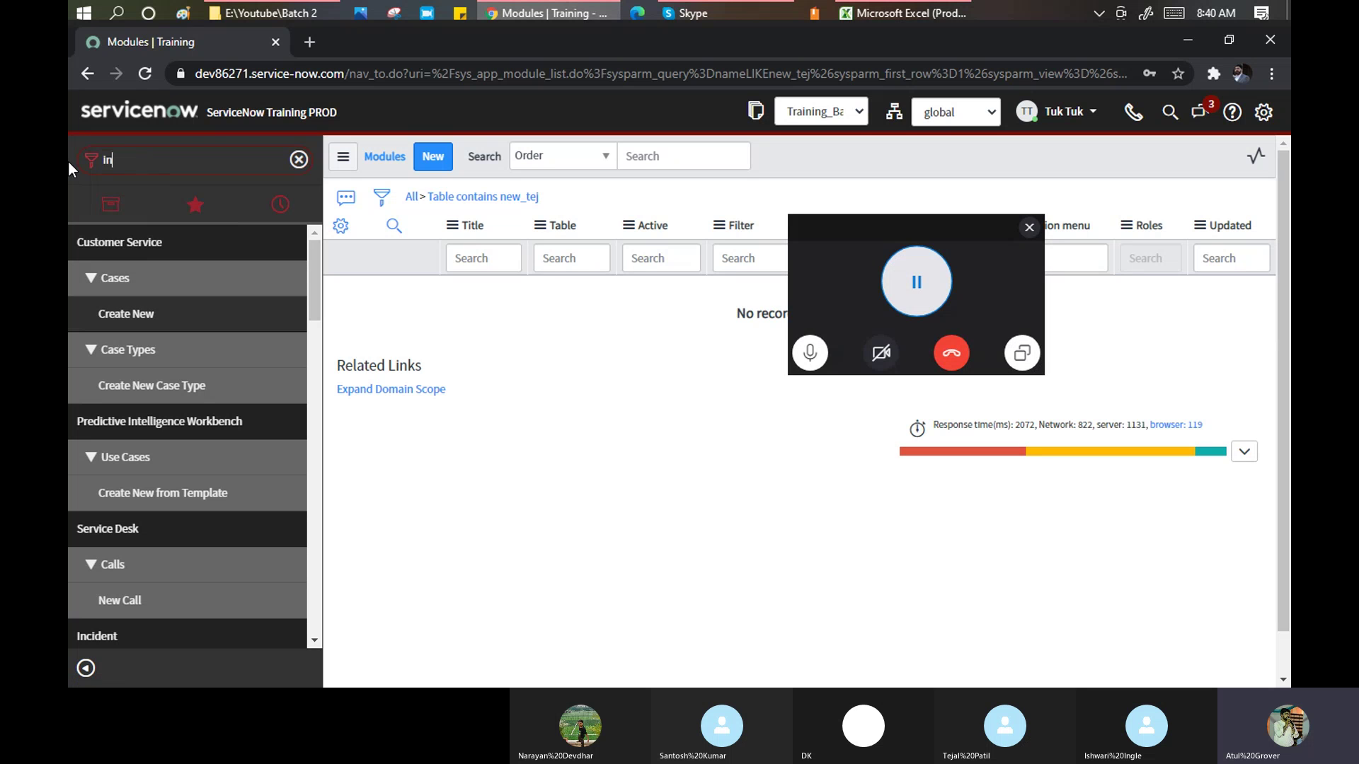
text(cidnegt)
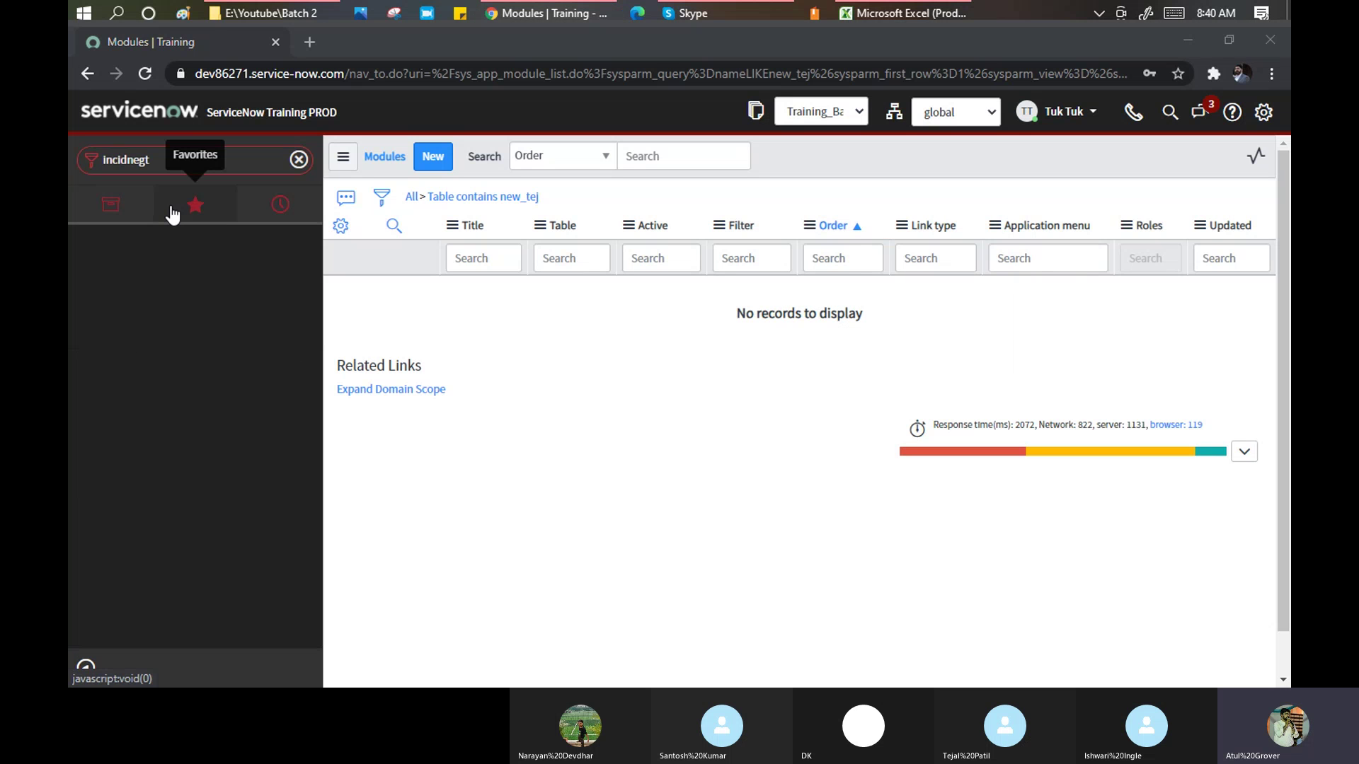
click(162, 157)
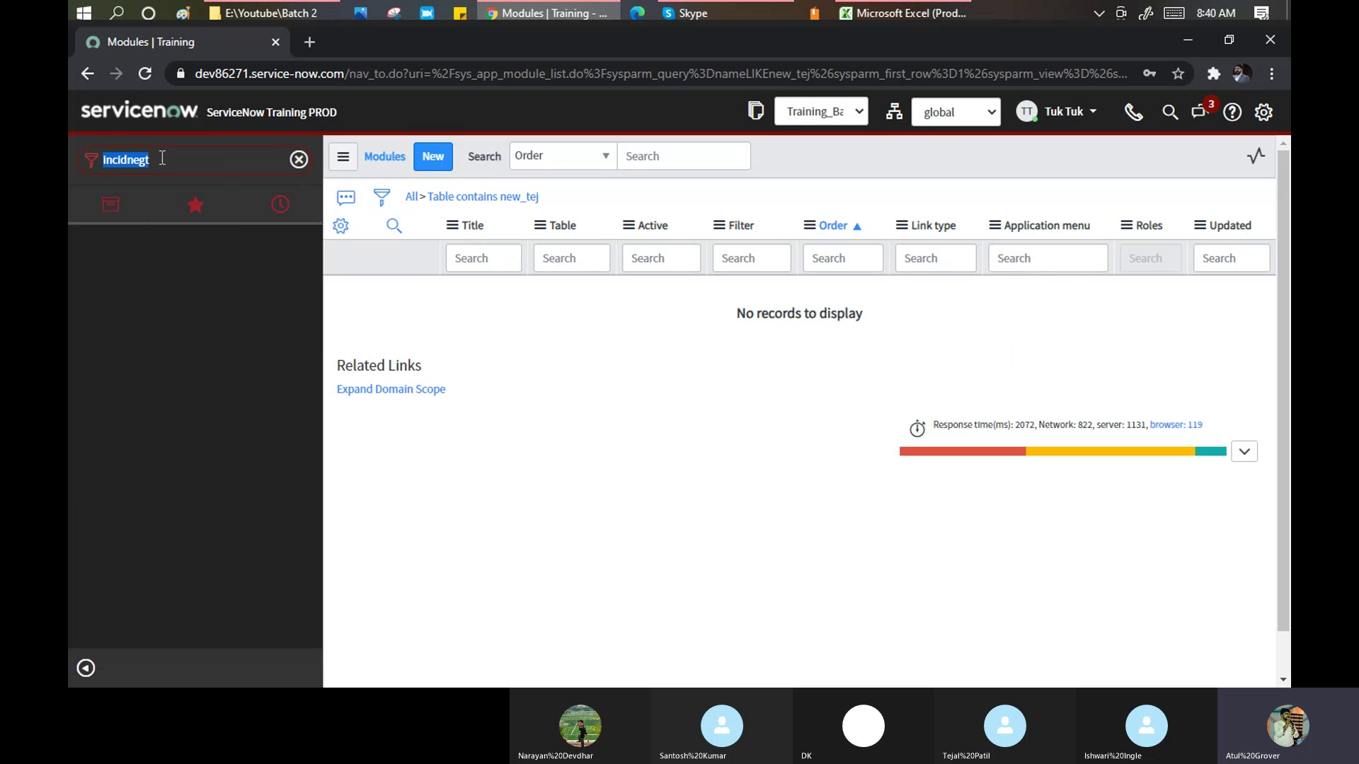
text(in)
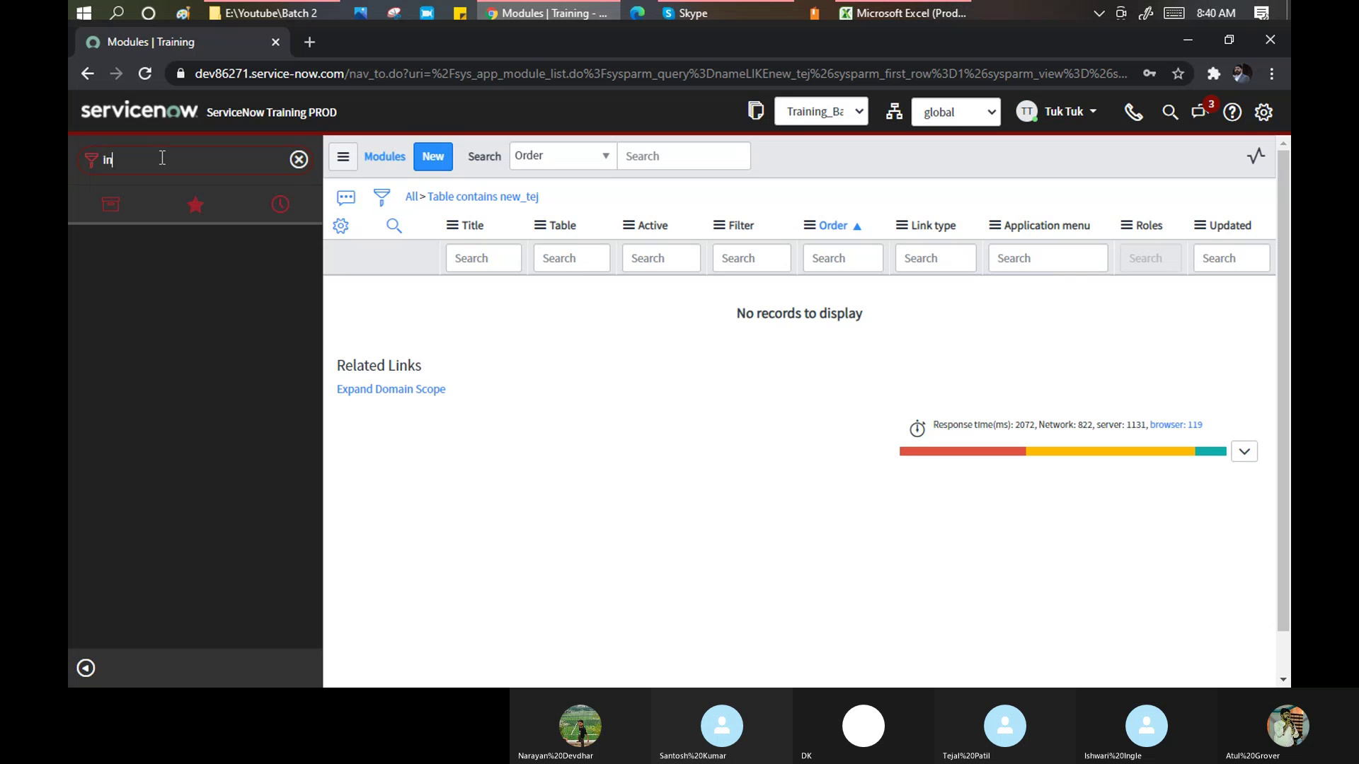
text(cident)
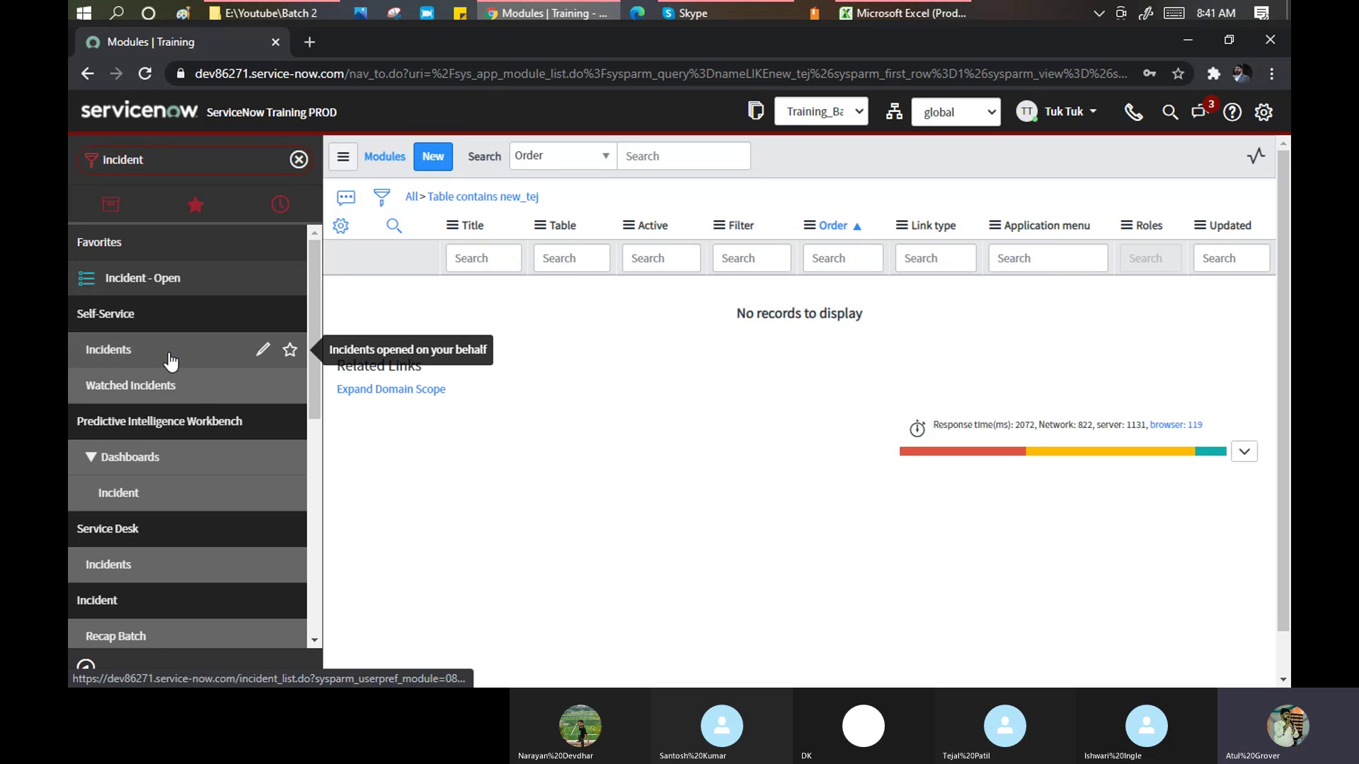
Open a blank new incident record and examine its form down to the action buttons below the notes section.
scroll(170, 361, down, 3)
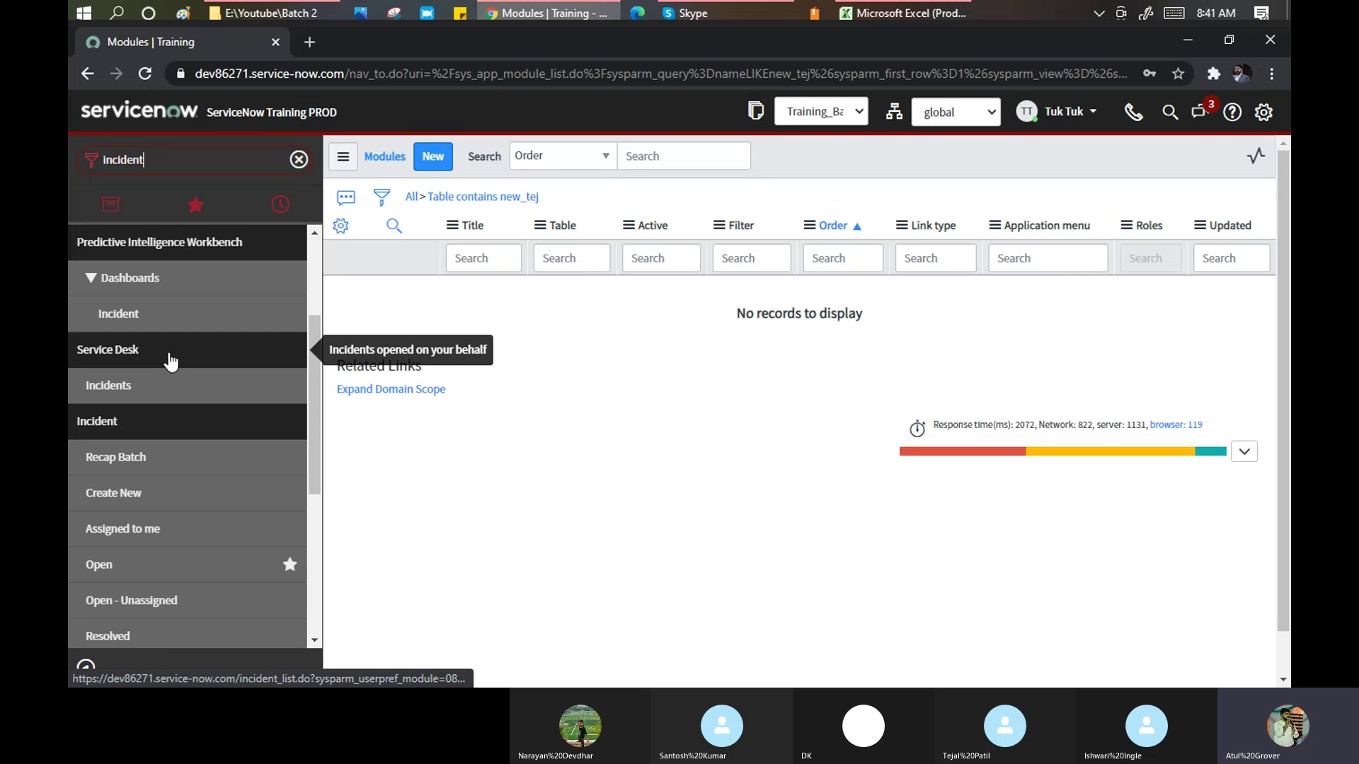
click(133, 496)
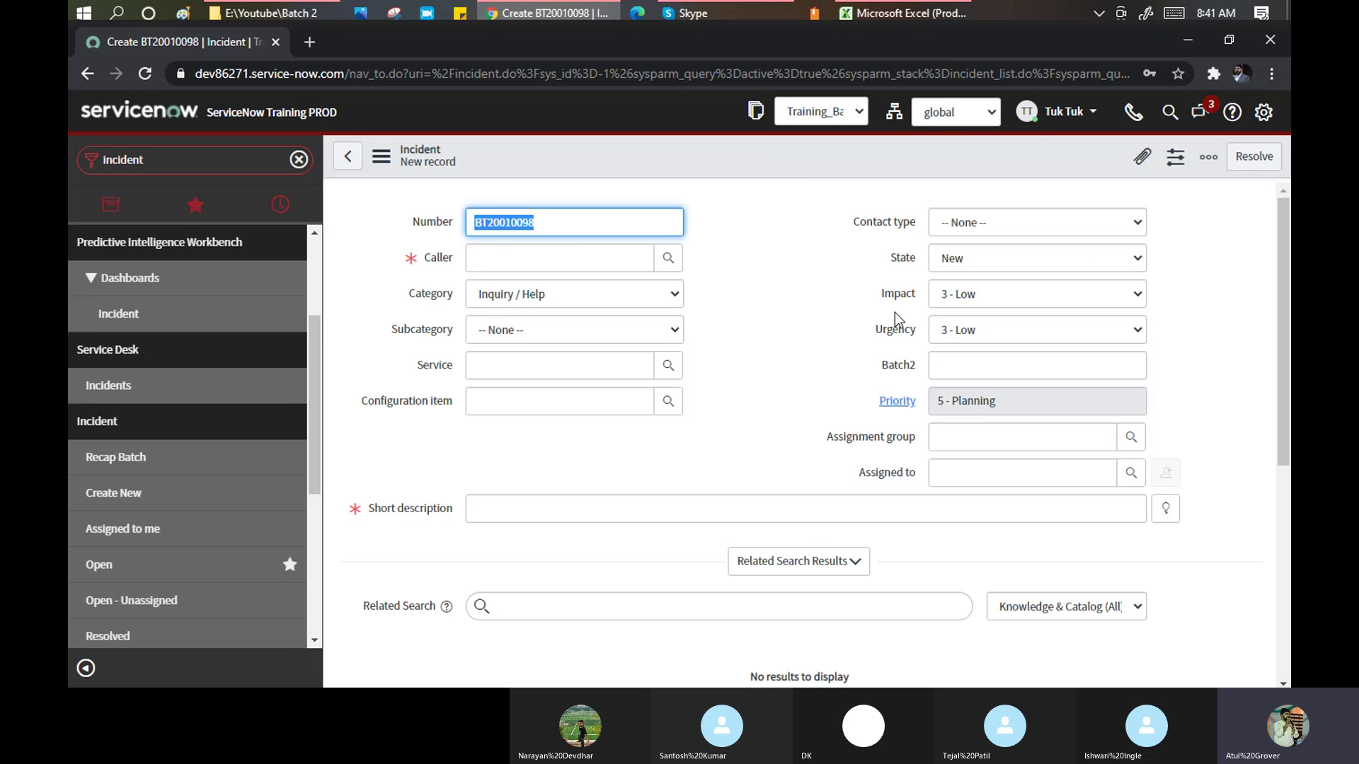
scroll(862, 318, down, 6)
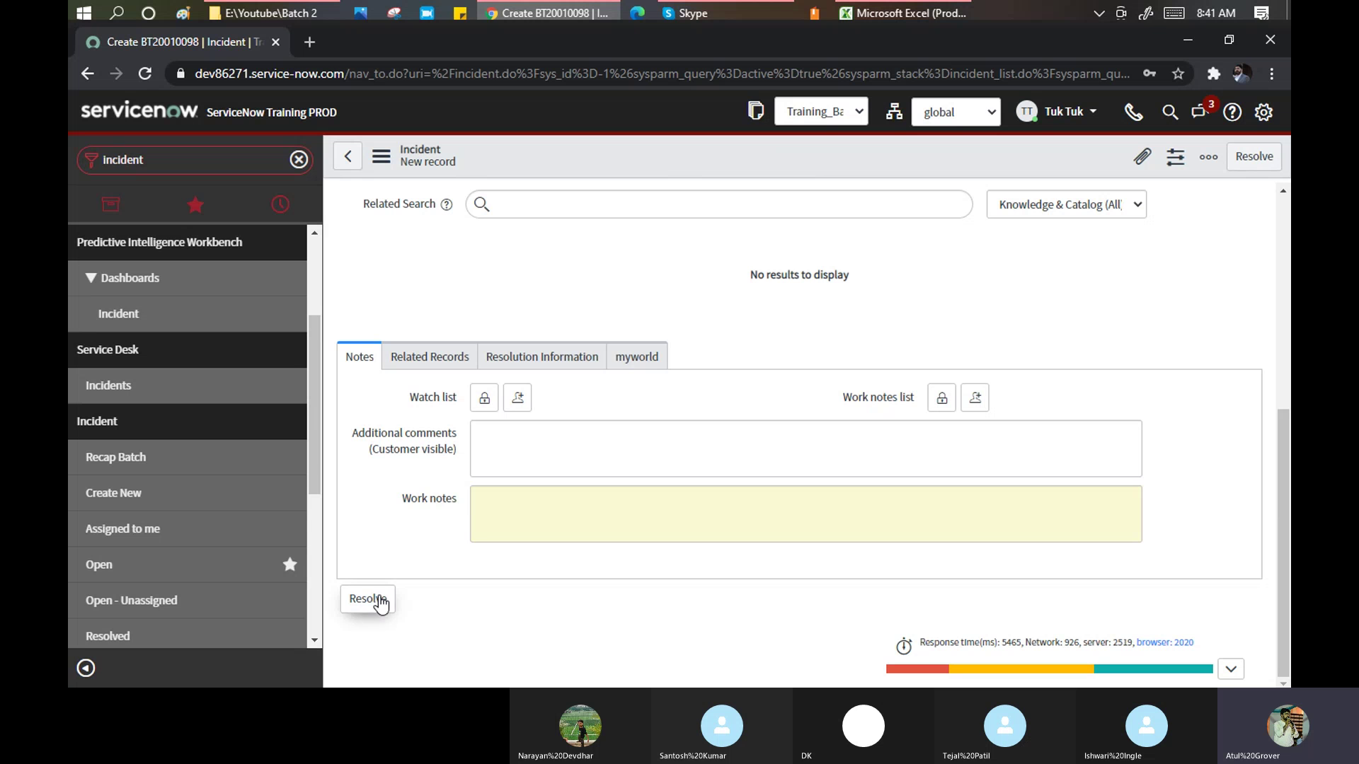
Filter the application navigator by "change" instead of the incident filter.
click(183, 168)
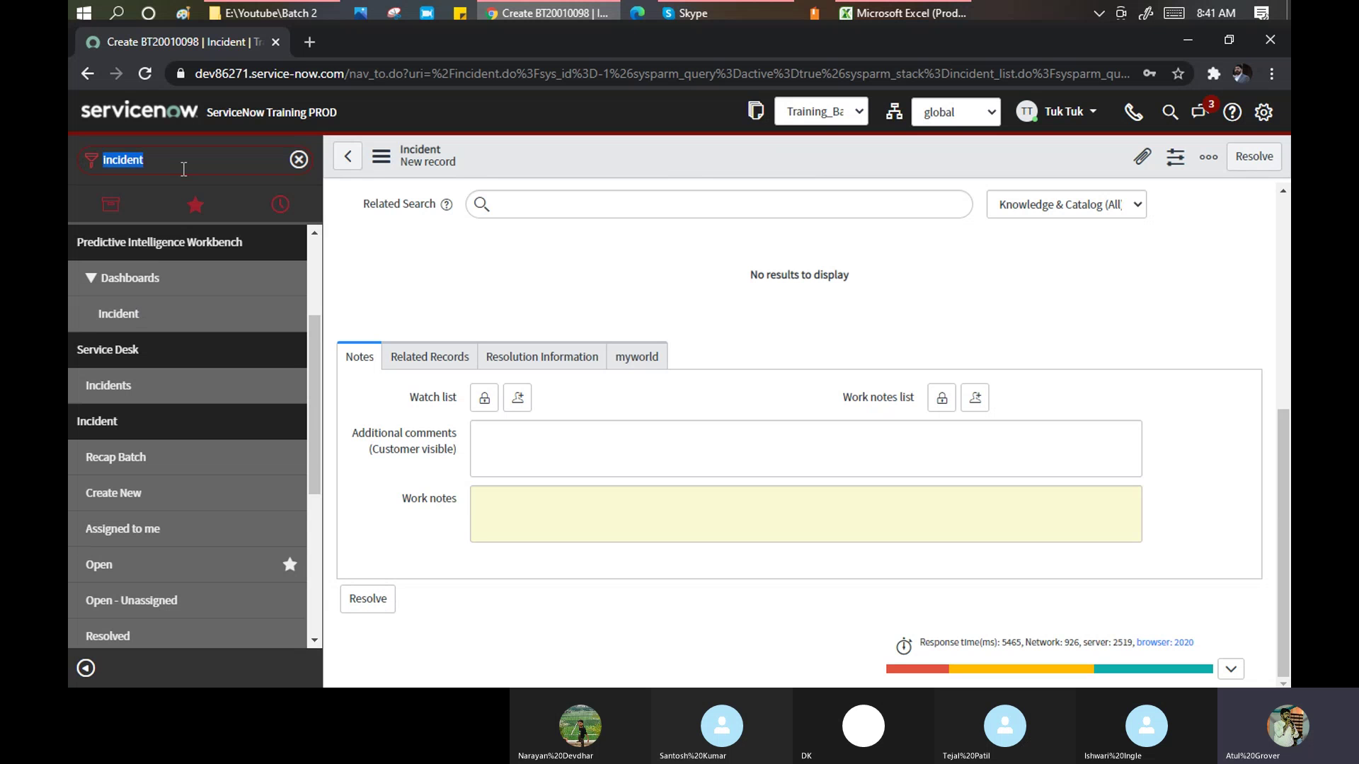
text(chnage)
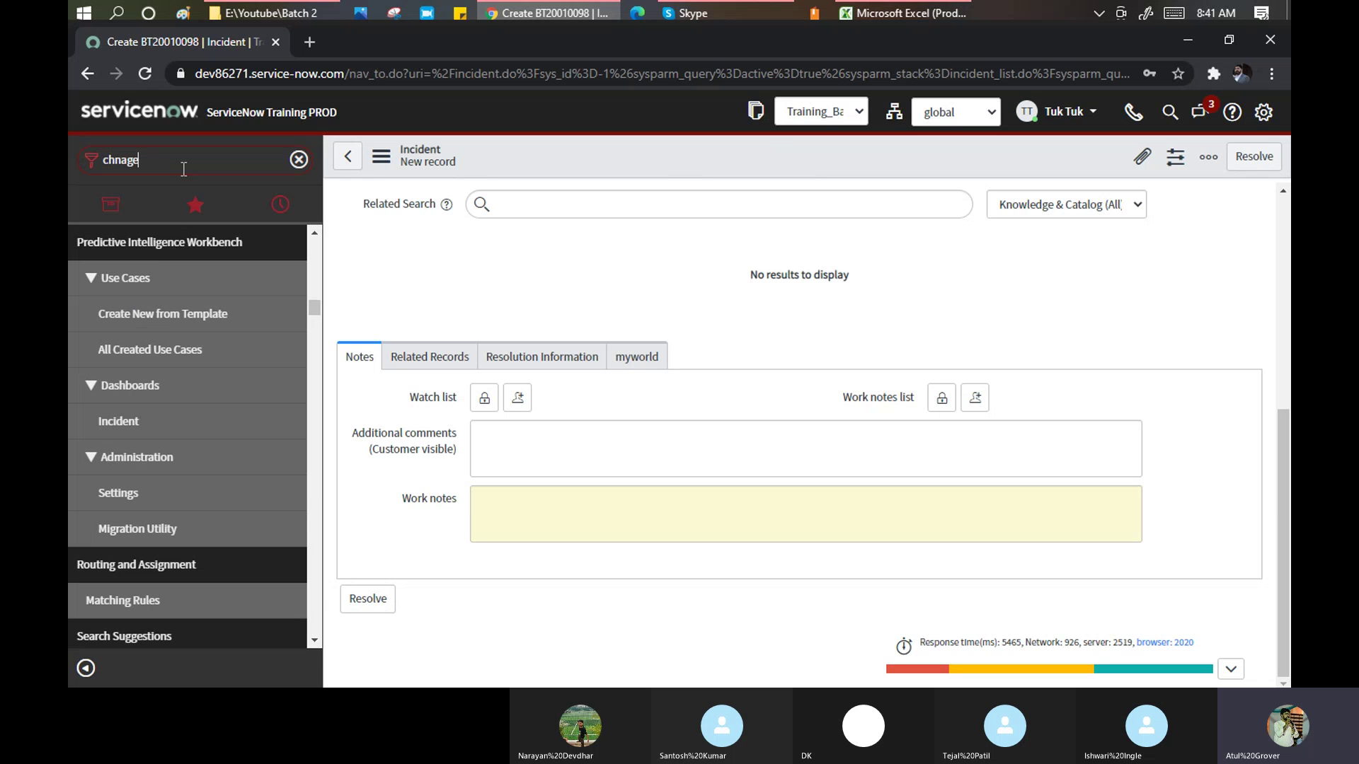
key(BackSpace)
key(BackSpace)
key(BackSpace)
key(BackSpace)
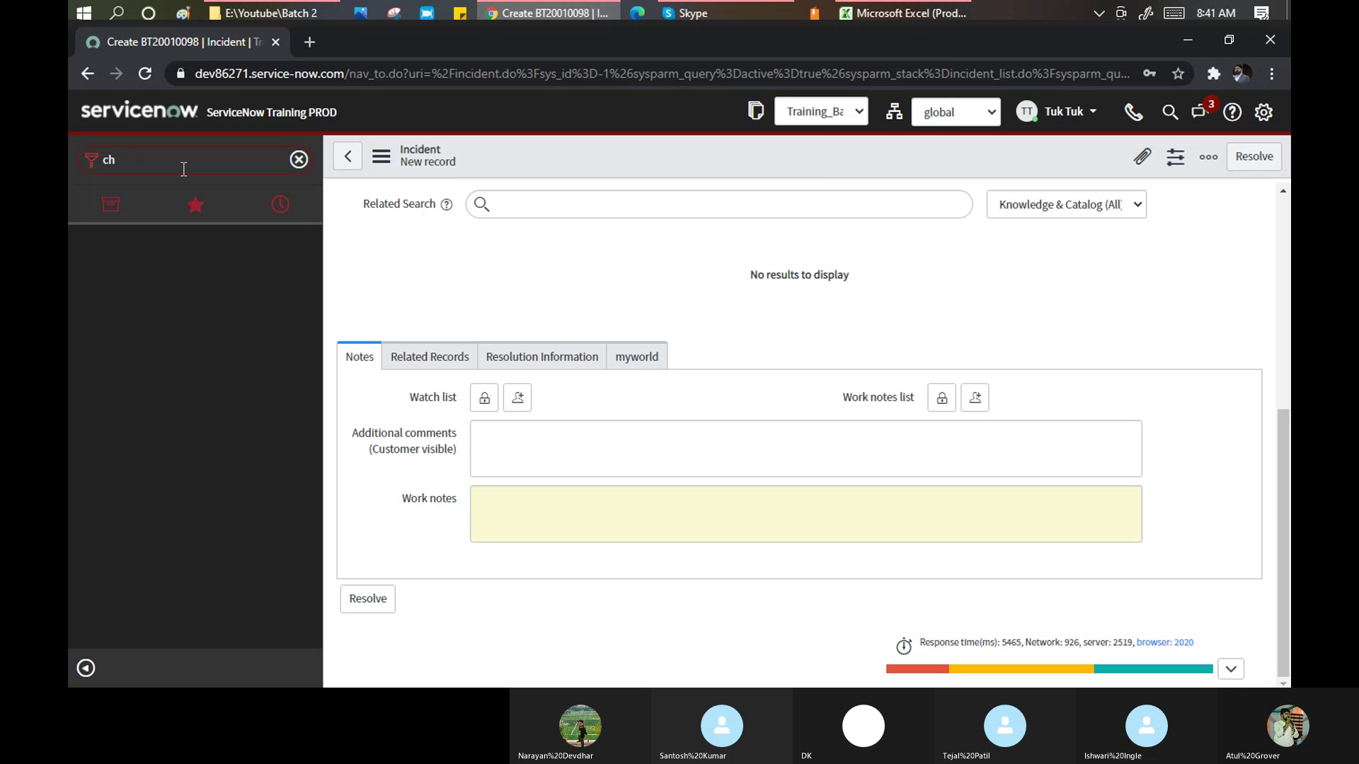
text(ange)
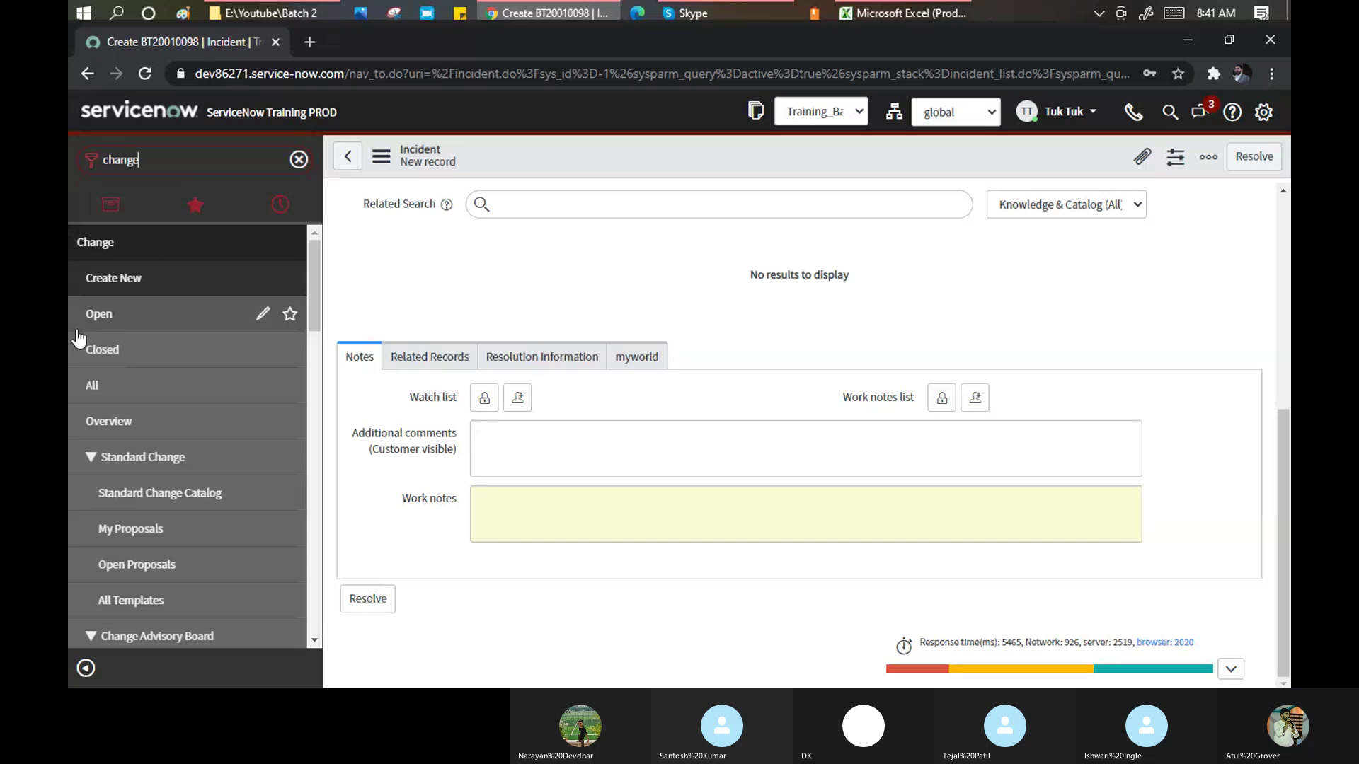
Start a new change request of the Normal type and look through its blank form.
click(123, 277)
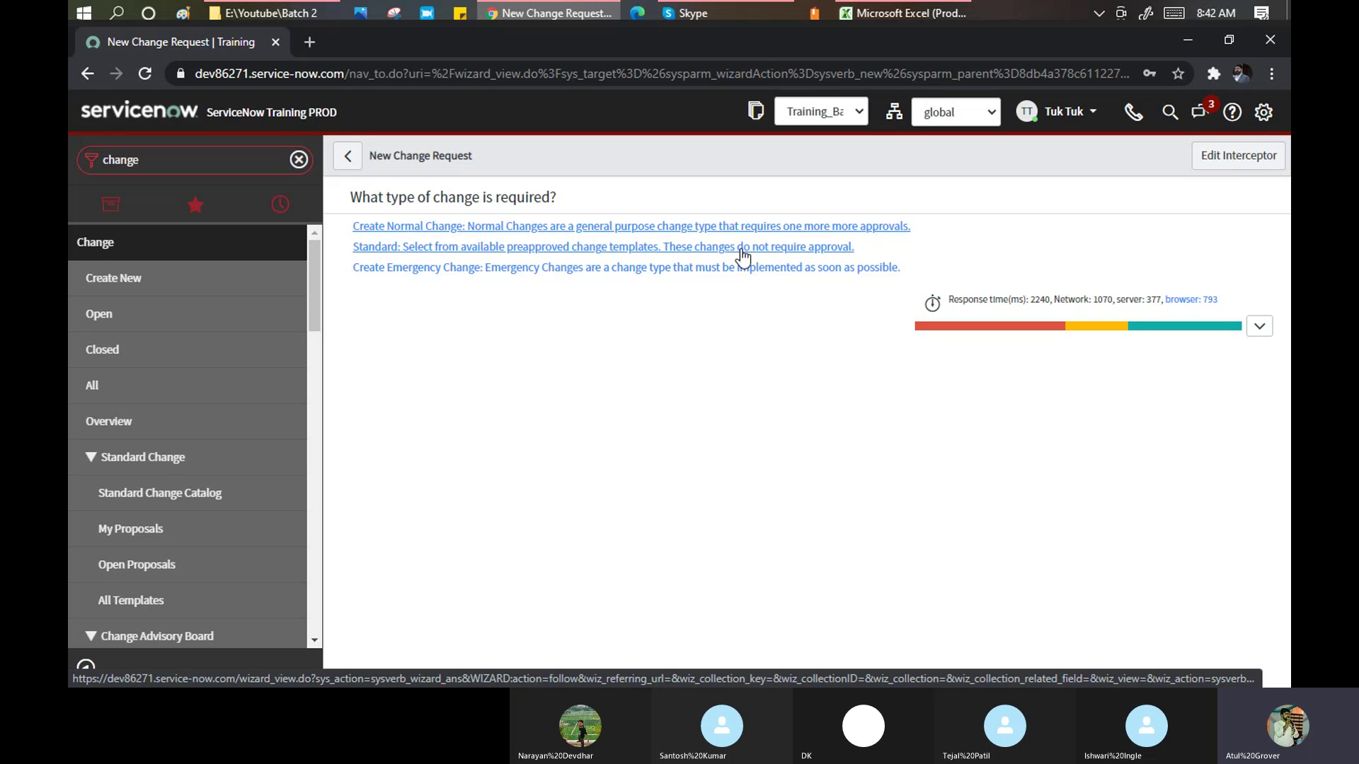
click(715, 228)
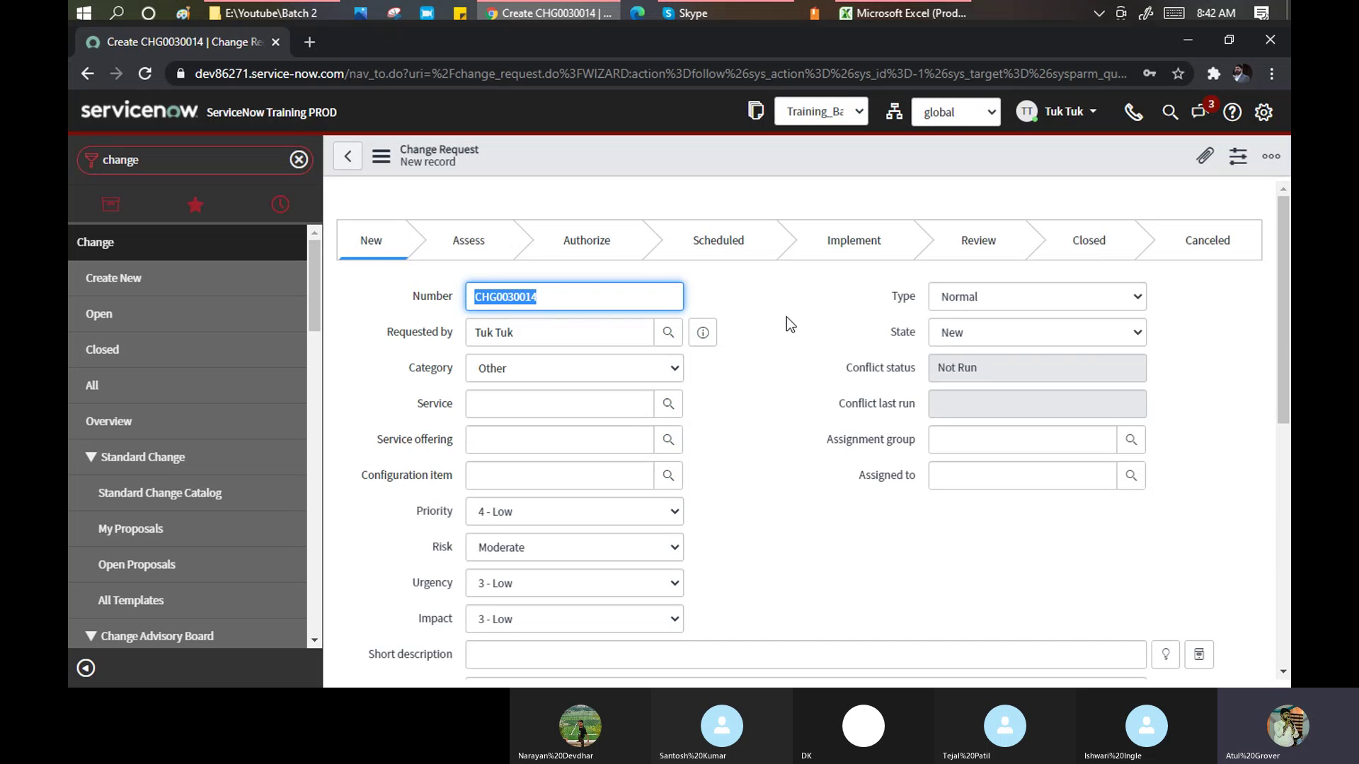
scroll(783, 316, down, 7)
scroll(780, 319, up, 7)
click(795, 259)
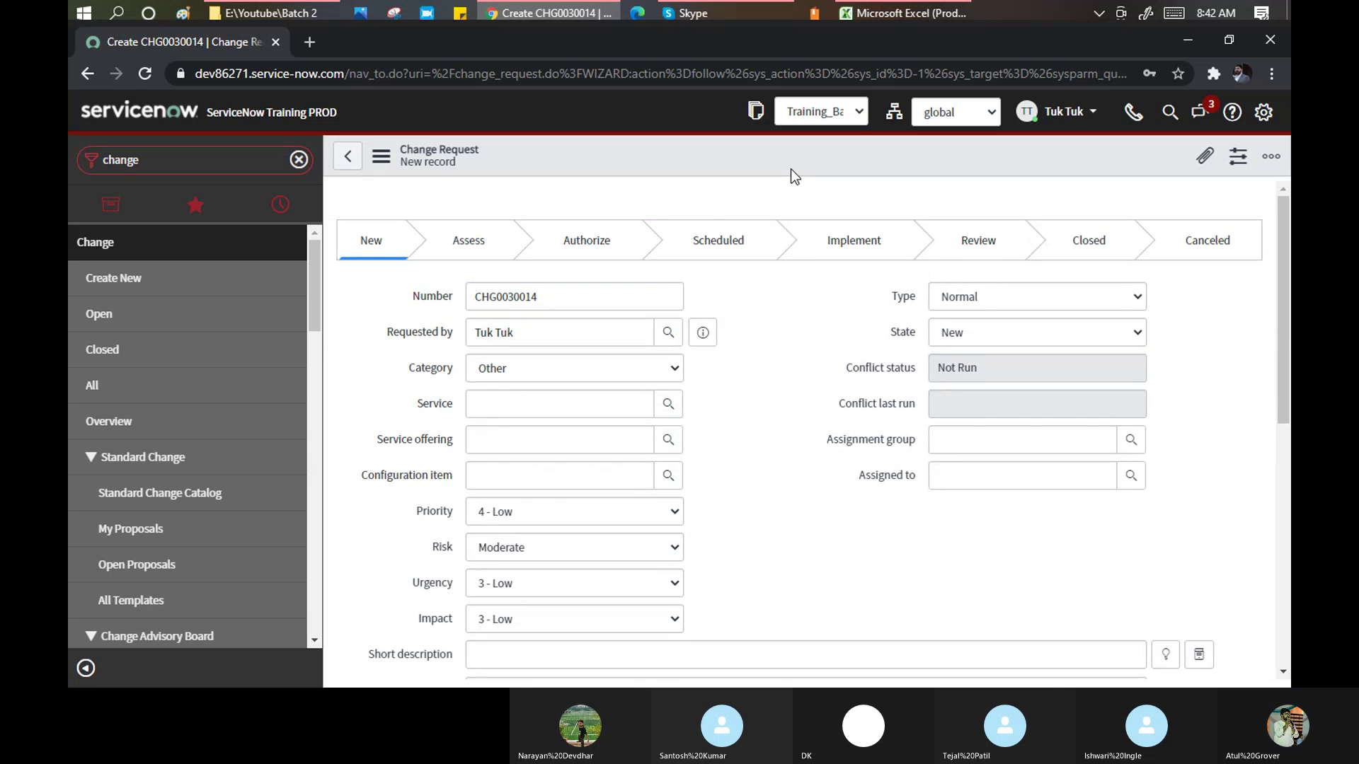
Show the open change requests and open the emergency change CHG0040007.
click(94, 319)
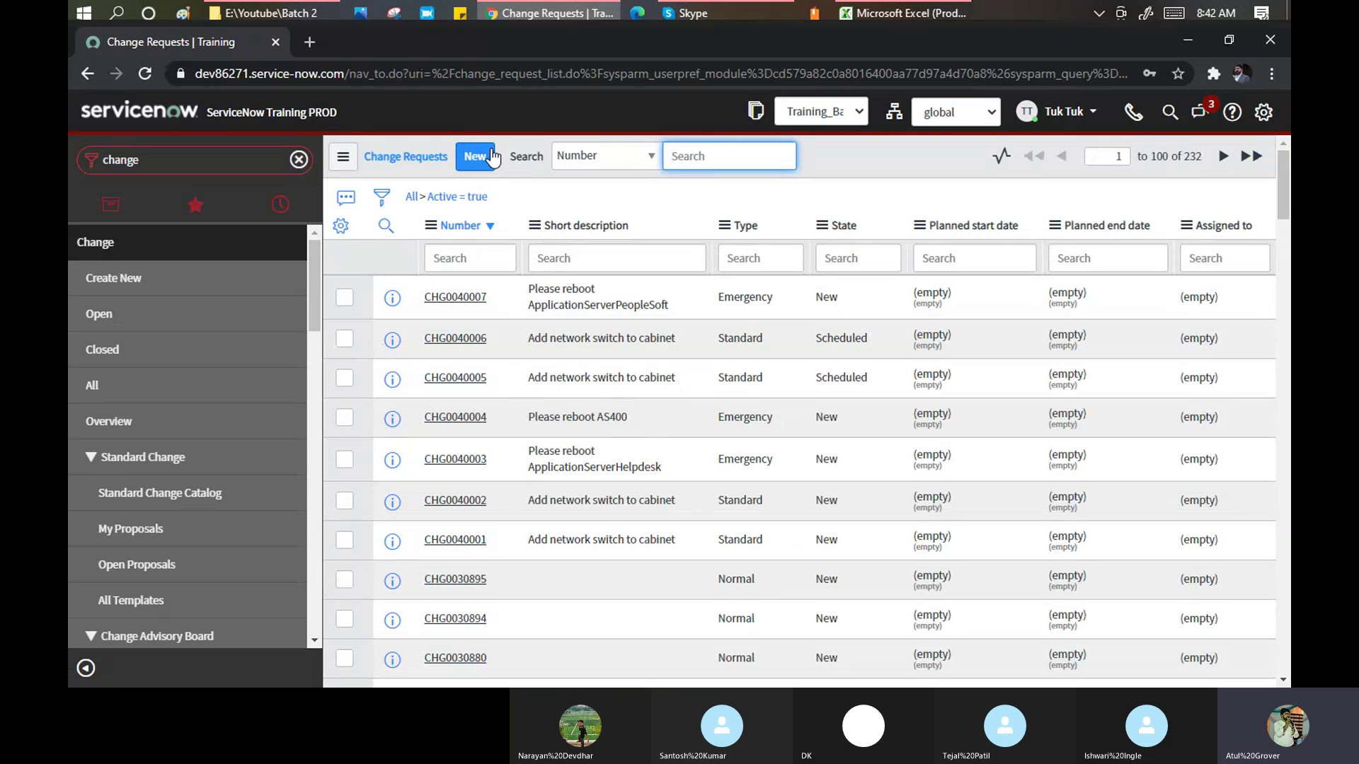
click(444, 304)
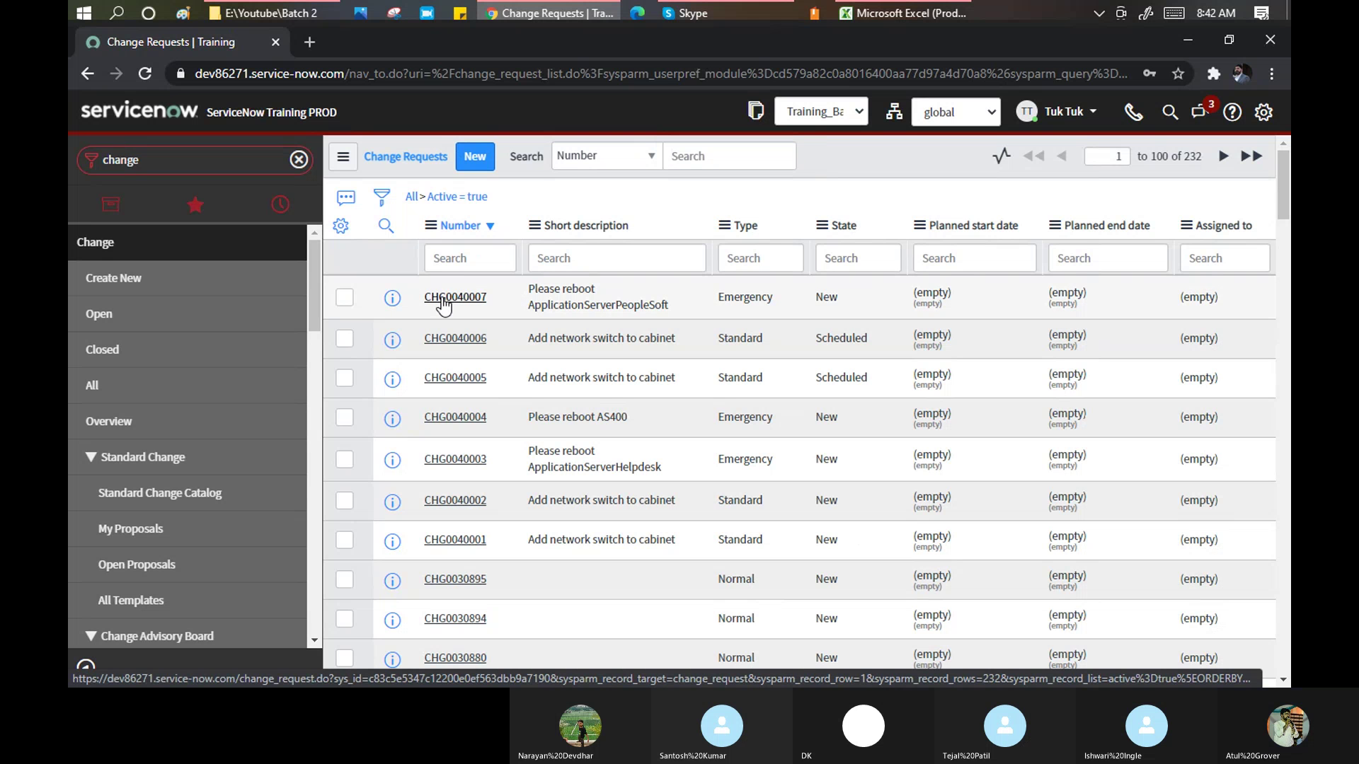
click(444, 306)
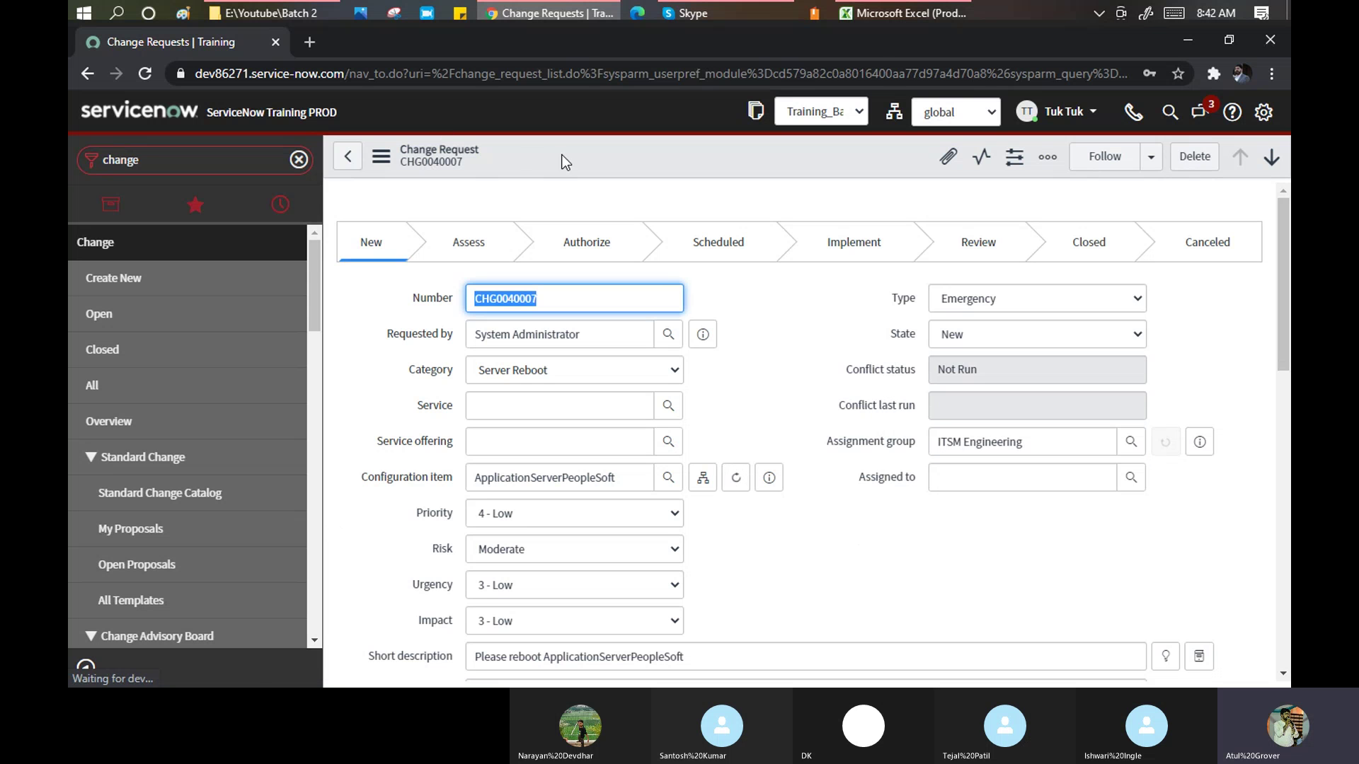
Examine the context menu of the change request's form header, including its Save, Copy Change and History entries.
right_click(601, 150)
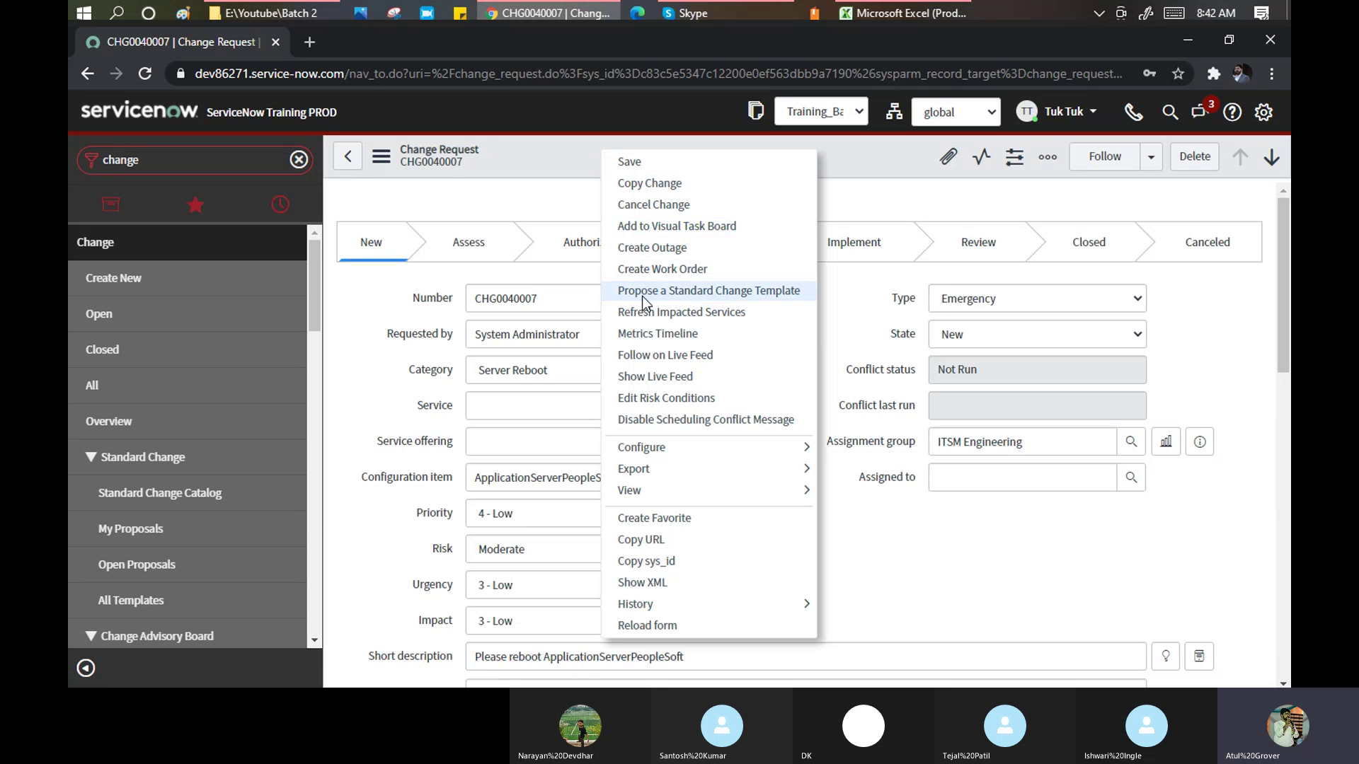
mouse_move(674, 602)
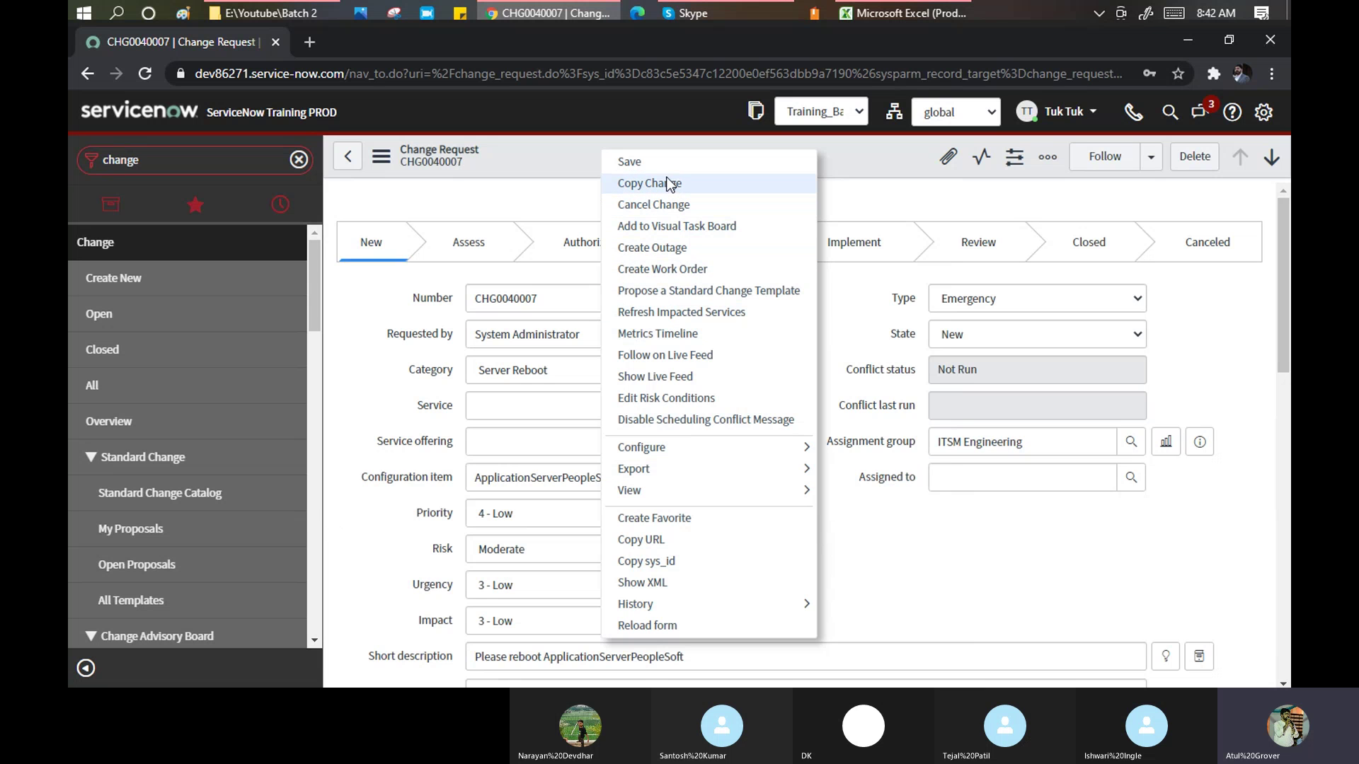
click(565, 142)
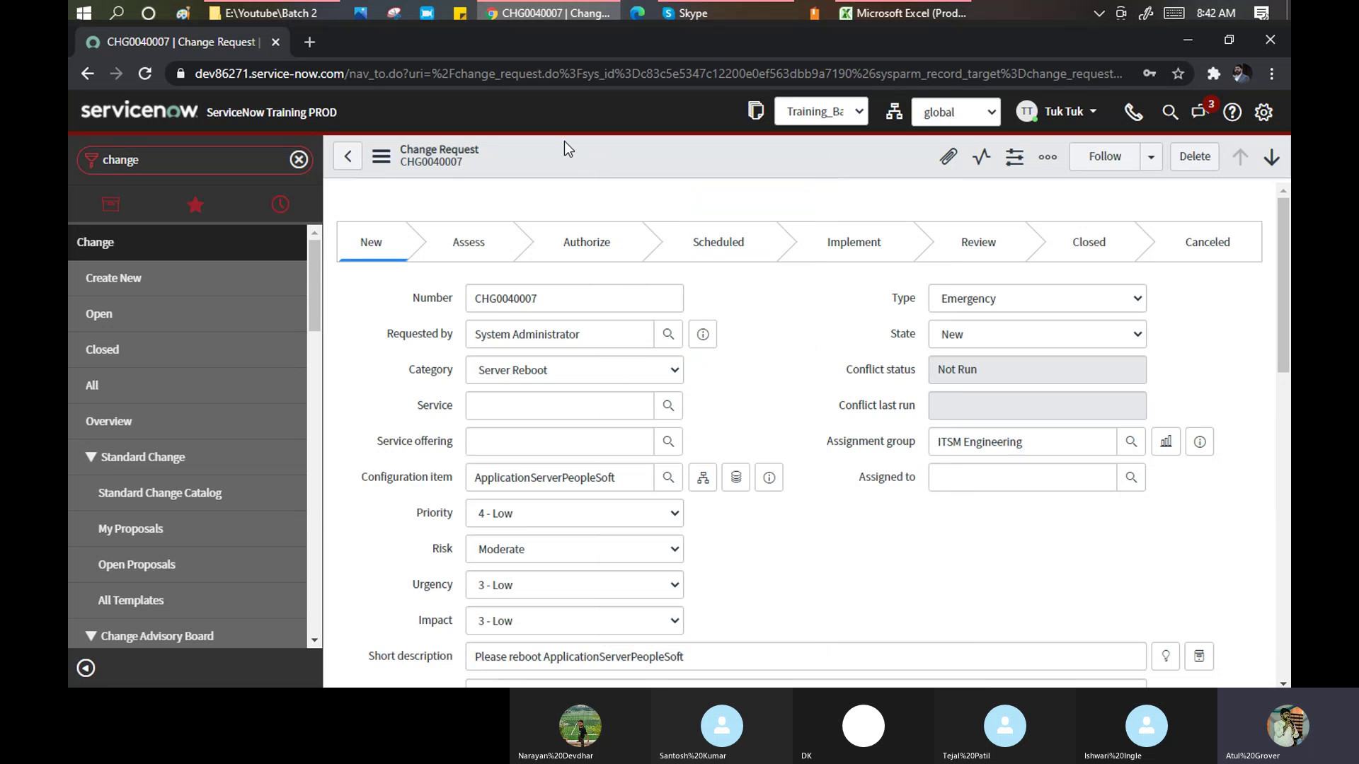
right_click(592, 153)
click(571, 150)
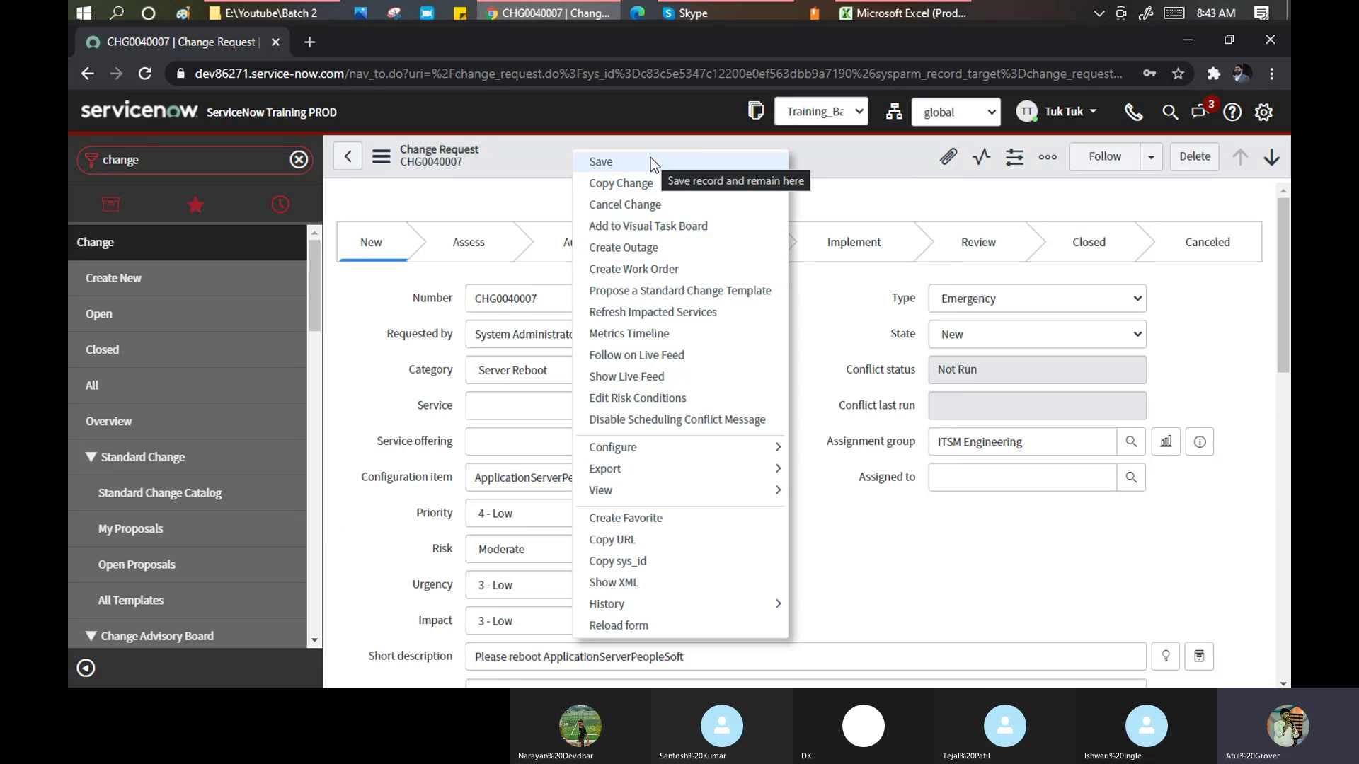
click(376, 160)
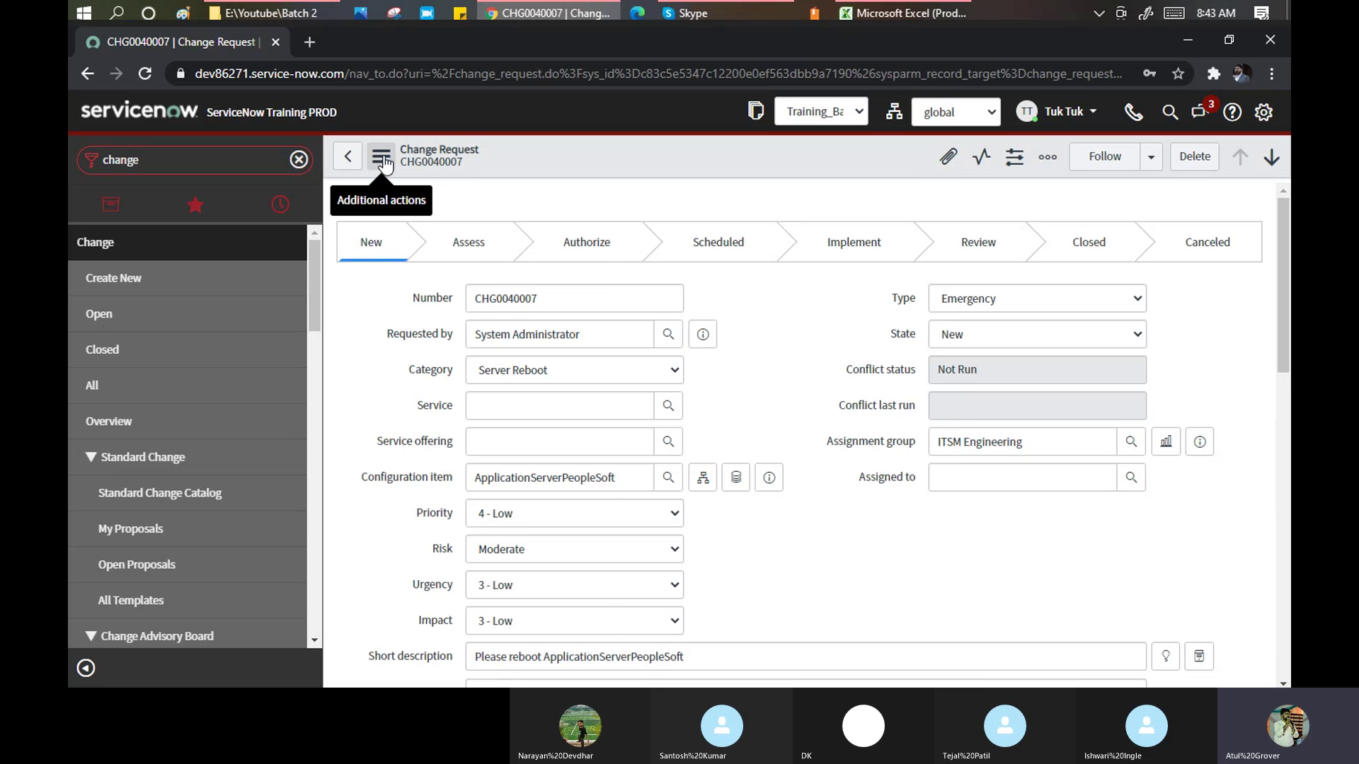
Examine the change form's additional actions, including its list of available views, without choosing any.
click(382, 159)
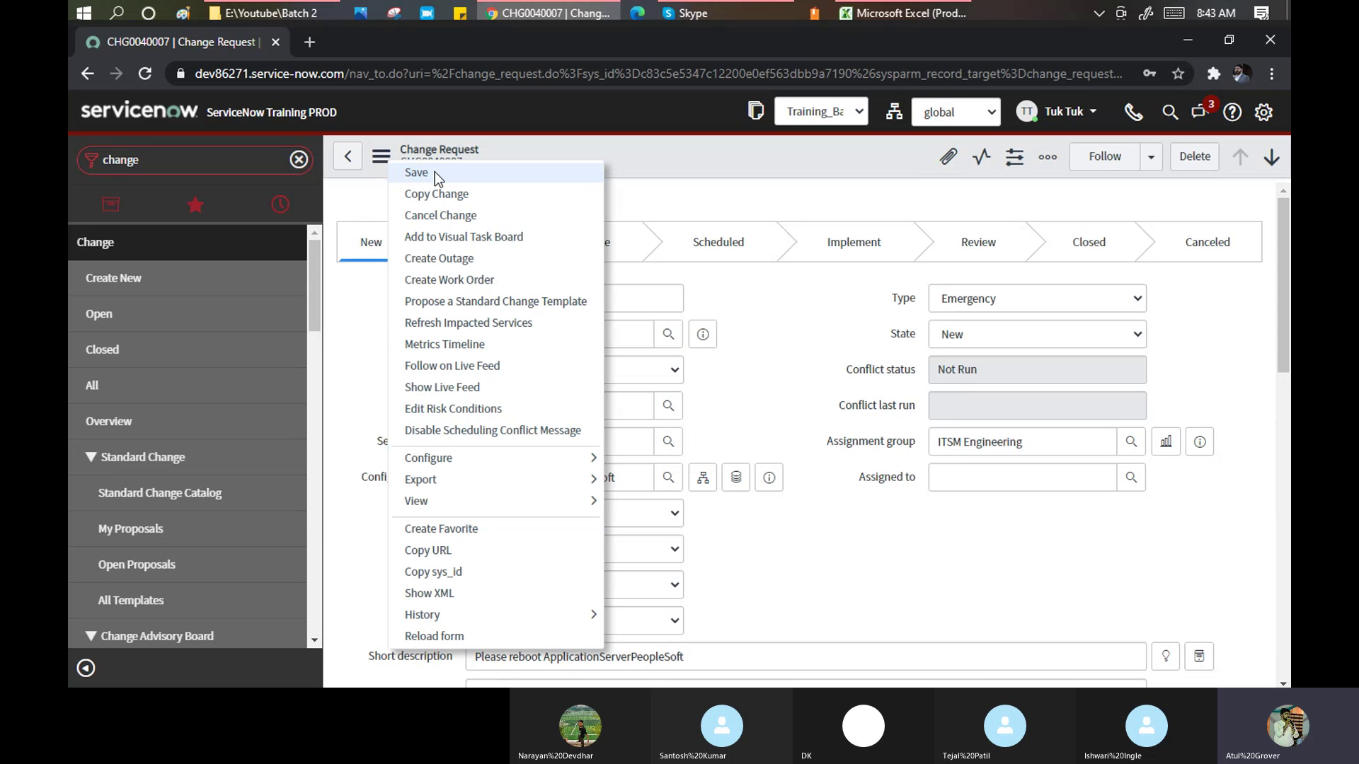
mouse_move(486, 481)
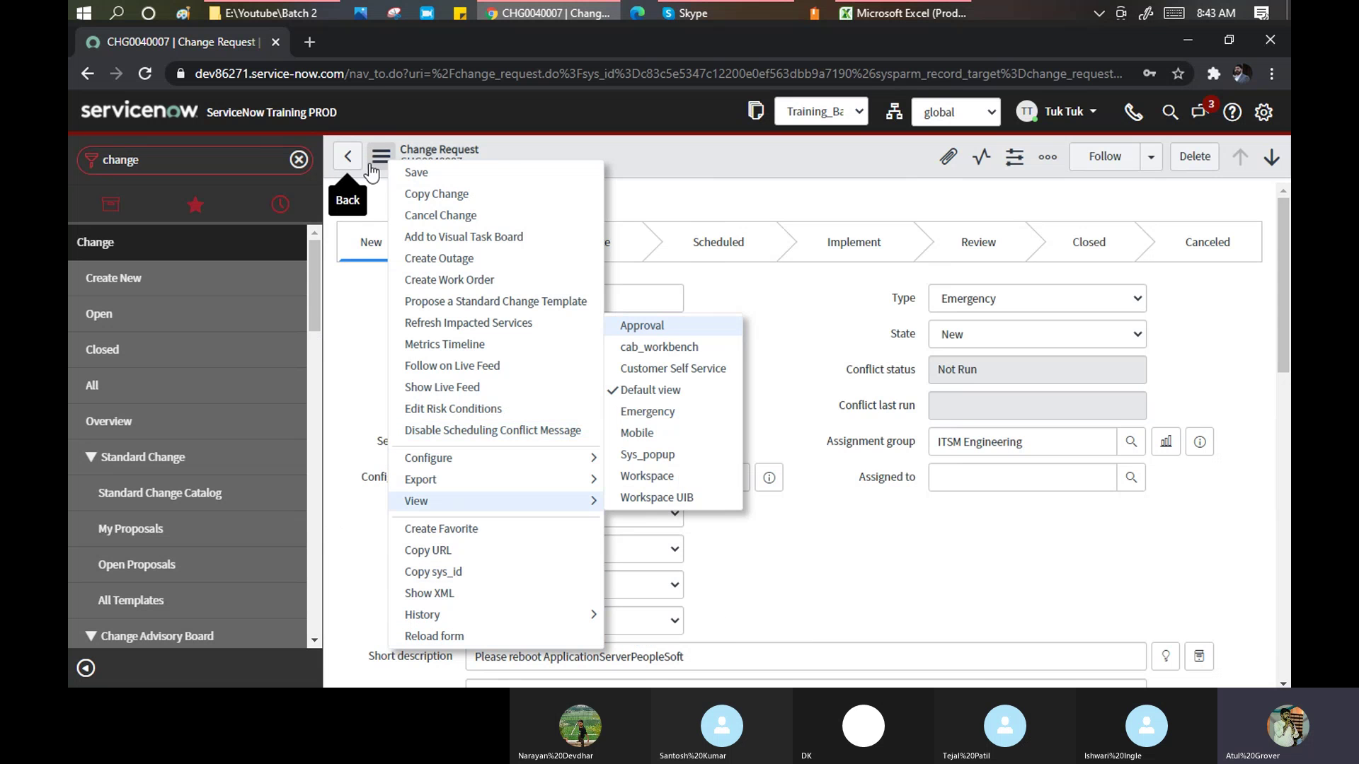
click(732, 198)
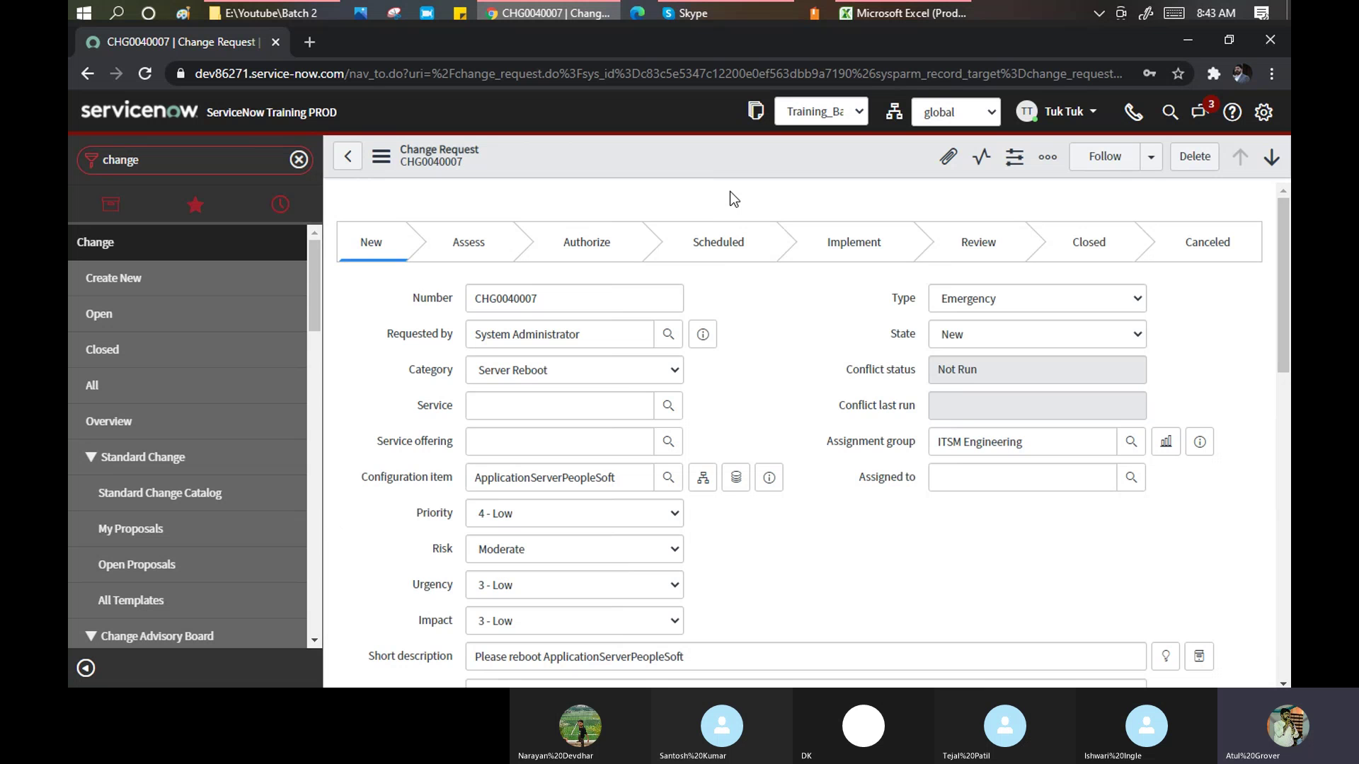
Examine the lower part of the change form, highlighting the Related Links heading and viewing the related lists.
scroll(729, 191, down, 8)
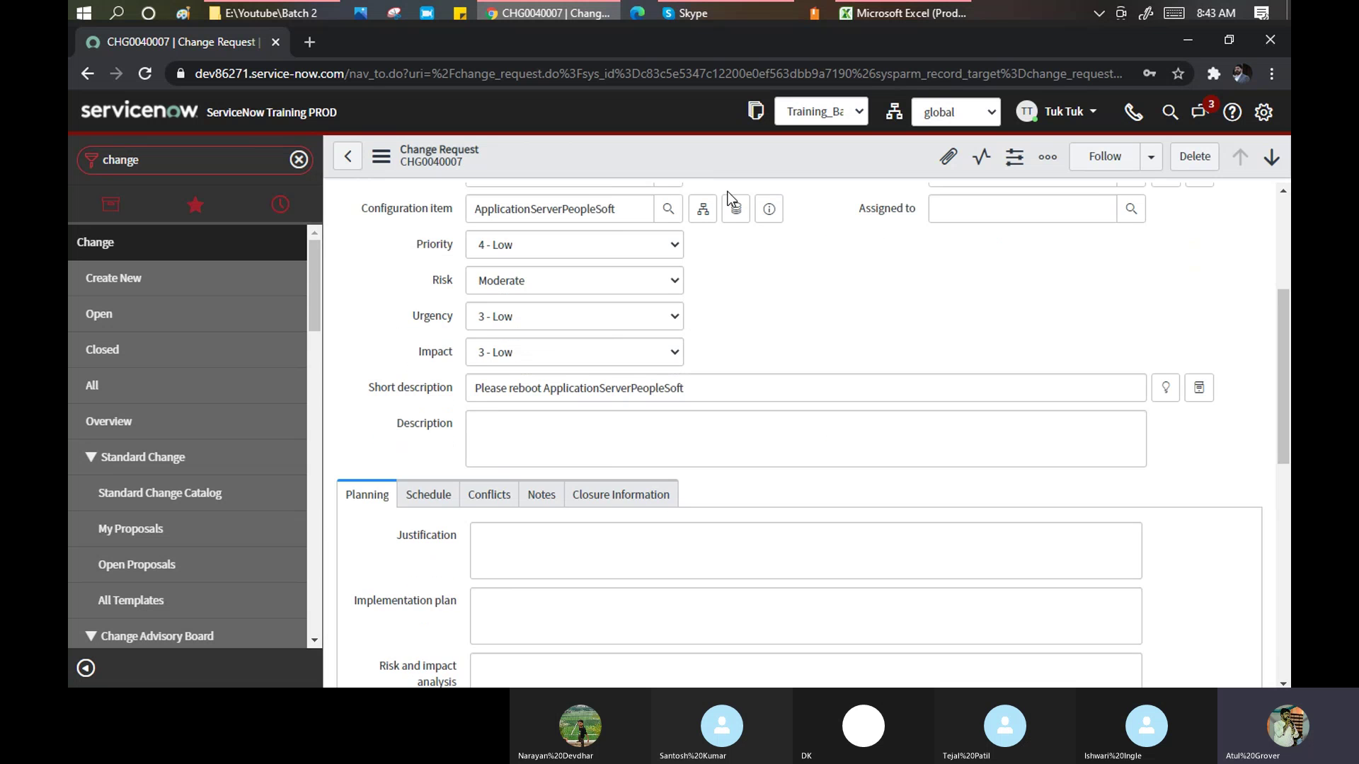
scroll(729, 191, down, 4)
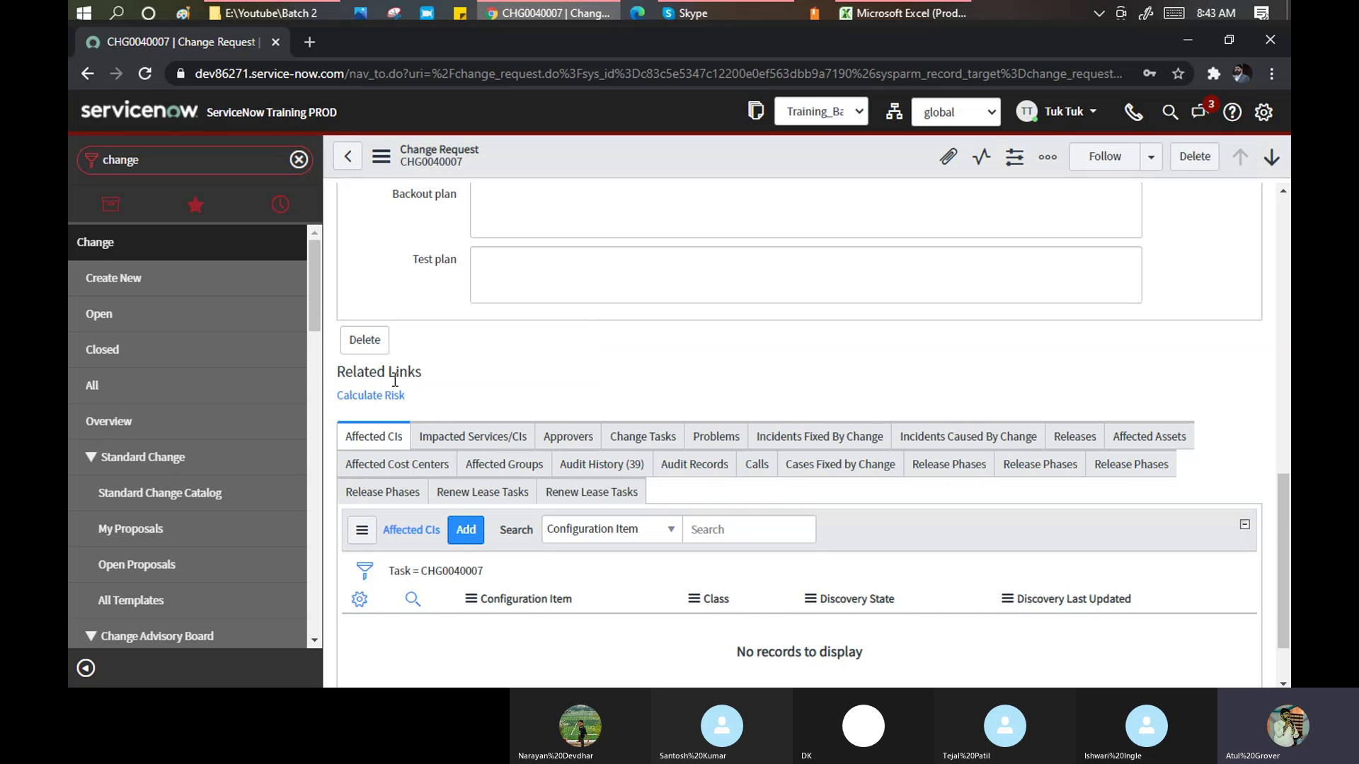
drag(407, 371, 337, 371)
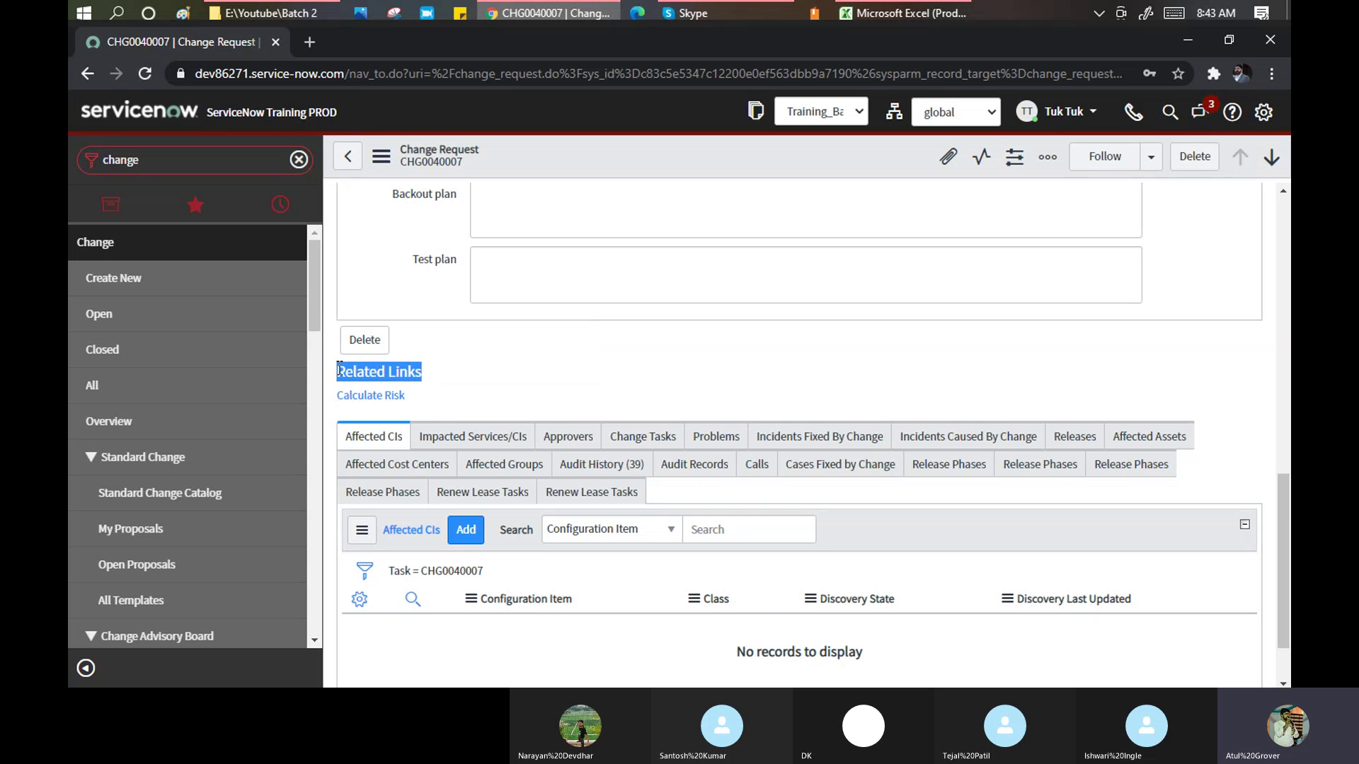
scroll(537, 391, down, 1)
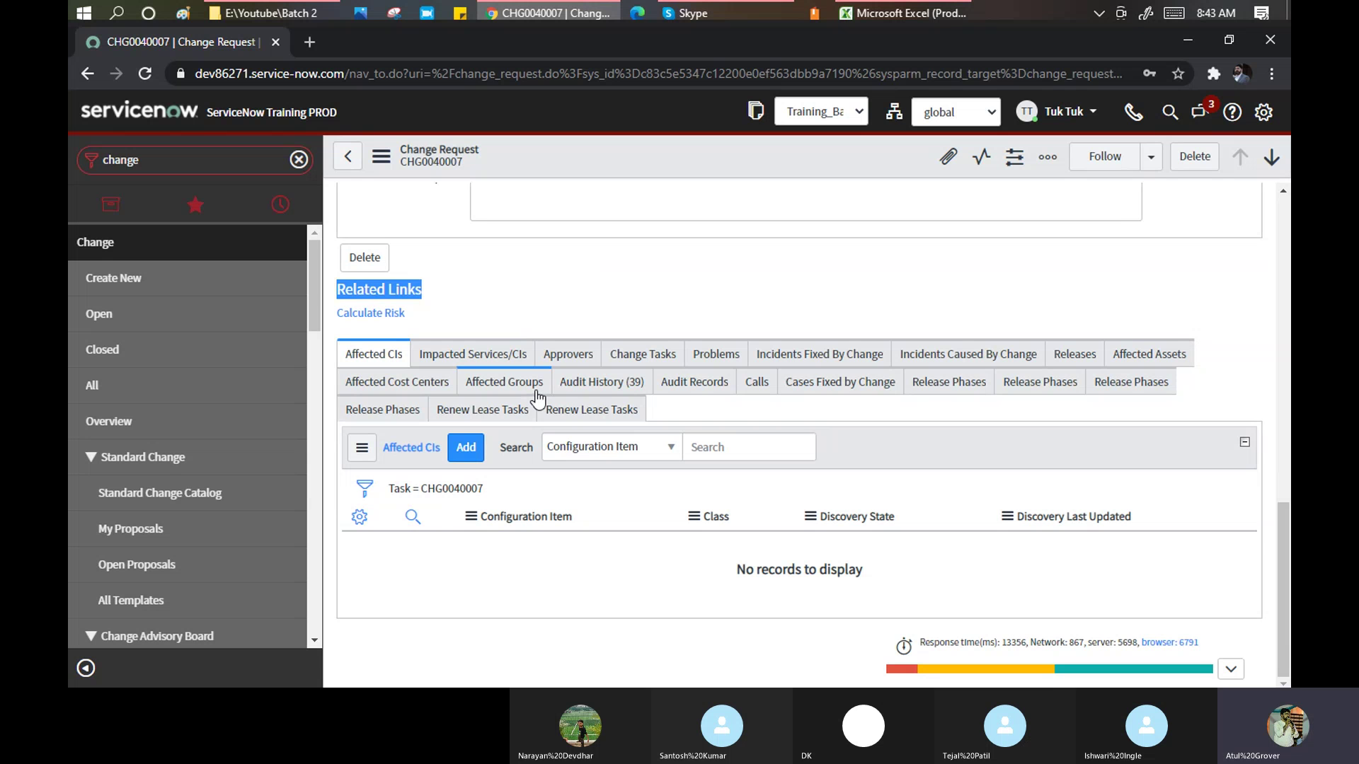
Return to the open change requests and examine the list's view options and the actions for selected rows below the last record.
click(108, 320)
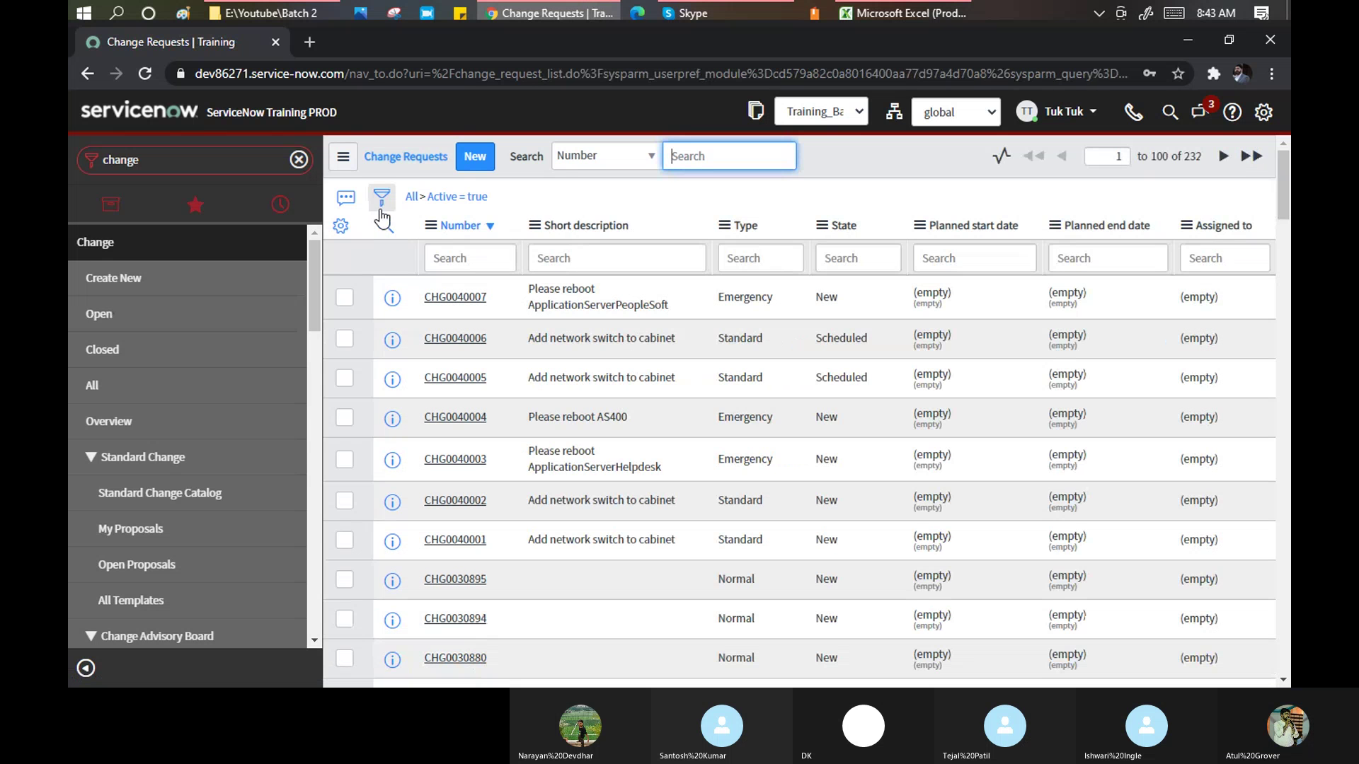
click(342, 156)
mouse_move(367, 170)
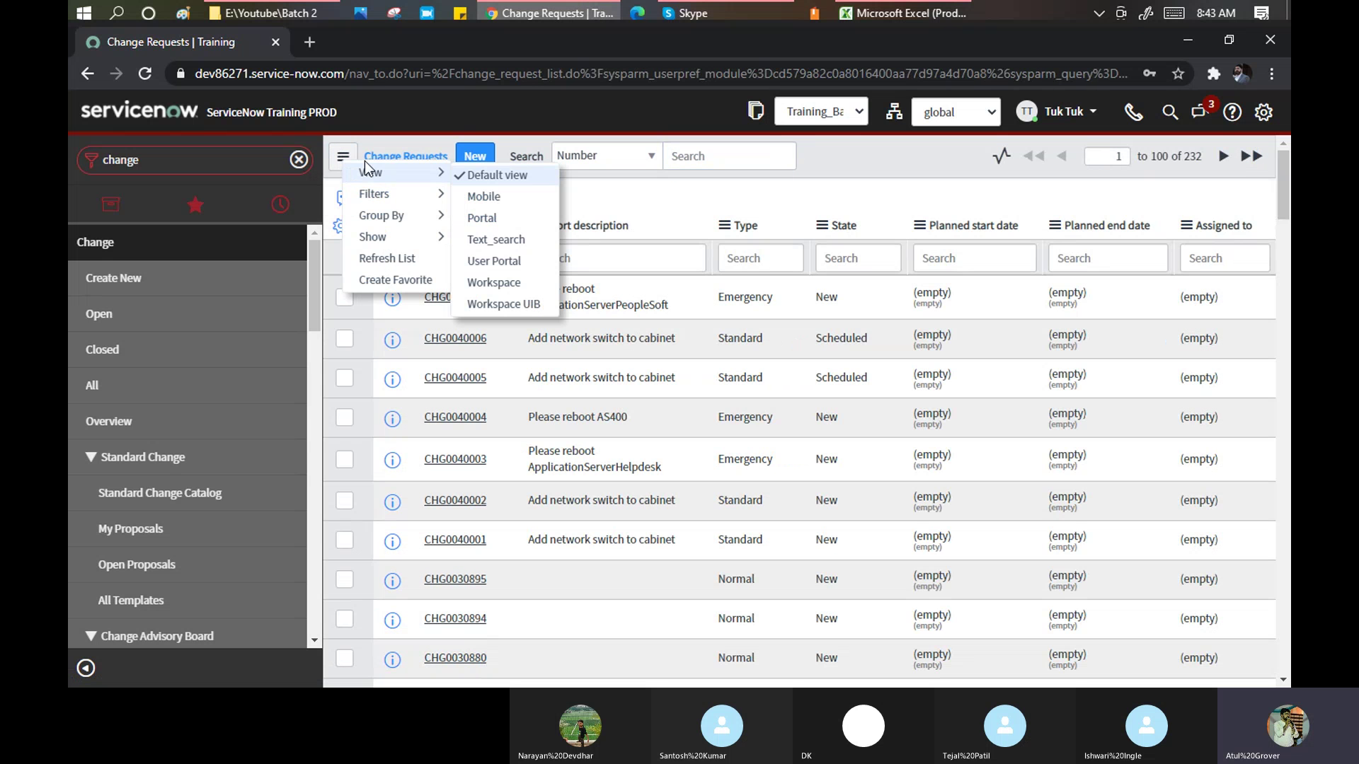
click(644, 184)
scroll(654, 207, down, 12)
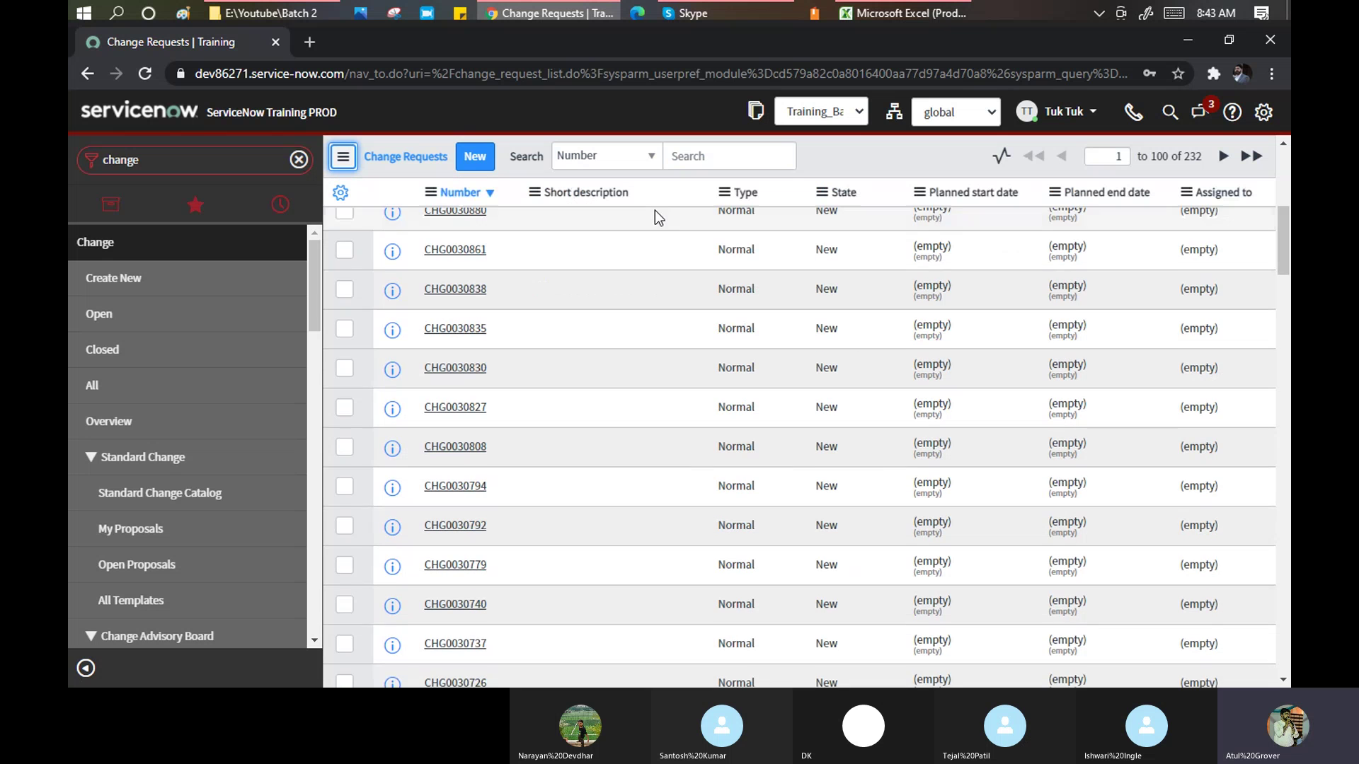
scroll(657, 215, down, 15)
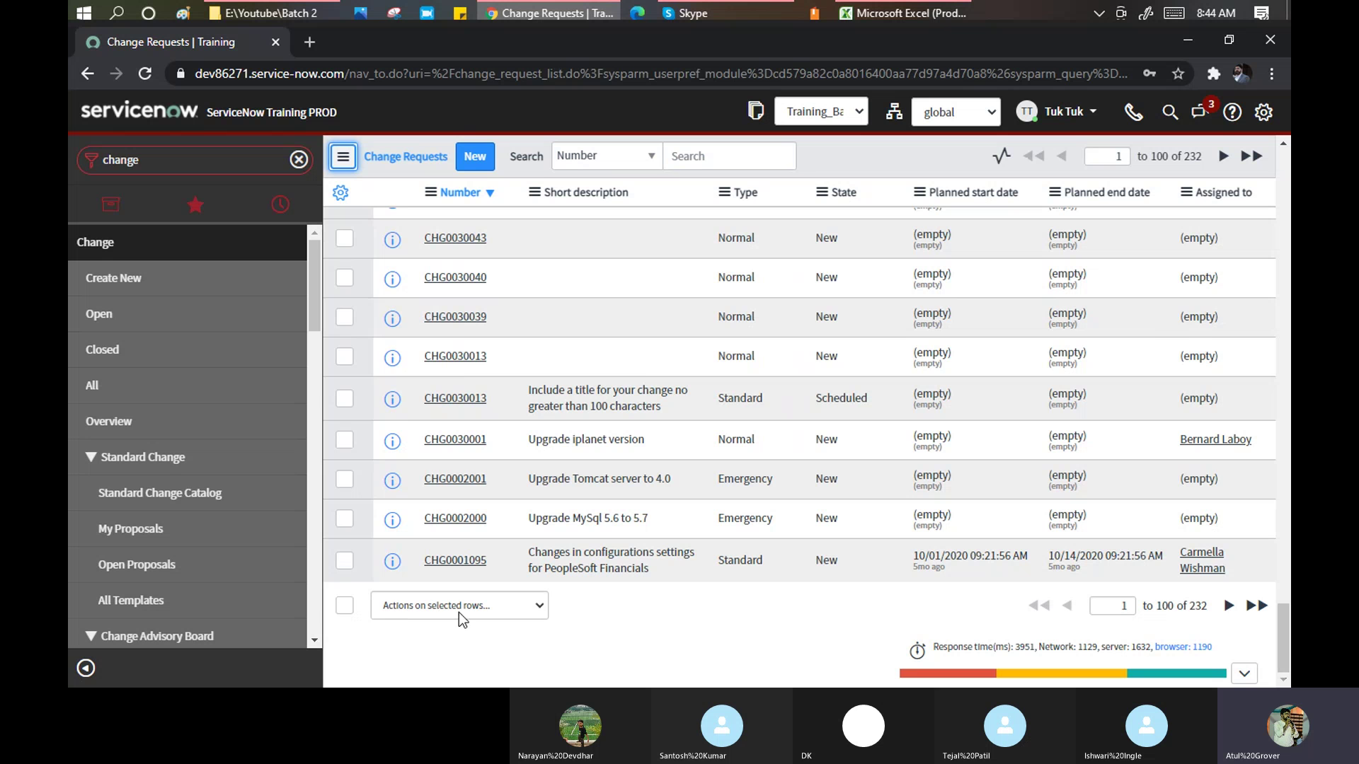
Select the last three change requests and examine the actions for selected rows, from Follow on Live Feed to Remove Tag, without choosing any.
click(346, 563)
click(346, 523)
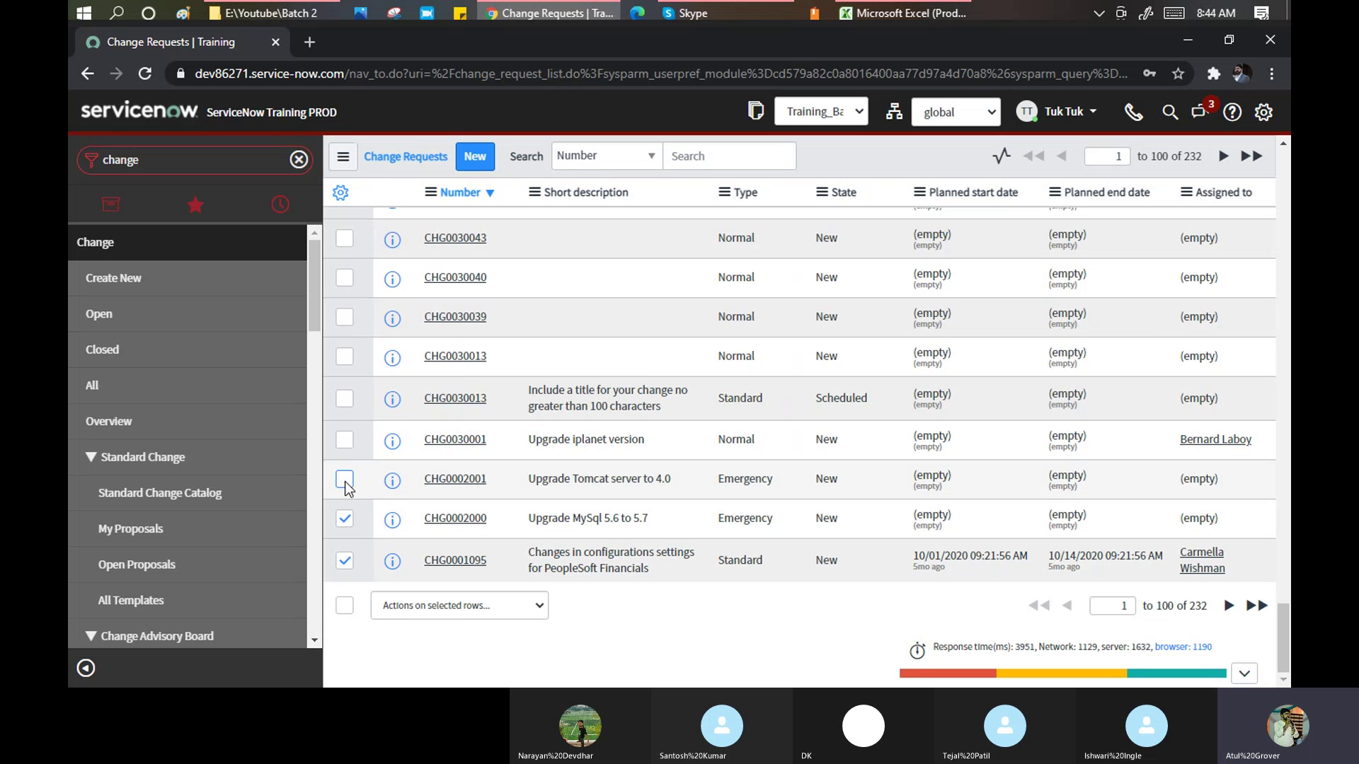
click(345, 484)
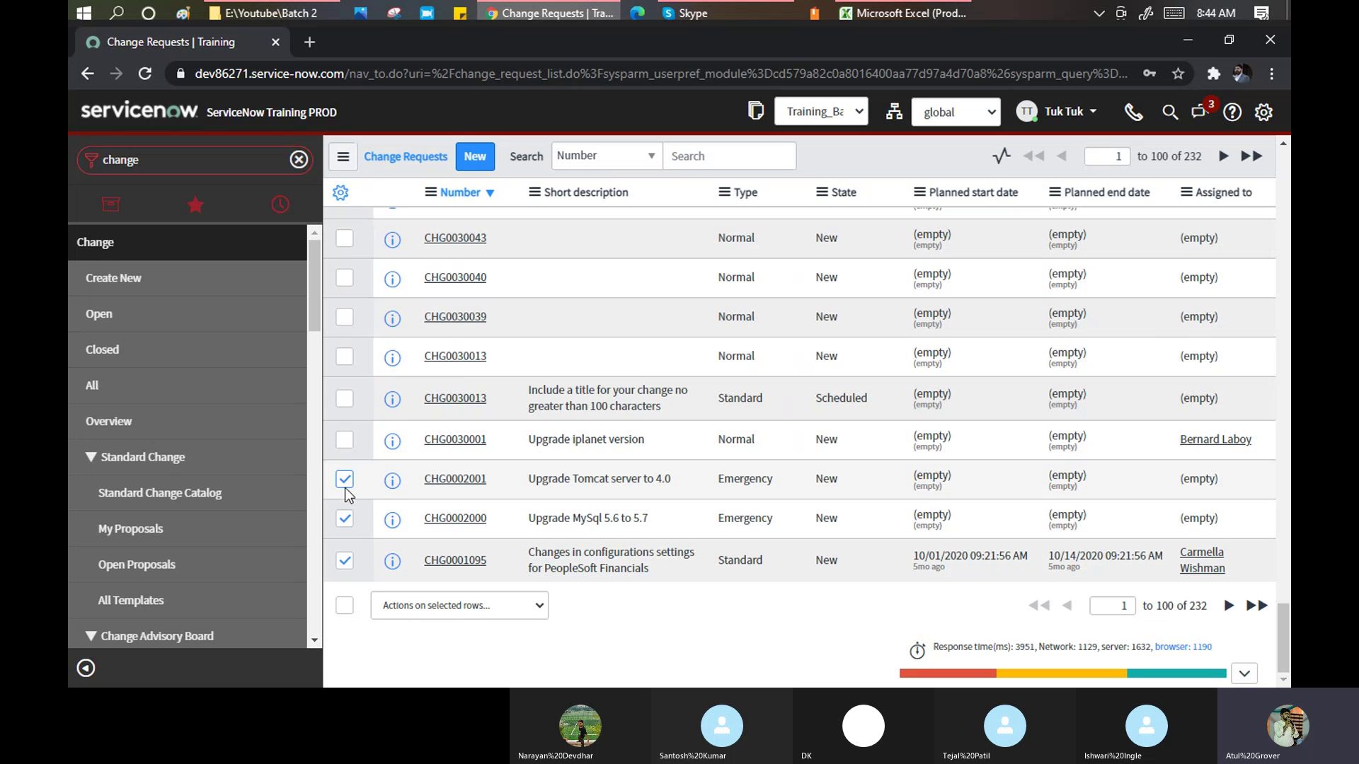
click(457, 607)
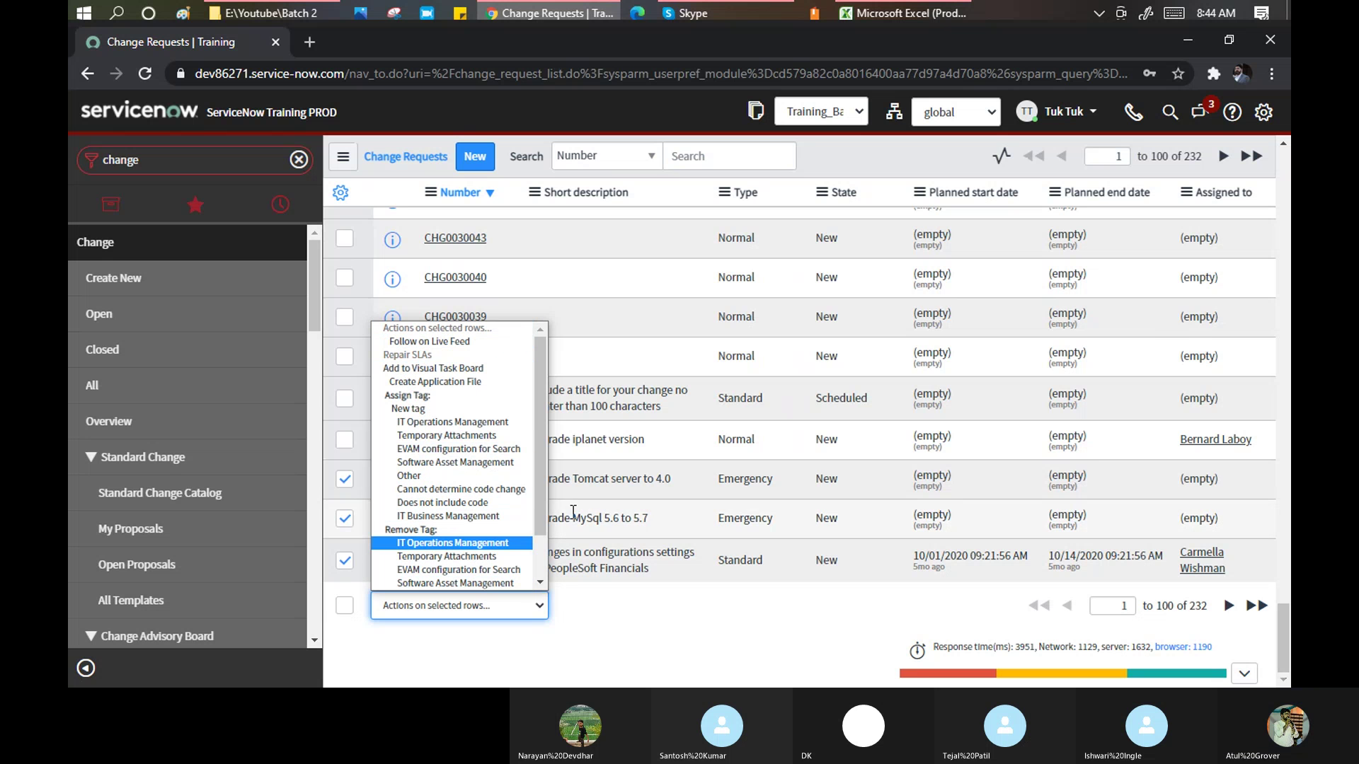
drag(540, 495, 541, 561)
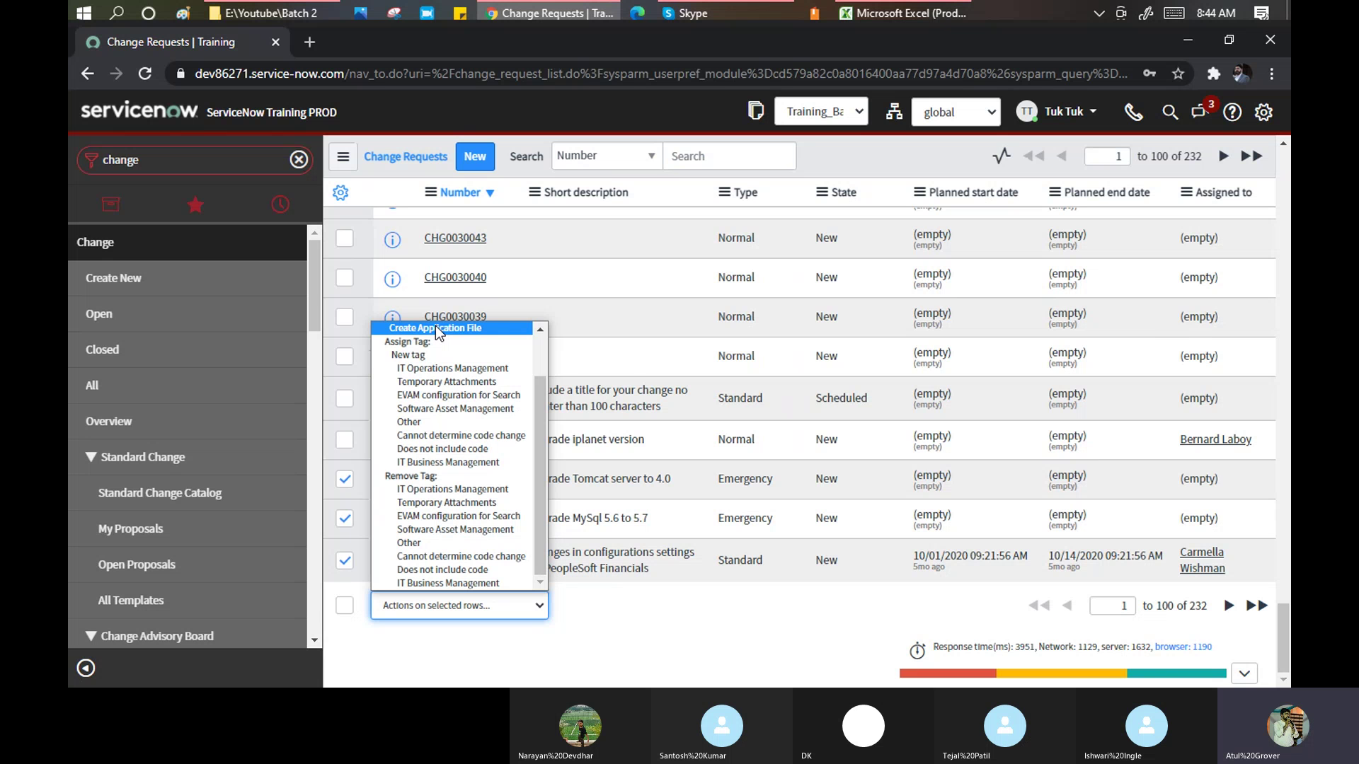
drag(542, 401, 543, 350)
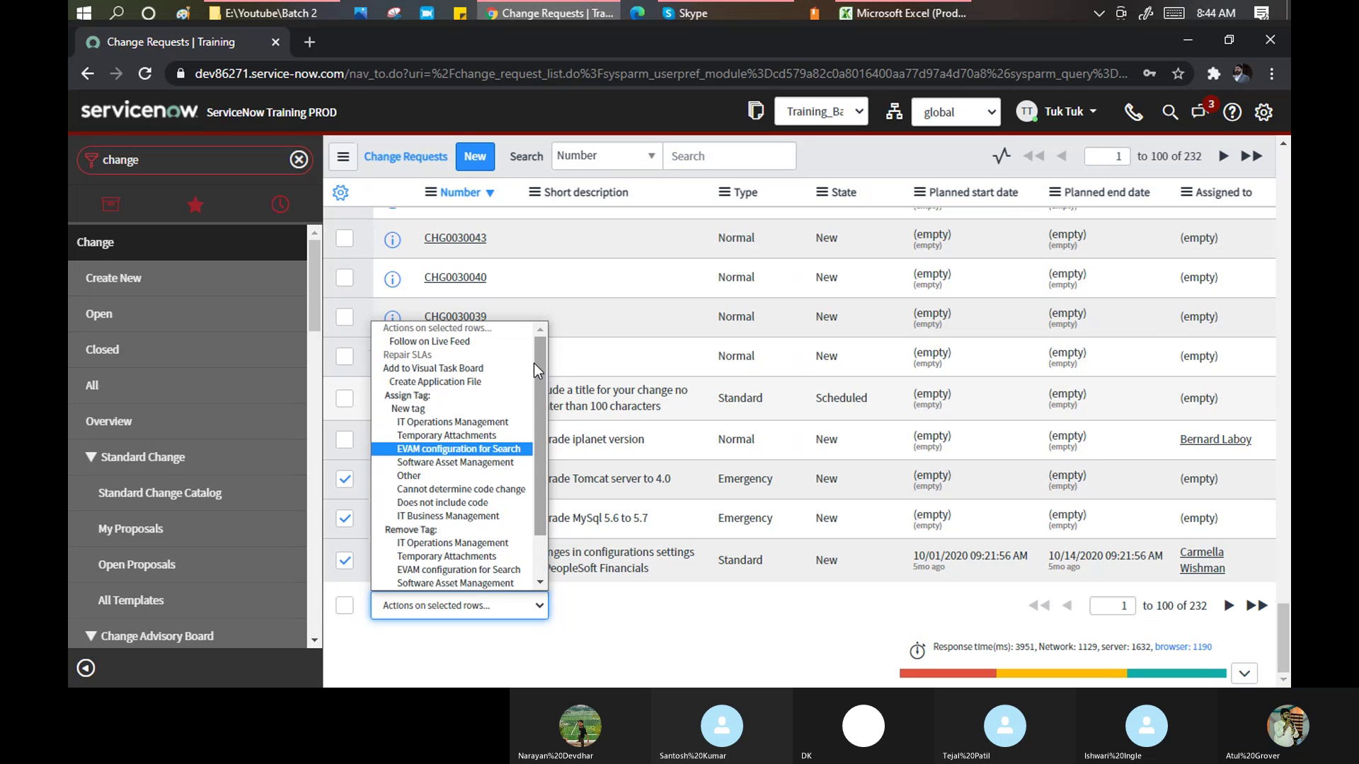
drag(537, 360, 536, 426)
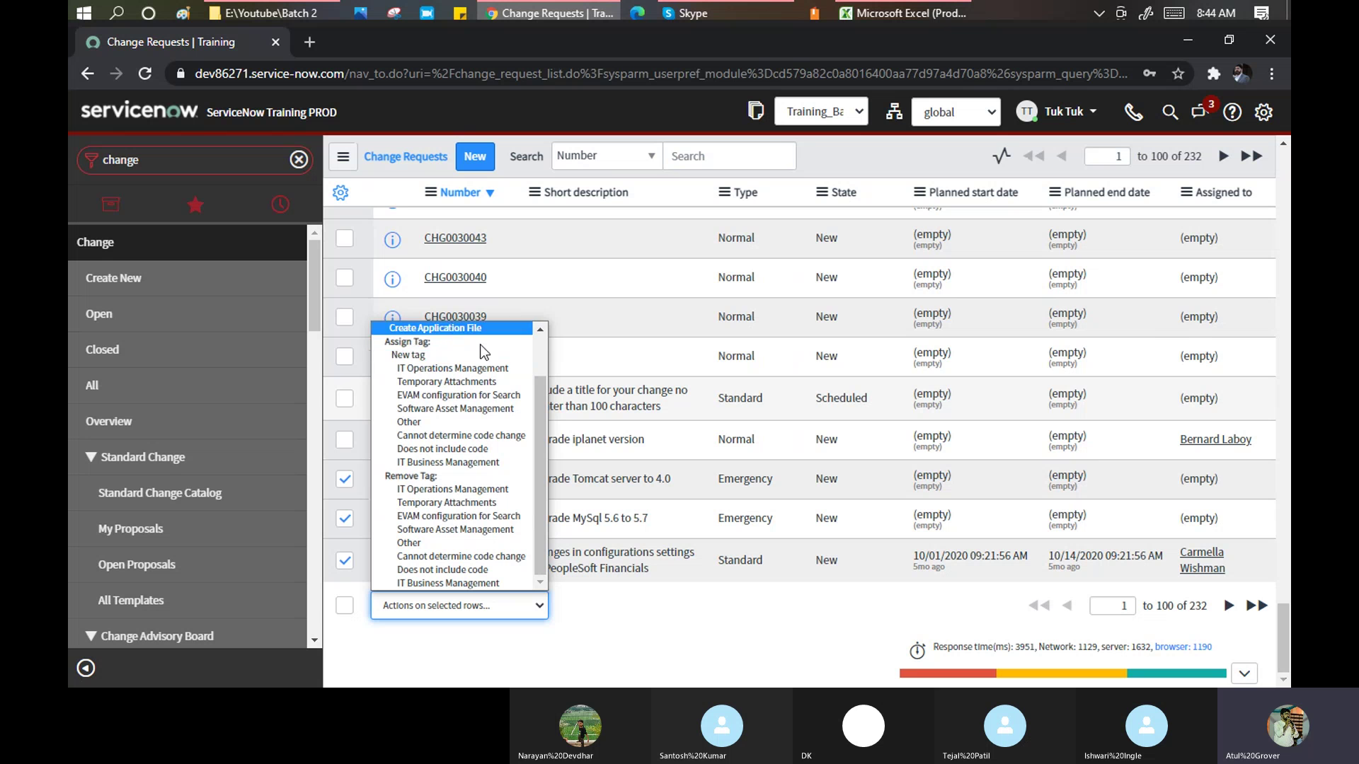
click(541, 343)
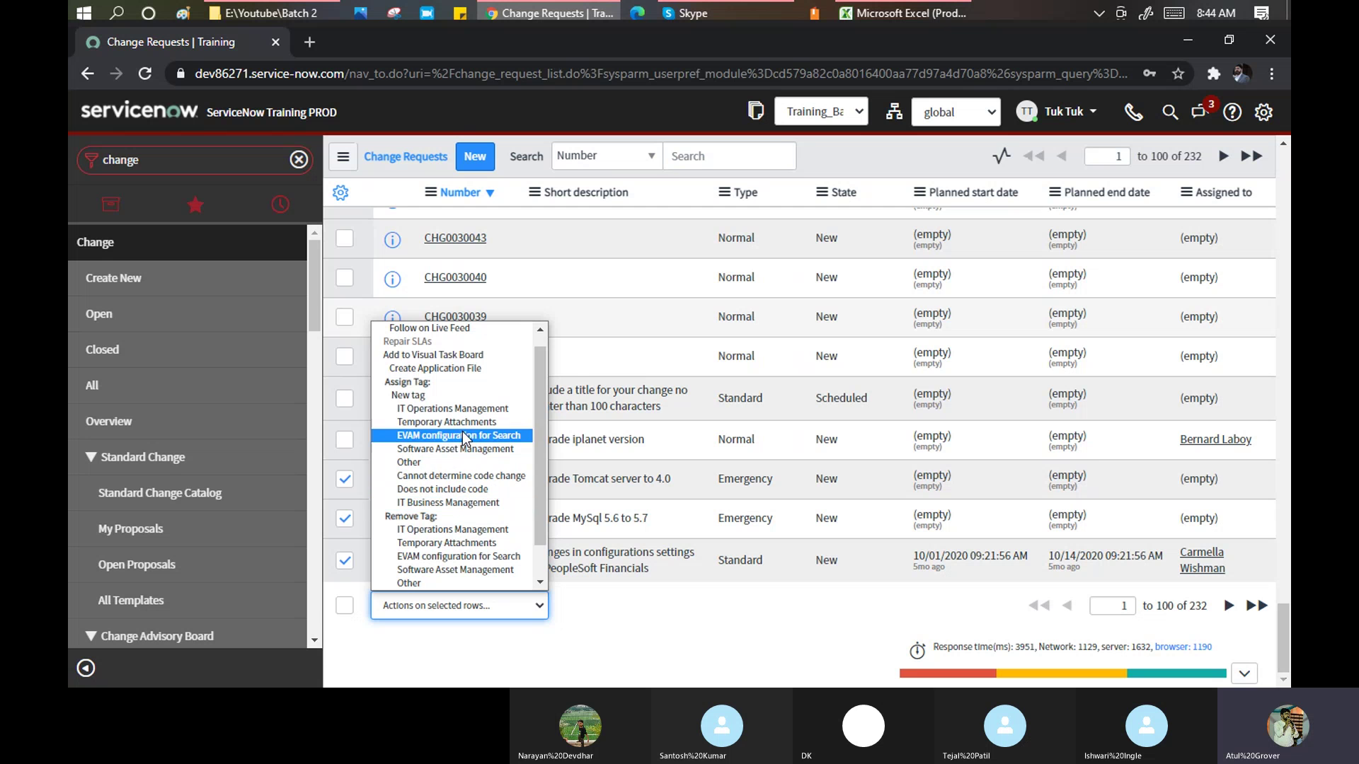
click(864, 159)
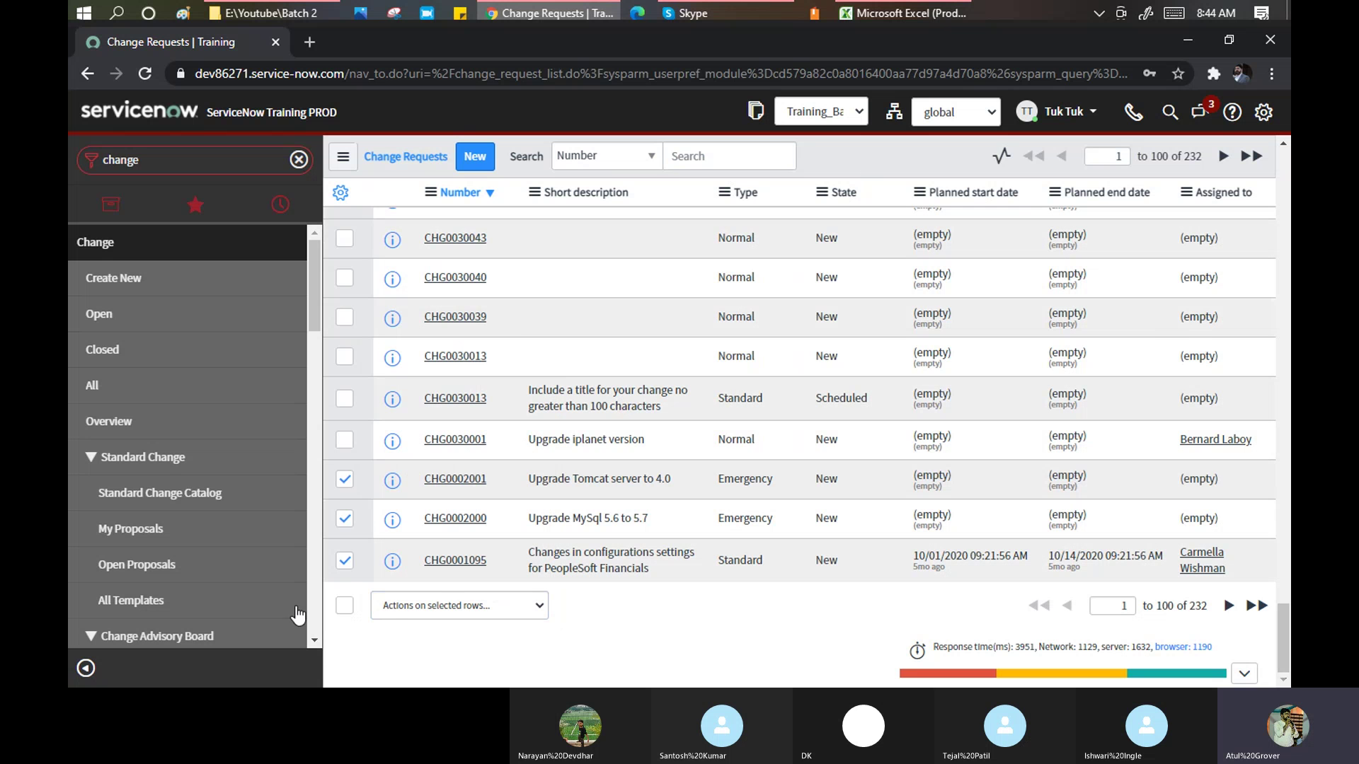
Review the selected-row actions again and examine the change list's additional actions, including its available views.
click(444, 603)
click(343, 157)
click(343, 157)
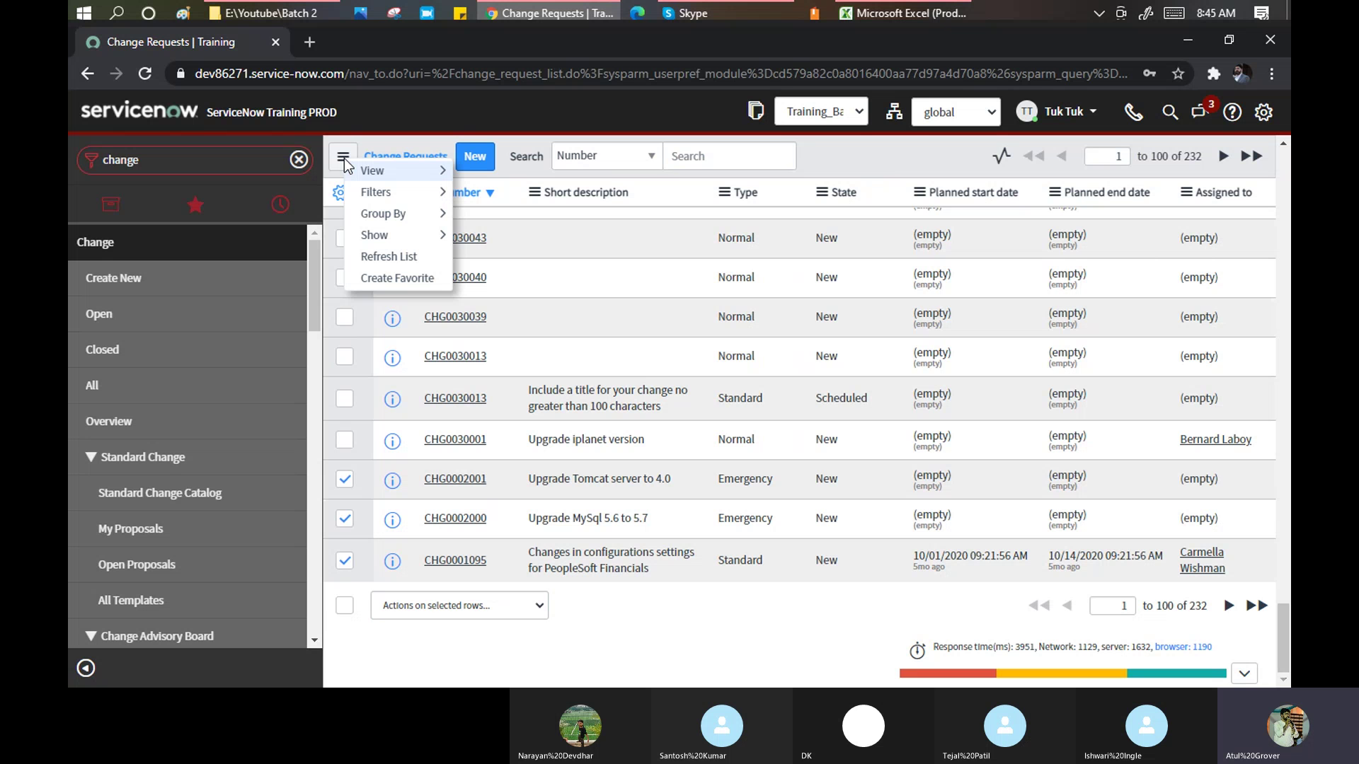
mouse_move(375, 173)
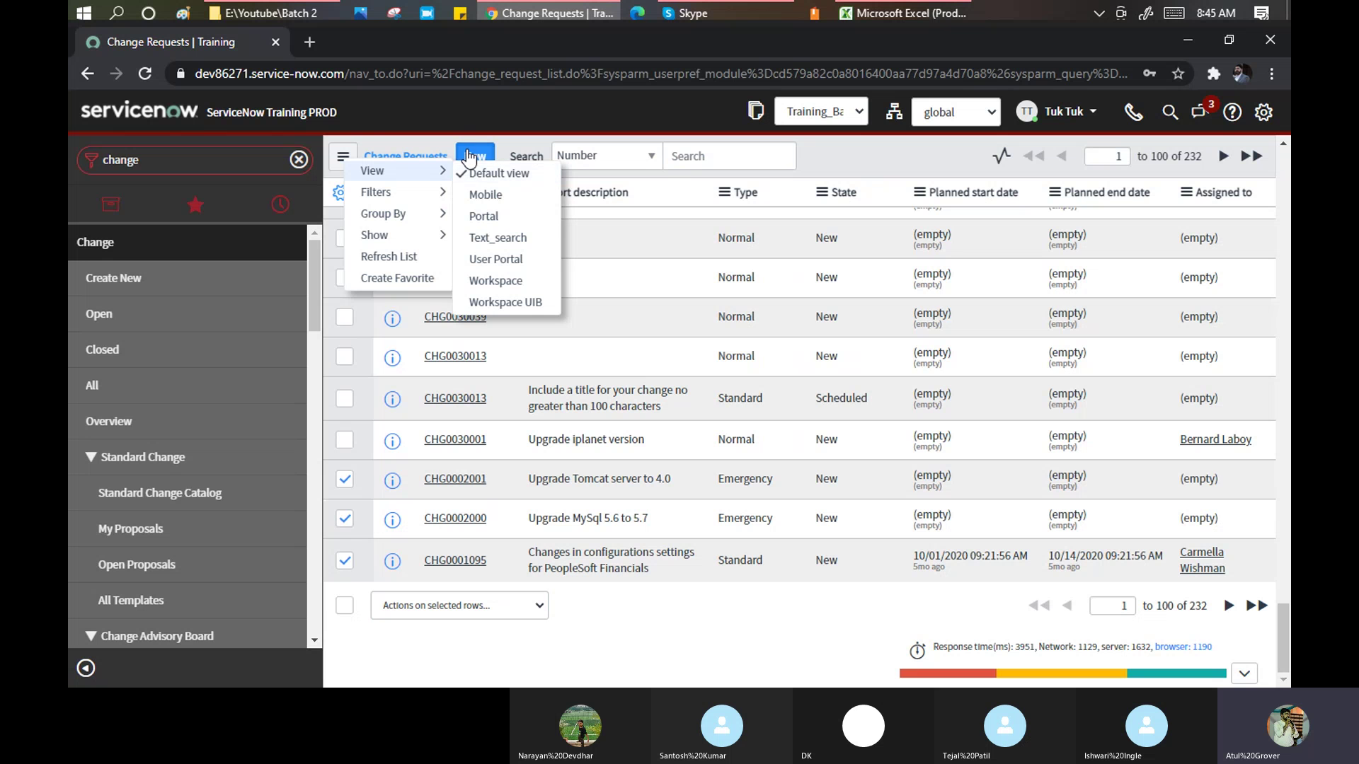
Open a new Normal change request form and examine the context menu of its header.
click(482, 156)
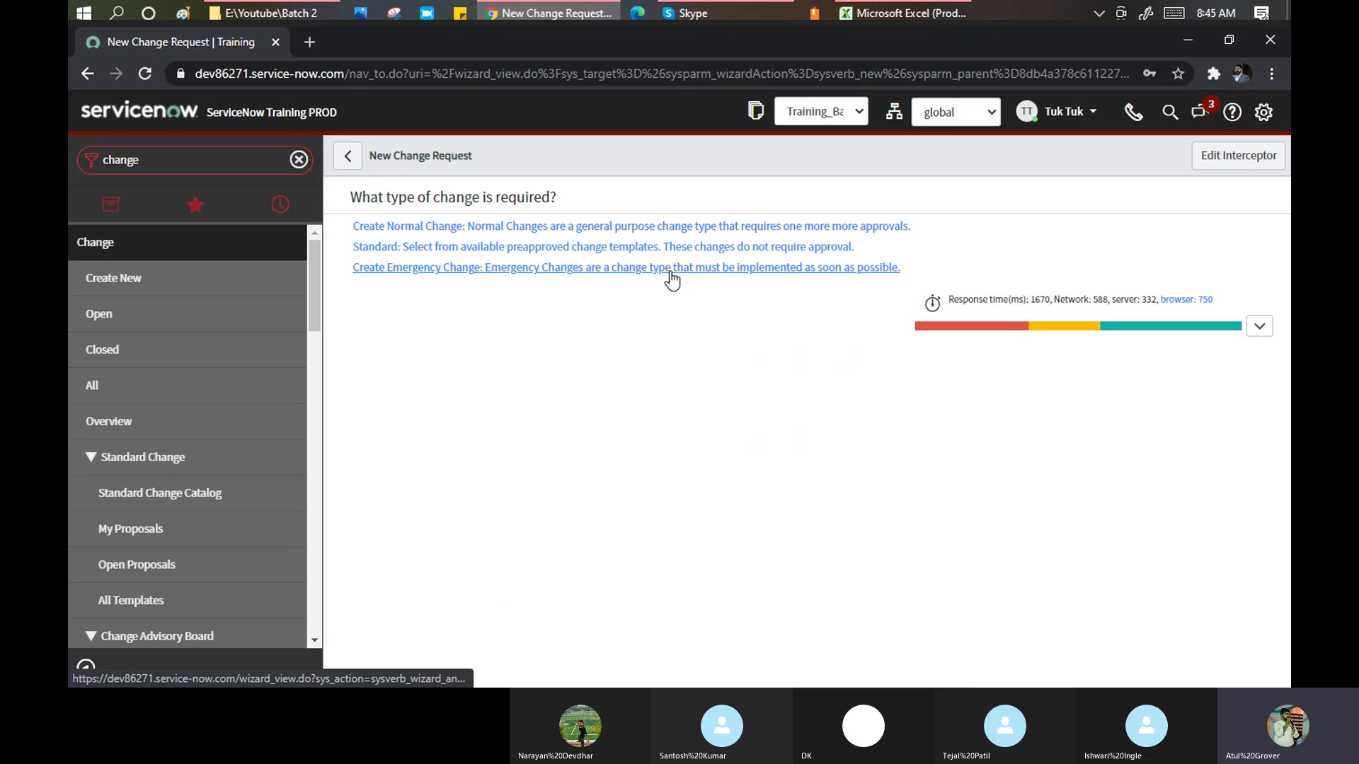
click(622, 236)
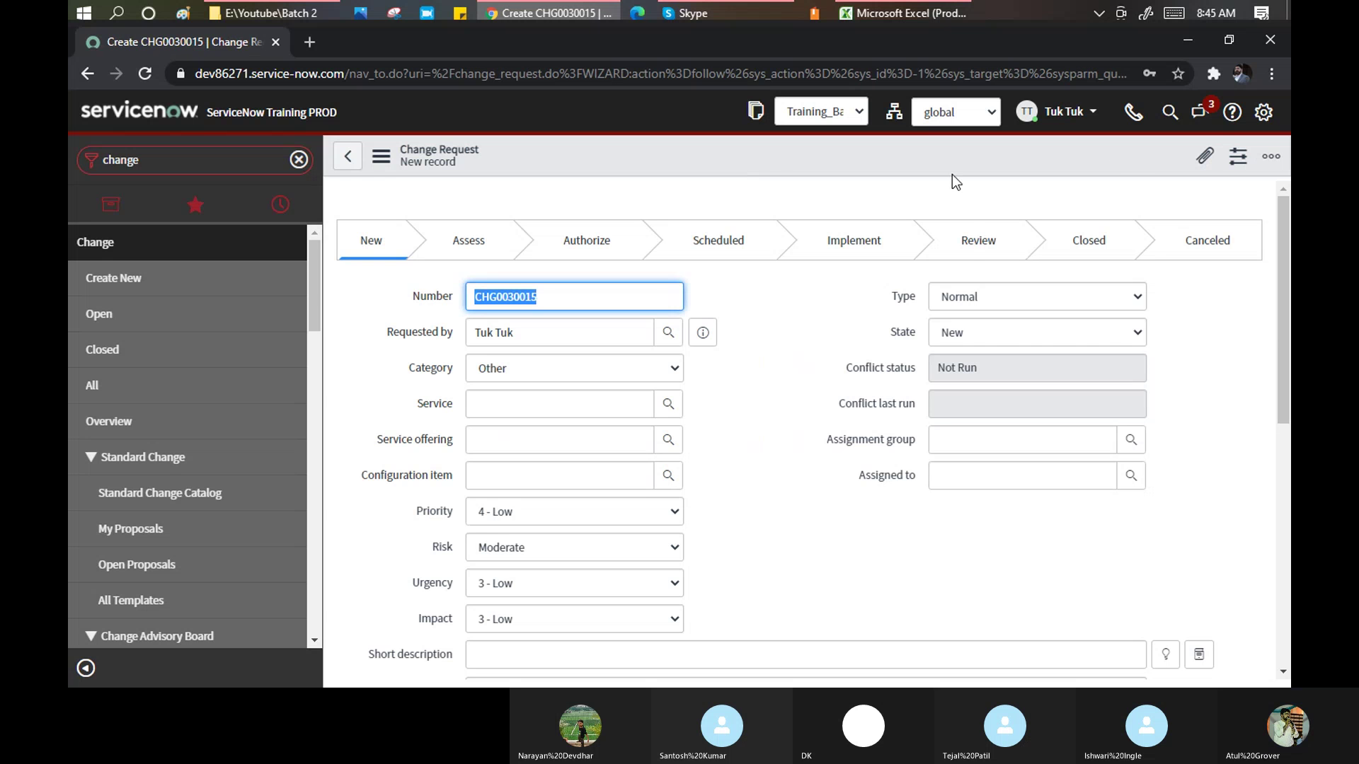
right_click(754, 150)
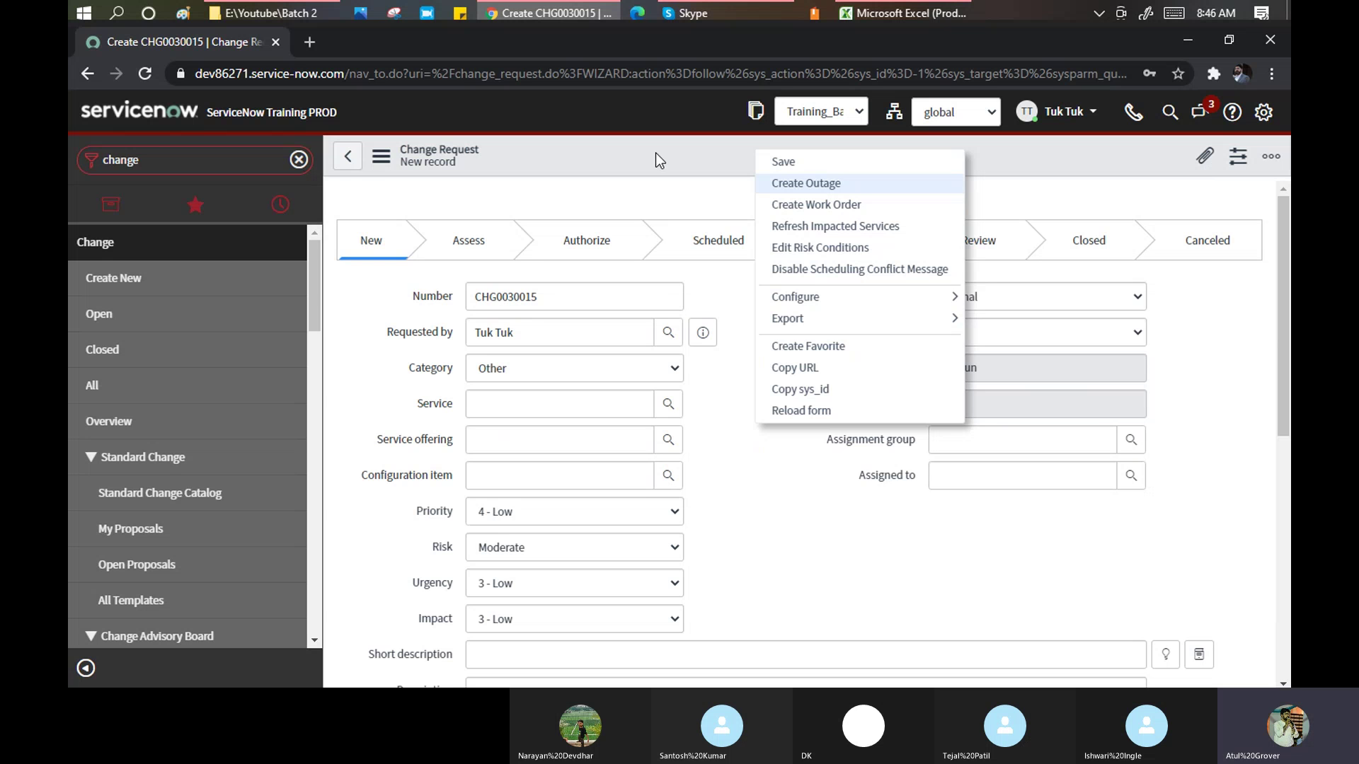
Filter the navigator by "UI Action" and open the UI Actions list under System Definition, followed by the one under System UI.
click(155, 151)
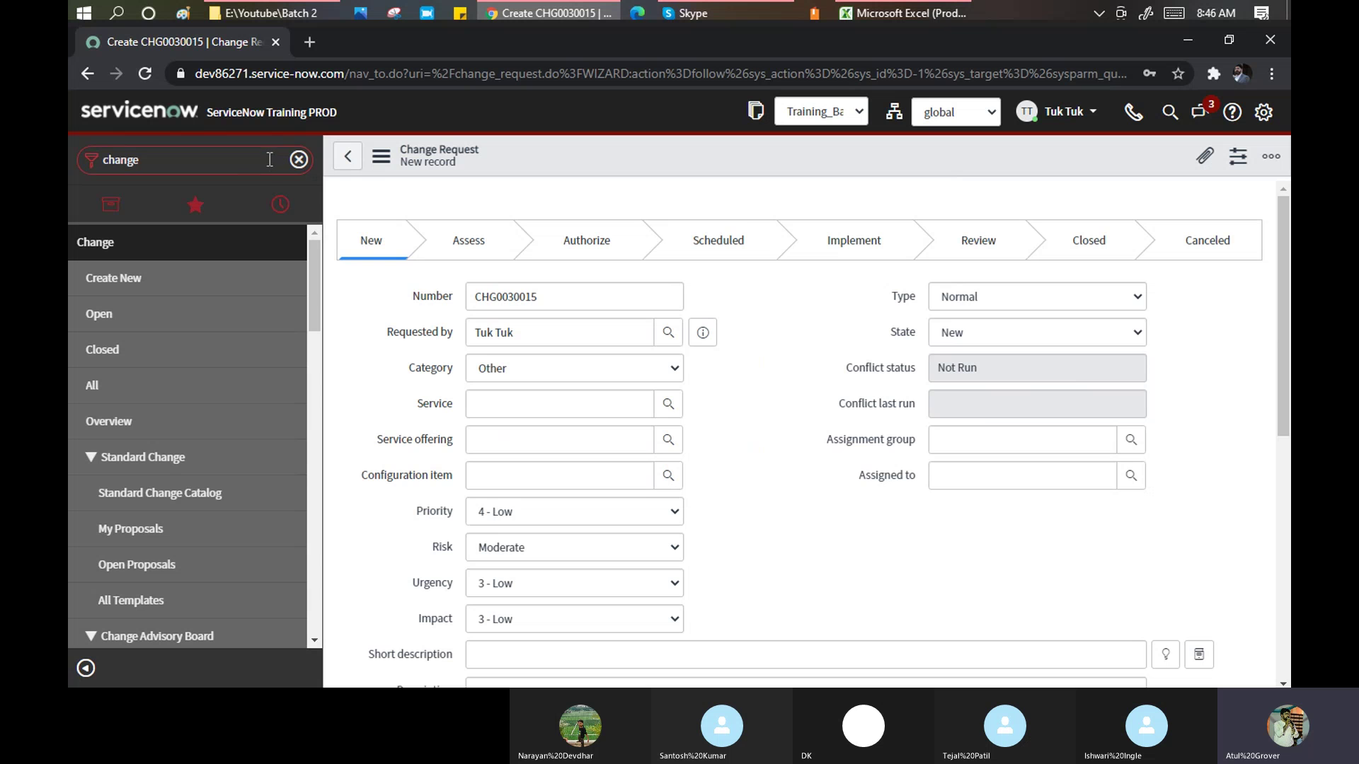
drag(268, 160, 68, 159)
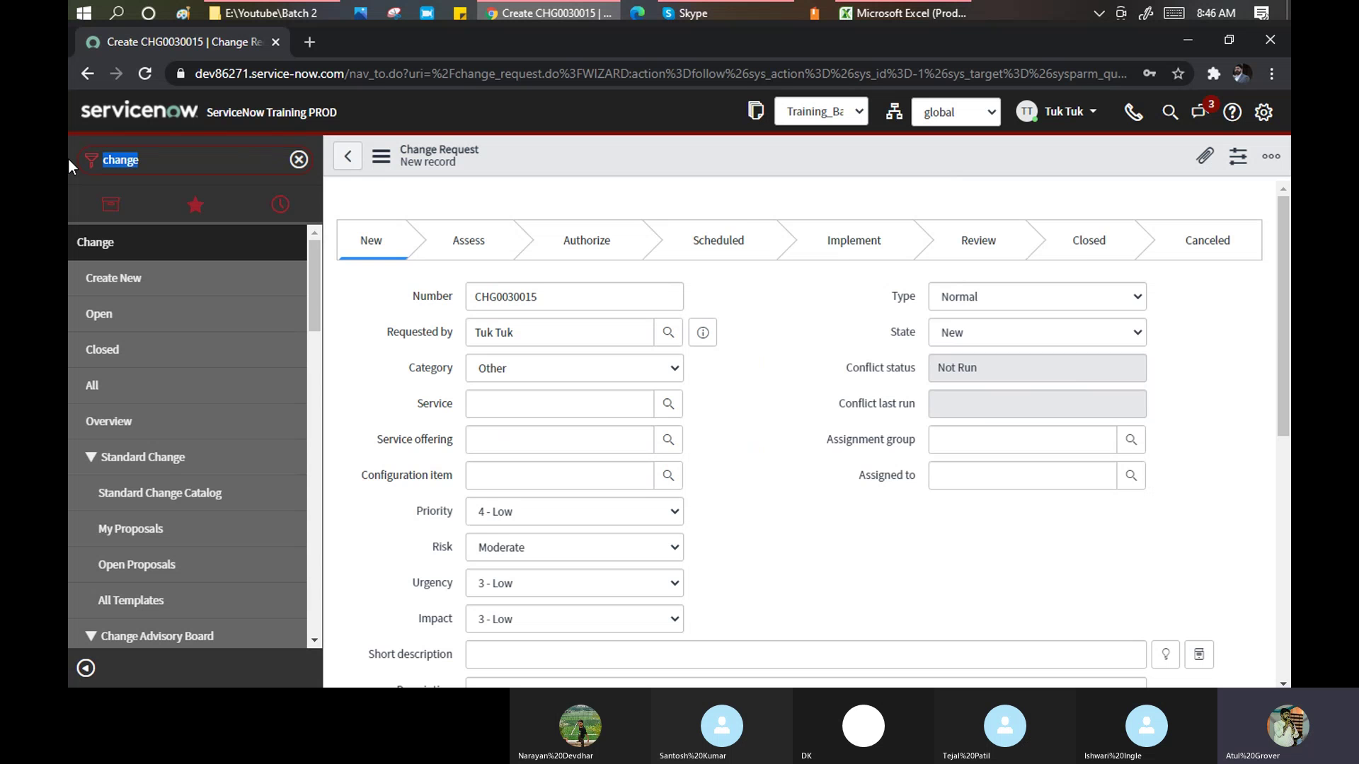
text(UI Action)
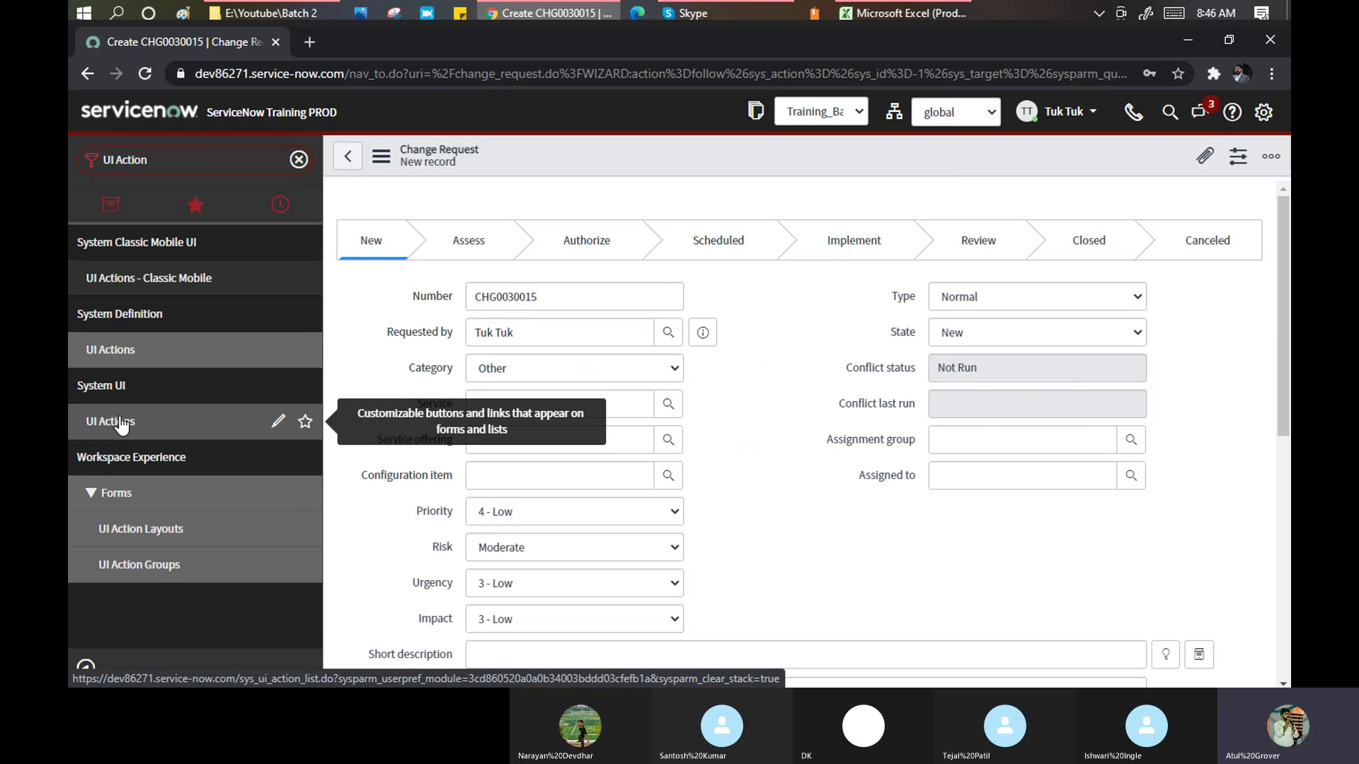
click(110, 351)
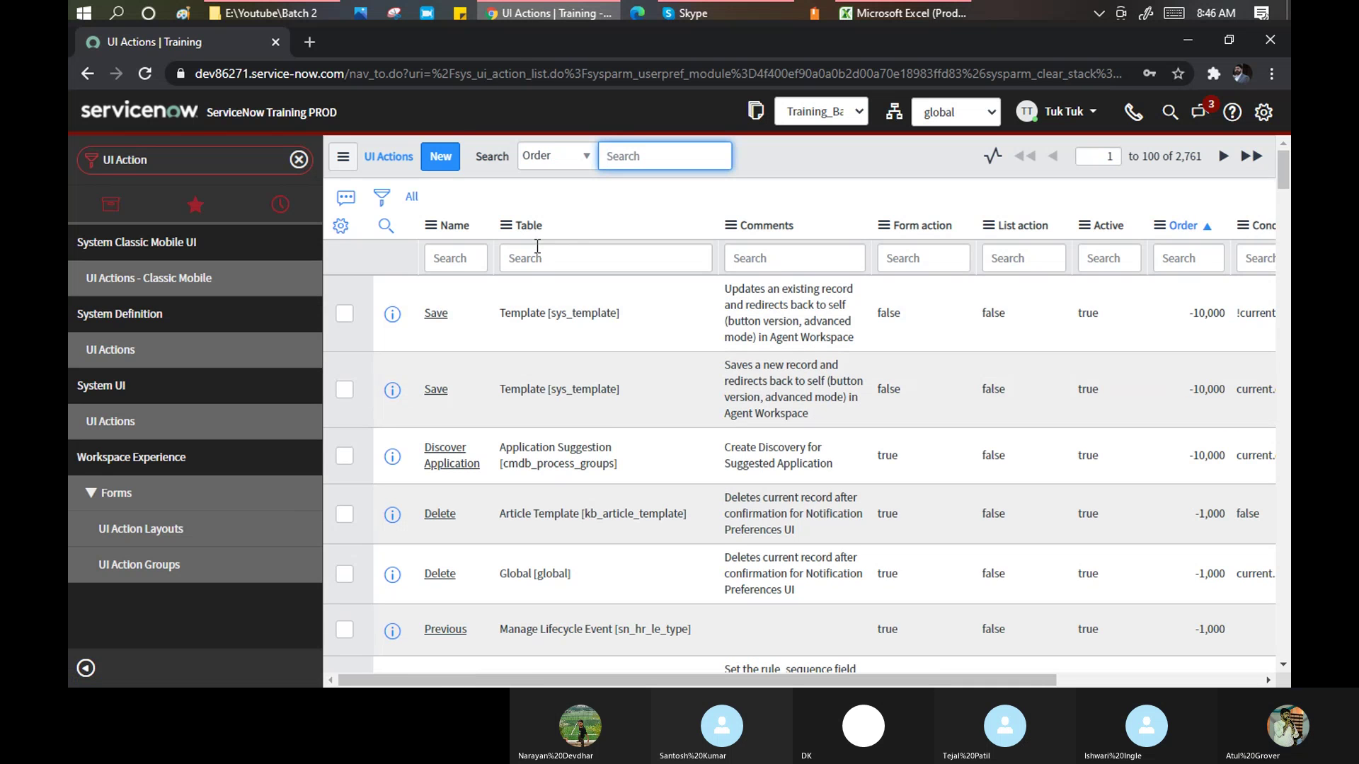
click(112, 425)
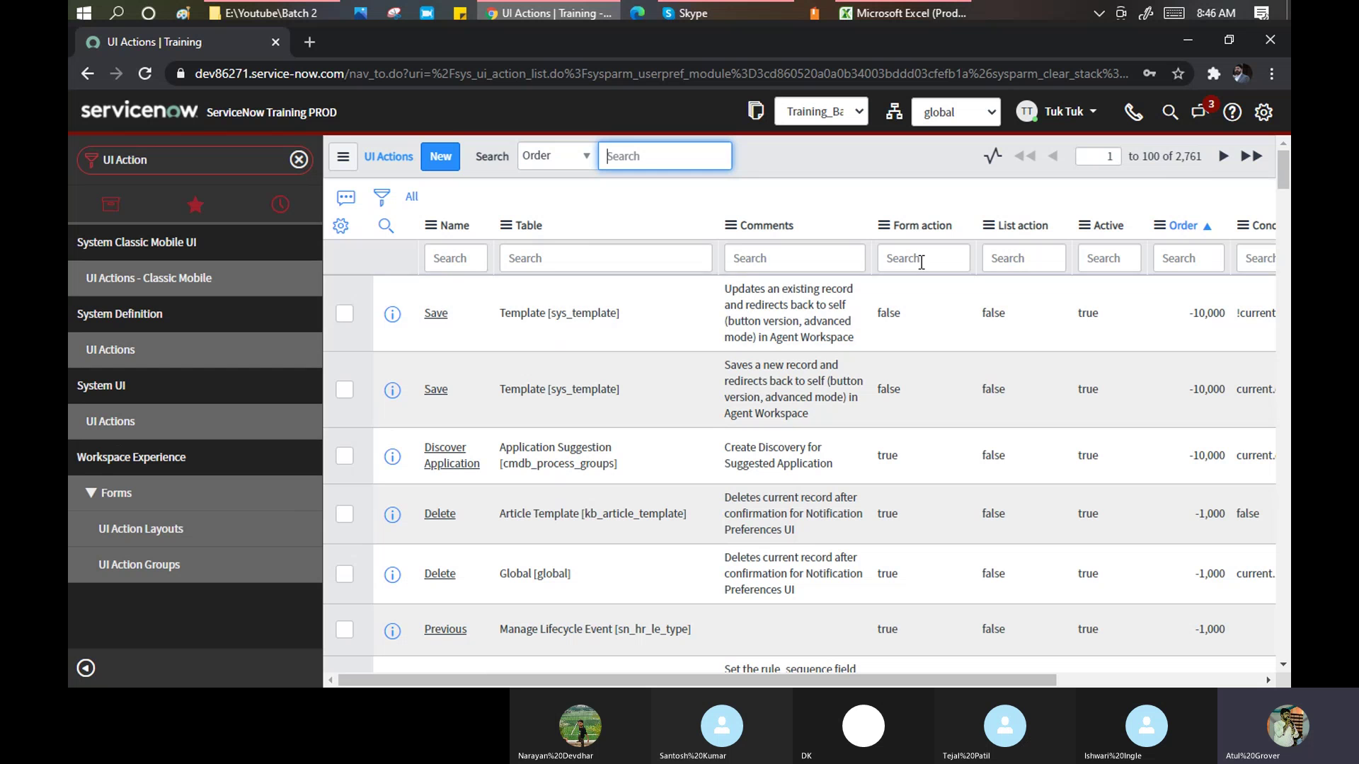
Examine the UI Actions list, highlighting the total record count and the table names of the first two Save actions.
drag(1205, 159, 1177, 157)
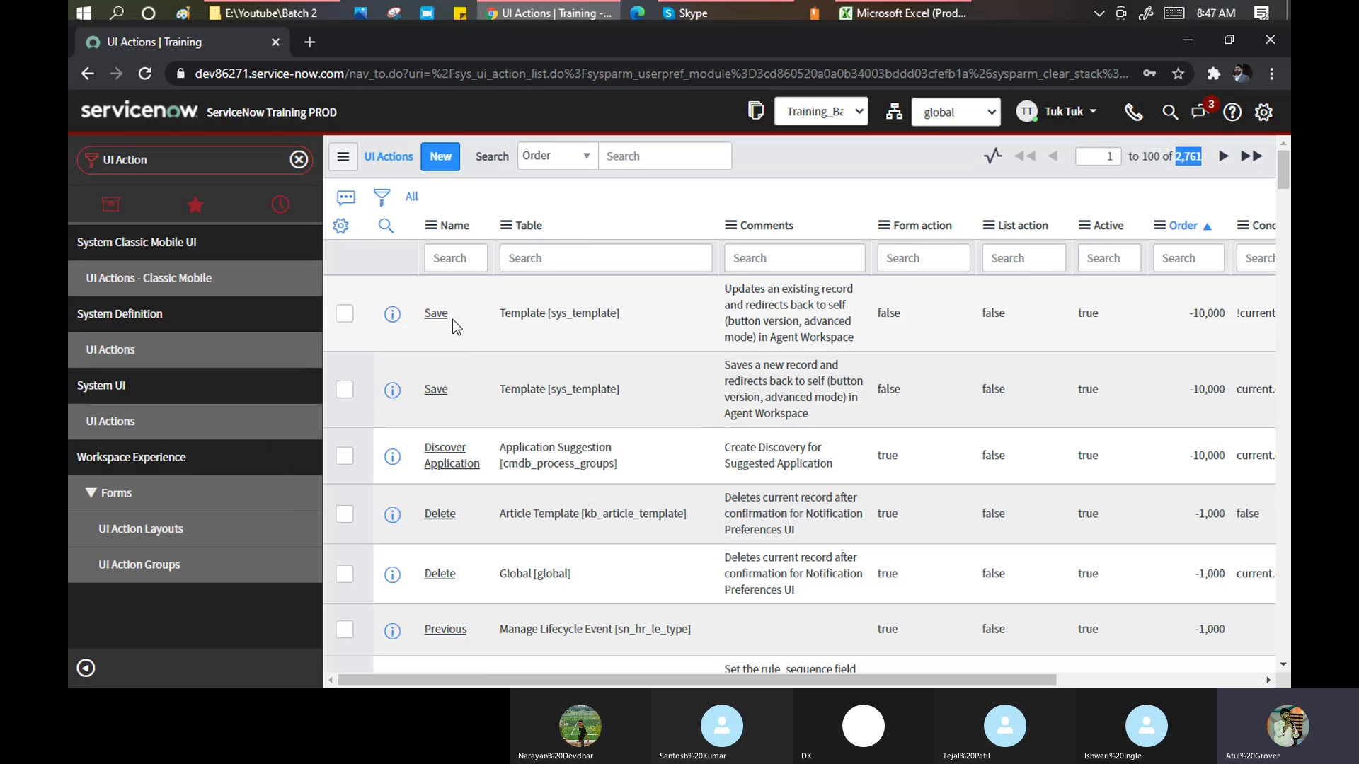
scroll(460, 315, down, 10)
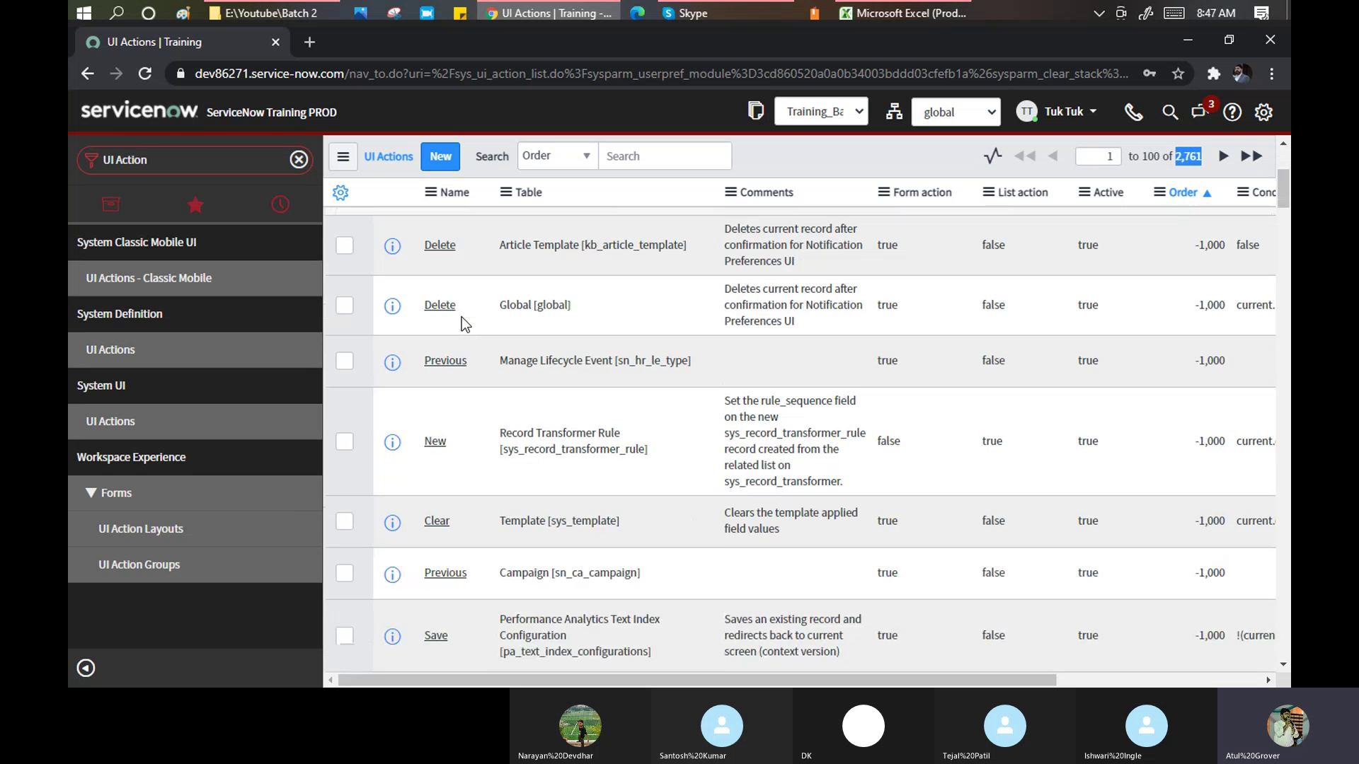
scroll(464, 327, down, 5)
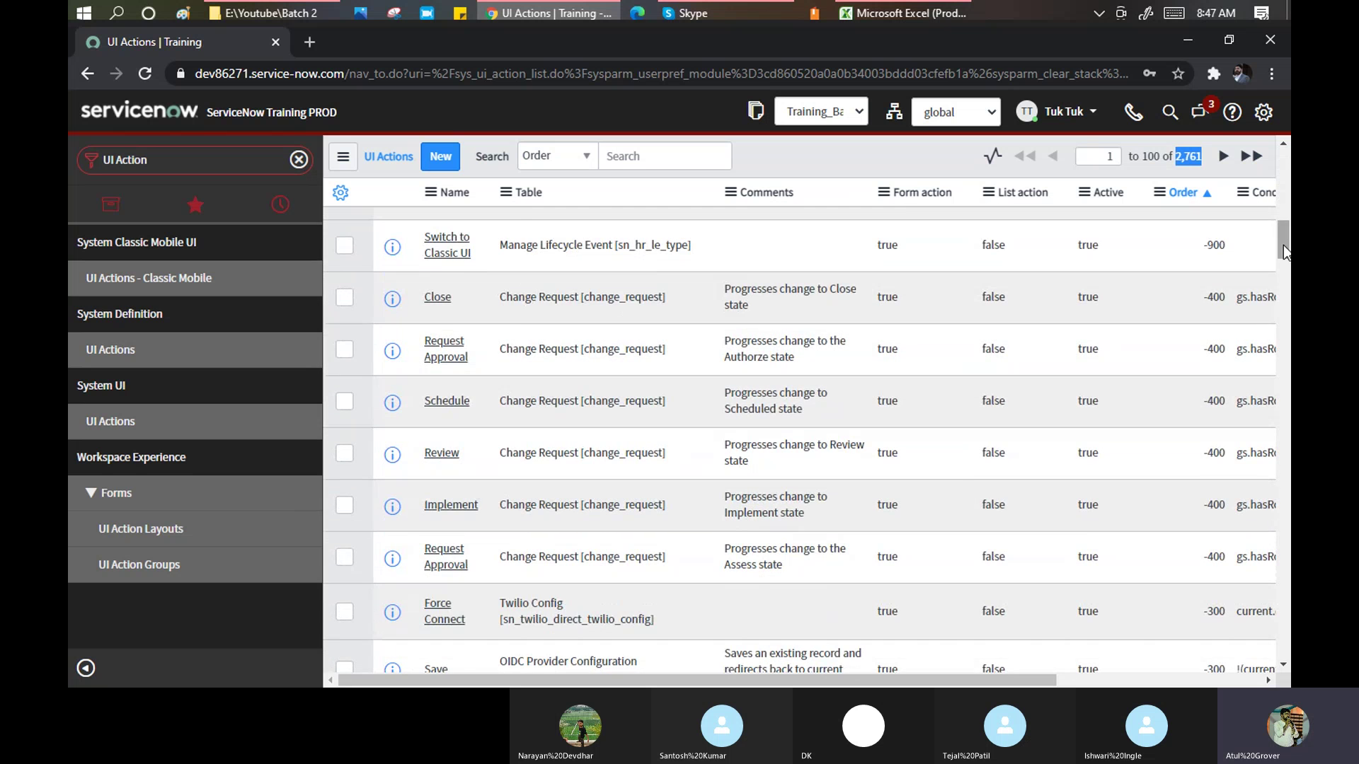
drag(1283, 245, 1288, 170)
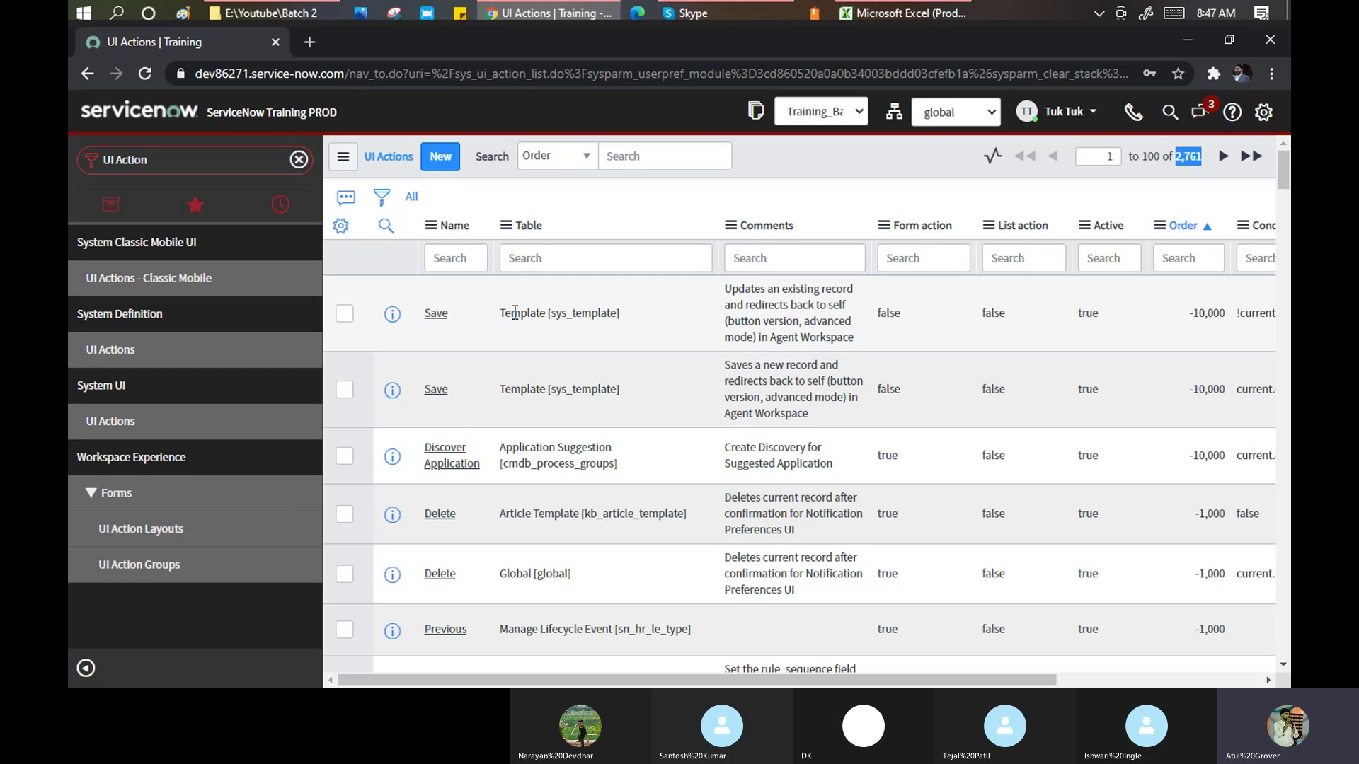
drag(501, 313, 625, 324)
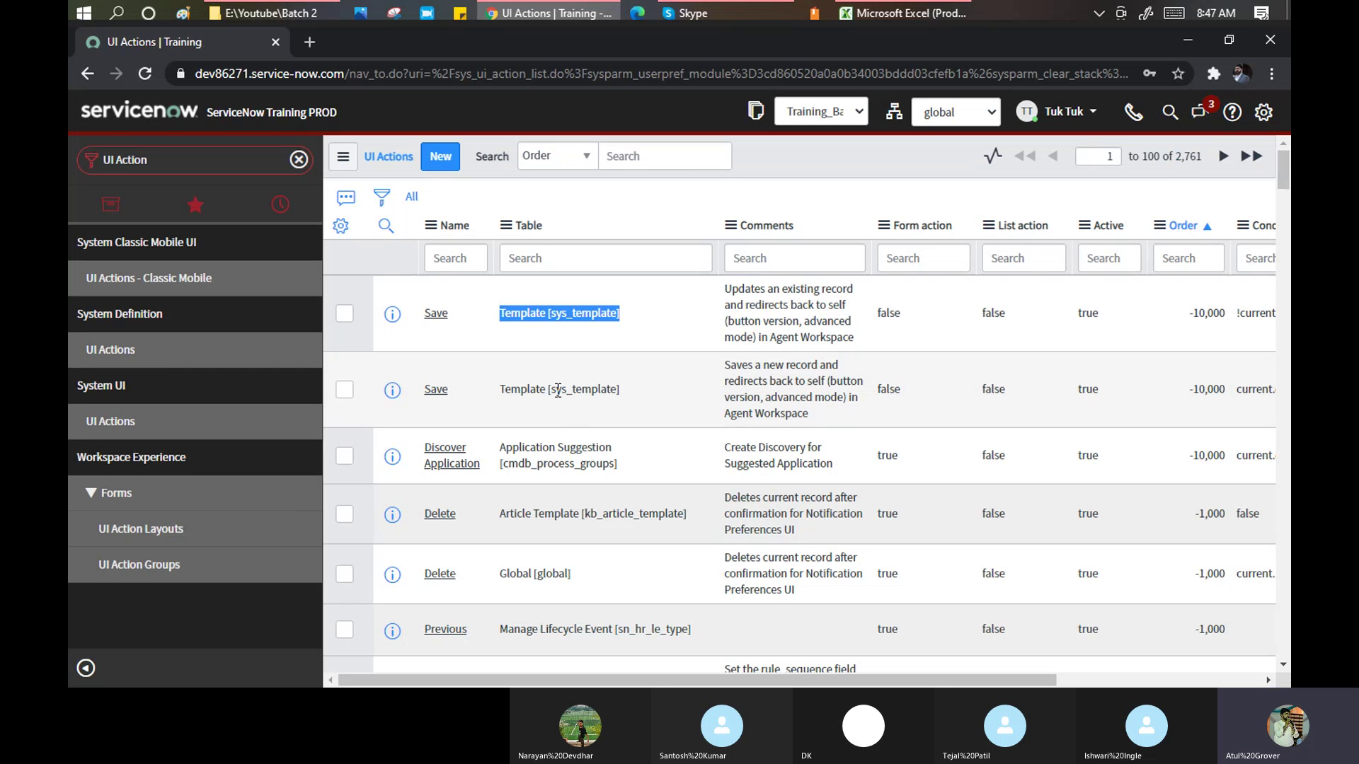
drag(547, 389, 620, 390)
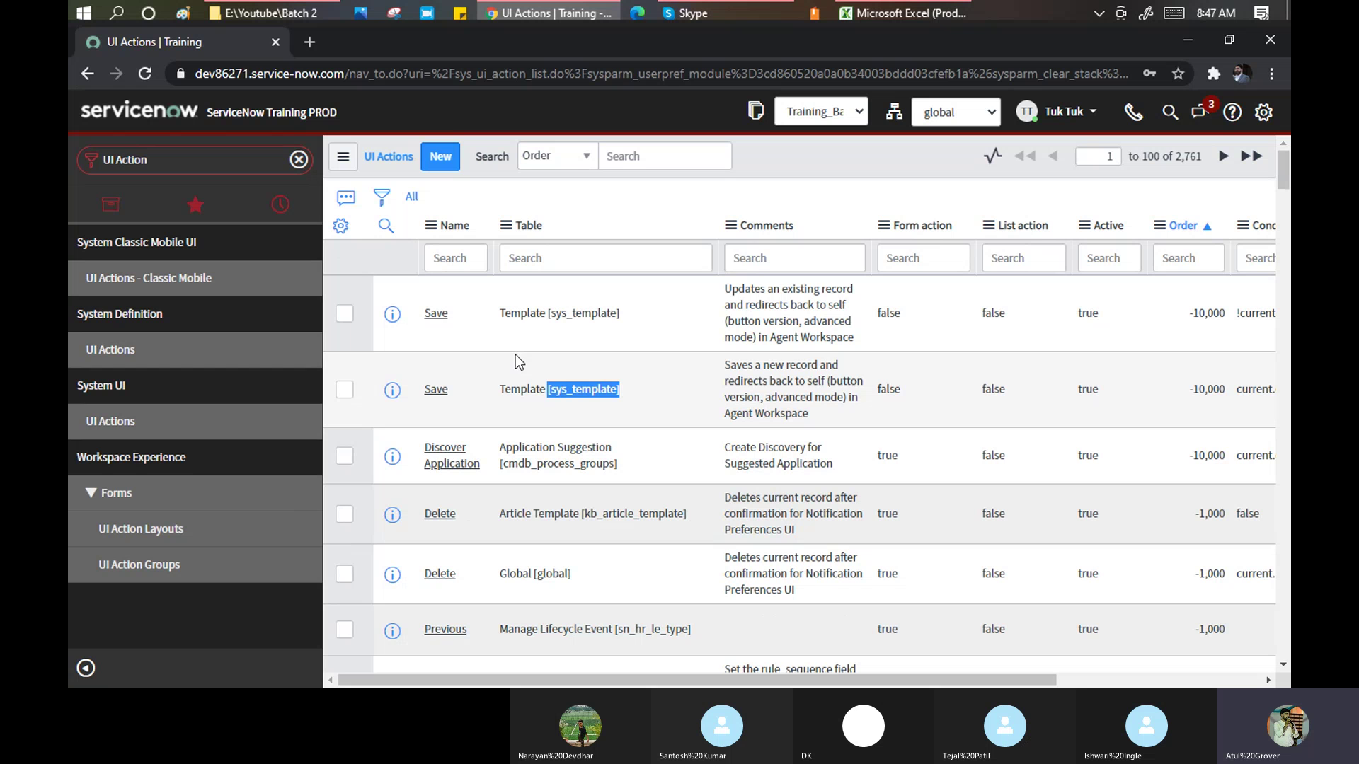
Filter the UI Actions list by table with "*incident" and look through the matching actions.
click(601, 261)
text(*i)
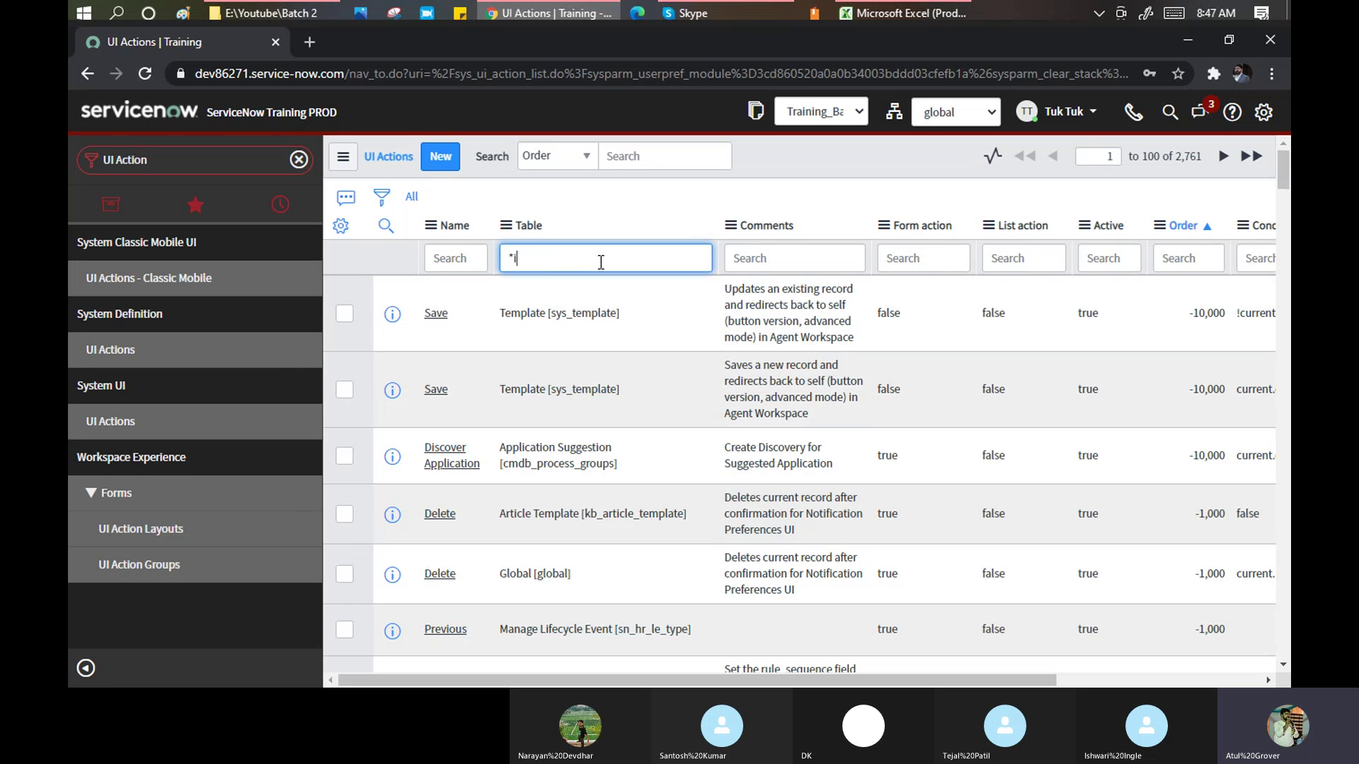
text(ncident)
key(Return)
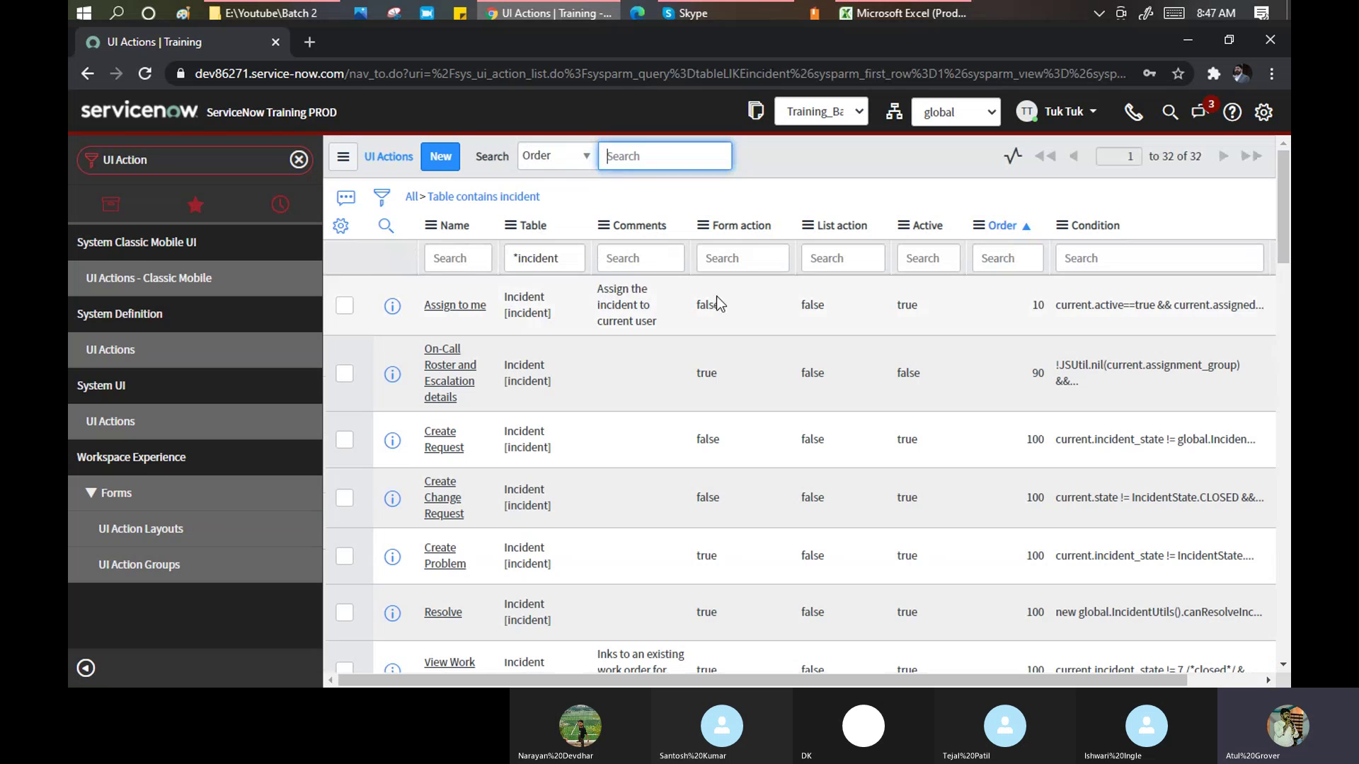
drag(1204, 158, 1168, 157)
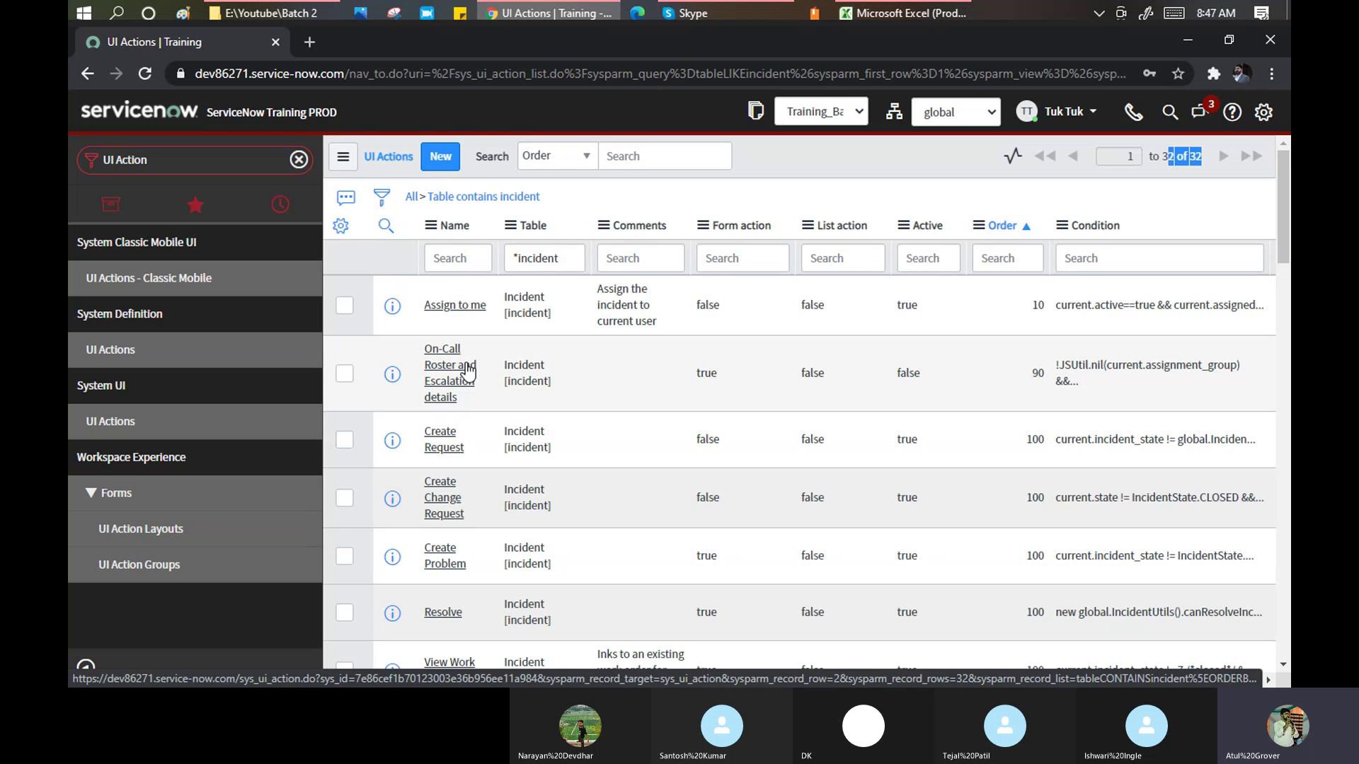
scroll(464, 370, down, 2)
scroll(457, 368, down, 2)
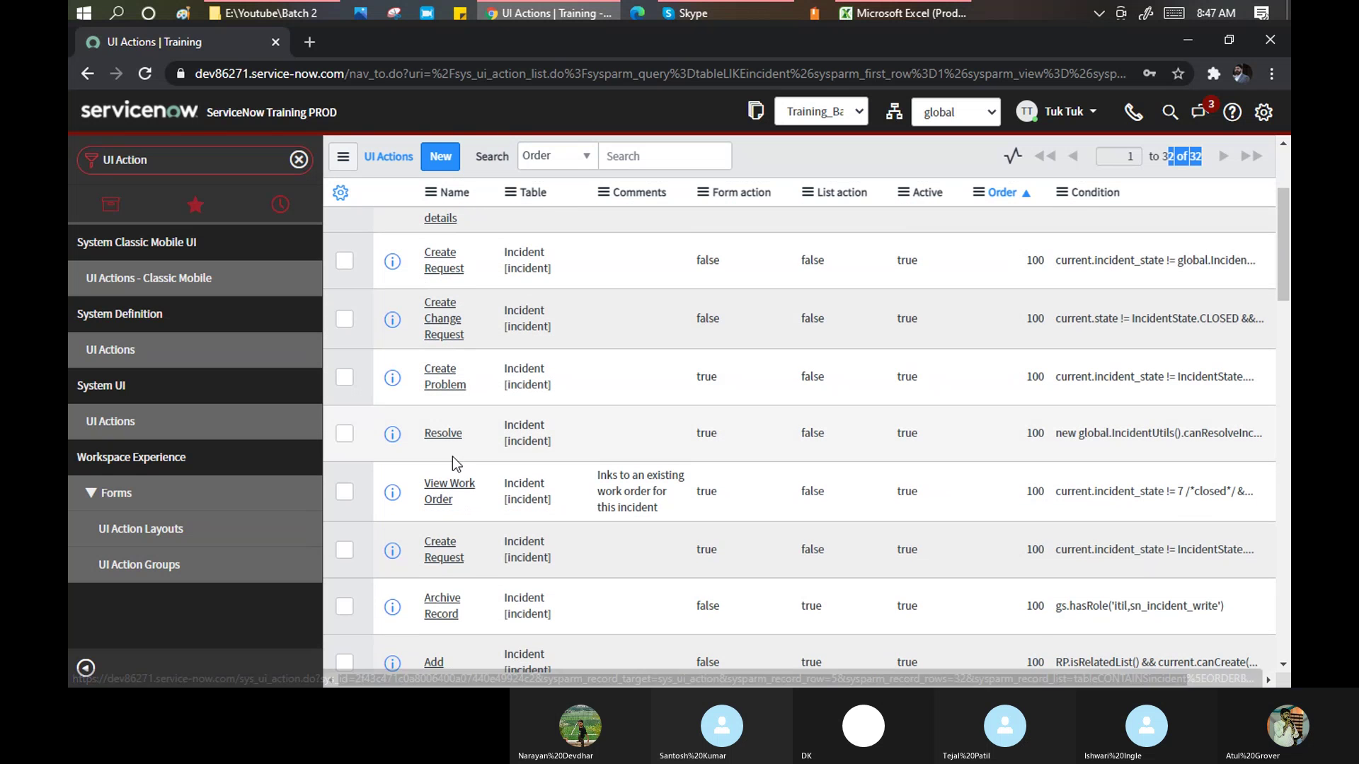
Filter the navigator by "incident" and open the Open incidents list in a new browser tab.
click(167, 156)
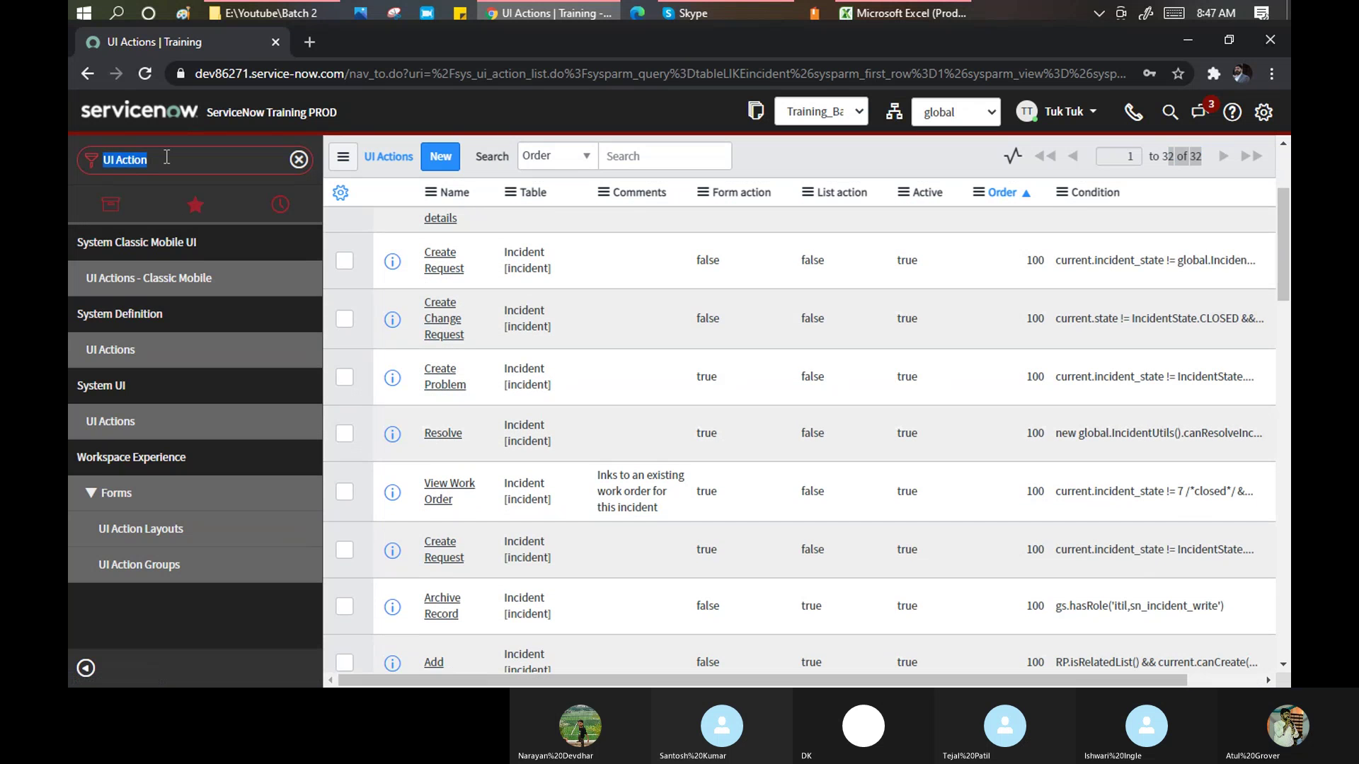
text(in)
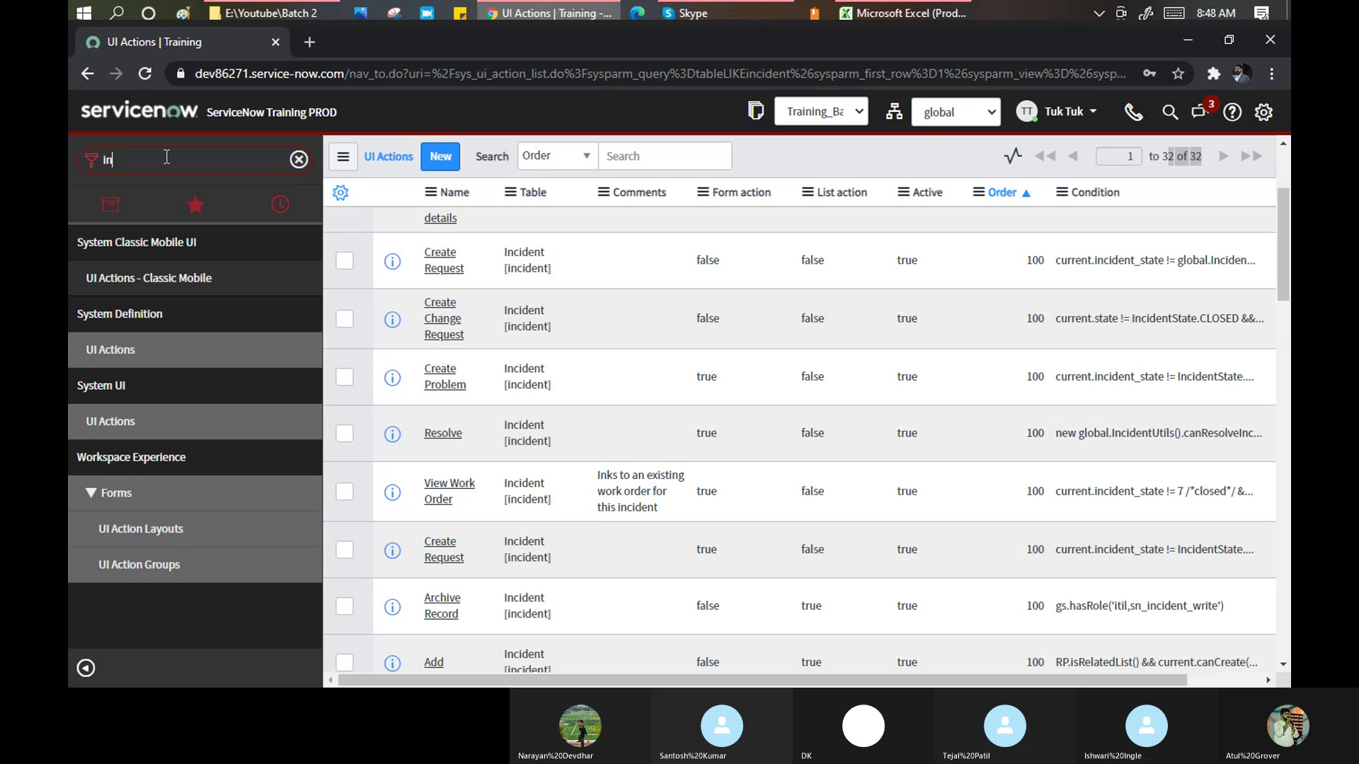
text(cidne)
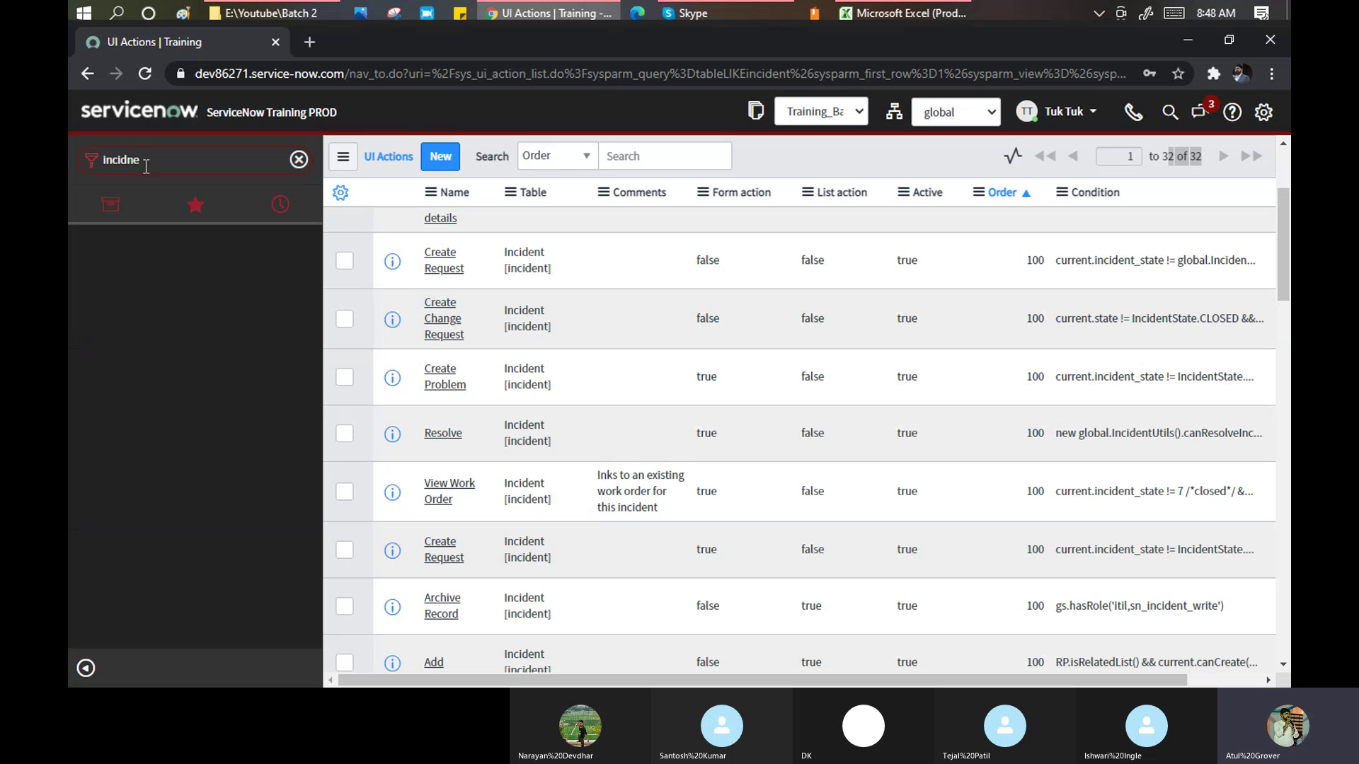
key(BackSpace)
key(BackSpace)
text(ent)
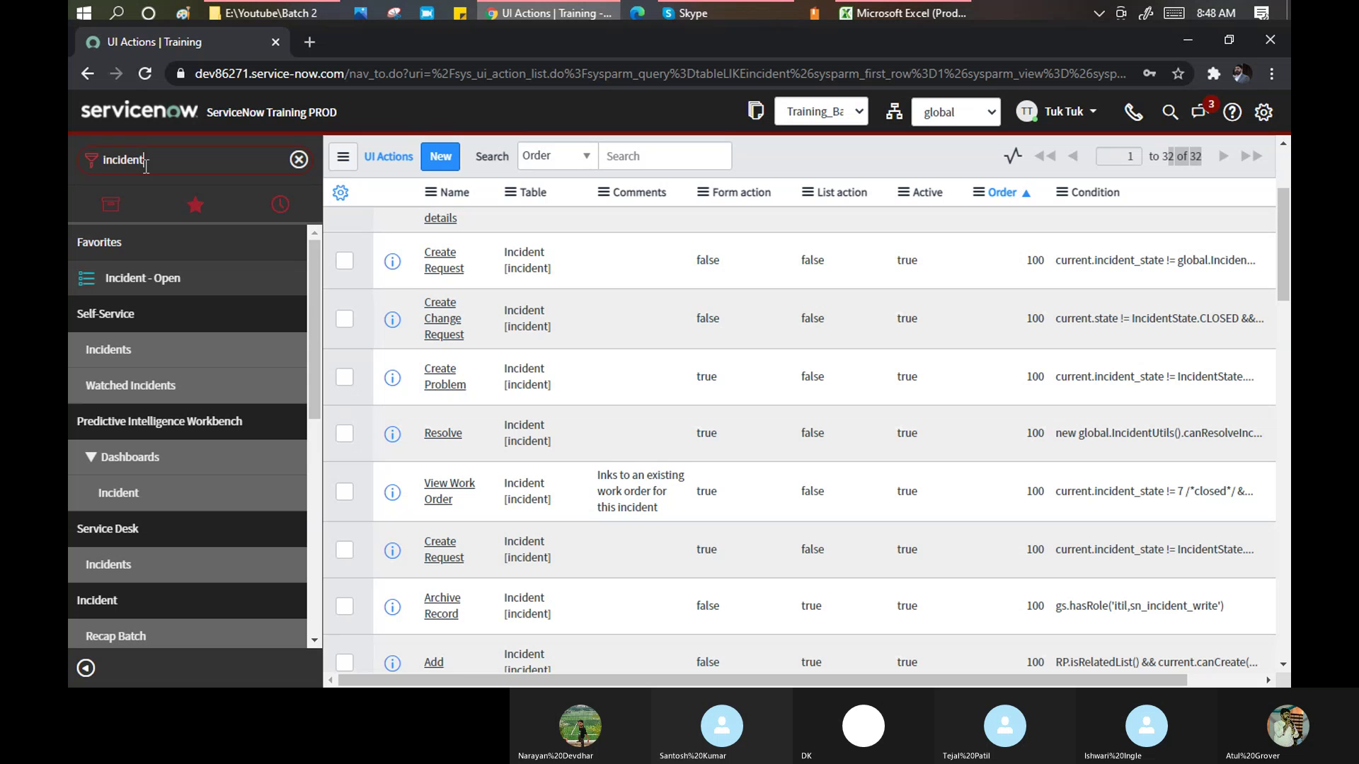
scroll(173, 418, down, 3)
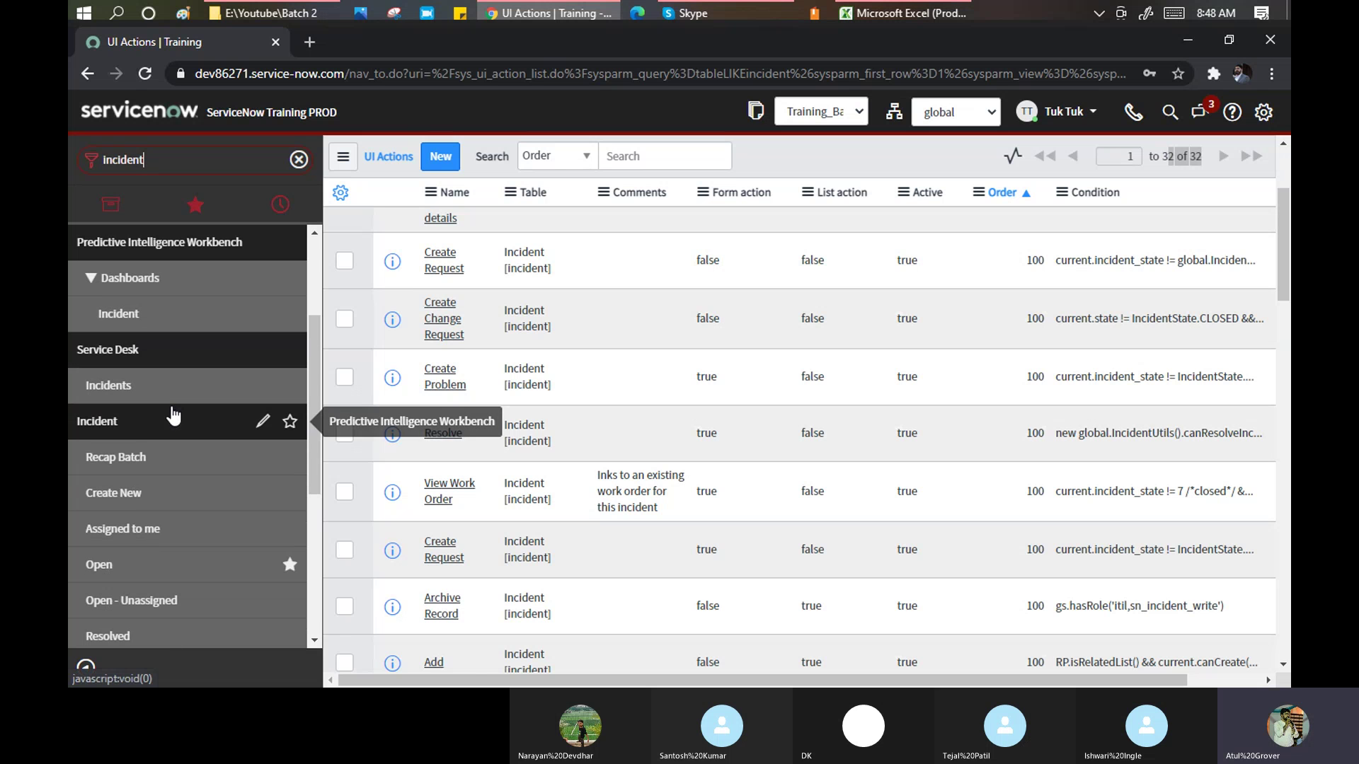
middle_click(99, 566)
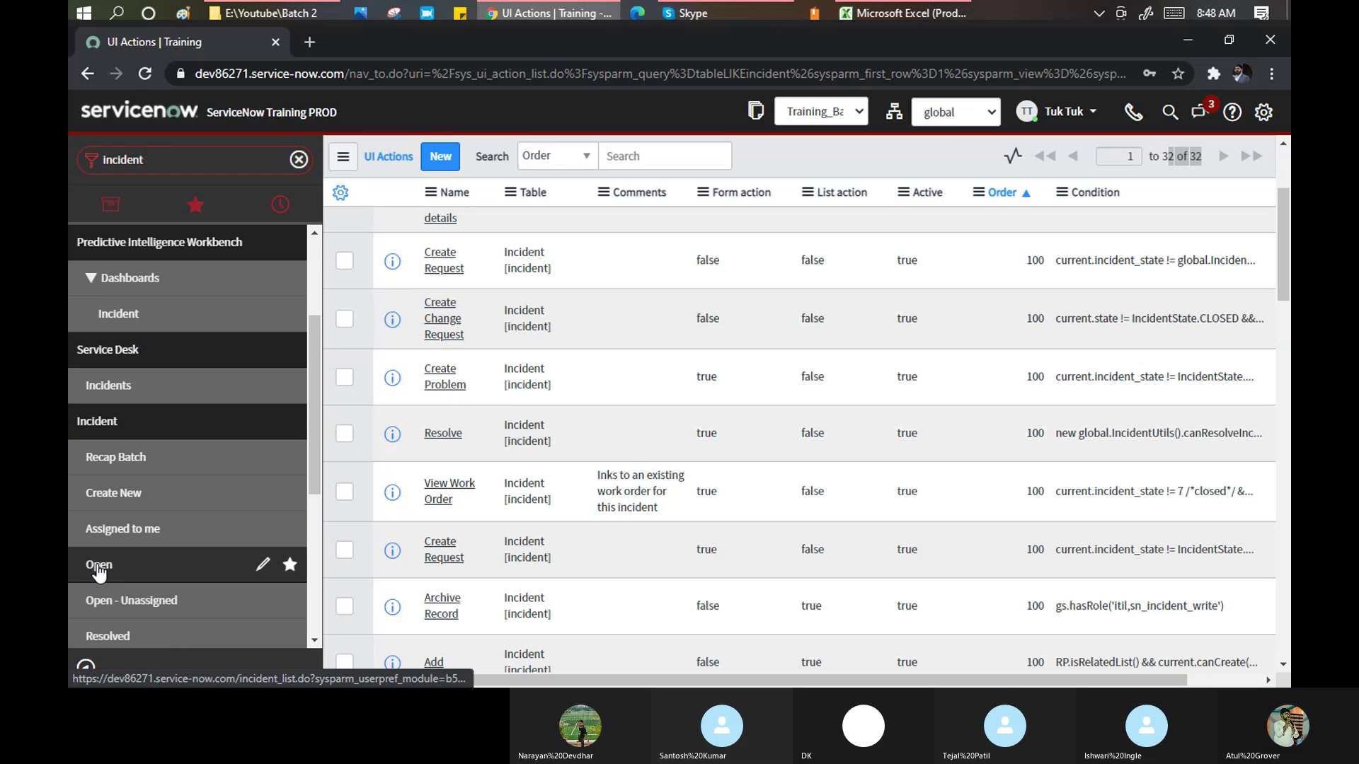
click(406, 43)
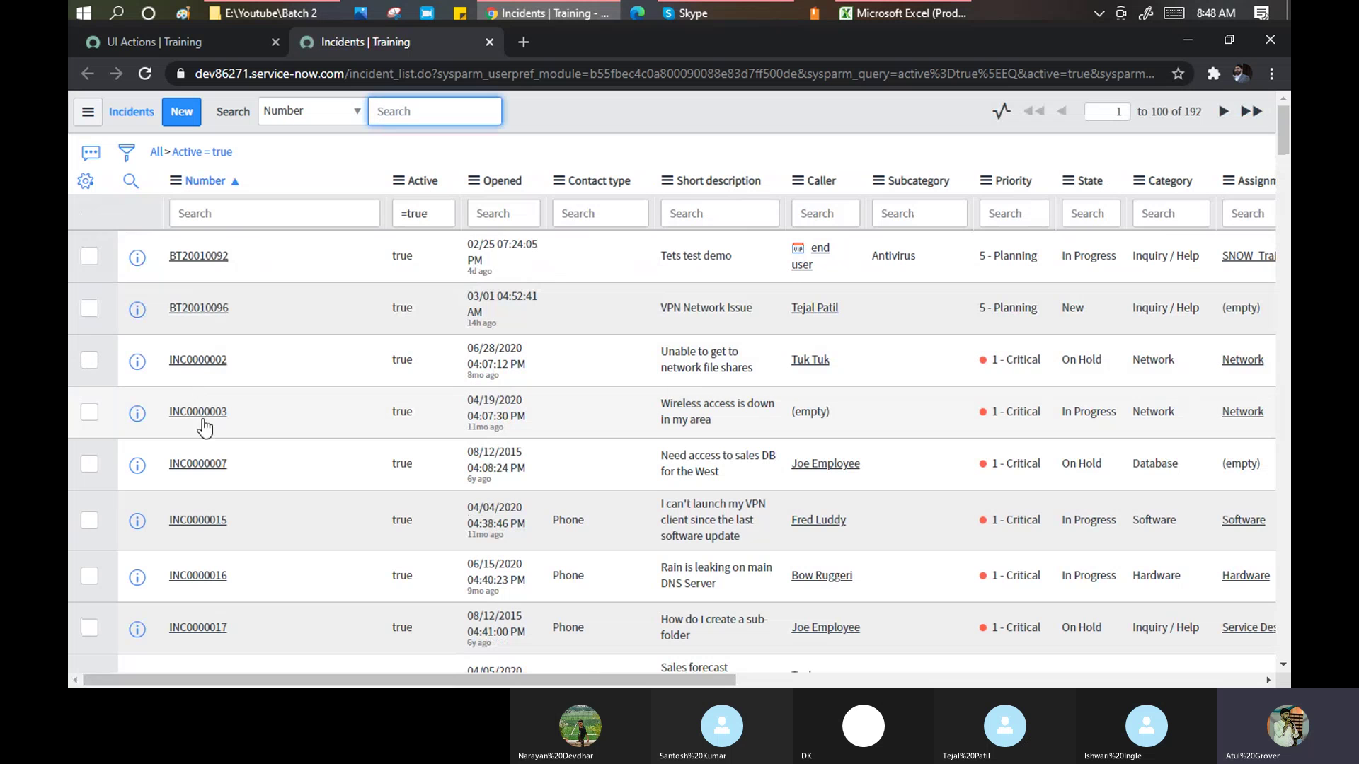
Open incident INC0000003 and try to resolve it, highlighting the resolution fields named in the error message.
click(199, 414)
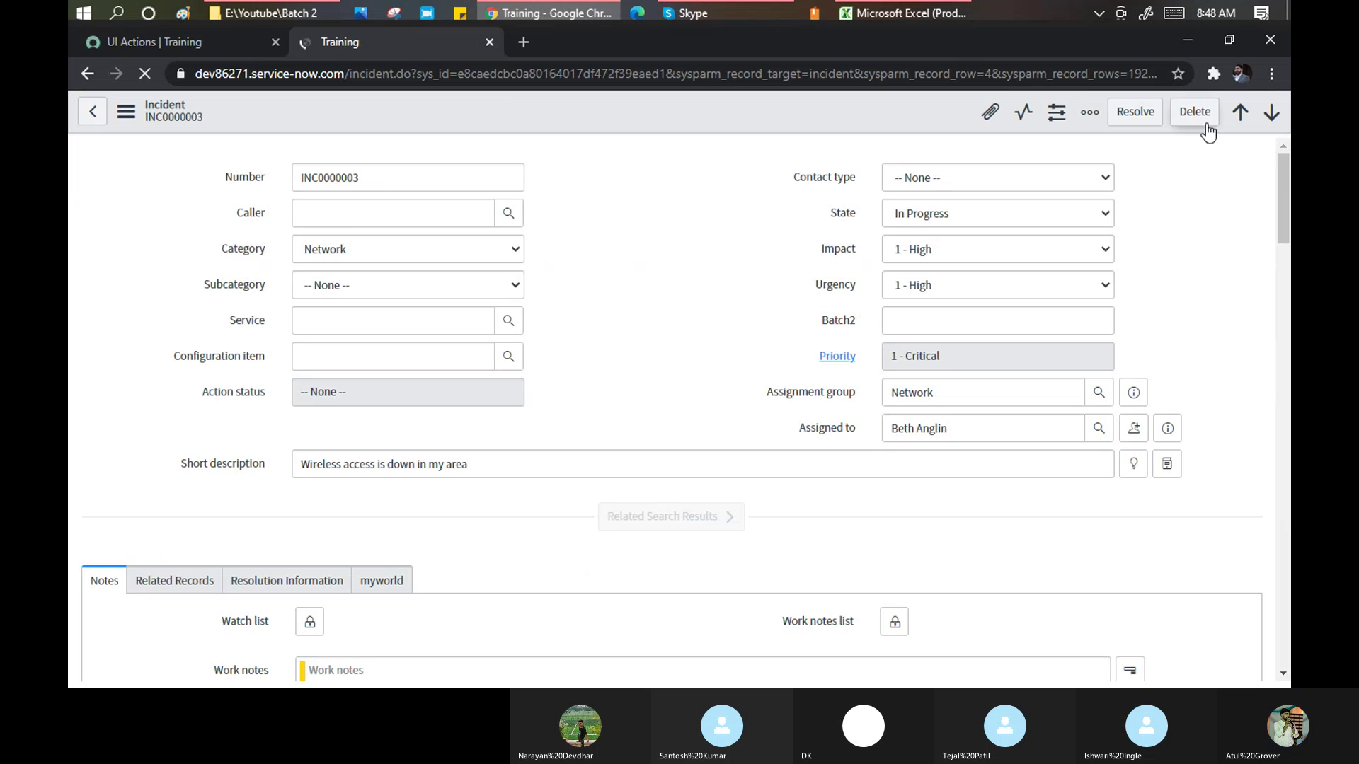
click(1132, 113)
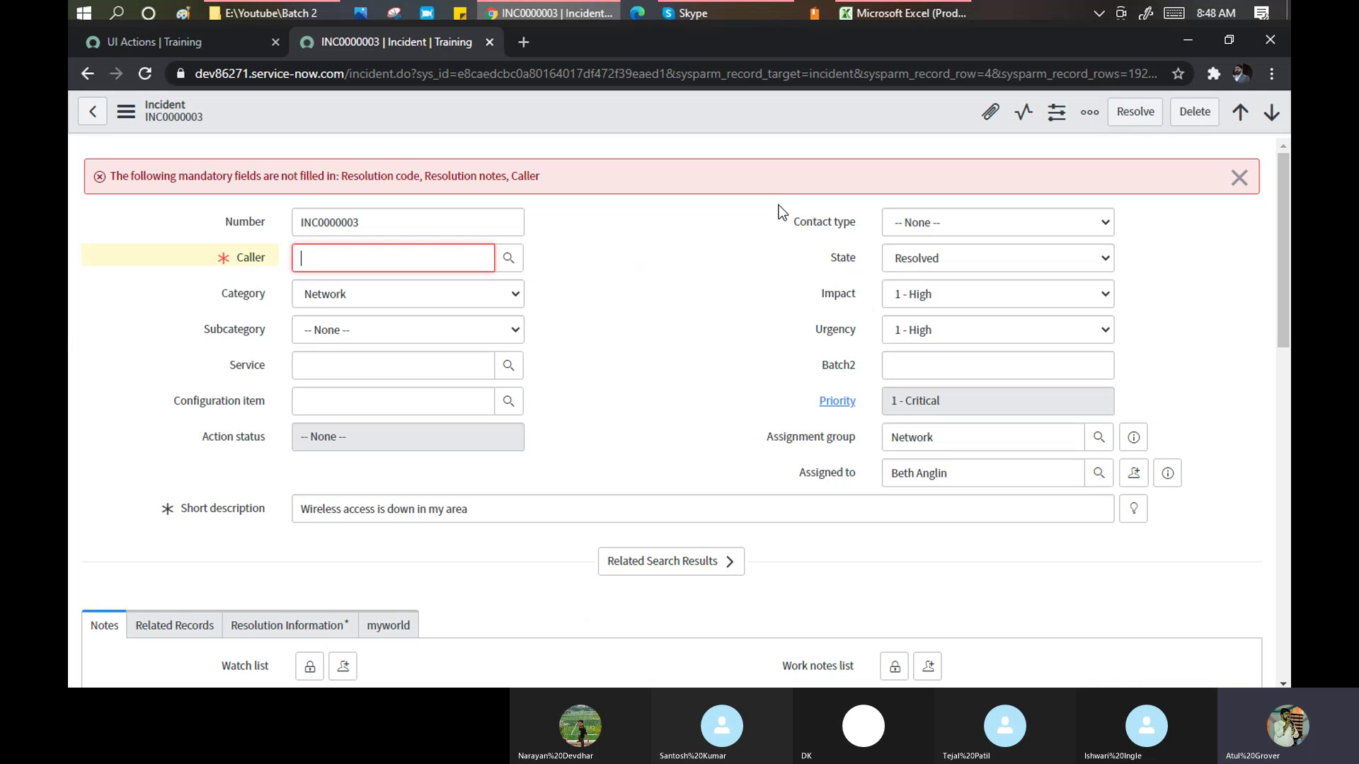
drag(338, 177, 514, 172)
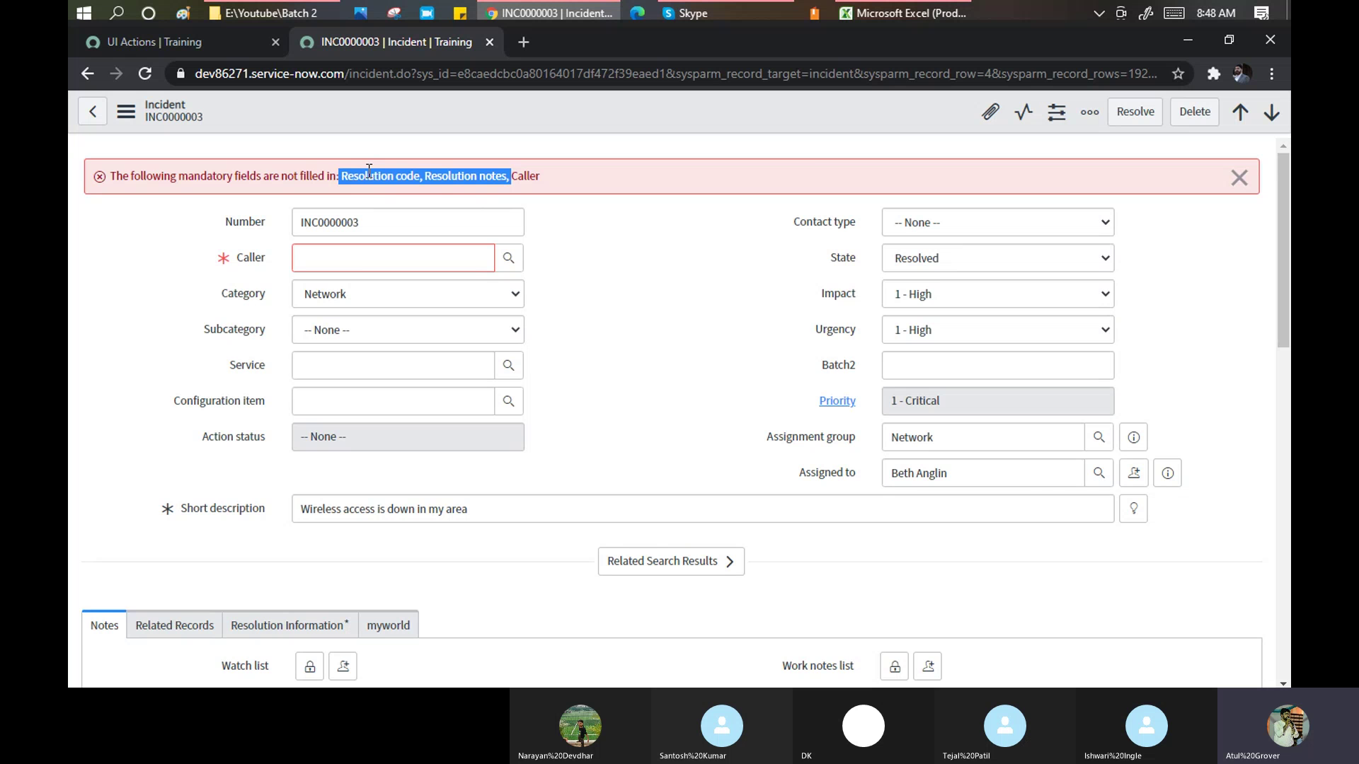
Return to the UI Actions list and open the Resolve action record for the Incident table.
click(179, 41)
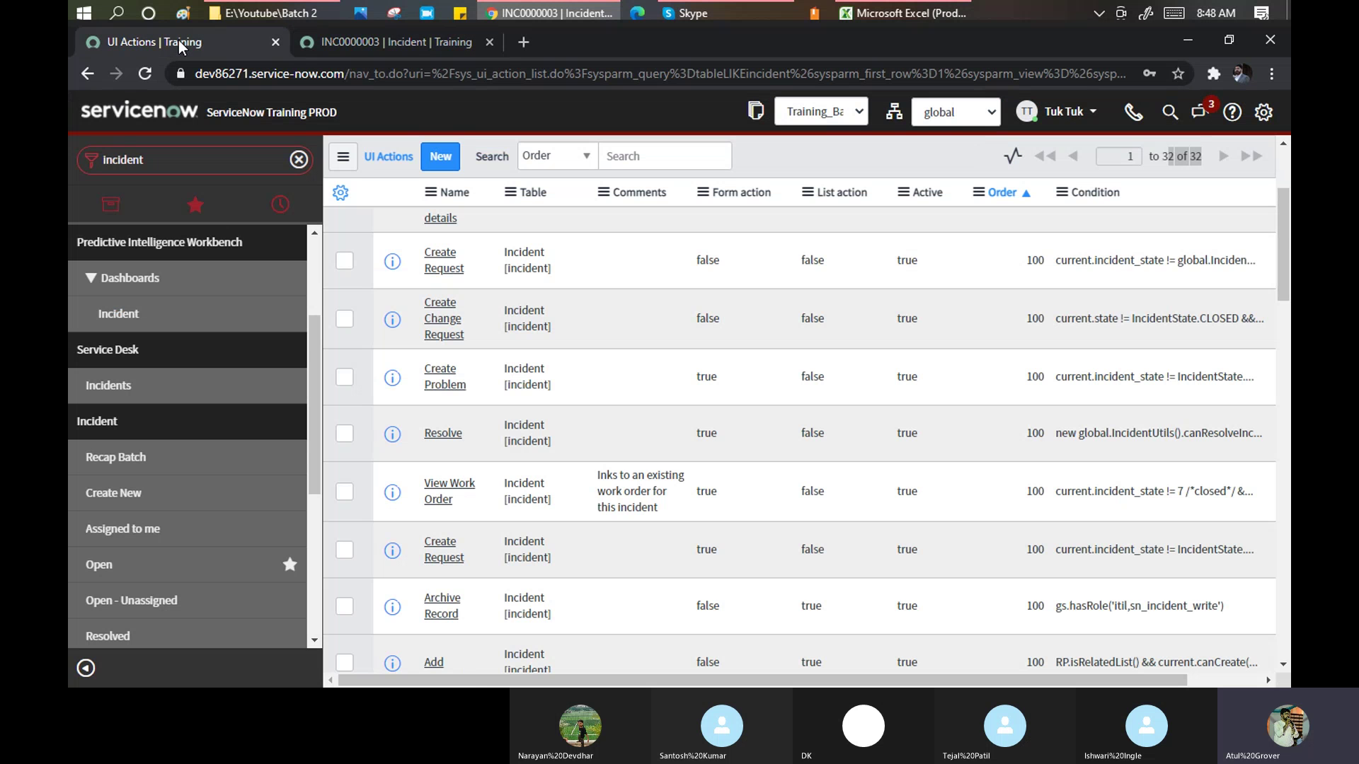
right_click(445, 436)
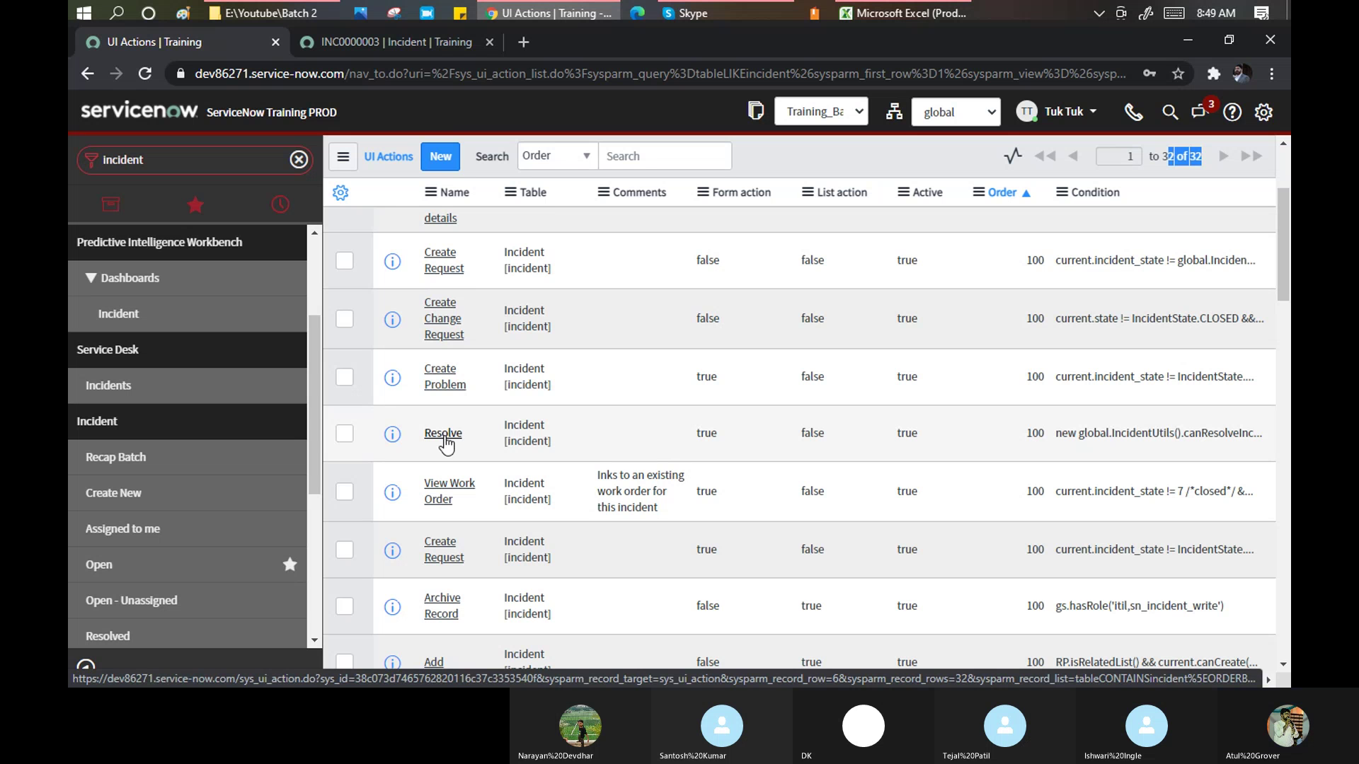
click(444, 435)
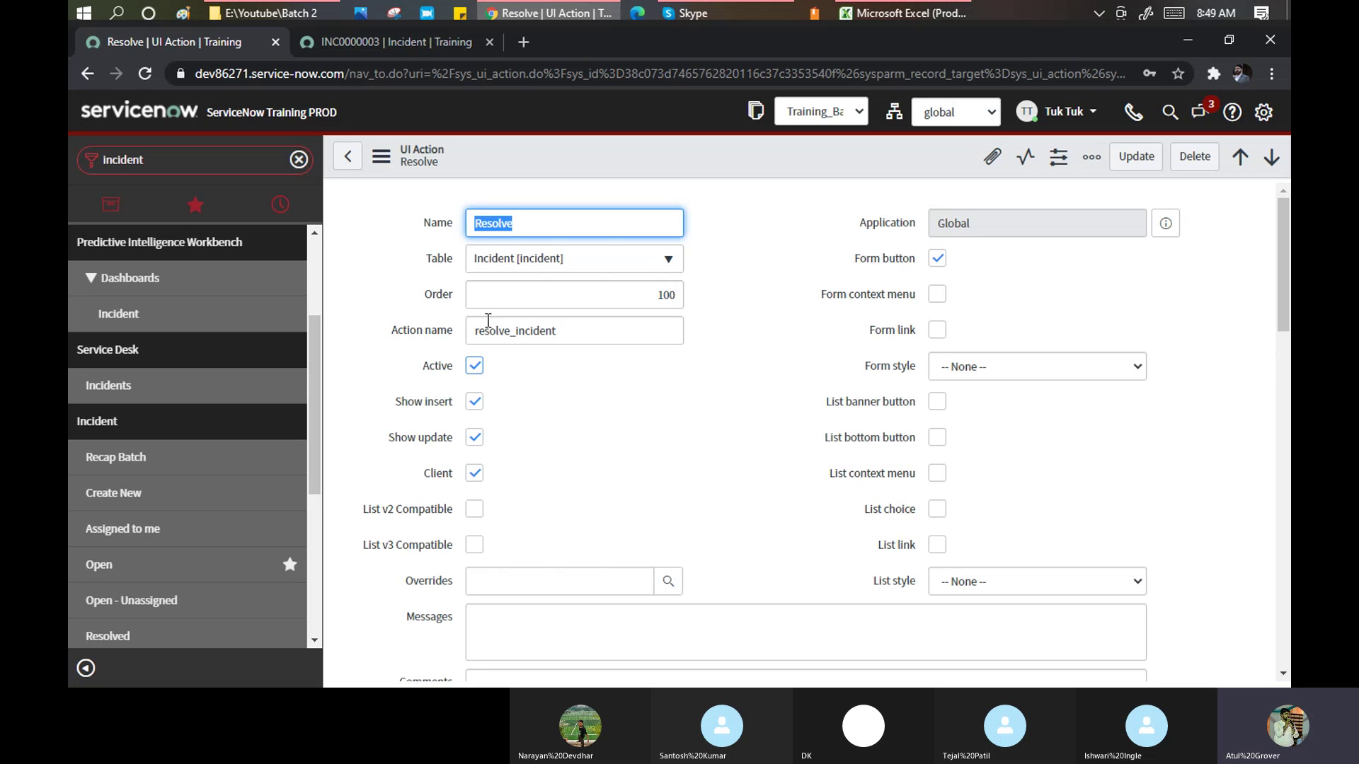
click(757, 223)
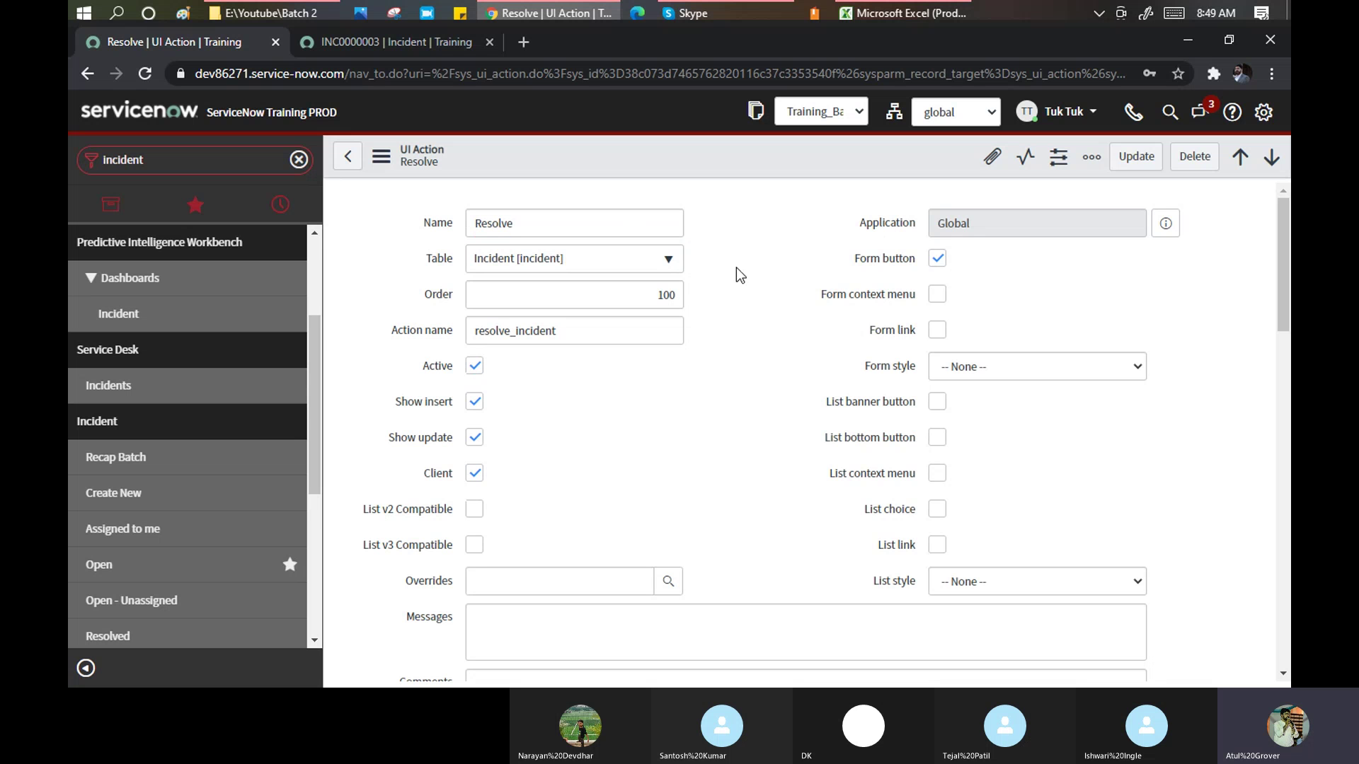
Examine the Resolve action's script, highlighting the resolveIncident function declaration, its name and the first setValue call.
scroll(745, 258, down, 5)
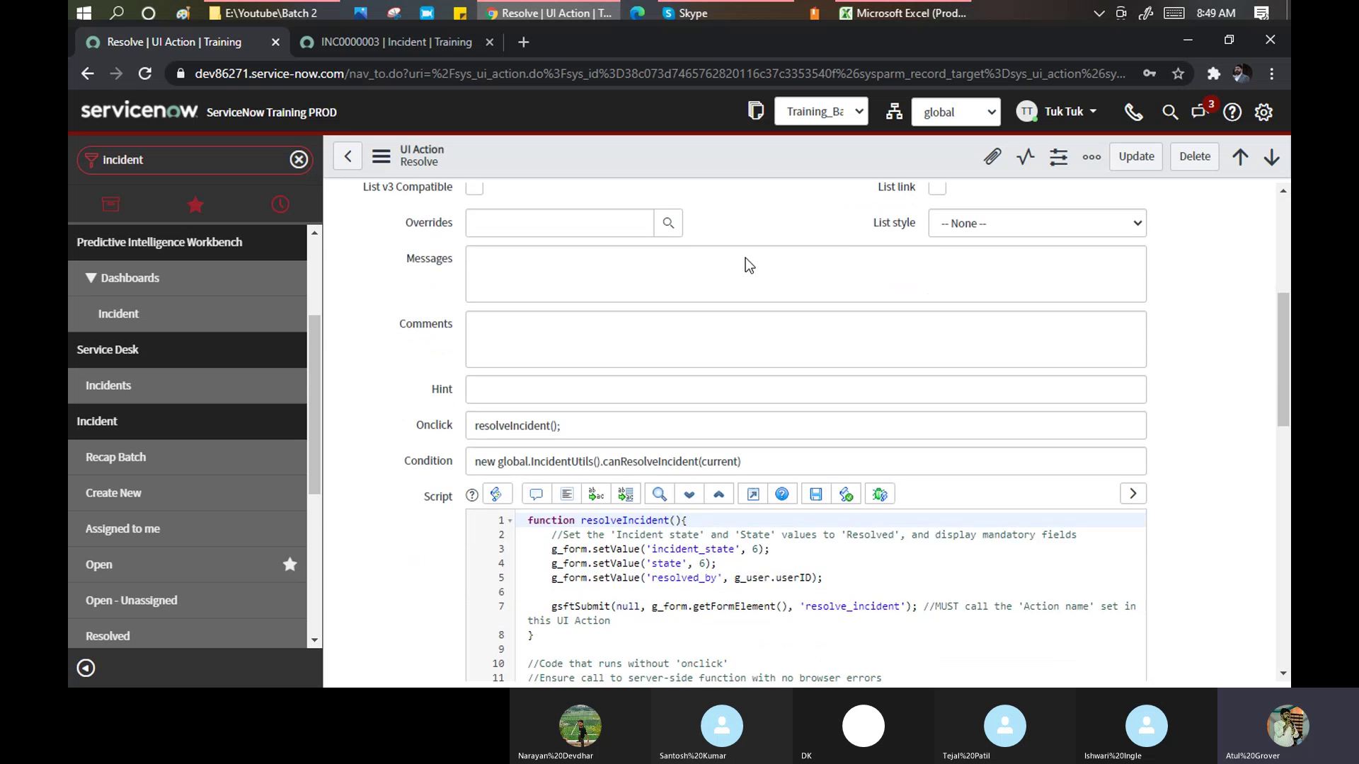
scroll(748, 257, down, 3)
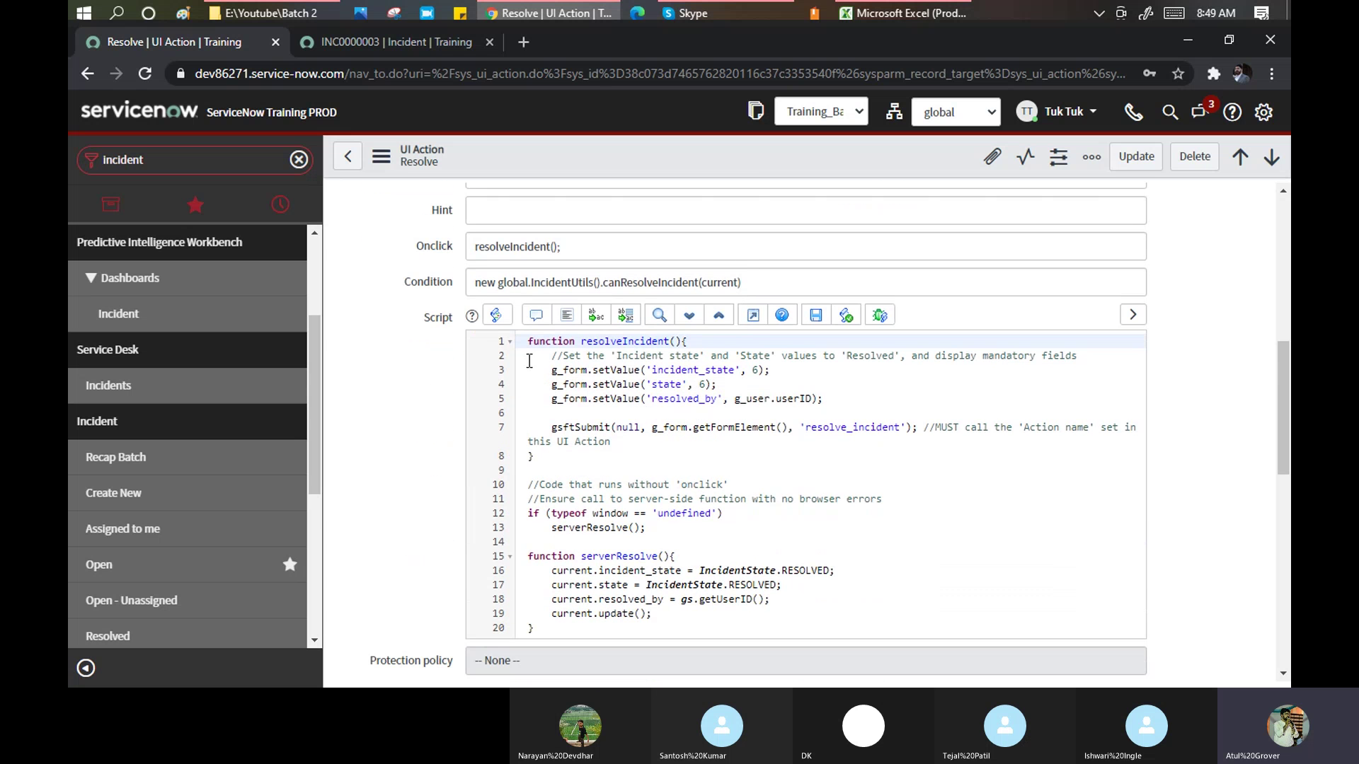
drag(527, 342, 688, 343)
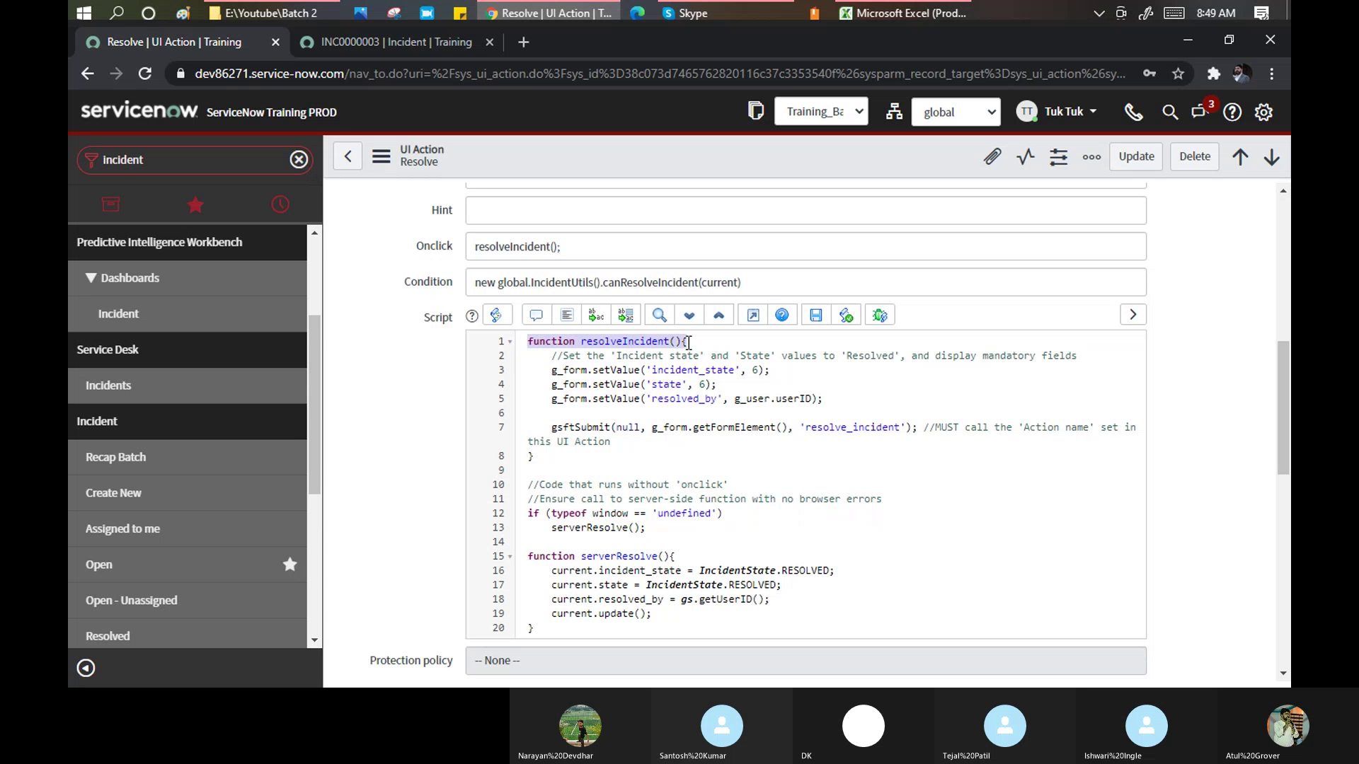
click(625, 342)
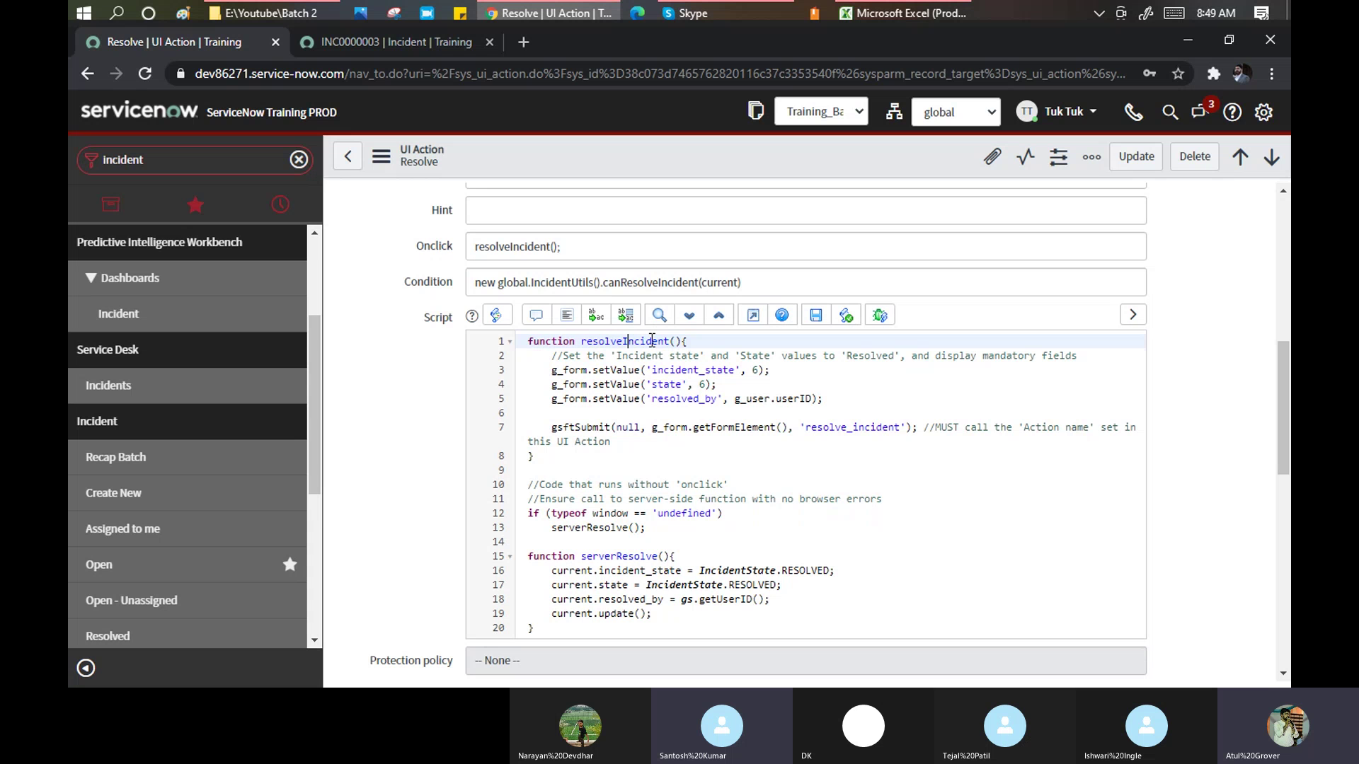
drag(670, 340, 623, 341)
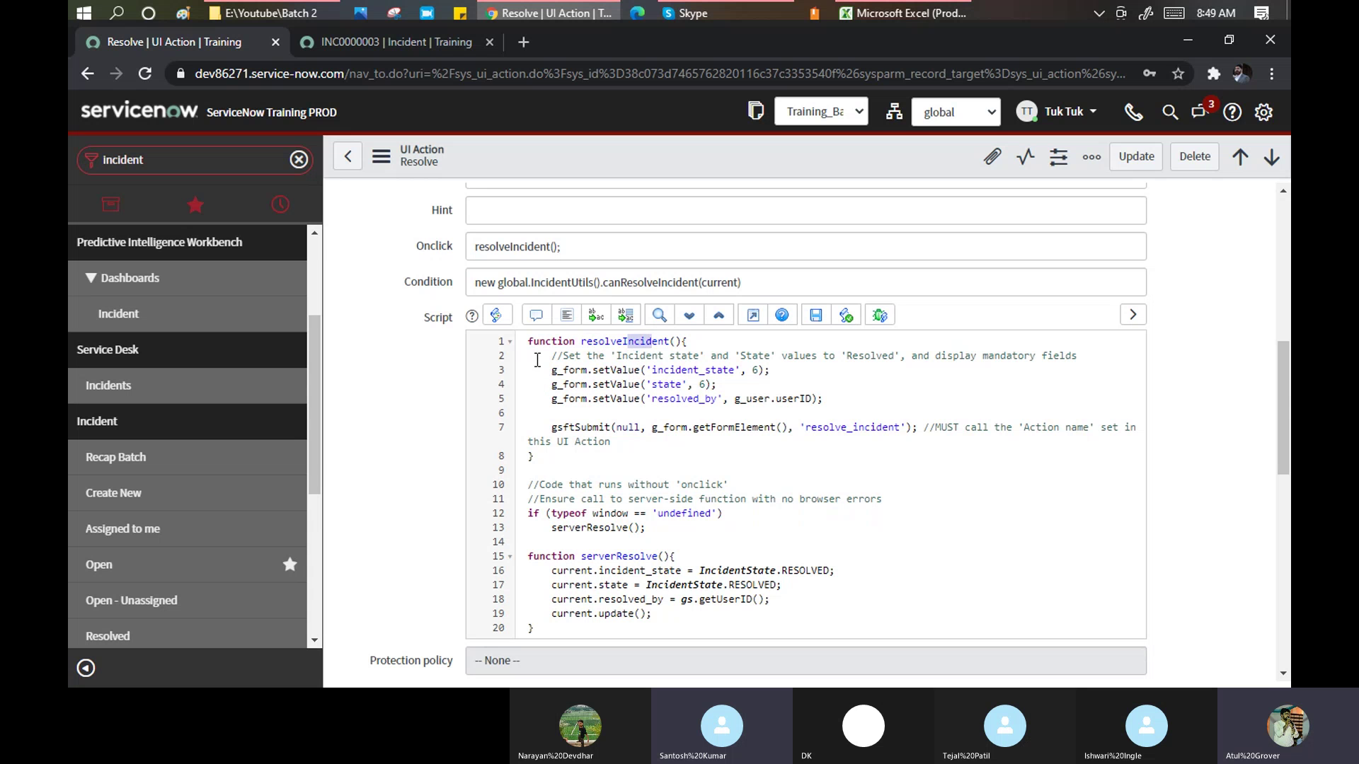
click(532, 340)
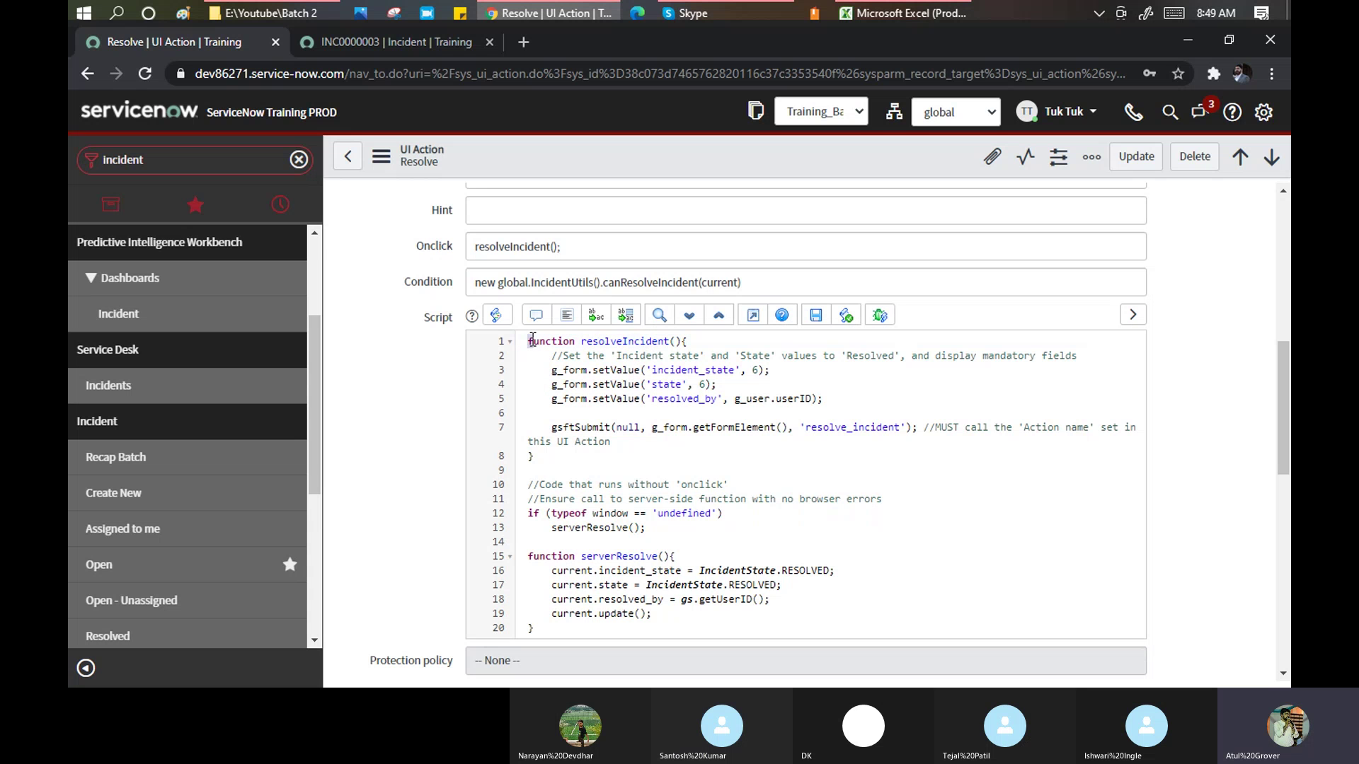
drag(580, 341, 666, 347)
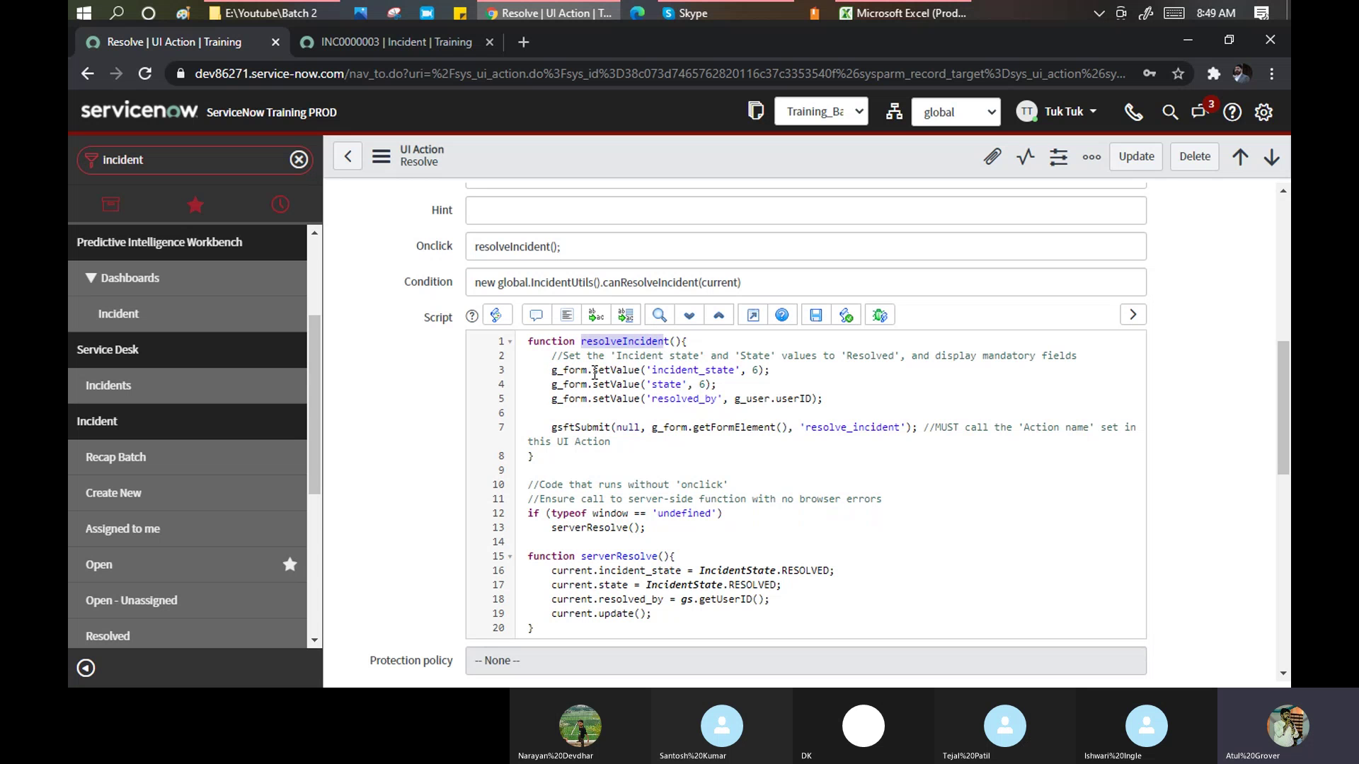
drag(592, 369, 640, 369)
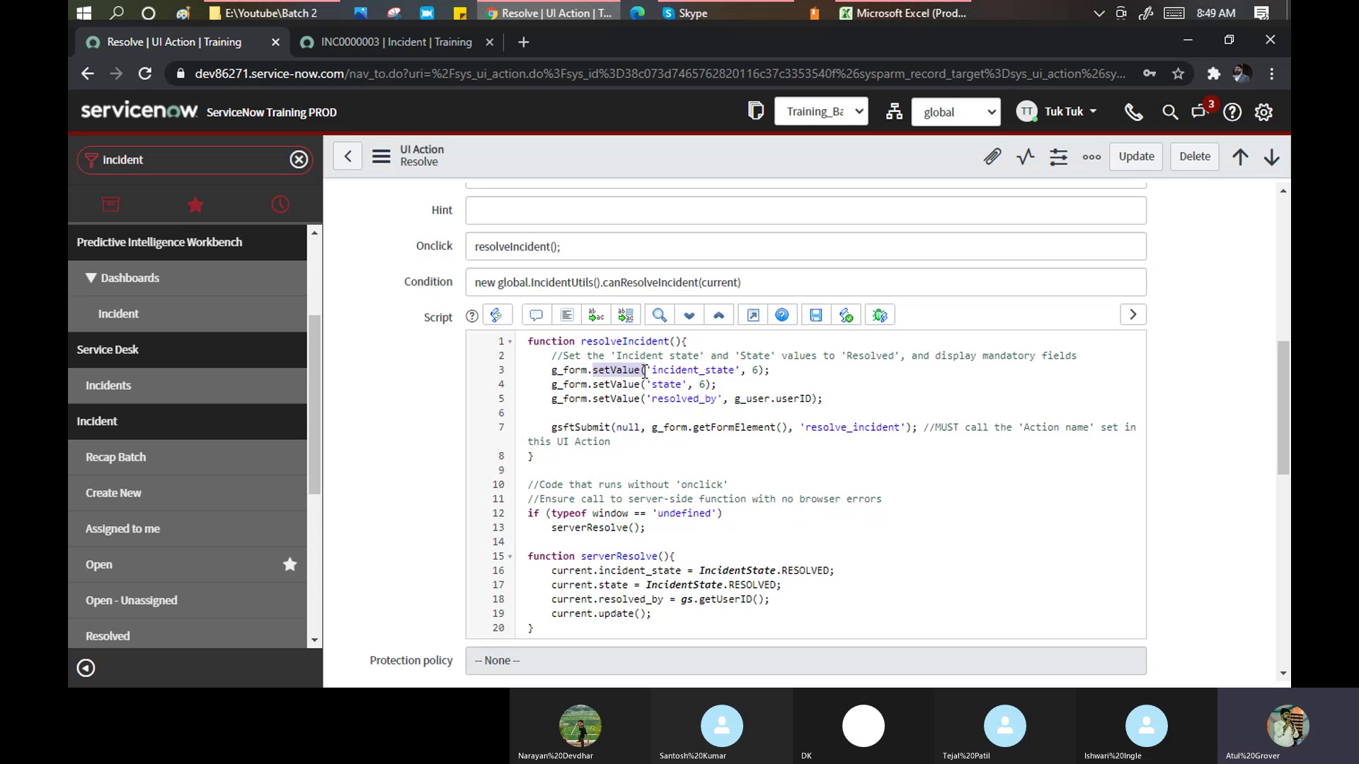
Compare the incident_state value 6 in the Resolve script with the State choices on the INC0000003 form.
click(400, 43)
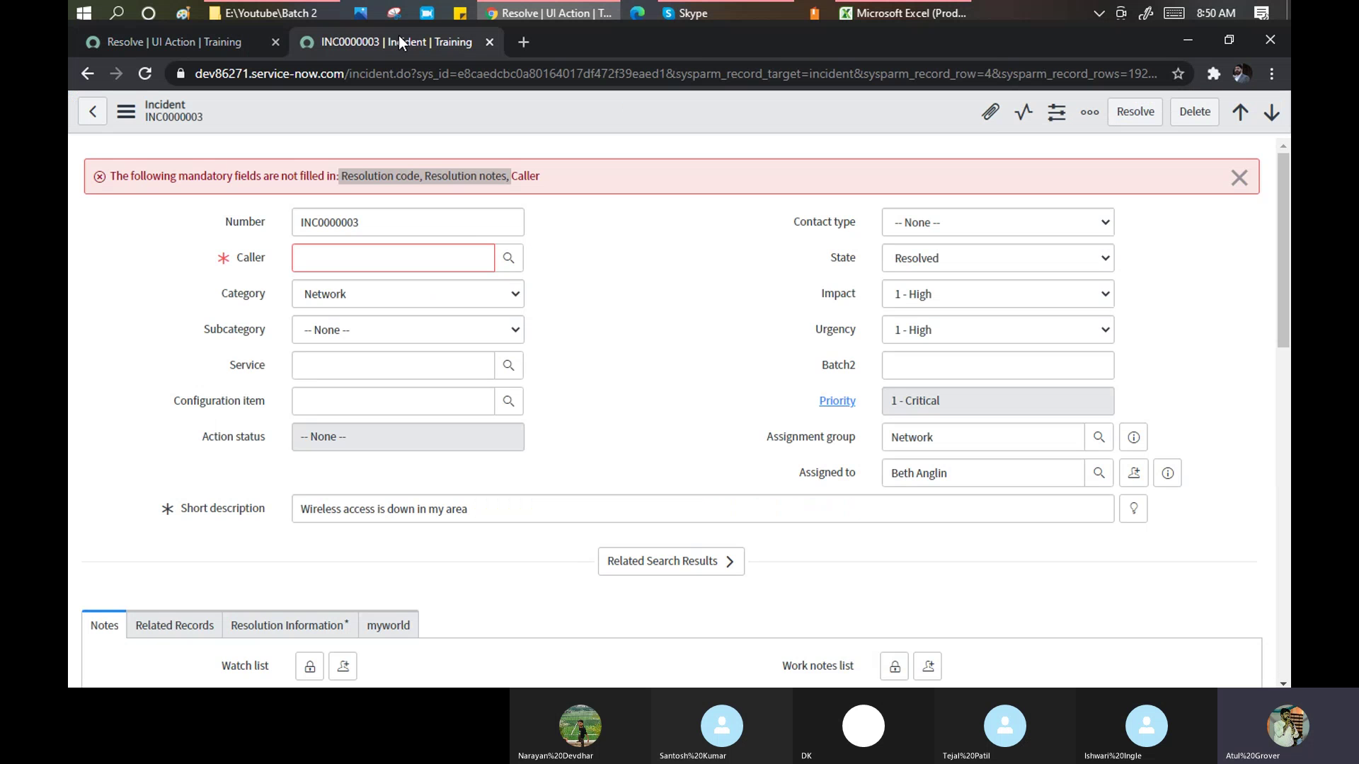
click(190, 47)
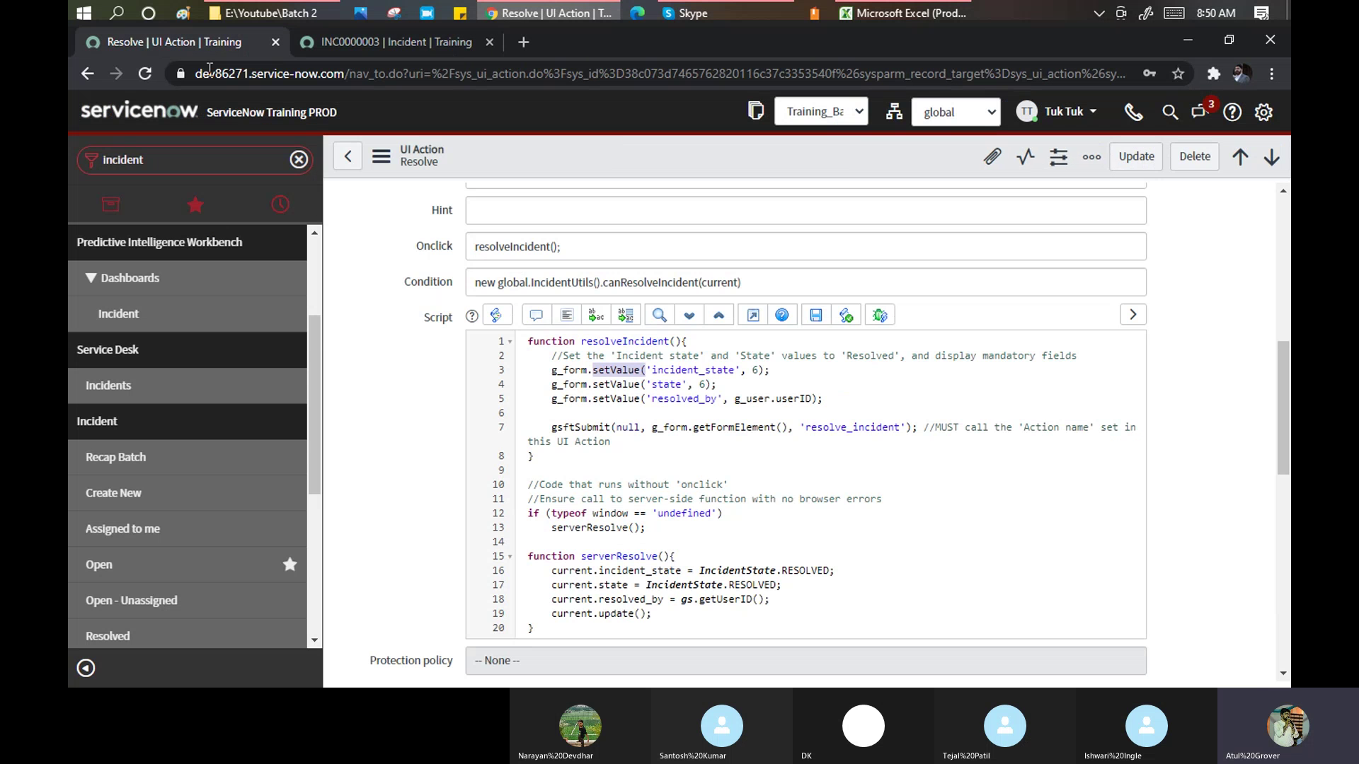
double_click(757, 372)
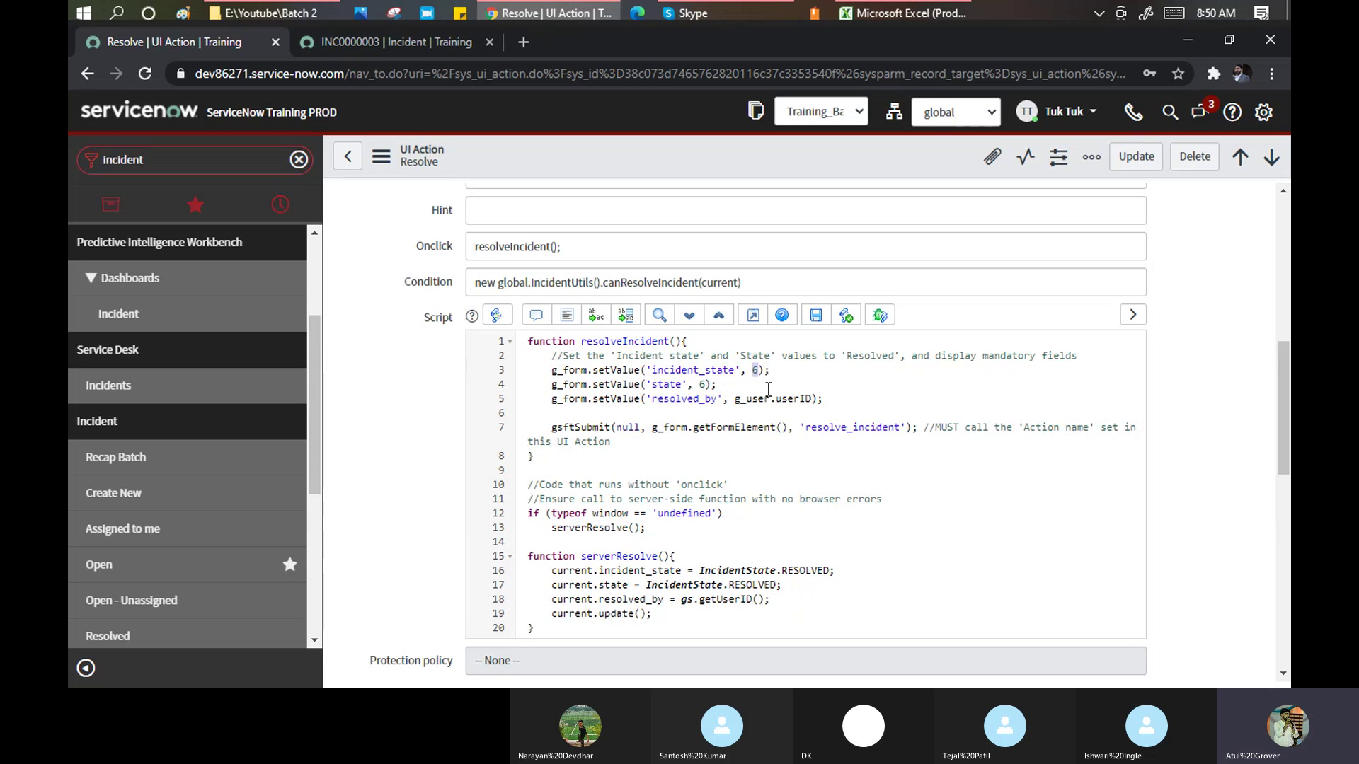
click(346, 51)
click(987, 259)
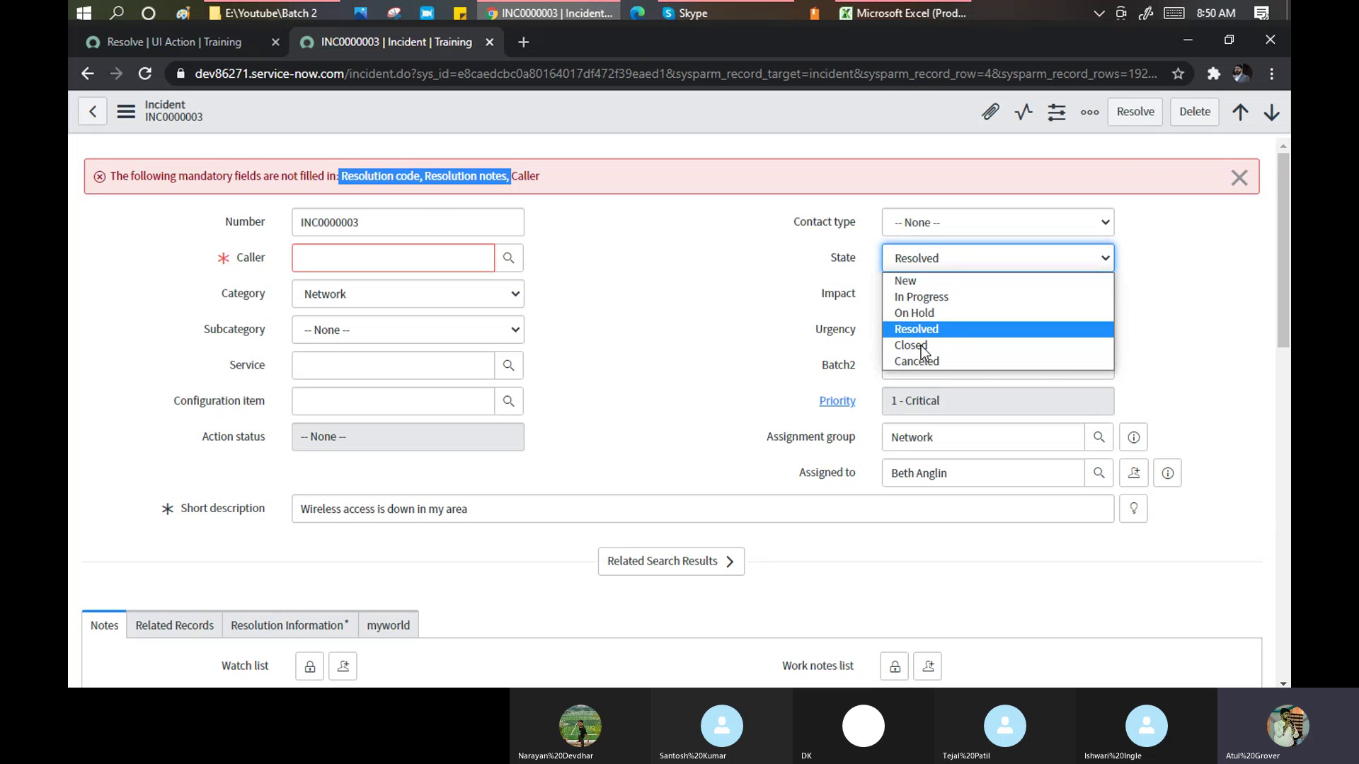
click(171, 36)
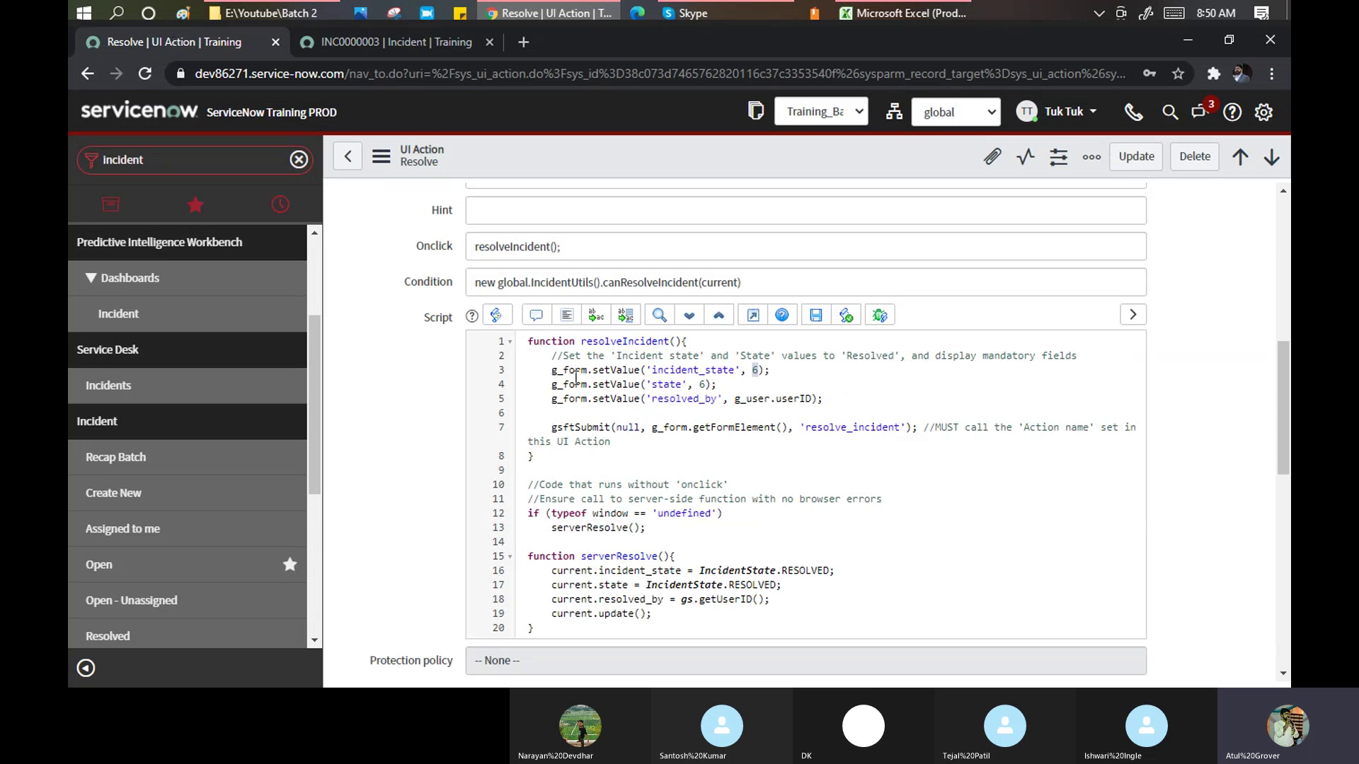
drag(760, 371, 755, 372)
Highlight the state assignment, the resolved_by field and the g_user.userID argument in the resolveIncident function.
drag(703, 386, 654, 382)
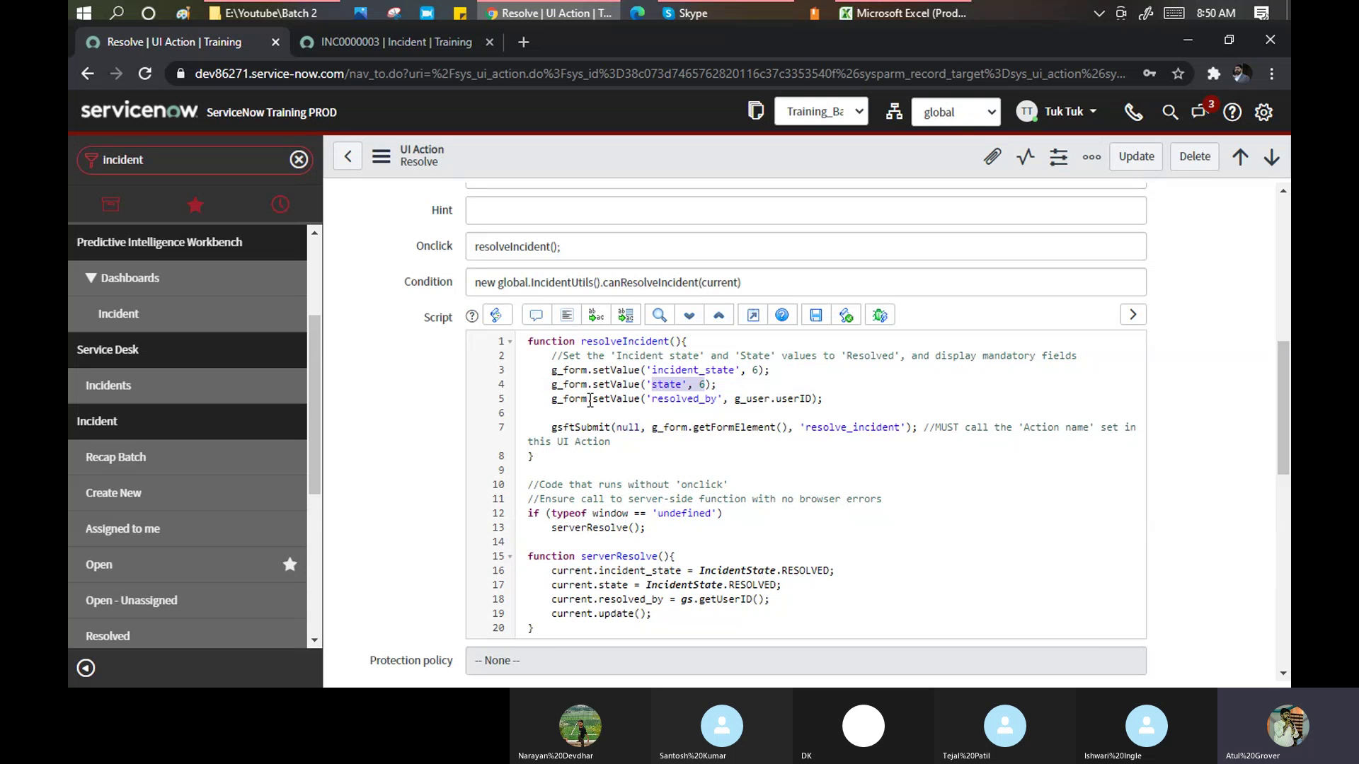
double_click(653, 400)
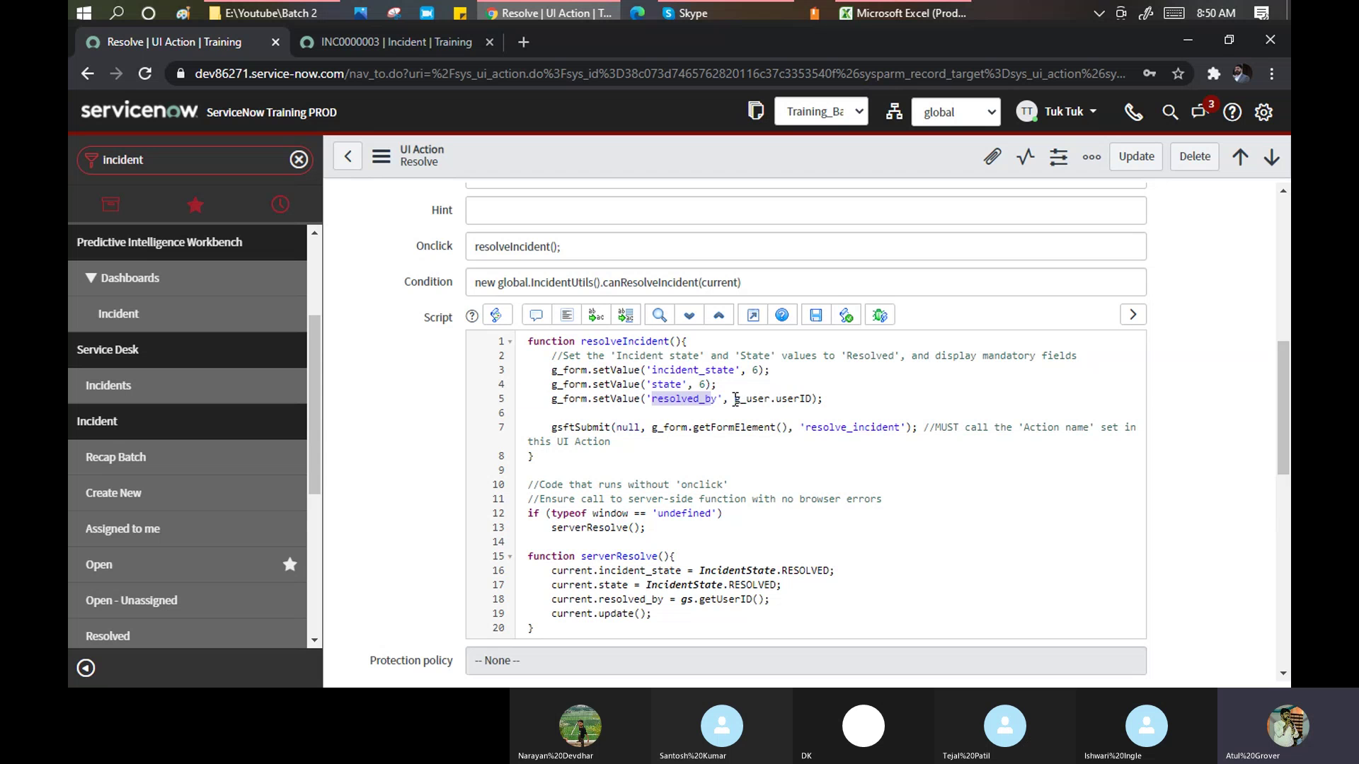
drag(735, 400, 812, 398)
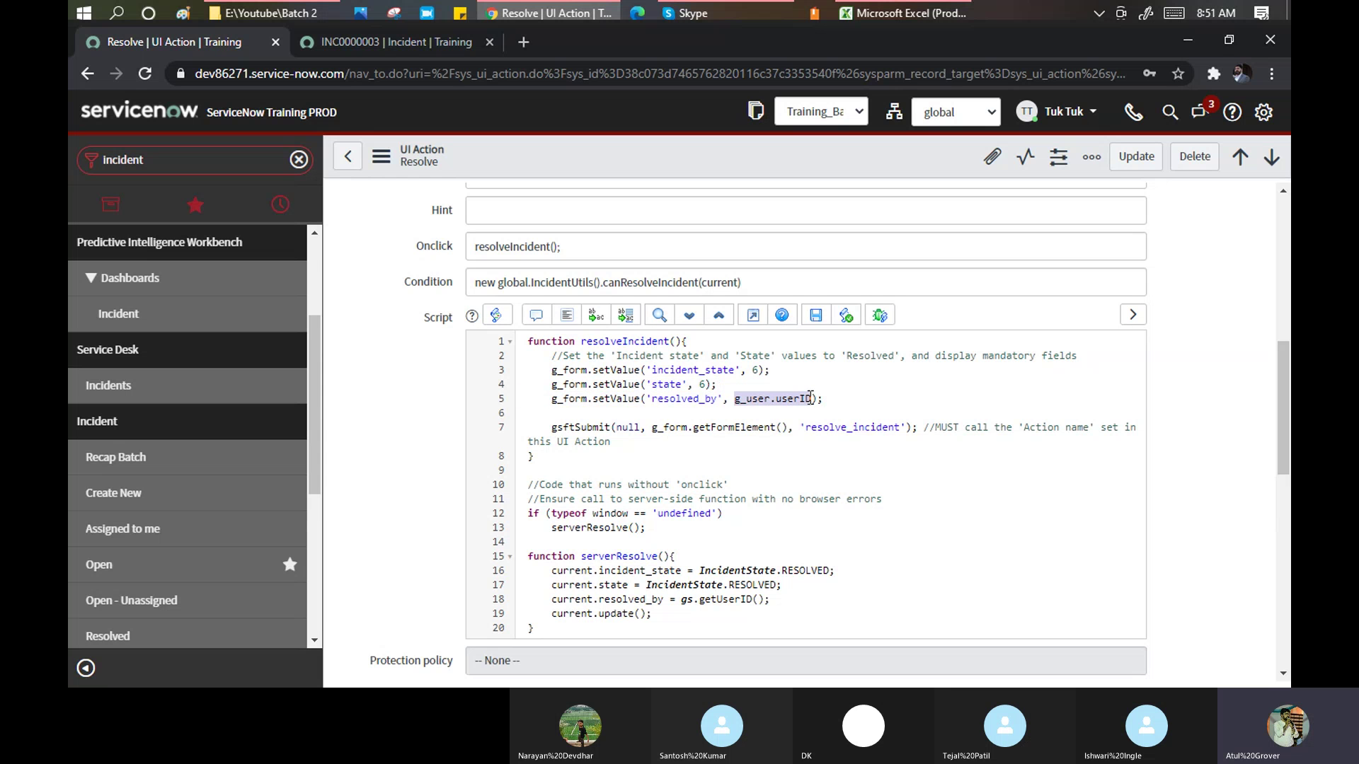
Show the Resolution Information section of INC0000003 and highlight the Resolved by value.
click(376, 47)
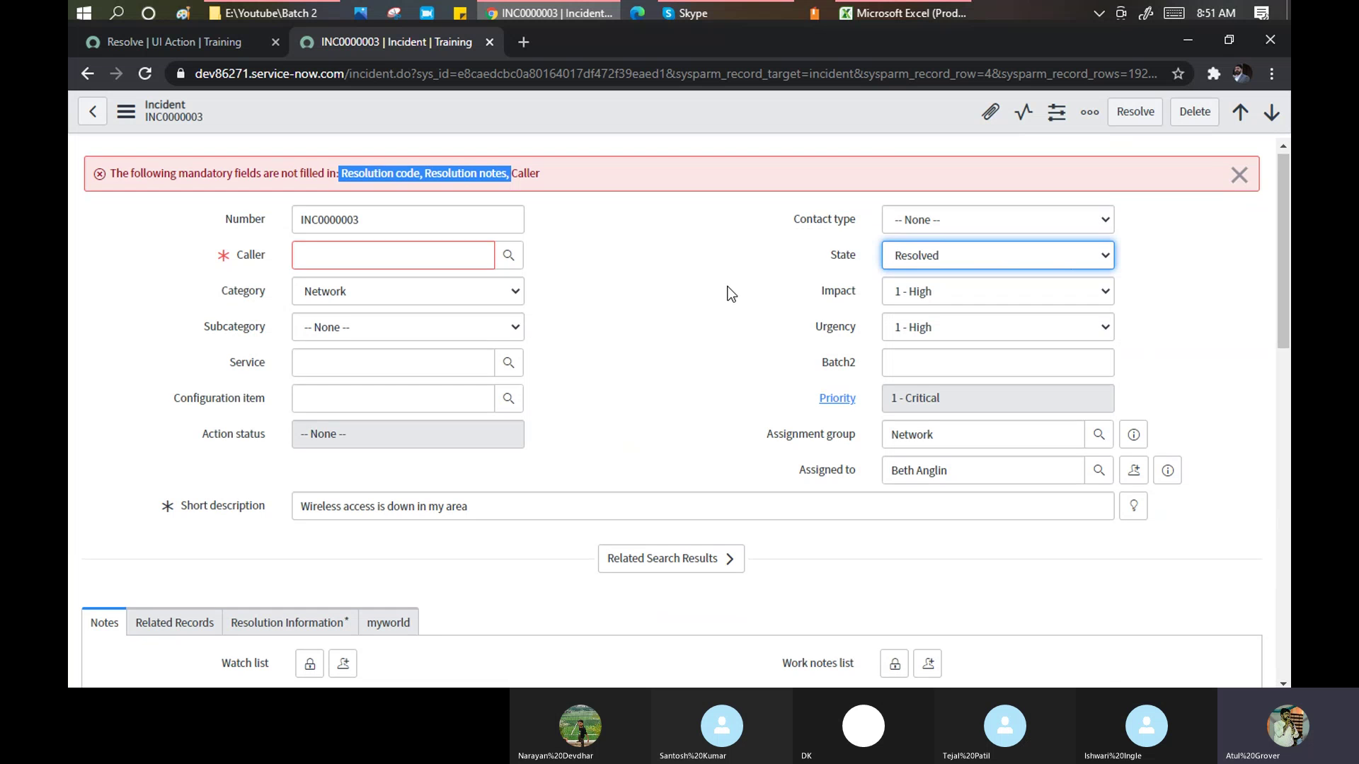
scroll(283, 370, down, 4)
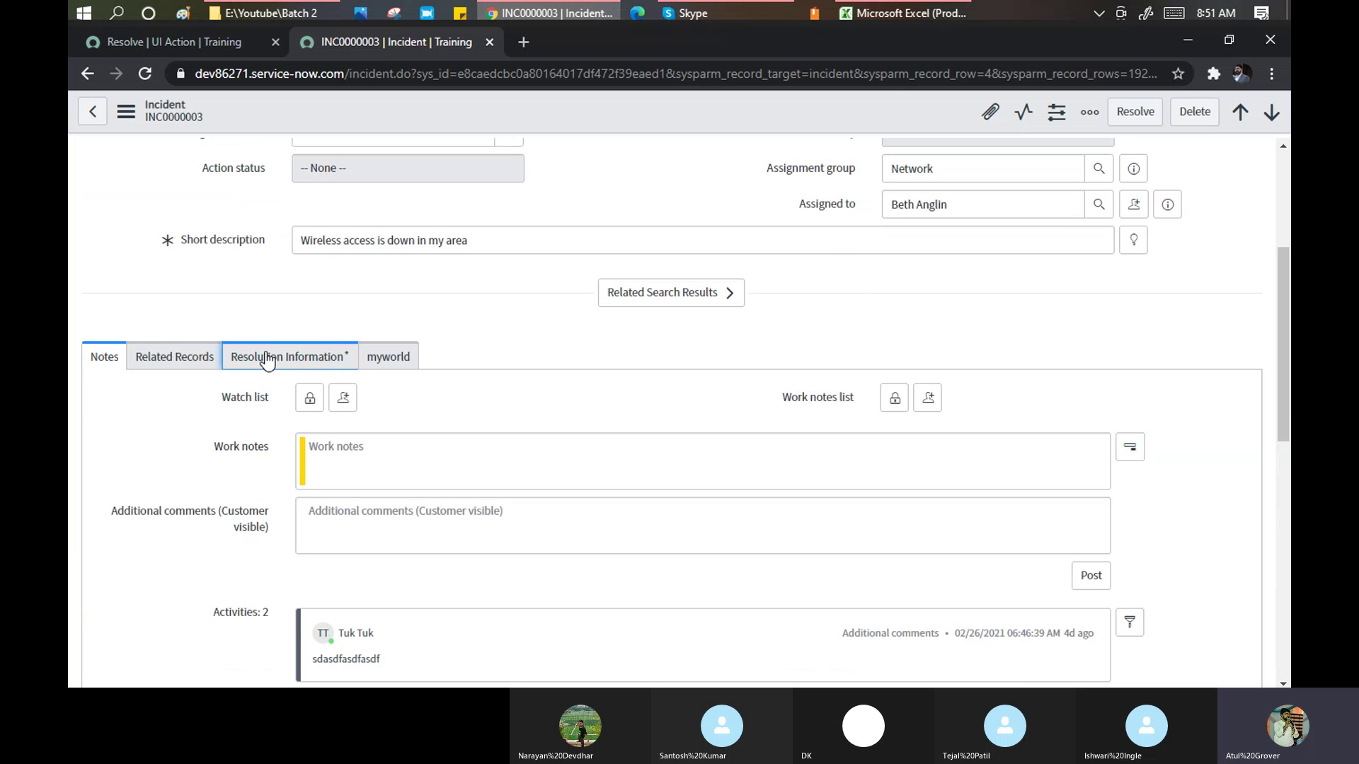
click(244, 357)
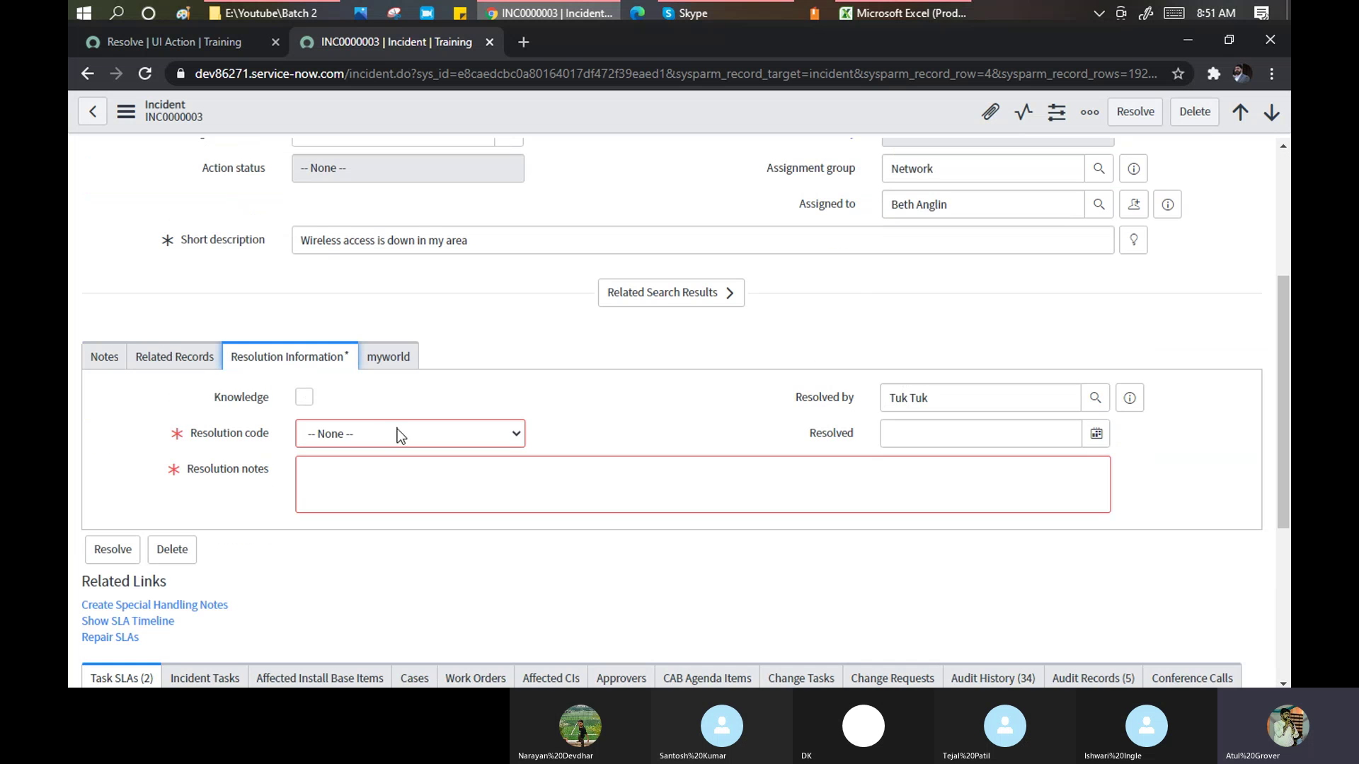
click(936, 401)
key(ctrl+a)
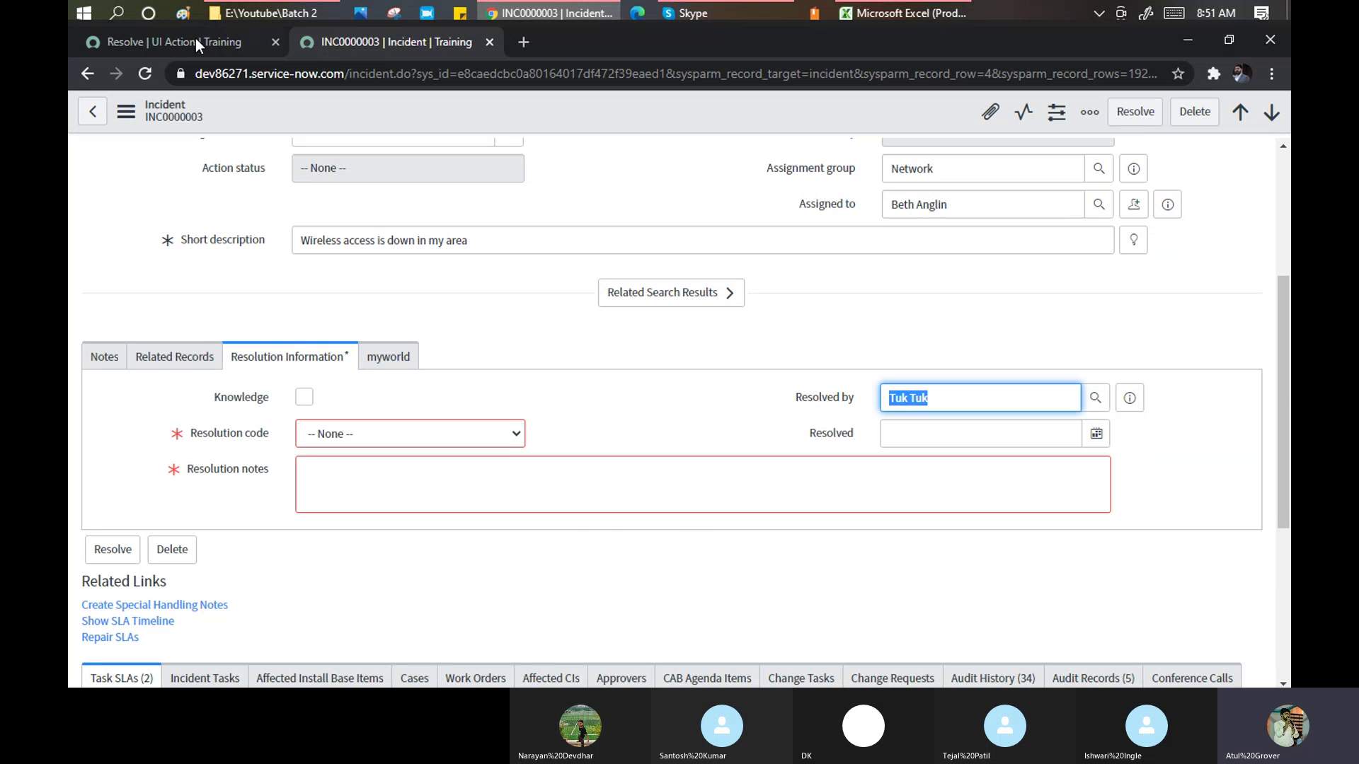
Compare g_user.userID in the Resolve script with the Resolved by field on the INC0000003 form.
click(188, 44)
click(186, 40)
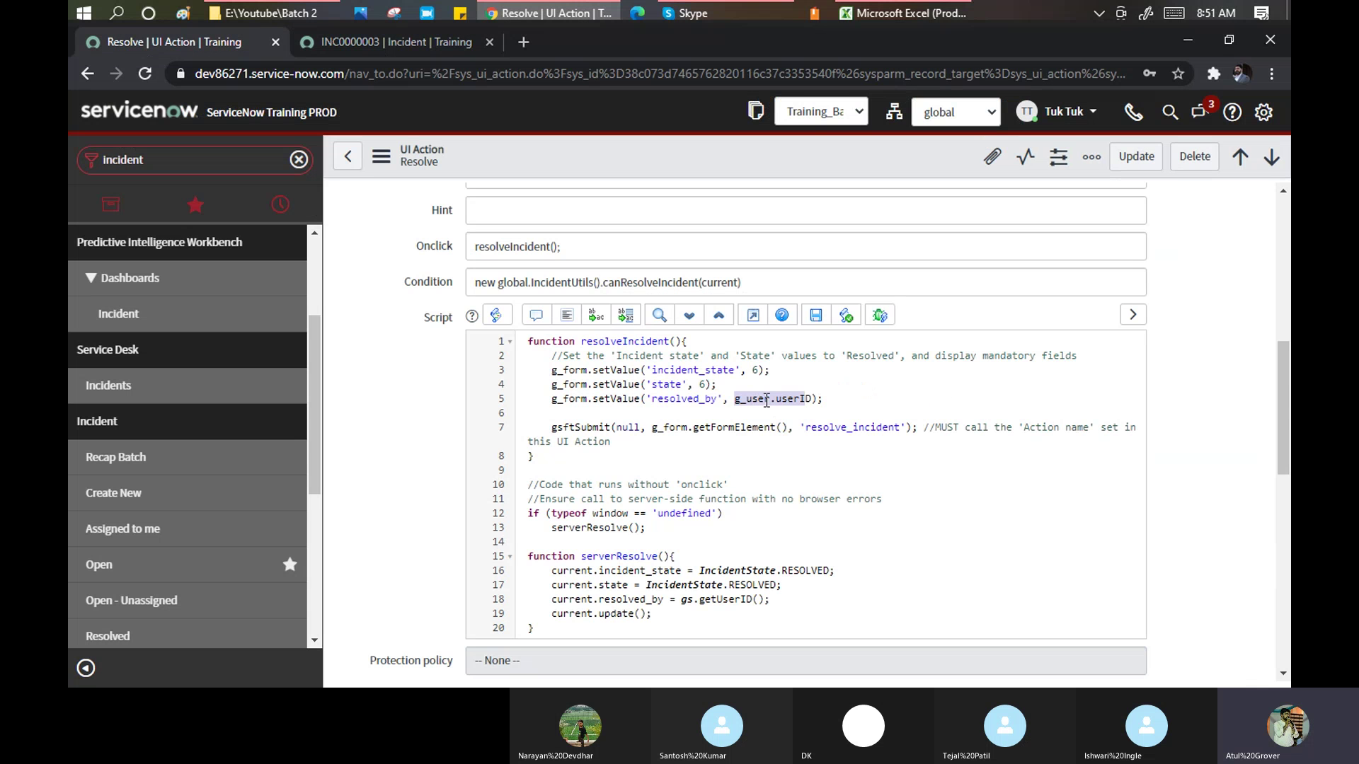
drag(771, 402, 807, 402)
click(366, 44)
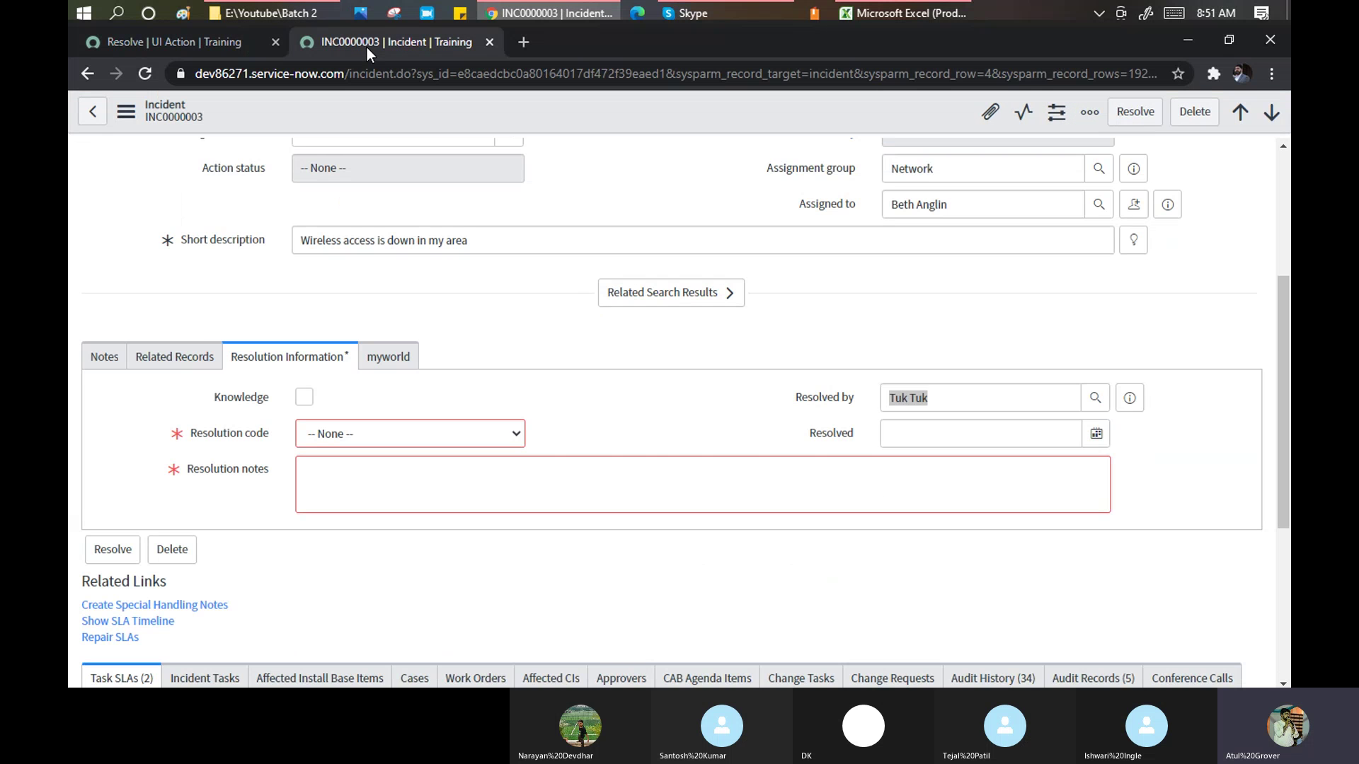
scroll(665, 224, up, 4)
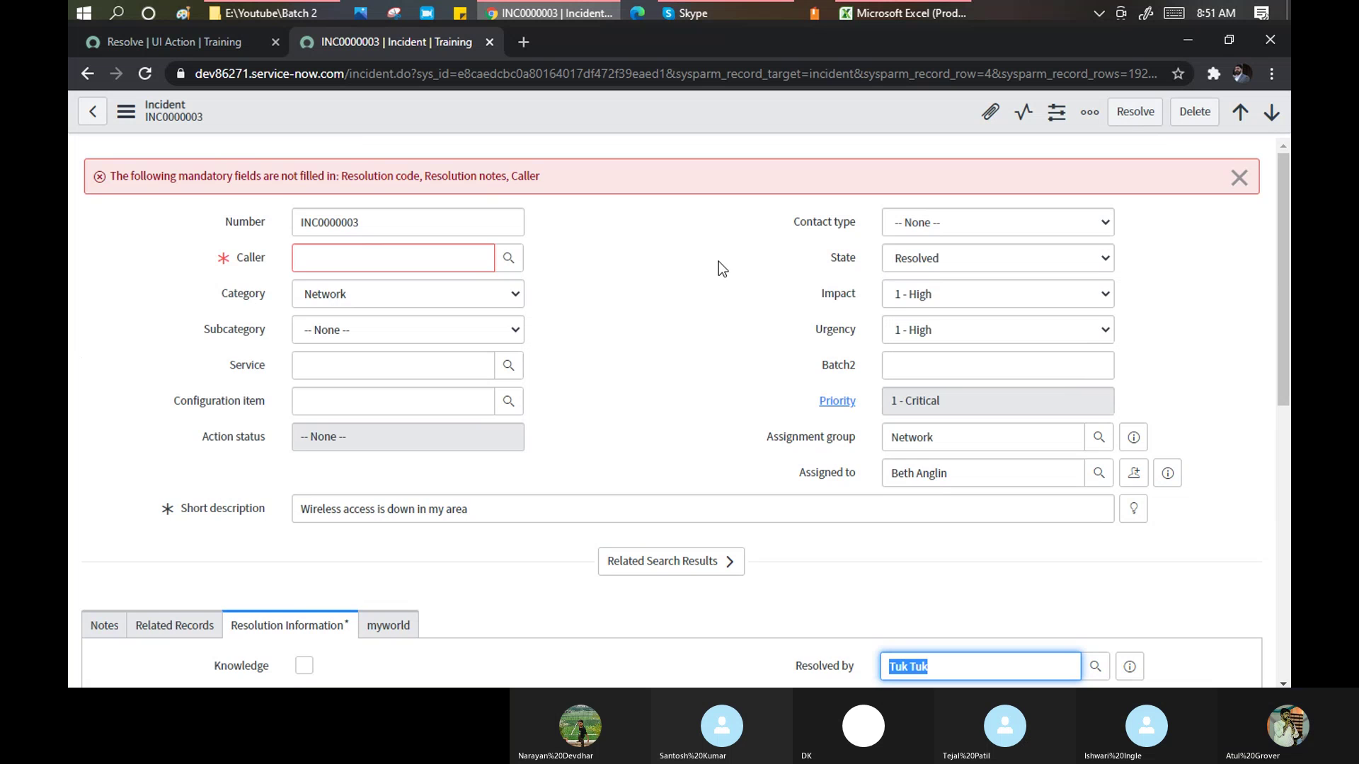
scroll(719, 261, down, 3)
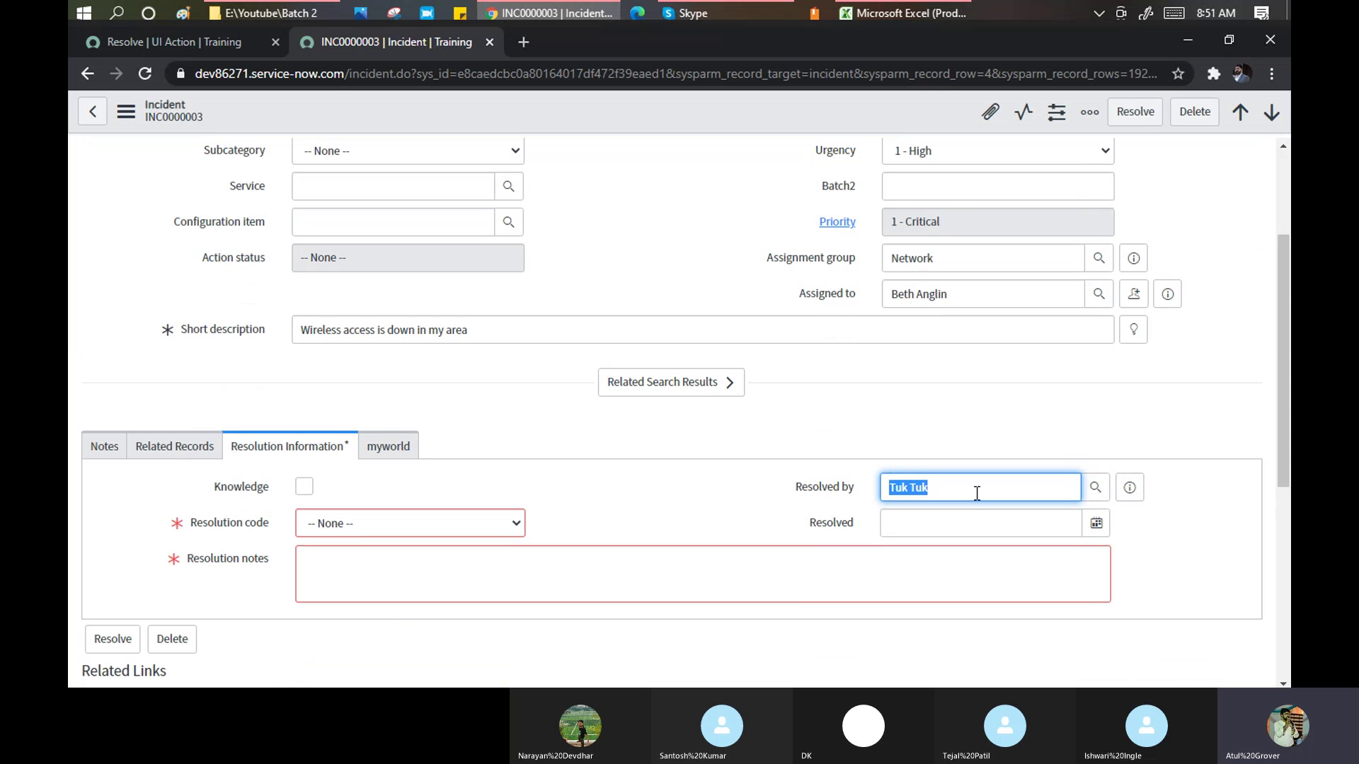
click(977, 493)
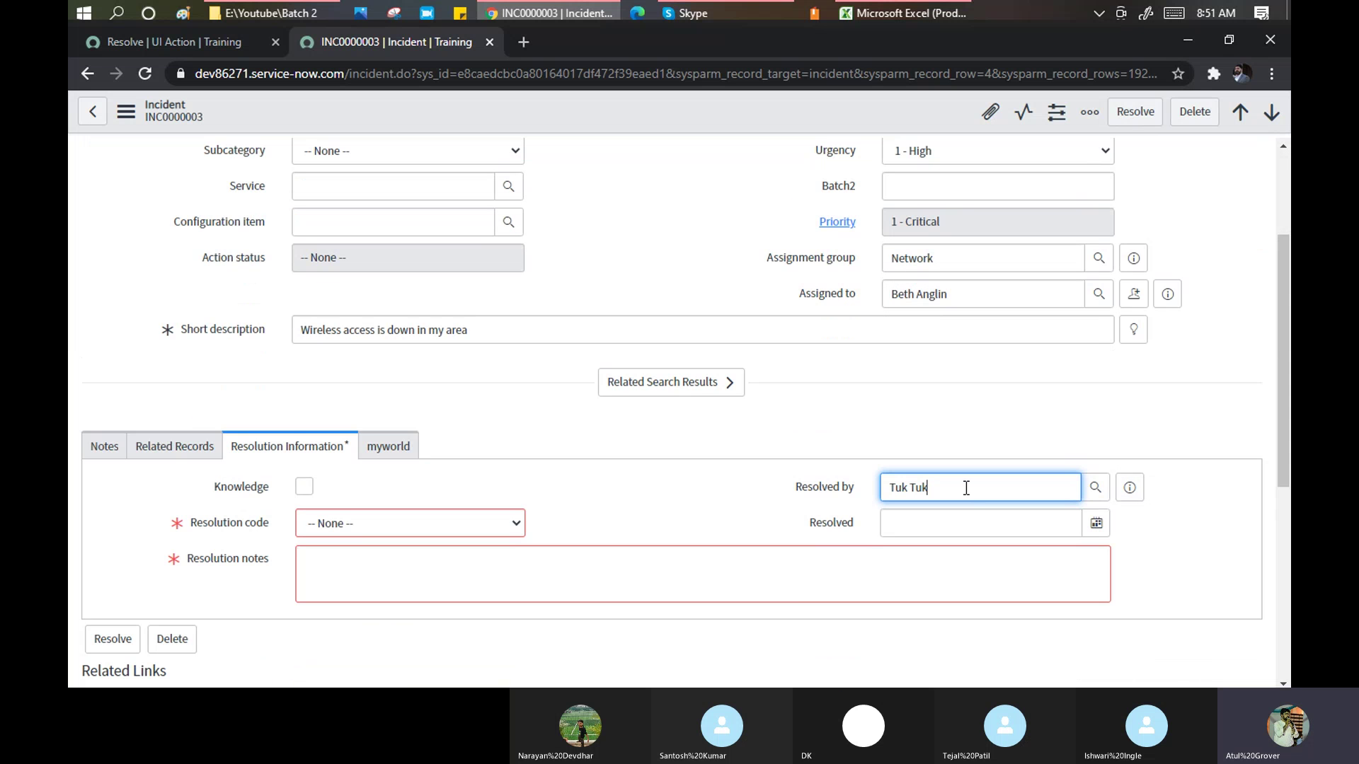
Return to the Resolve action record and look through the rest of its script, including the serverResolve function.
click(194, 42)
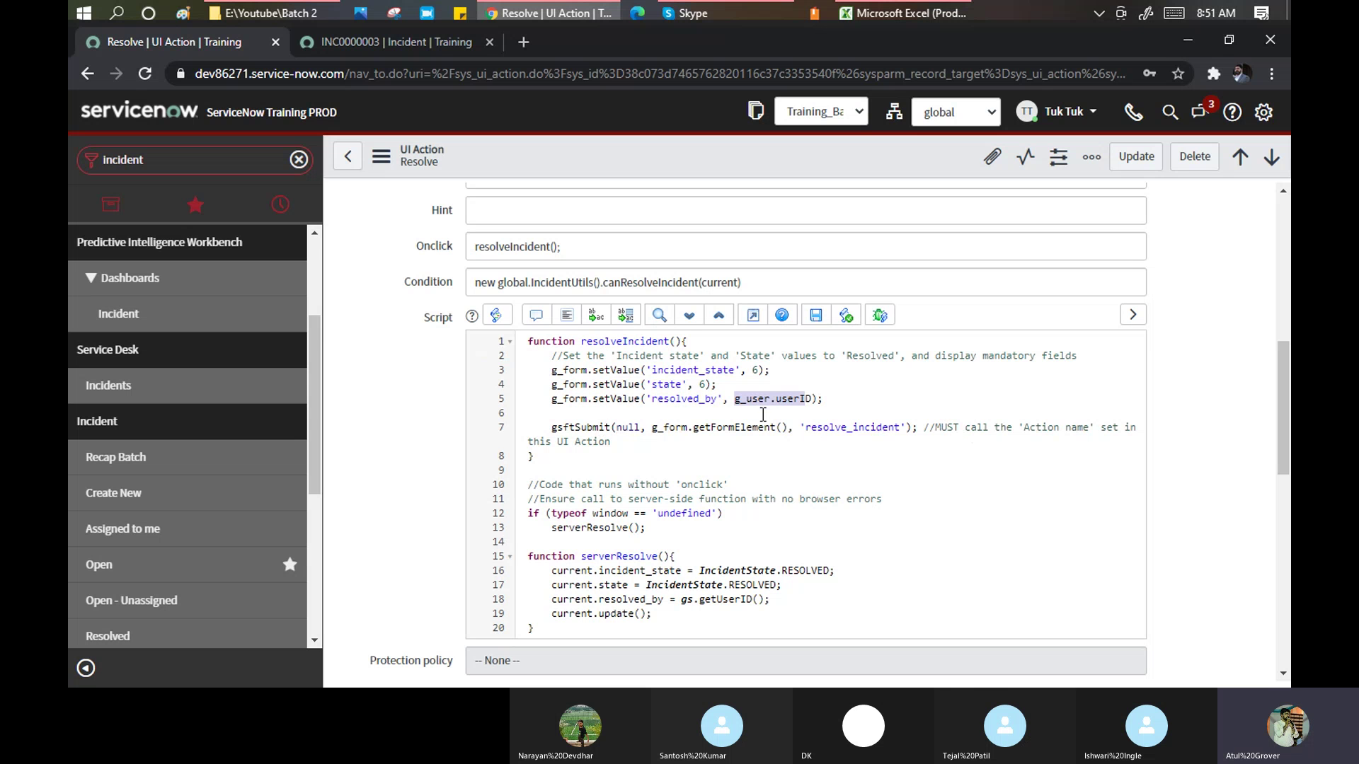
scroll(763, 414, down, 3)
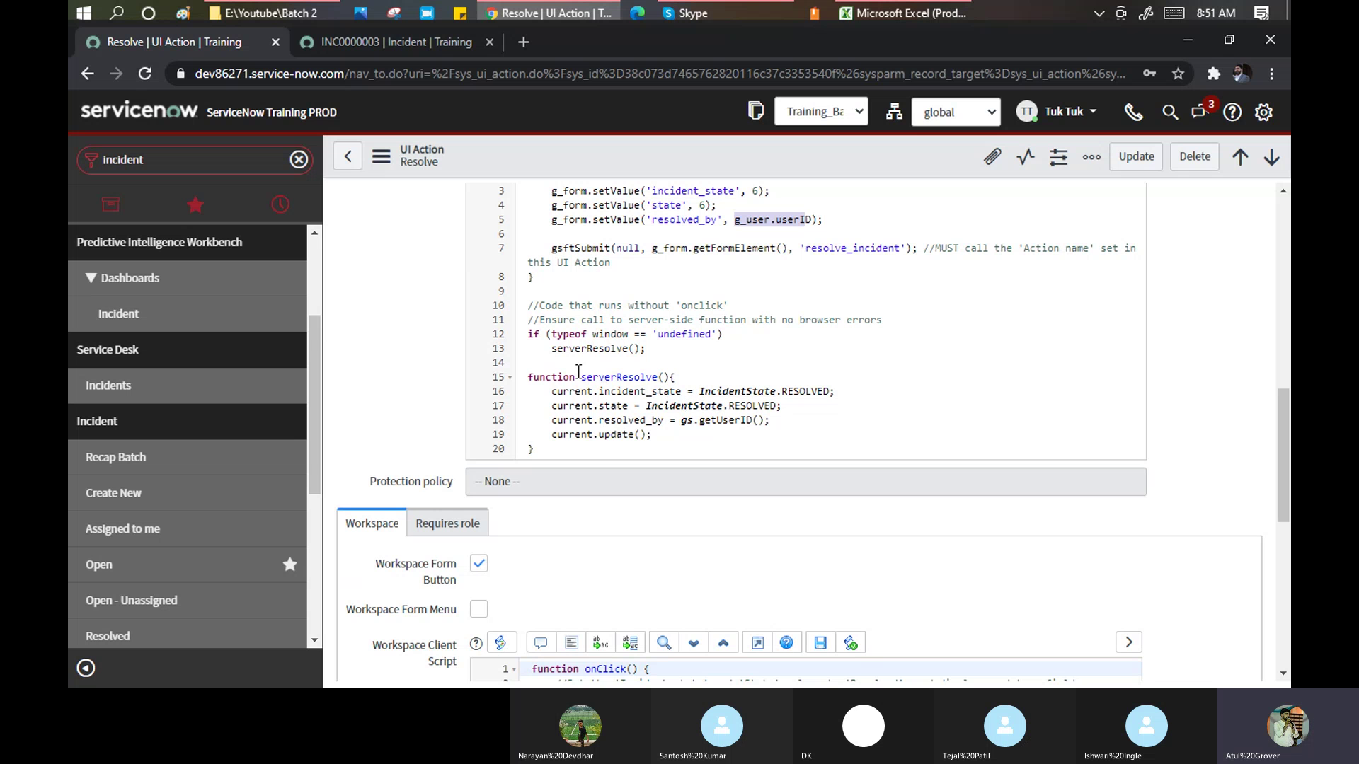
scroll(596, 283, up, 2)
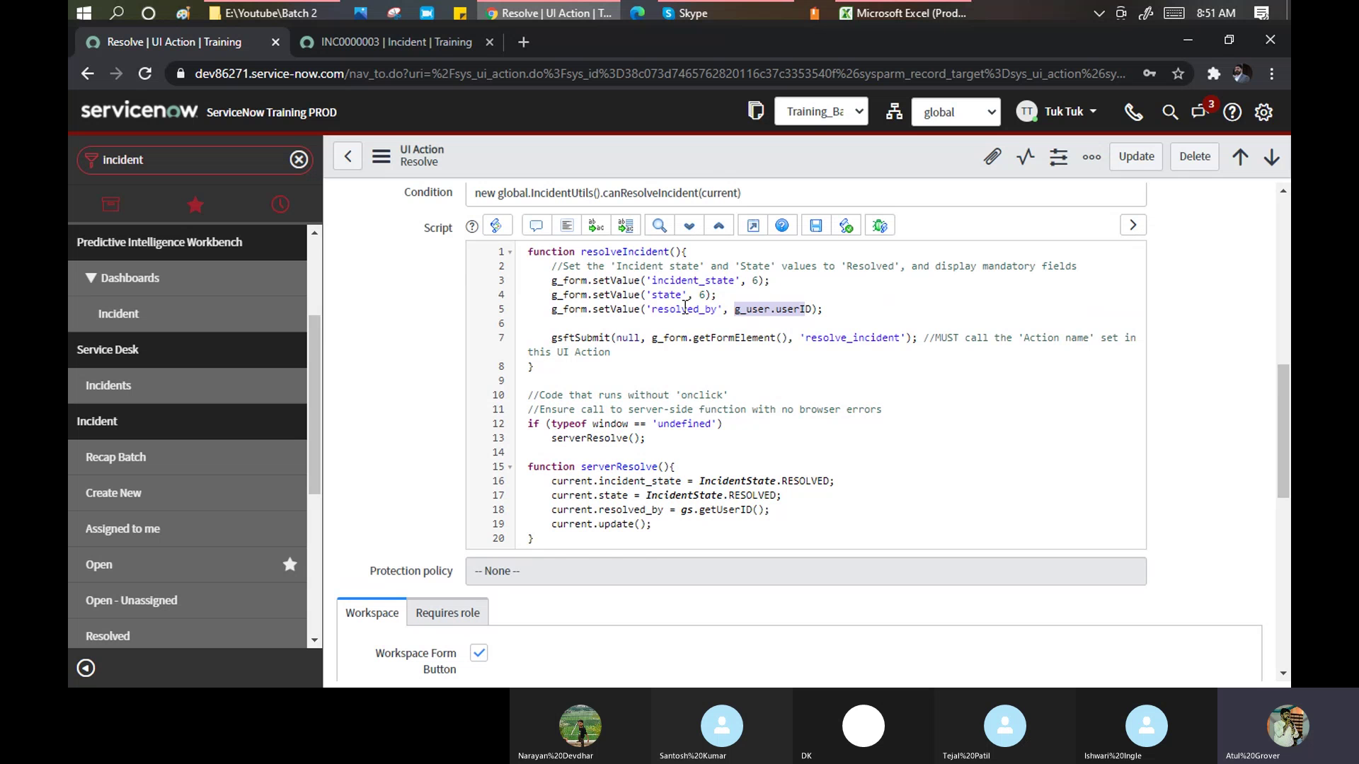
Review the Resolve action's serverResolve function, Workspace Client Script, Onclick and Condition fields, and the general settings of the record.
scroll(683, 309, down, 2)
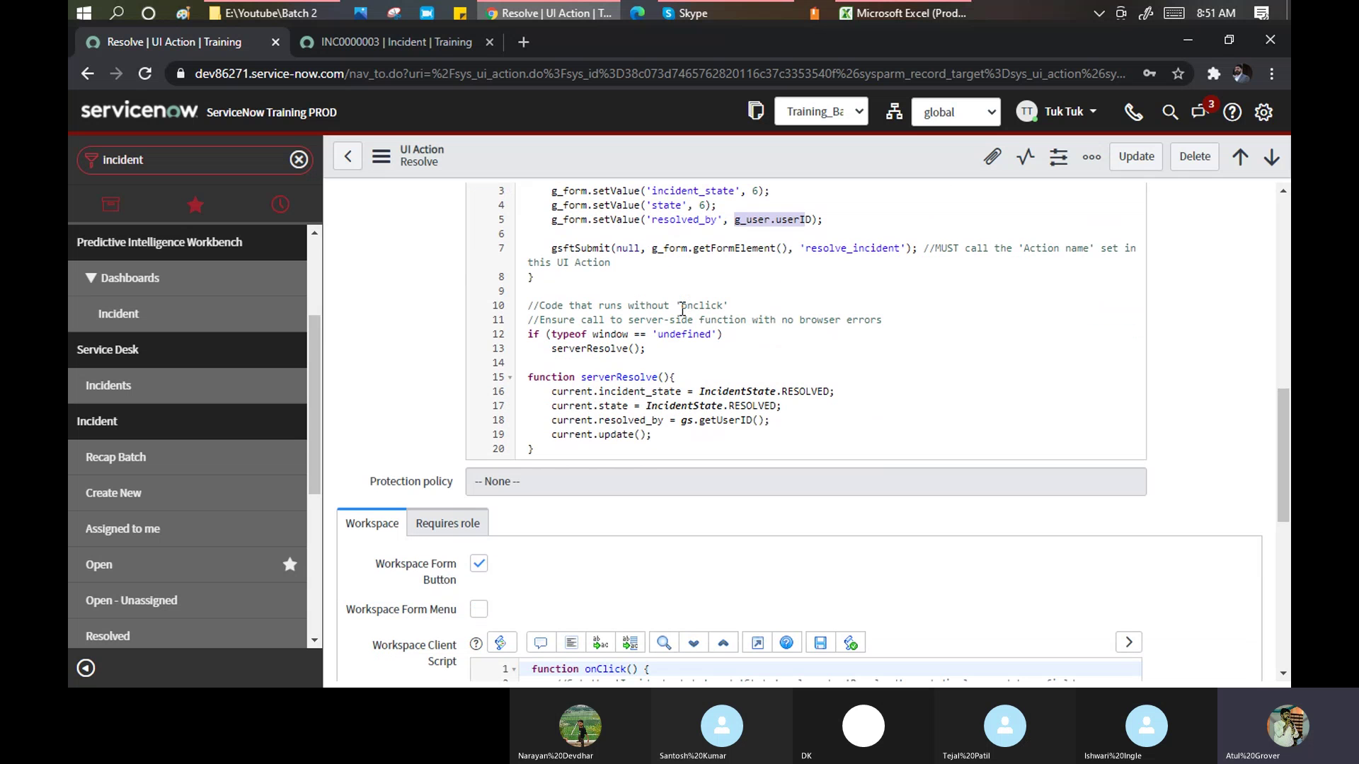
scroll(681, 309, down, 4)
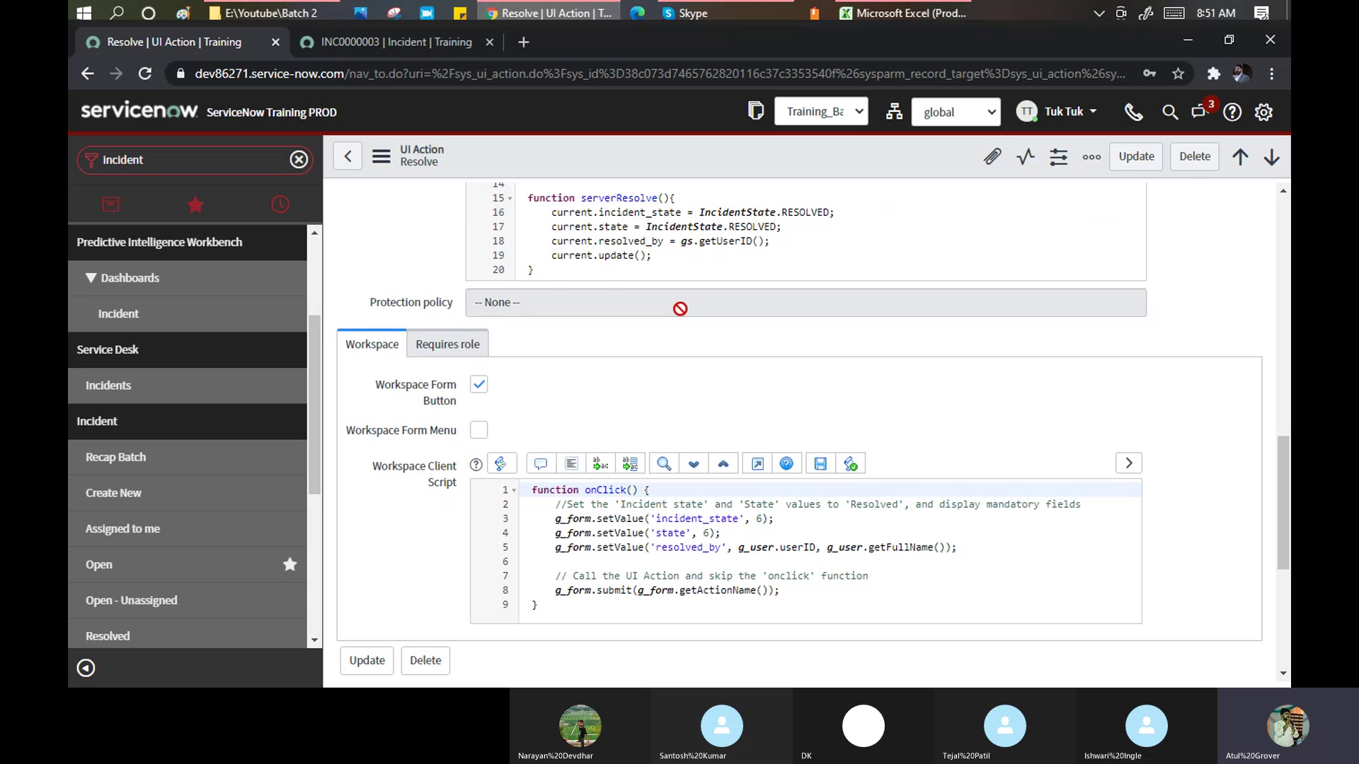
scroll(680, 309, up, 12)
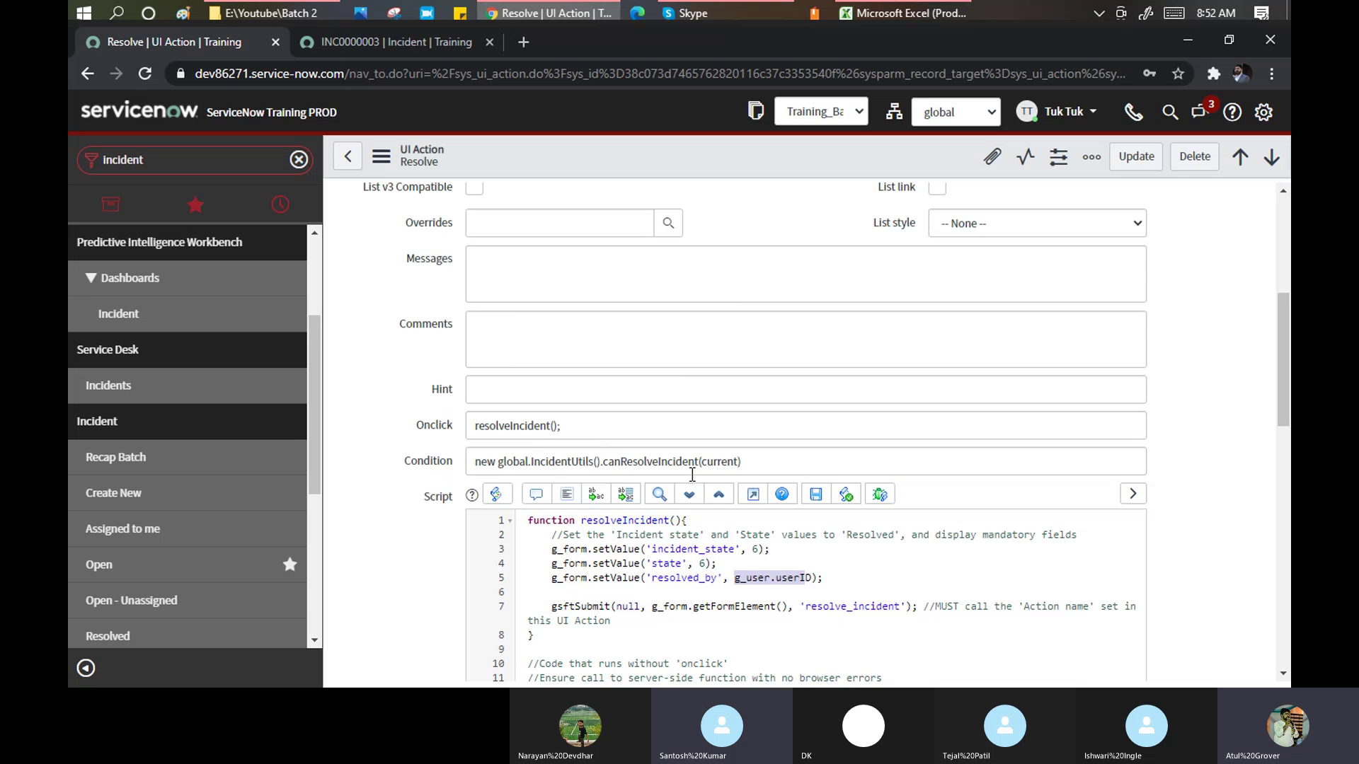
scroll(677, 397, up, 4)
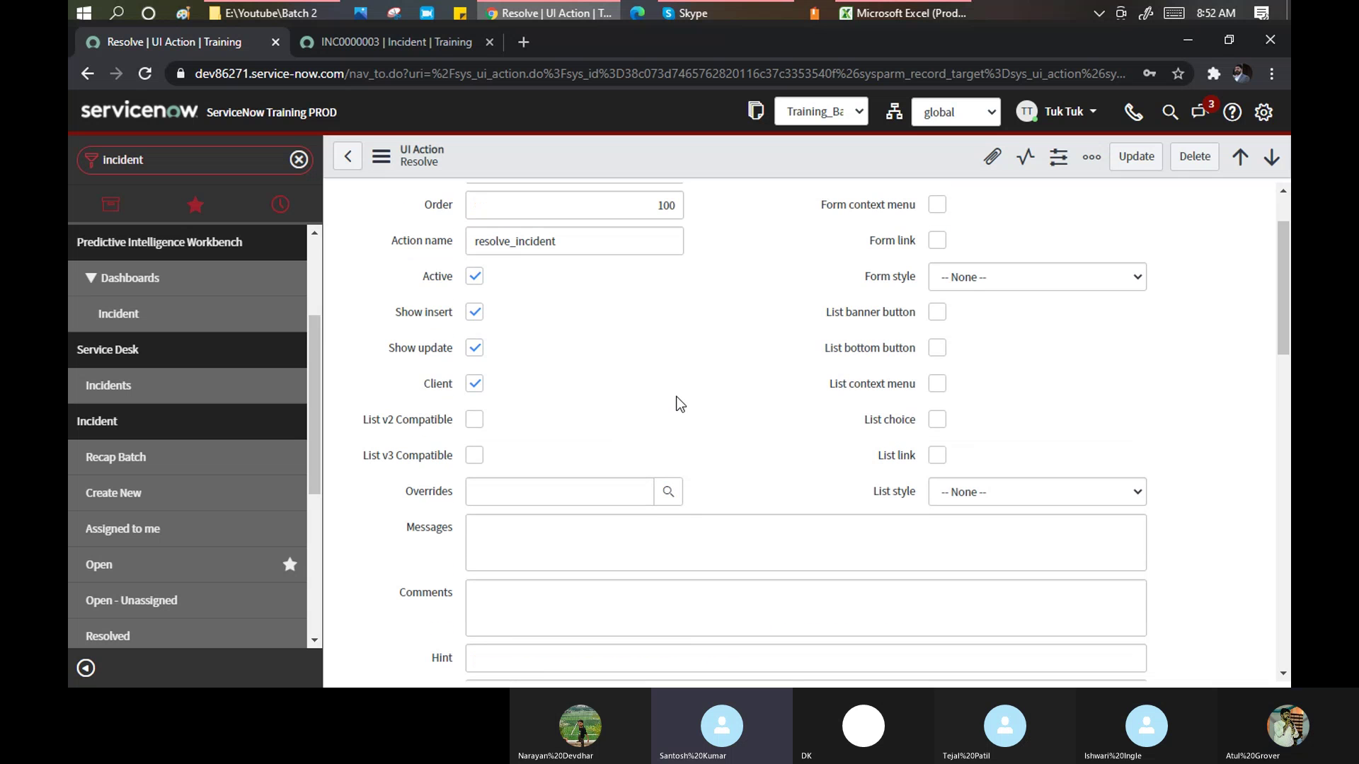
scroll(679, 404, up, 2)
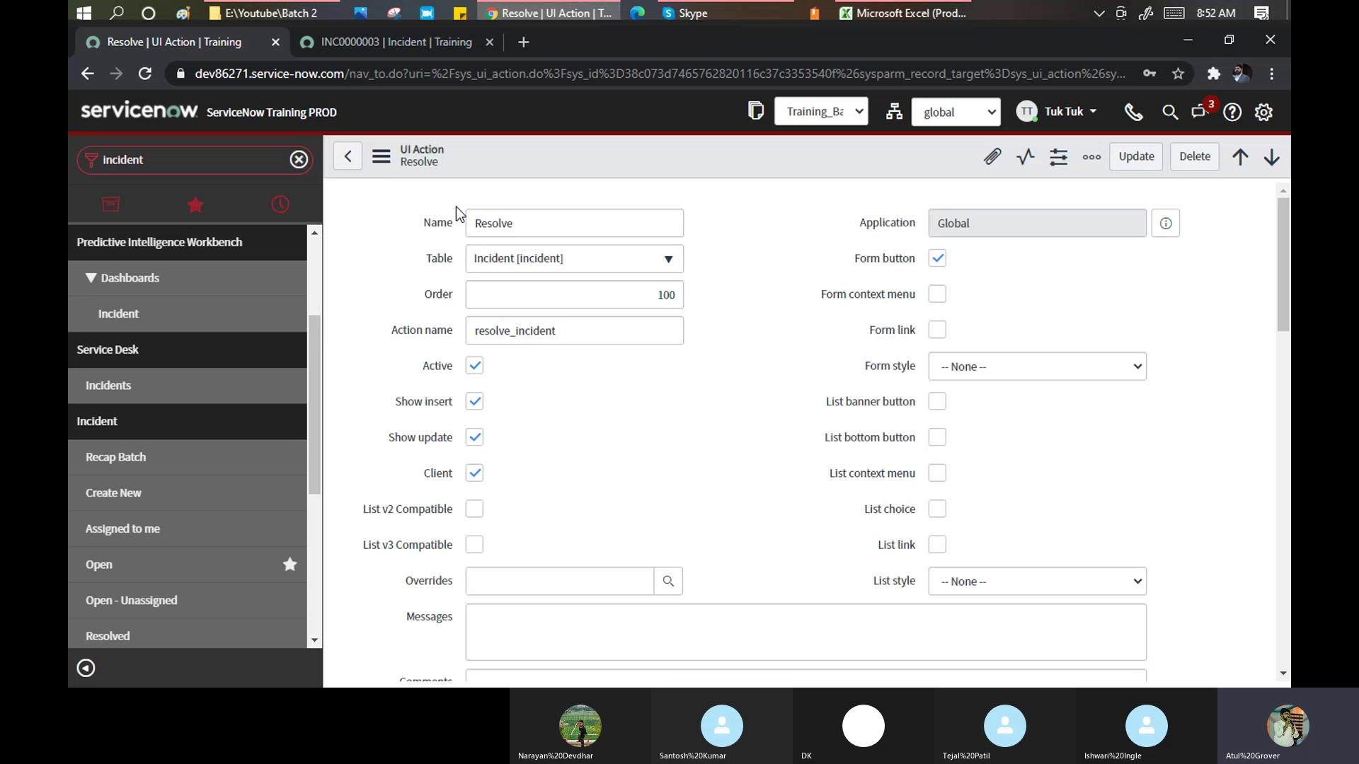
Show the INC0000003 incident form and compare it with the Resolve action's Onclick, Condition and Script fields.
click(405, 44)
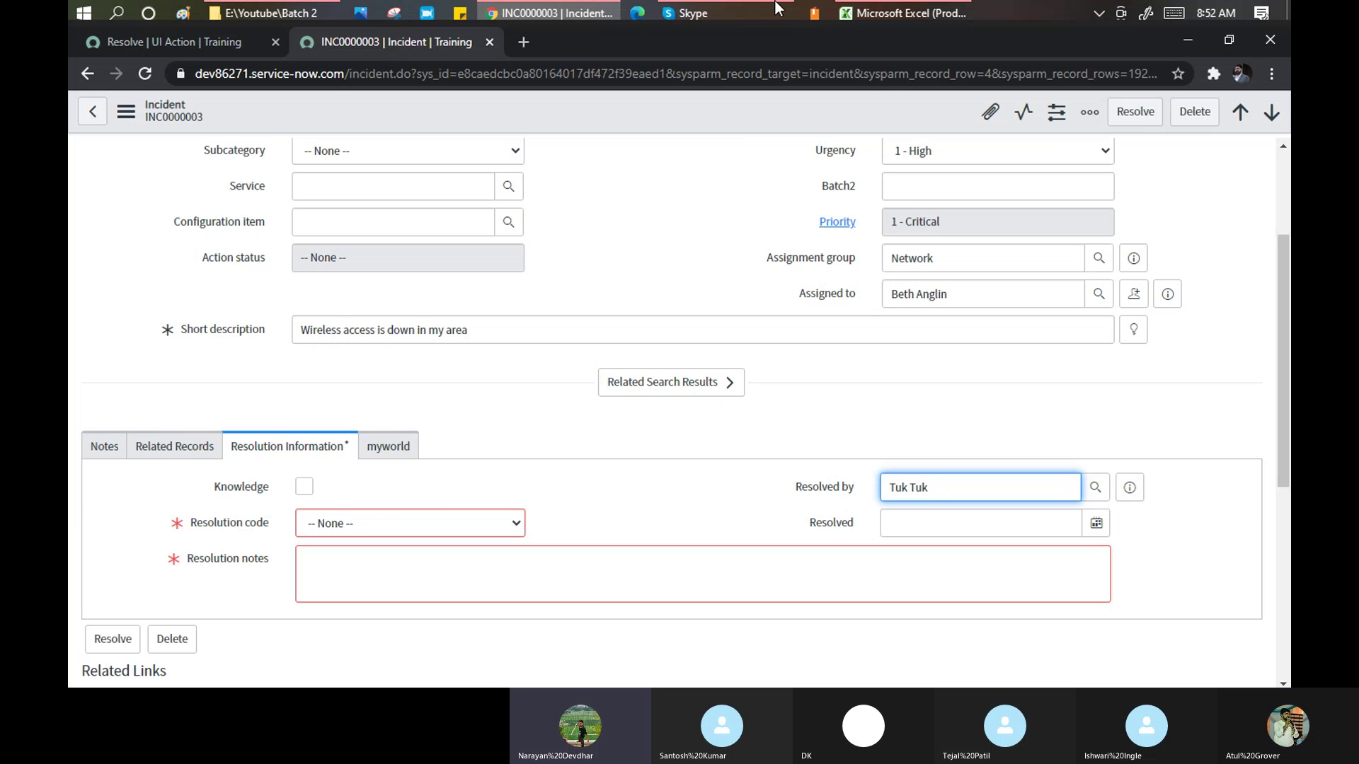
mouse_move(713, 20)
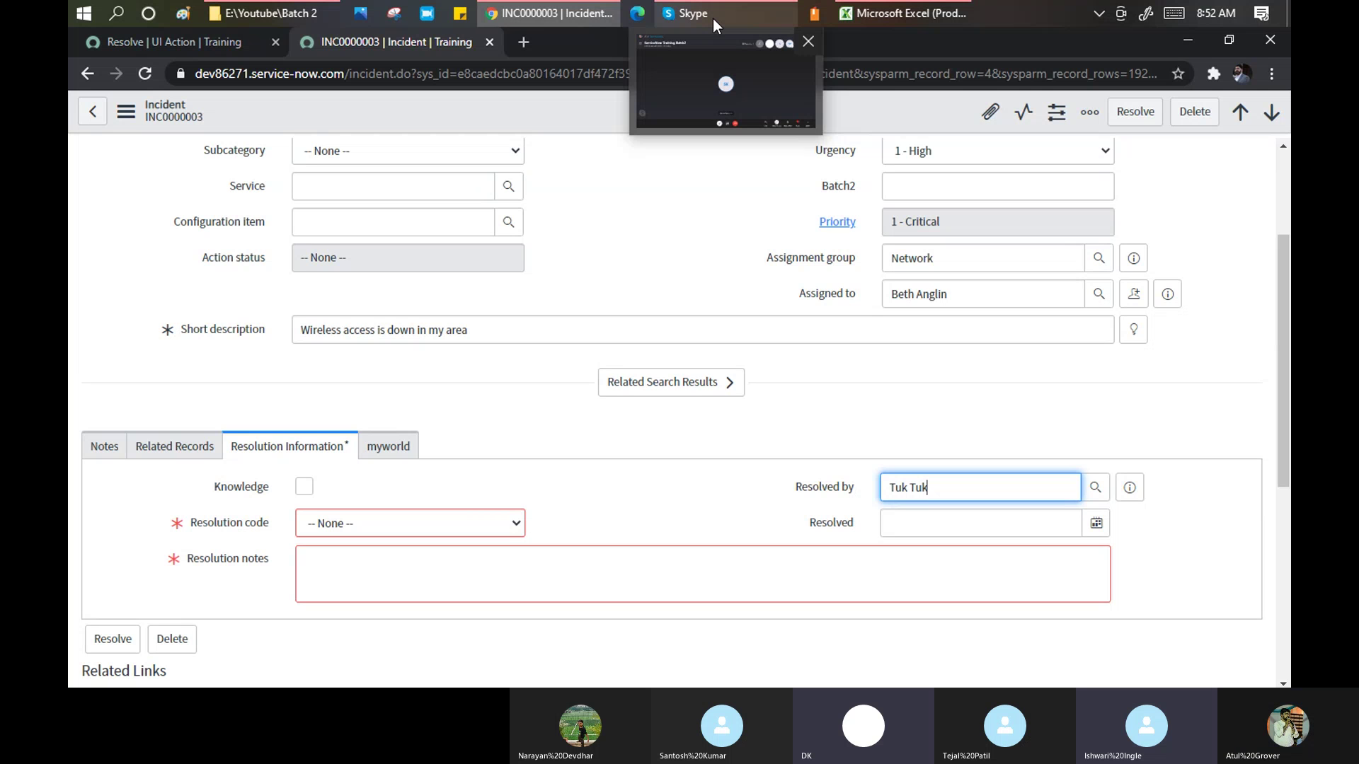
click(192, 43)
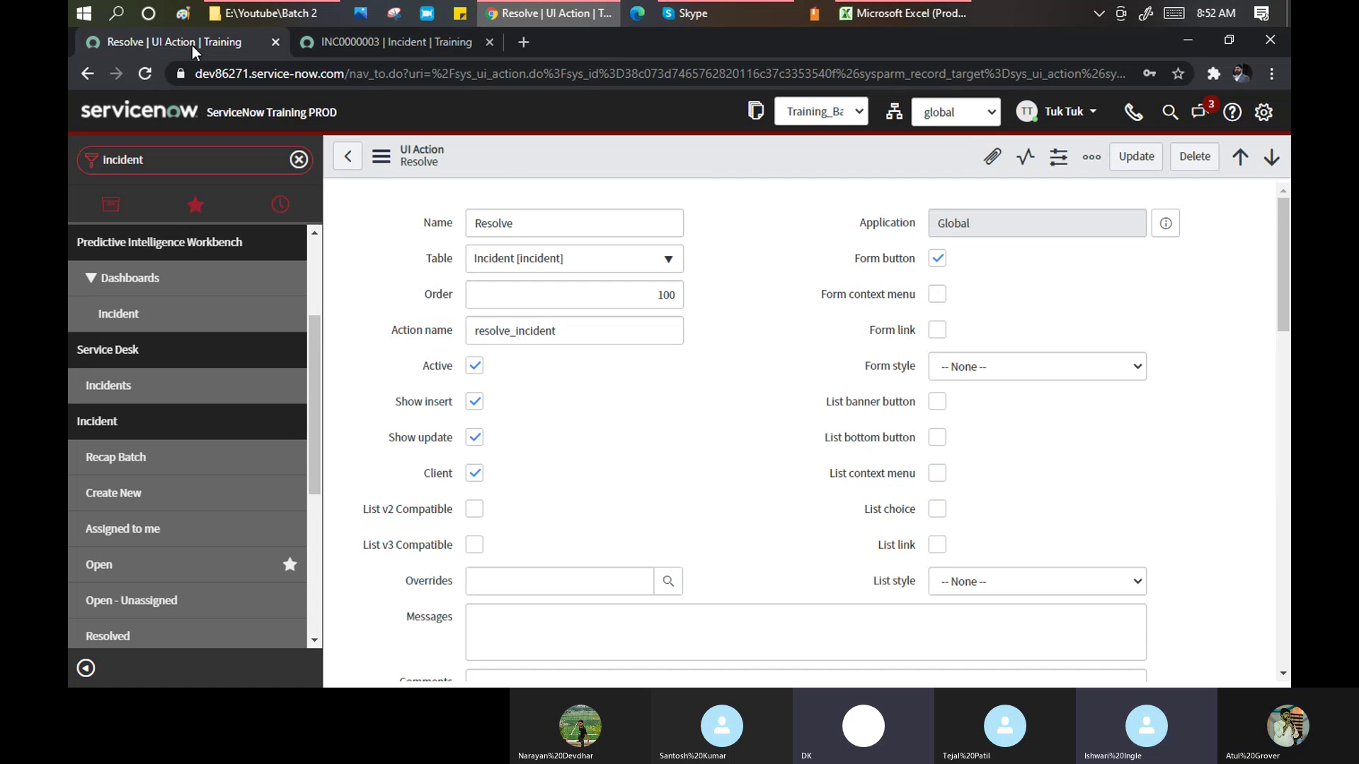
scroll(706, 386, down, 3)
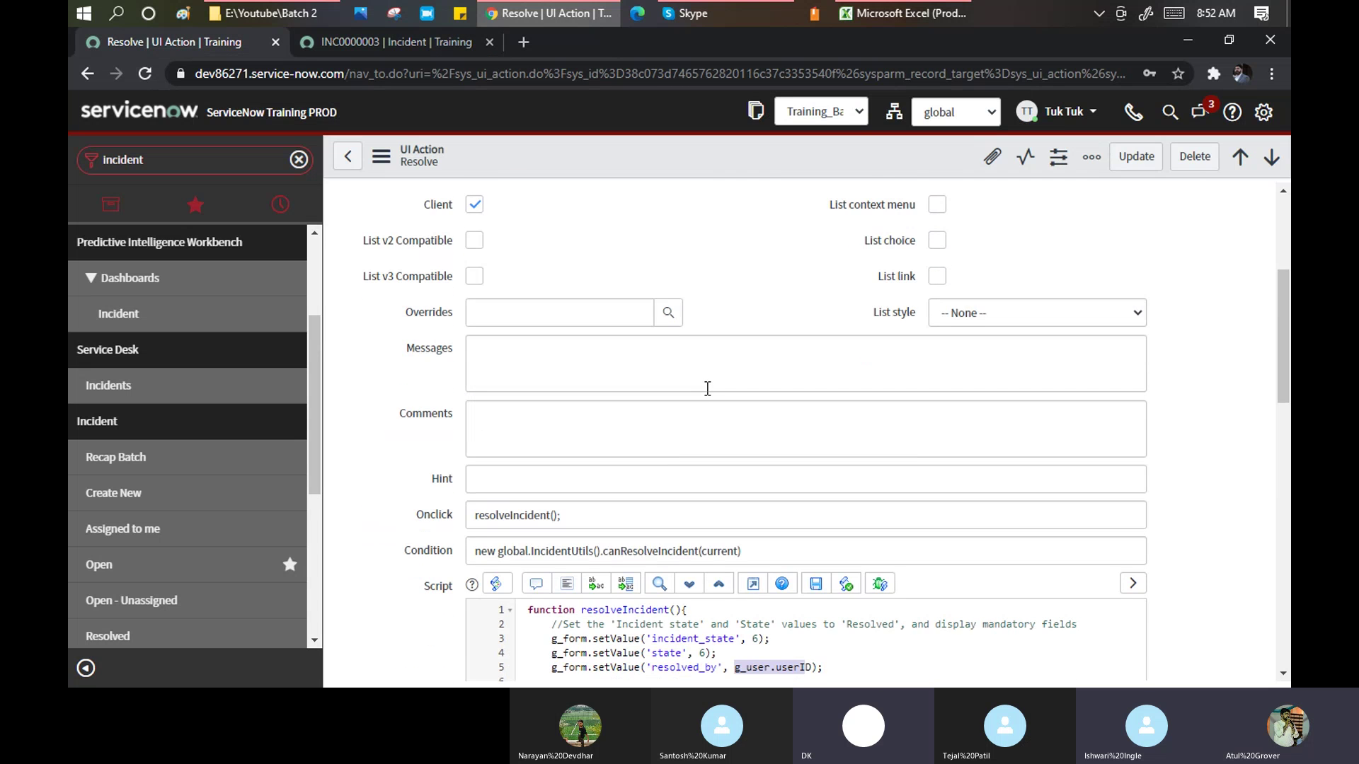
scroll(646, 395, down, 1)
scroll(602, 353, down, 1)
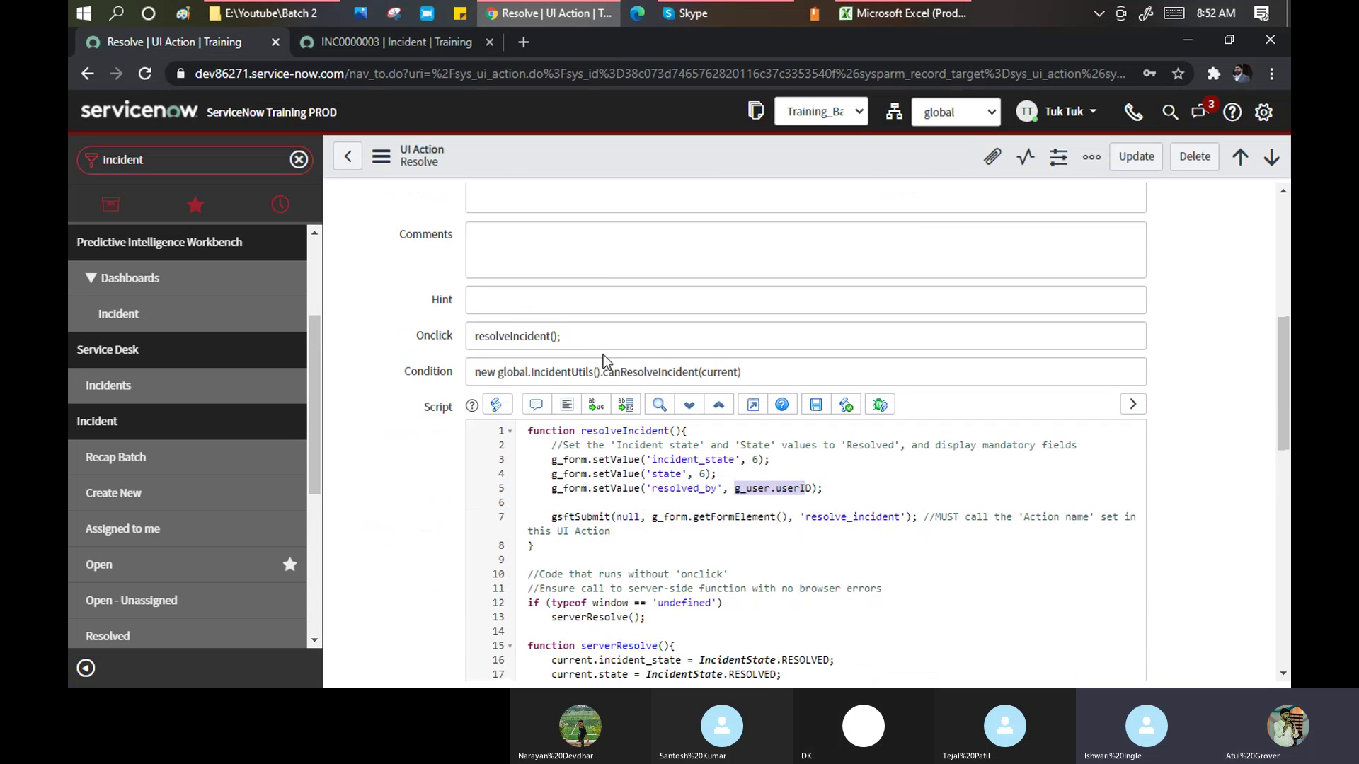
Check the Resolve action's Client and general settings, and highlight its entire script.
scroll(433, 334, up, 2)
scroll(434, 334, up, 1)
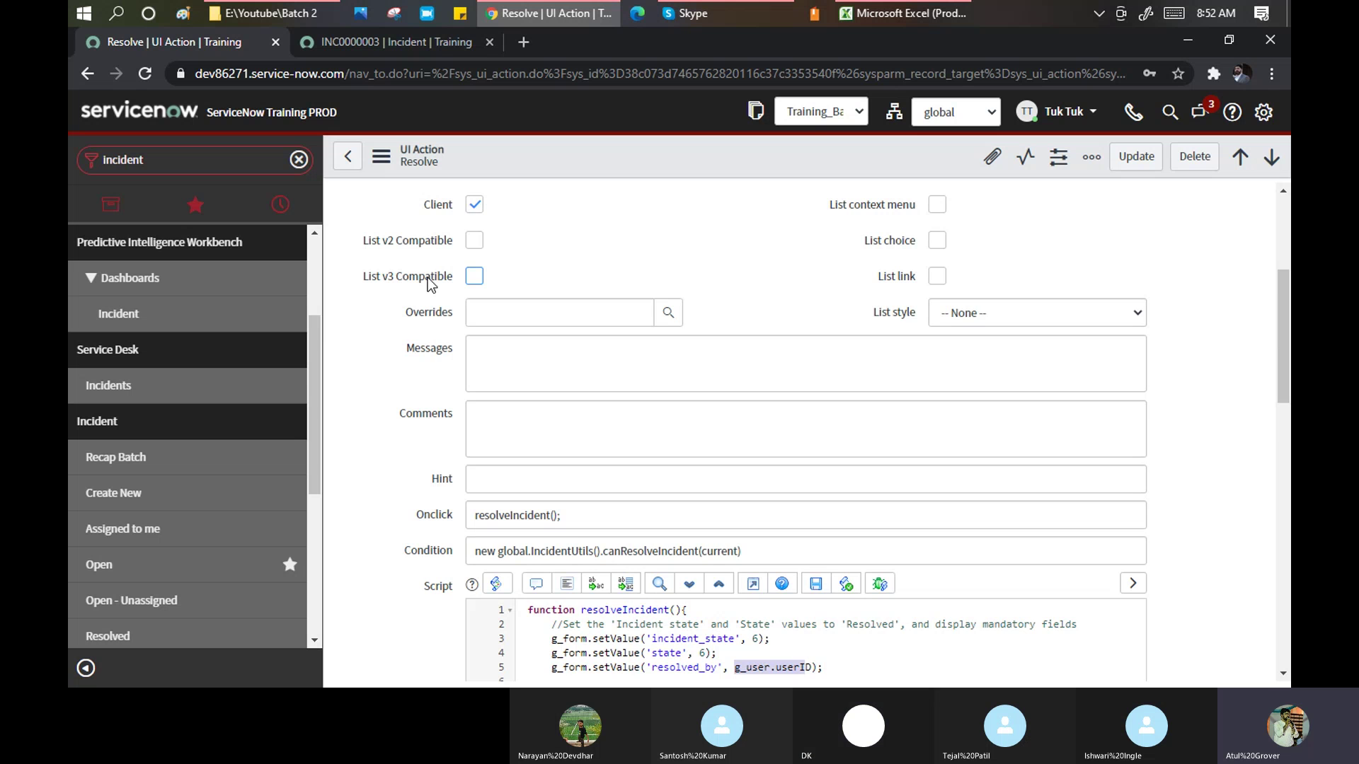
scroll(587, 454, down, 2)
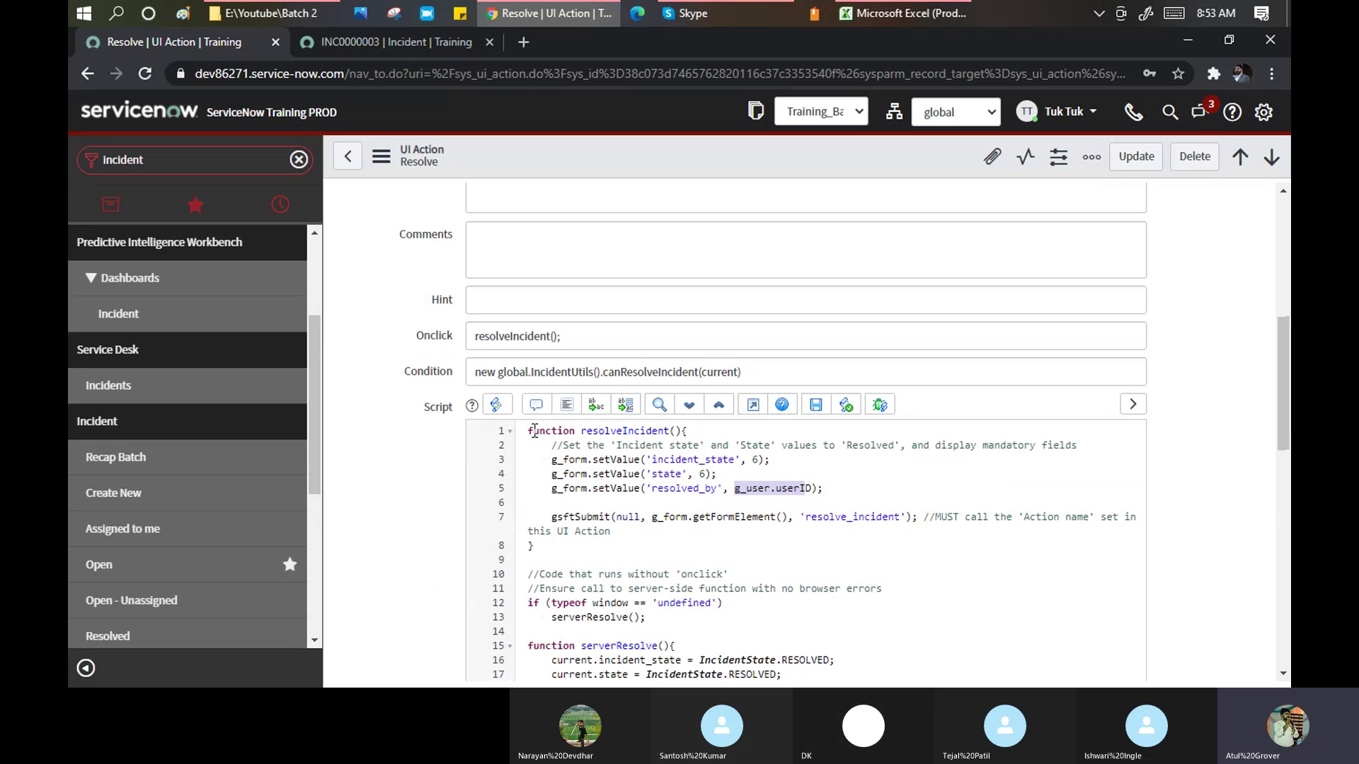
drag(527, 430, 685, 536)
scroll(619, 490, down, 3)
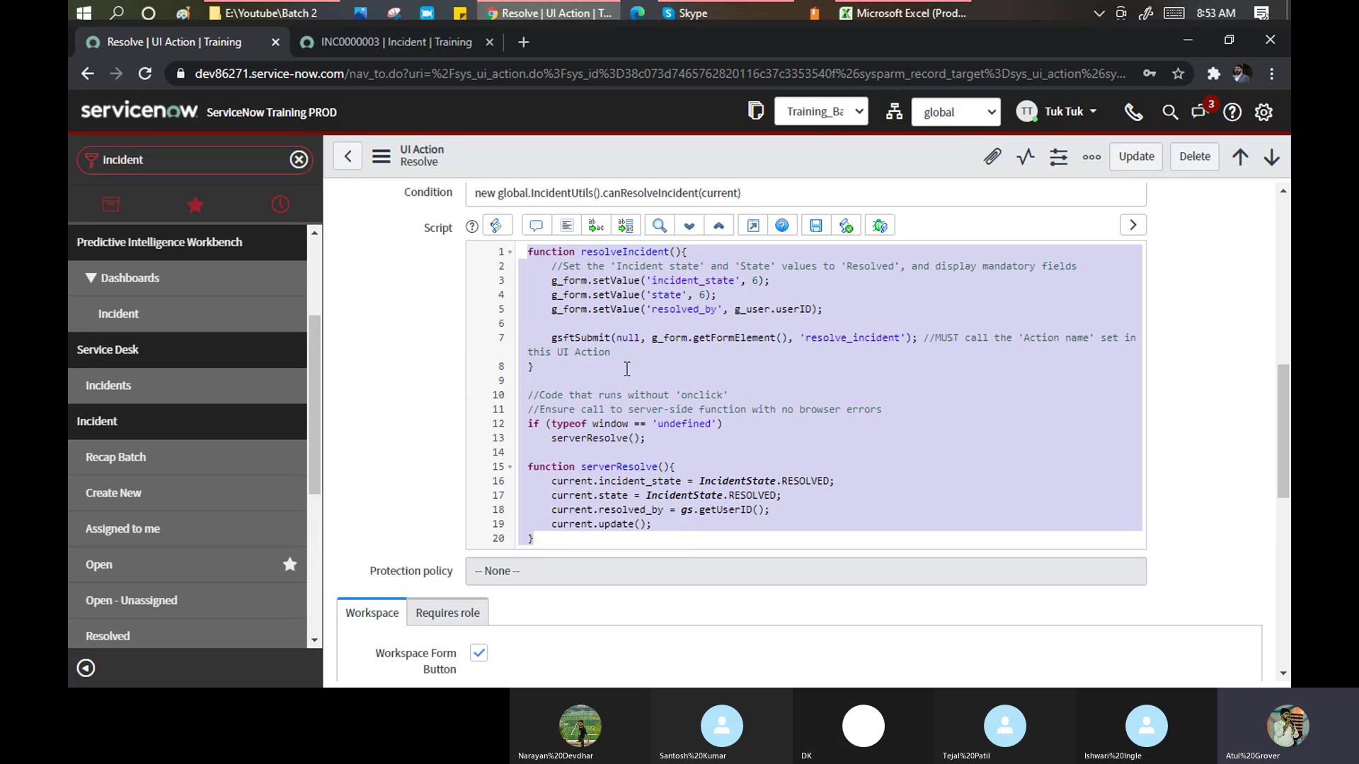
scroll(626, 368, up, 8)
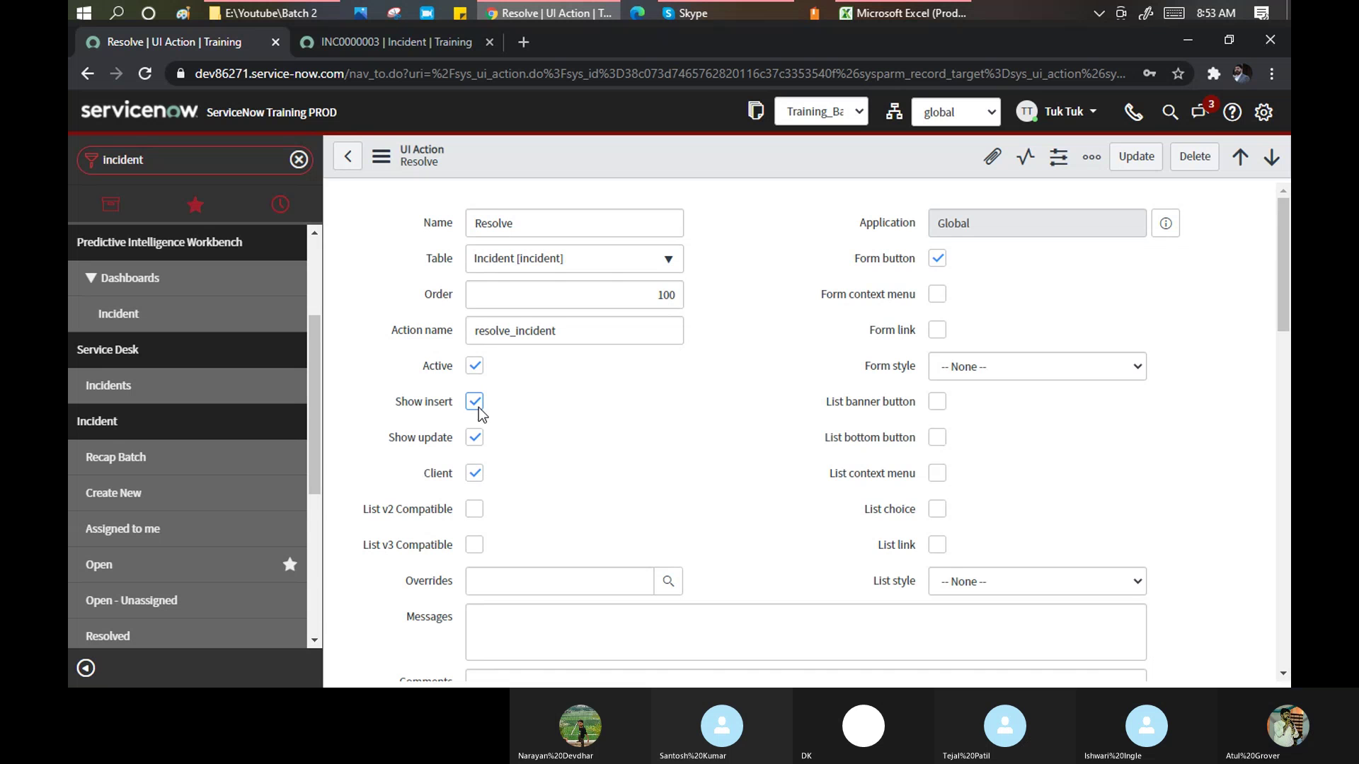
Find System UI's UI Actions module by filtering for "UI action", and start a new UI action named BatchSNOW.
click(179, 167)
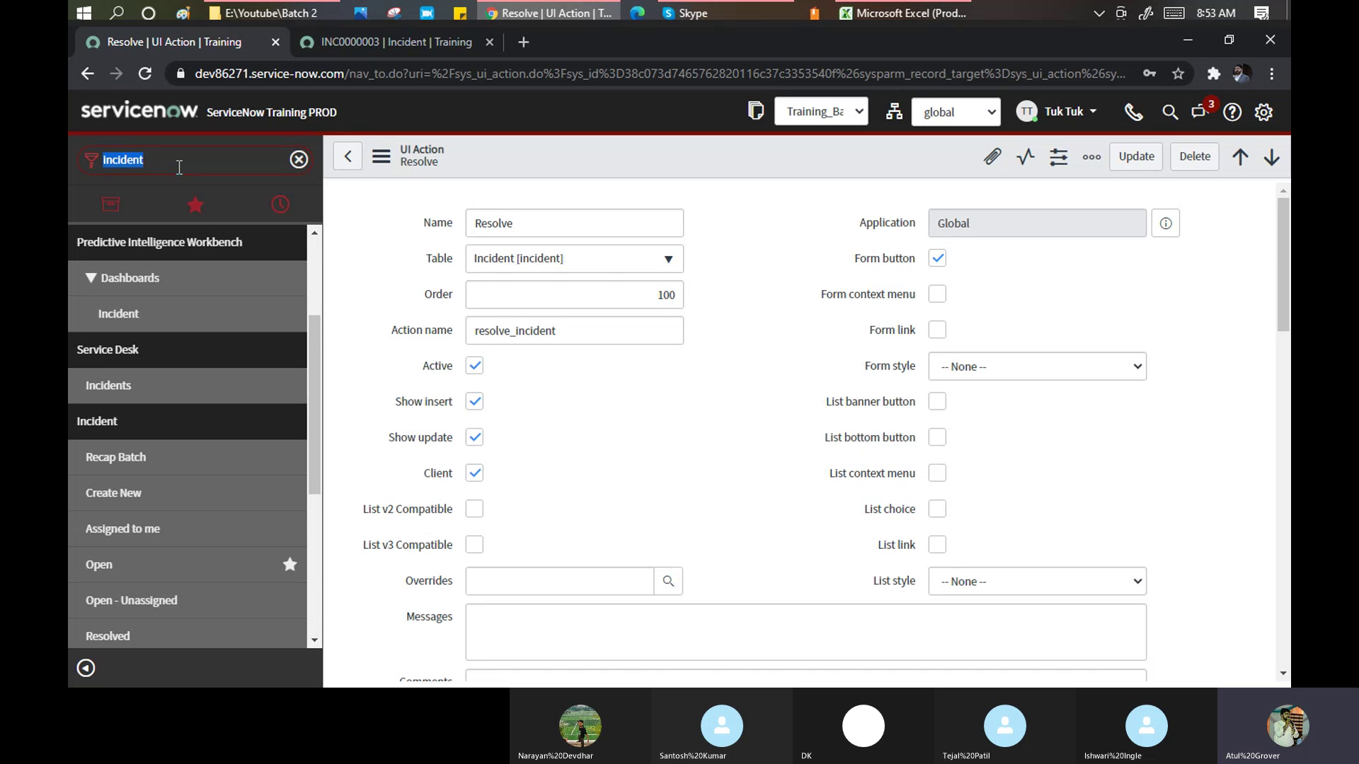
text(UI action)
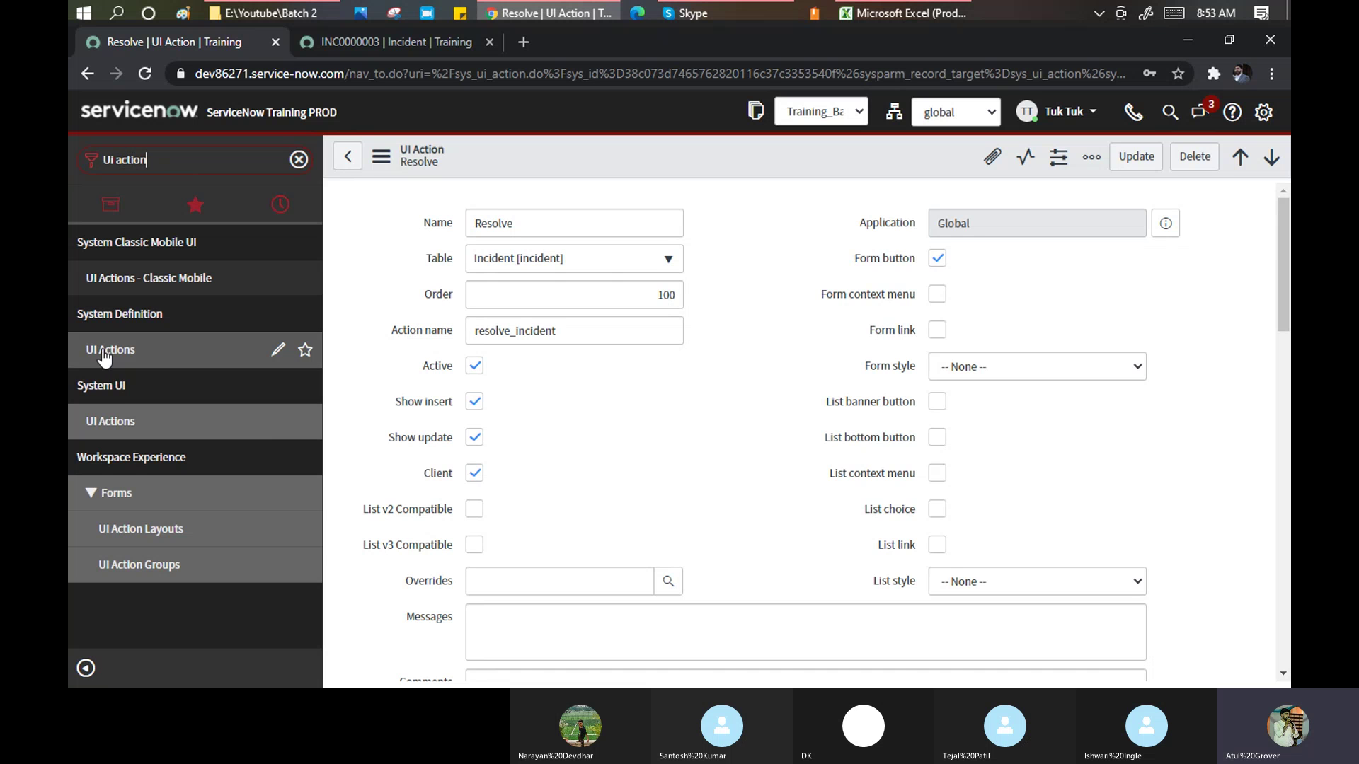
click(121, 420)
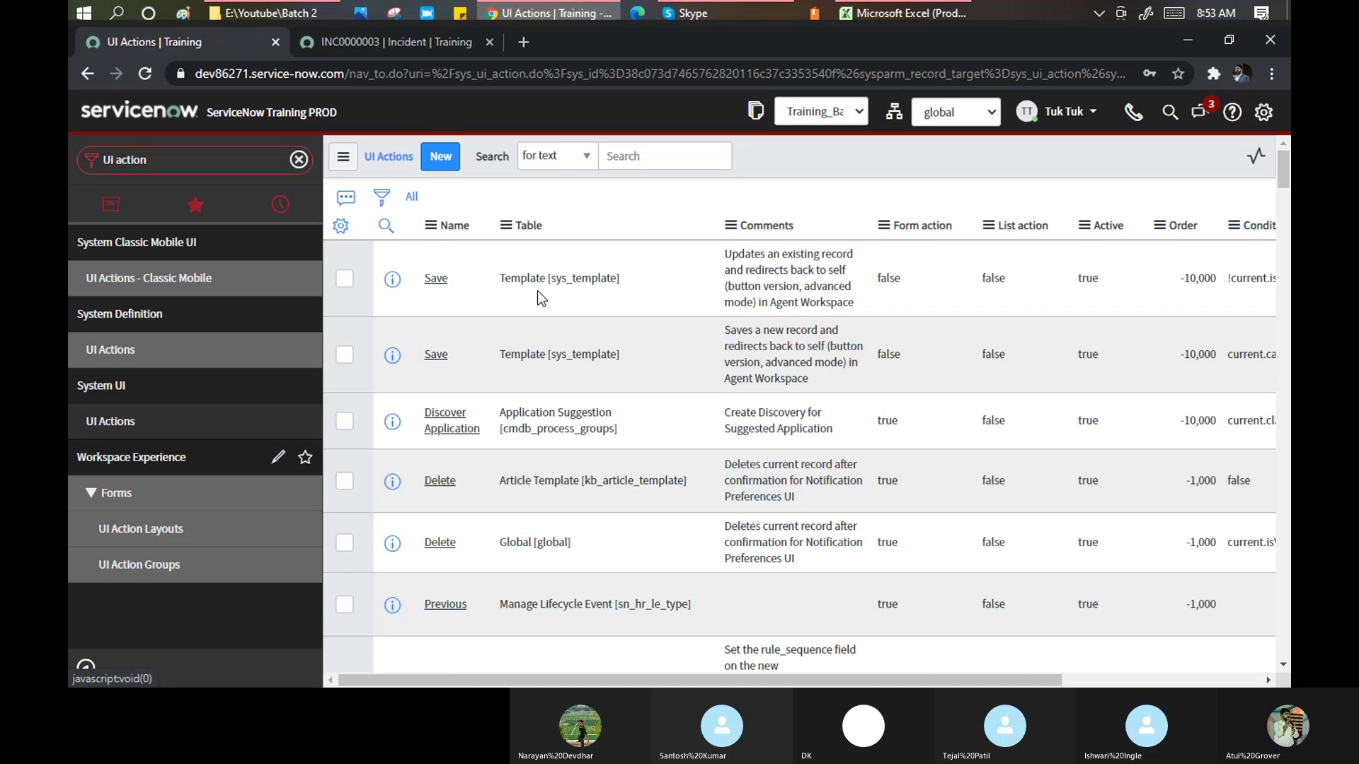
click(441, 157)
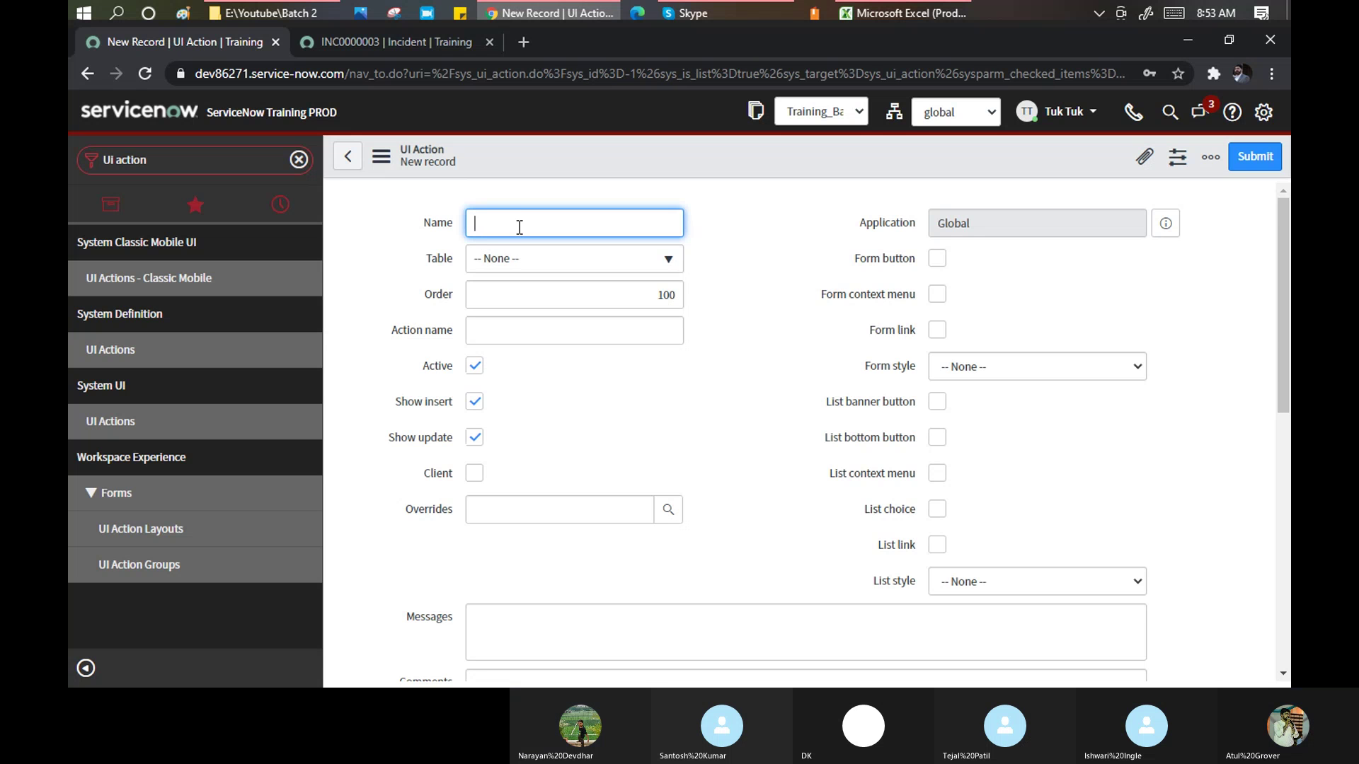
text(Bat)
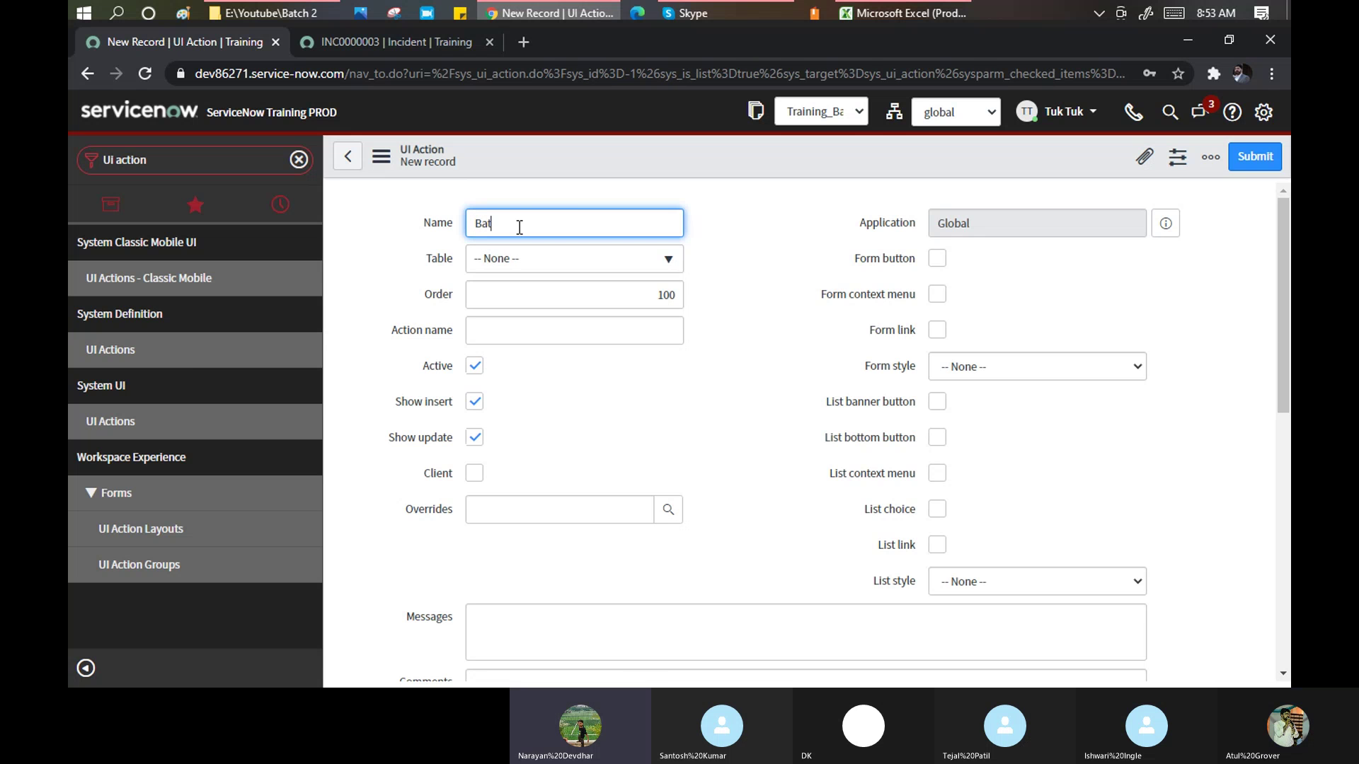
text(ch)
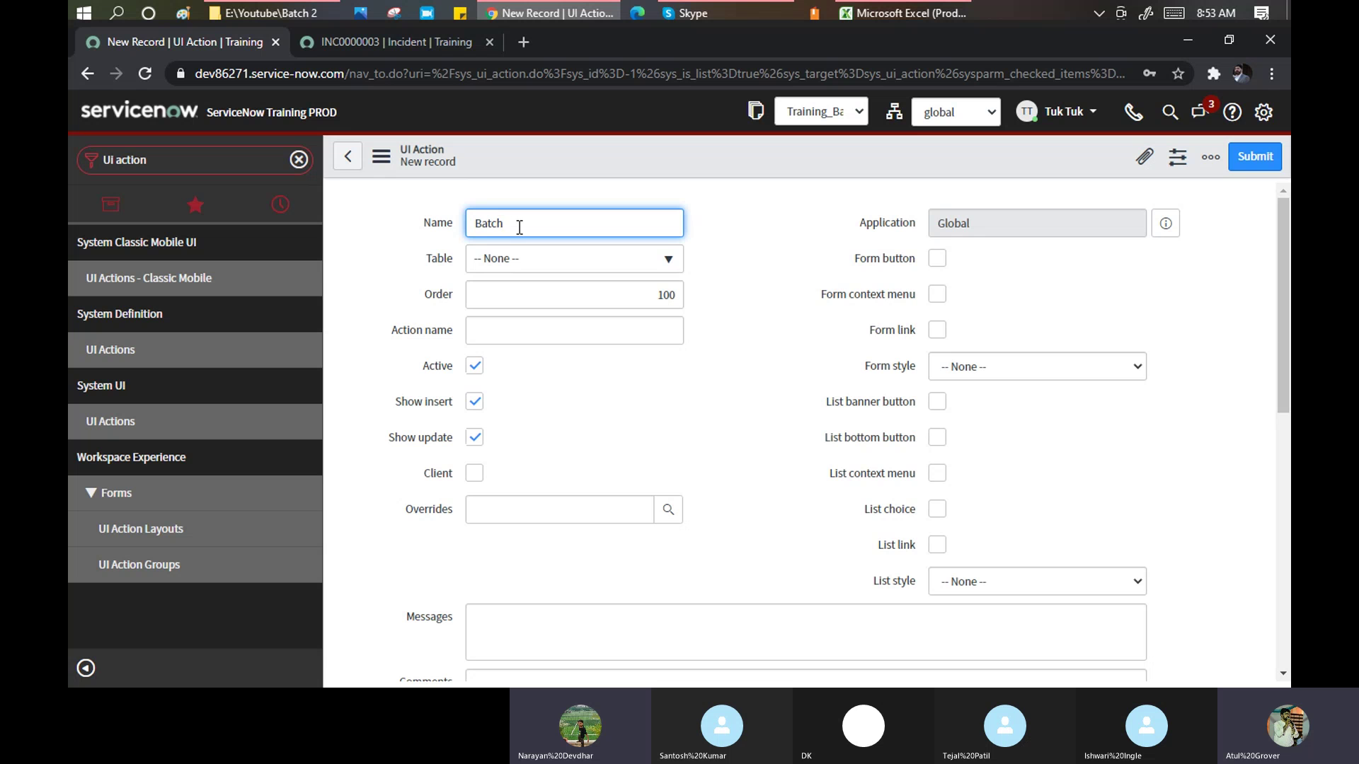
text(SNOW)
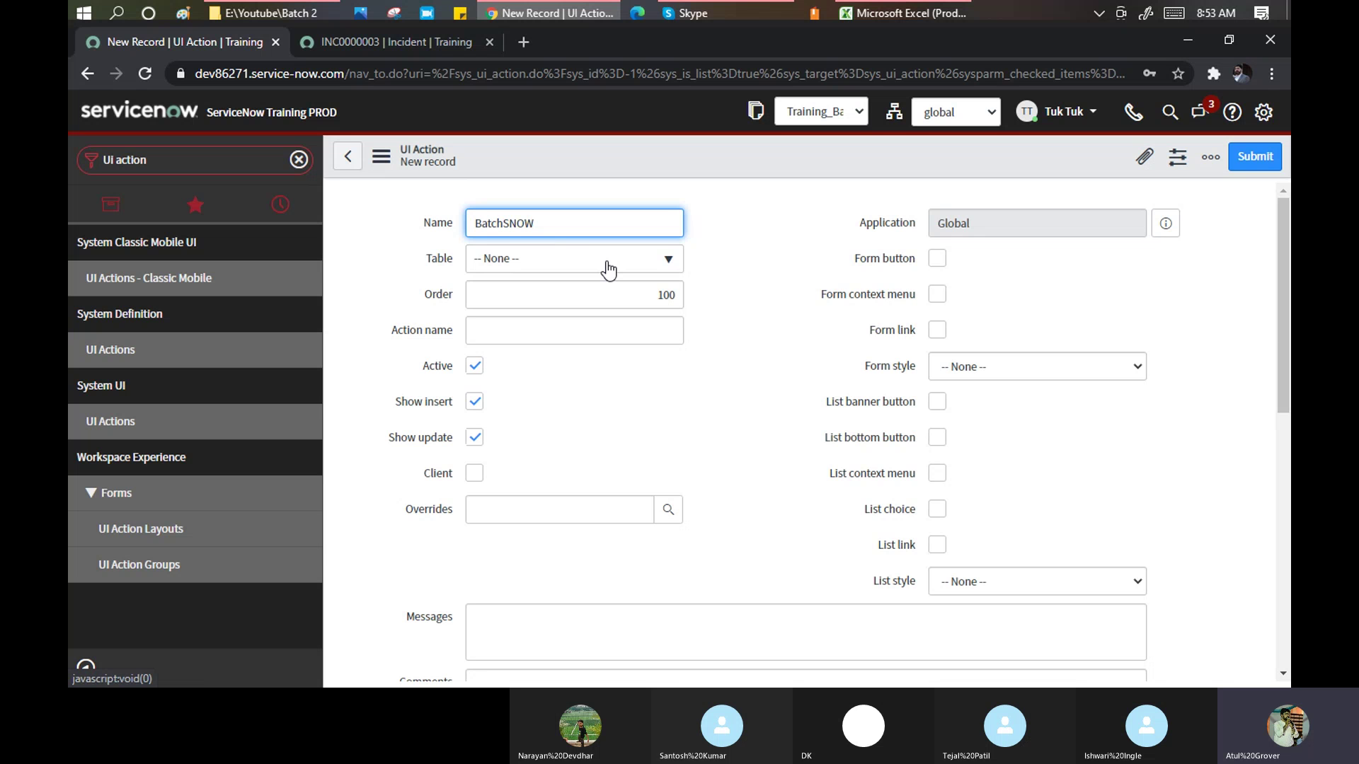
Set the new UI action's table to Recap [u_recap] and save the record without leaving the form.
click(554, 268)
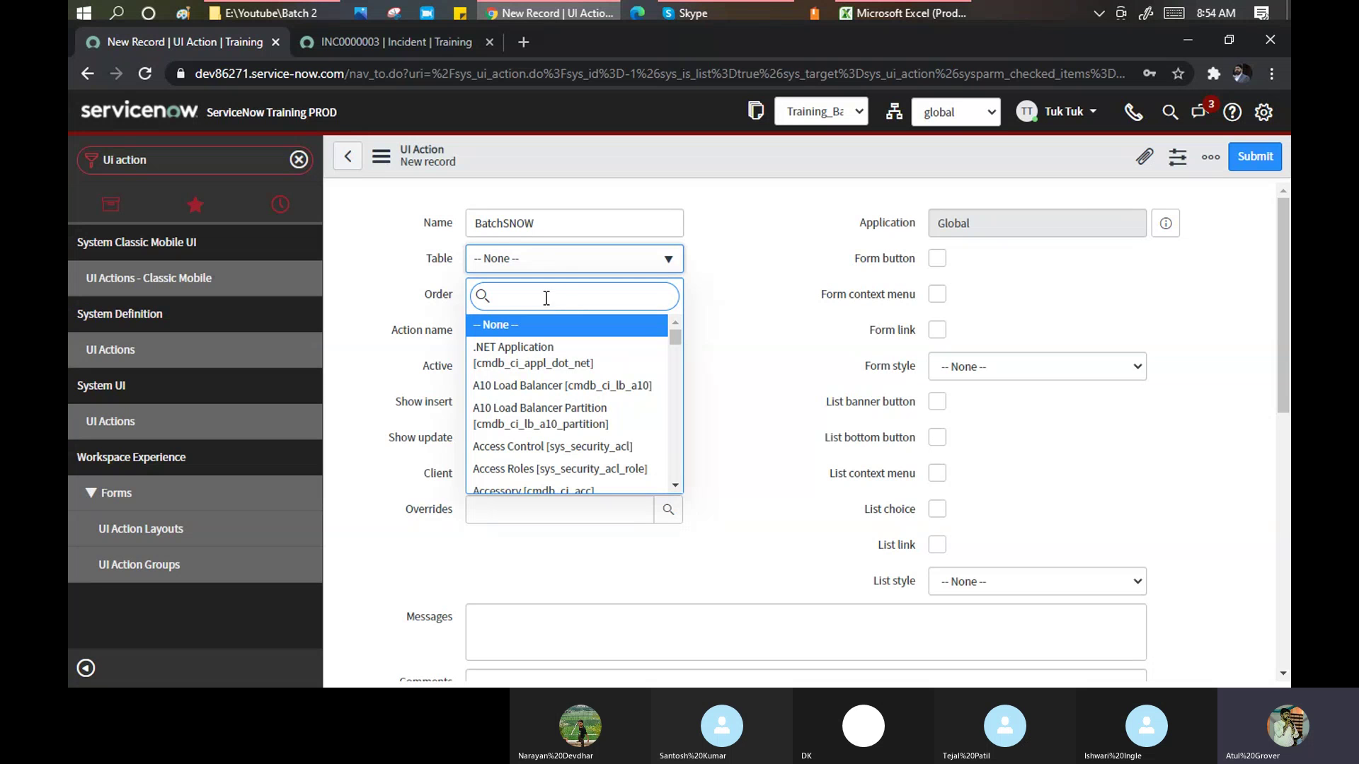
text(u_recsp)
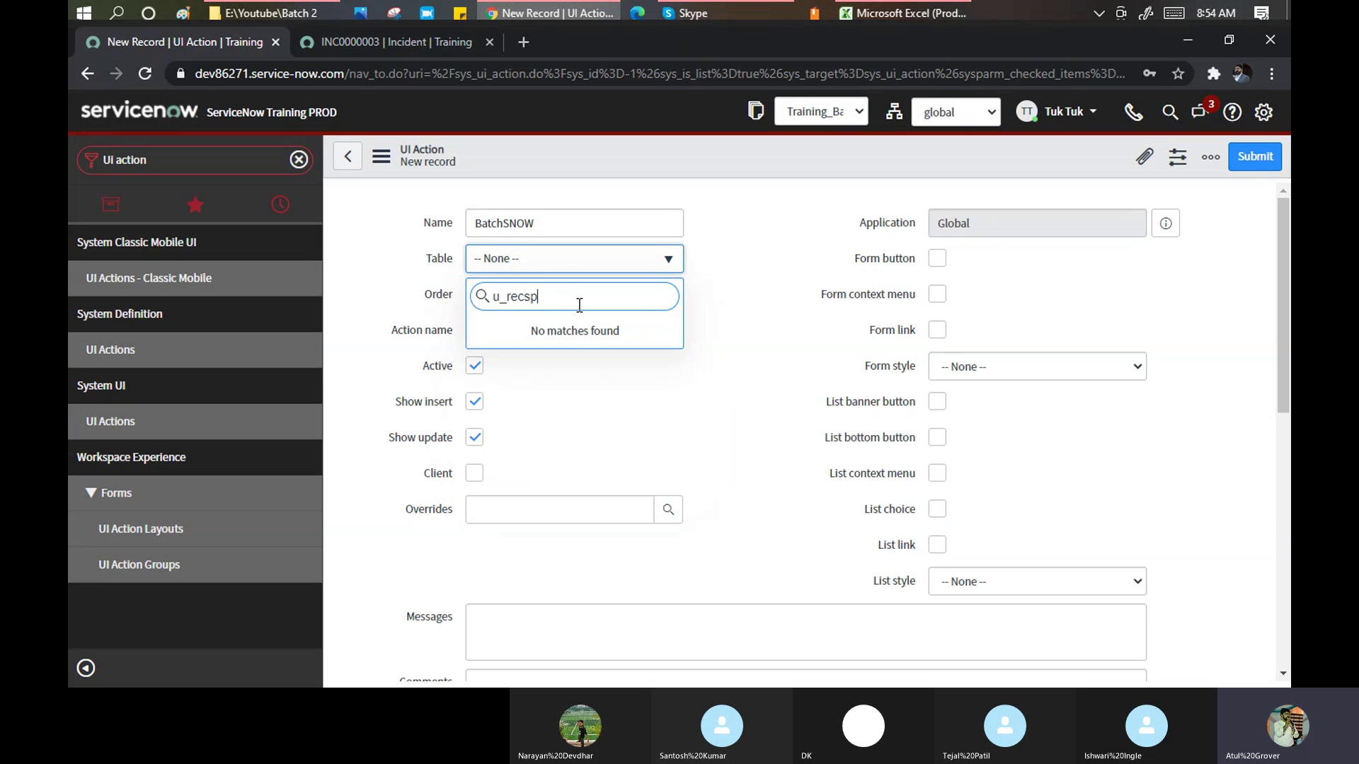
key(BackSpace)
key(BackSpace)
text(ap)
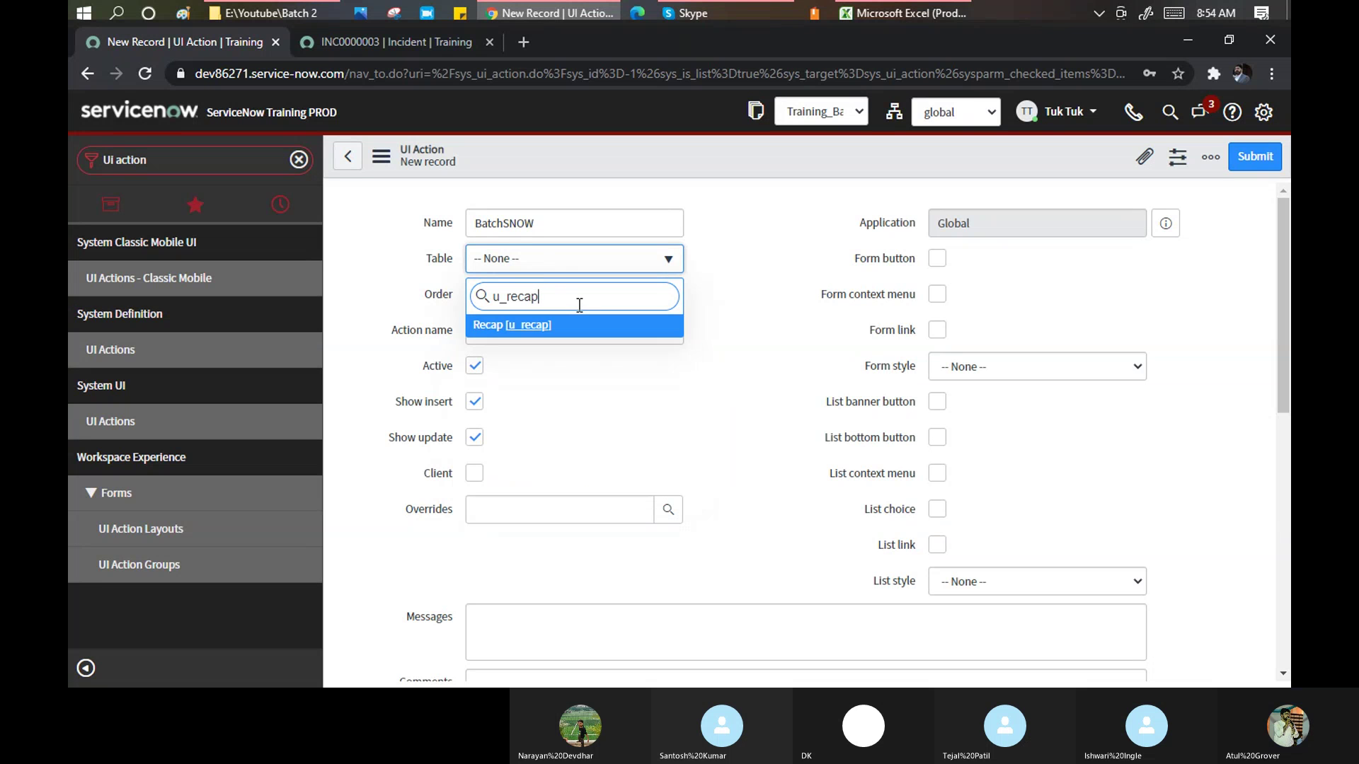
click(522, 327)
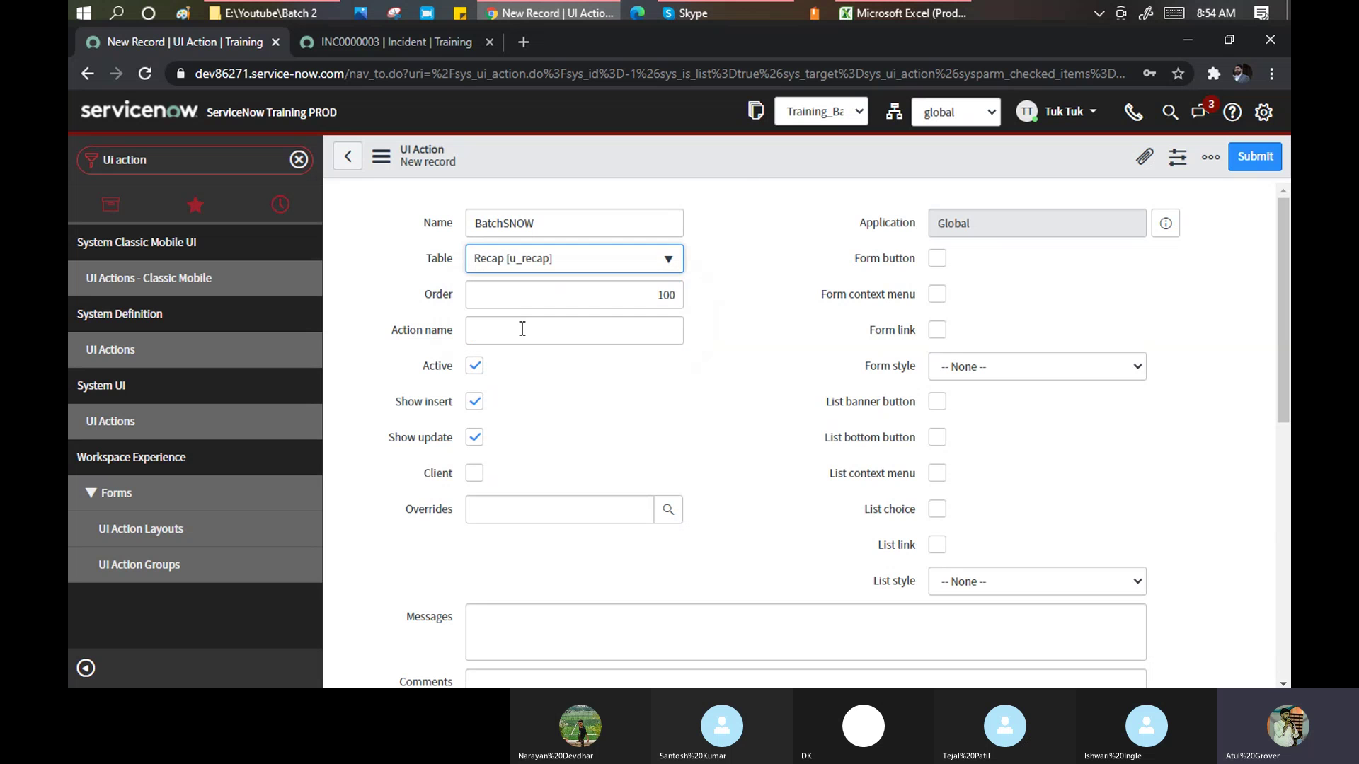
right_click(632, 149)
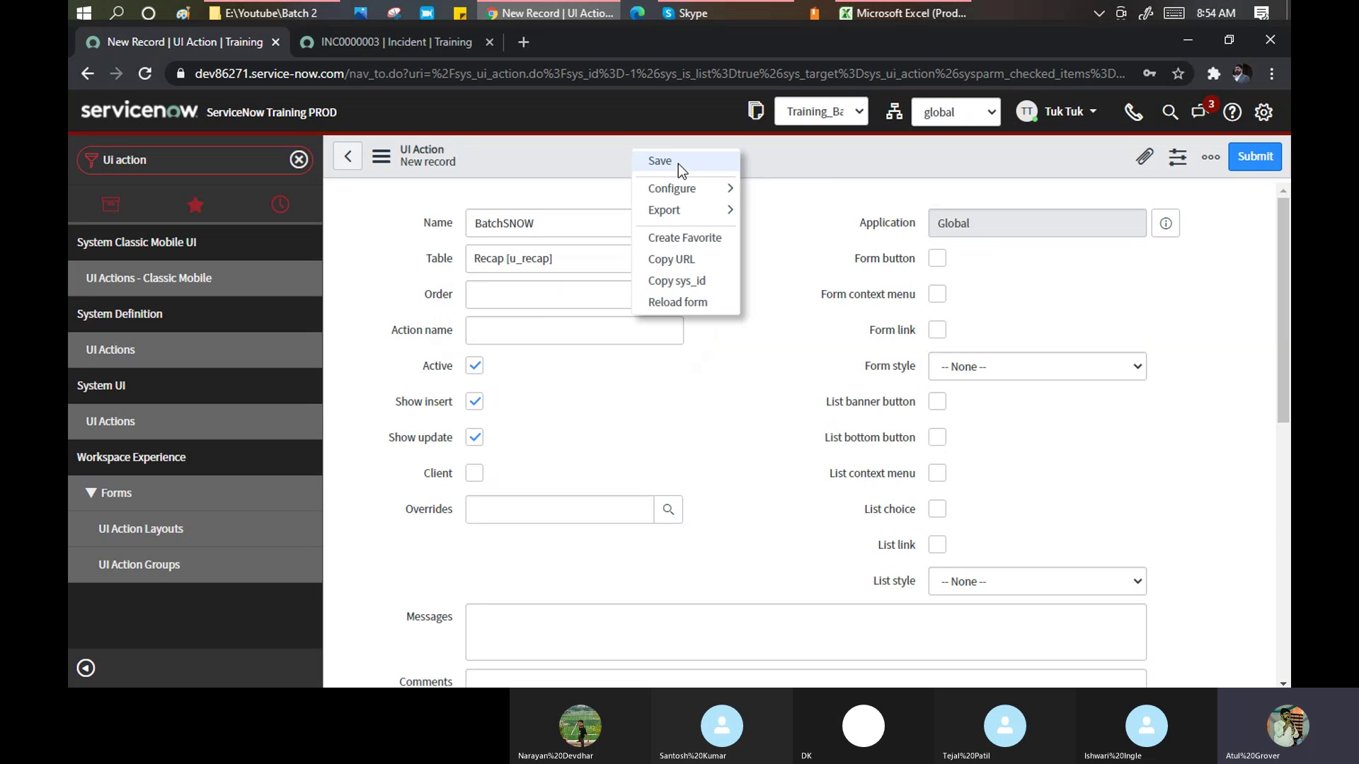
click(678, 164)
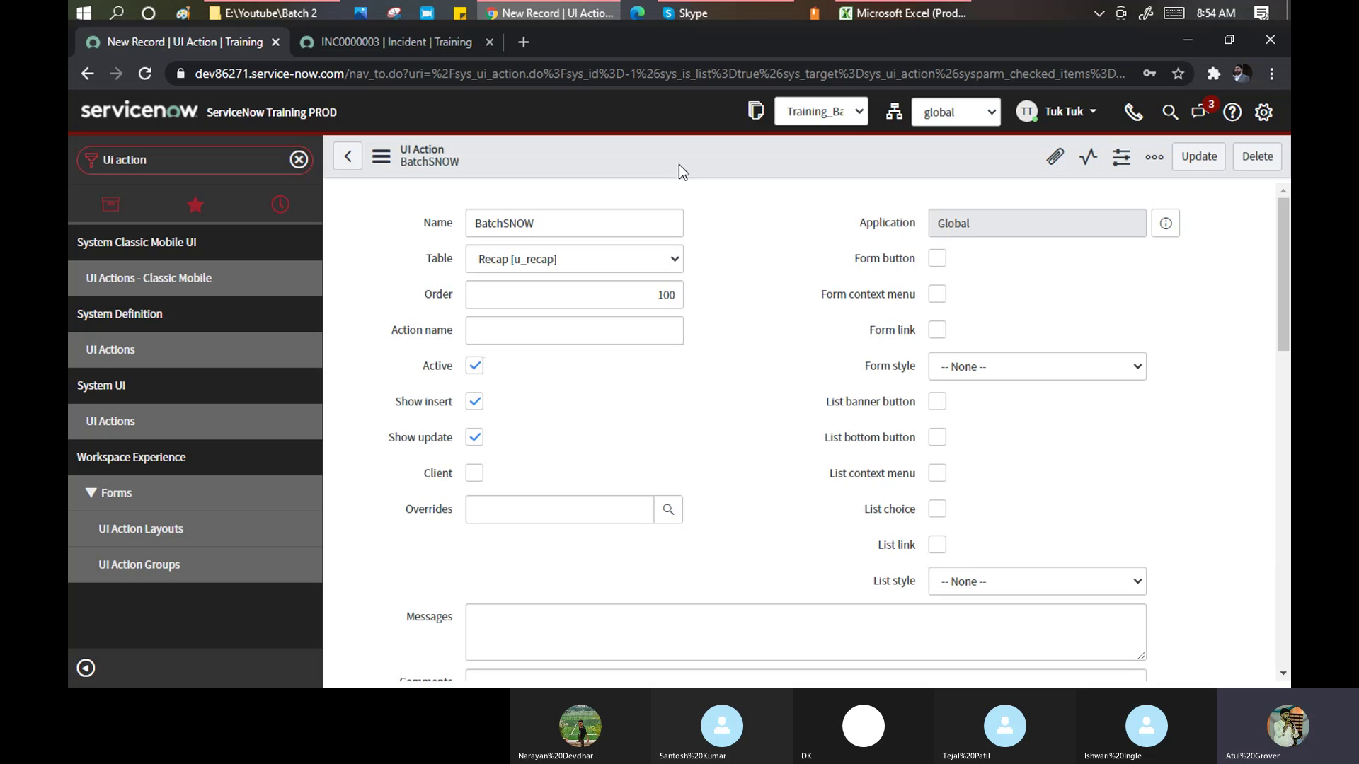
Duplicate the BatchSNOW browser tab and open a new Recap record there through the Recap Batch module.
right_click(182, 41)
click(248, 152)
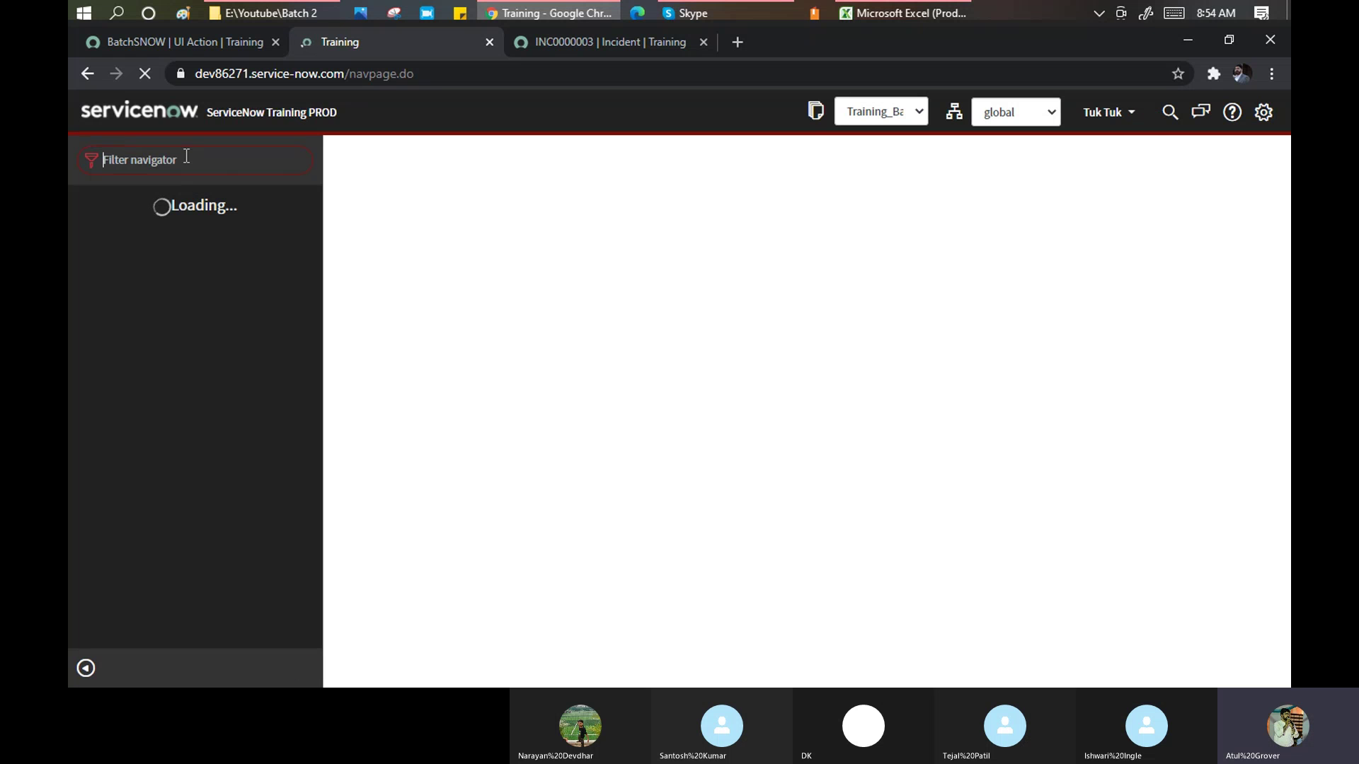
text(recap)
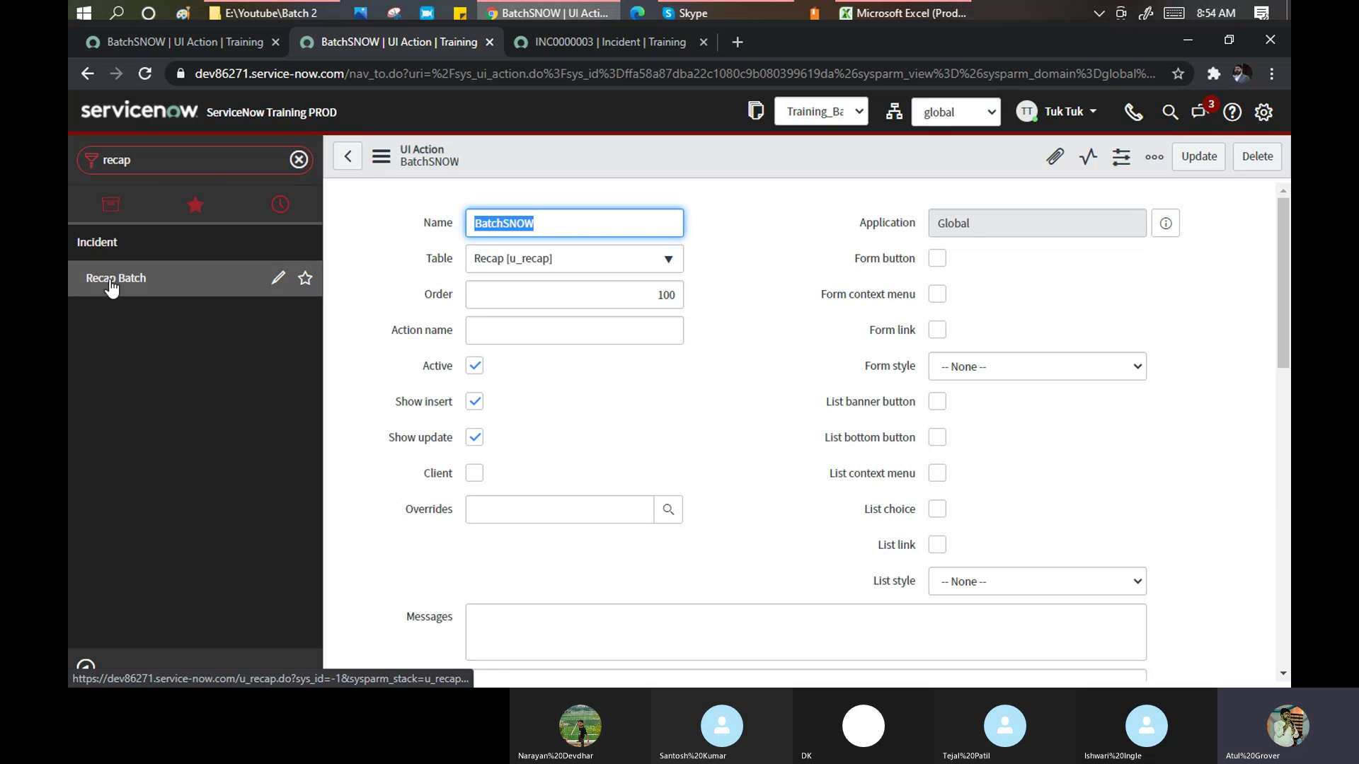
click(110, 280)
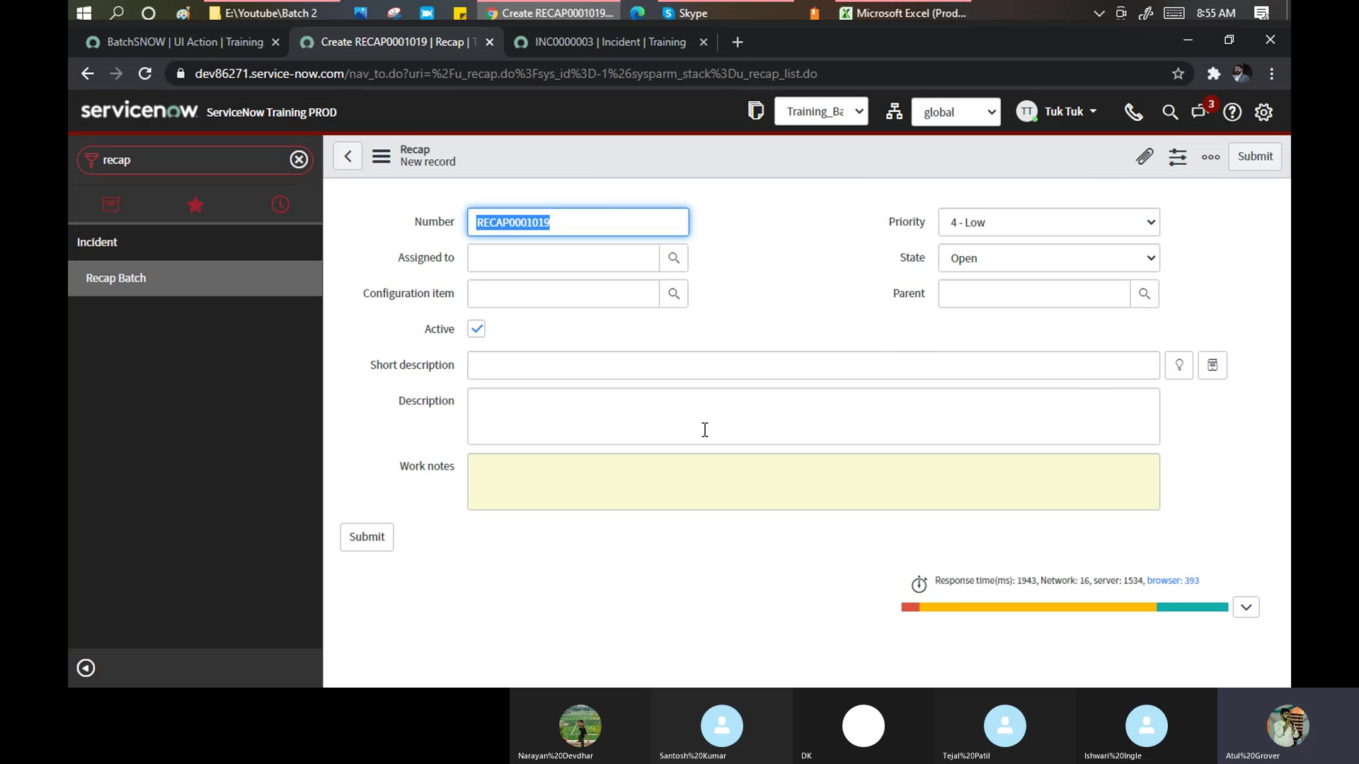
Examine the additional actions available from the new Recap form's header.
right_click(640, 159)
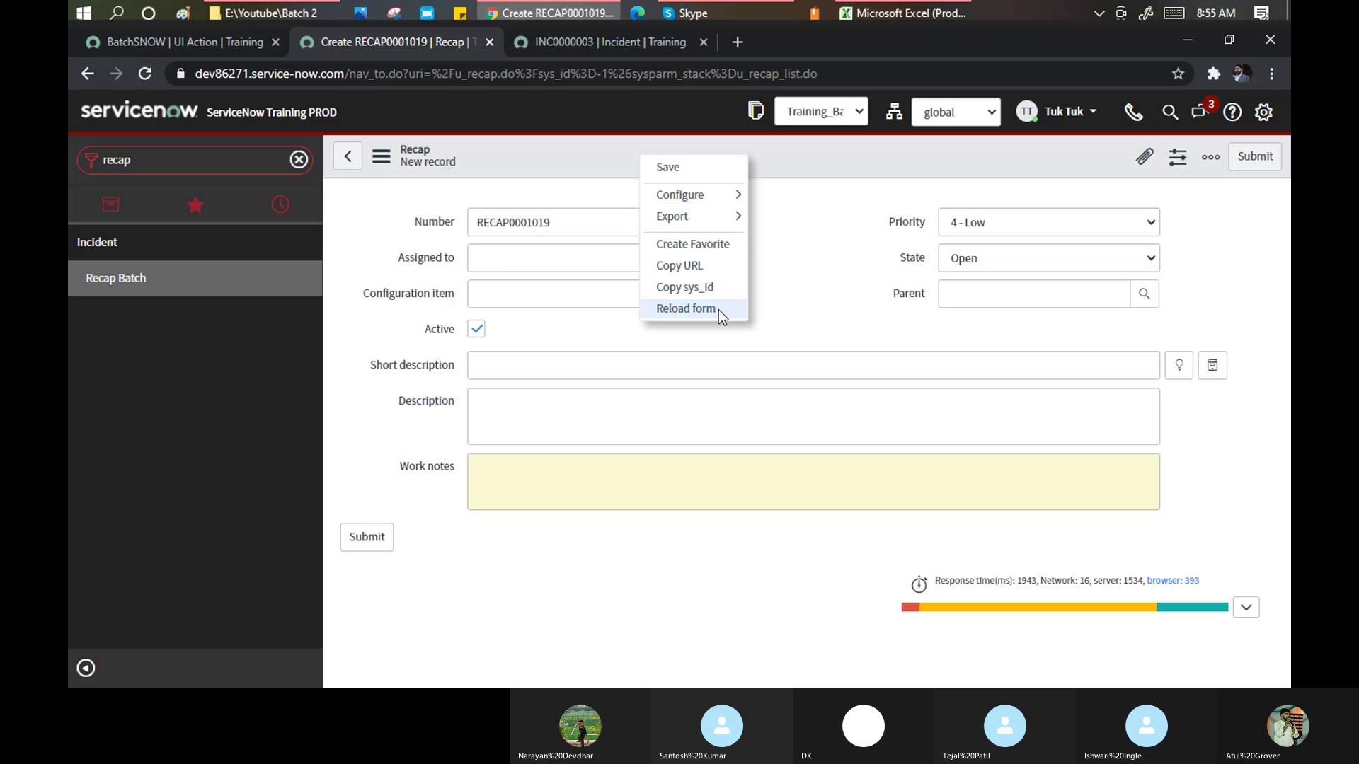
click(385, 157)
click(383, 157)
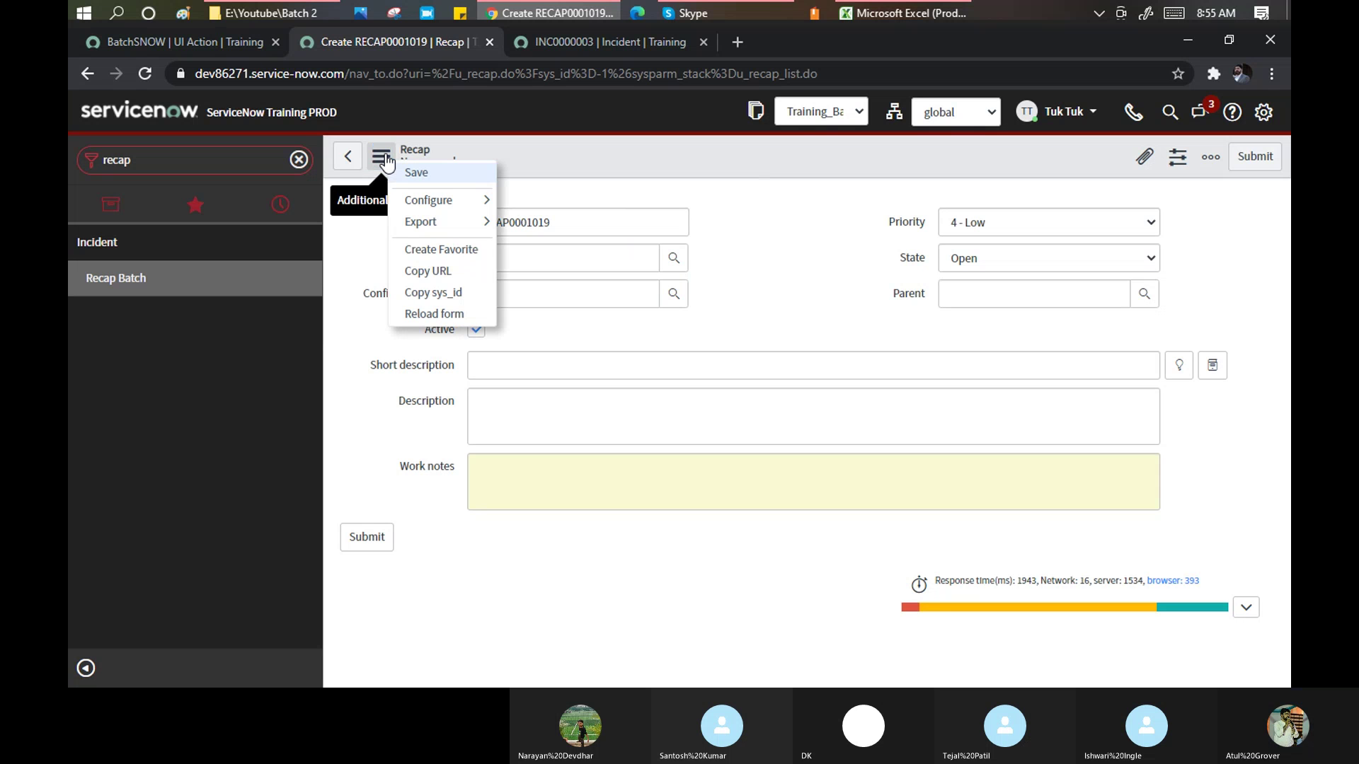
click(841, 252)
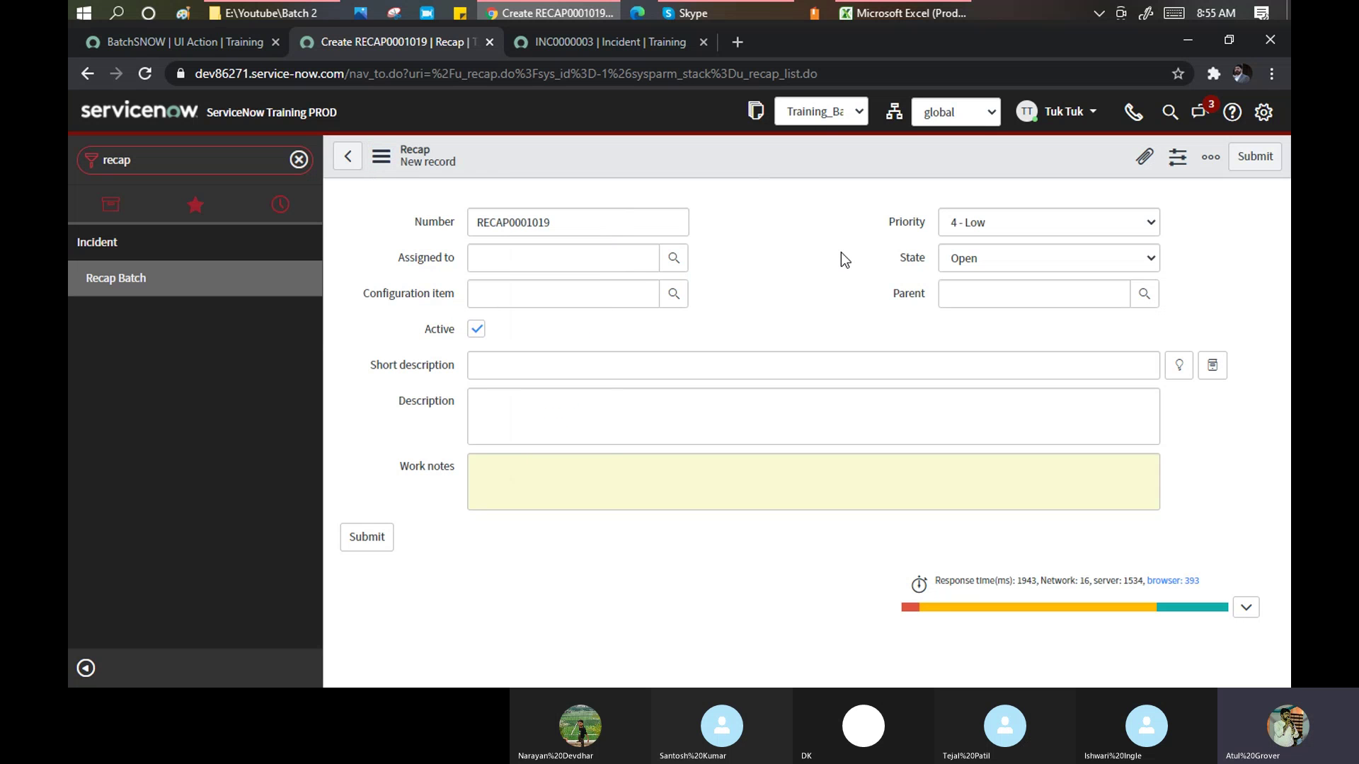
Set the BatchSNOW UI action's action name to Admin Batch.
click(205, 43)
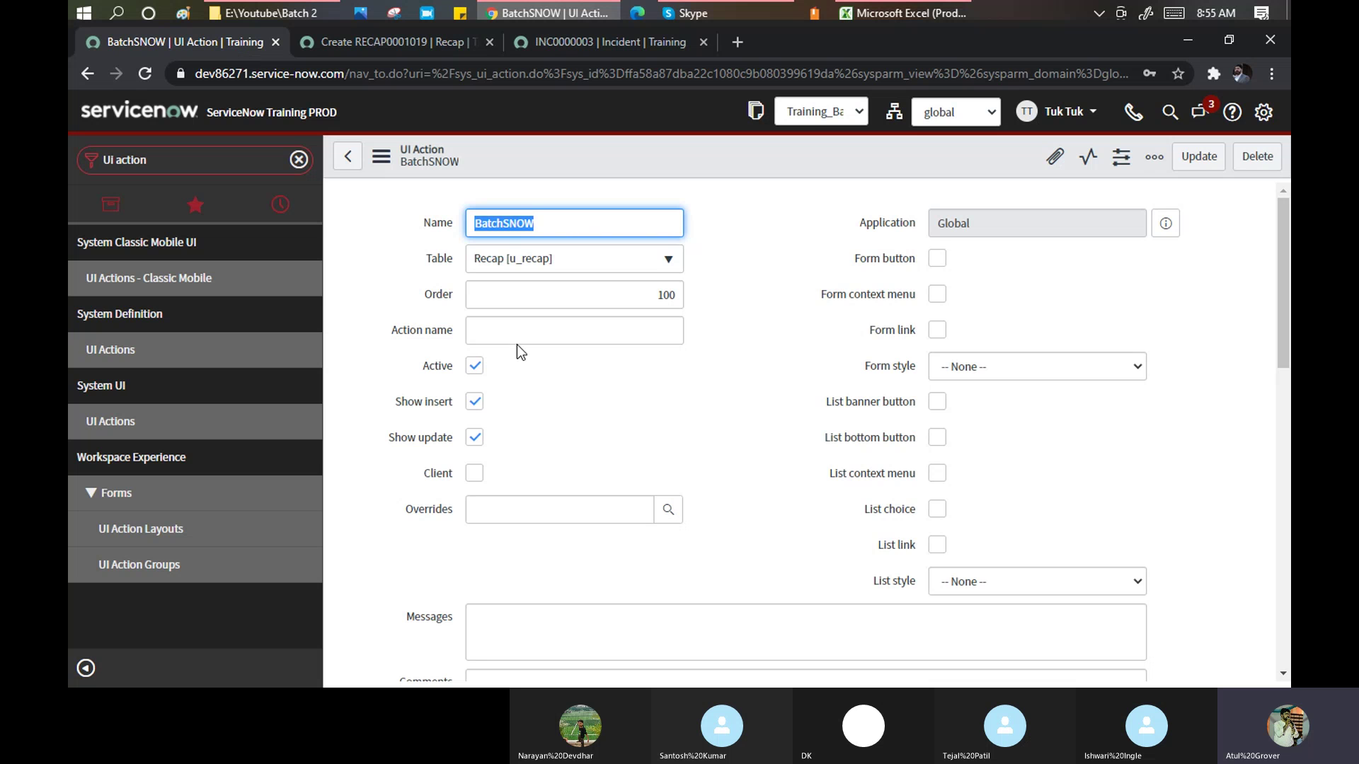
click(524, 297)
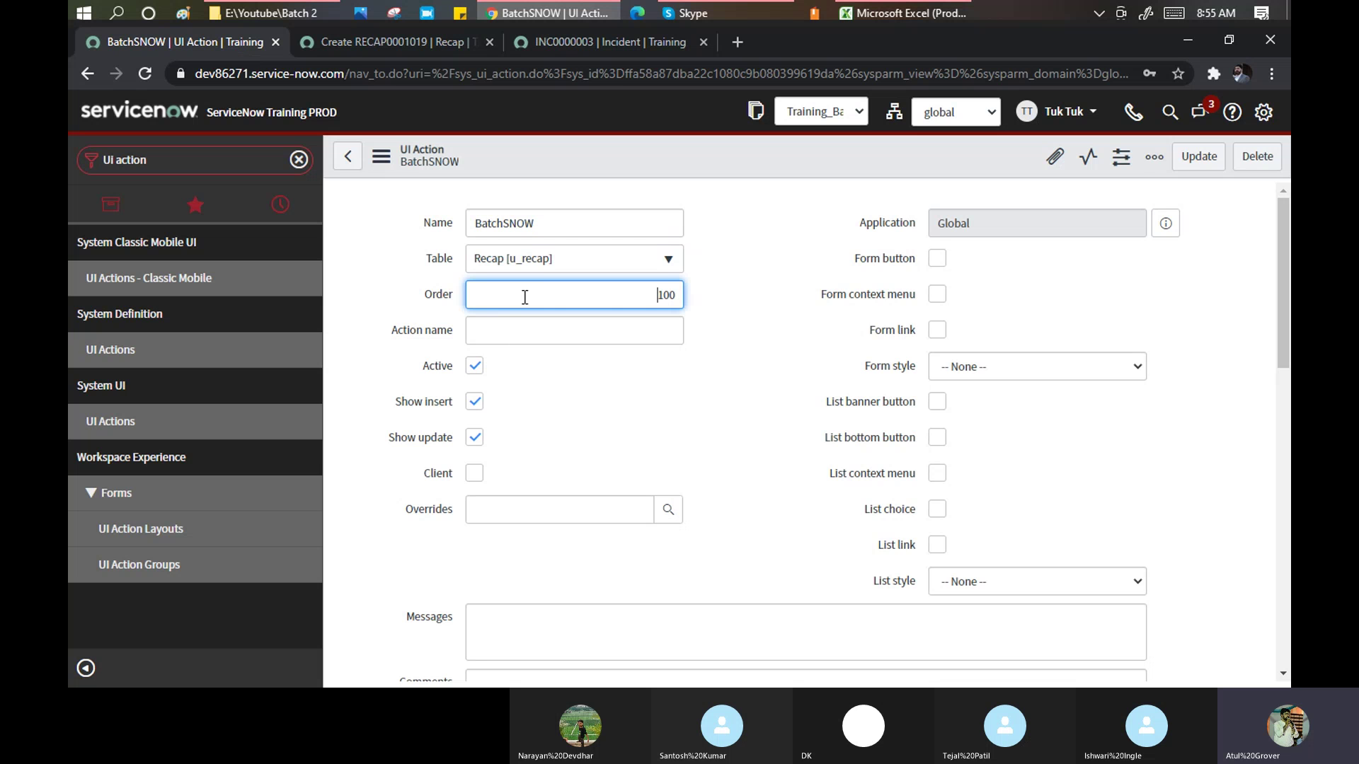
click(350, 44)
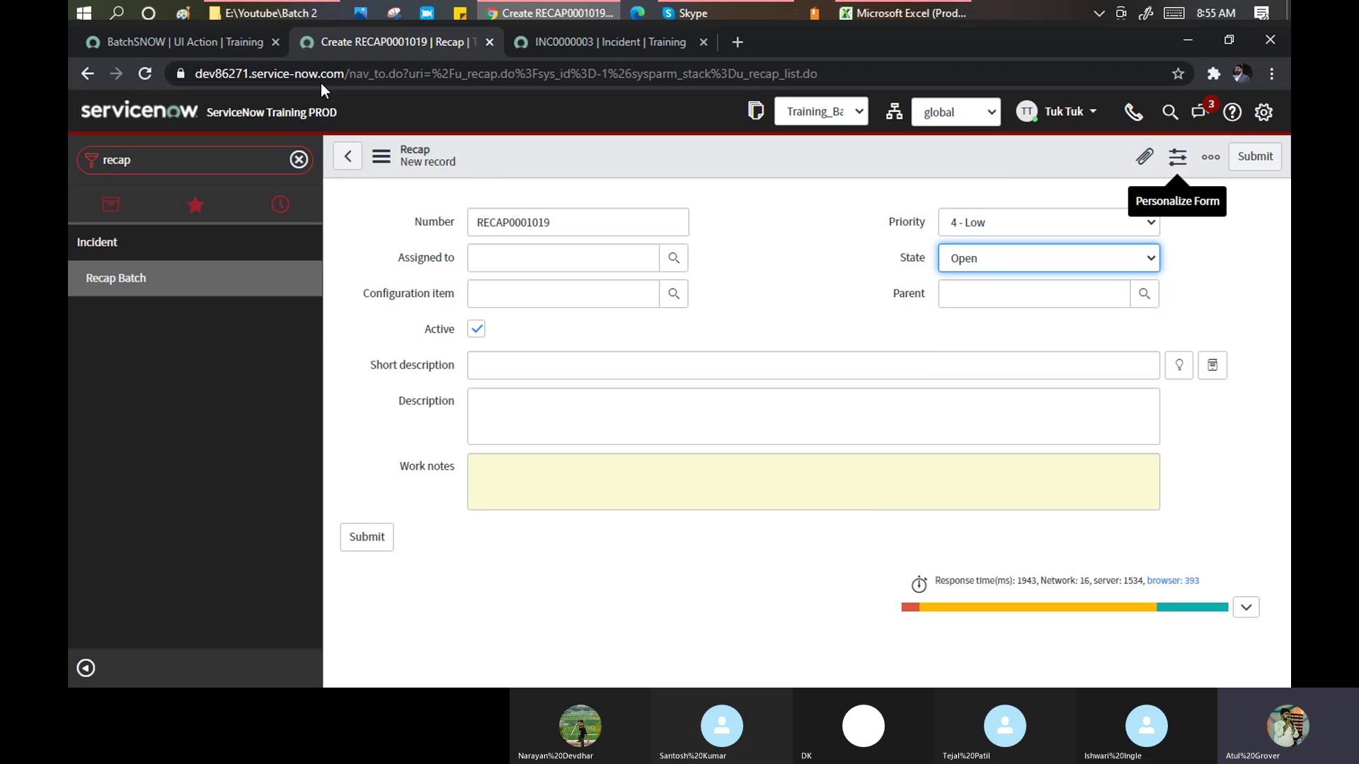
click(178, 44)
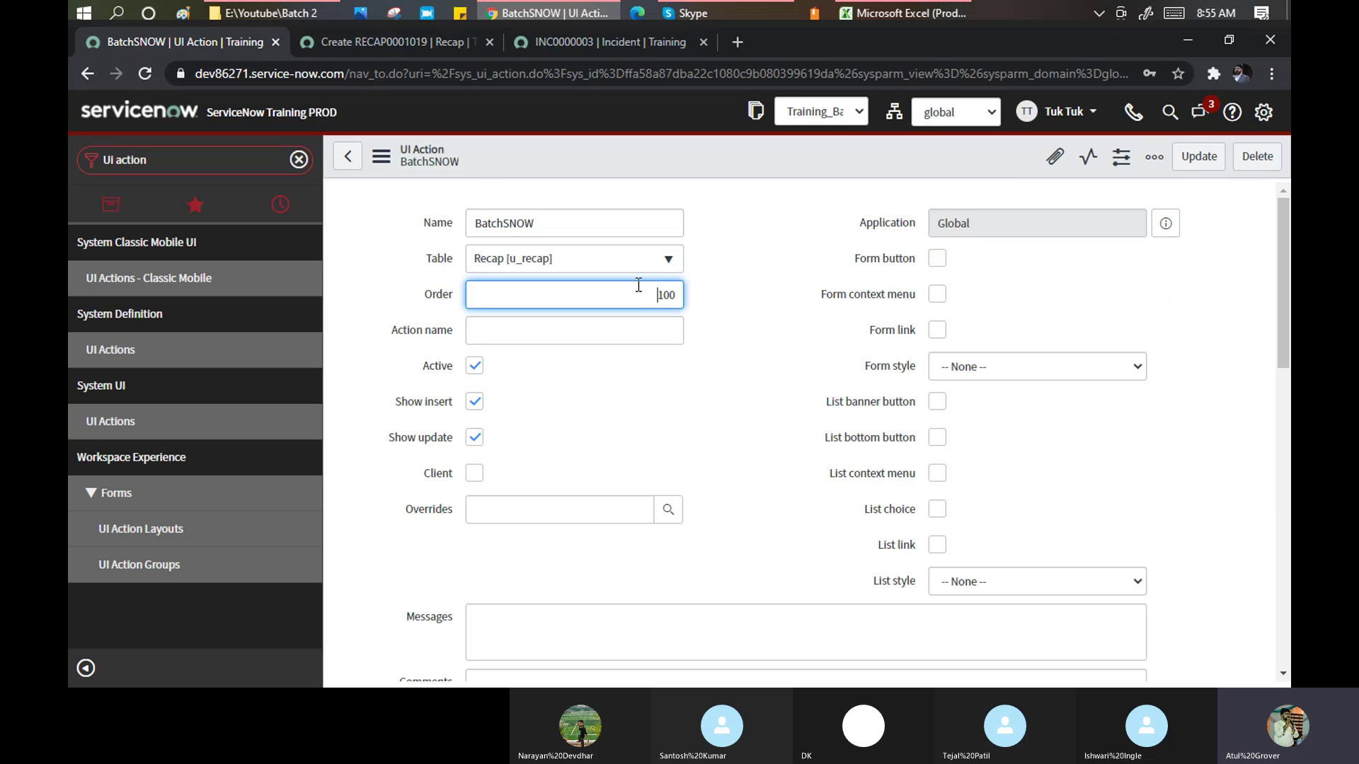
click(391, 43)
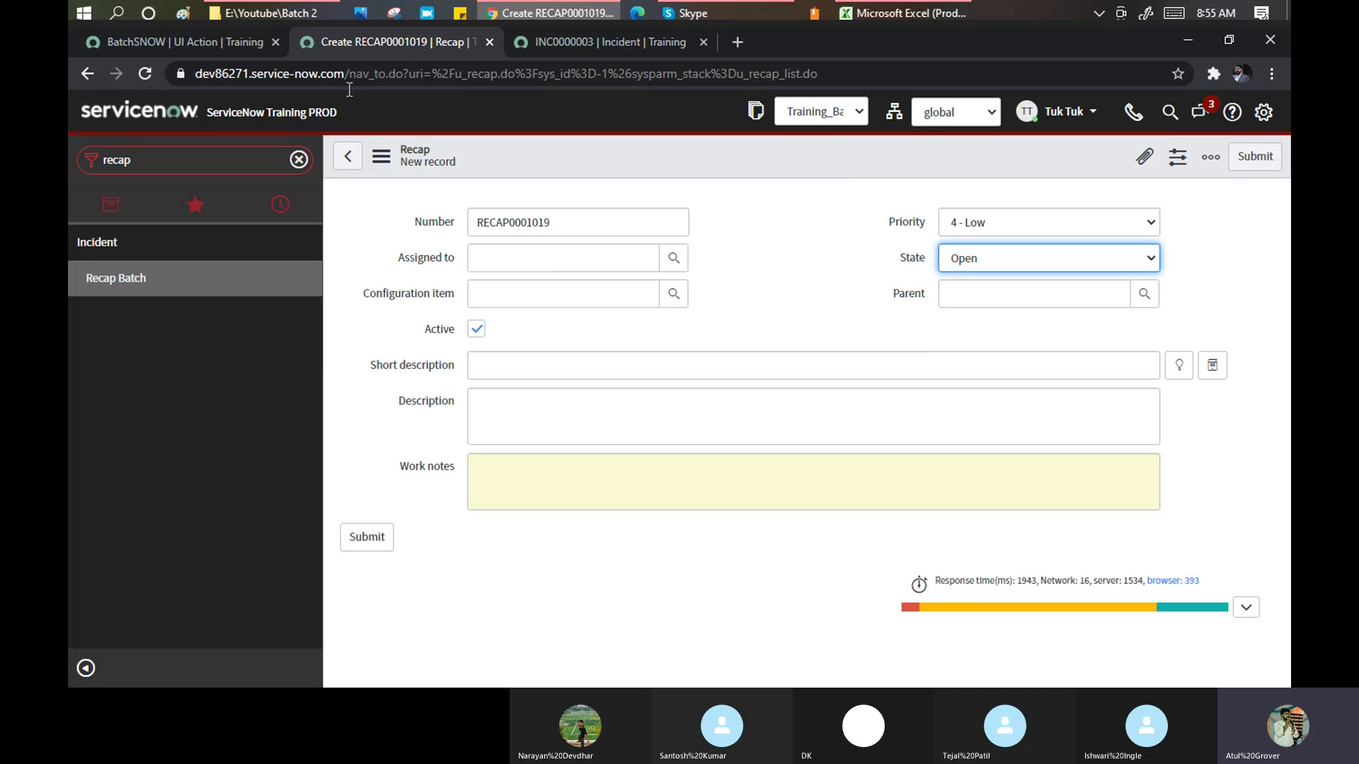
click(211, 41)
click(503, 321)
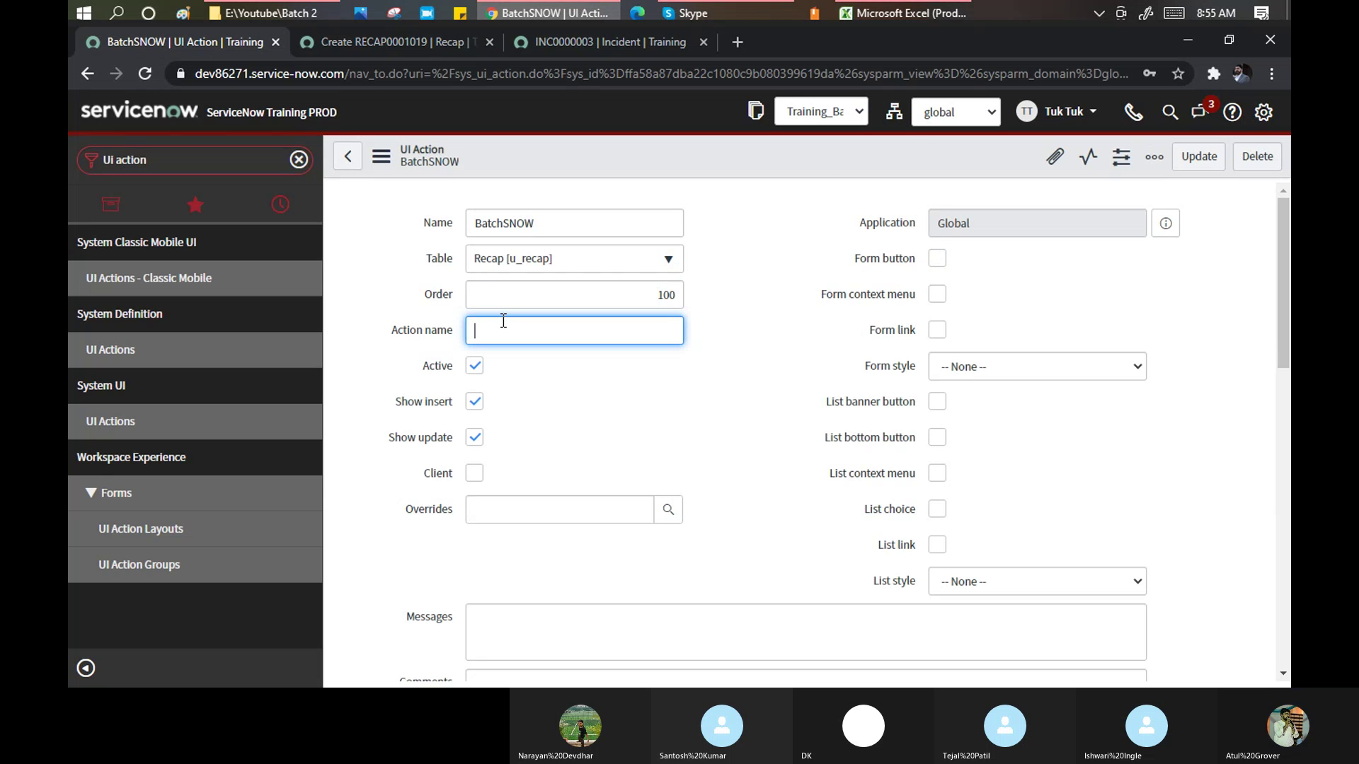
text(Admin Batch)
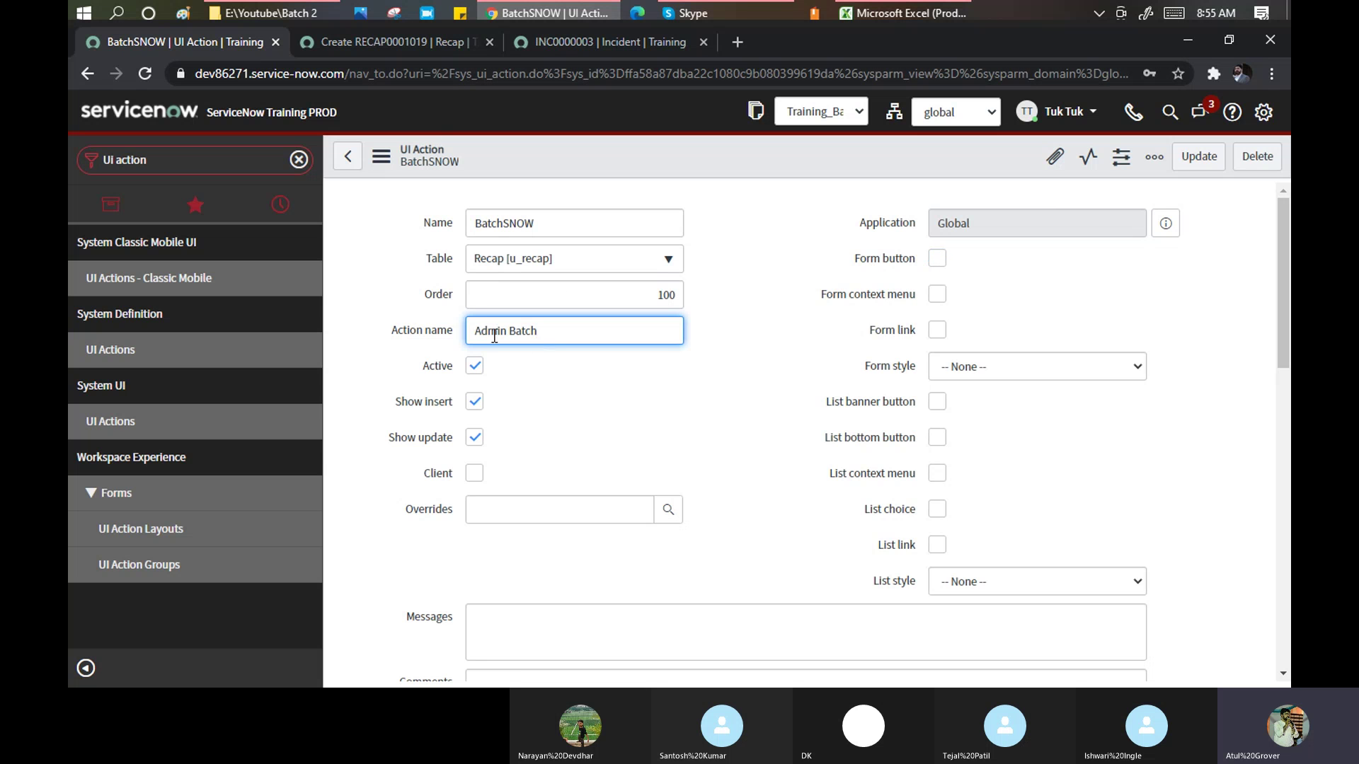
Enable Form button and disable Show insert and Show update for the BatchSNOW UI action, and save it without leaving the form.
click(583, 40)
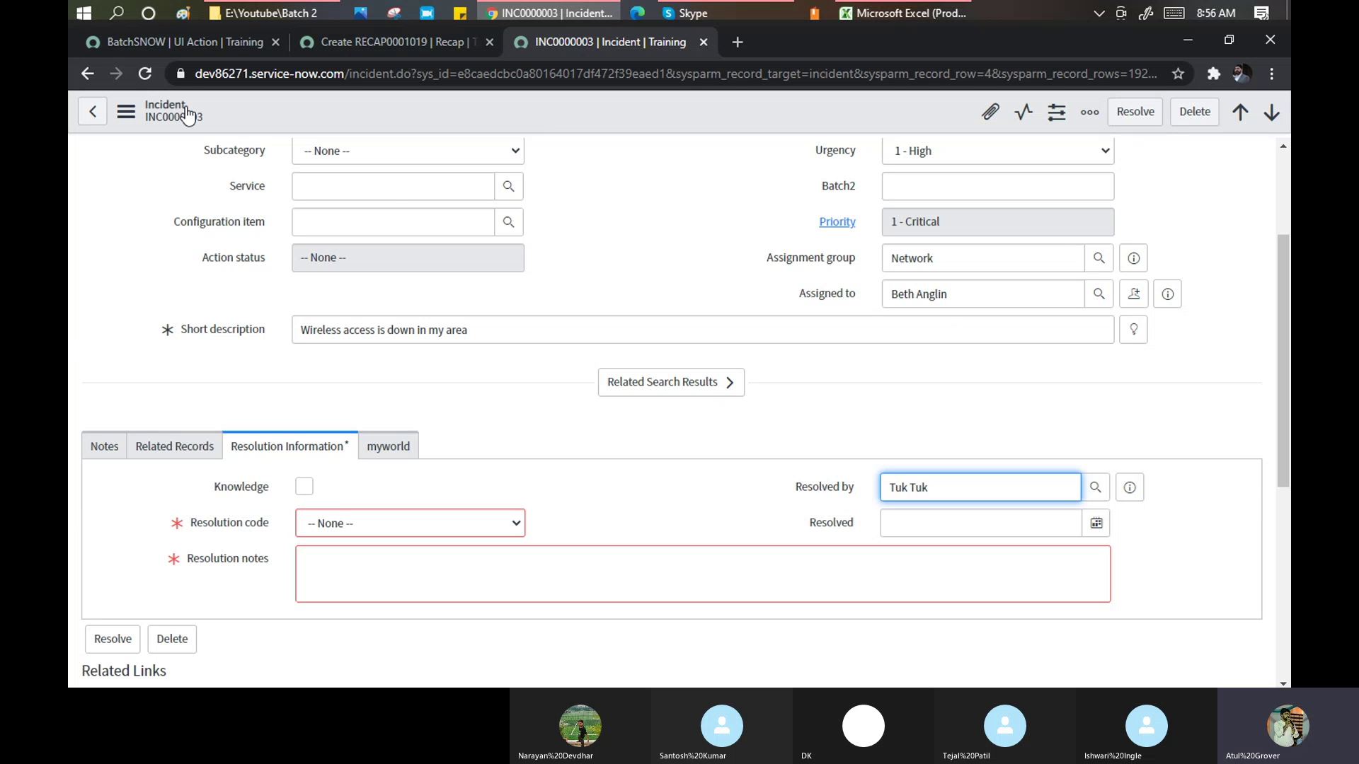
click(161, 44)
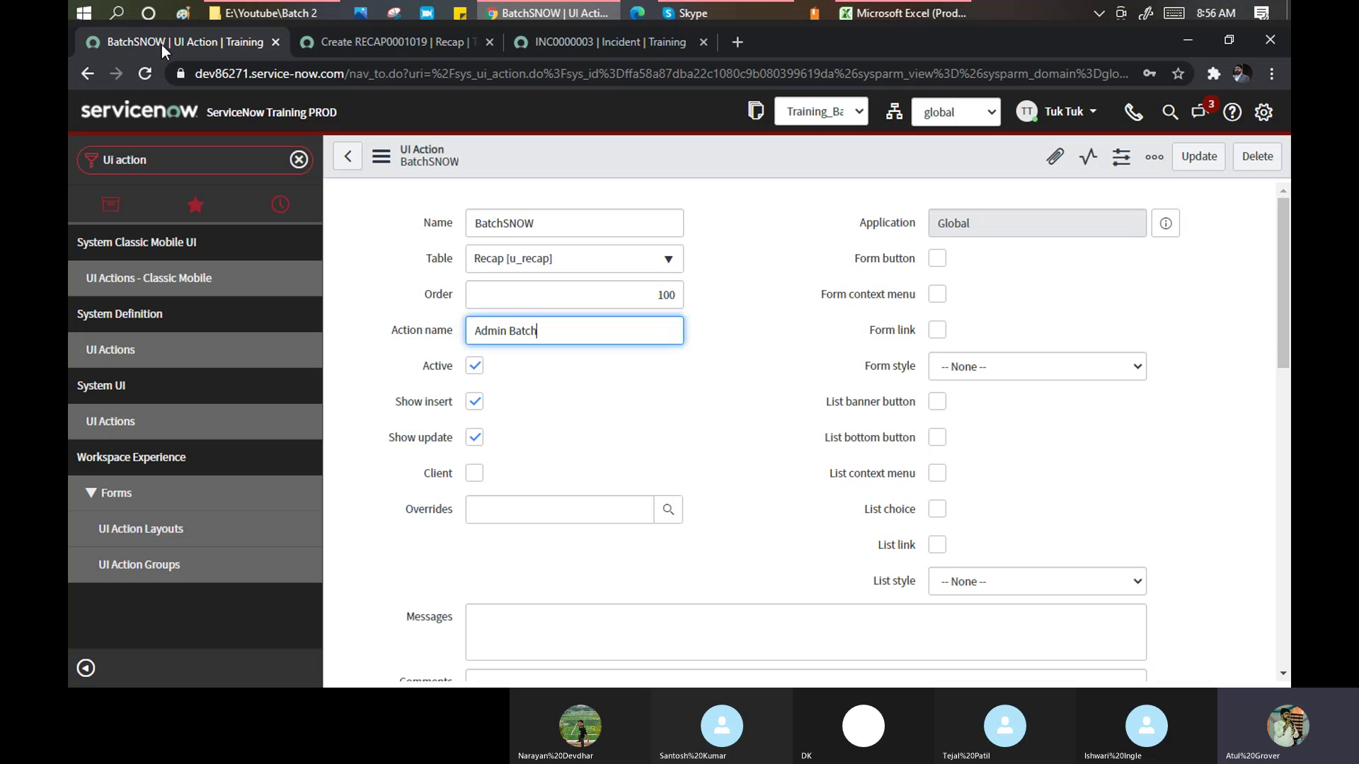
click(937, 258)
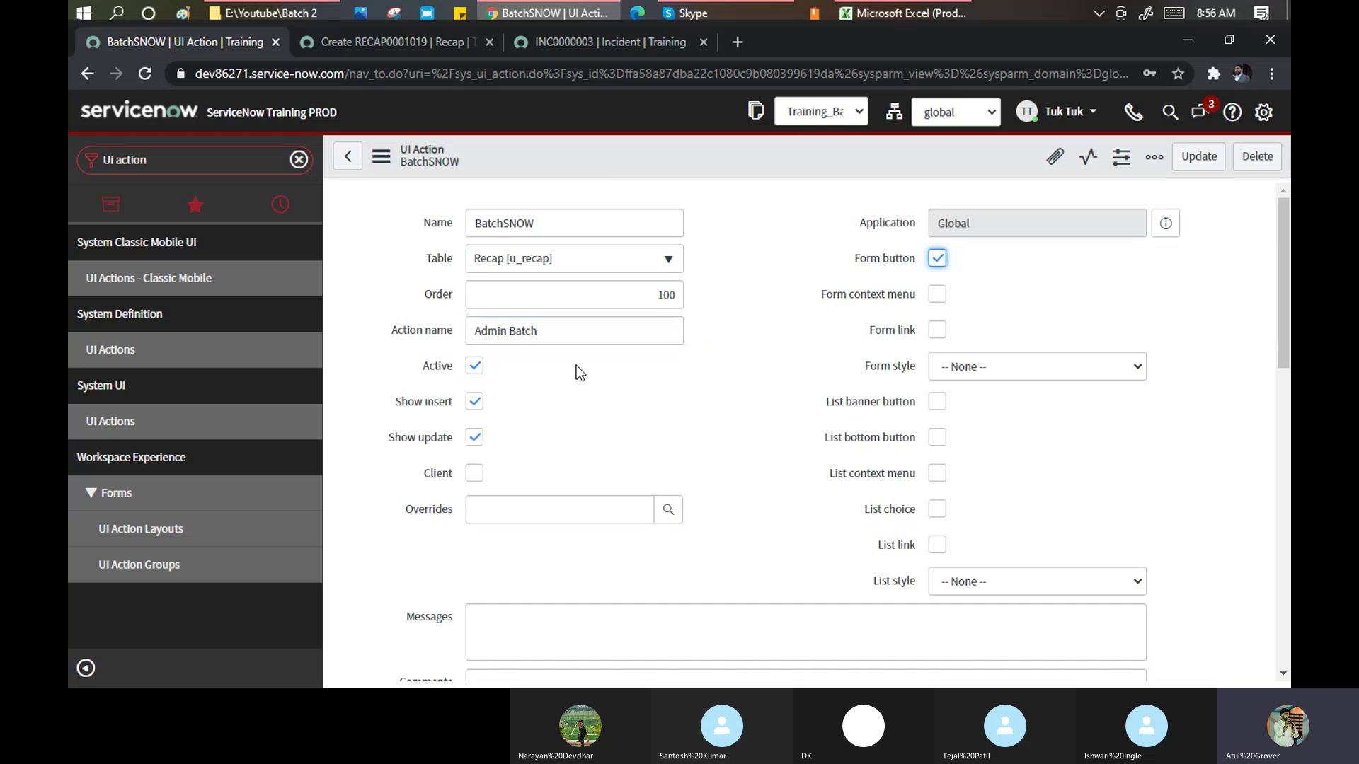
click(475, 401)
click(474, 438)
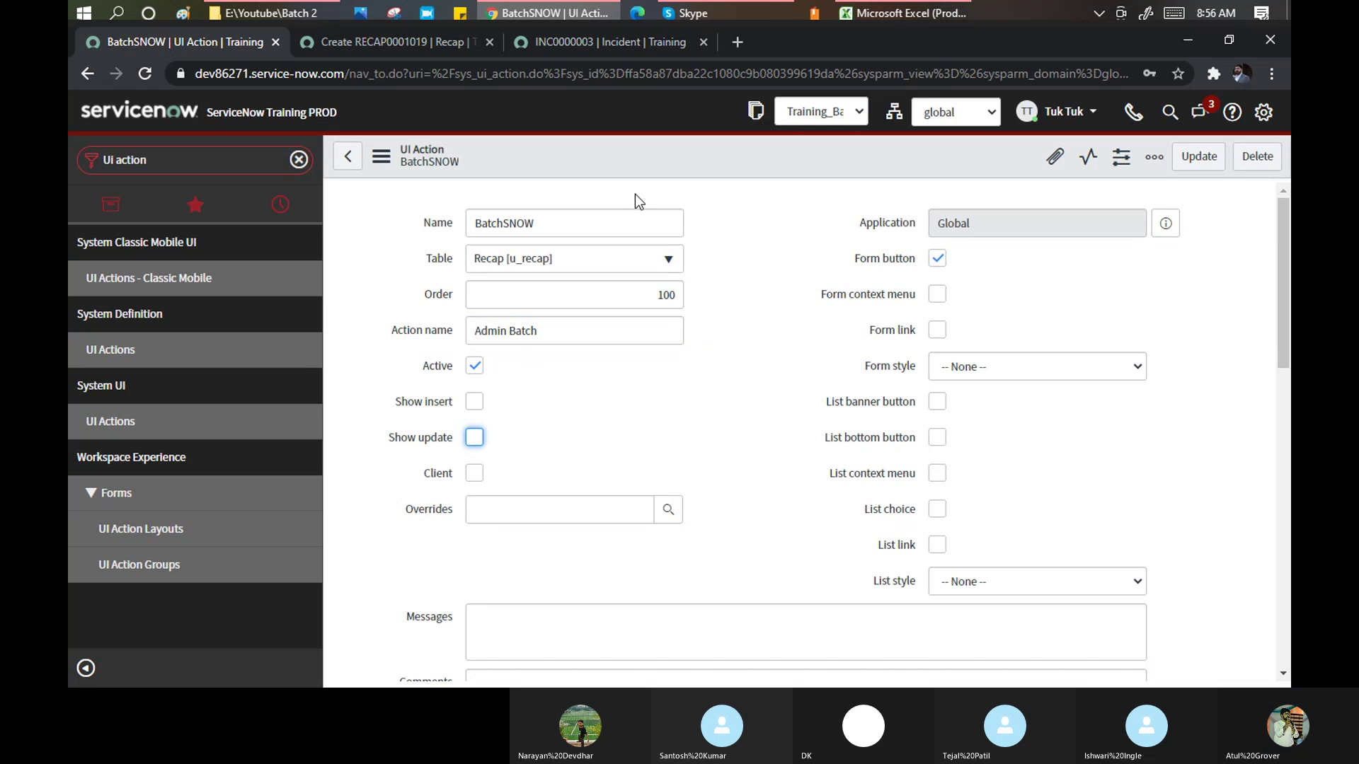
right_click(627, 156)
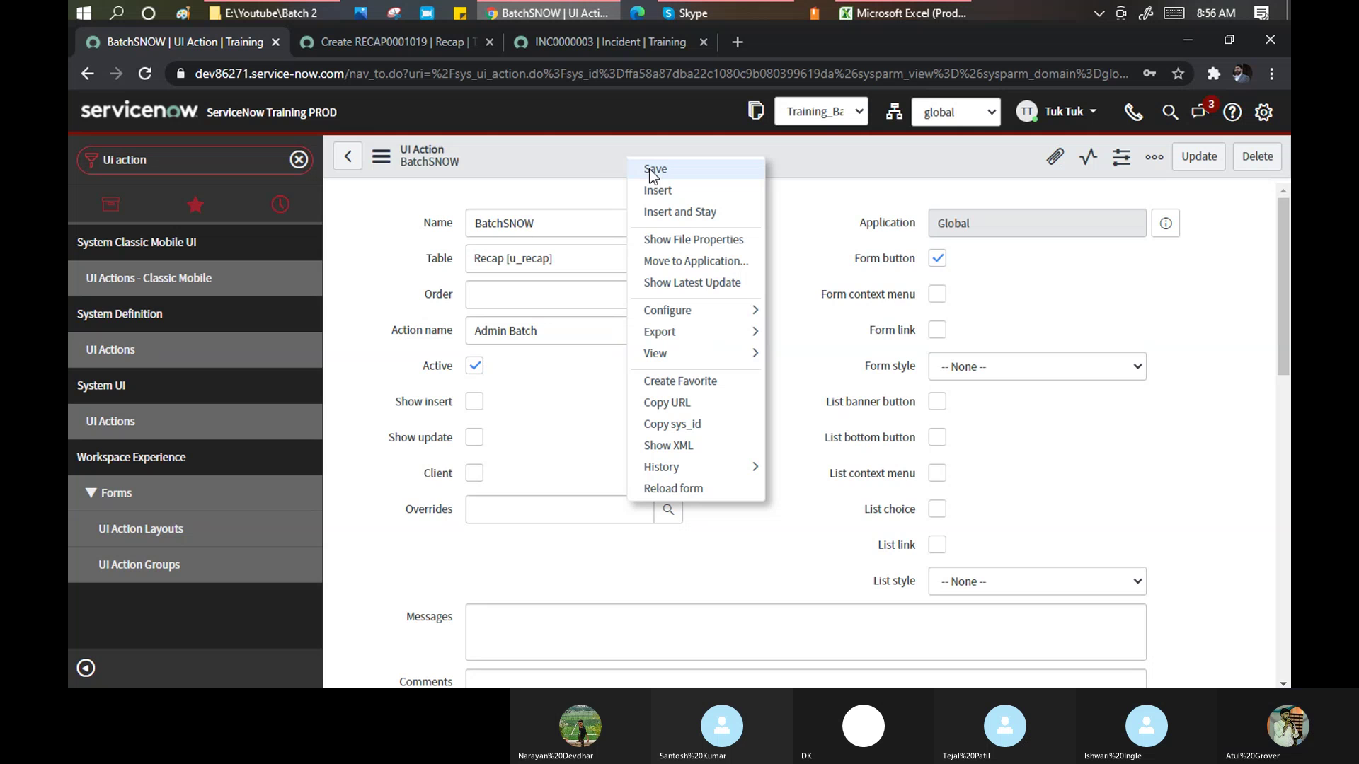
click(653, 175)
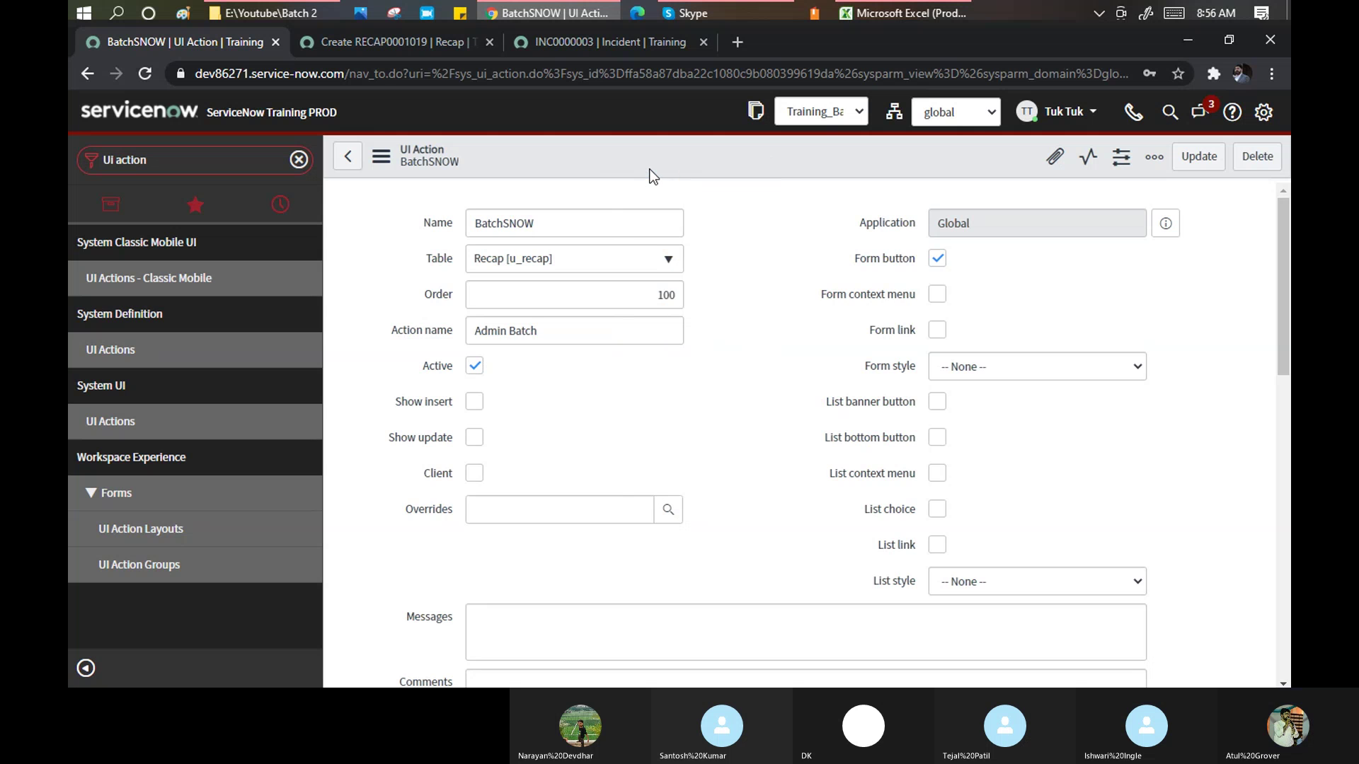
Reload the new Recap form, reopen it through the Recap Batch module, and compare its buttons with the BatchSNOW UI action's settings.
click(355, 44)
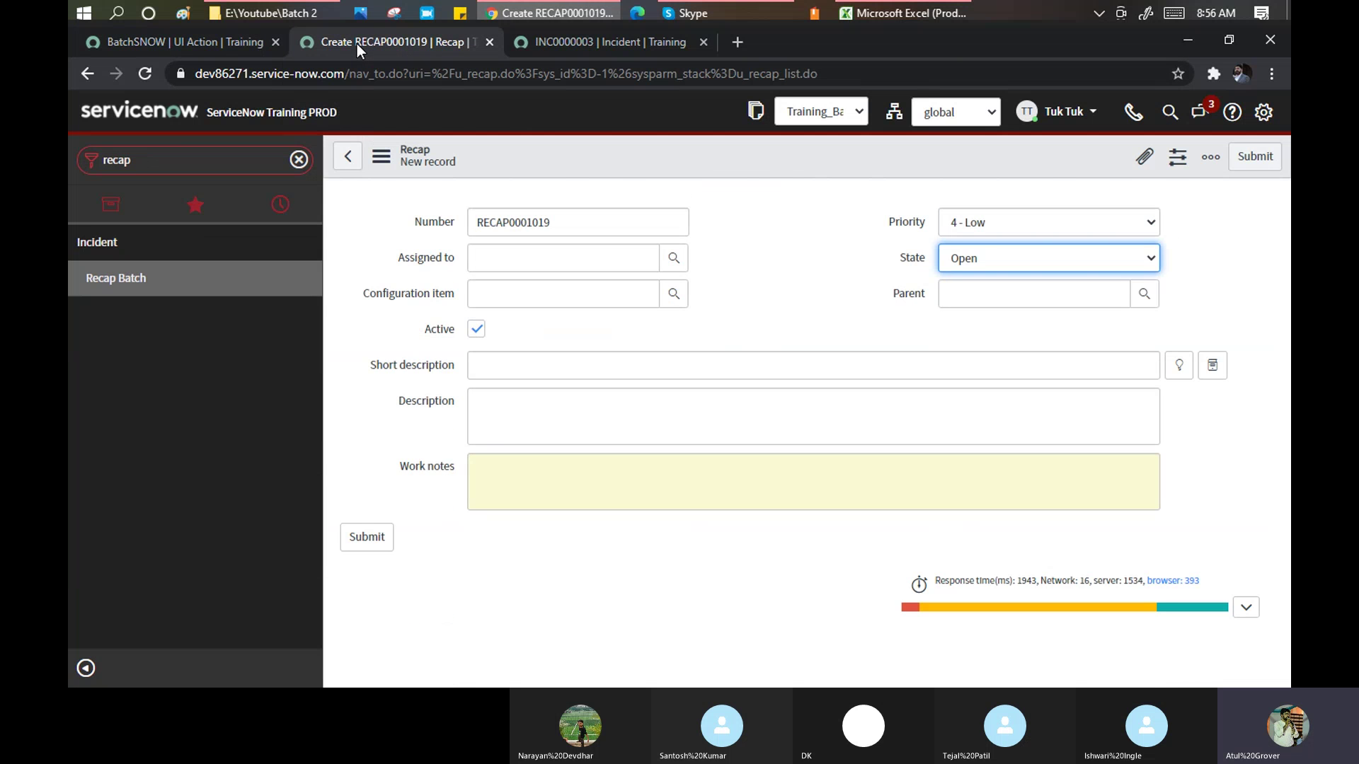
right_click(677, 156)
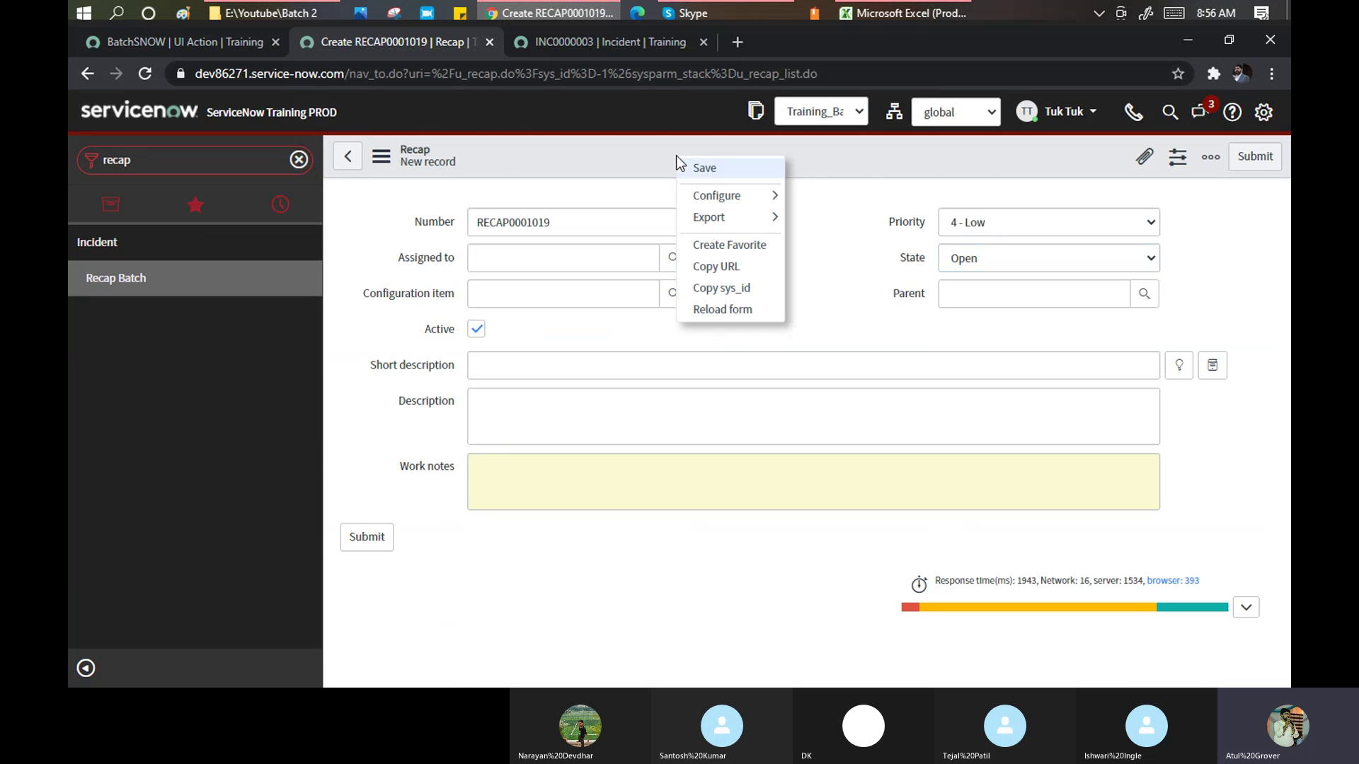
click(736, 311)
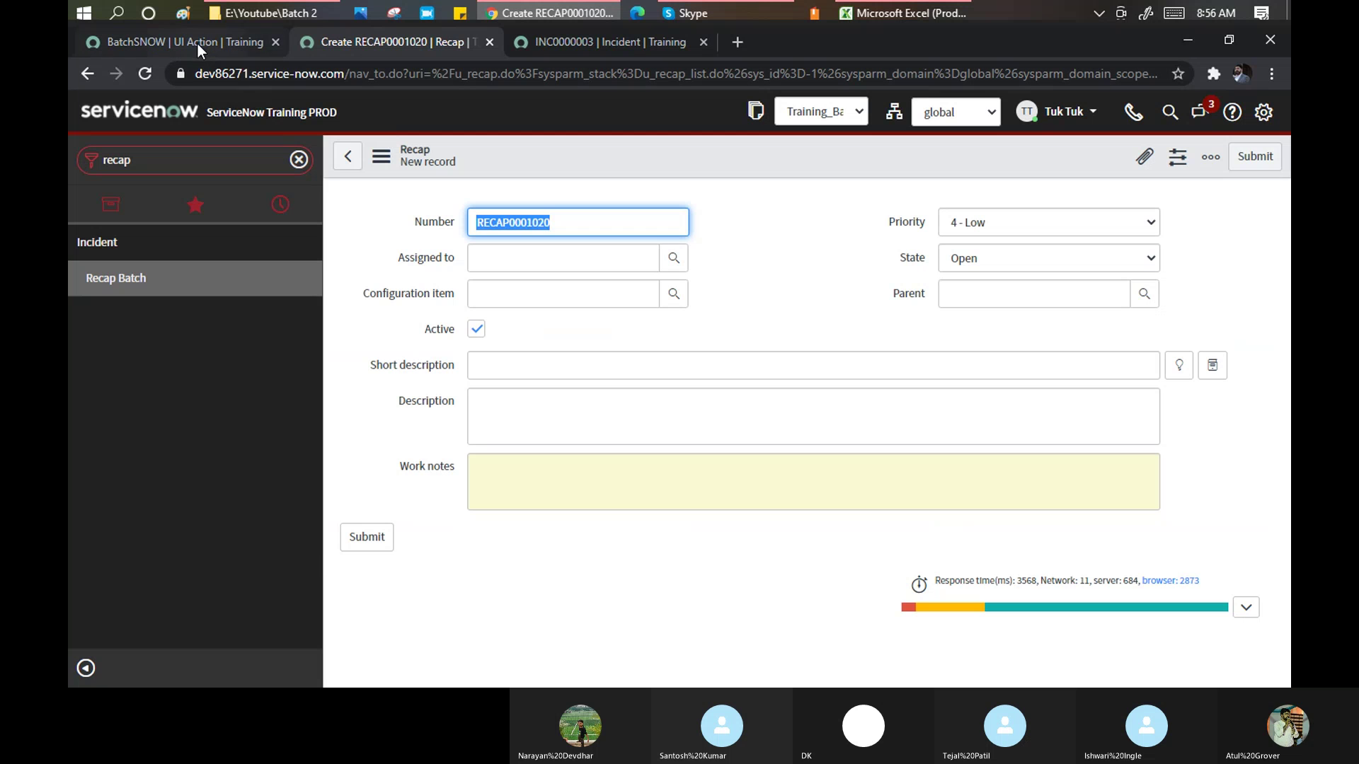
click(110, 278)
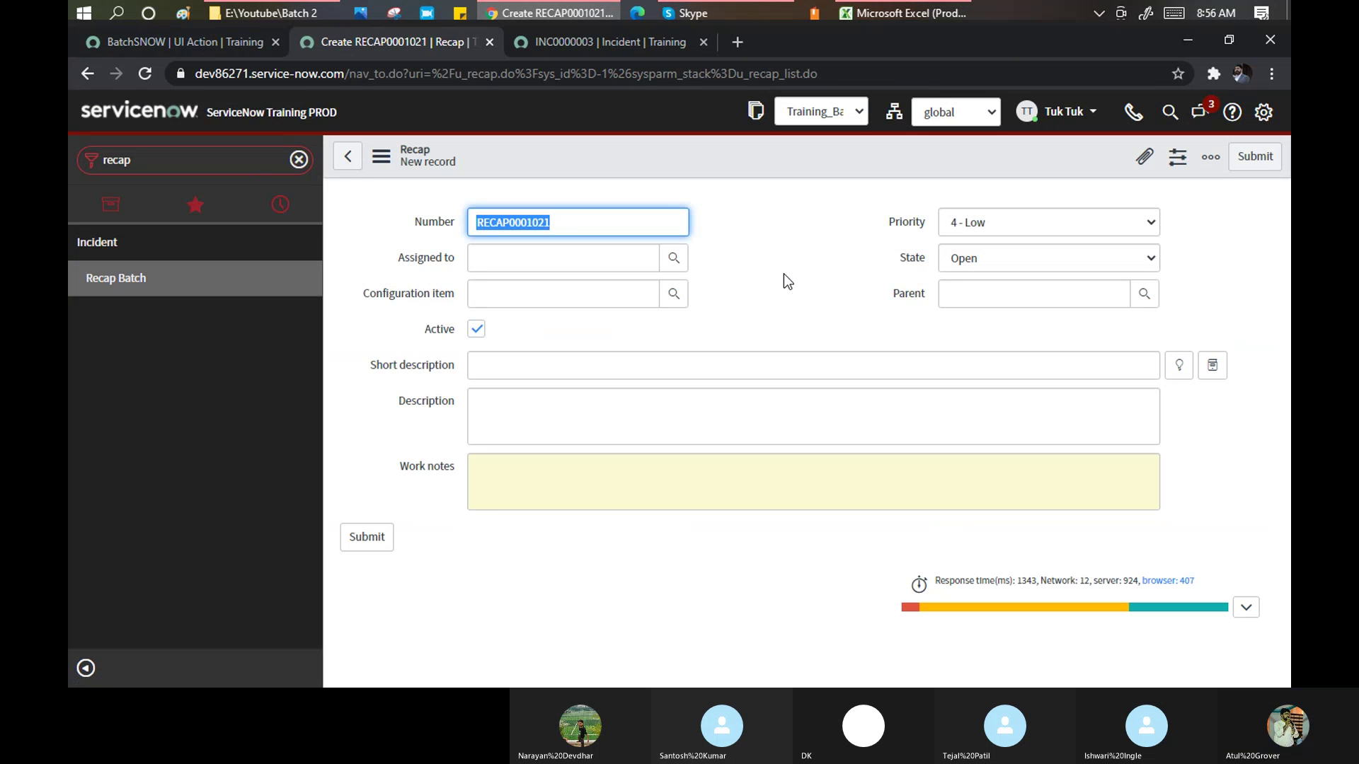
click(201, 48)
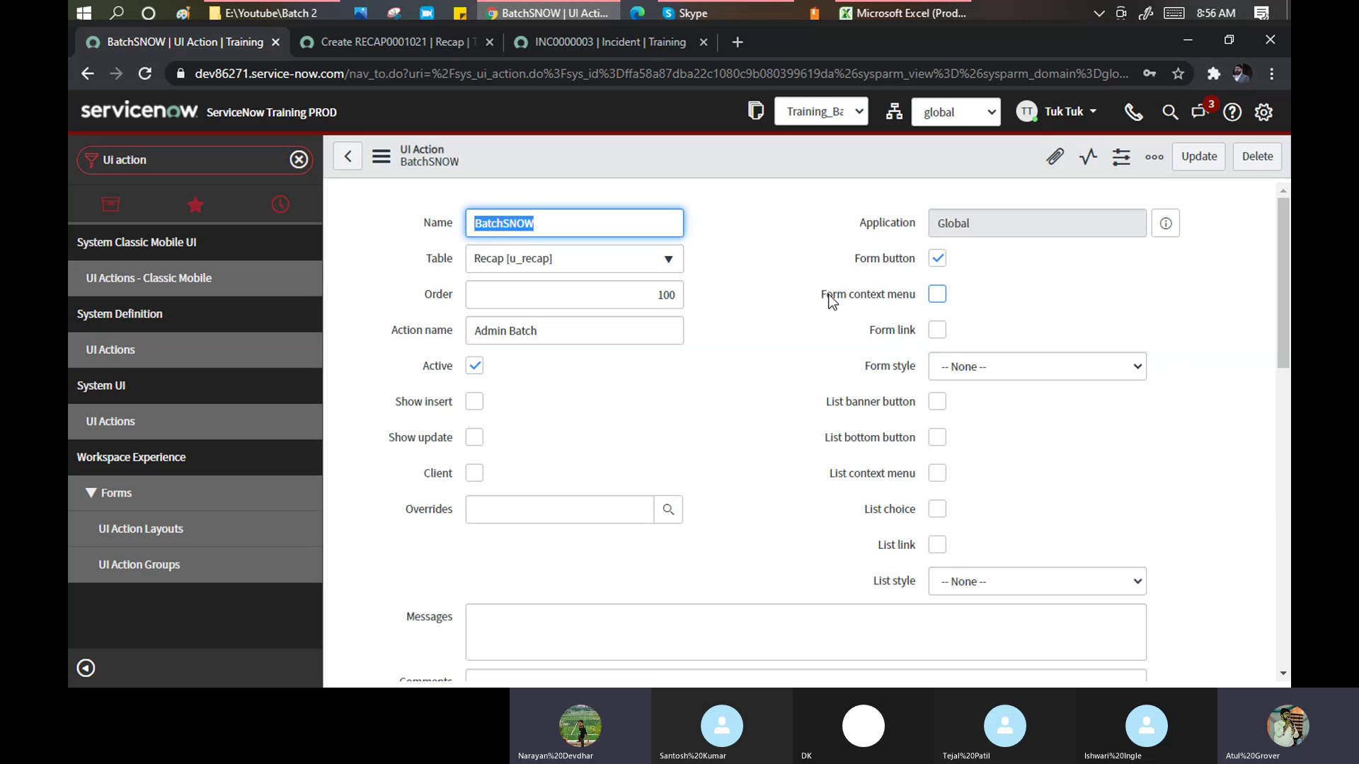
click(764, 219)
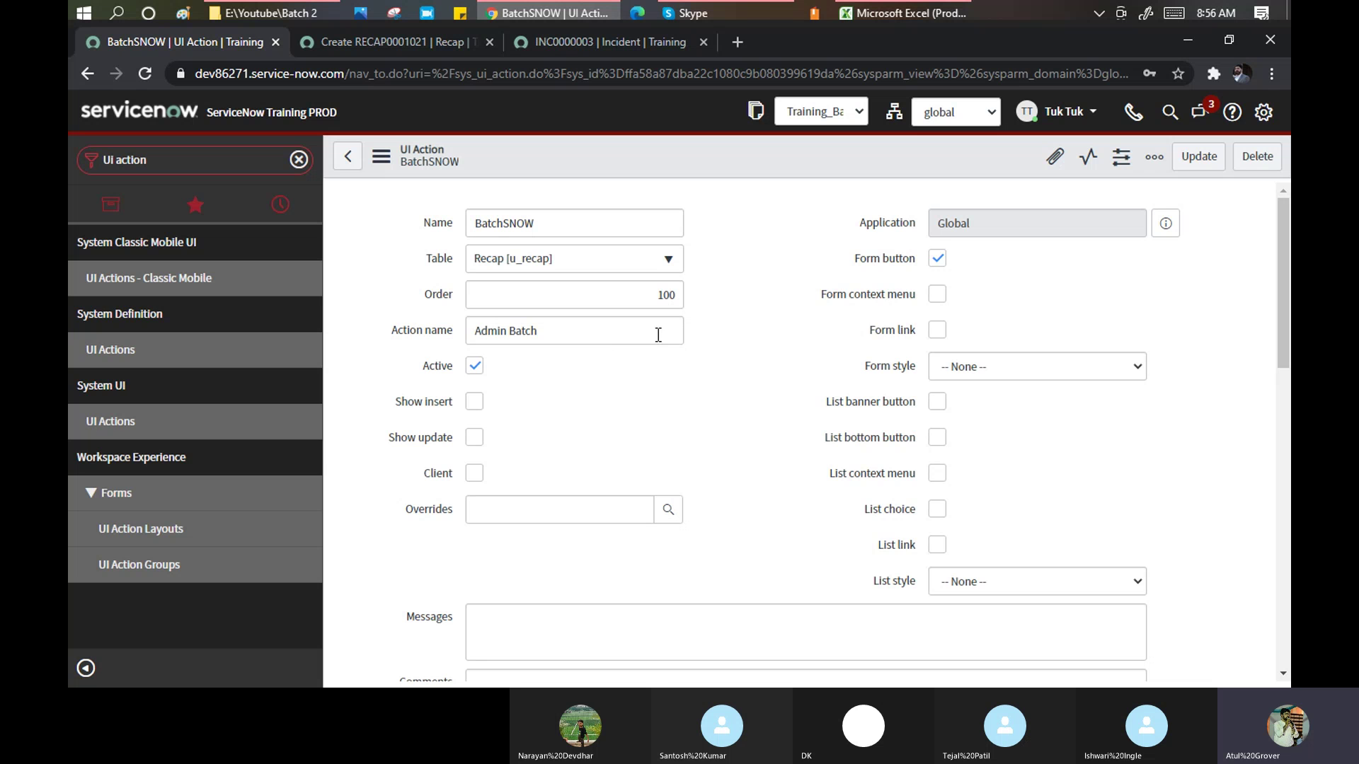
Open a fresh Recap record through the Recap Batch module and save it without leaving the form.
click(346, 44)
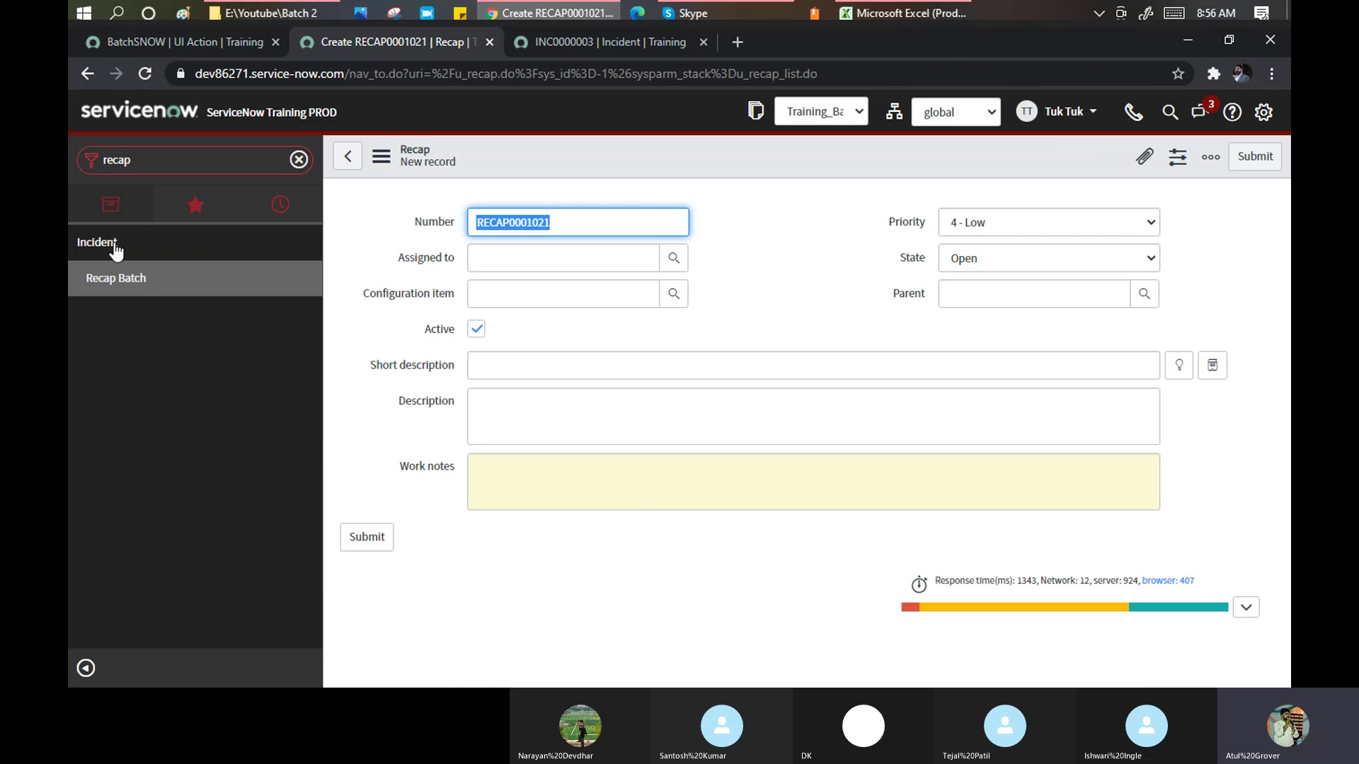
click(142, 277)
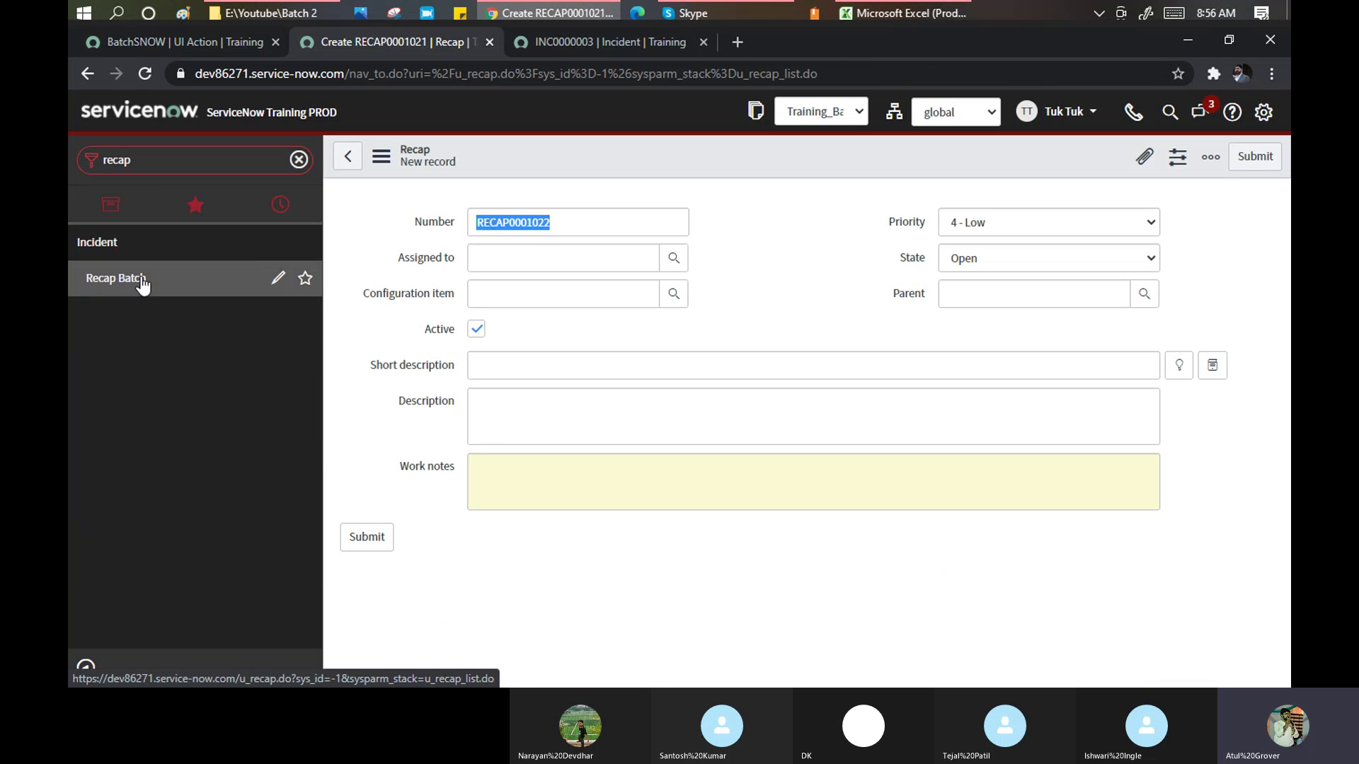
click(94, 280)
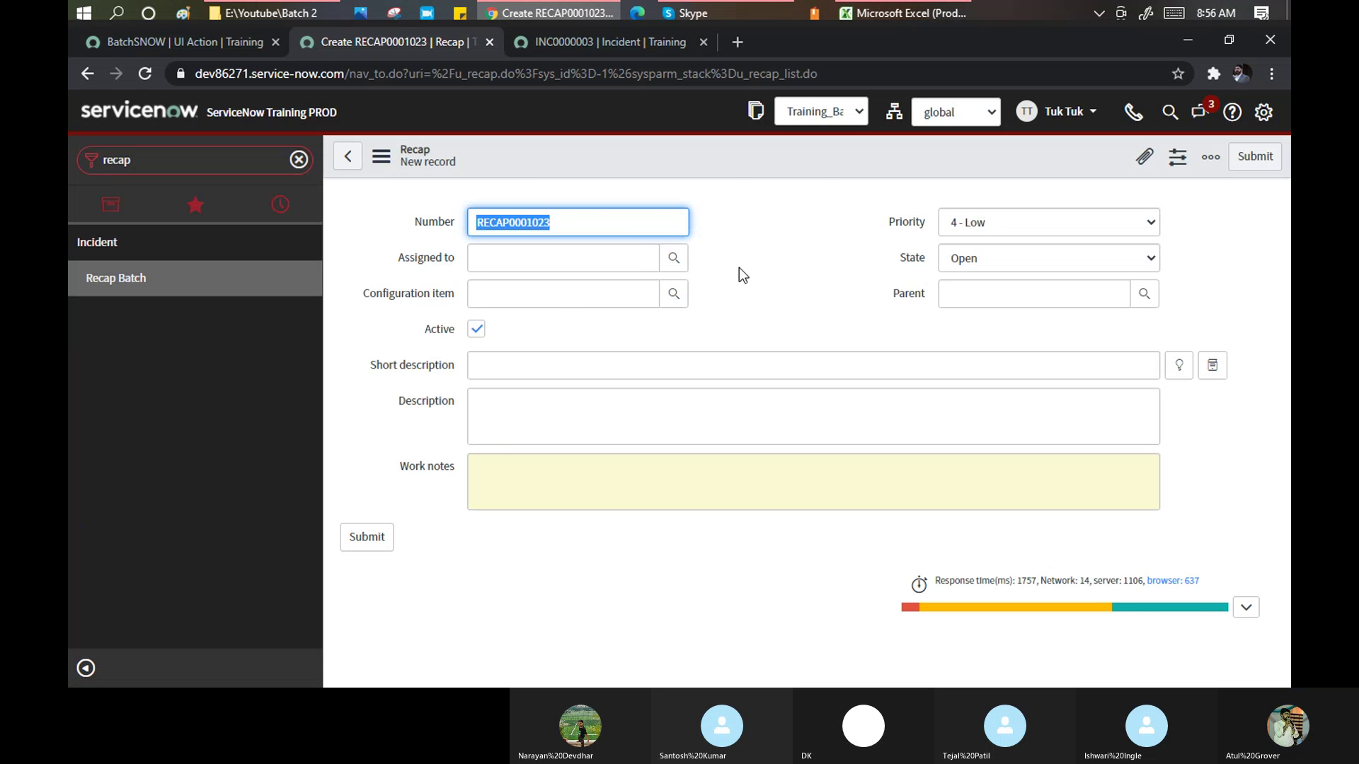
right_click(709, 155)
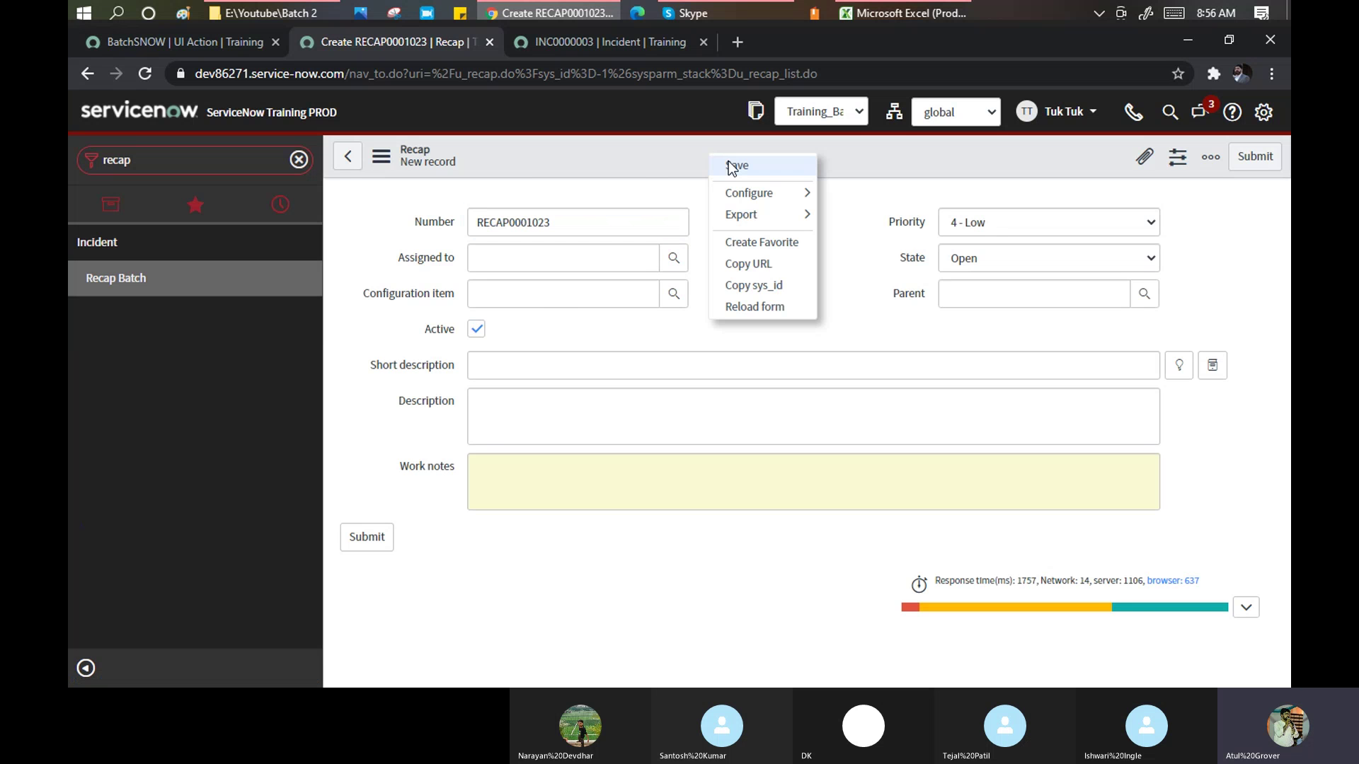
click(725, 163)
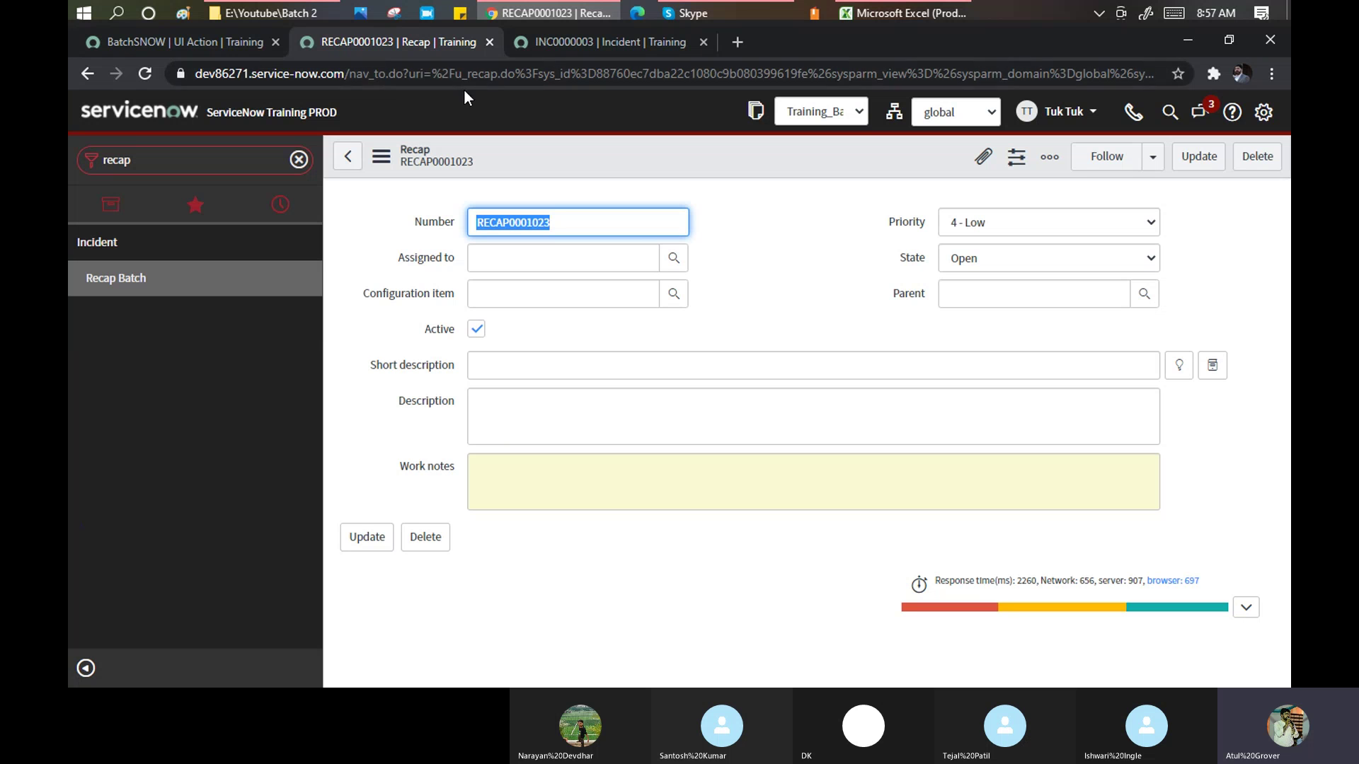
Compare the BatchSNOW display options with the context actions offered on the saved Recap record's header.
click(179, 44)
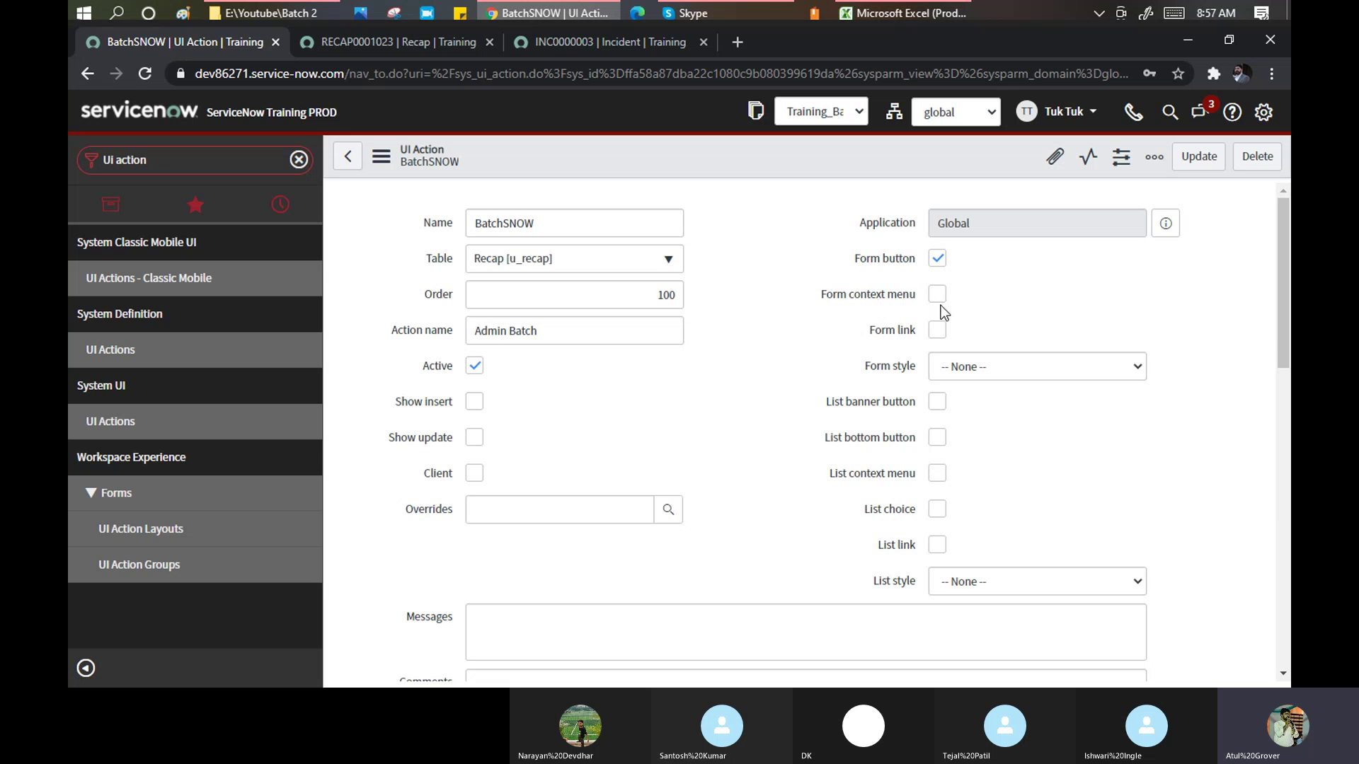
click(364, 42)
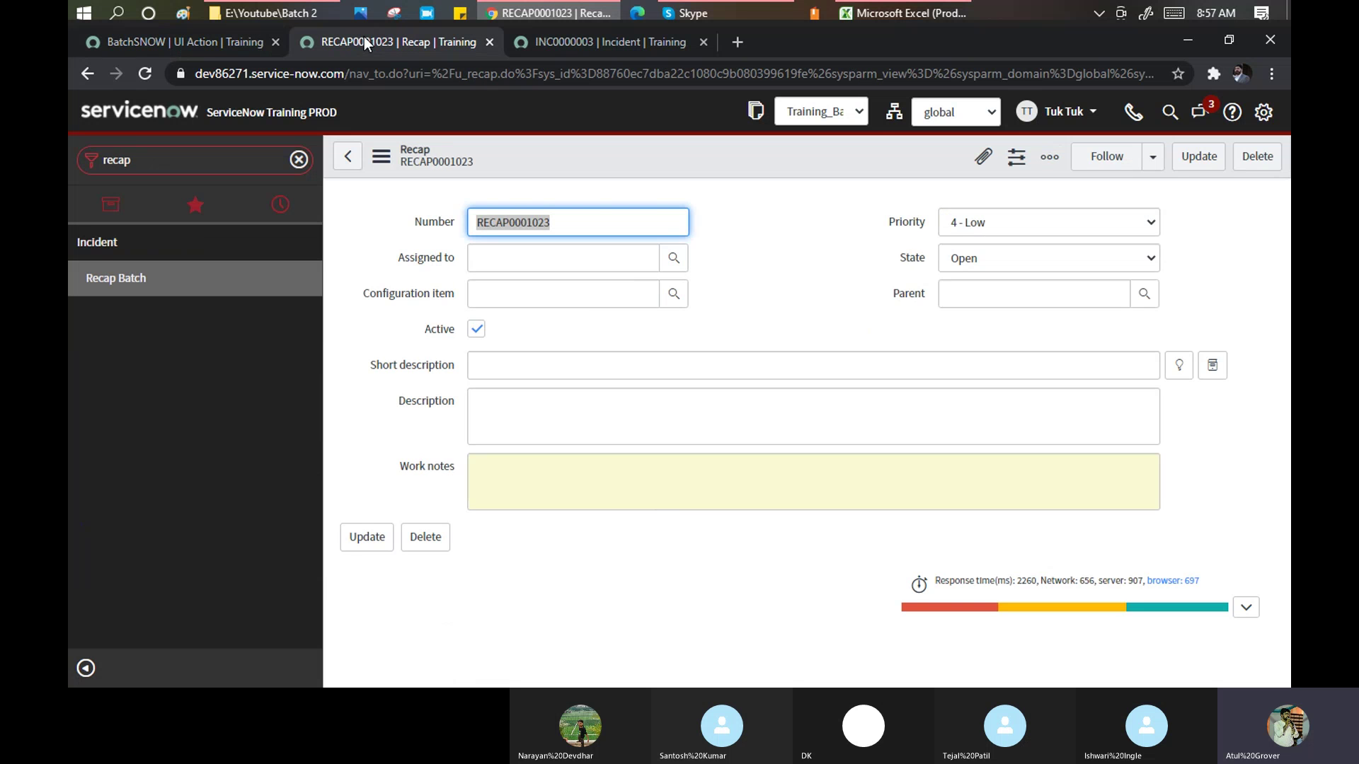
right_click(559, 149)
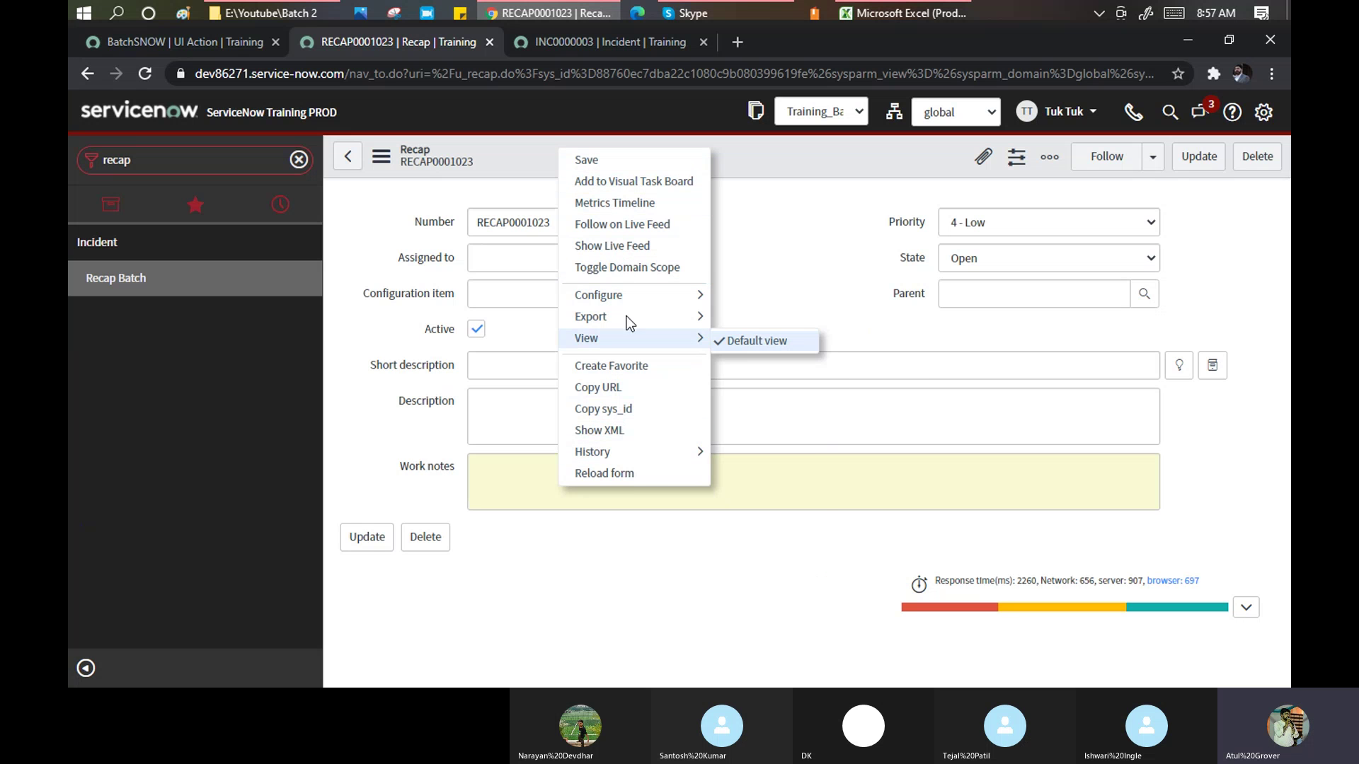
Enable Form context menu and Form link for the BatchSNOW UI action, and save it without leaving the form.
click(180, 41)
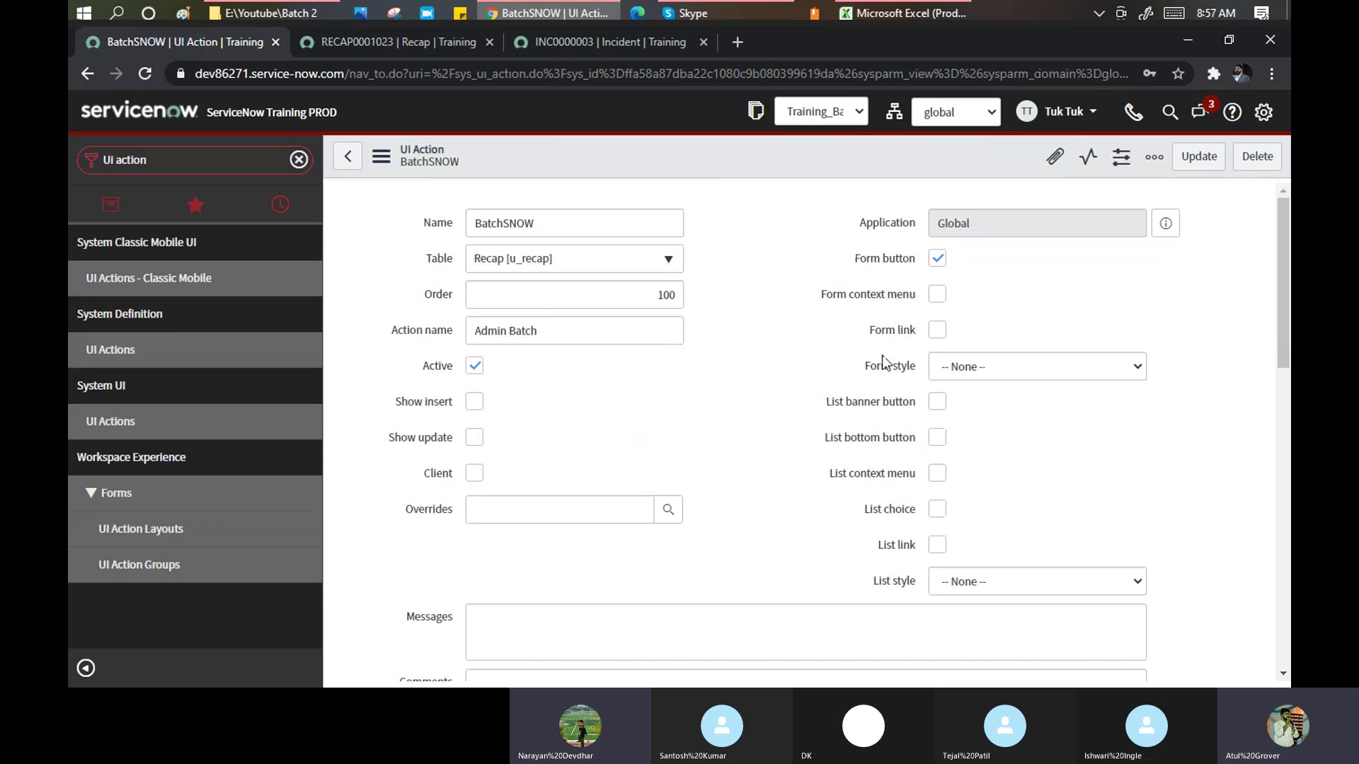
click(939, 298)
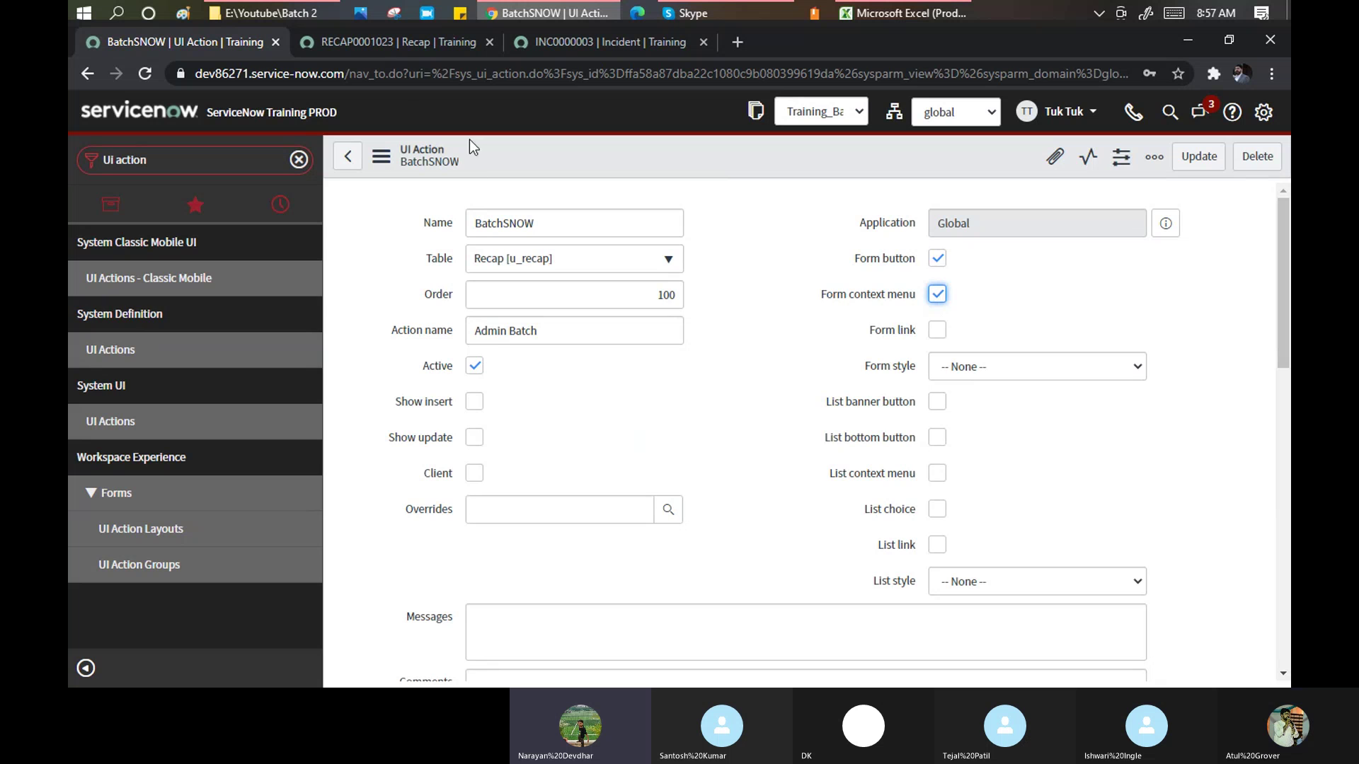
click(392, 41)
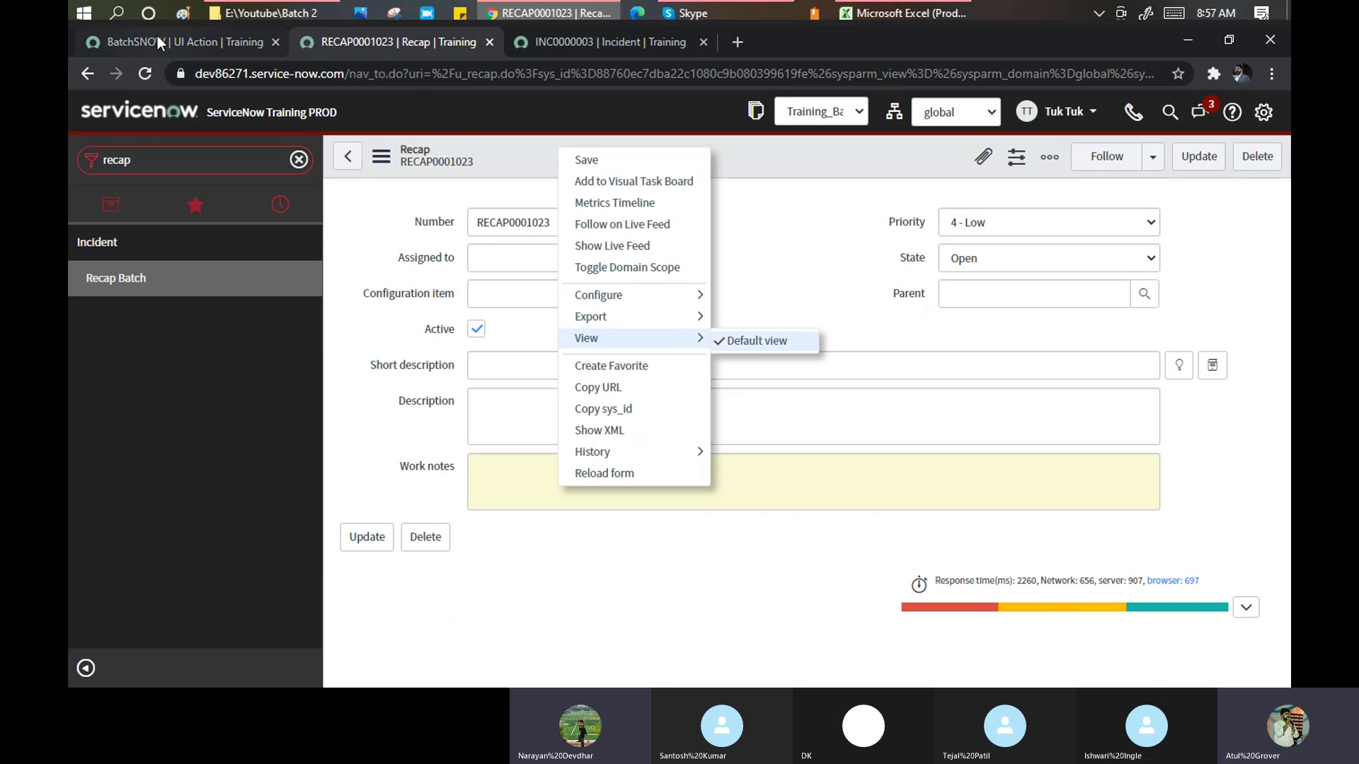
click(180, 42)
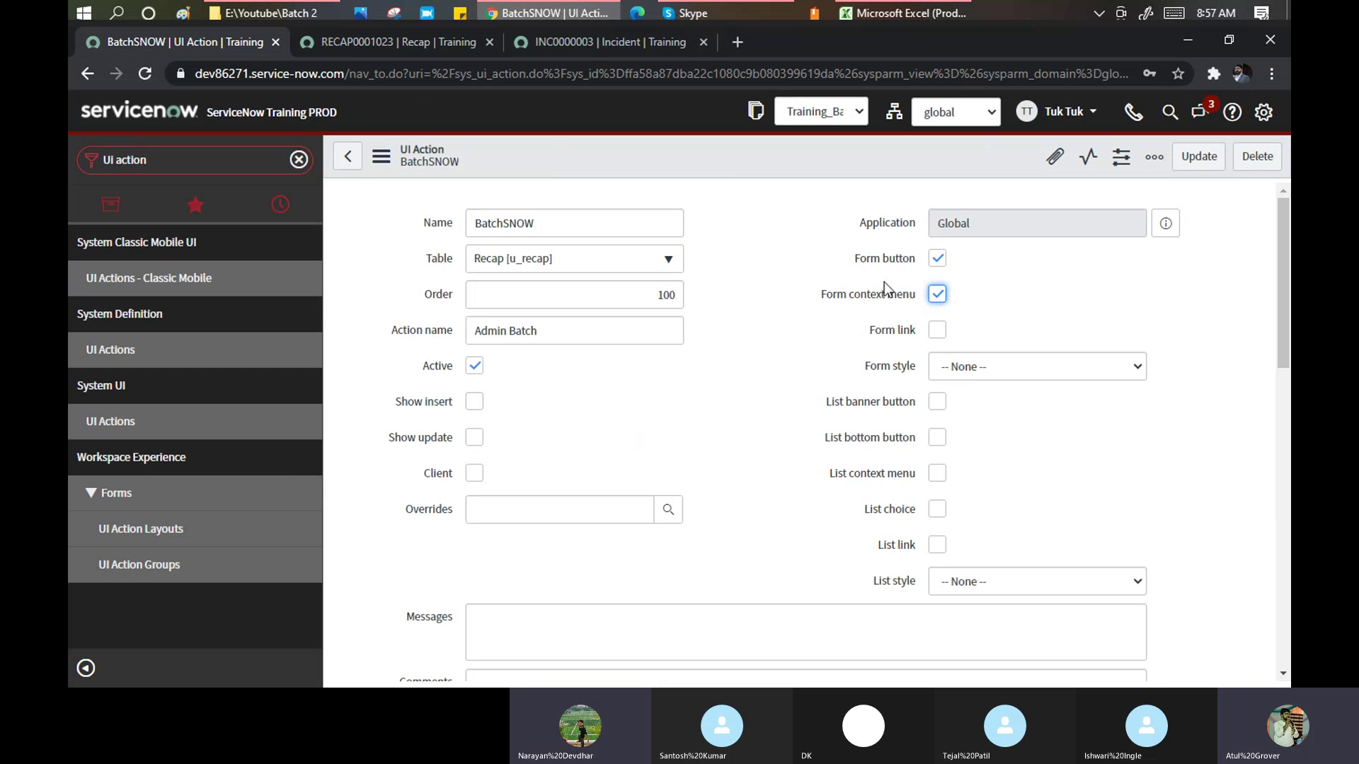
click(936, 331)
right_click(662, 146)
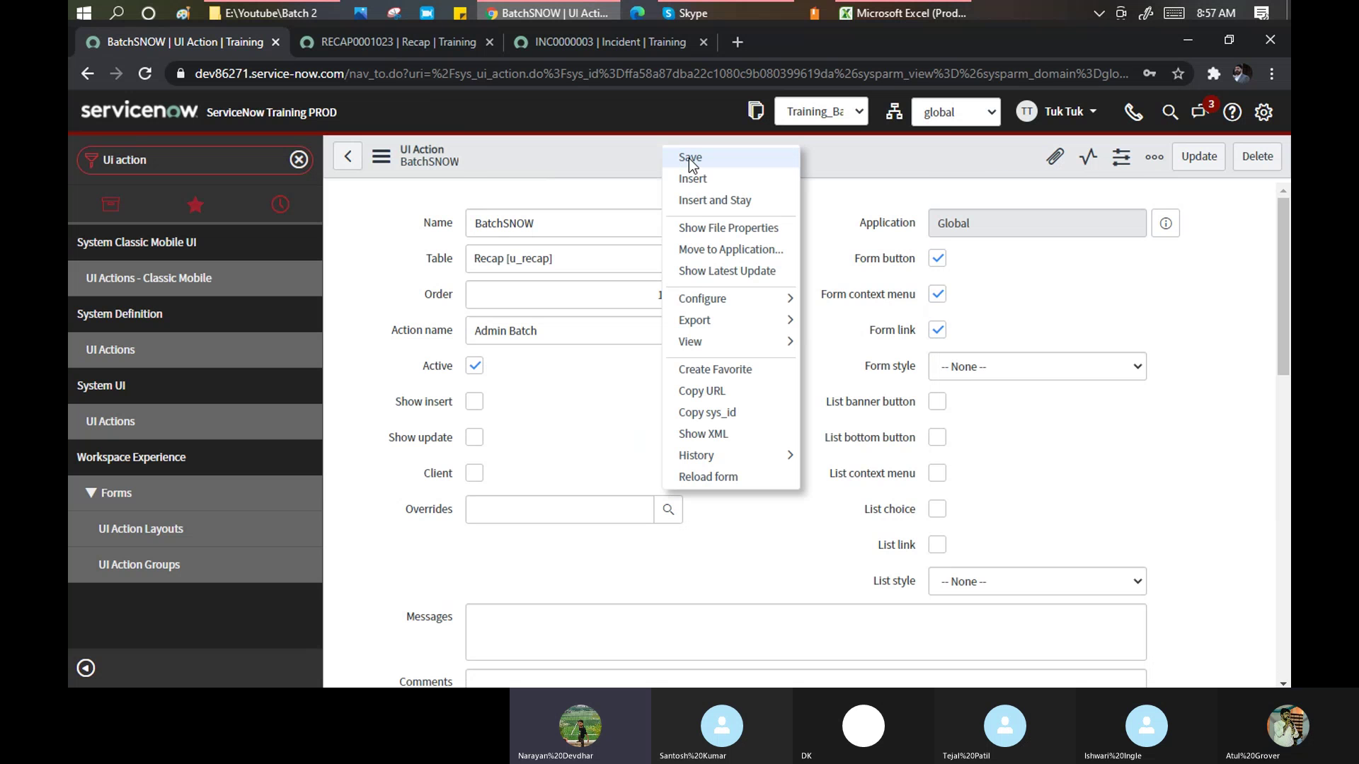
click(690, 157)
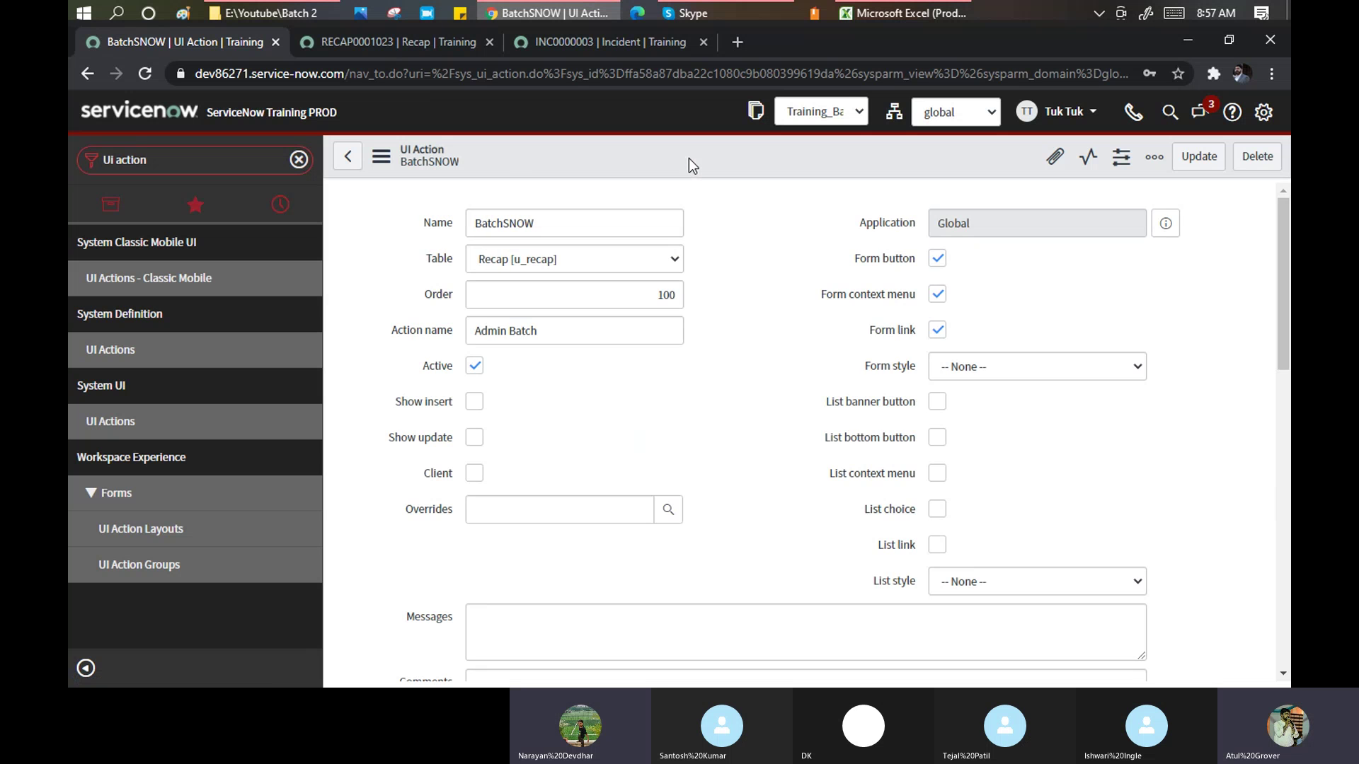
Reload the saved Recap record's form and inspect its header context actions for the BatchSNOW action.
click(358, 46)
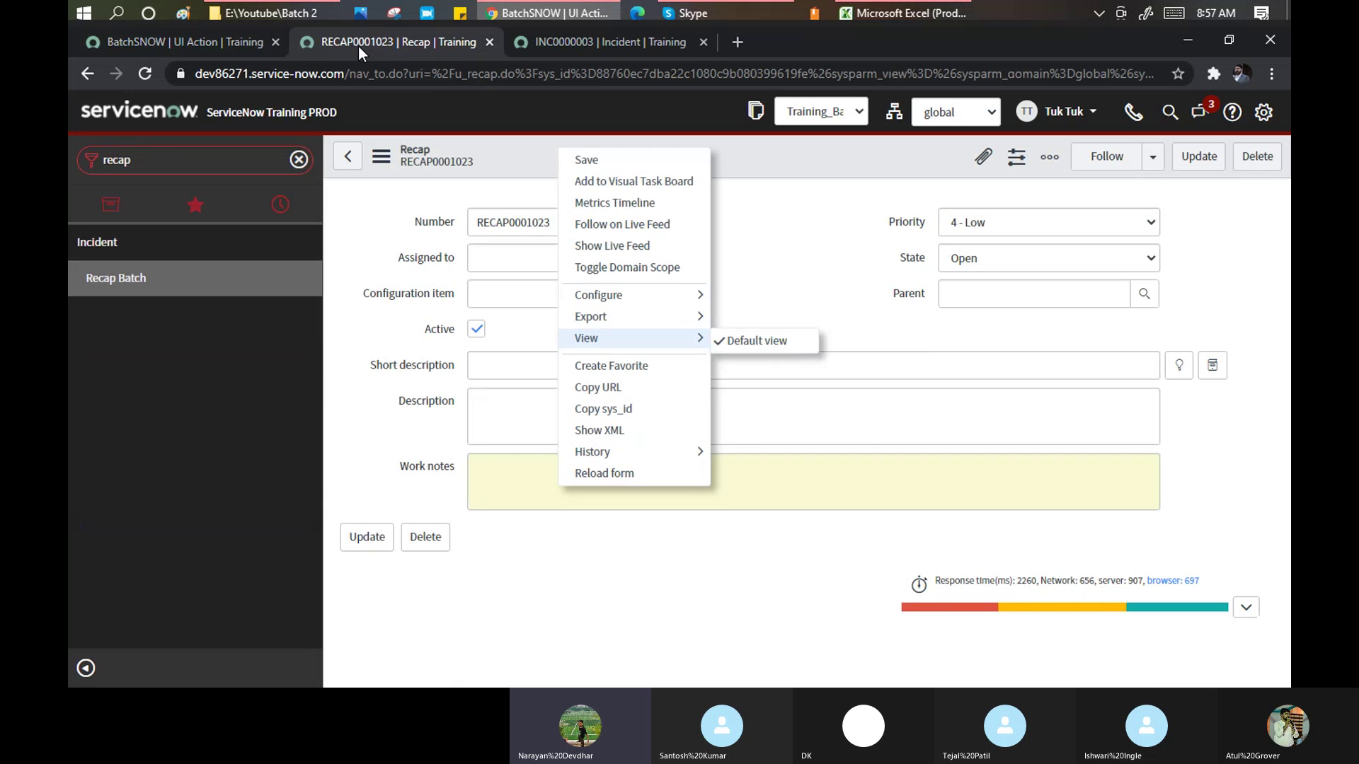
click(793, 224)
right_click(704, 159)
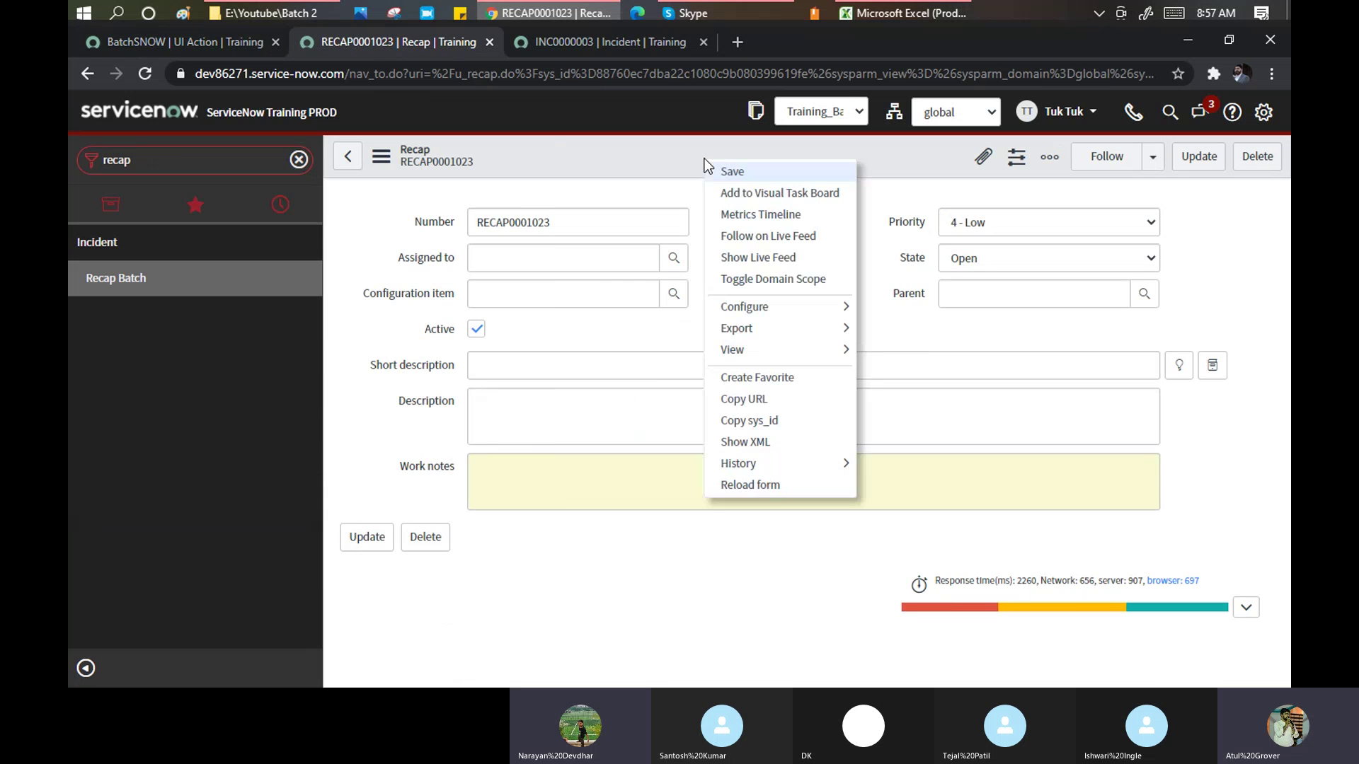
click(787, 485)
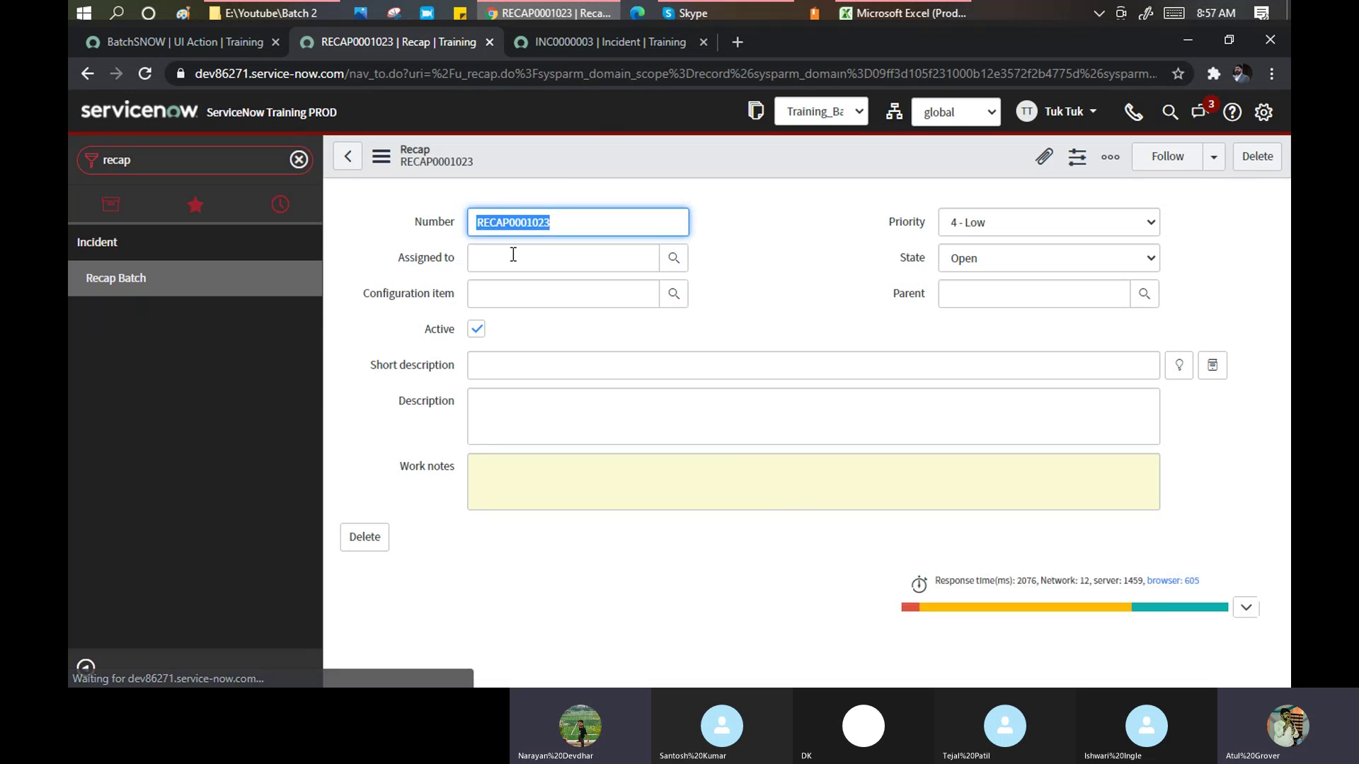
right_click(571, 154)
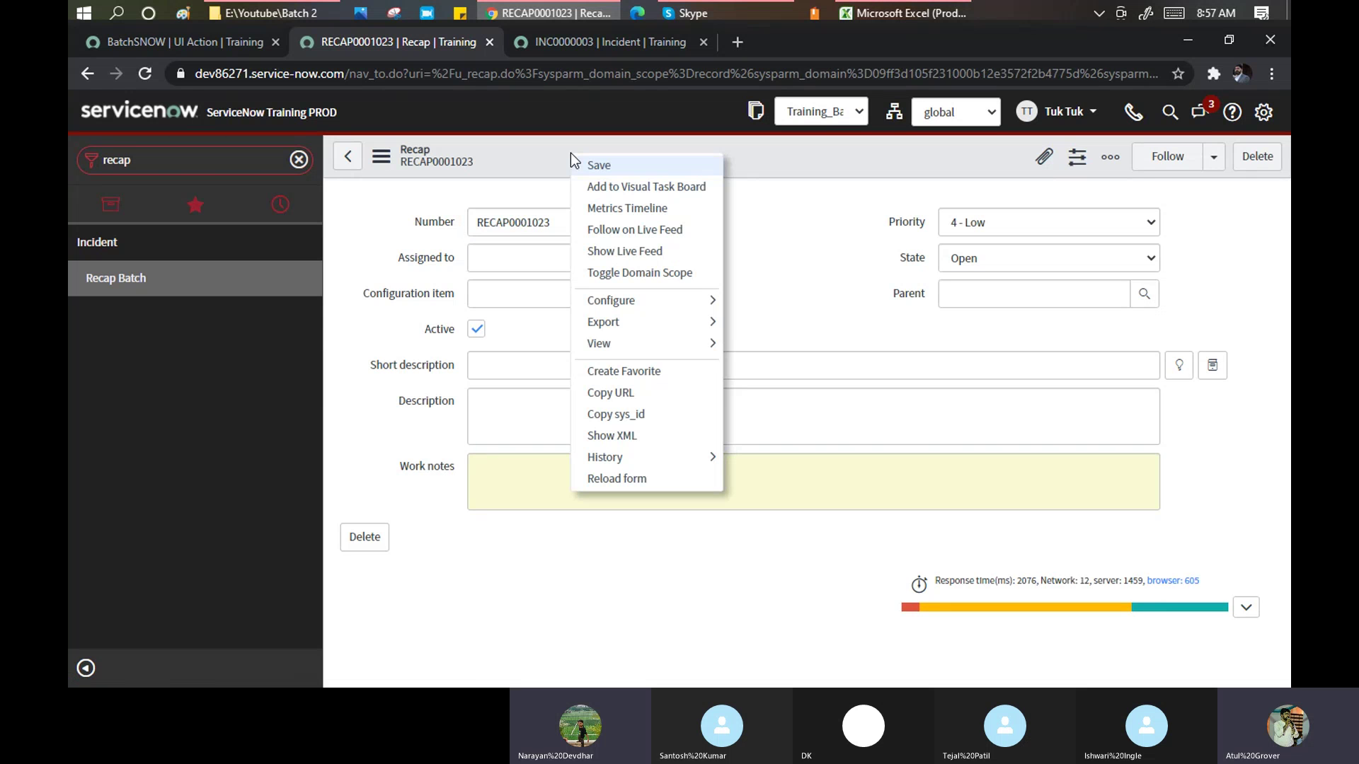
click(381, 157)
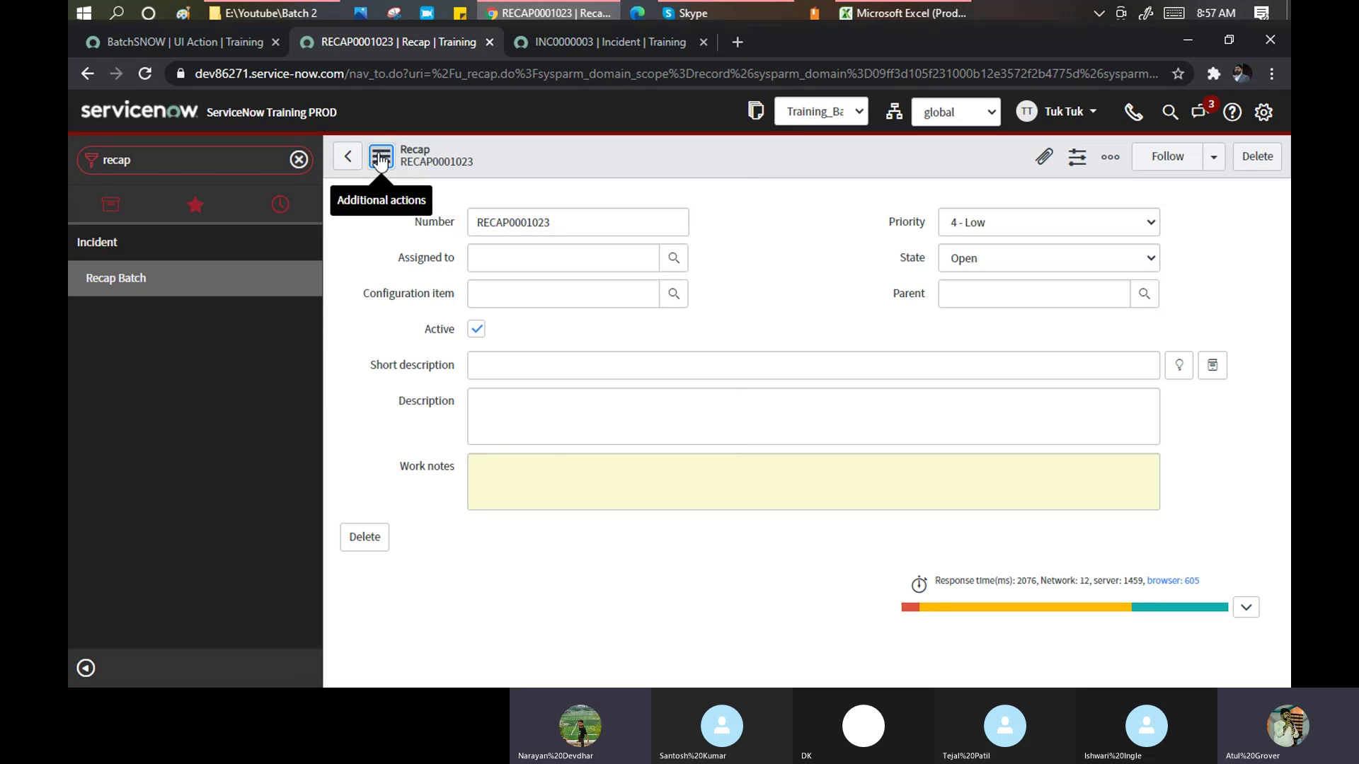
click(381, 157)
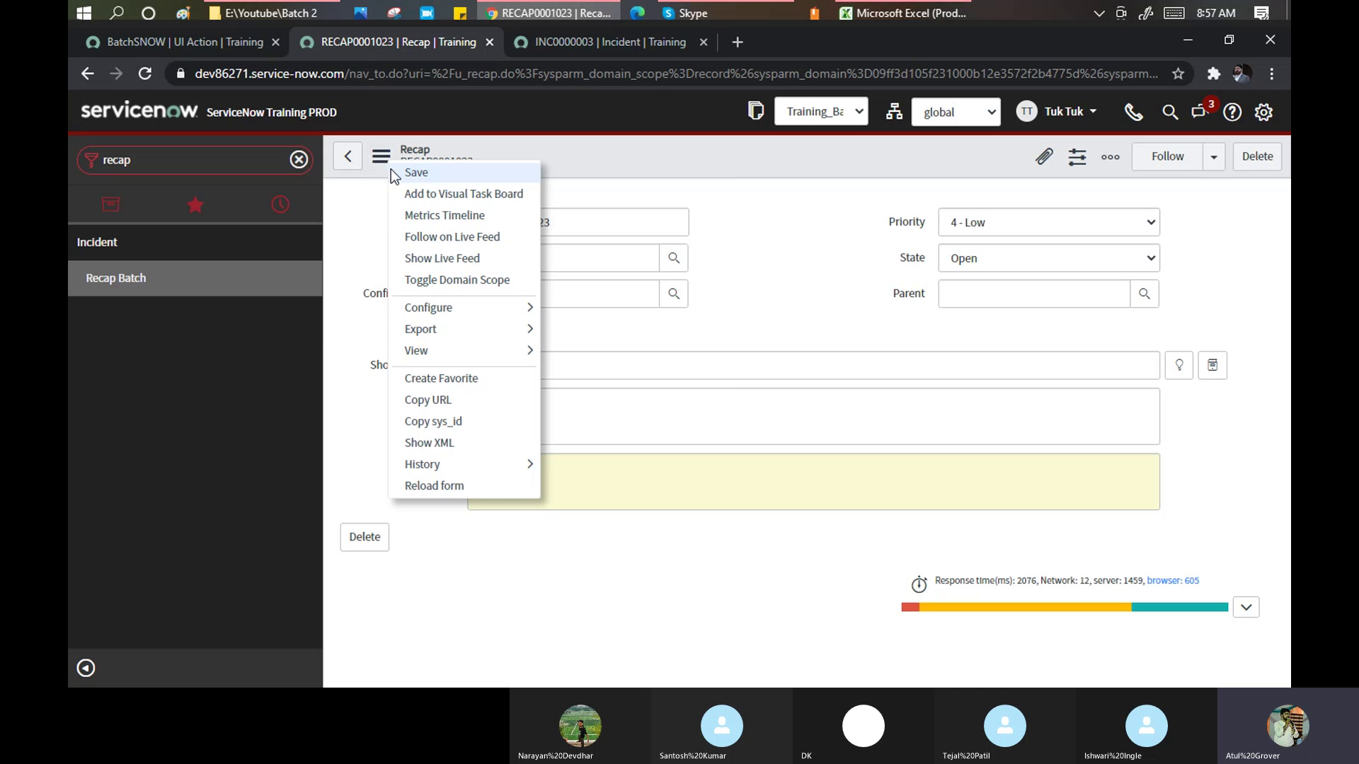
Open another new Recap record through the Recap Batch module, check its context actions, and save it without leaving the form.
click(108, 282)
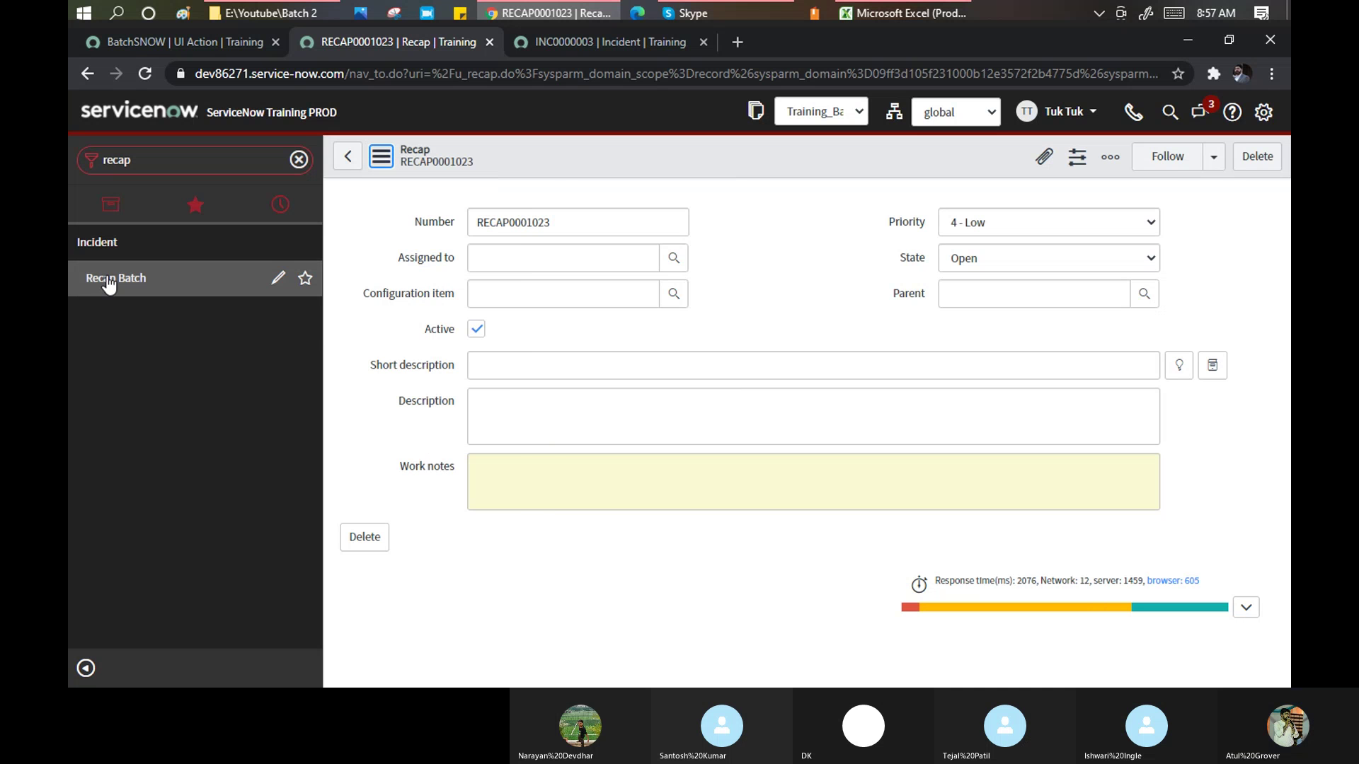
click(108, 278)
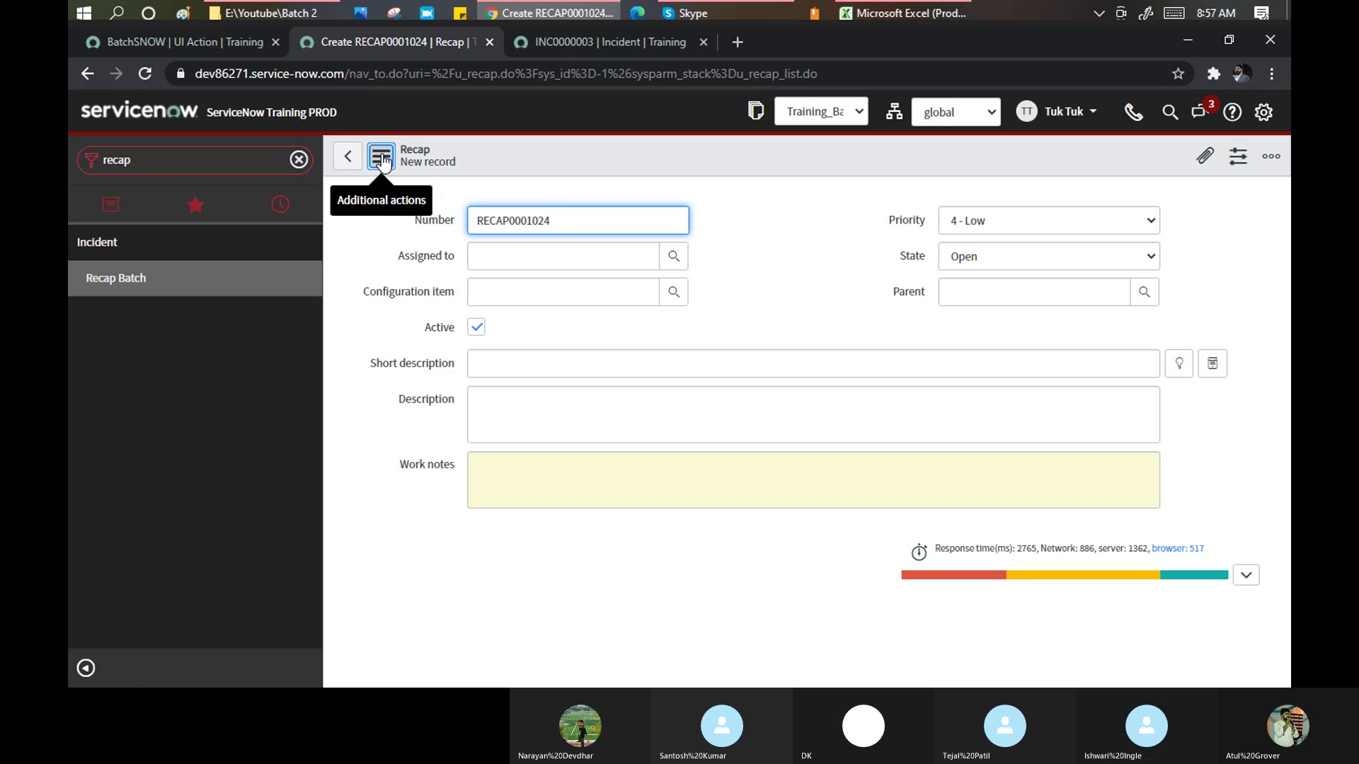
click(382, 157)
right_click(578, 162)
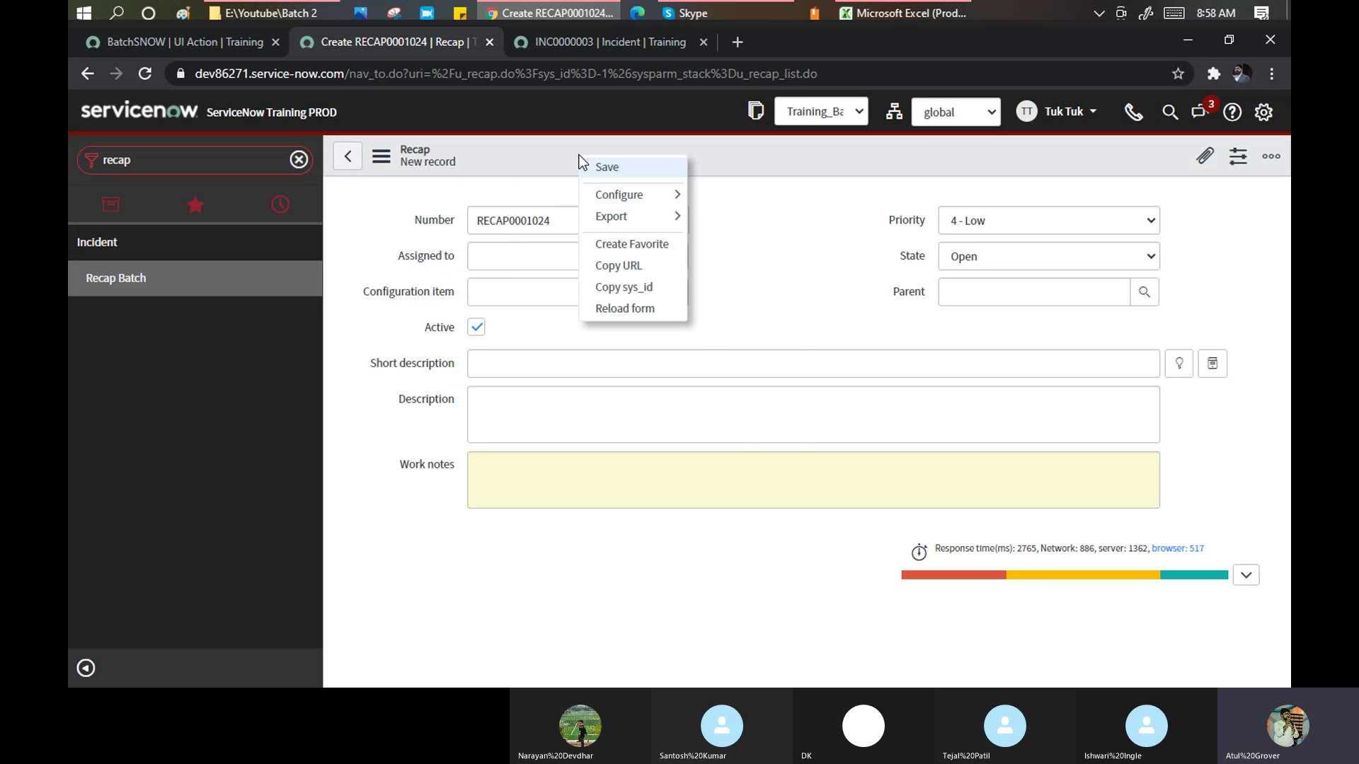
mouse_move(619, 195)
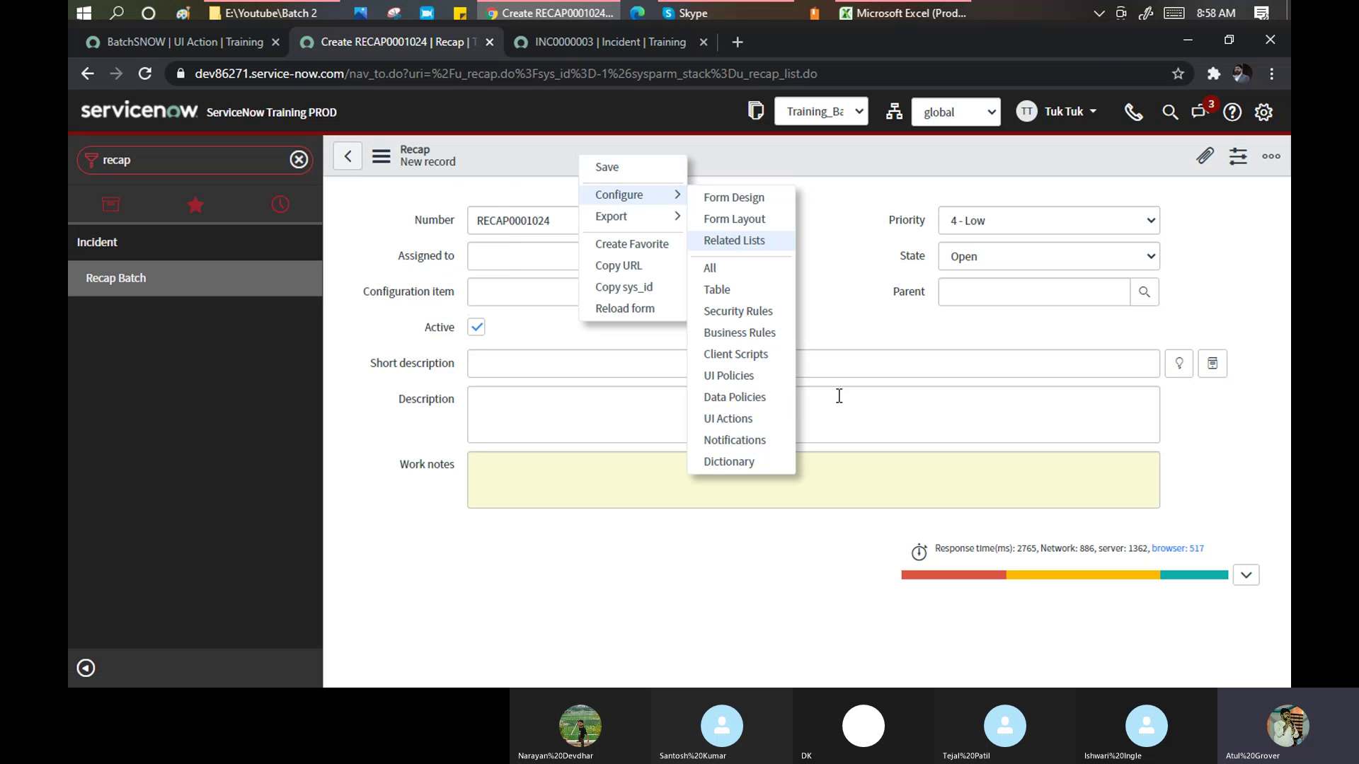
right_click(729, 150)
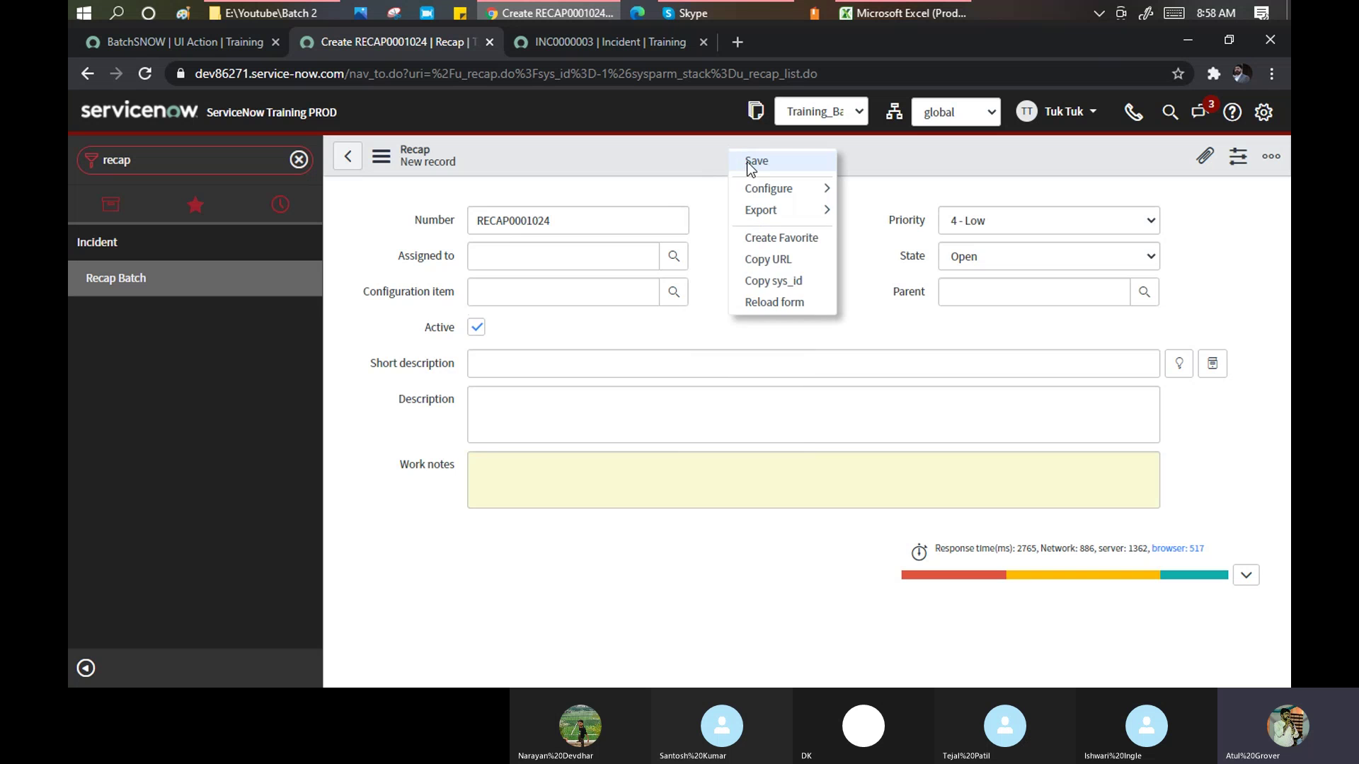
click(750, 163)
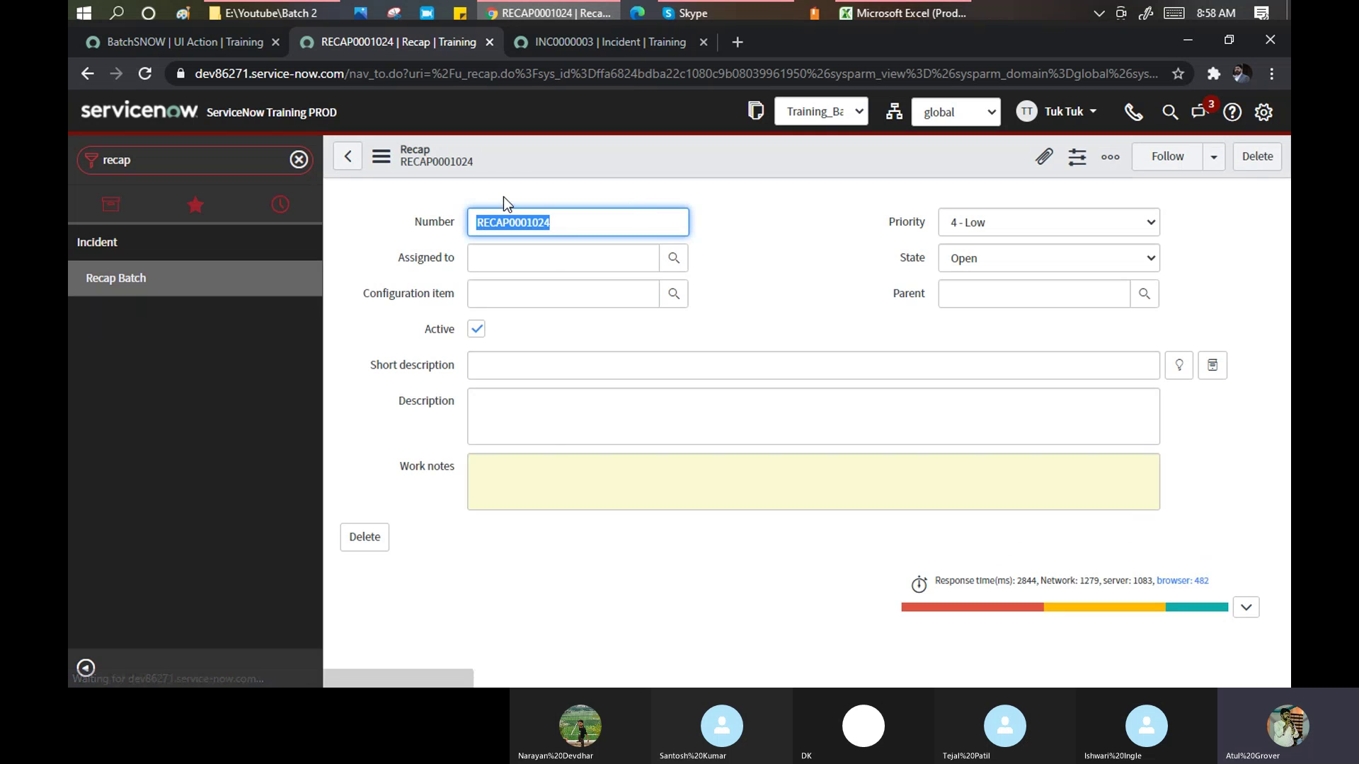
Inspect the newly saved Recap record's context actions and compare them with the BatchSNOW UI action's form settings.
click(381, 157)
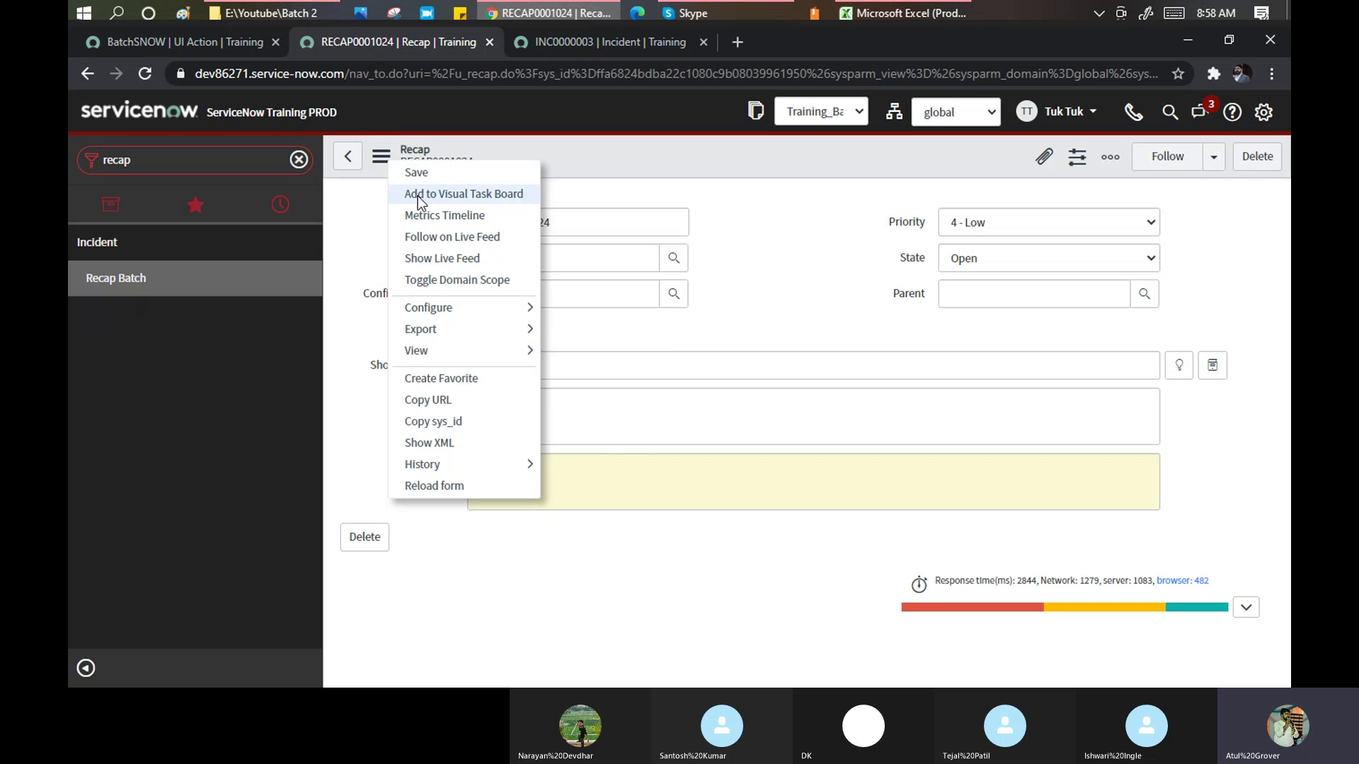
click(651, 140)
right_click(667, 154)
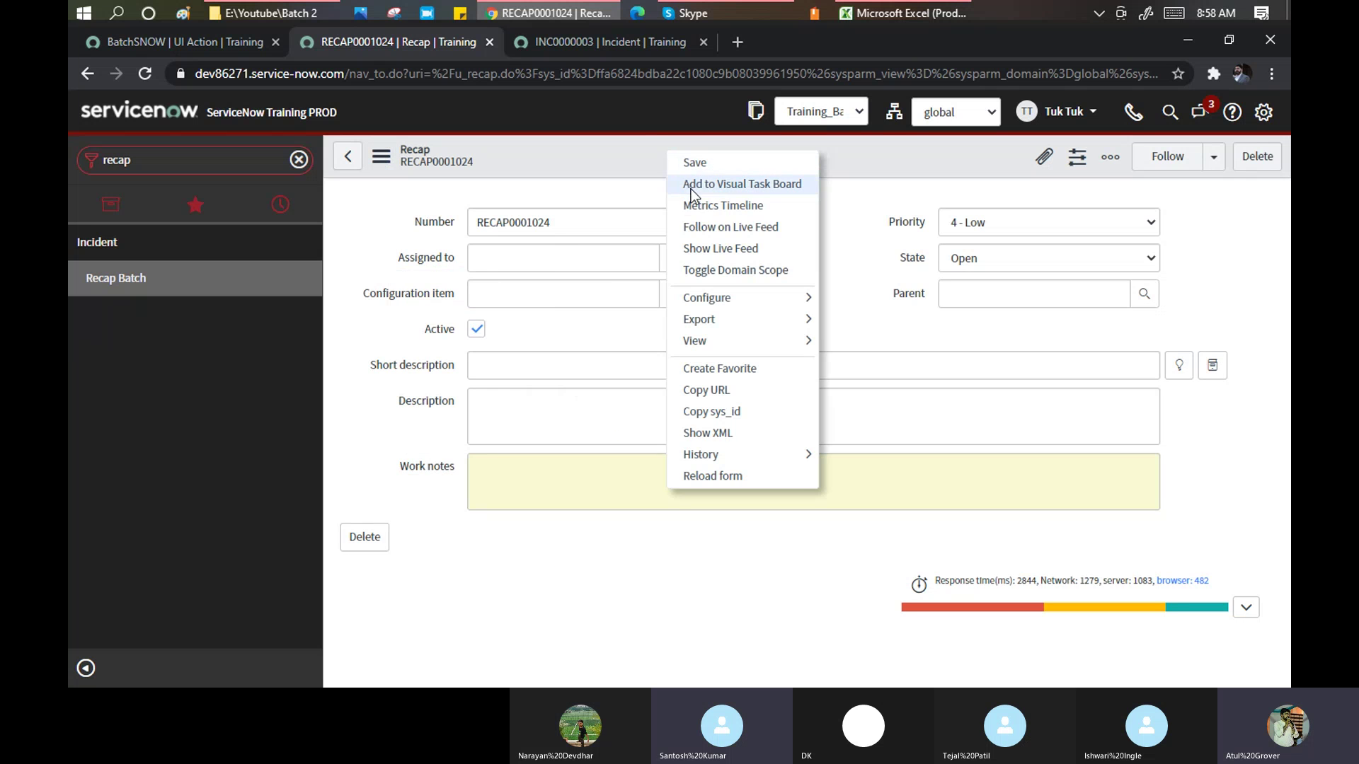
click(843, 216)
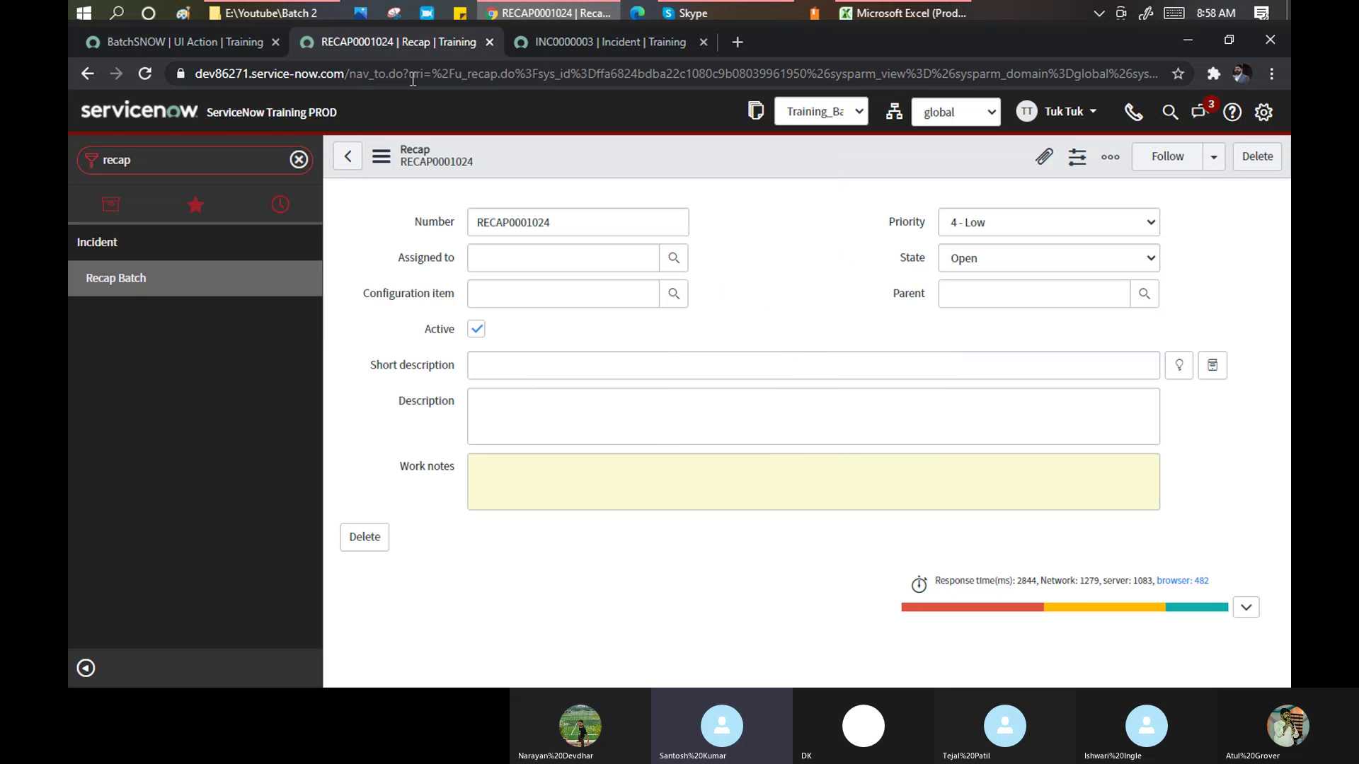
click(206, 42)
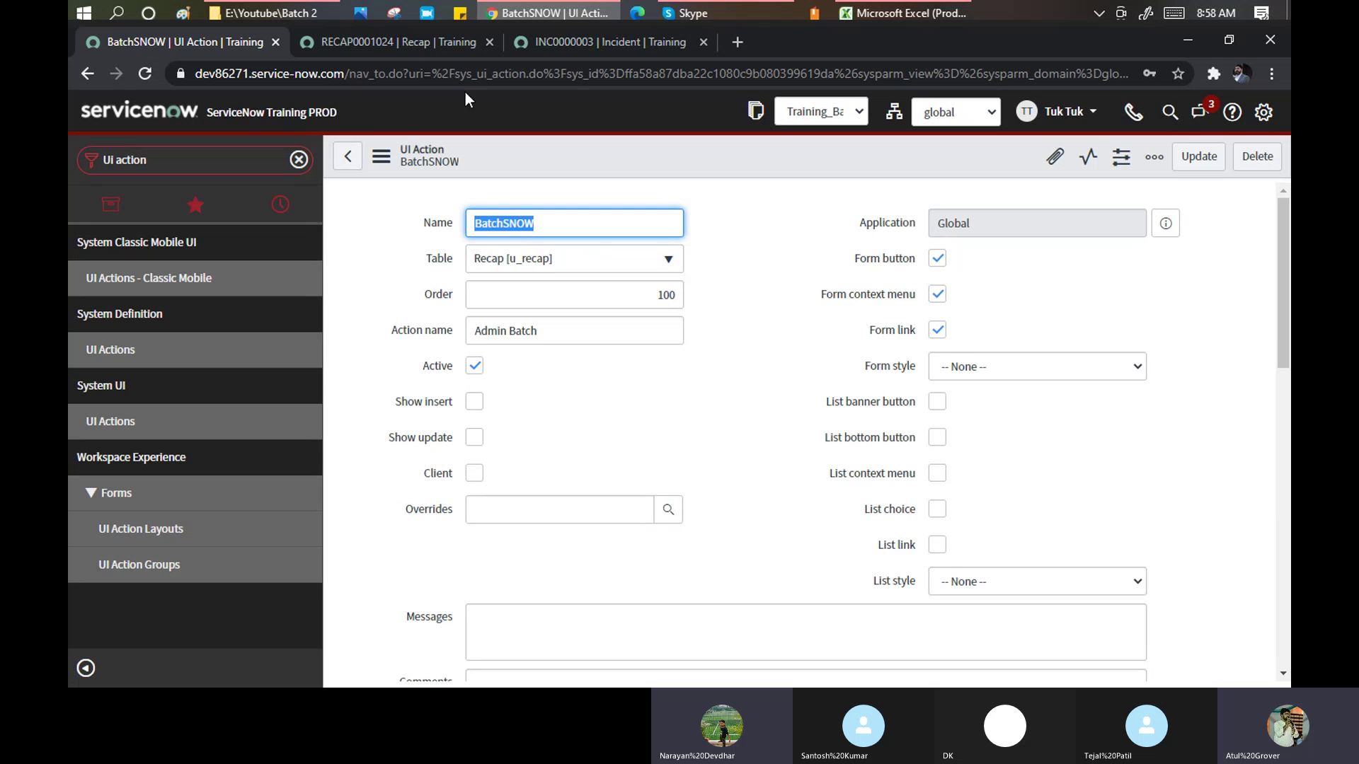
click(422, 44)
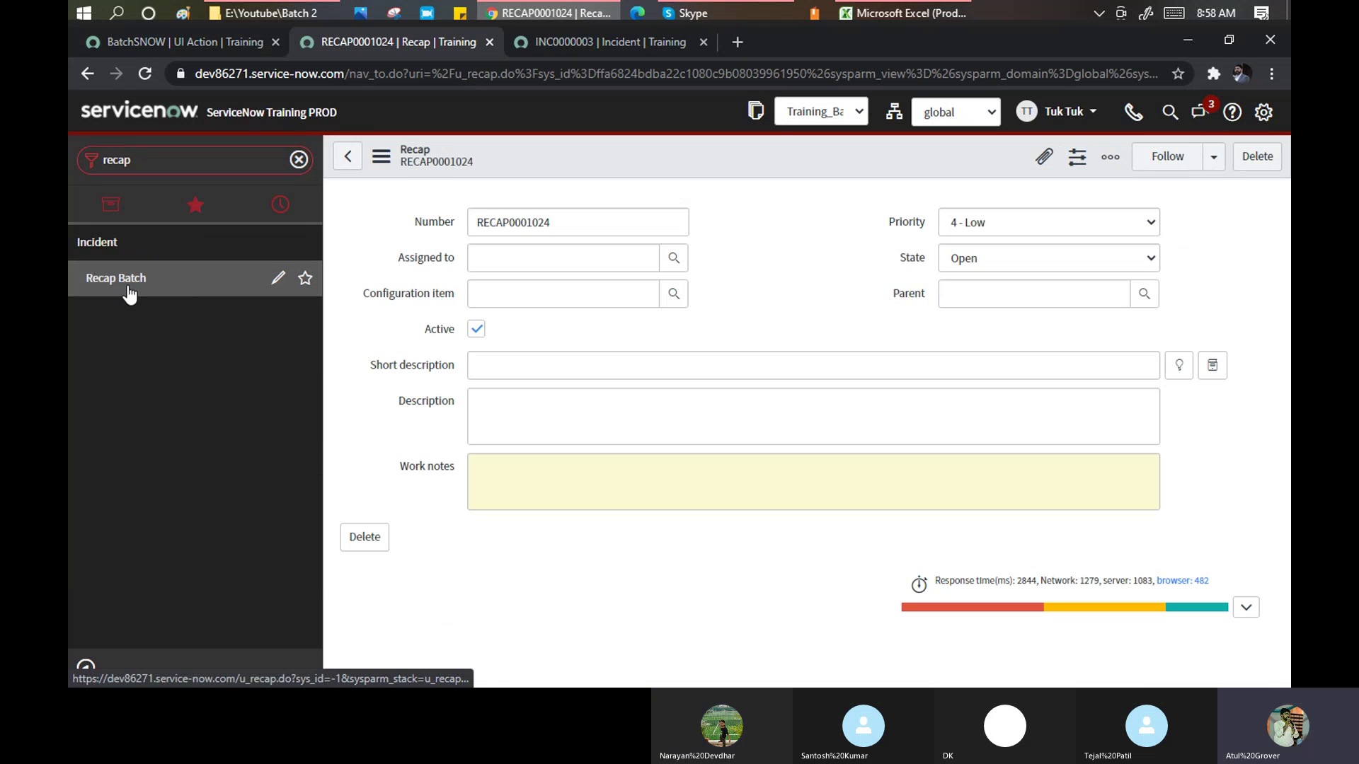
Open the Recap Batch module's configuration record, reviewing the BatchSNOW Form style choices while it loads.
click(280, 280)
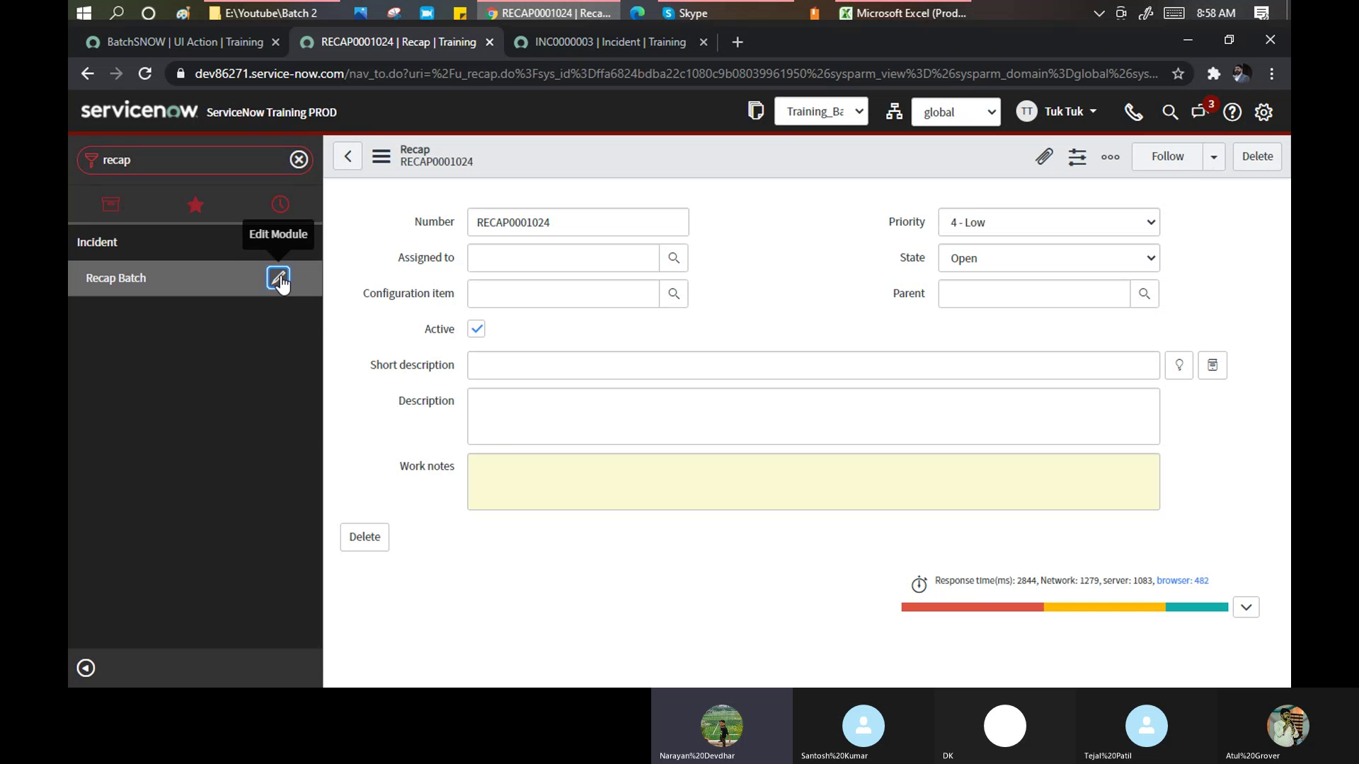
click(201, 51)
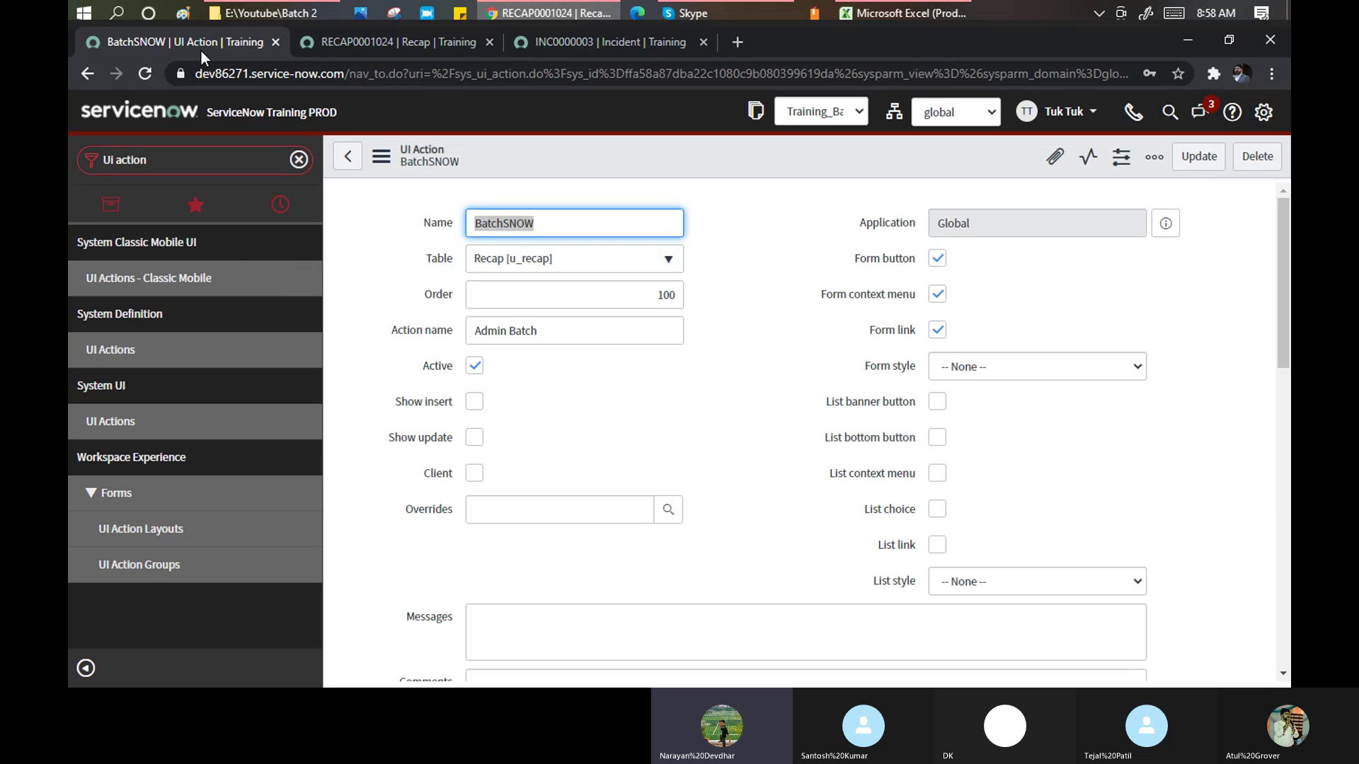
click(989, 369)
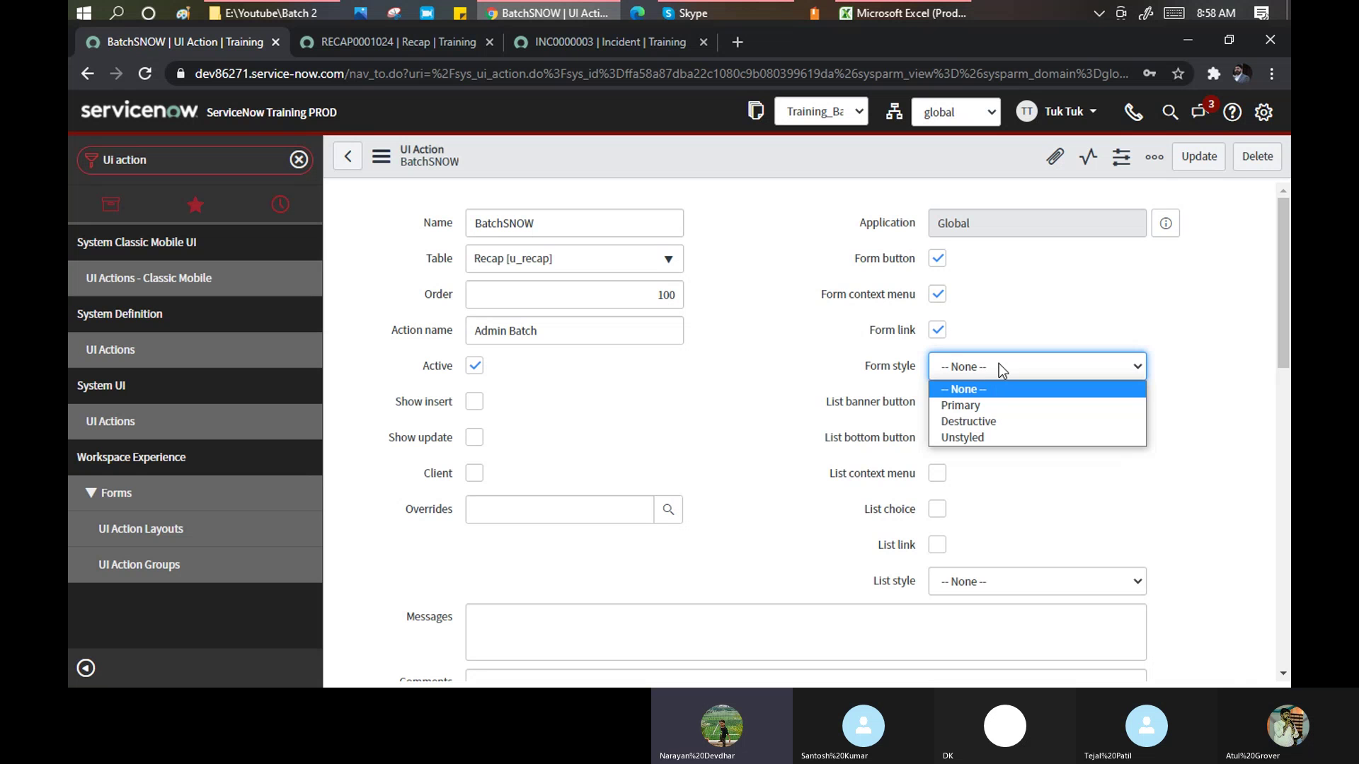
click(757, 295)
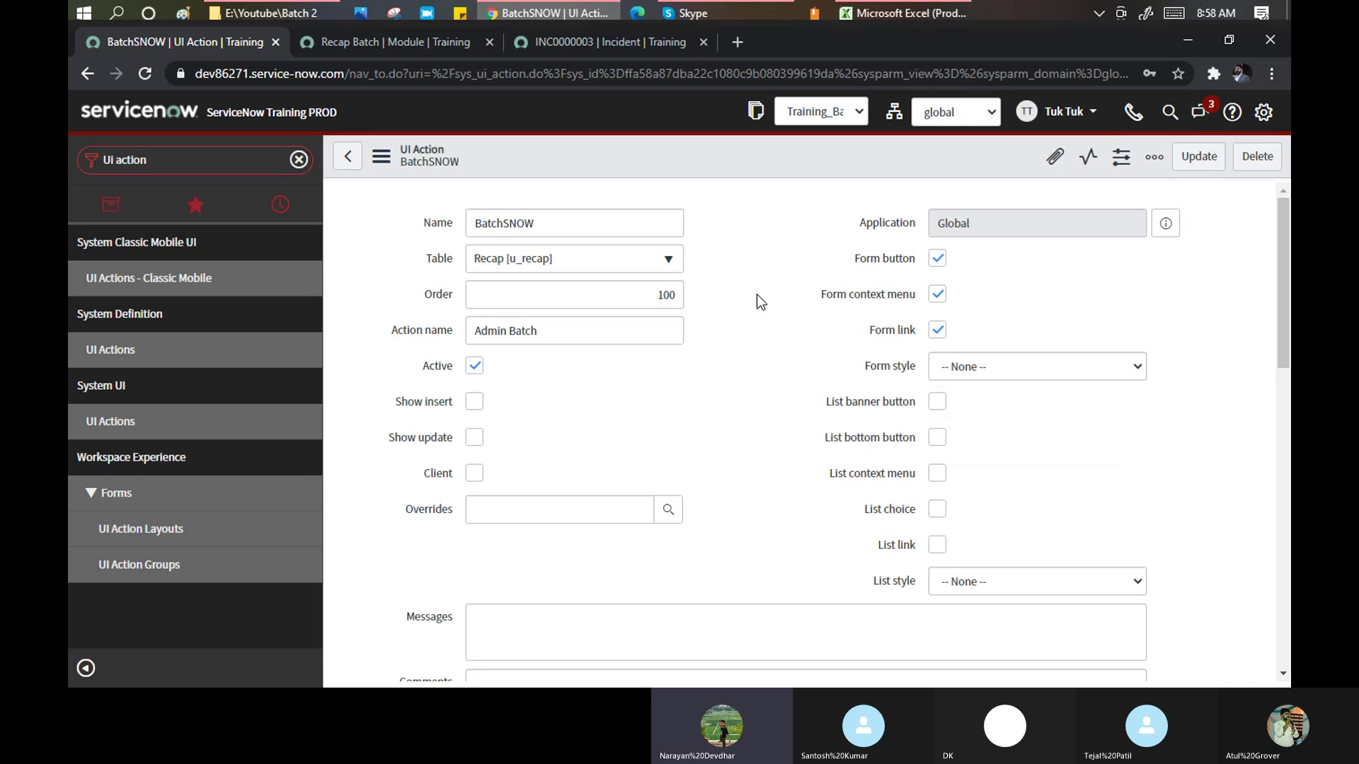
click(372, 44)
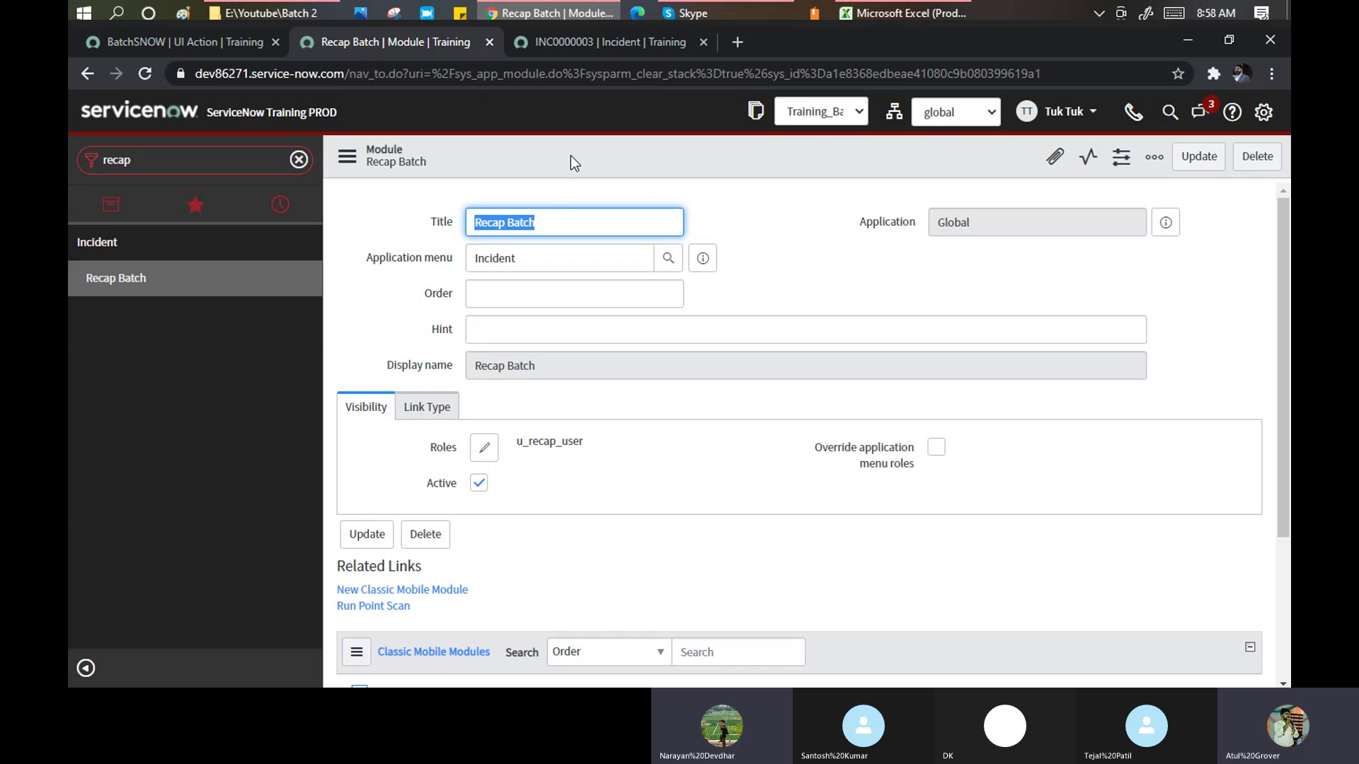
Compare the open incident record and its web address with the Recap Batch module record.
click(594, 55)
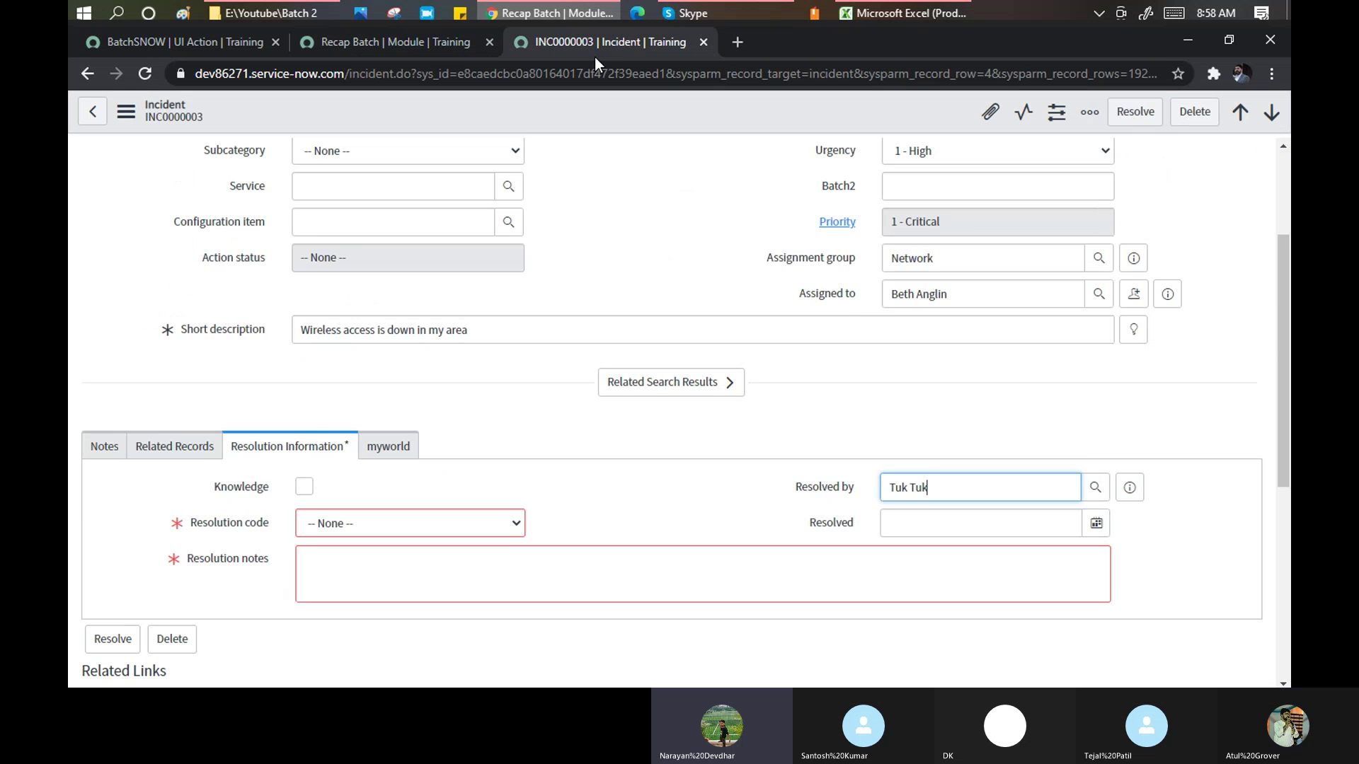
click(360, 41)
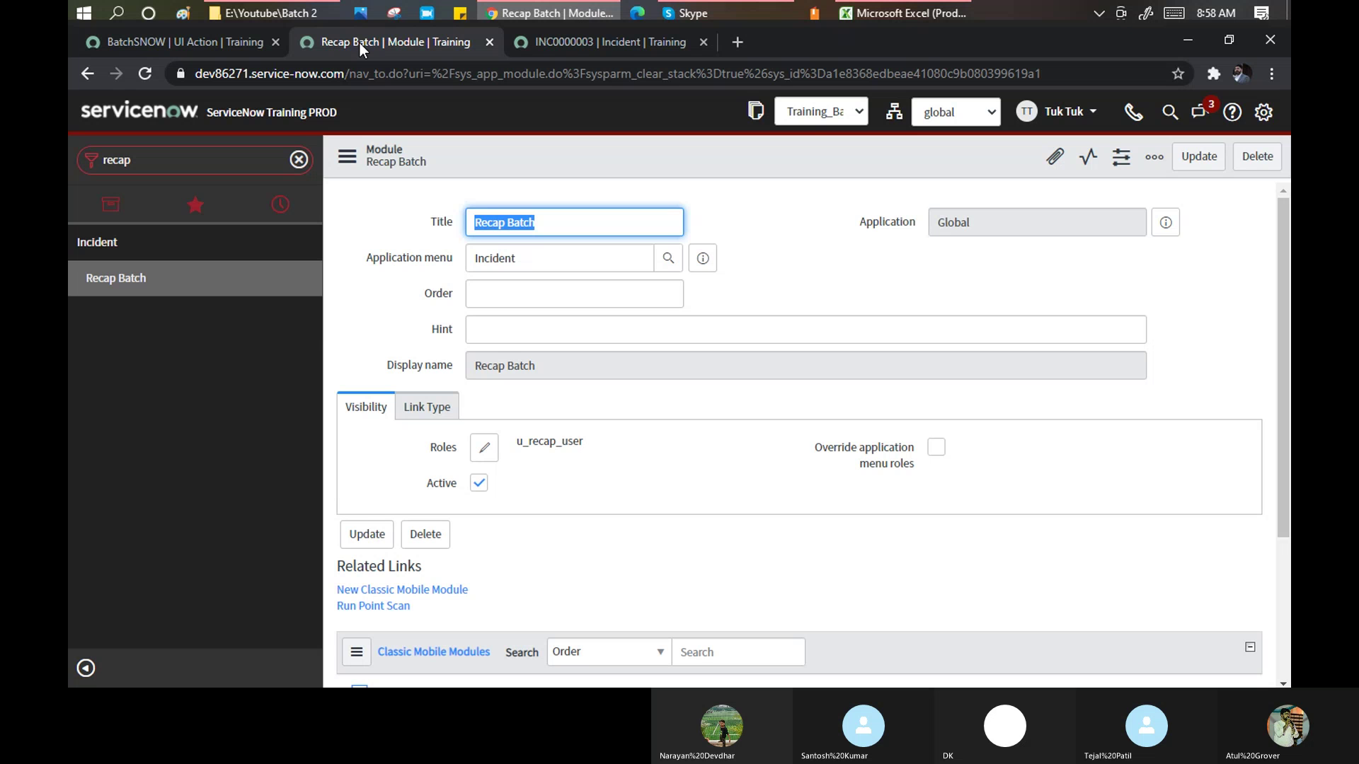
click(565, 37)
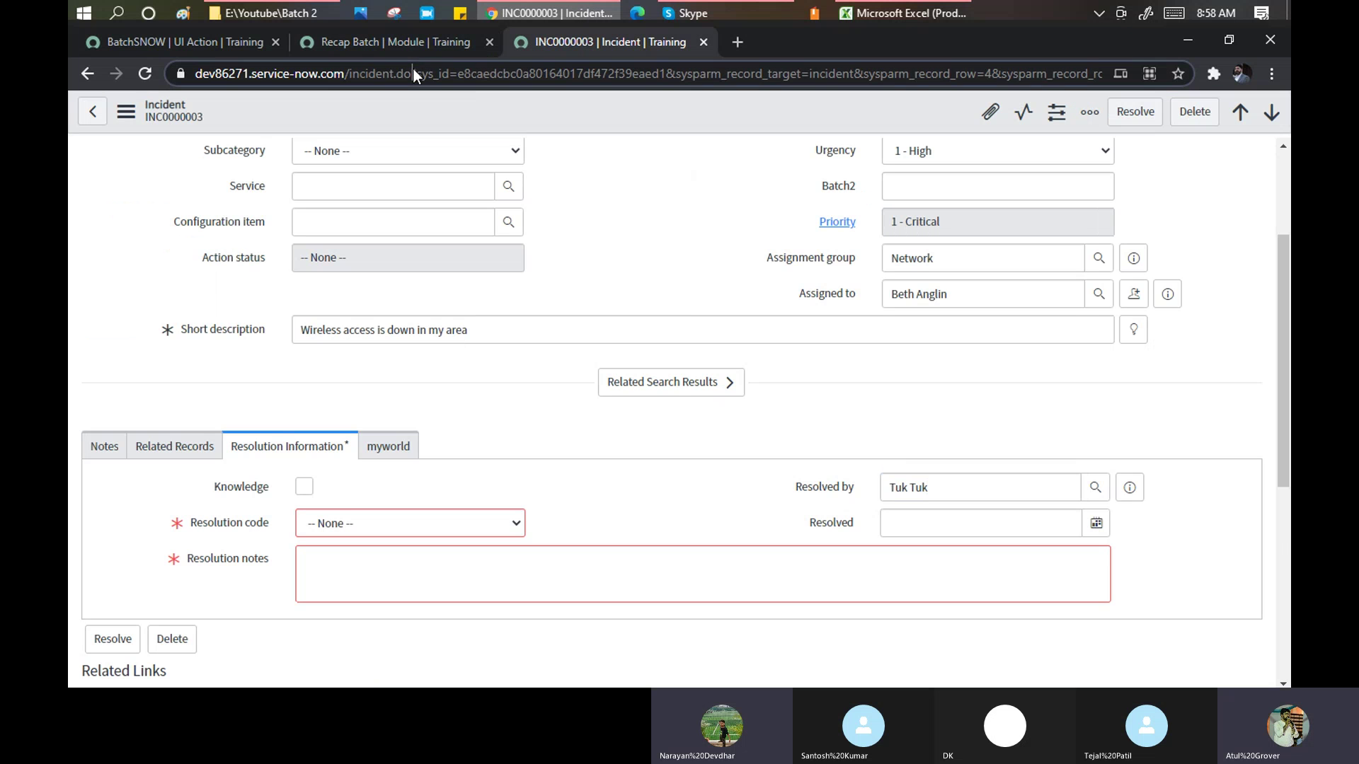
click(413, 67)
click(413, 68)
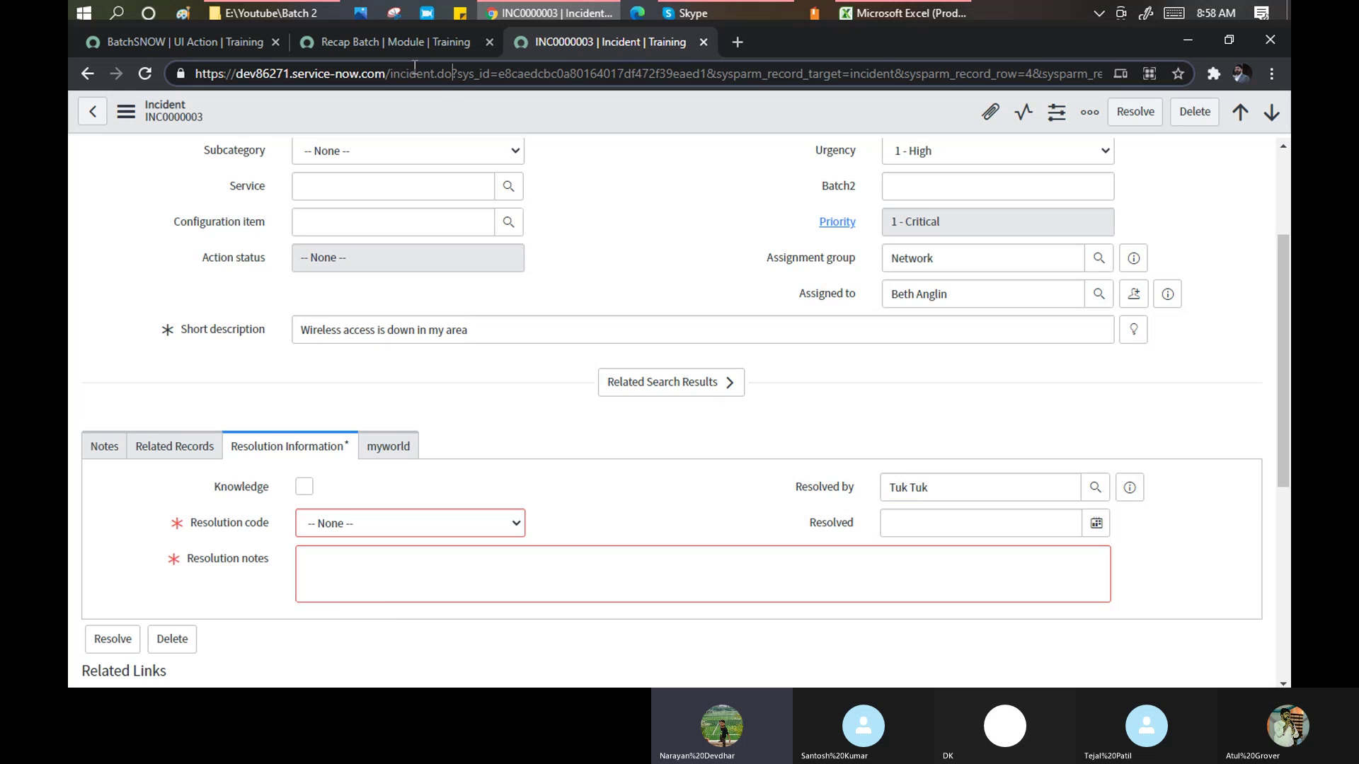
click(405, 52)
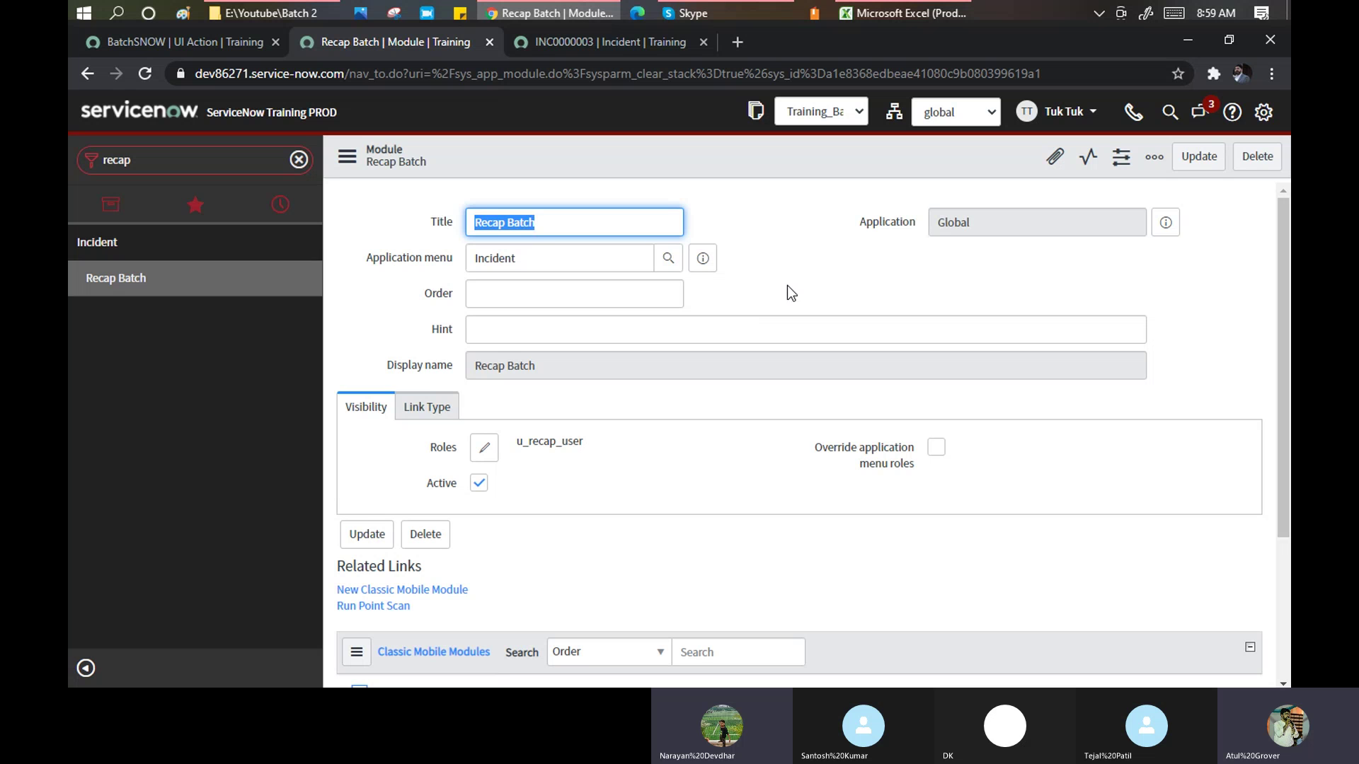
Change the Recap Batch module's link type to List of Records and save the module without leaving its form.
click(439, 409)
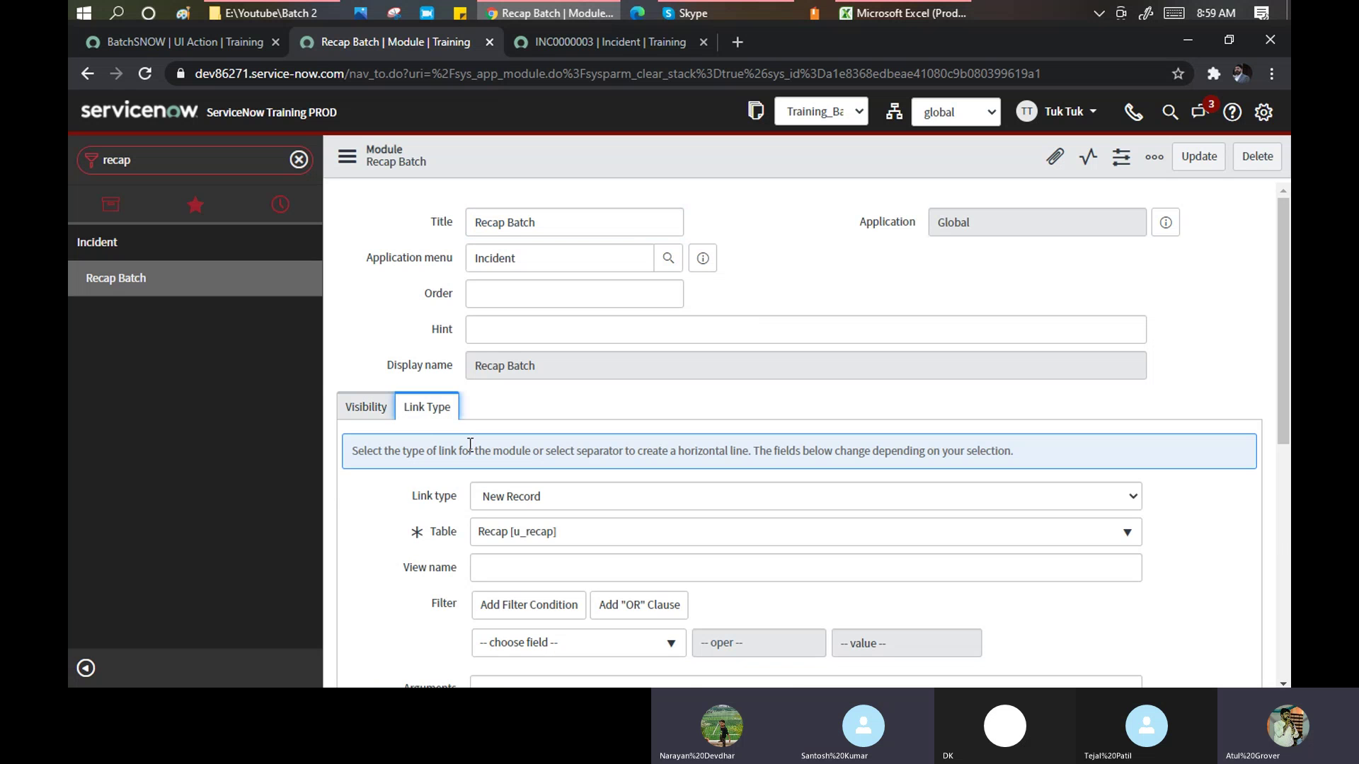
click(629, 499)
click(377, 310)
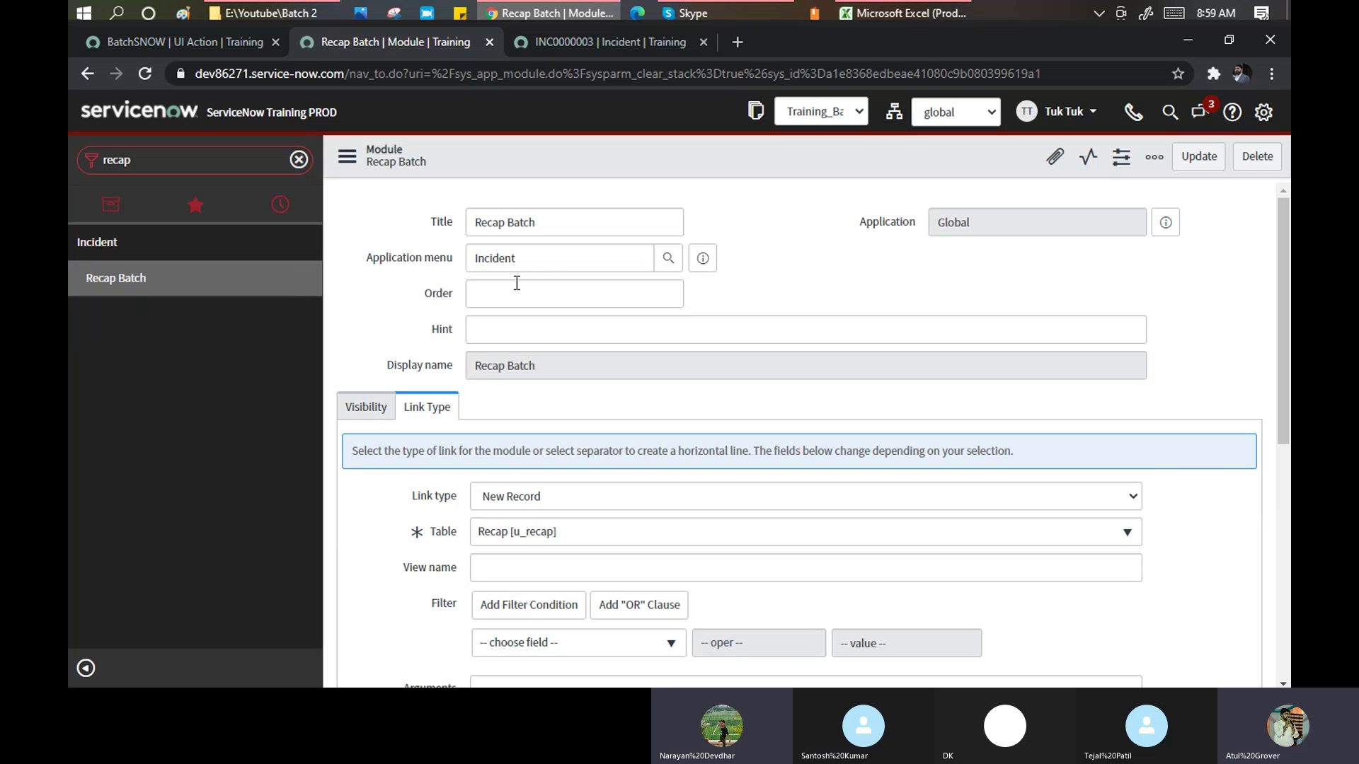
click(376, 410)
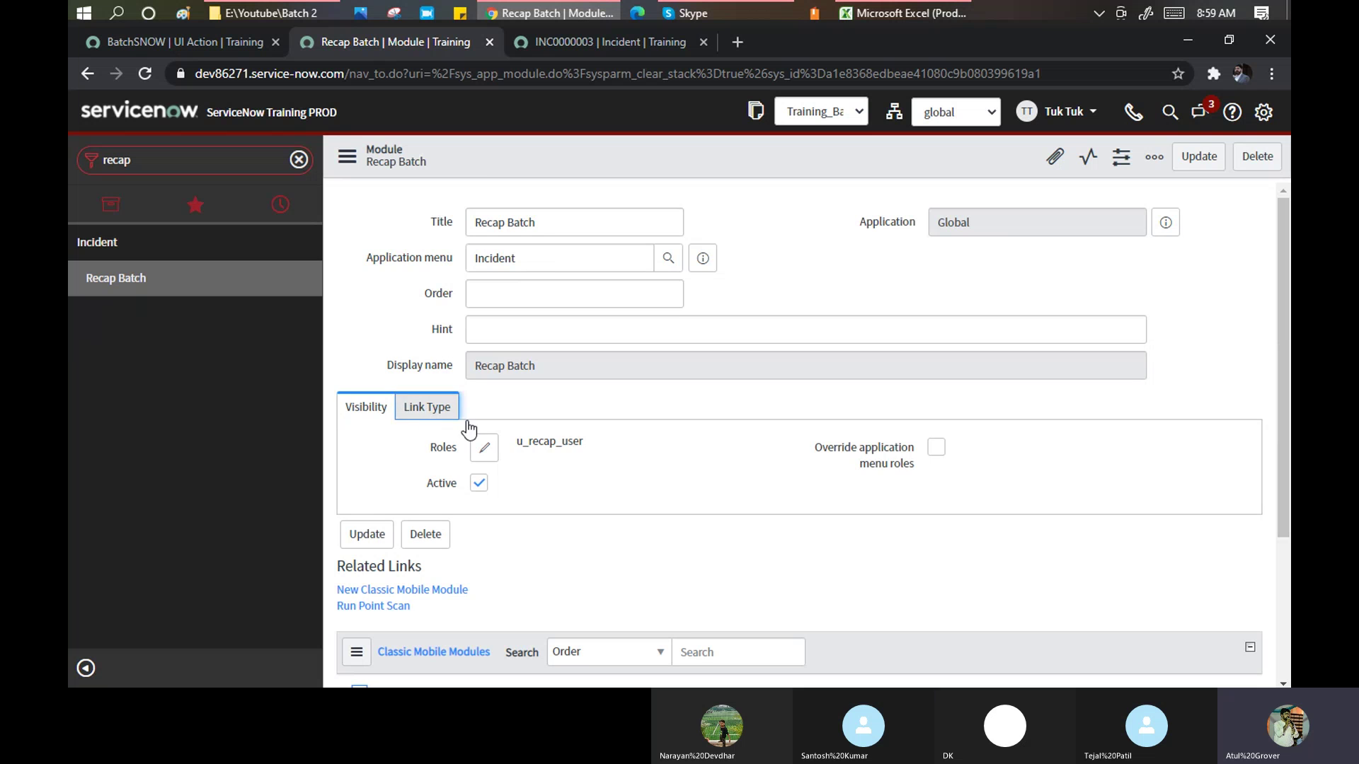
click(427, 411)
scroll(595, 394, down, 2)
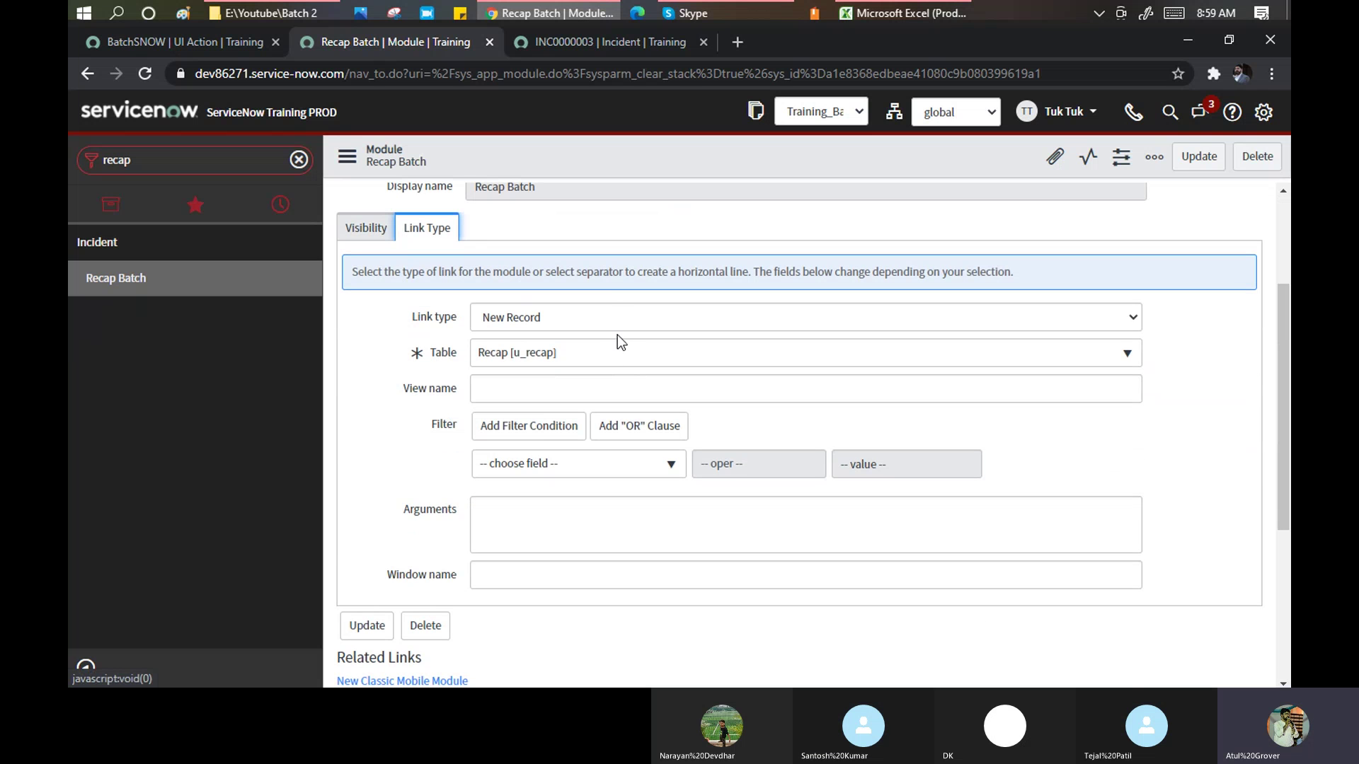
click(617, 315)
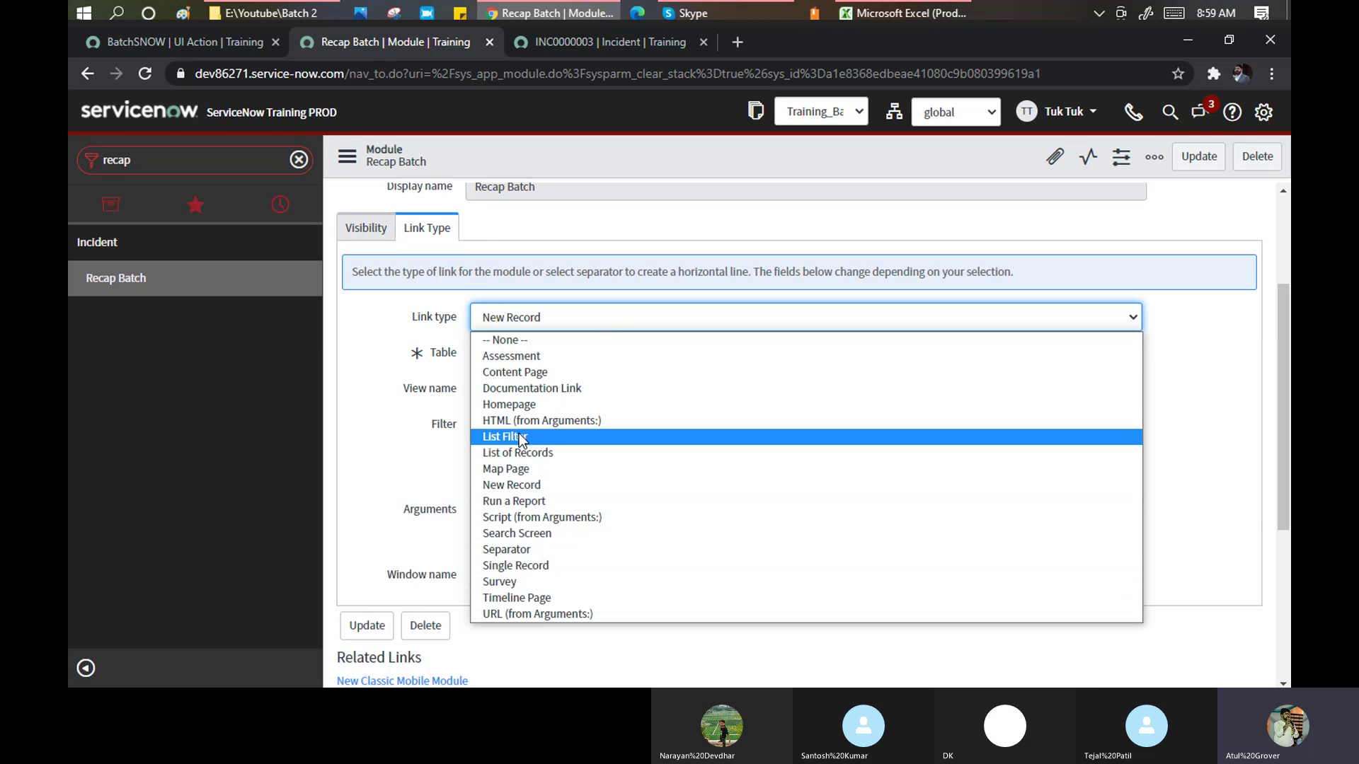
right_click(610, 147)
click(623, 159)
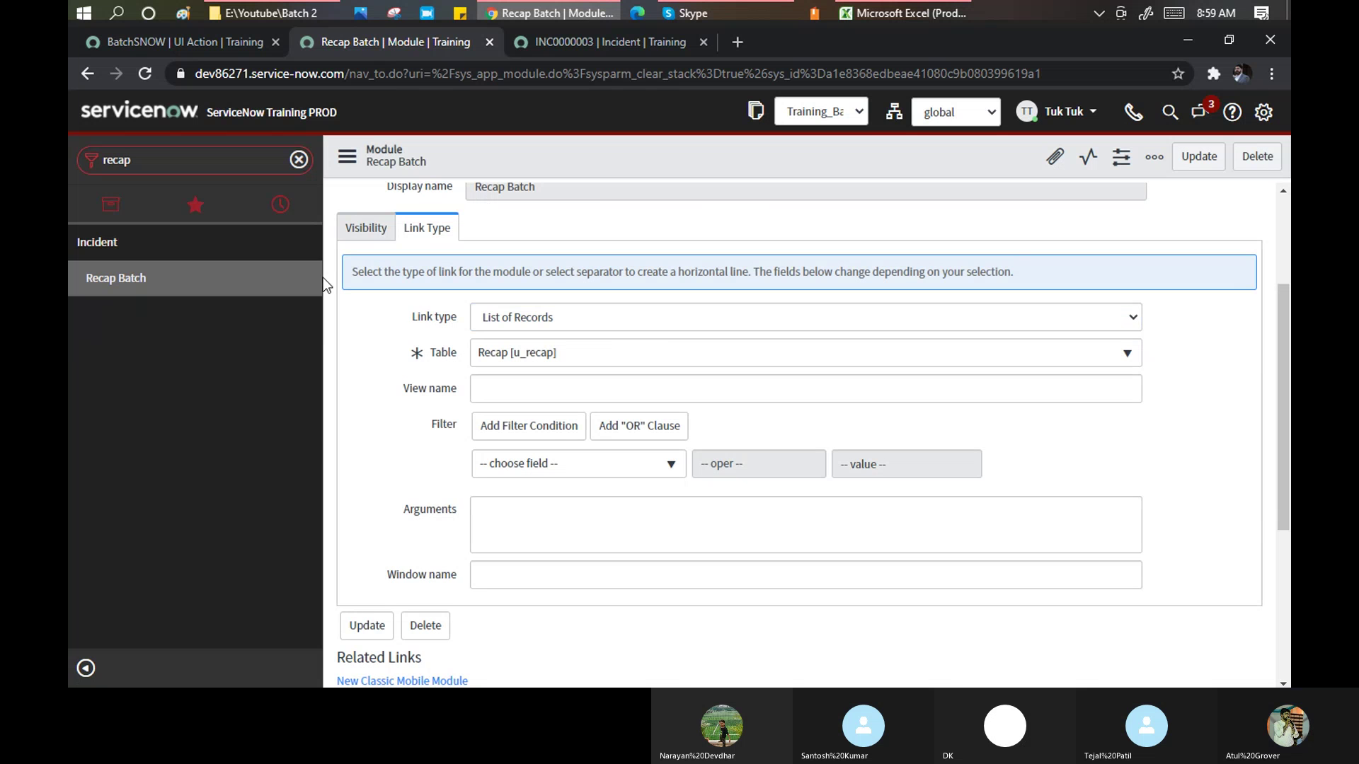
Open the Recap Batch module's list of records and examine the list's context actions.
click(322, 278)
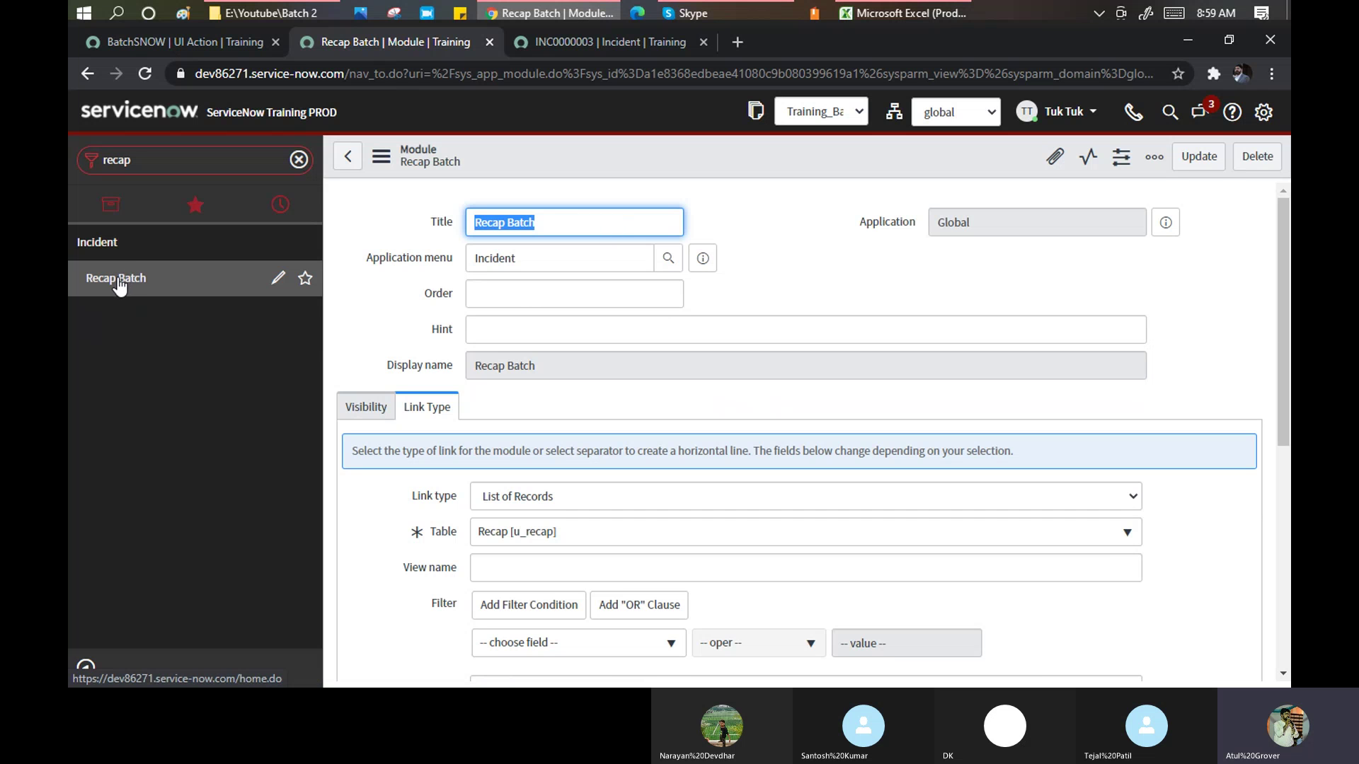
click(75, 287)
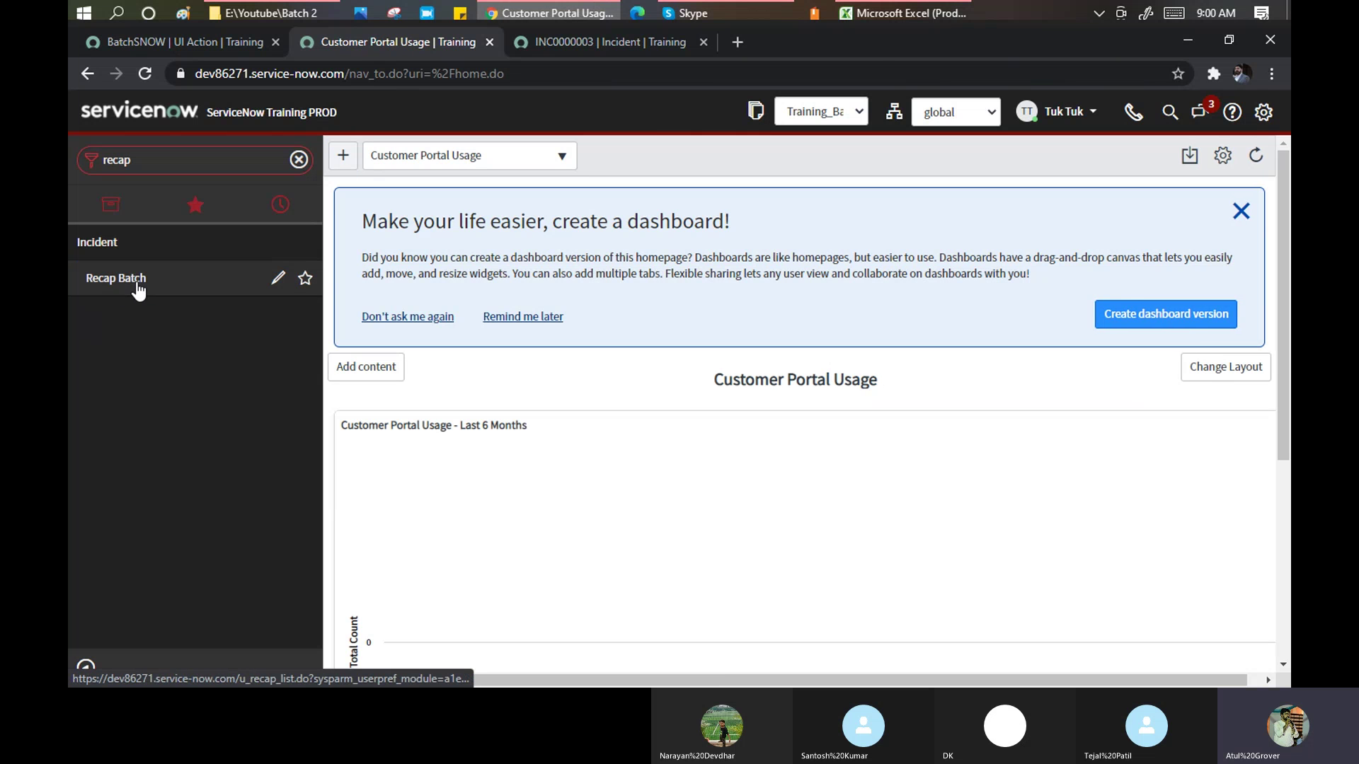
click(138, 291)
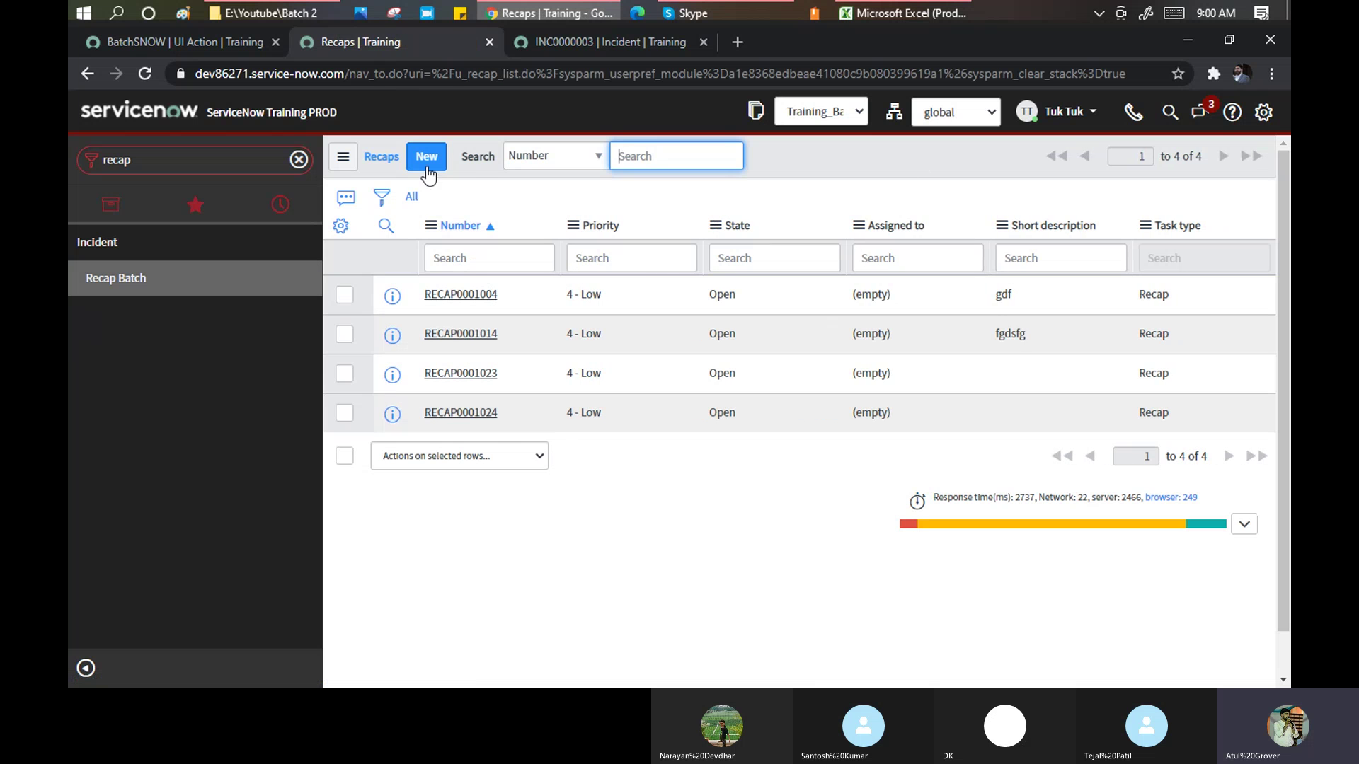
click(344, 158)
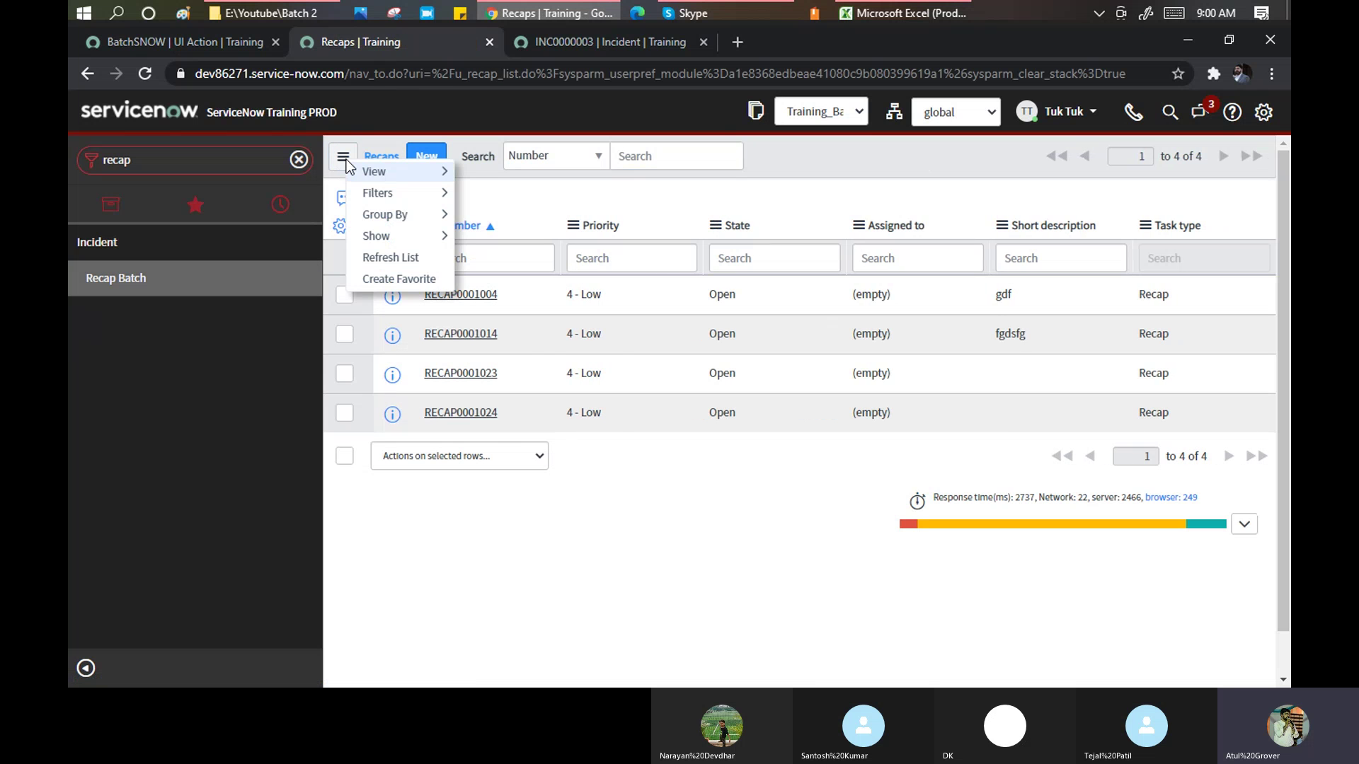
click(717, 200)
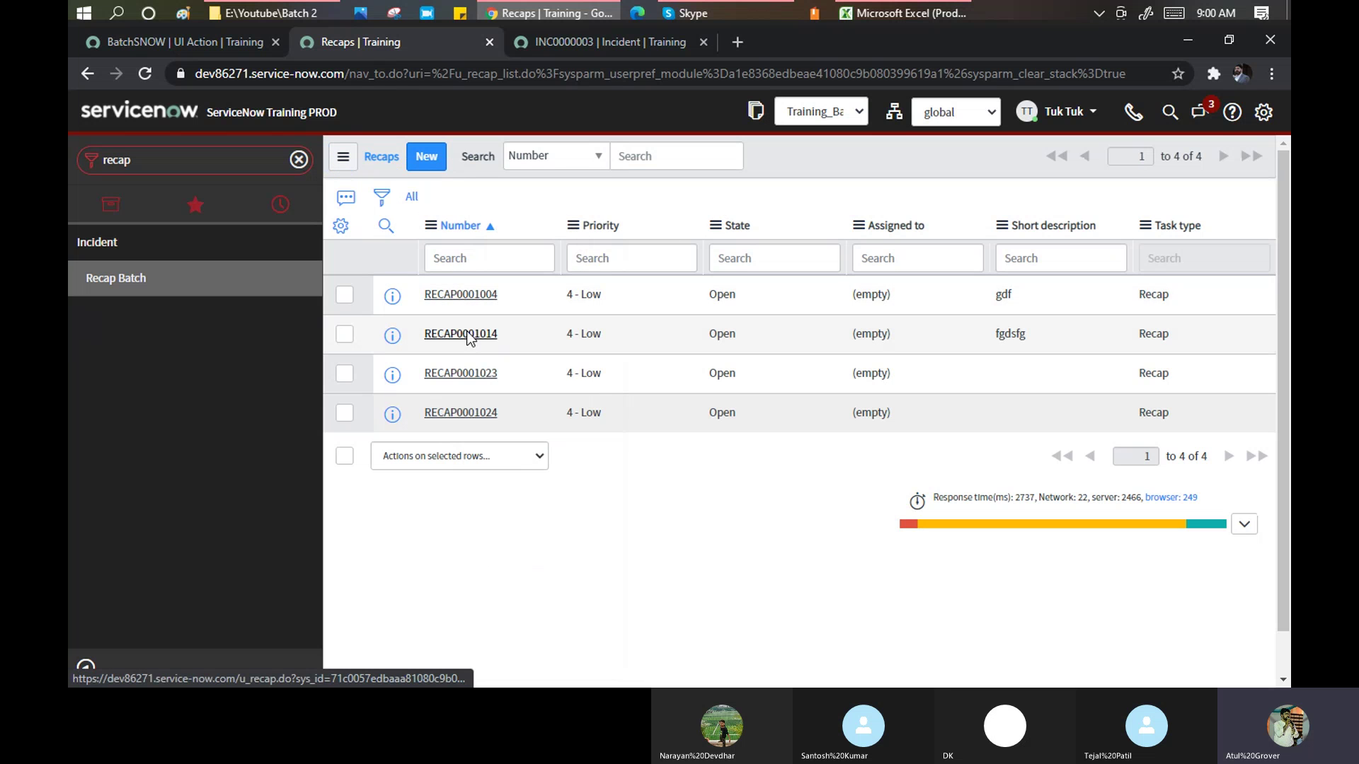
Open the existing record RECAP0001014 and examine its Follow options and form context actions for BatchSNOW.
click(469, 334)
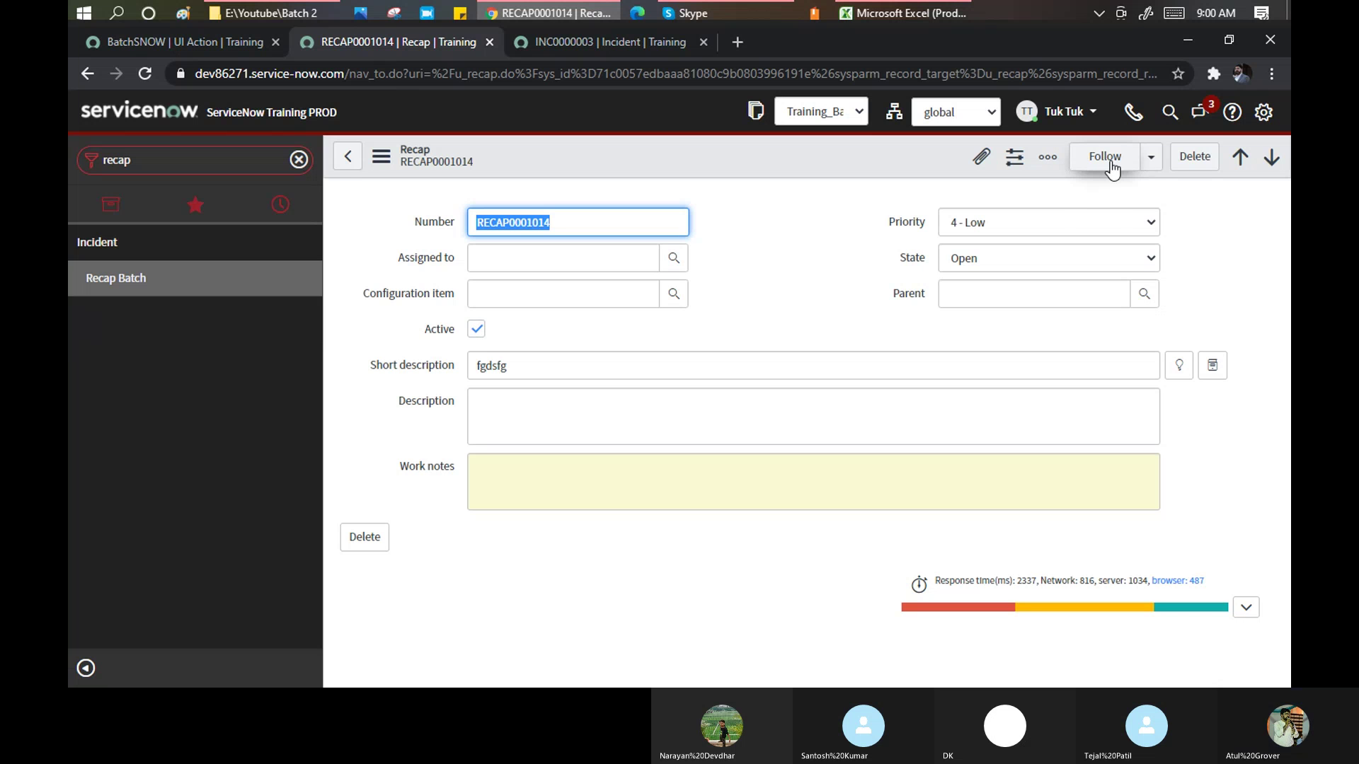
click(1149, 158)
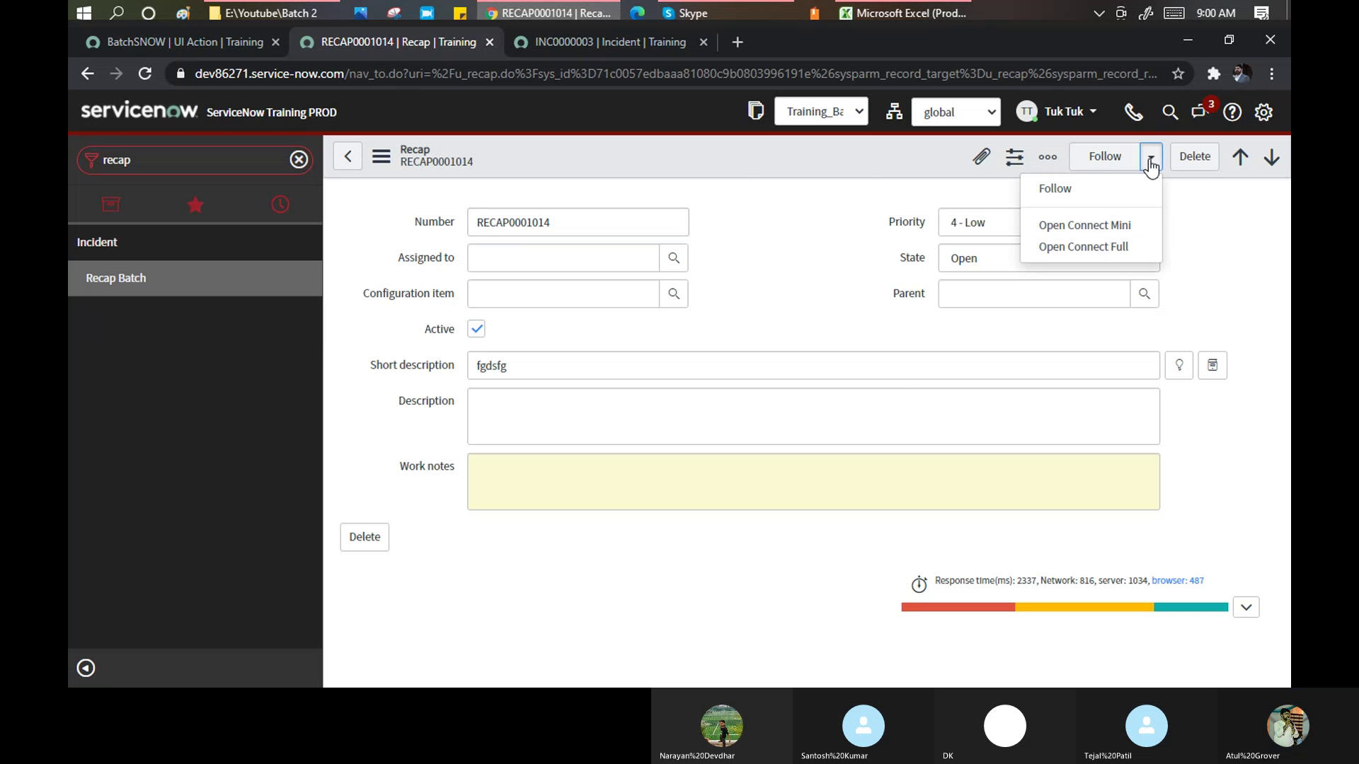
right_click(731, 161)
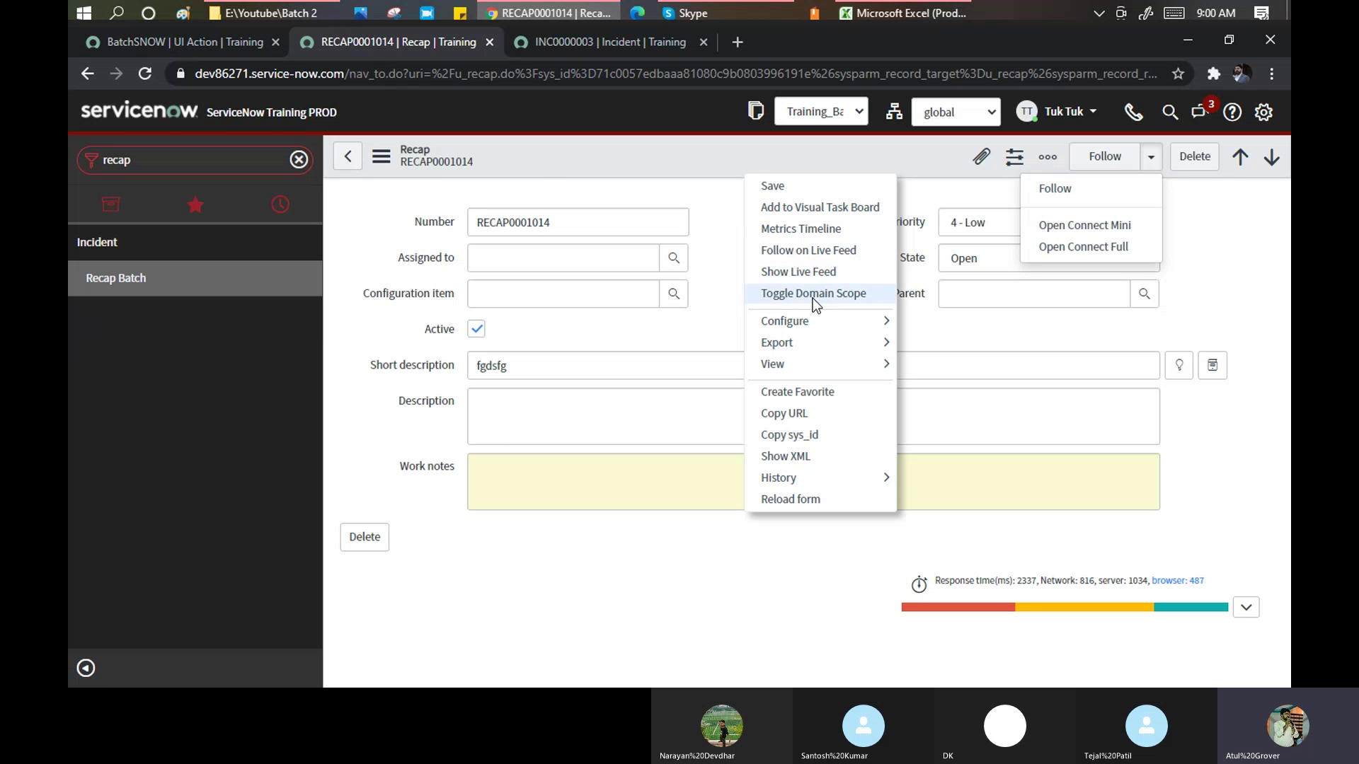
click(371, 162)
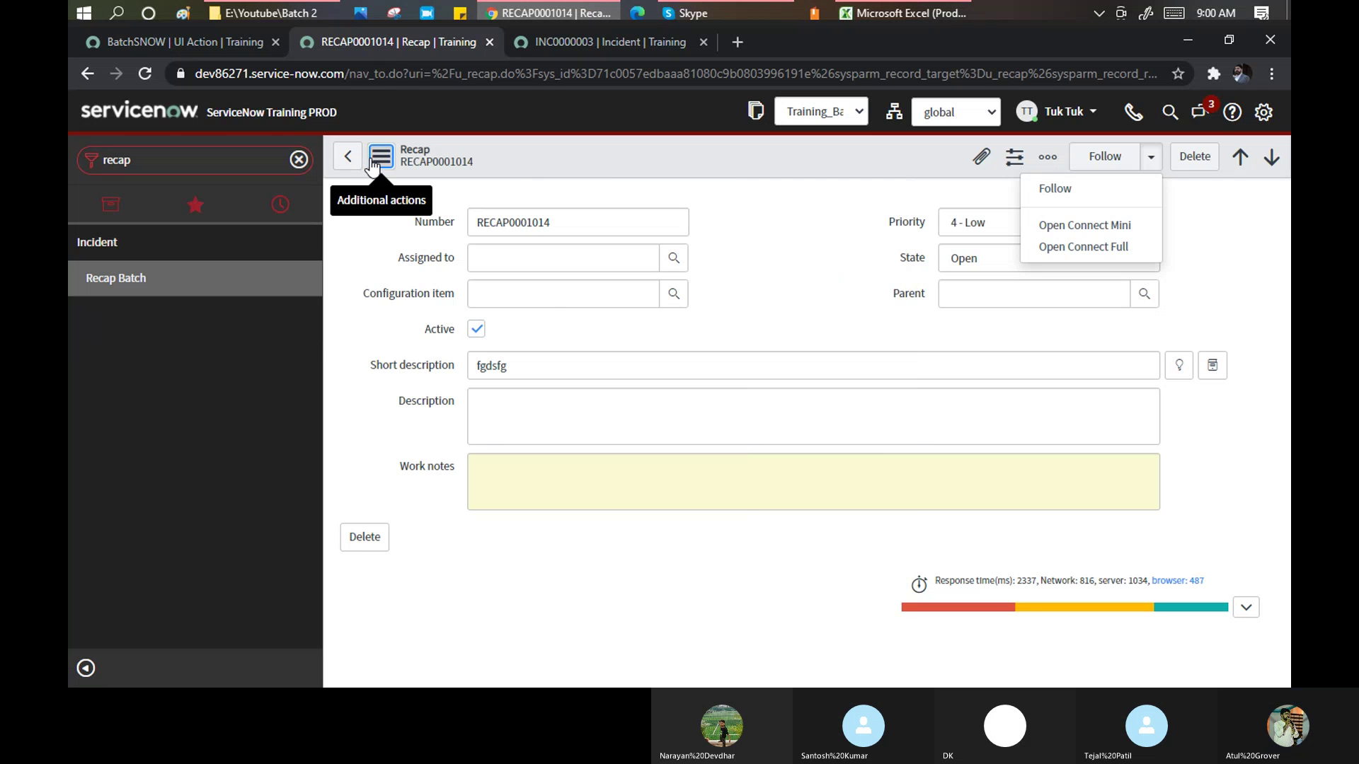
click(372, 161)
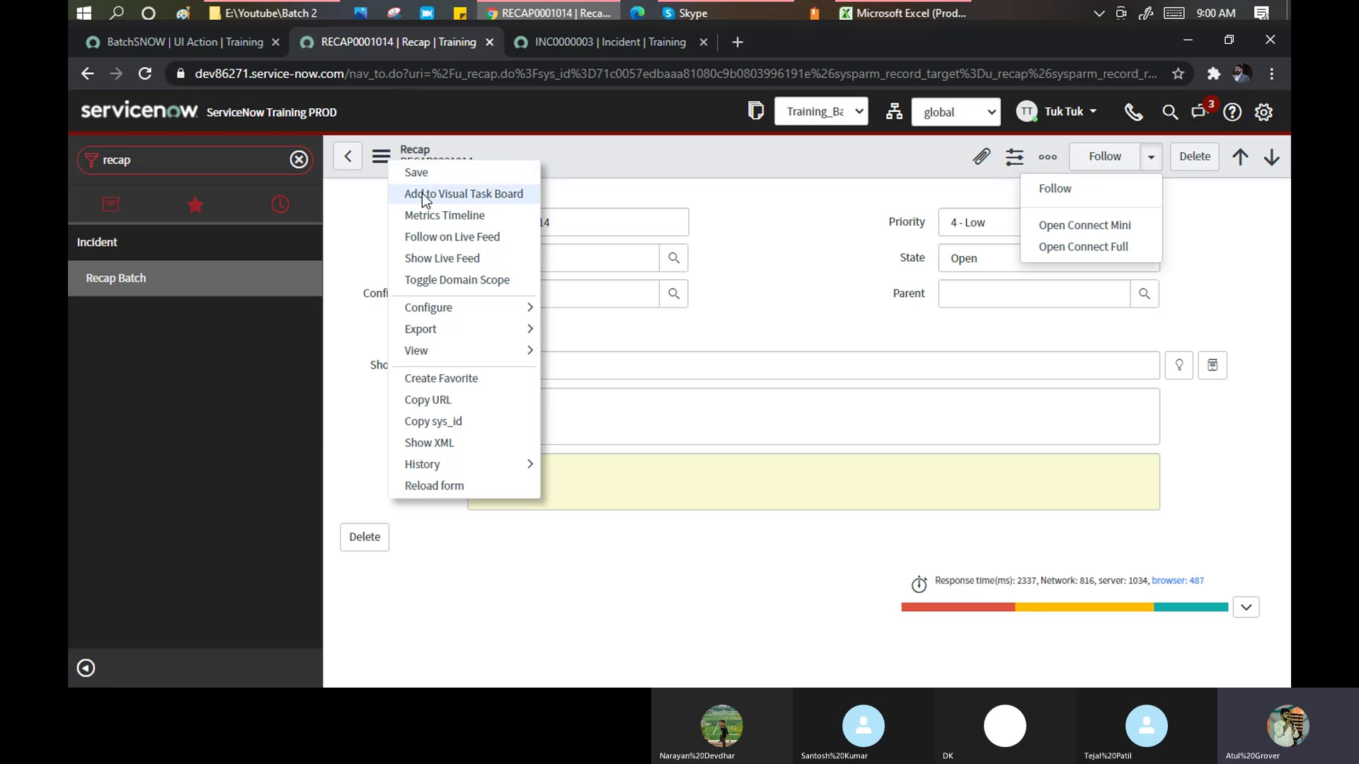
click(399, 112)
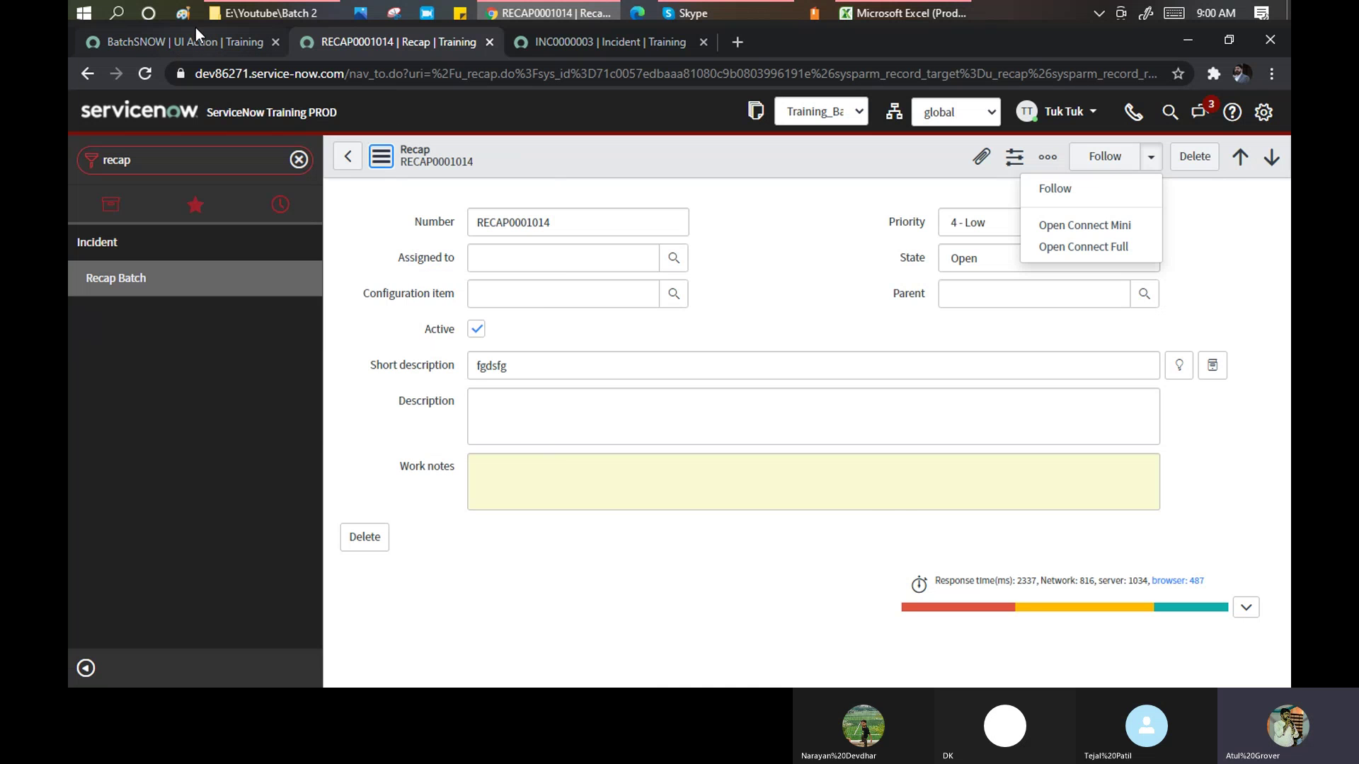
Enable Show insert and Show update on the BatchSNOW UI action and save it without leaving its form.
click(185, 41)
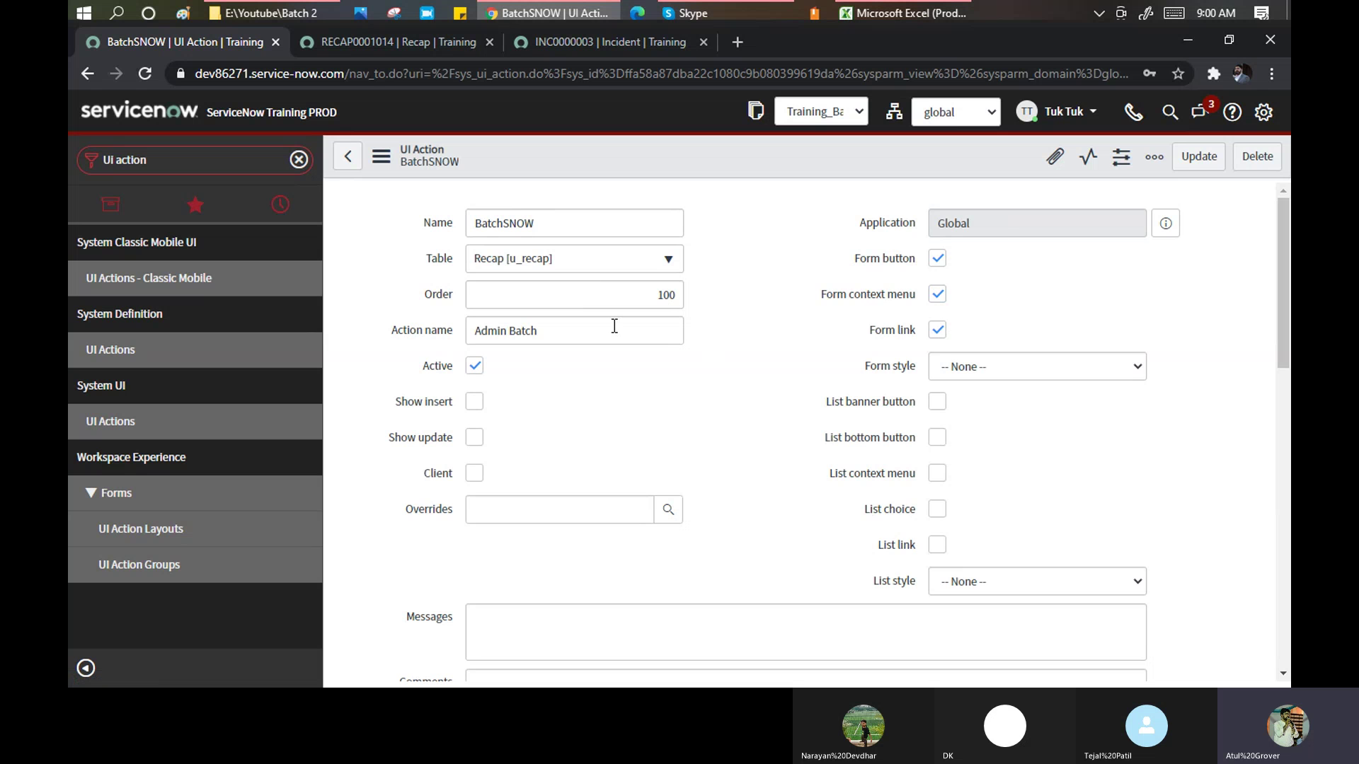
scroll(615, 329, down, 1)
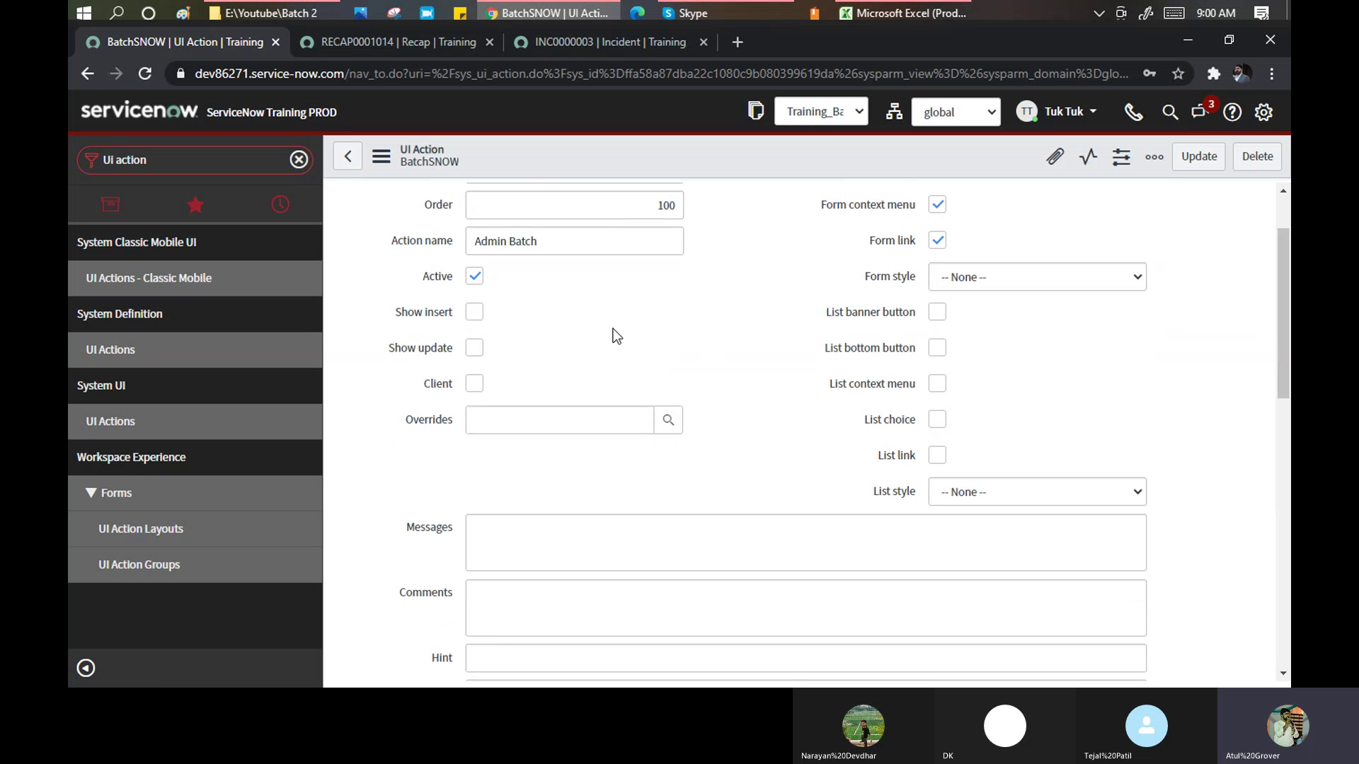
right_click(647, 152)
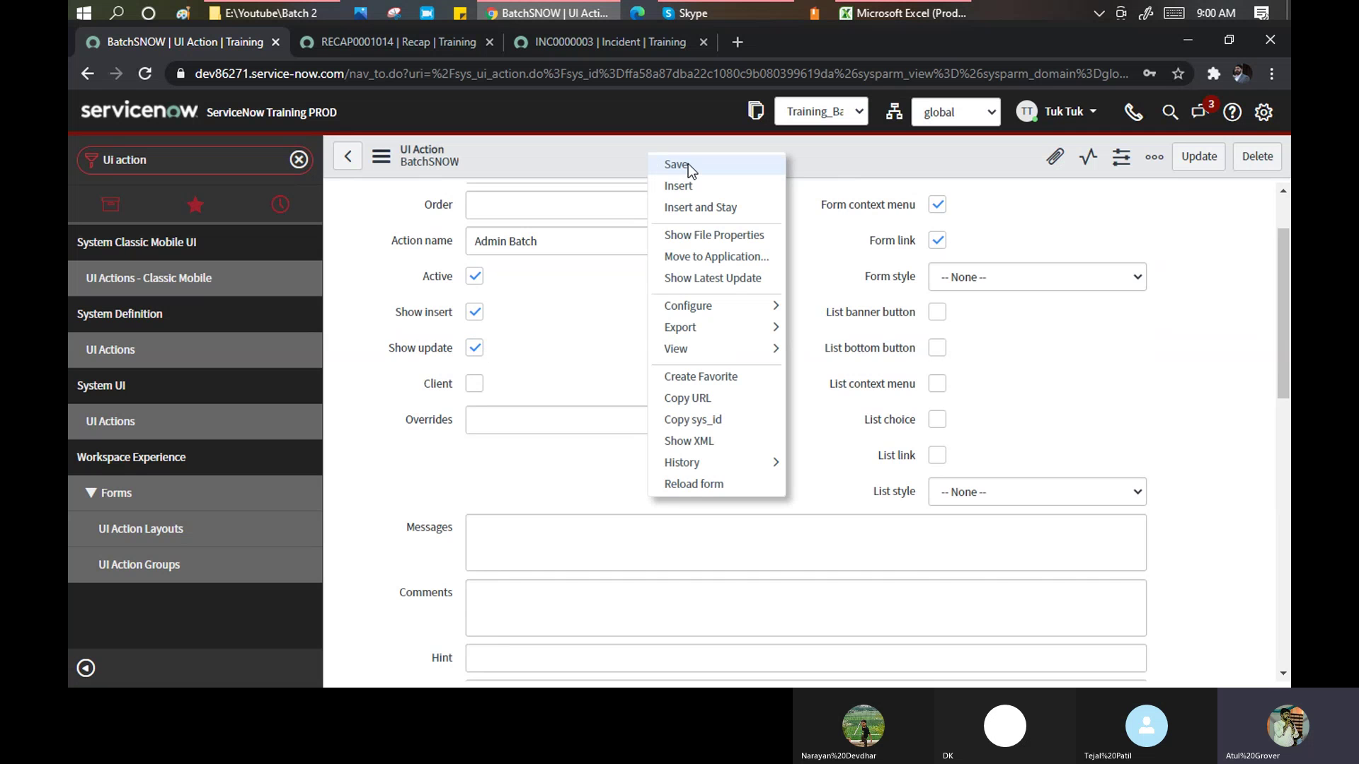
Reload the RECAP0001014 form, examine its buttons and context actions, and compare them with the BatchSNOW UI action's settings.
click(385, 40)
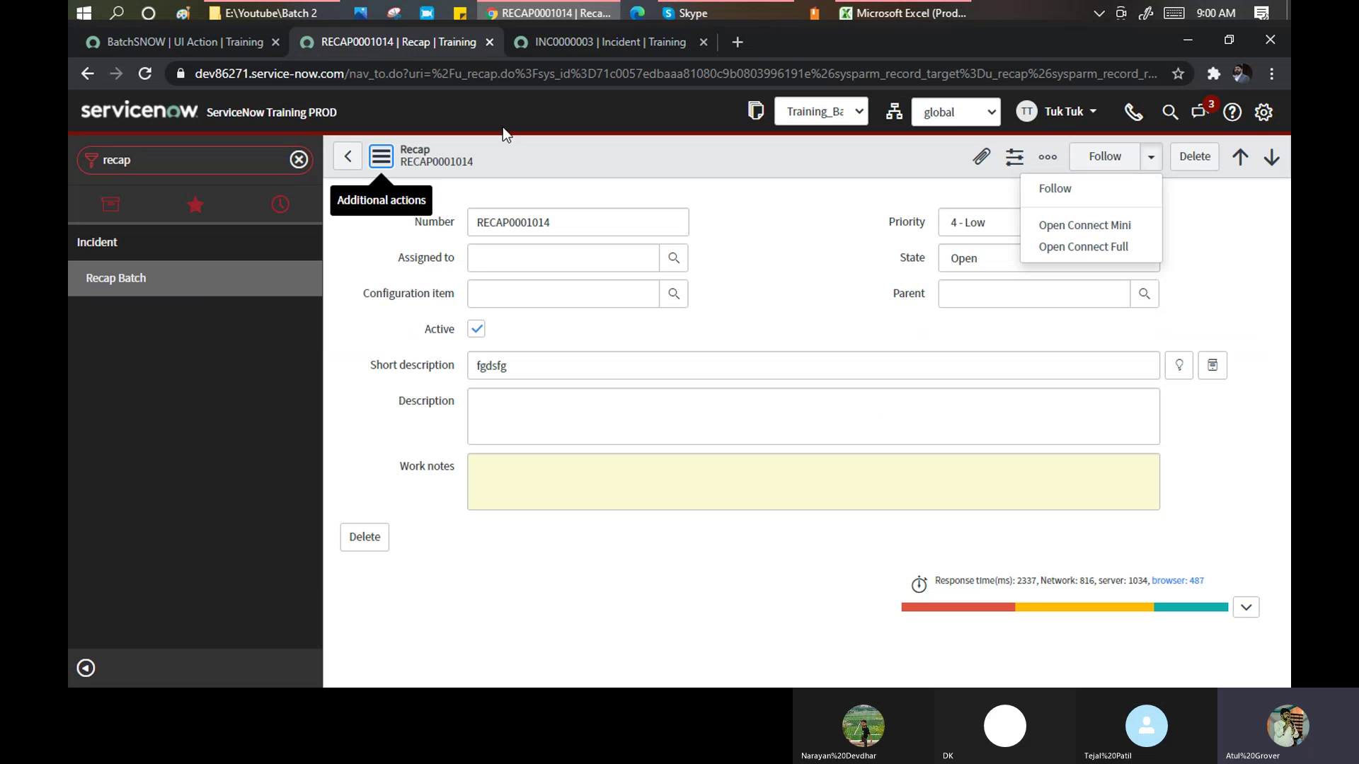
right_click(728, 160)
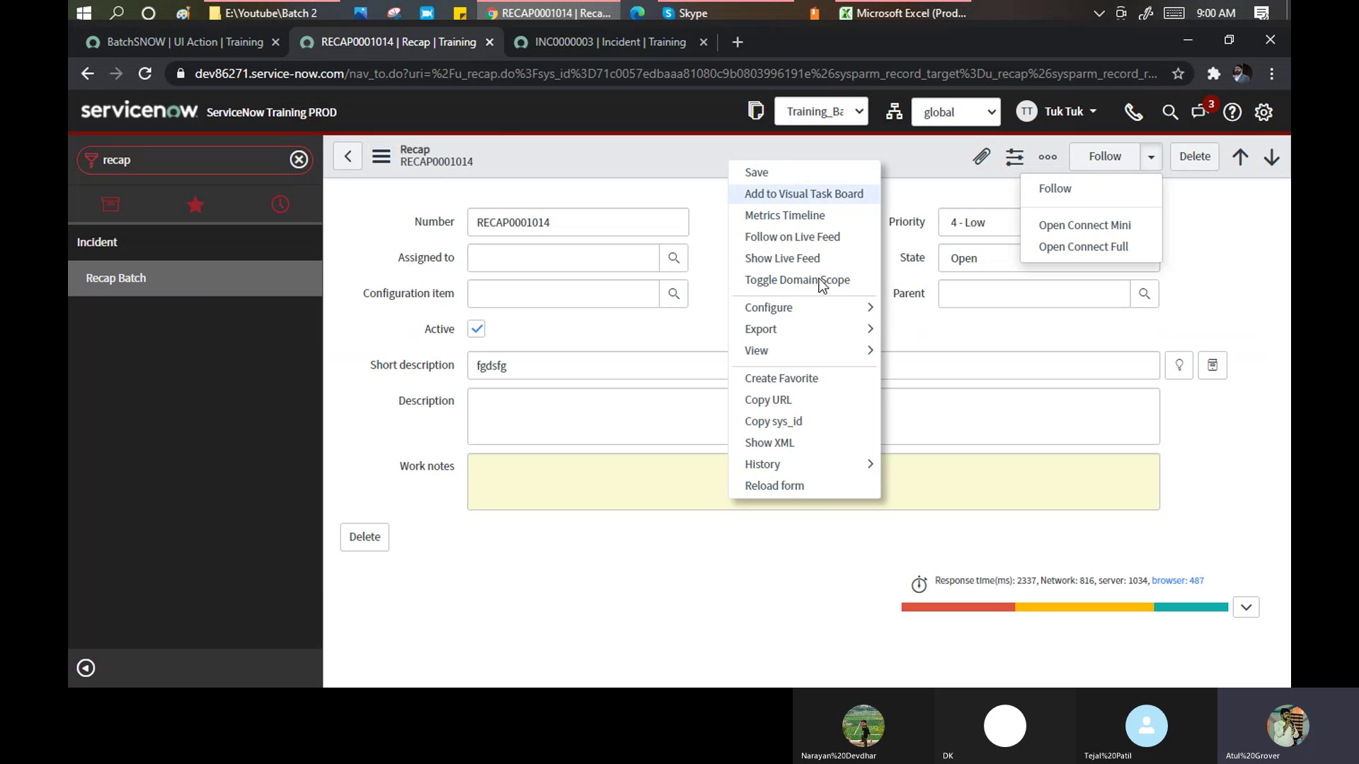
click(809, 485)
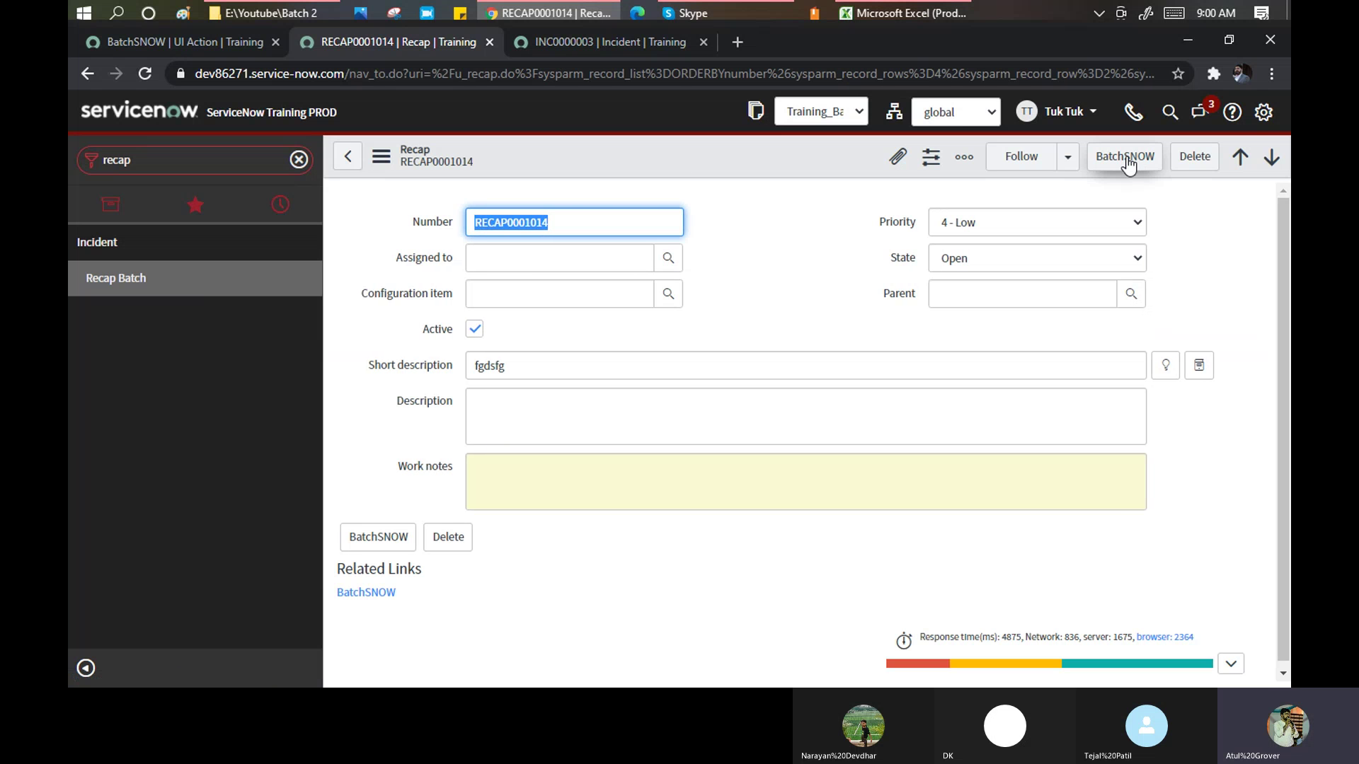
right_click(507, 148)
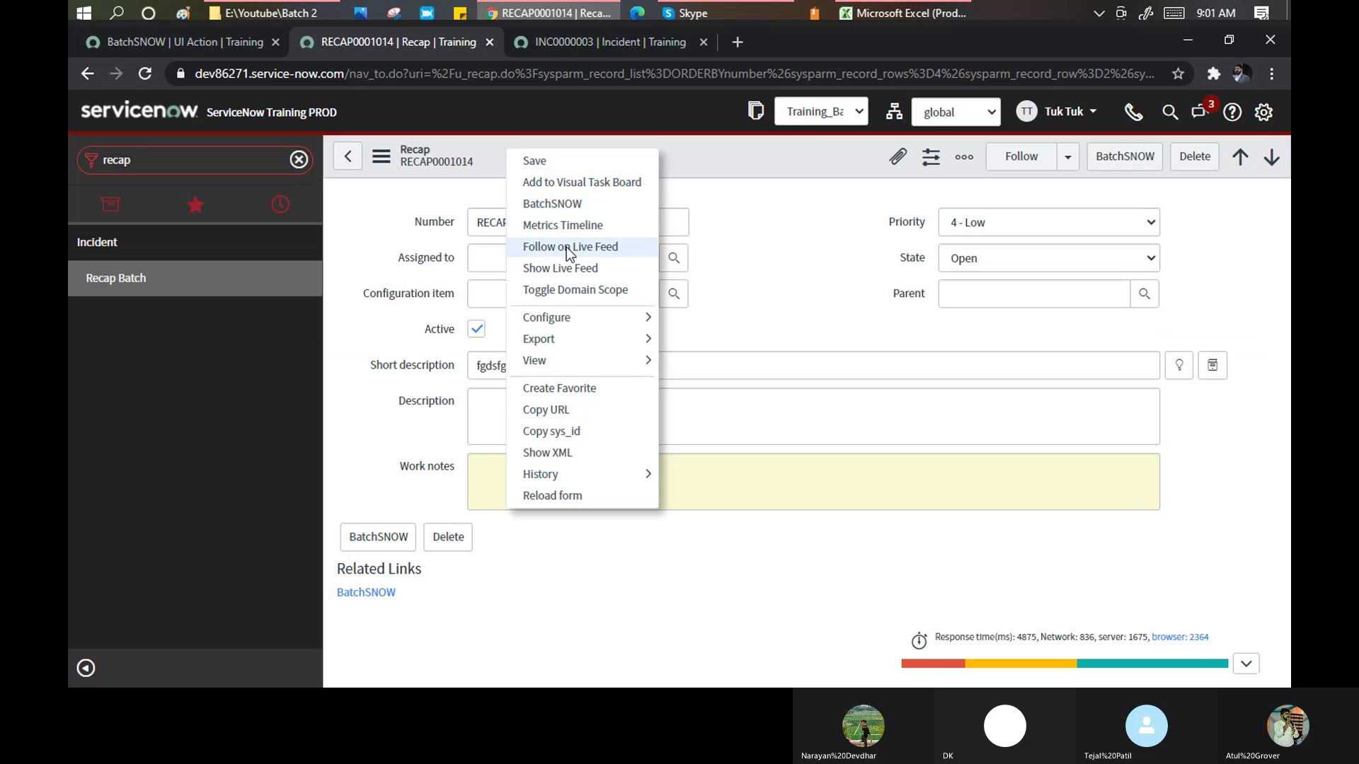
click(185, 41)
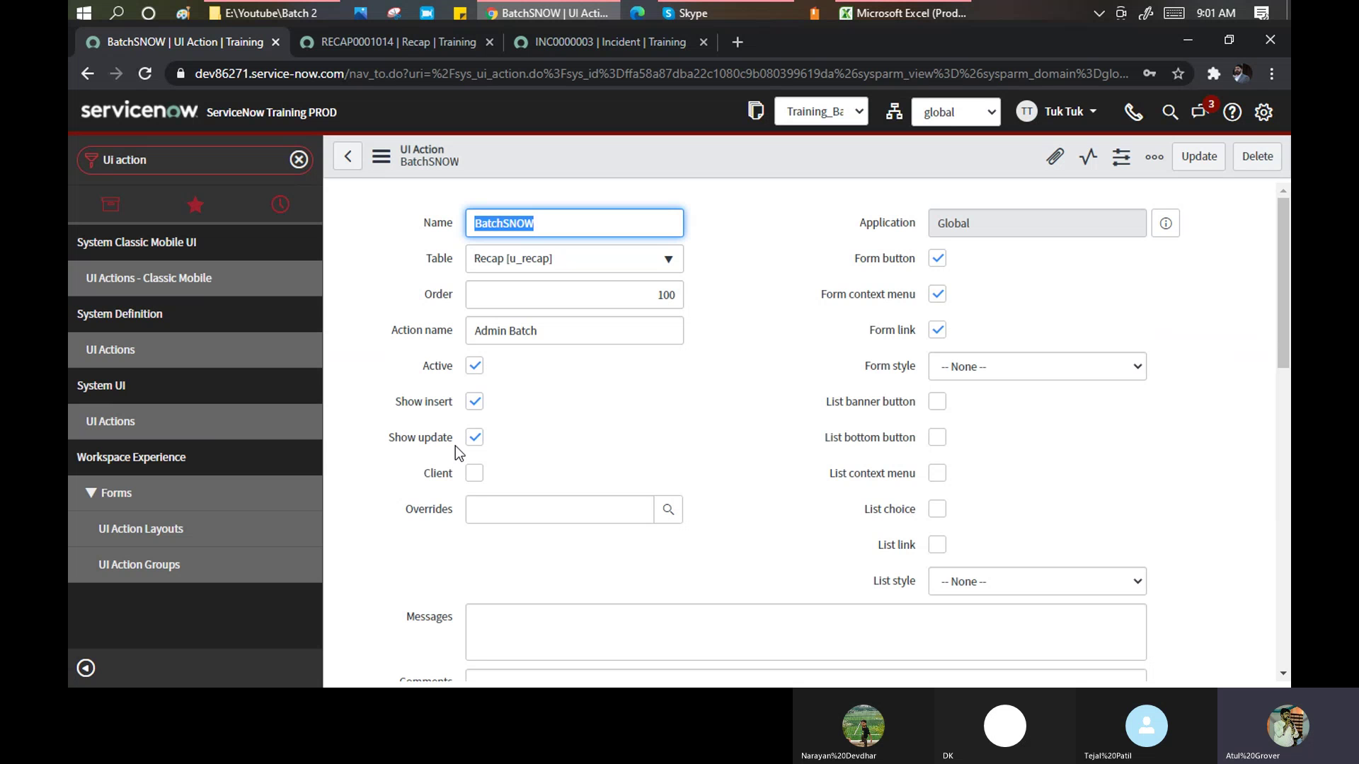
Set the Recap Batch module's link type to New Record and save the module without leaving its form.
click(382, 40)
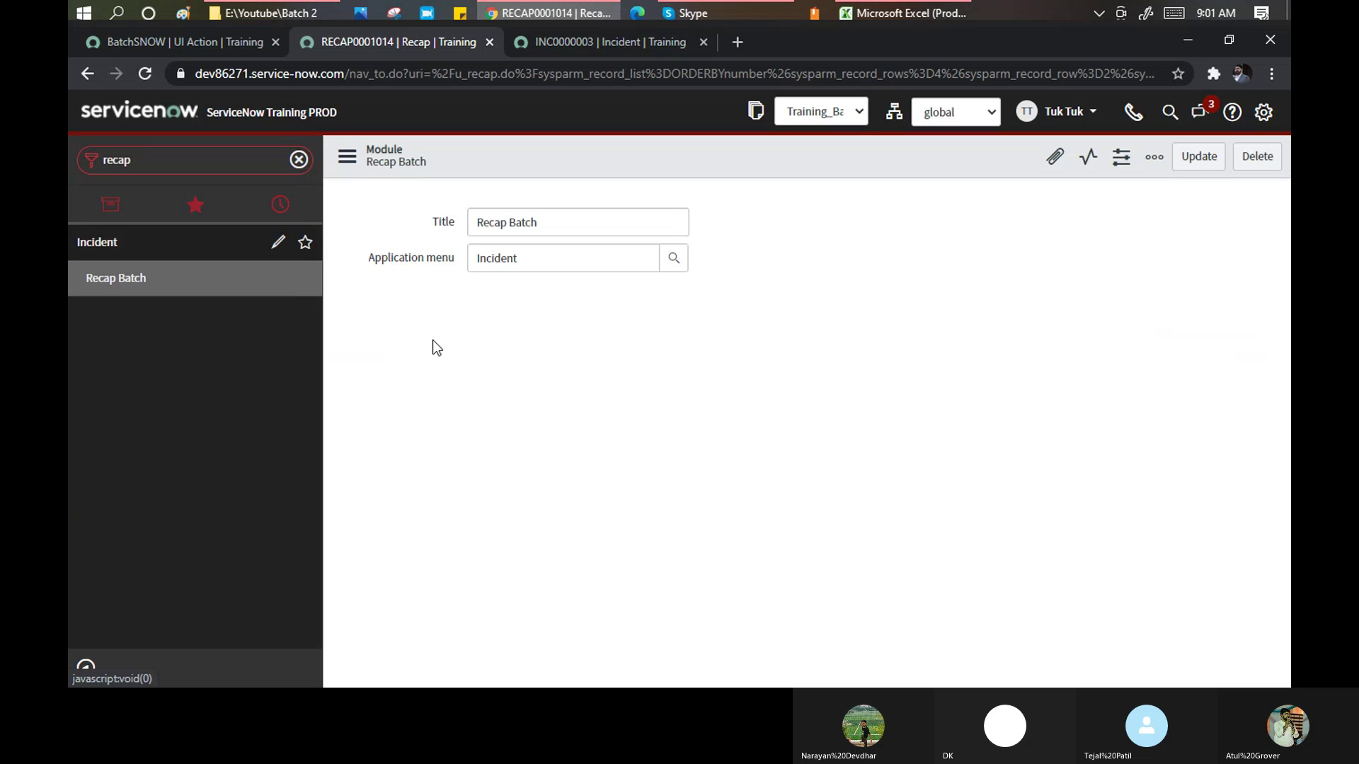
click(567, 458)
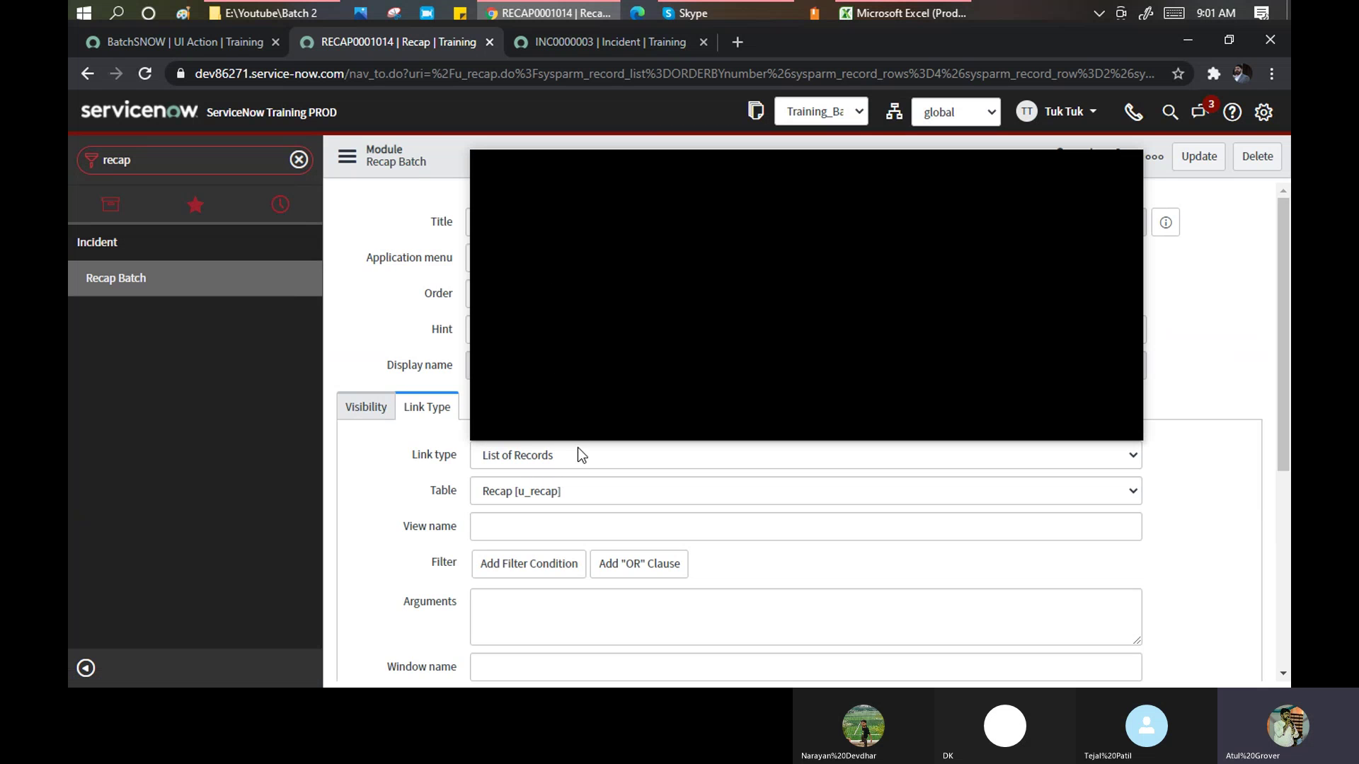
click(564, 496)
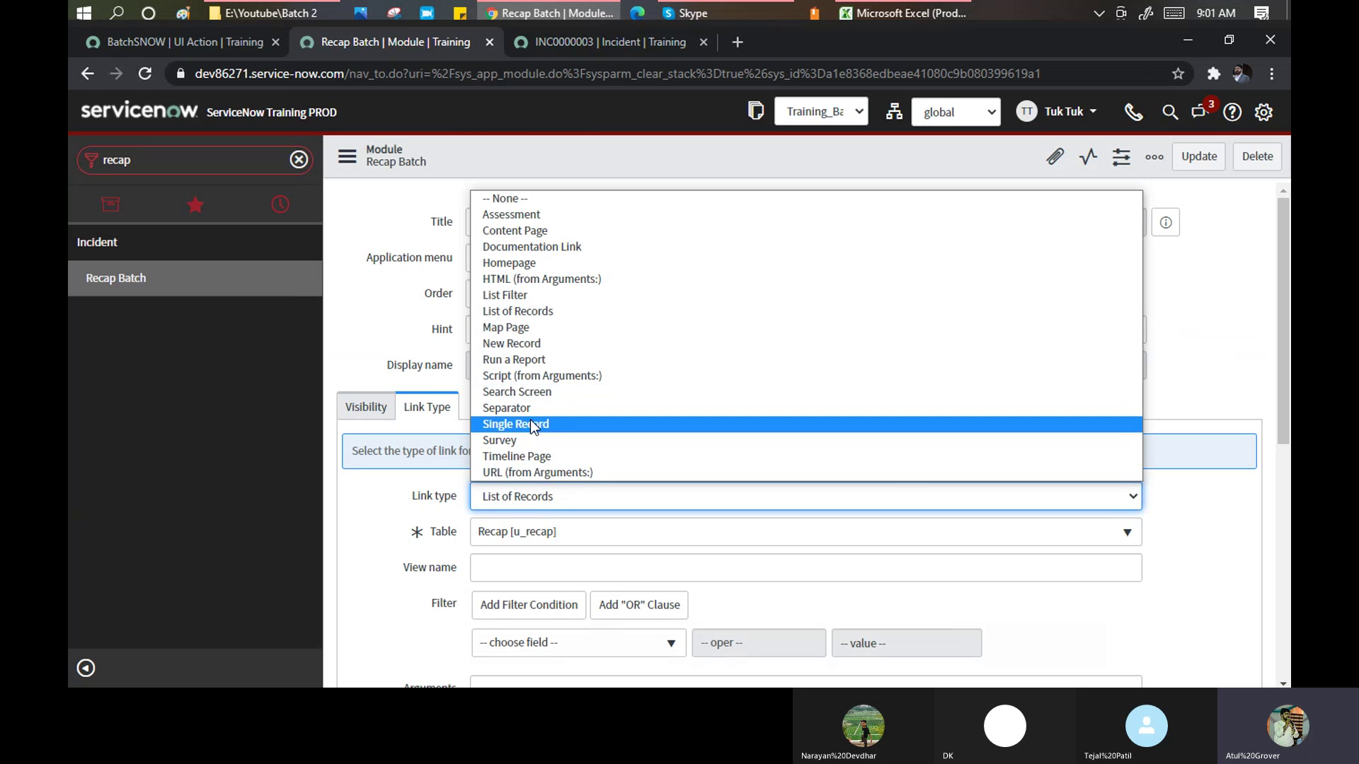
click(512, 346)
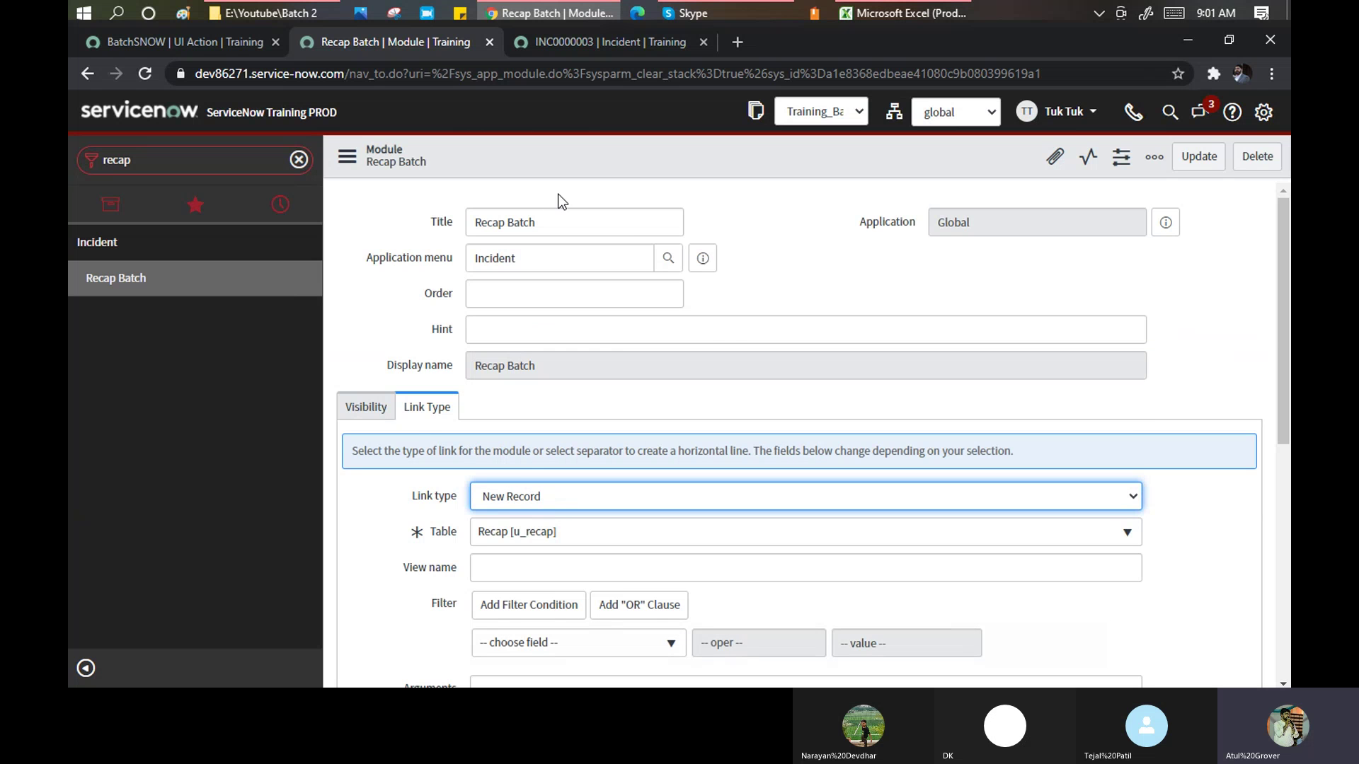
right_click(612, 153)
click(616, 170)
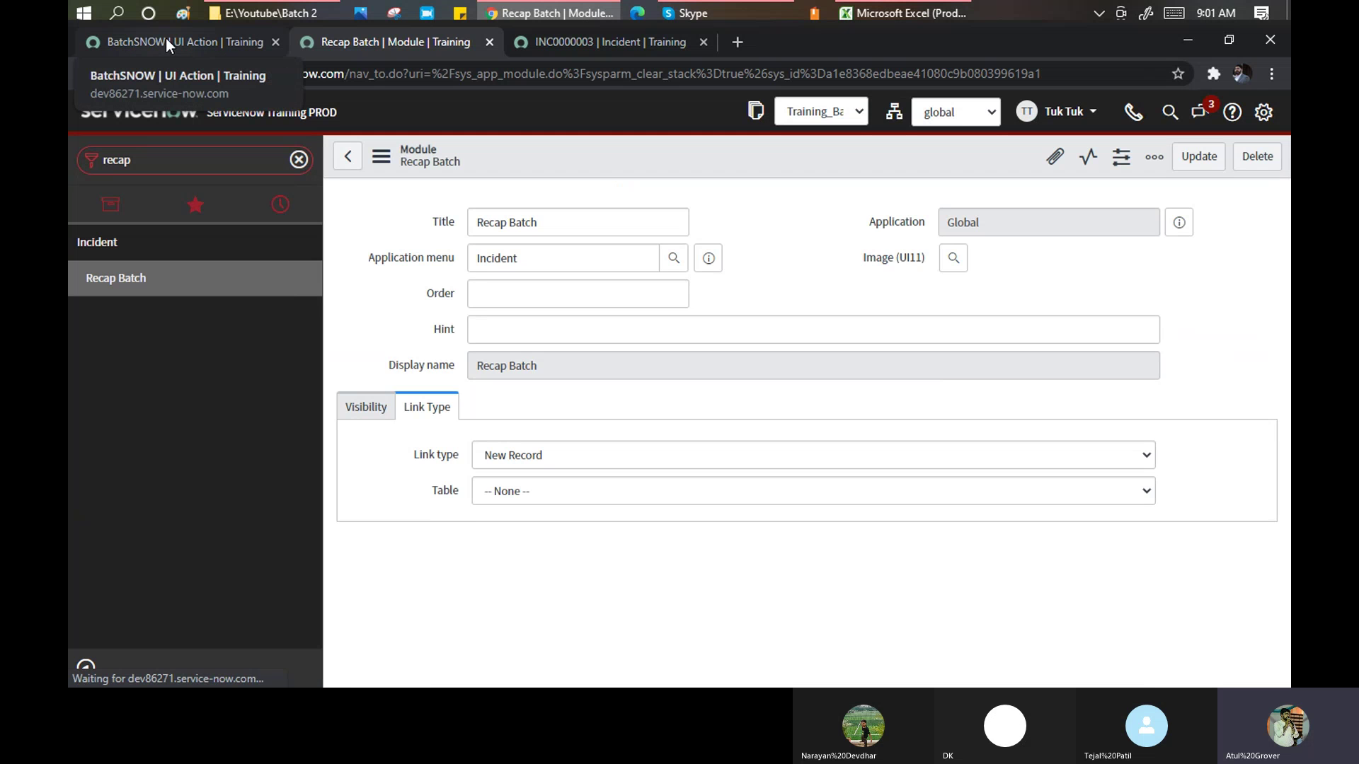
Open a new Recap record through the Recap Batch module and compare its form actions with the BatchSNOW UI action's insert and update settings.
click(117, 279)
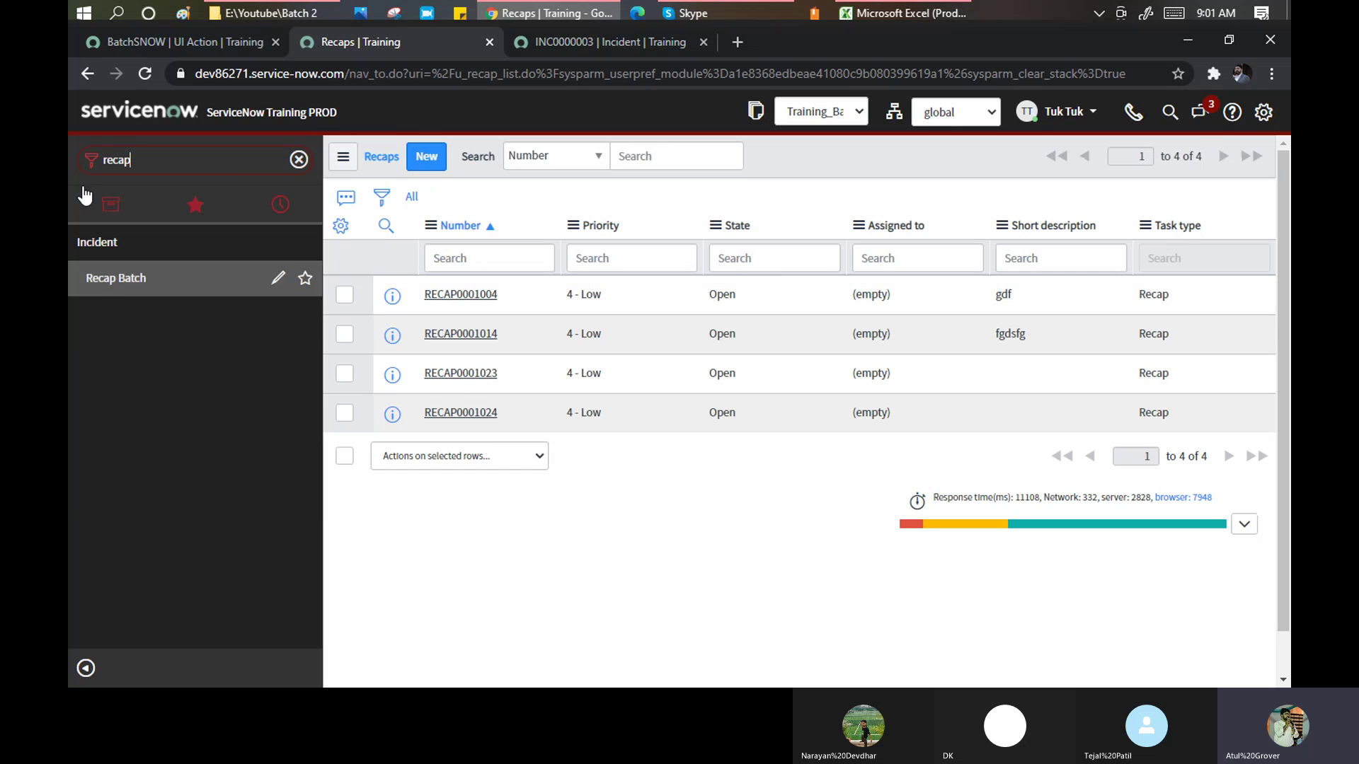
click(116, 277)
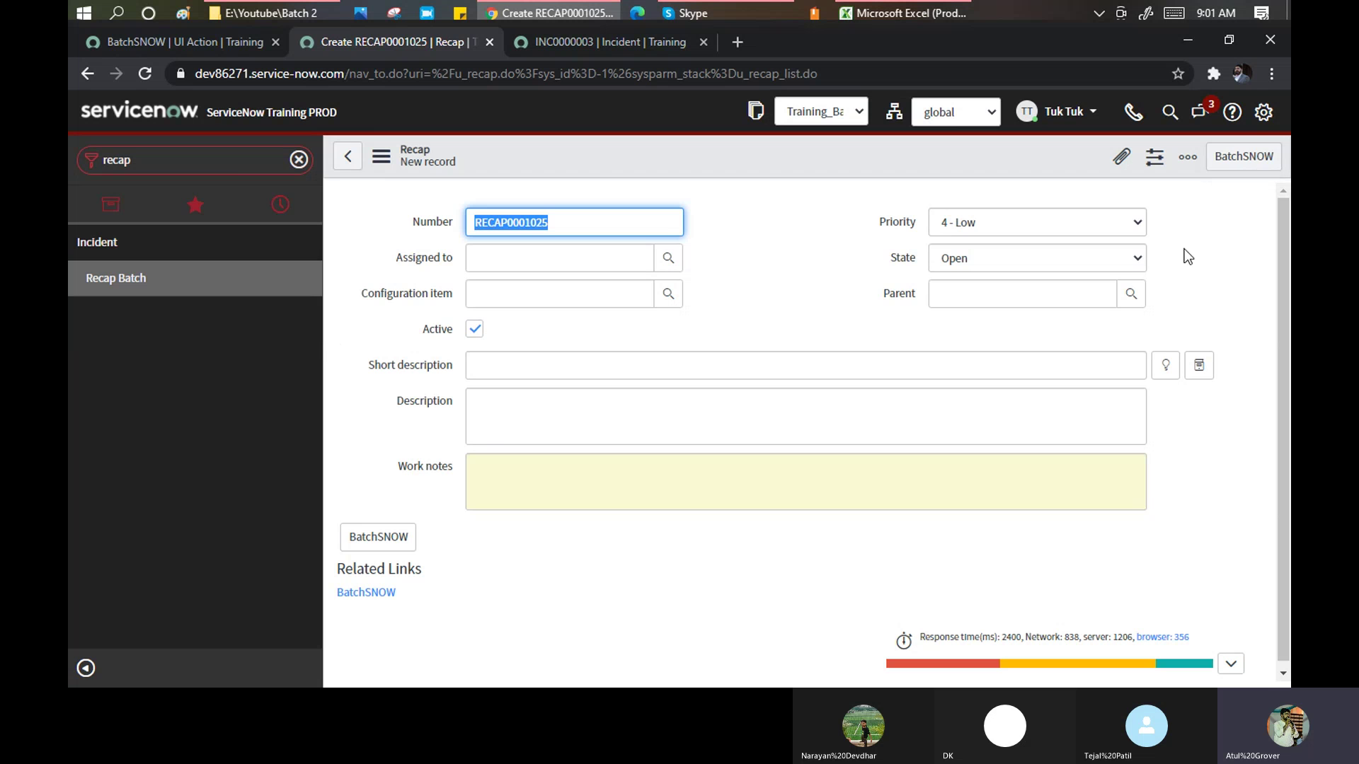
click(142, 40)
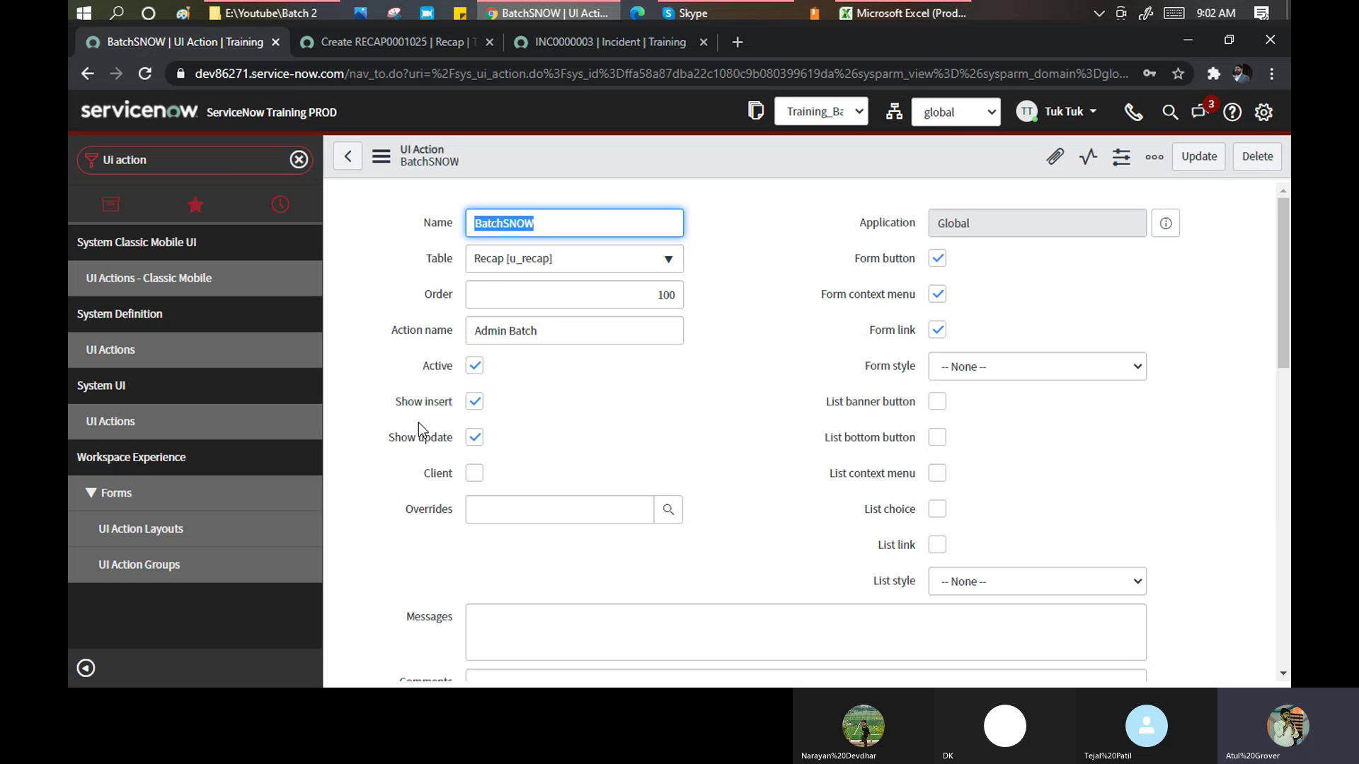
click(409, 47)
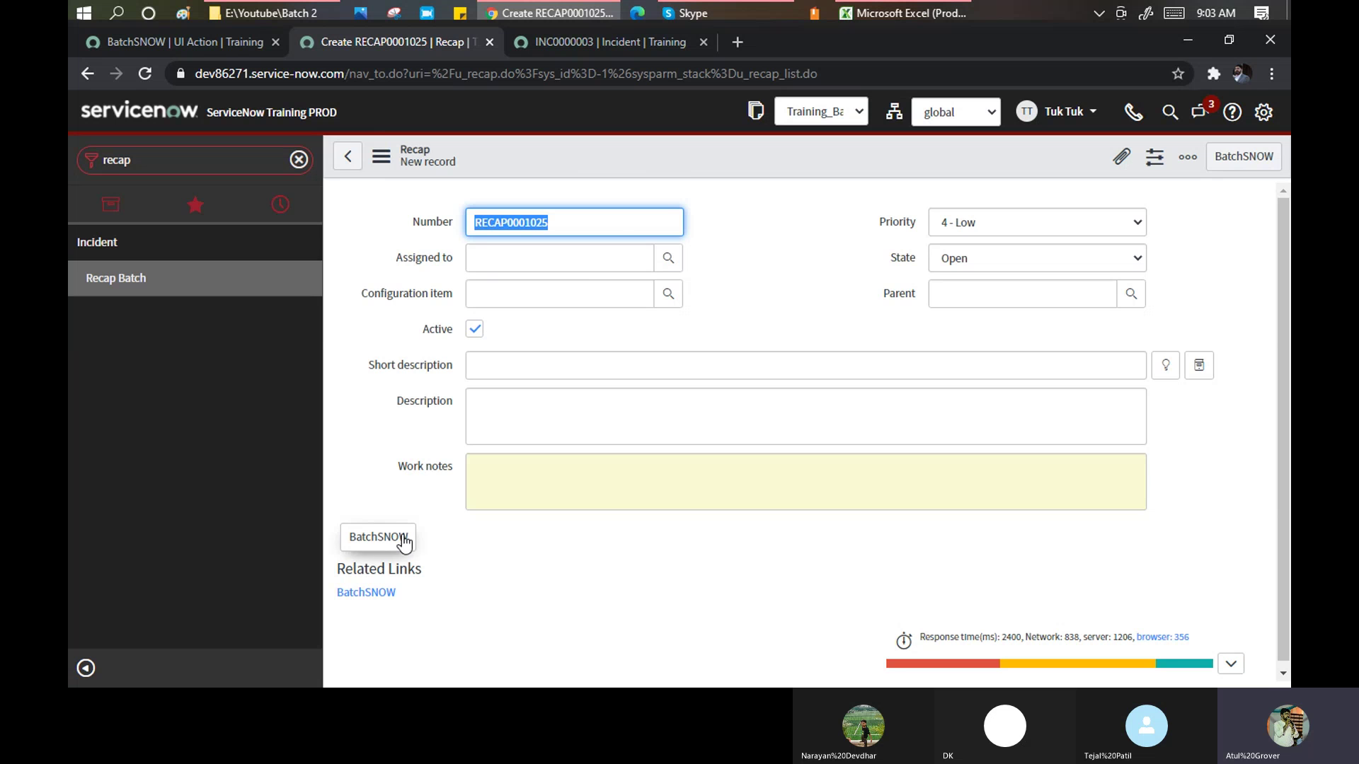
Examine the unsaved Recap record's form context actions for the BatchSNOW entry.
right_click(573, 159)
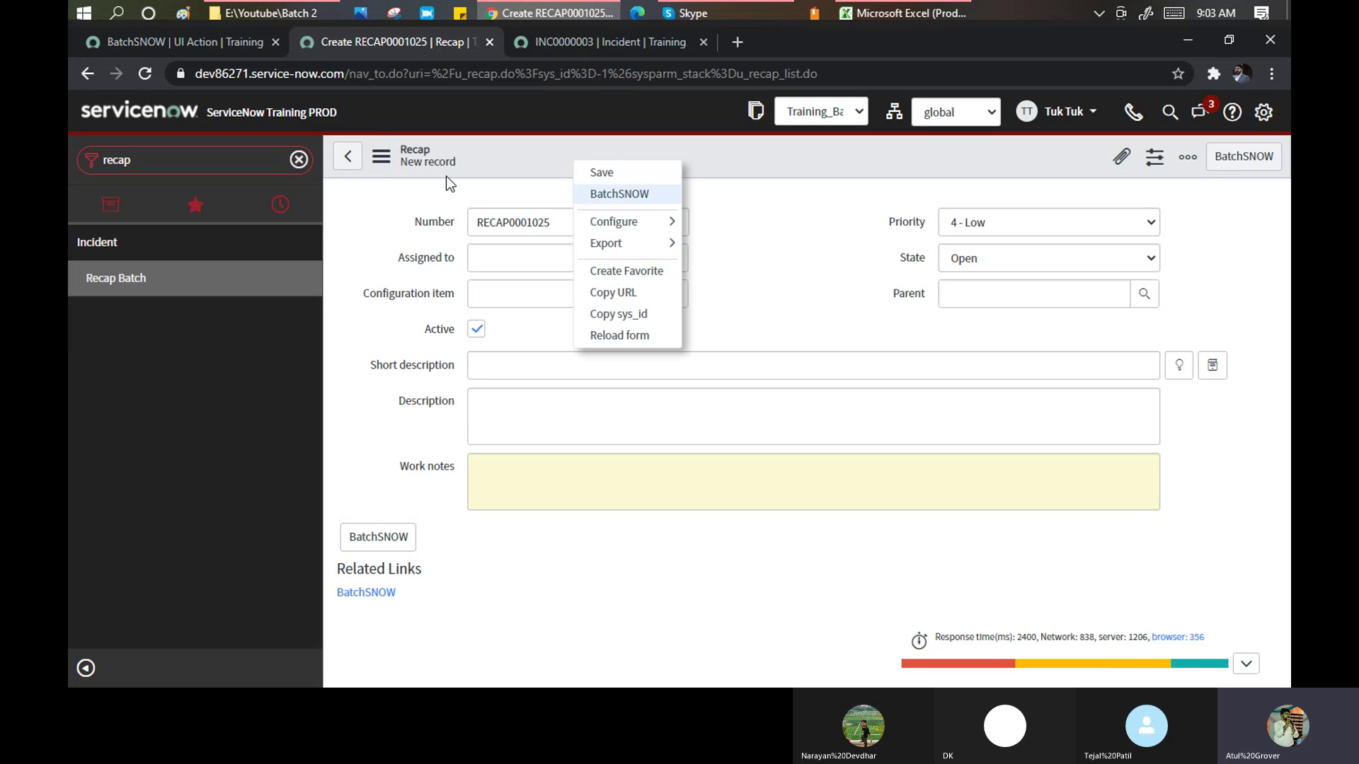
click(382, 161)
click(385, 167)
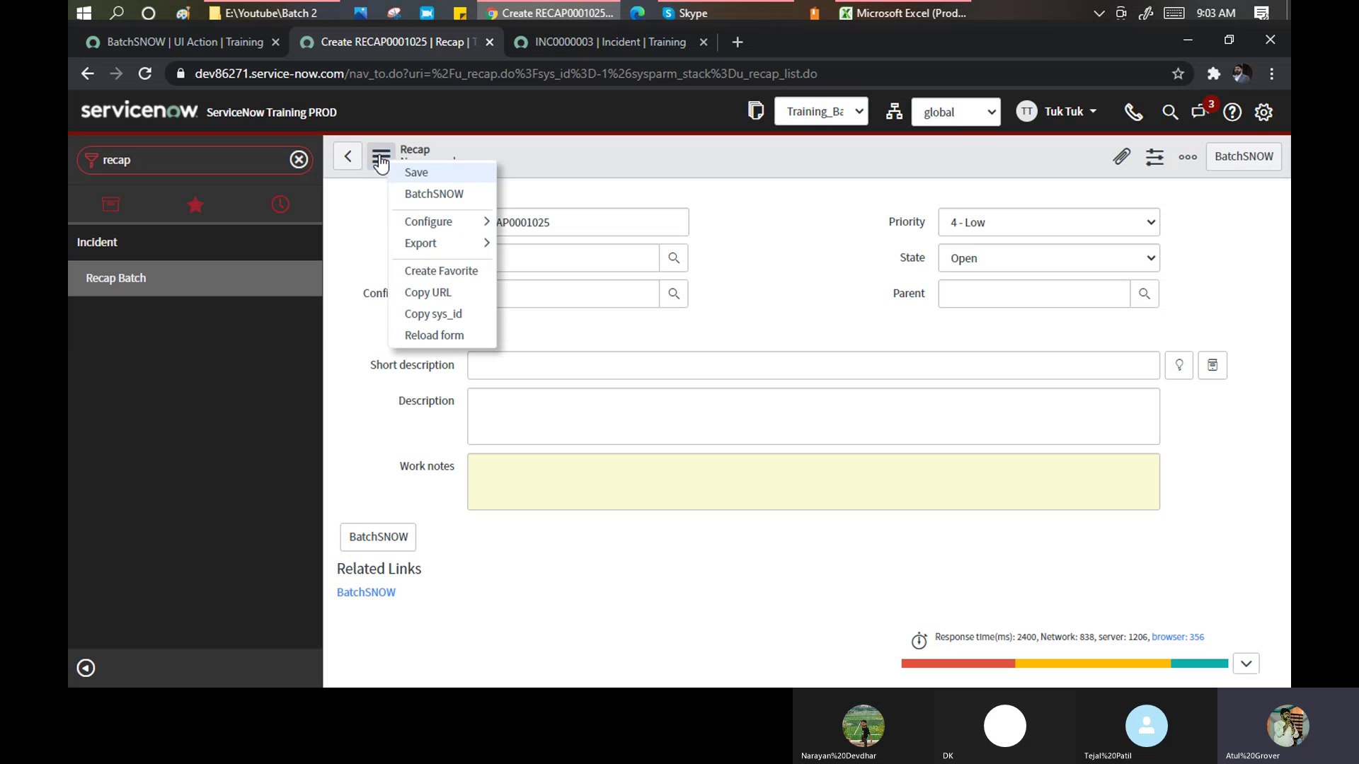
click(382, 156)
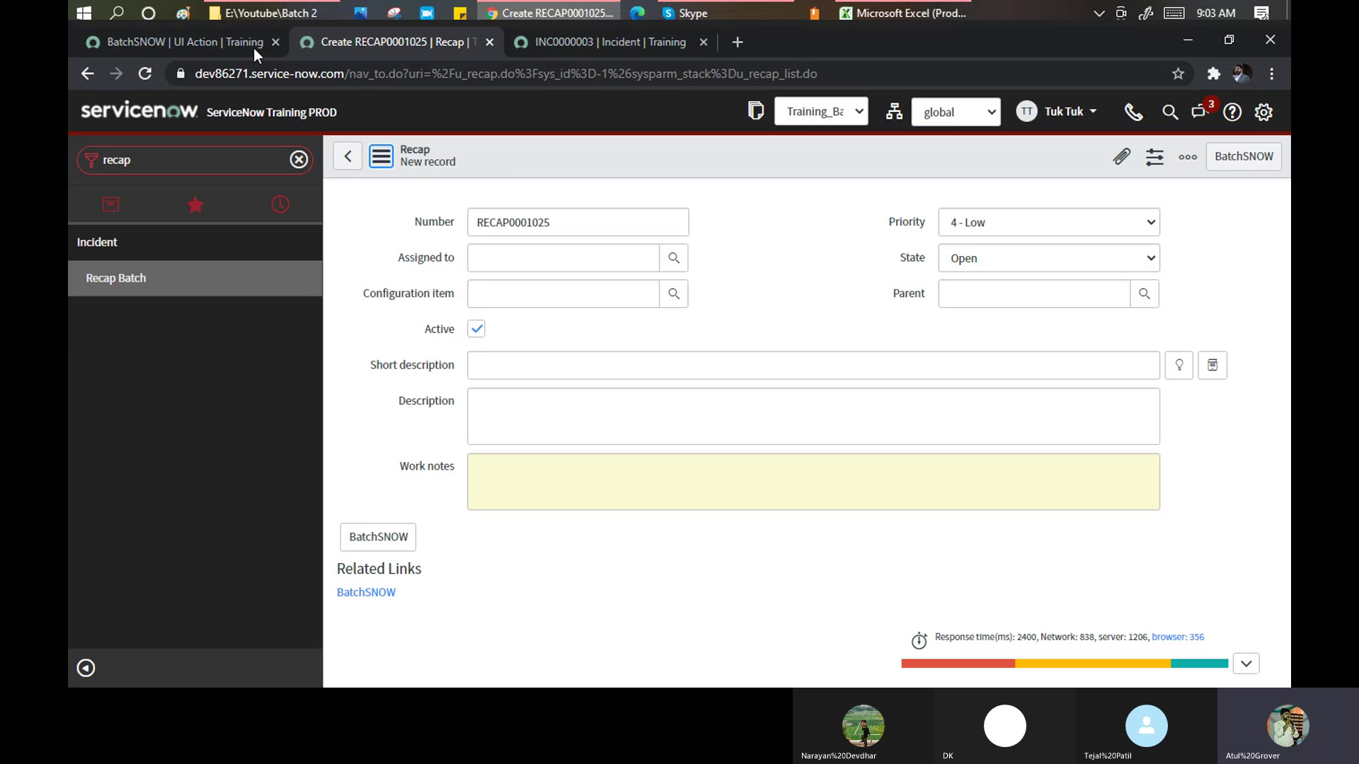
click(381, 157)
mouse_move(444, 244)
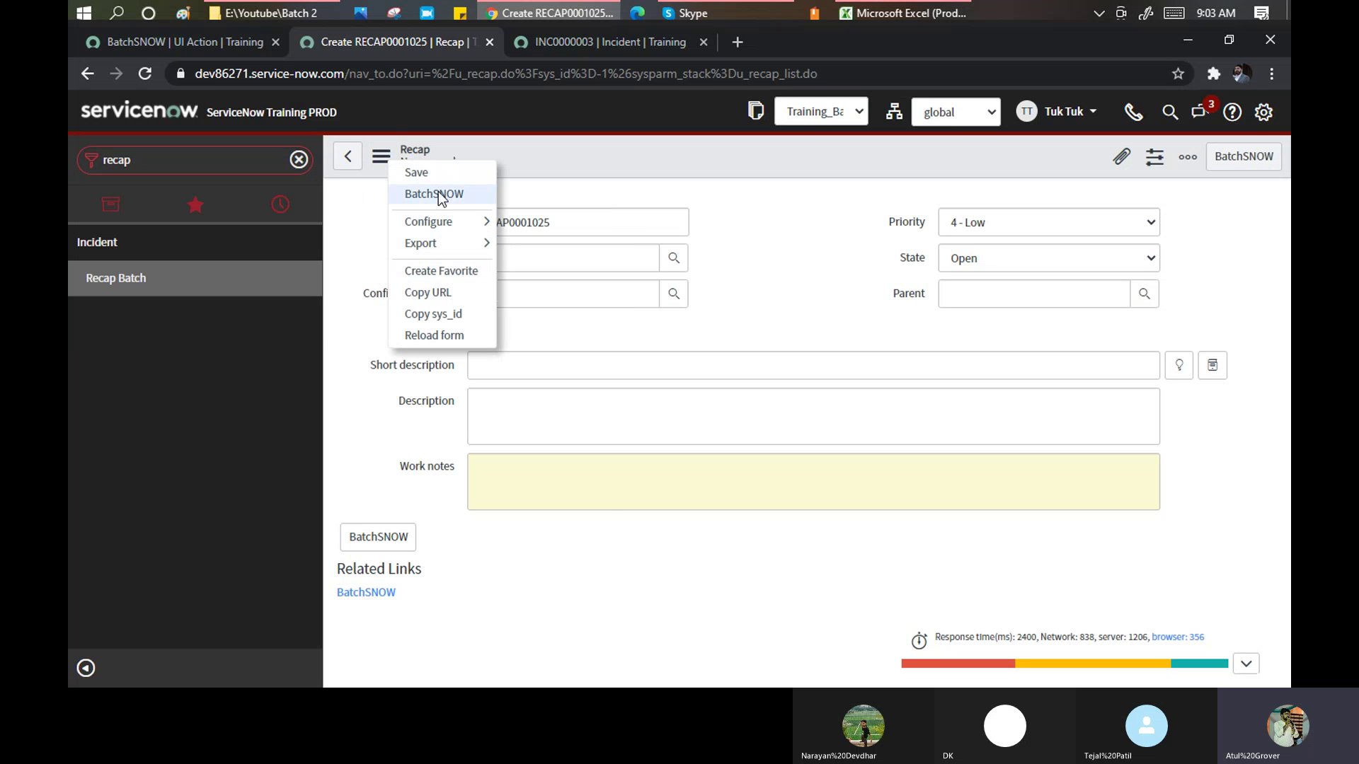
Review the BatchSNOW UI action's settings, checking the Skype call and returning to the same record.
click(195, 48)
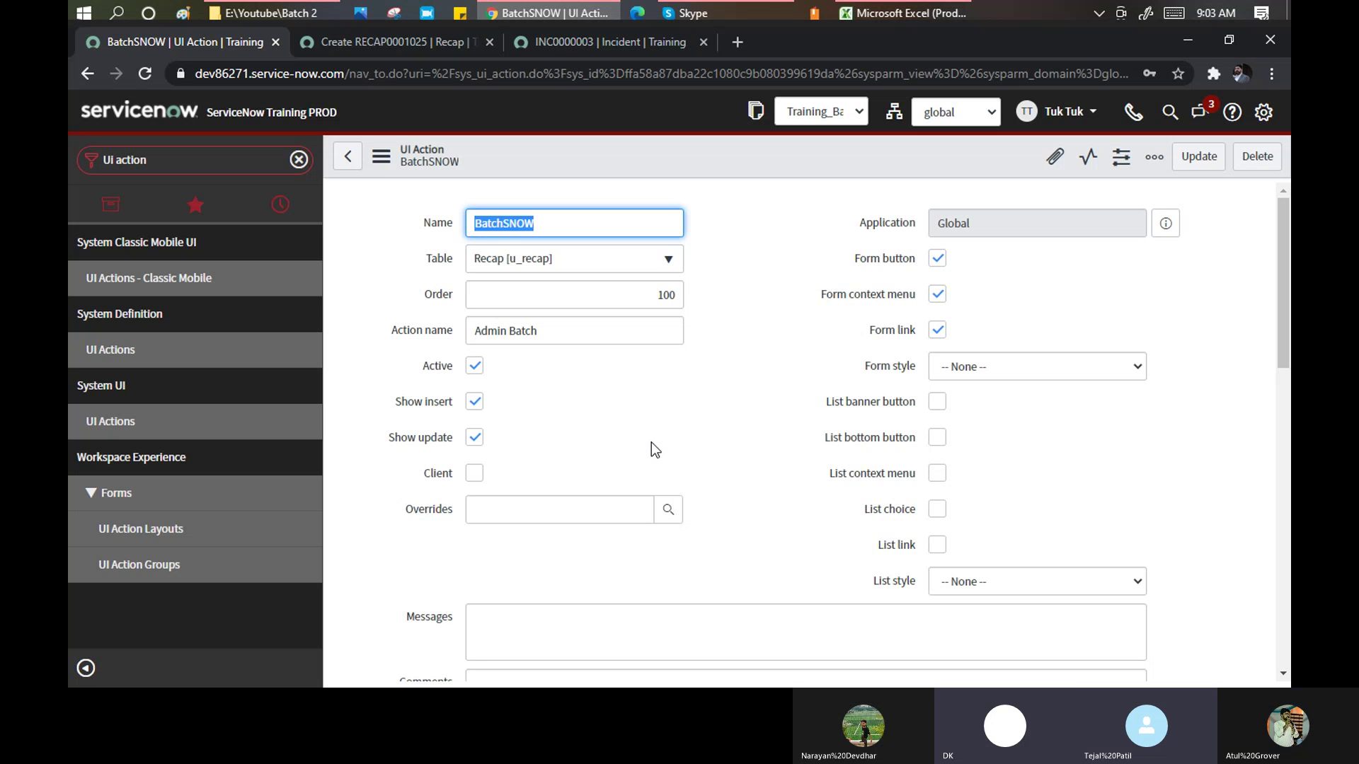
click(737, 13)
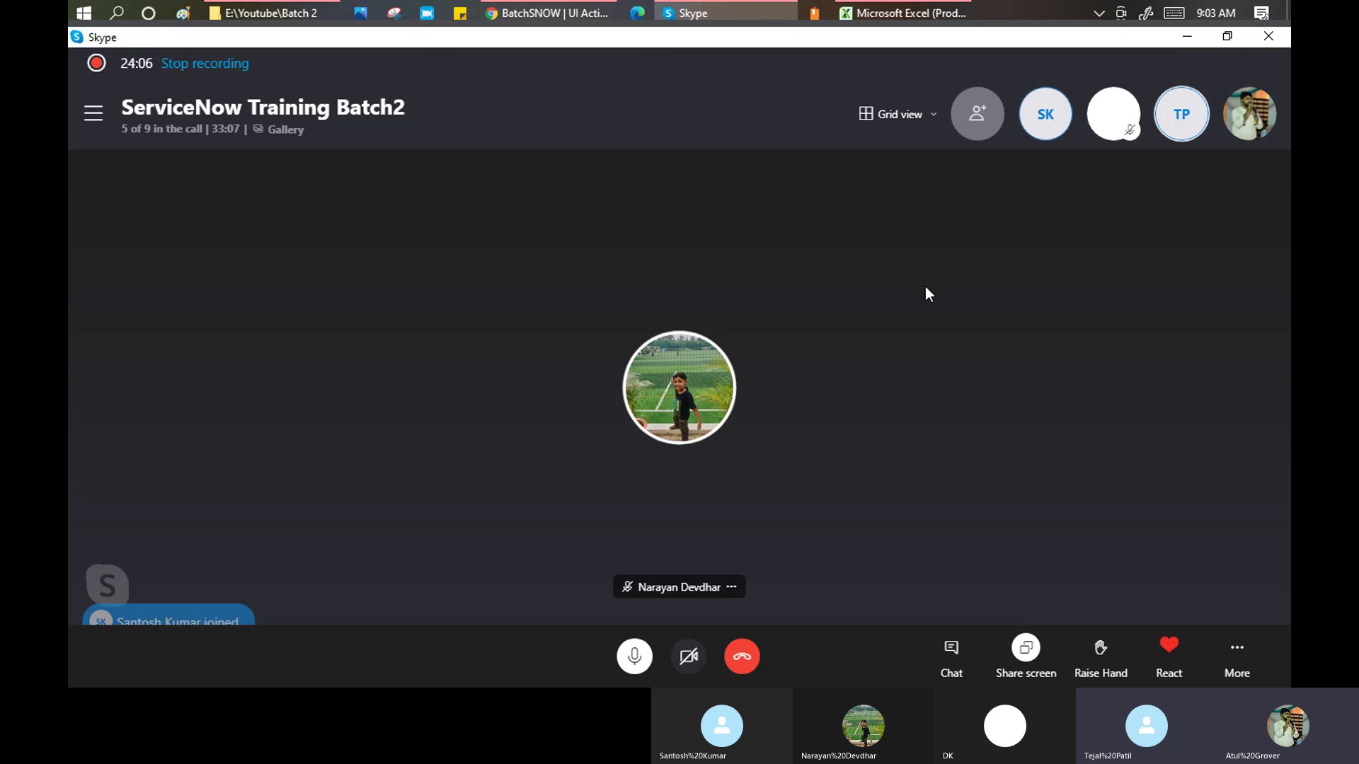
key(alt+Tab)
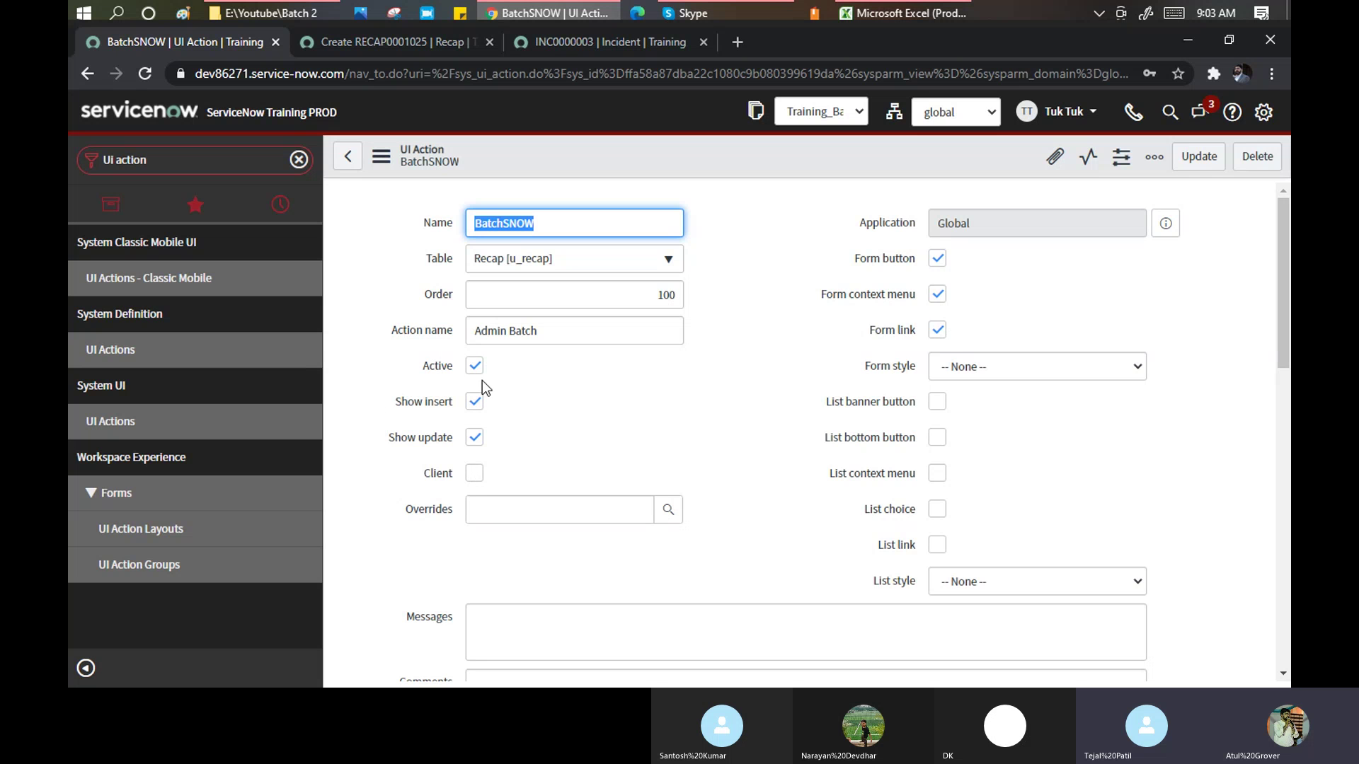
Save the BatchSNOW UI action with Show insert disabled and check its effect on a fresh Recap record form.
click(475, 401)
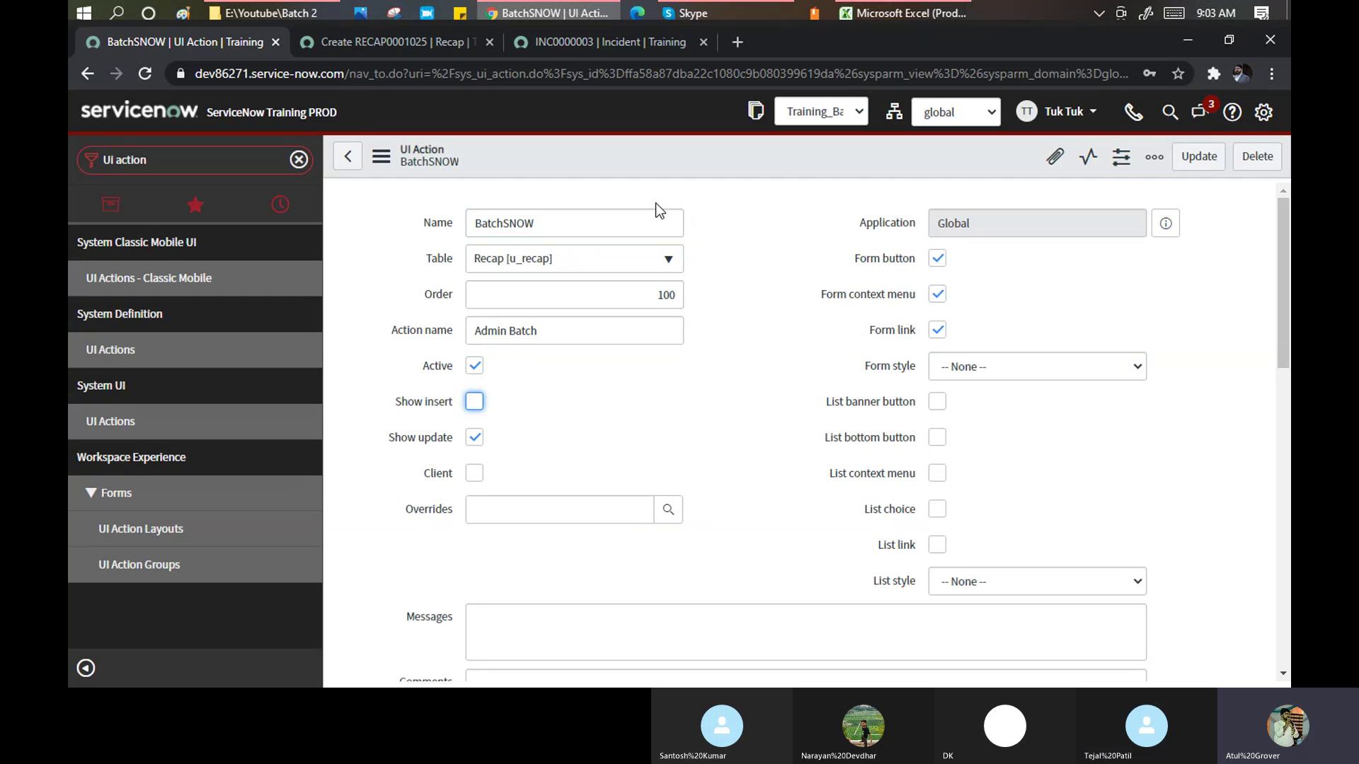
right_click(634, 153)
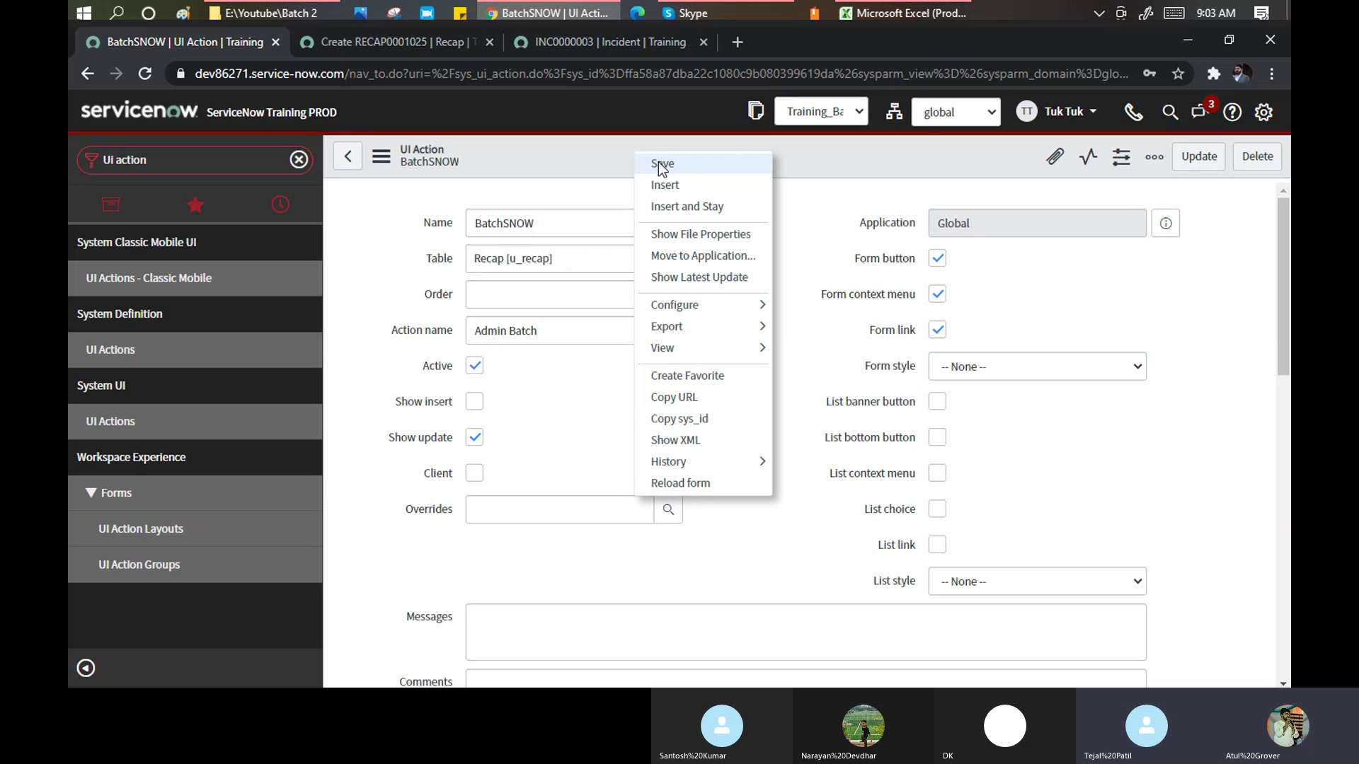
click(658, 164)
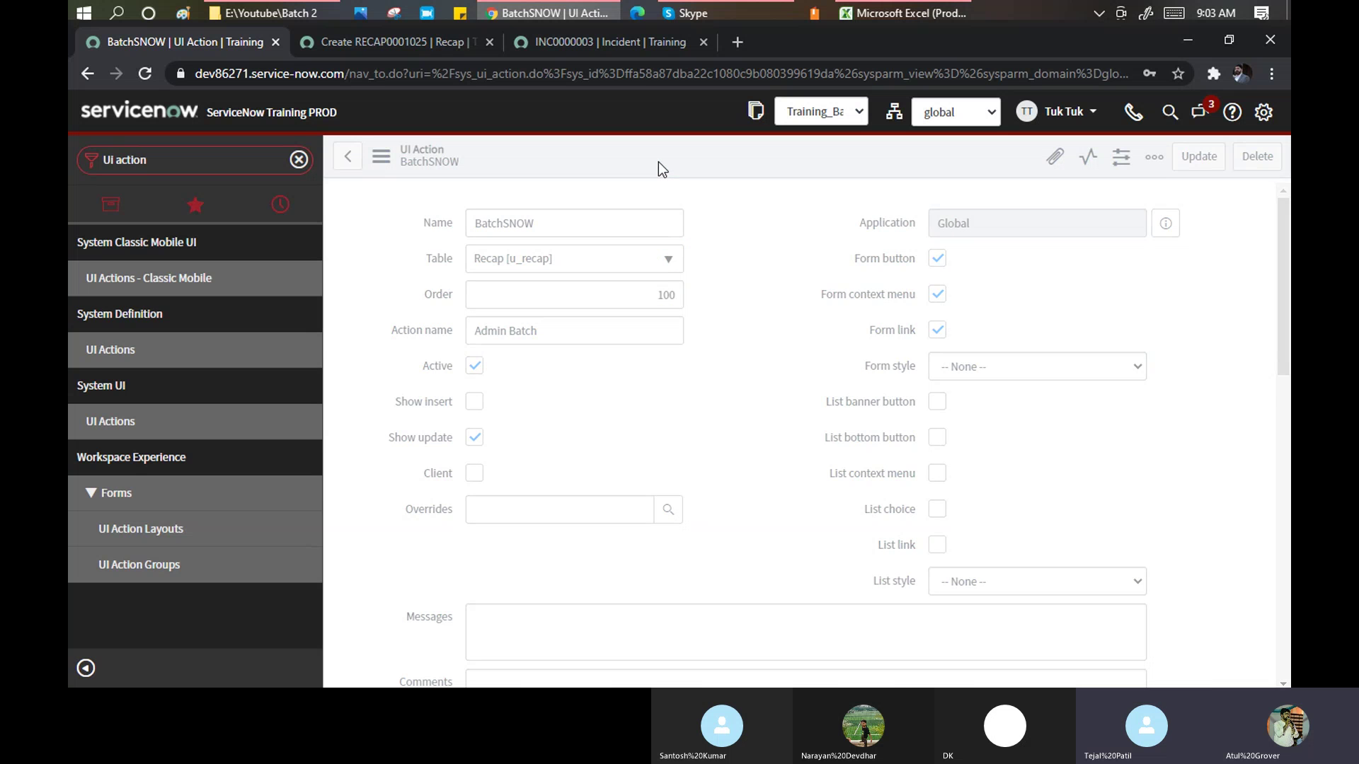
click(401, 41)
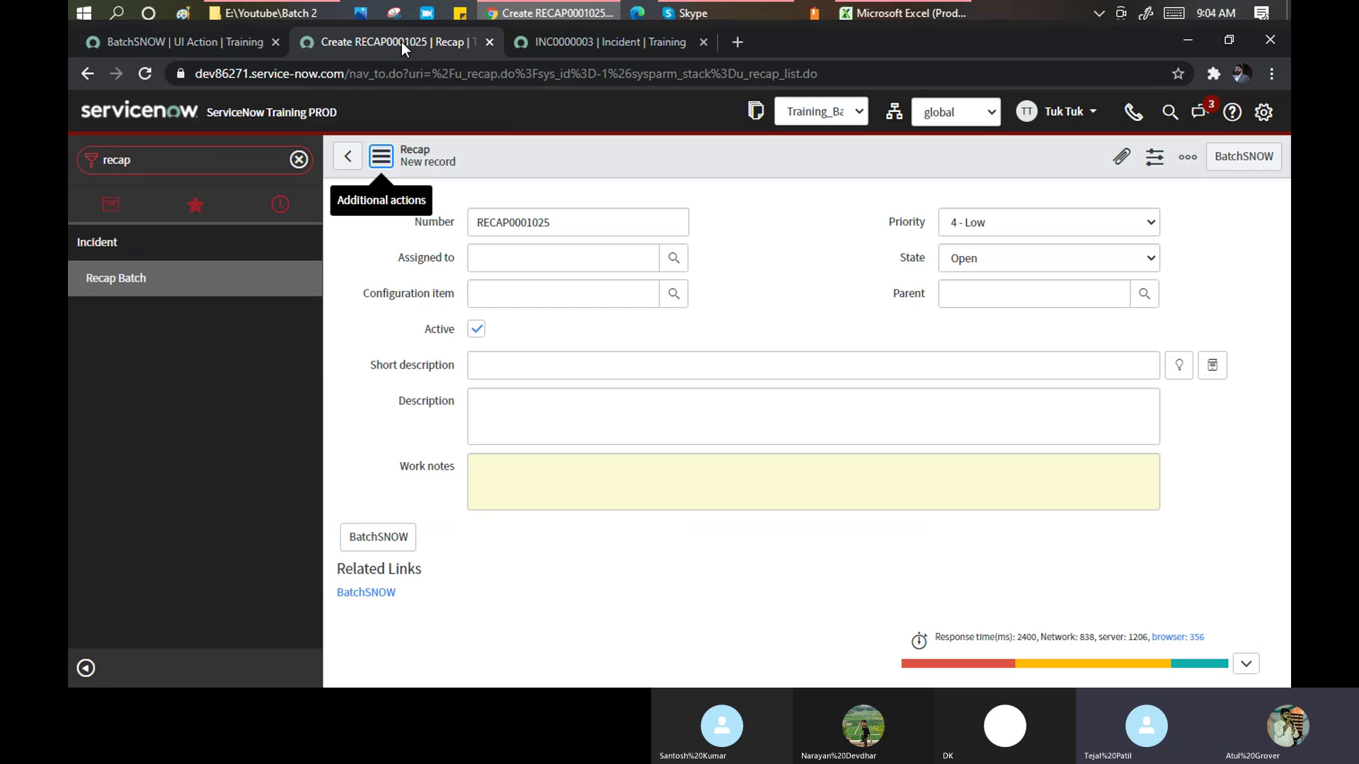
click(111, 283)
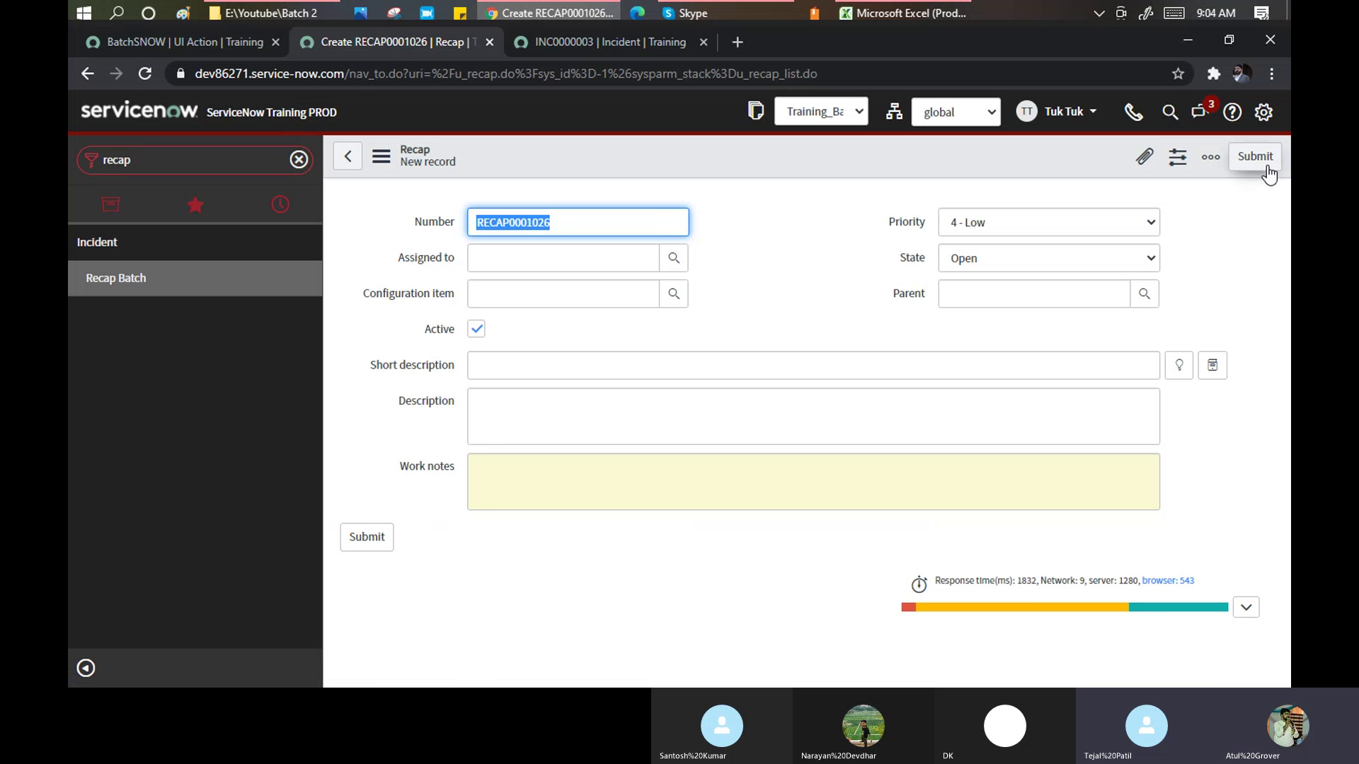
Save the BatchSNOW UI action with Show insert enabled again and check its effect on another new Recap record form.
click(176, 41)
click(474, 401)
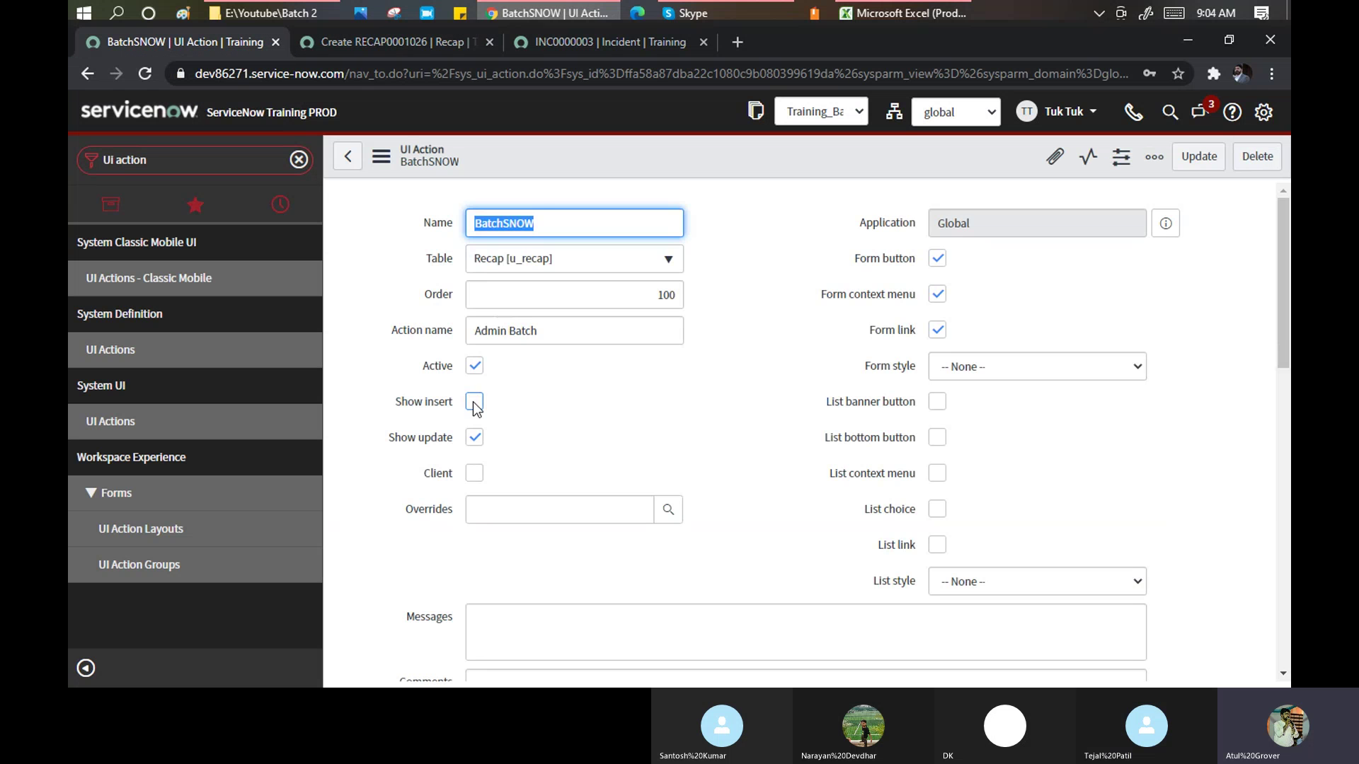
right_click(614, 147)
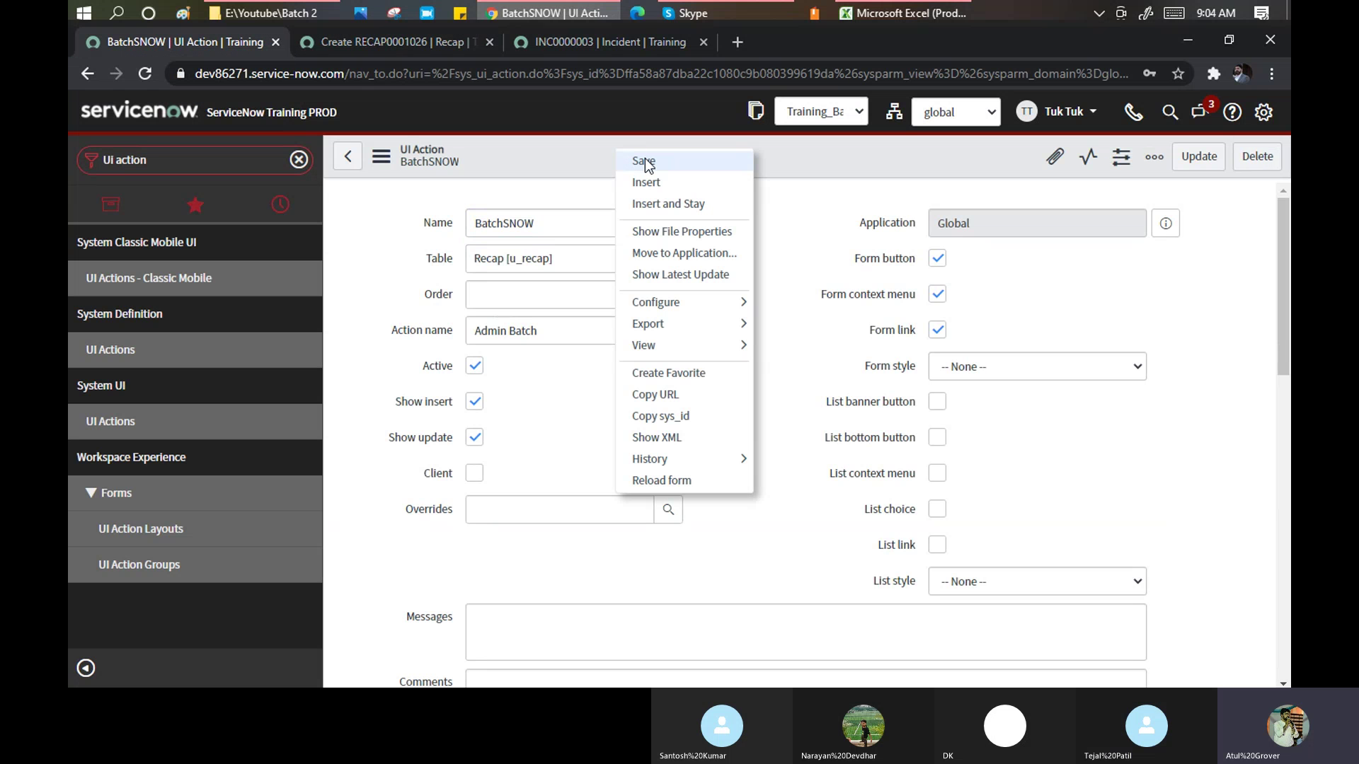
click(644, 158)
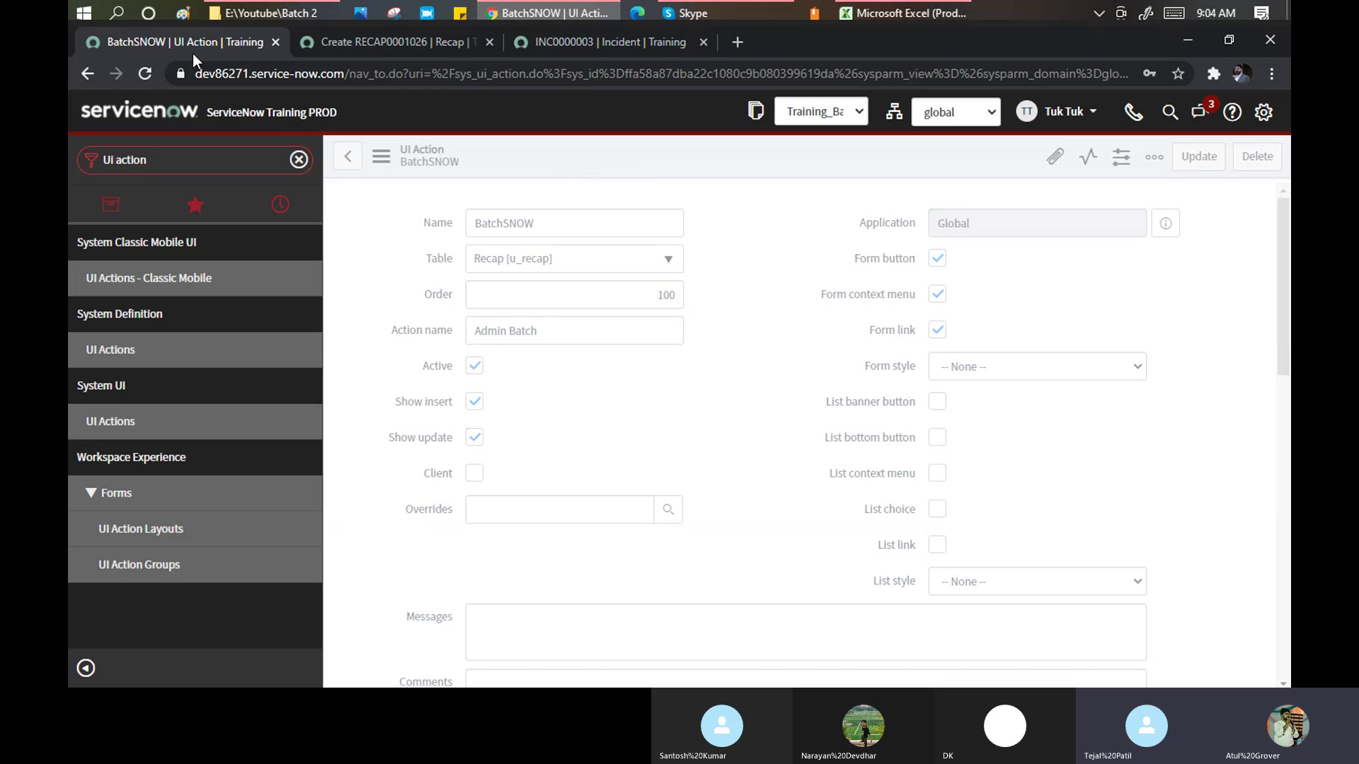
click(371, 40)
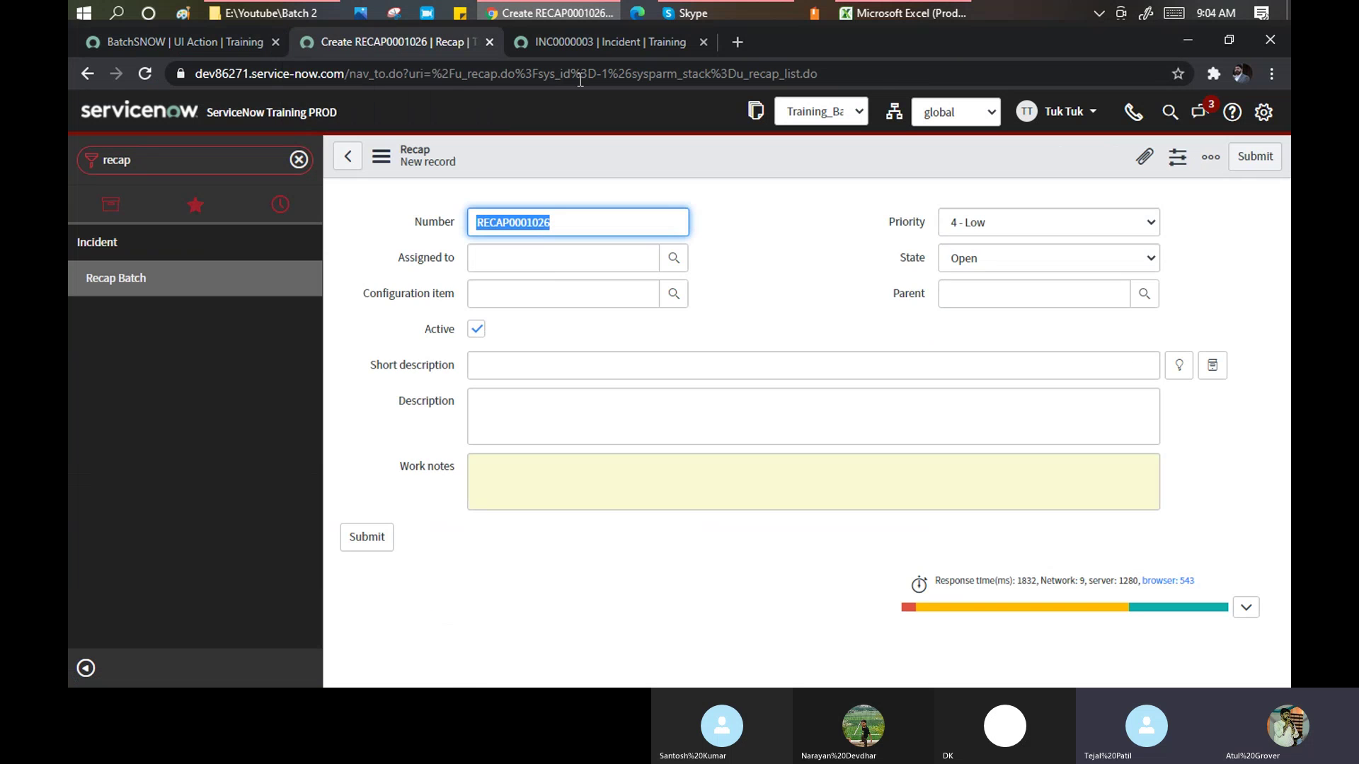
click(117, 279)
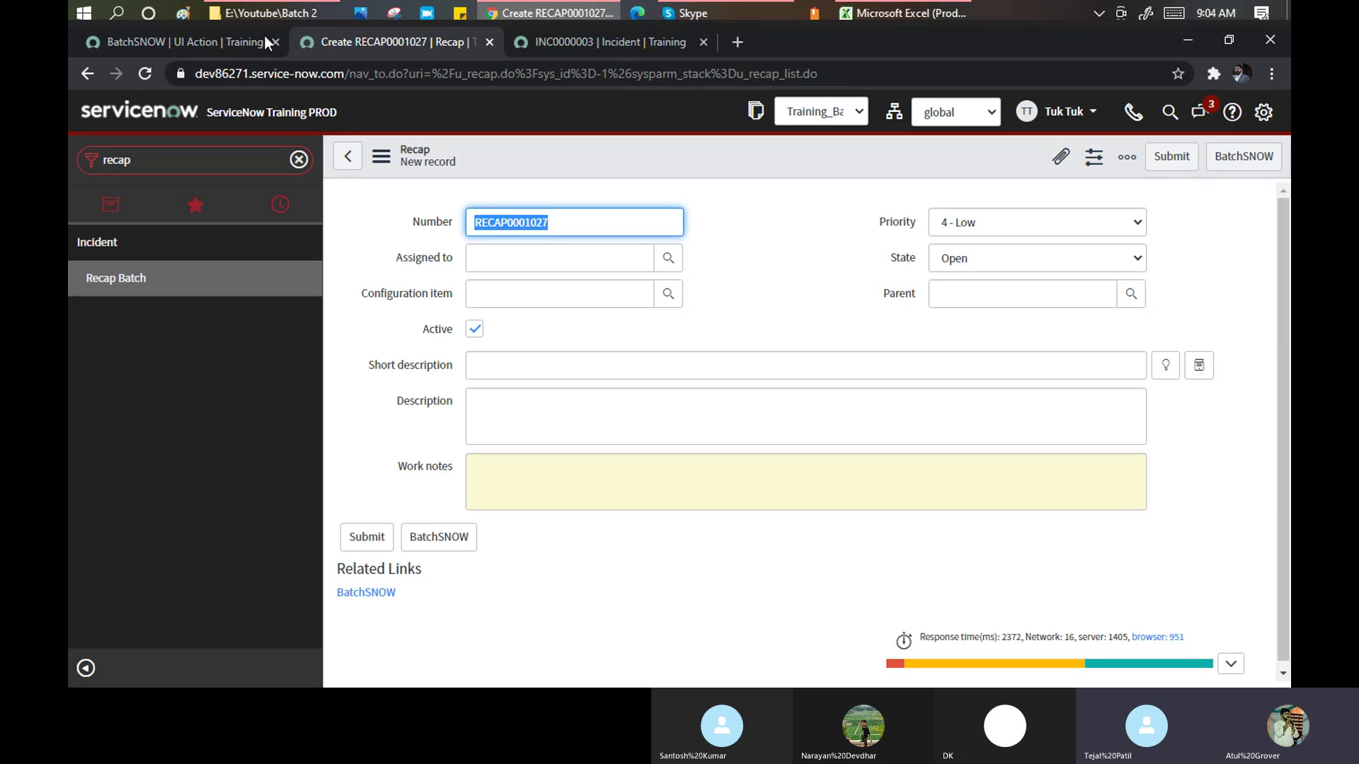
Save the BatchSNOW UI action with the Destructive form style and reload the new Recap form to check the button styling.
click(192, 42)
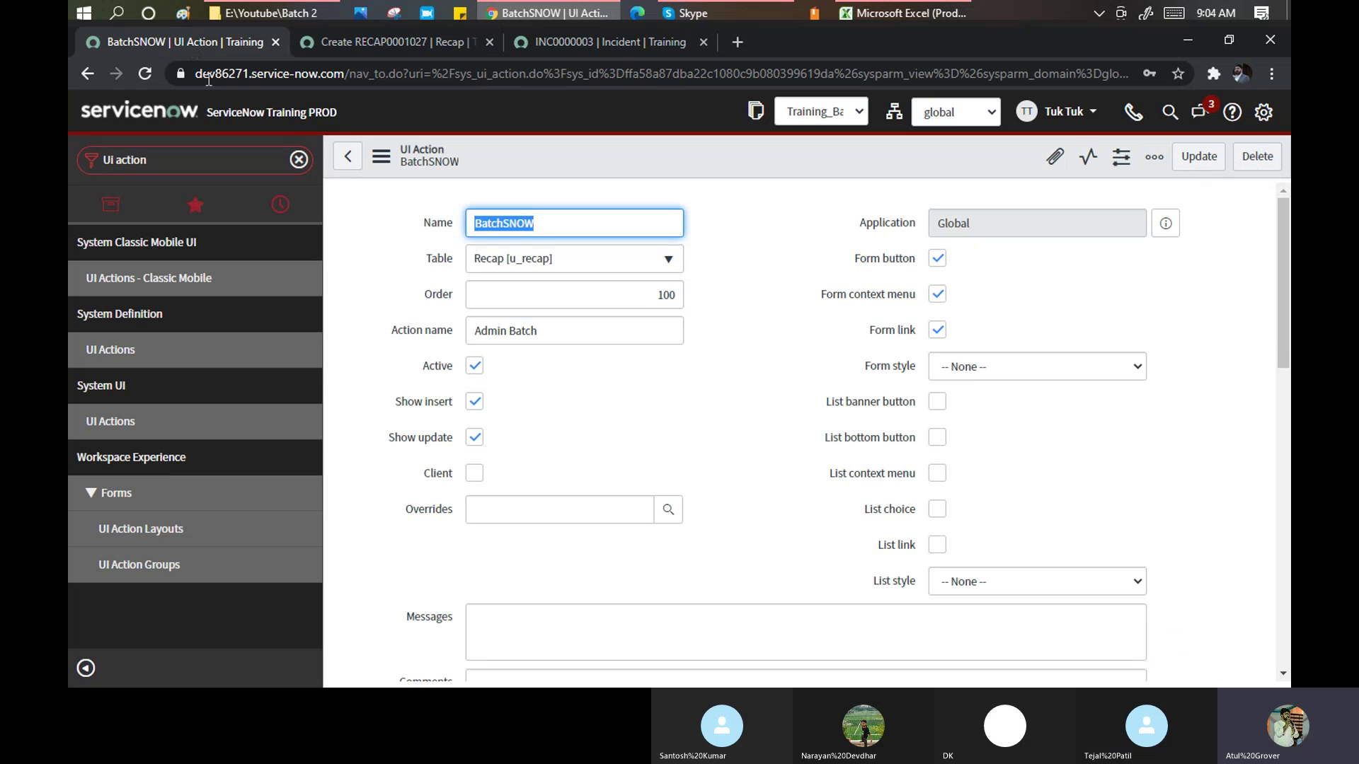
scroll(850, 312, down, 1)
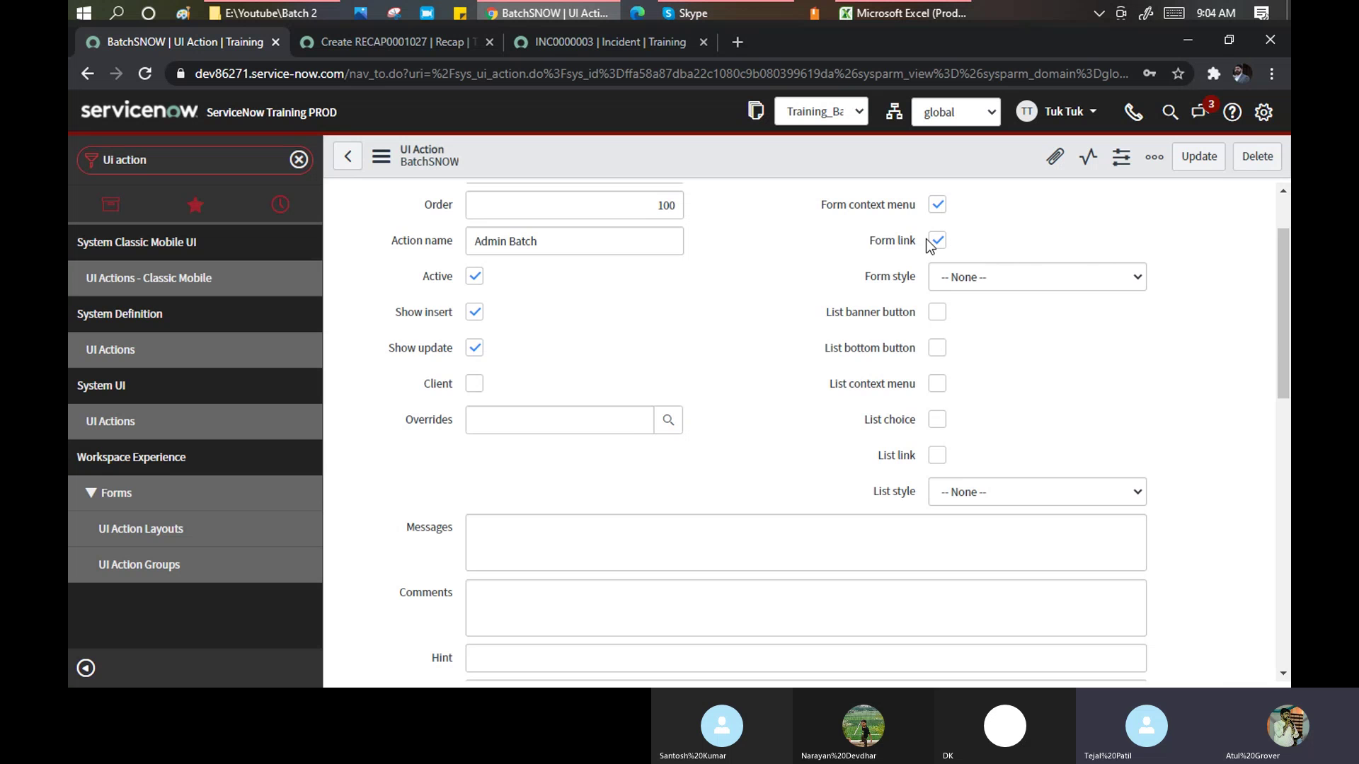
click(996, 280)
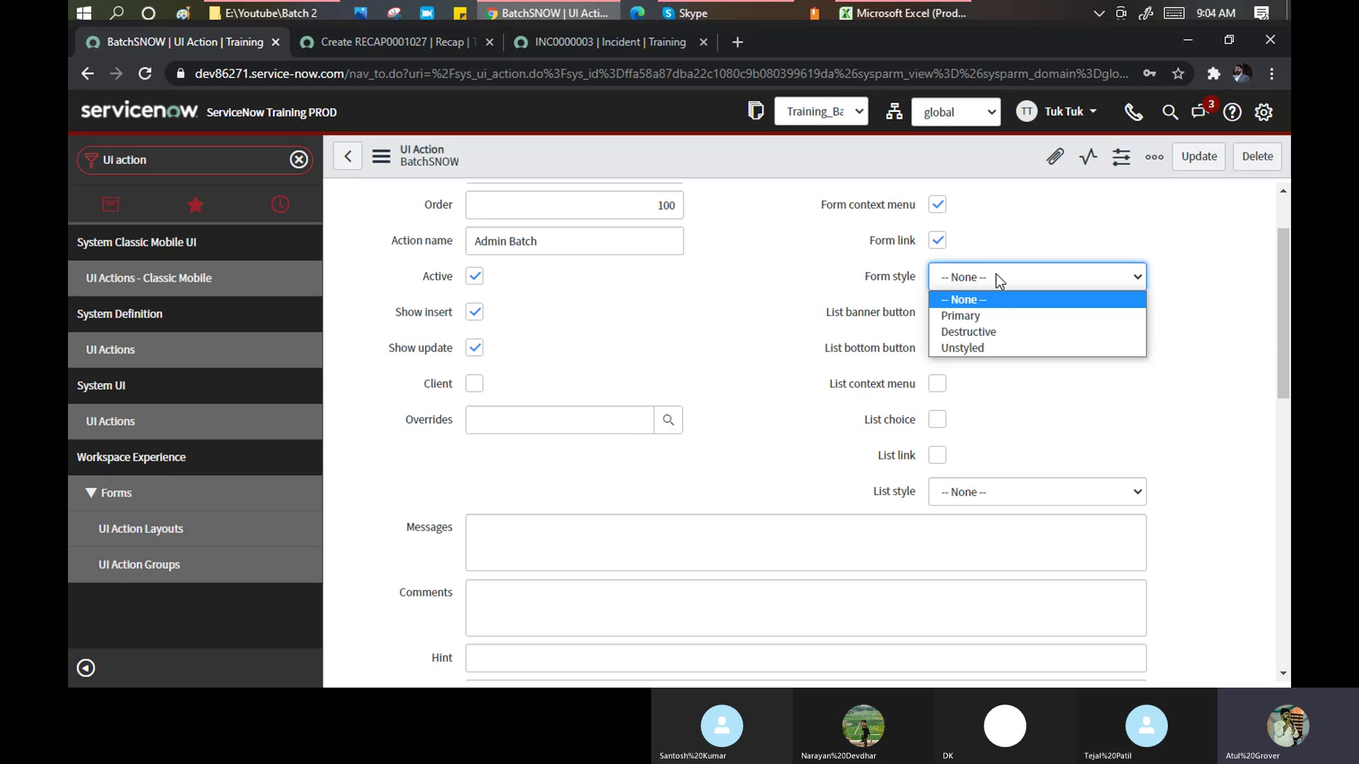
click(982, 333)
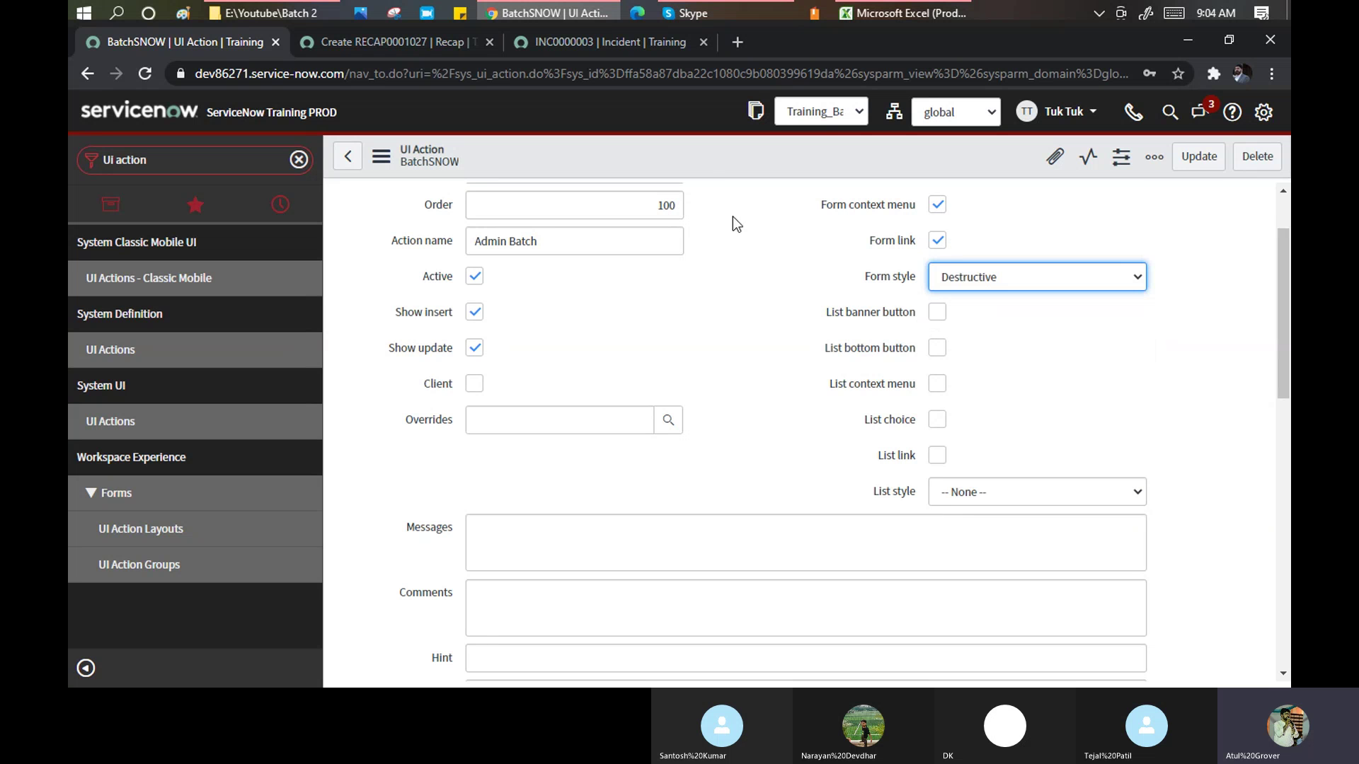
right_click(715, 151)
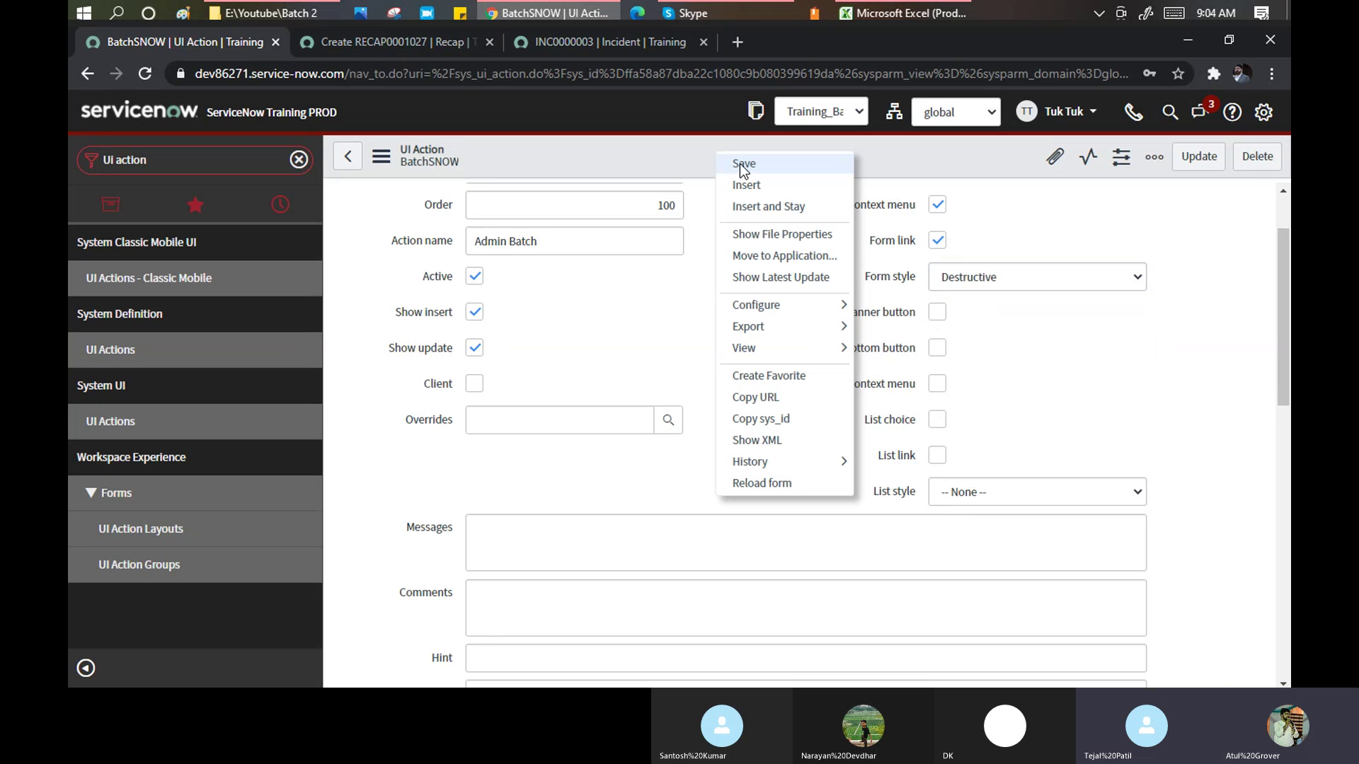
click(740, 164)
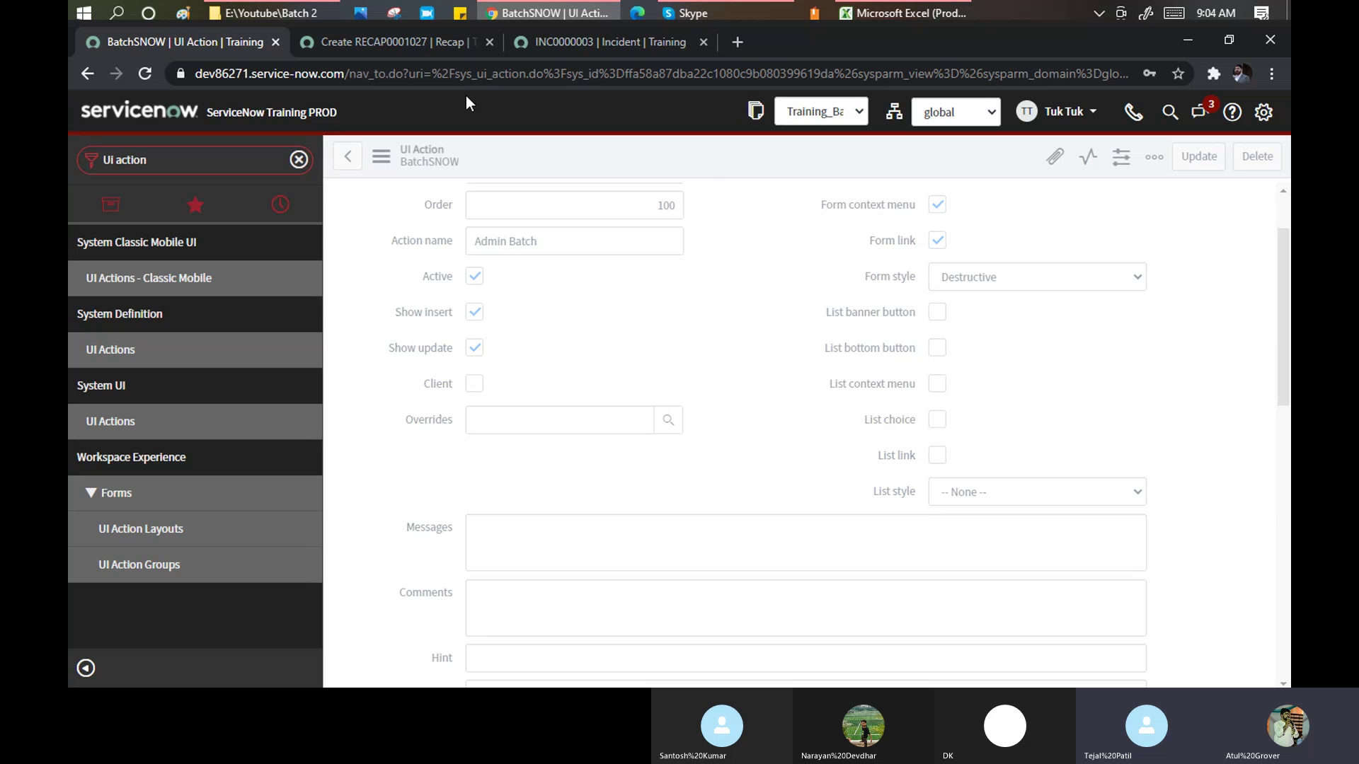
click(395, 45)
right_click(631, 150)
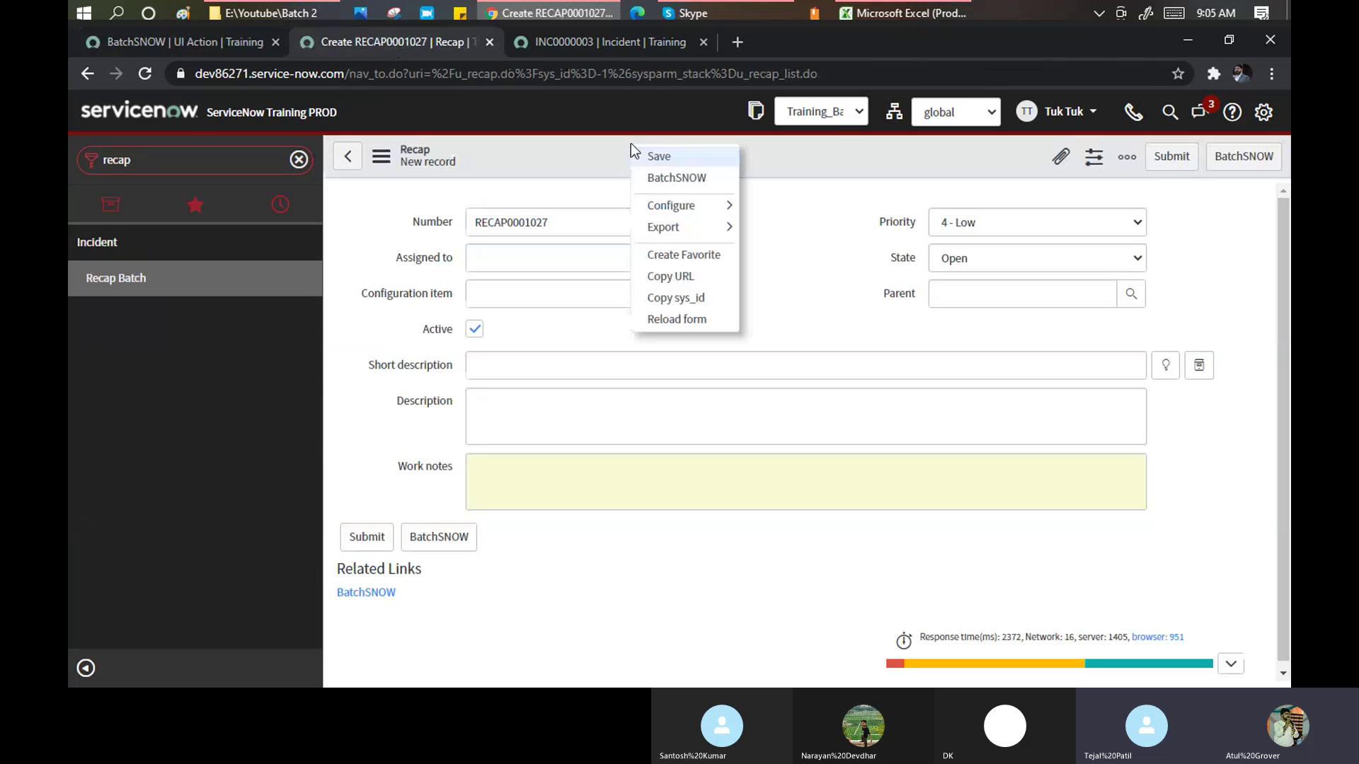
click(676, 320)
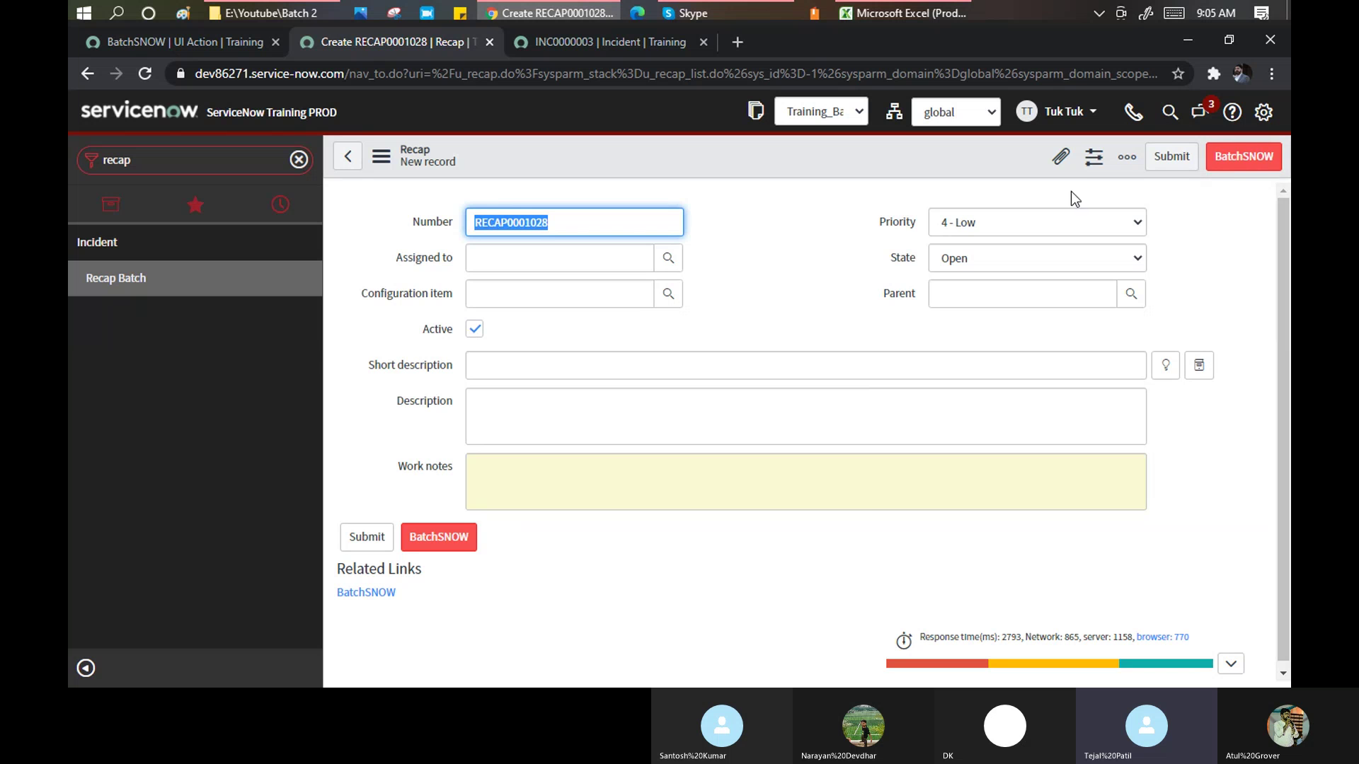
Save the BatchSNOW UI action with the Unstyled form style and reload the new Recap form to check the button styling.
click(195, 40)
click(1001, 372)
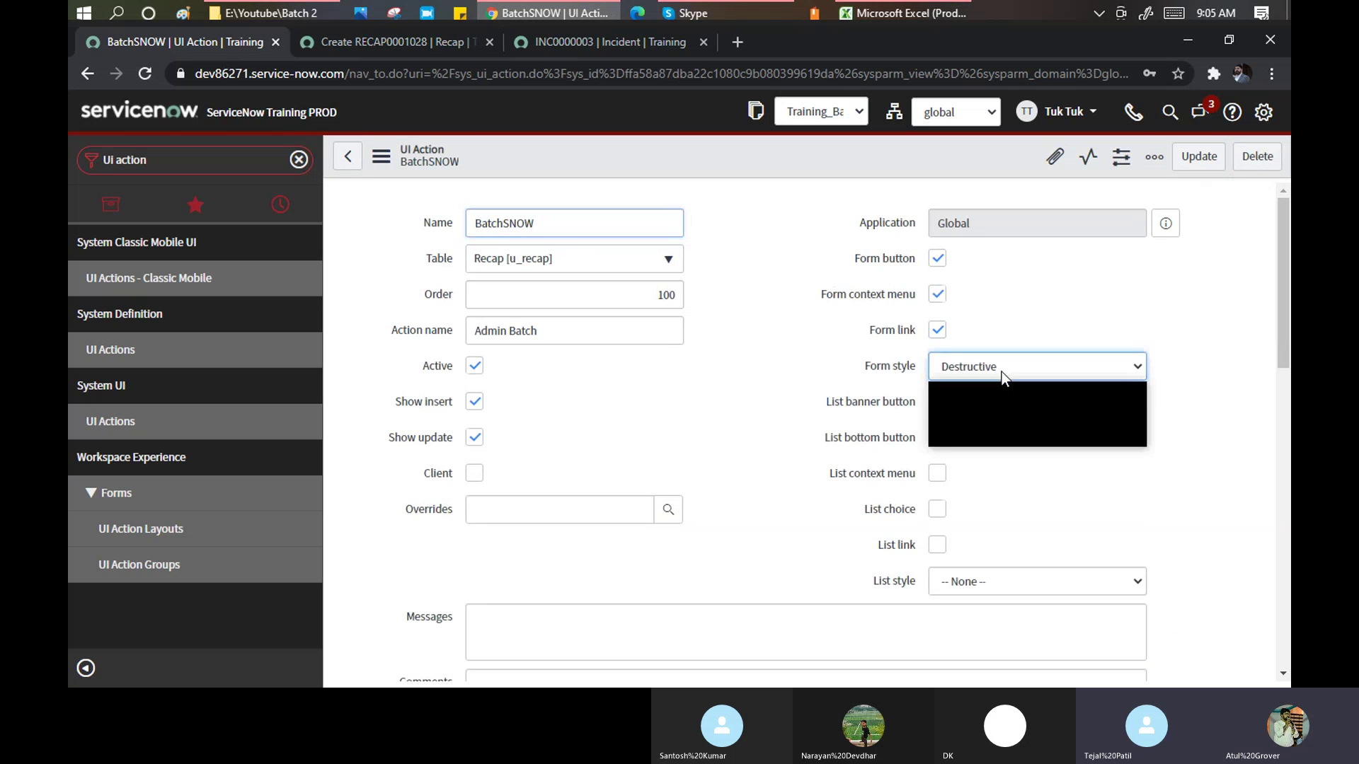
click(980, 439)
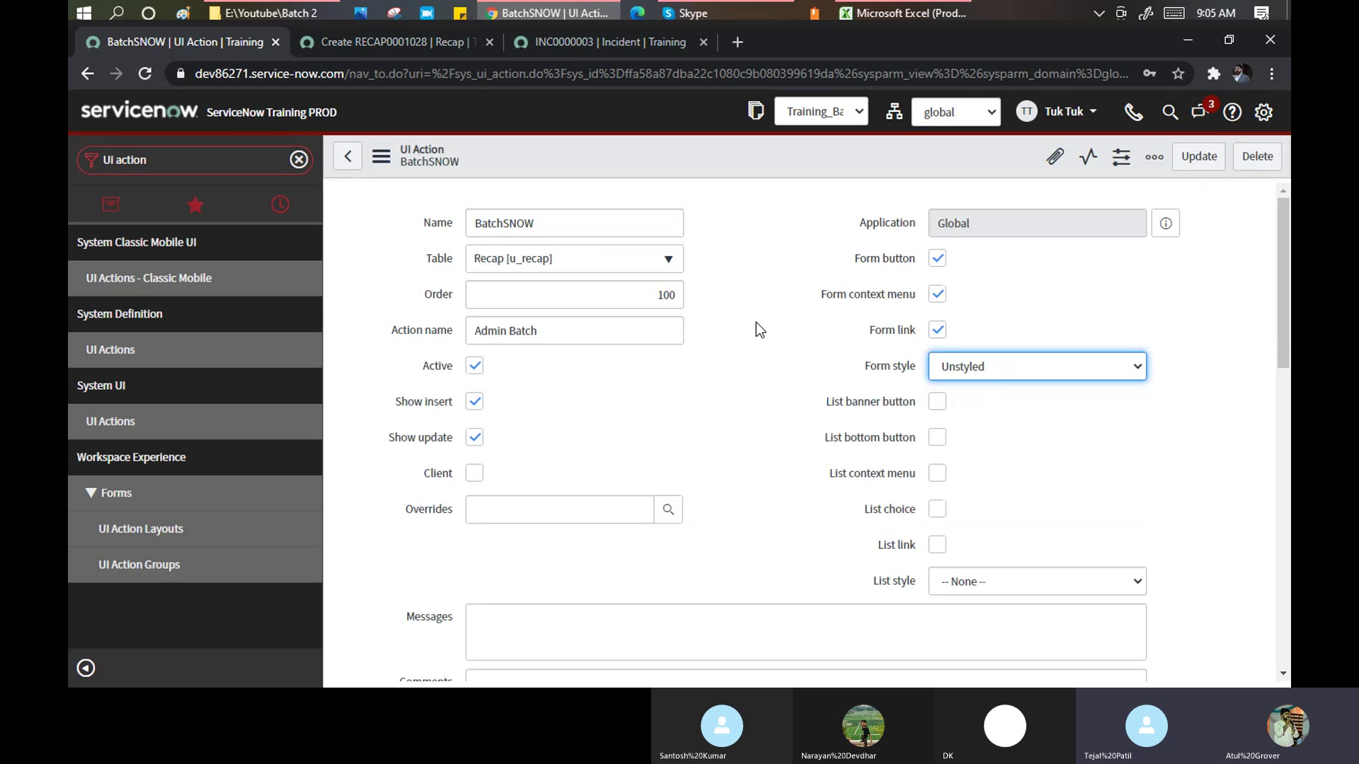
right_click(587, 151)
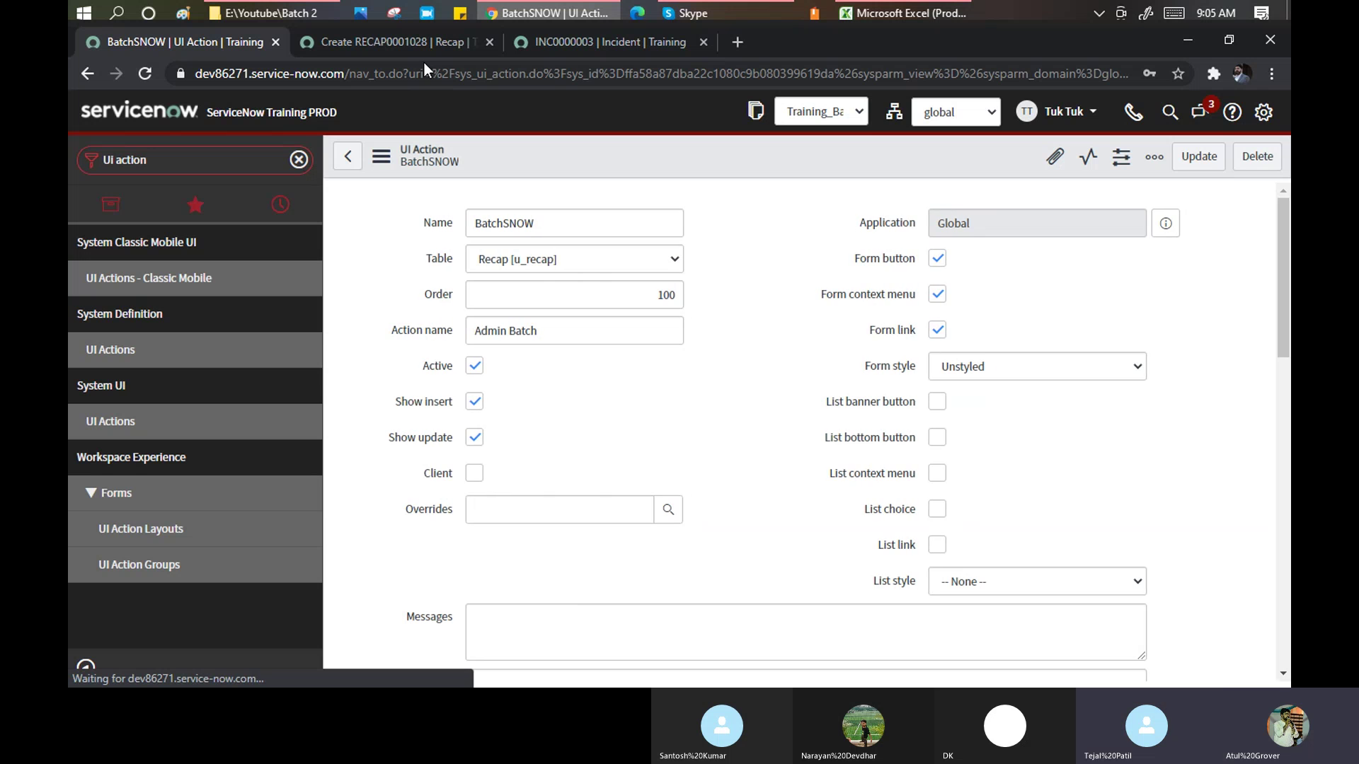
click(397, 41)
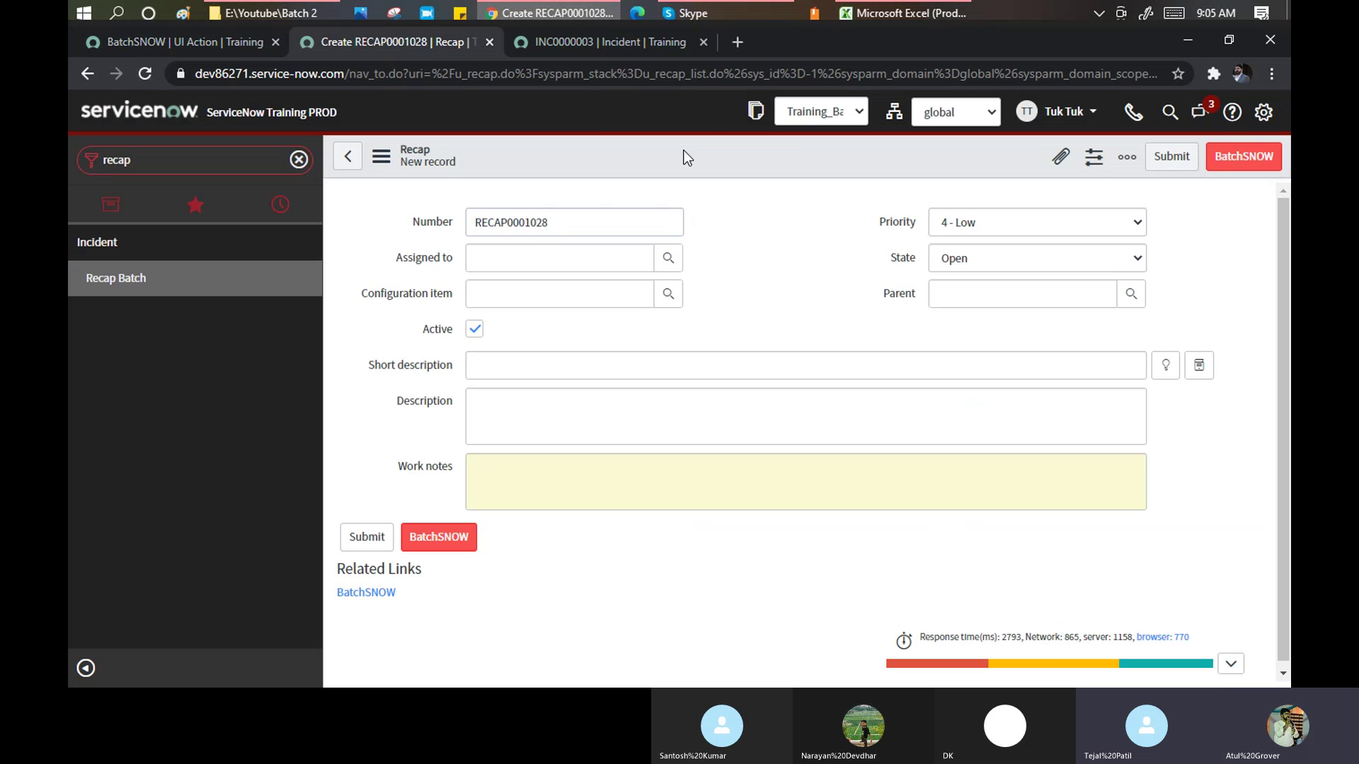
right_click(685, 156)
click(733, 326)
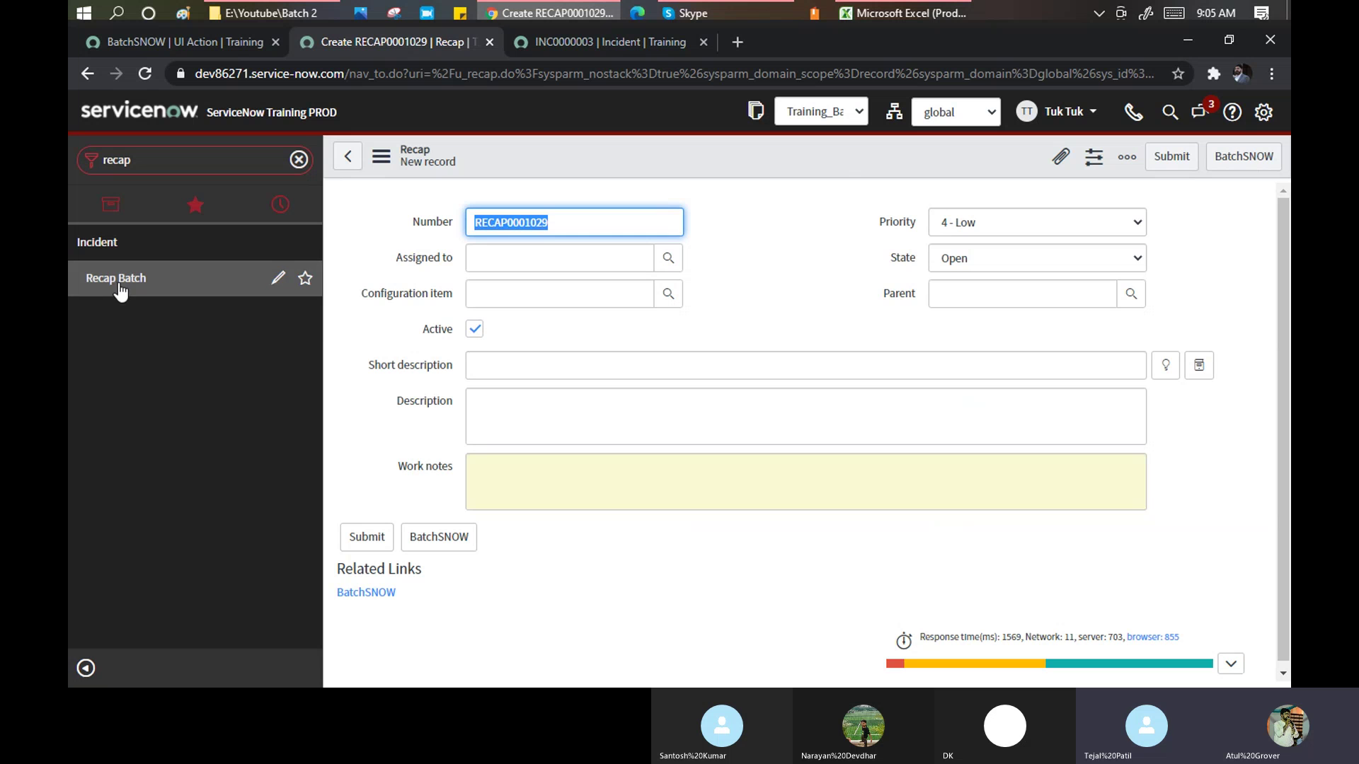
right_click(732, 155)
click(792, 325)
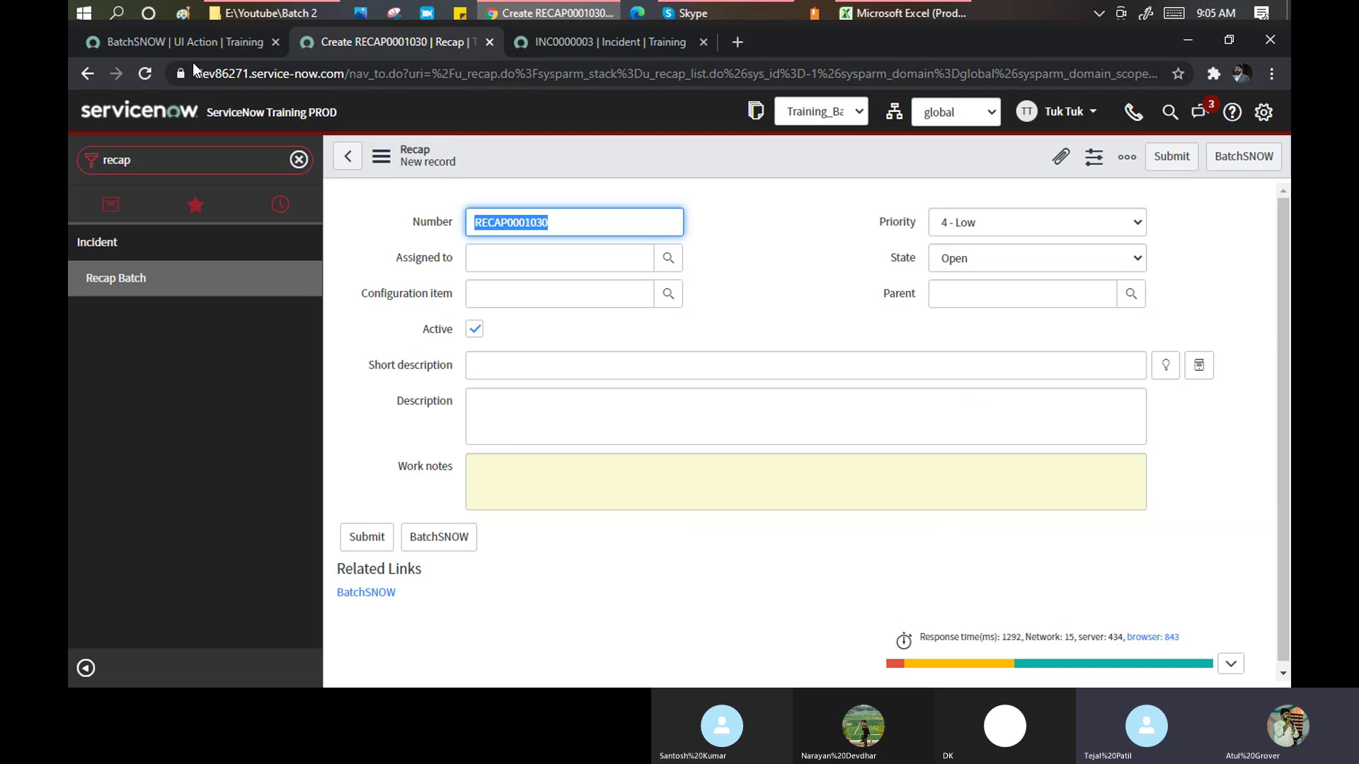
Set the BatchSNOW UI action's form style to Primary.
click(198, 43)
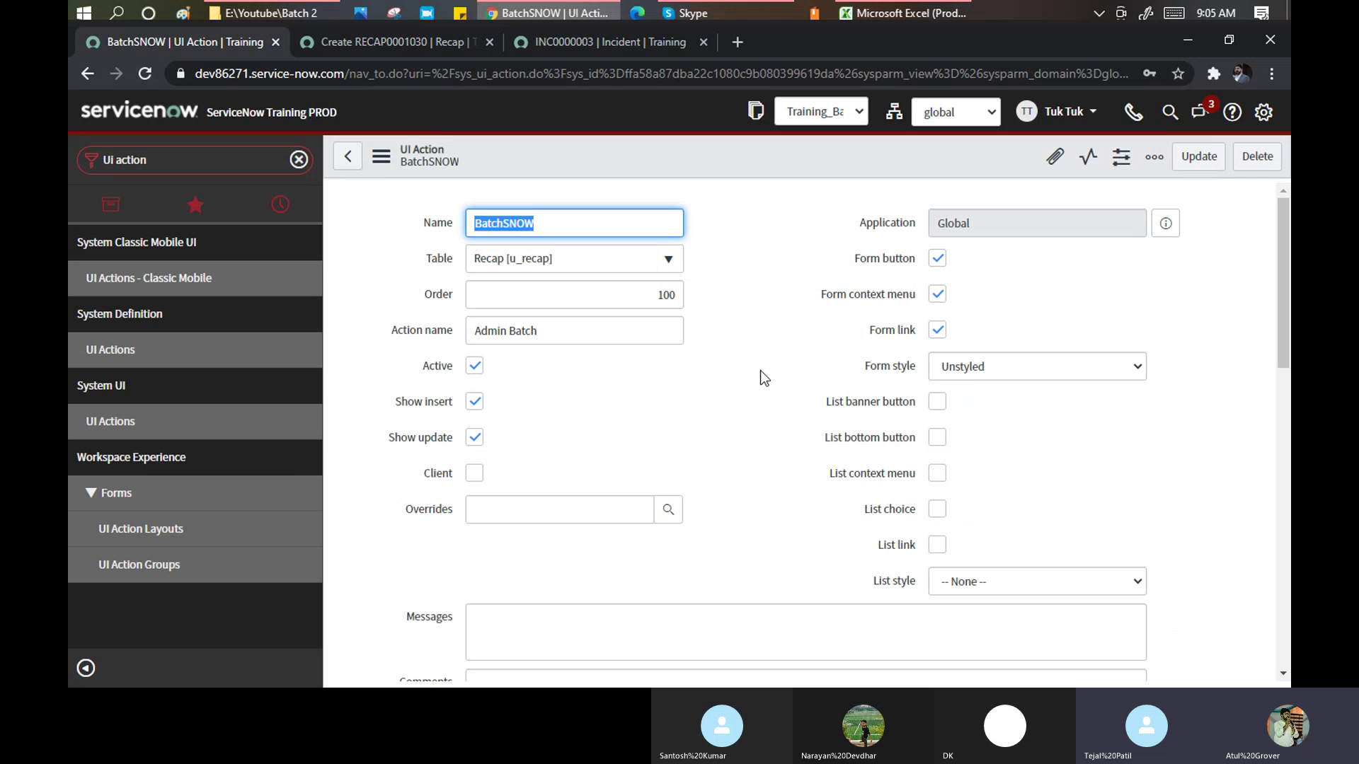
click(1000, 368)
key(Escape)
click(991, 403)
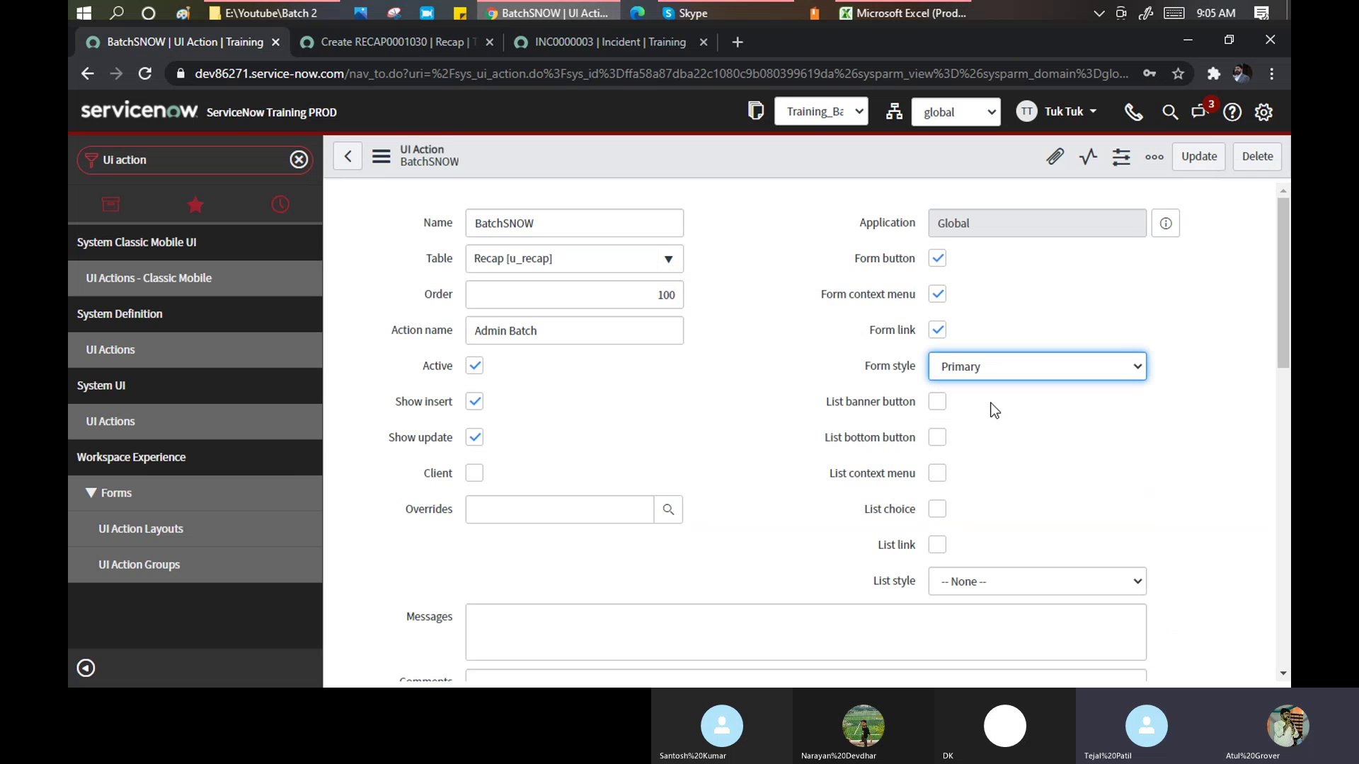
scroll(783, 334, down, 1)
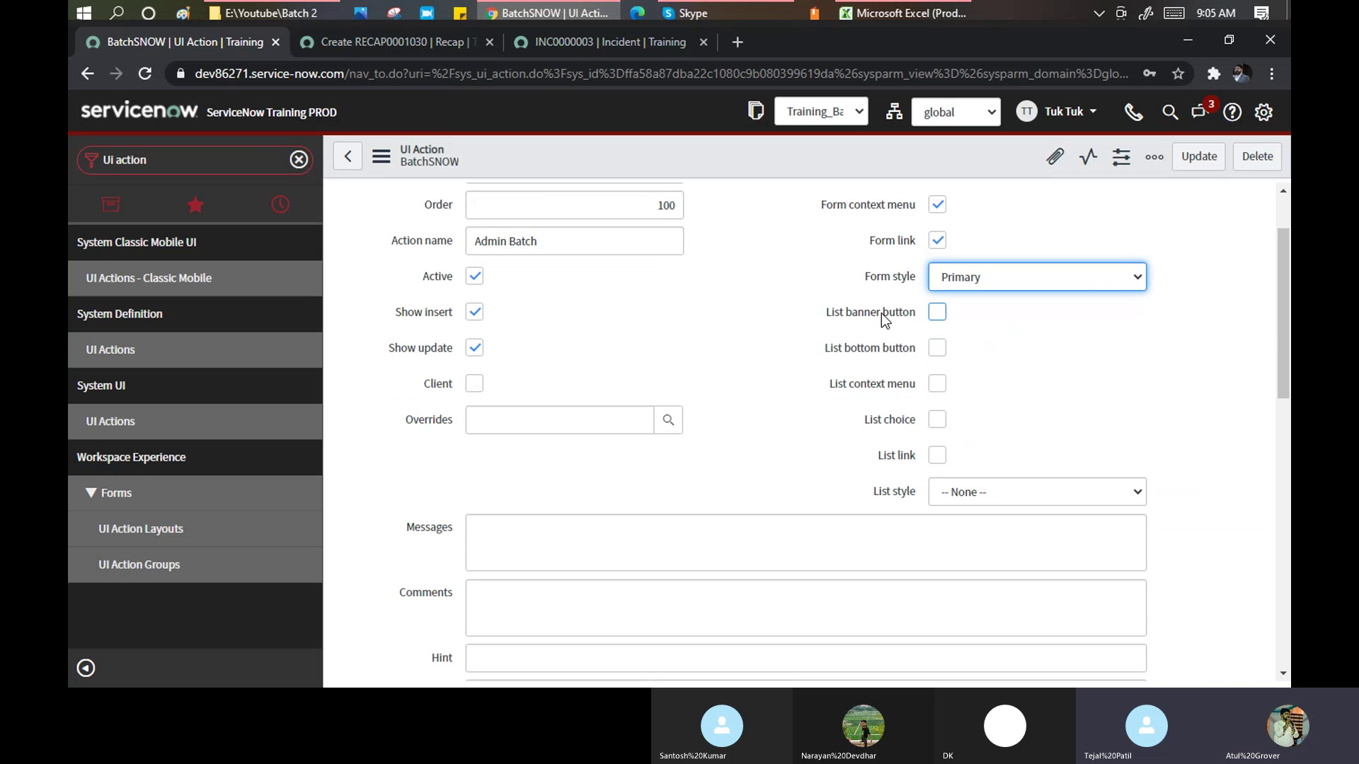
Filter the application navigator by "incident" from the Recap page and open the Incident application's Assigned to me list in a separate tab.
click(359, 42)
click(190, 159)
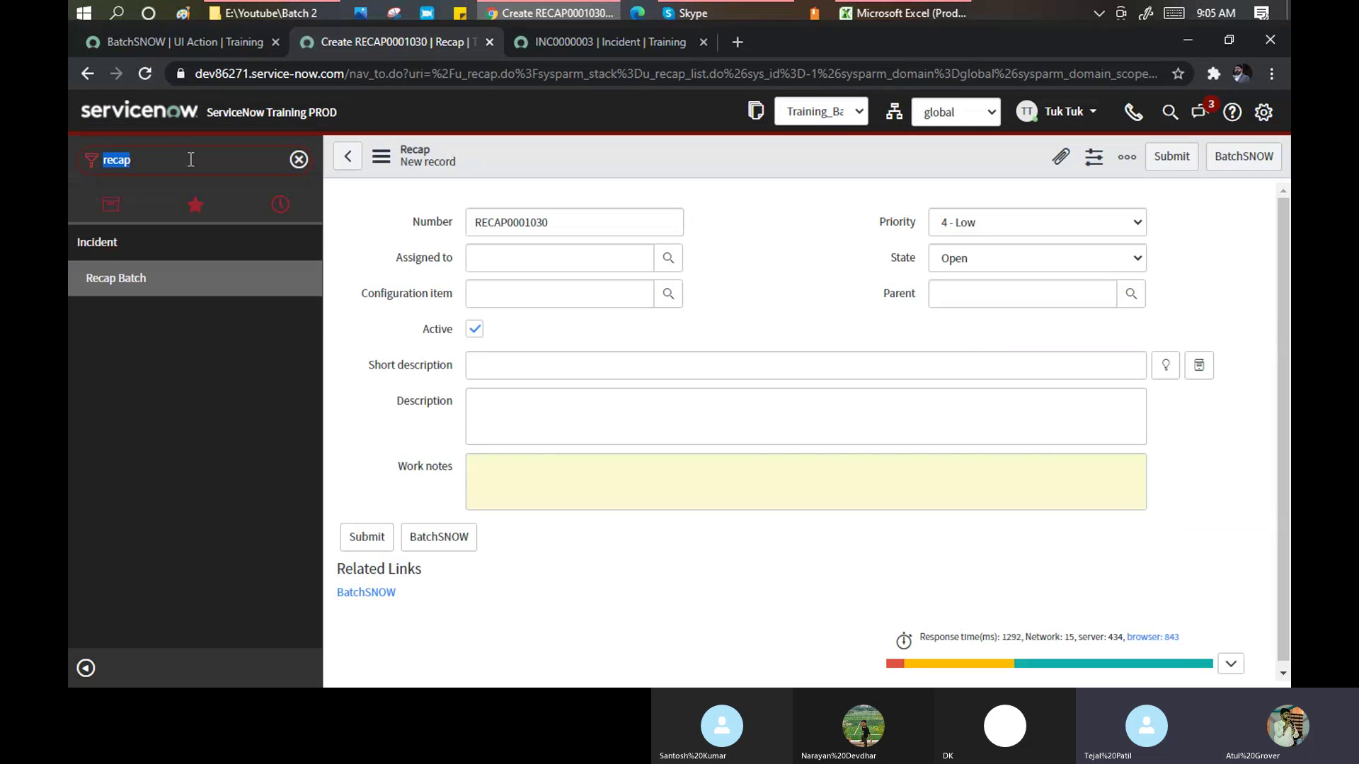
text(in)
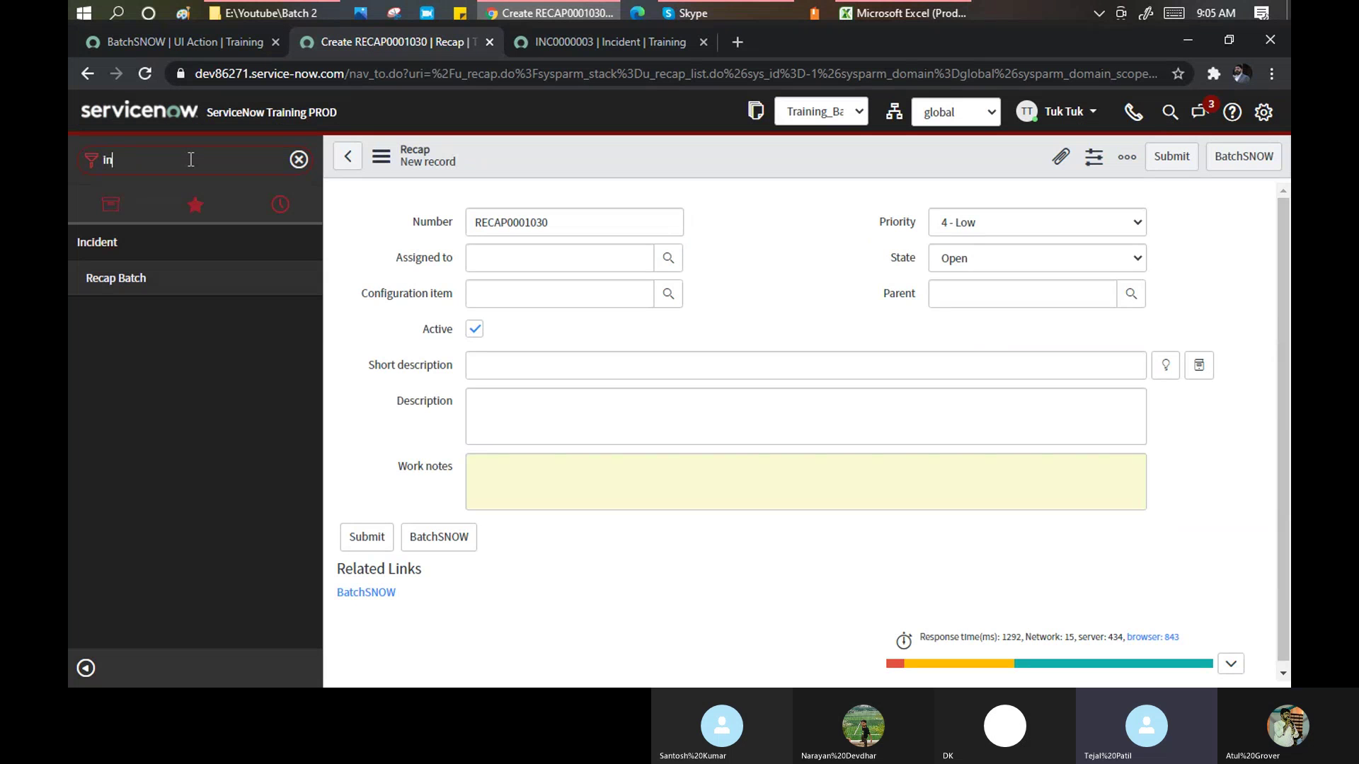
text(cident)
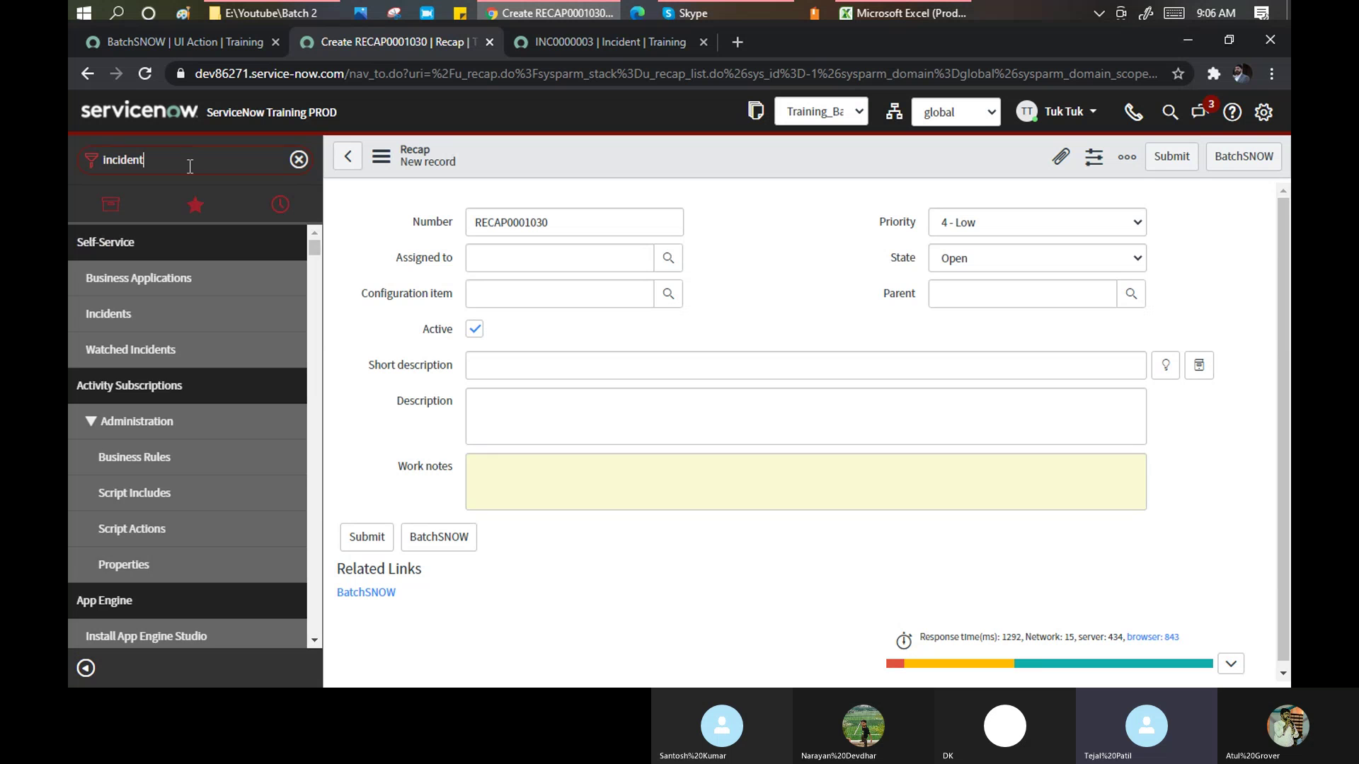
scroll(139, 500, down, 3)
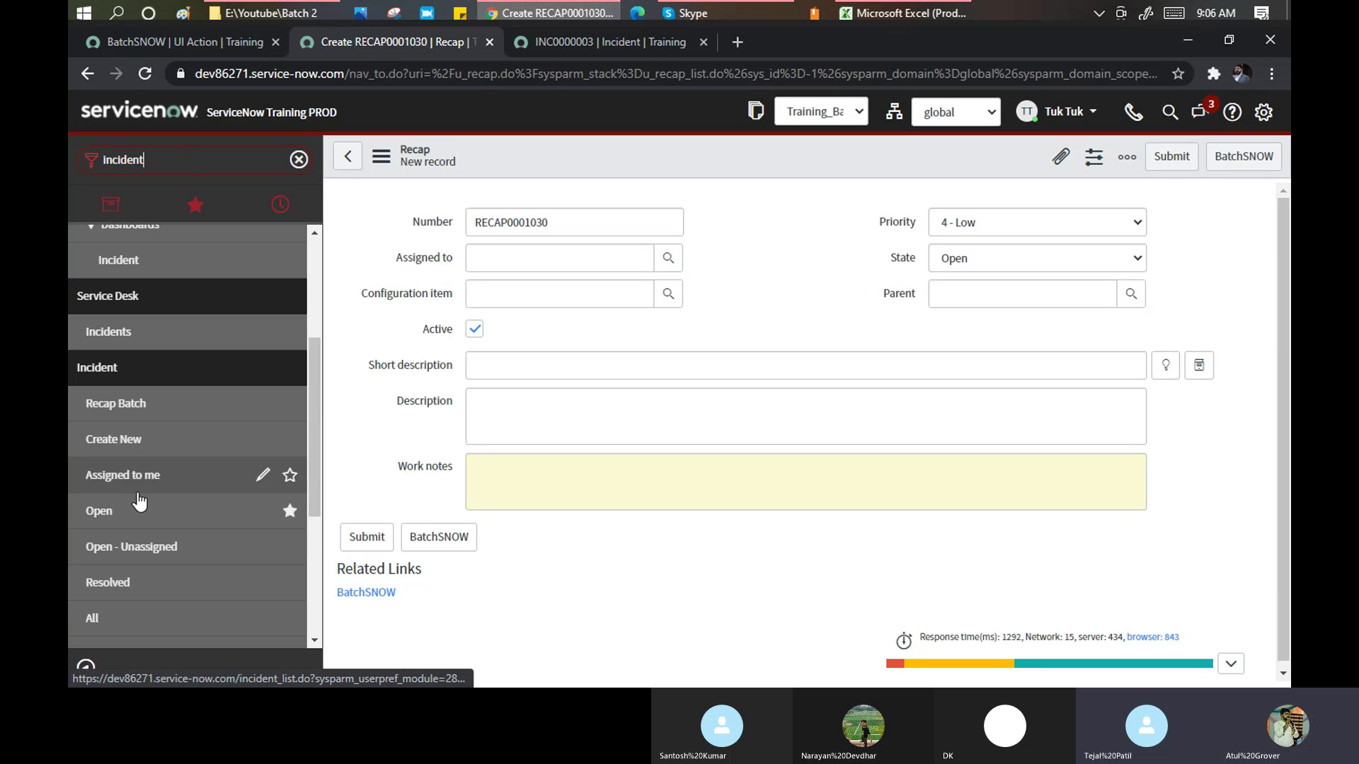
middle_click(106, 484)
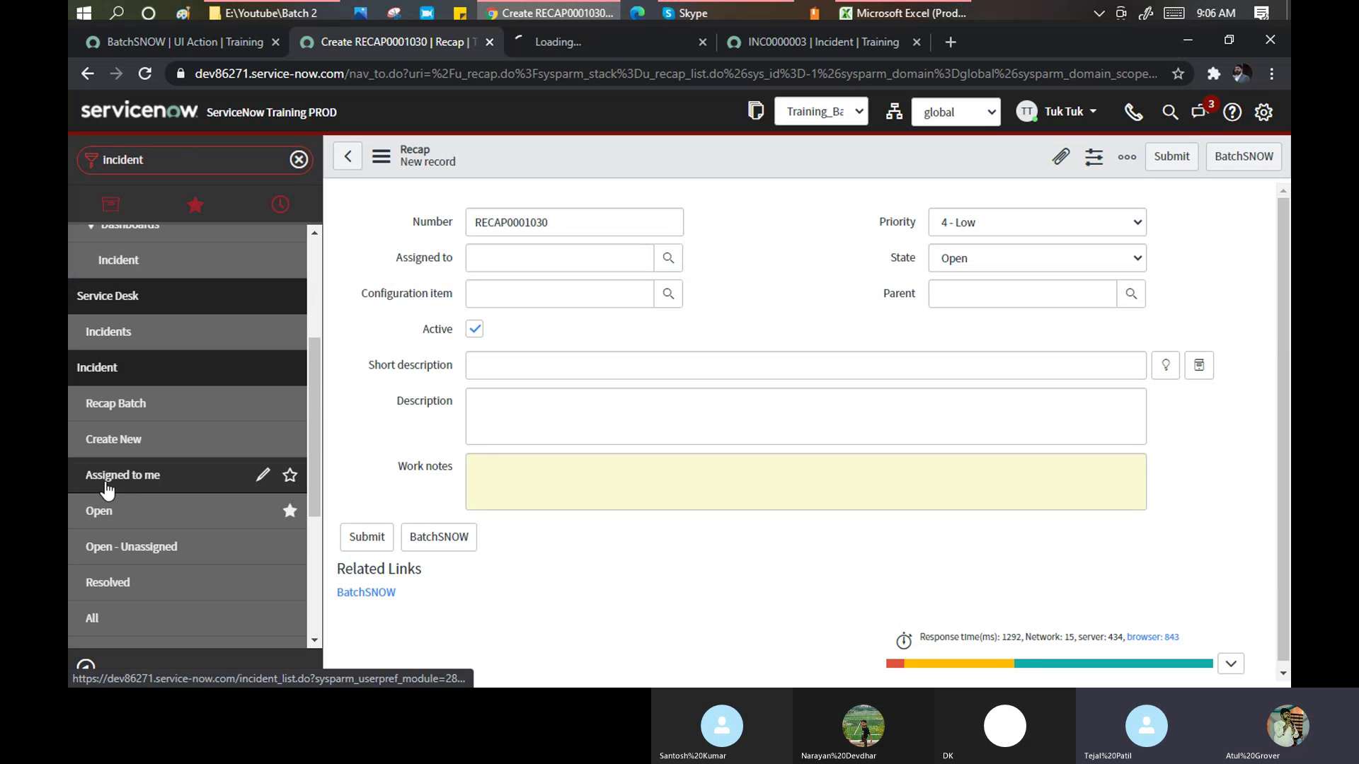
click(564, 43)
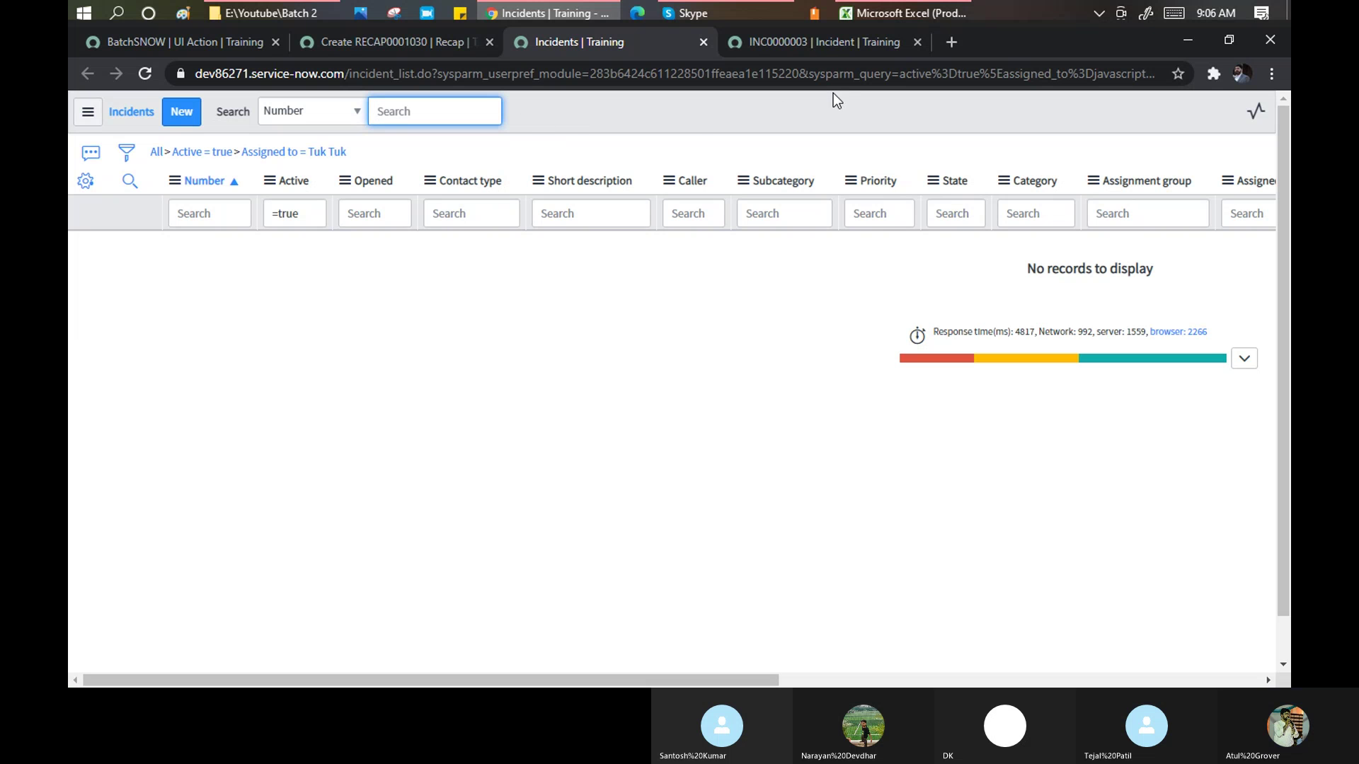
click(216, 41)
click(168, 167)
text(ta)
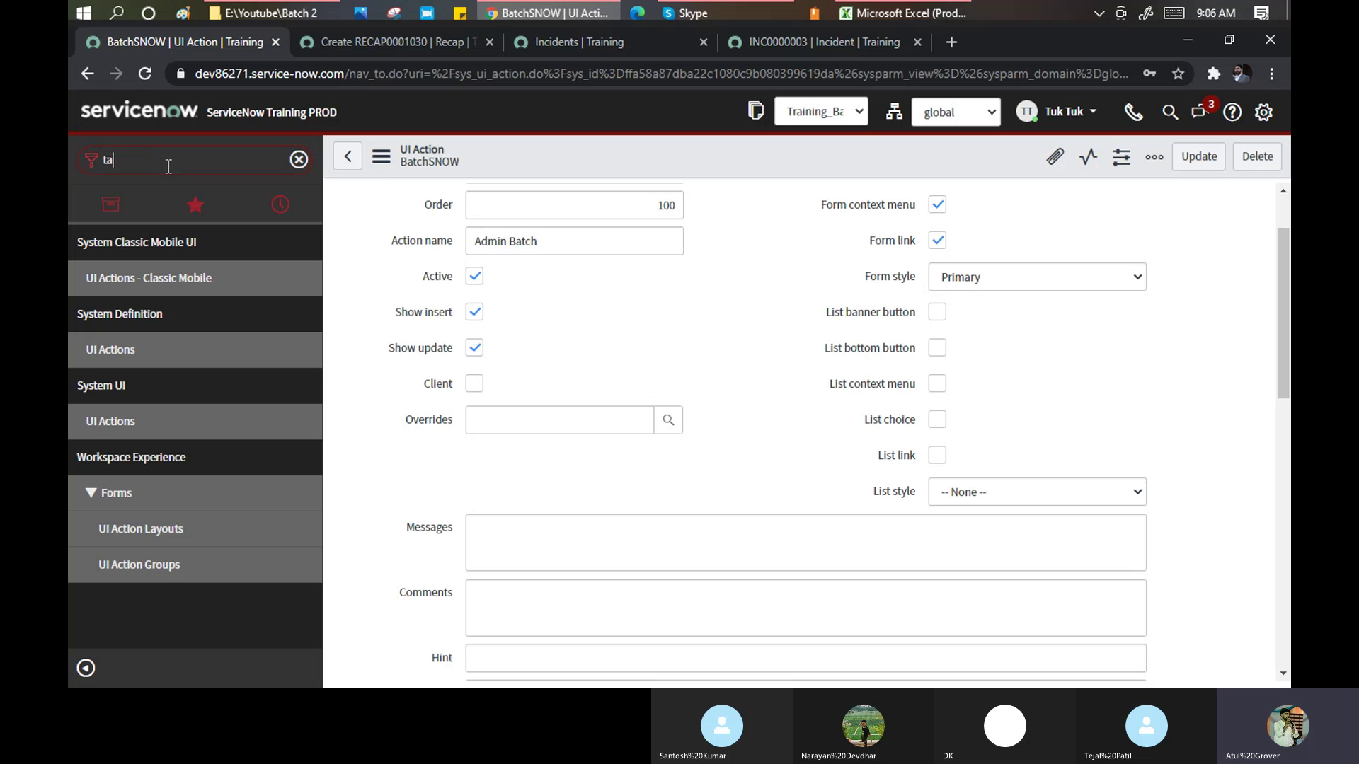
text(ble)
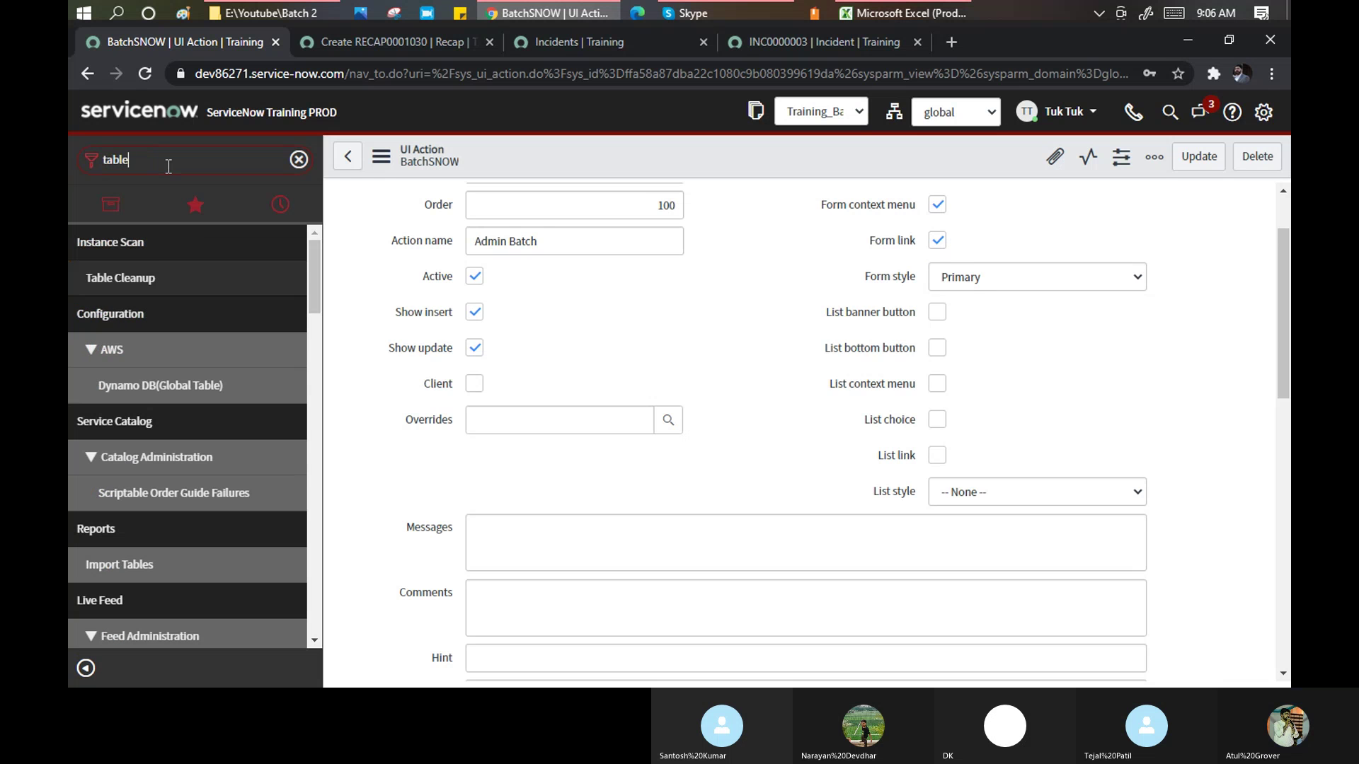
Filter the application navigator by "recap" from the Recap page and open the Recap Batch module record for editing.
click(390, 41)
scroll(313, 248, up, 3)
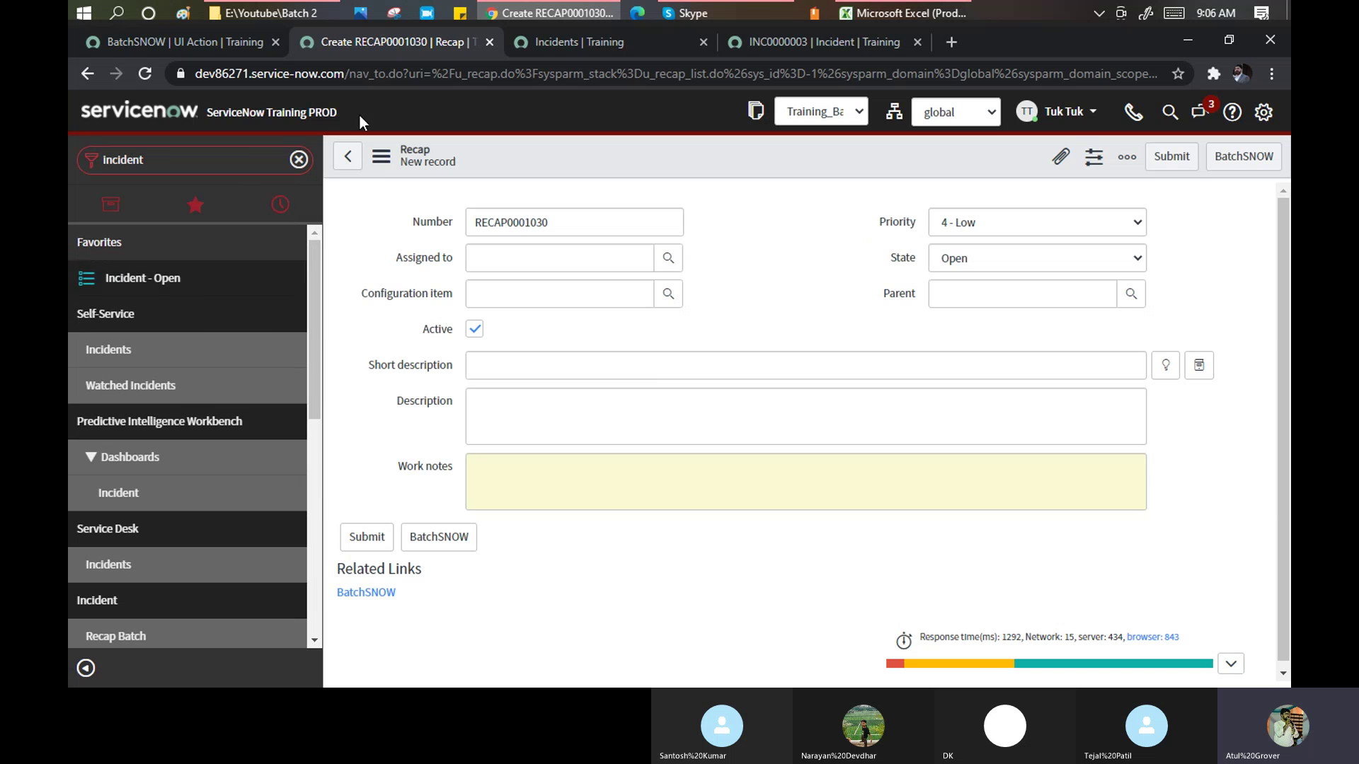
double_click(165, 155)
text(re)
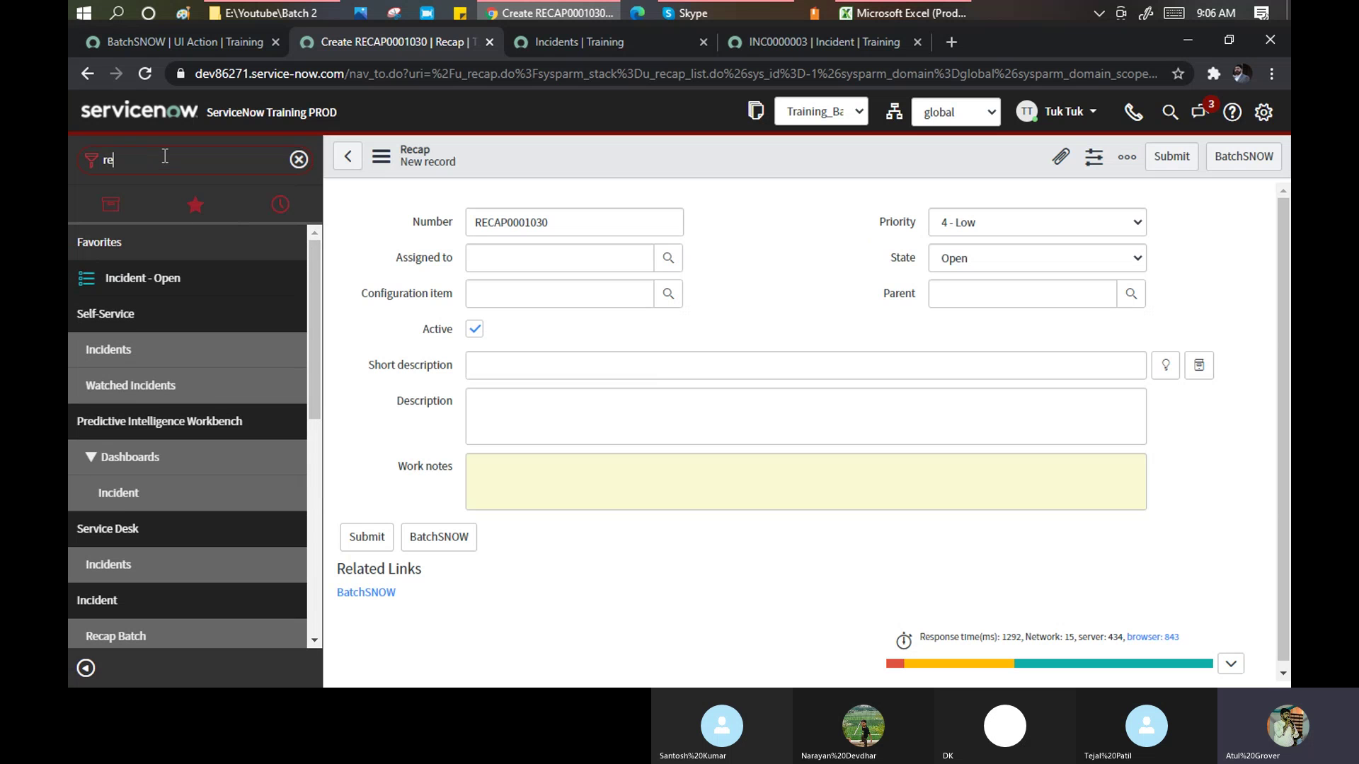
text(cap)
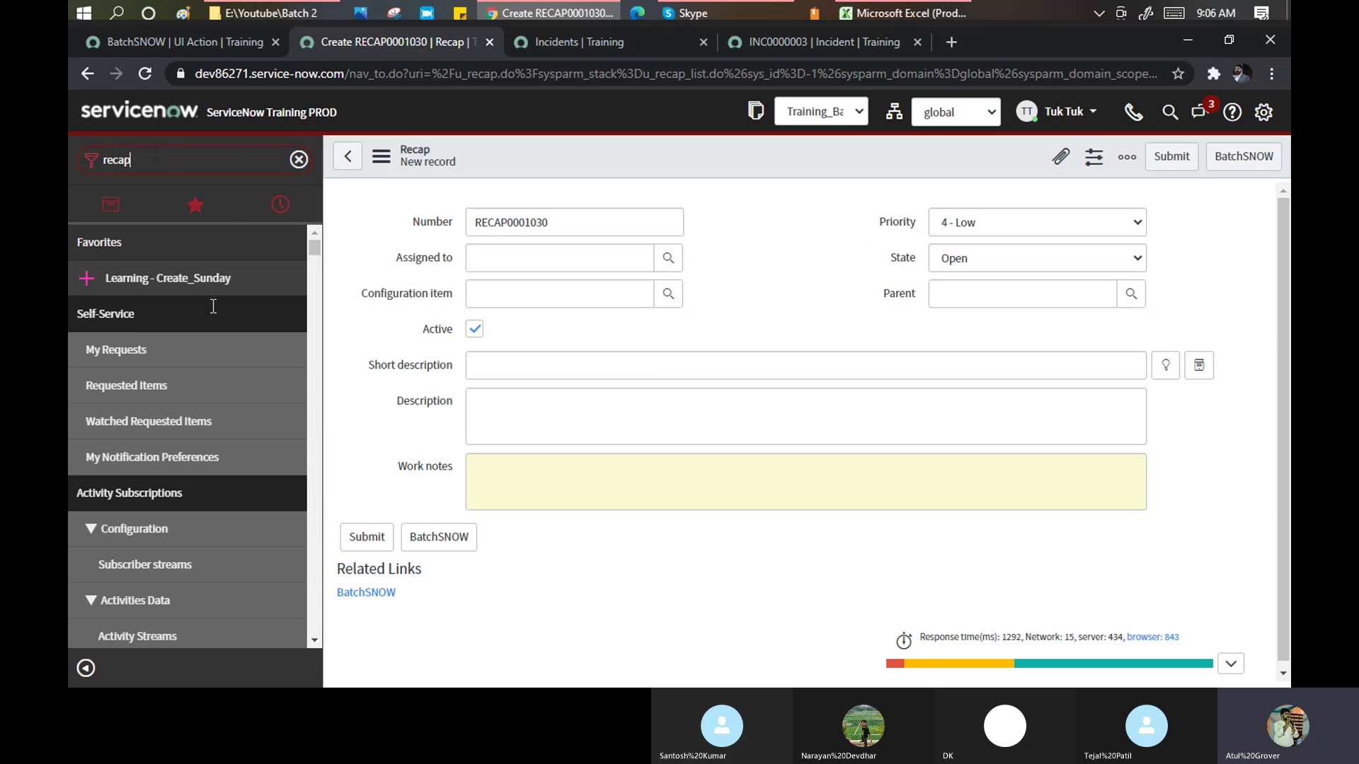
click(278, 278)
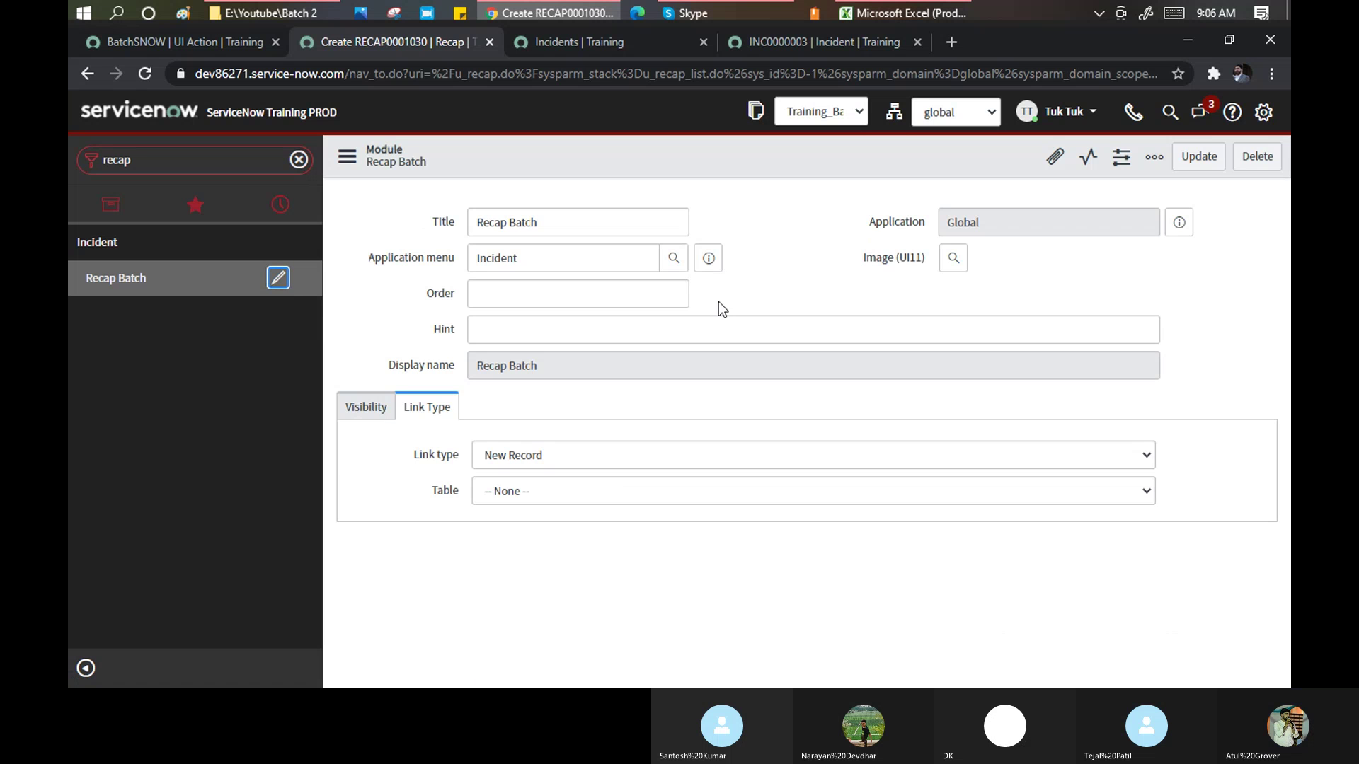
Set the Recap Batch module's link type to List of Records and save the module.
click(577, 453)
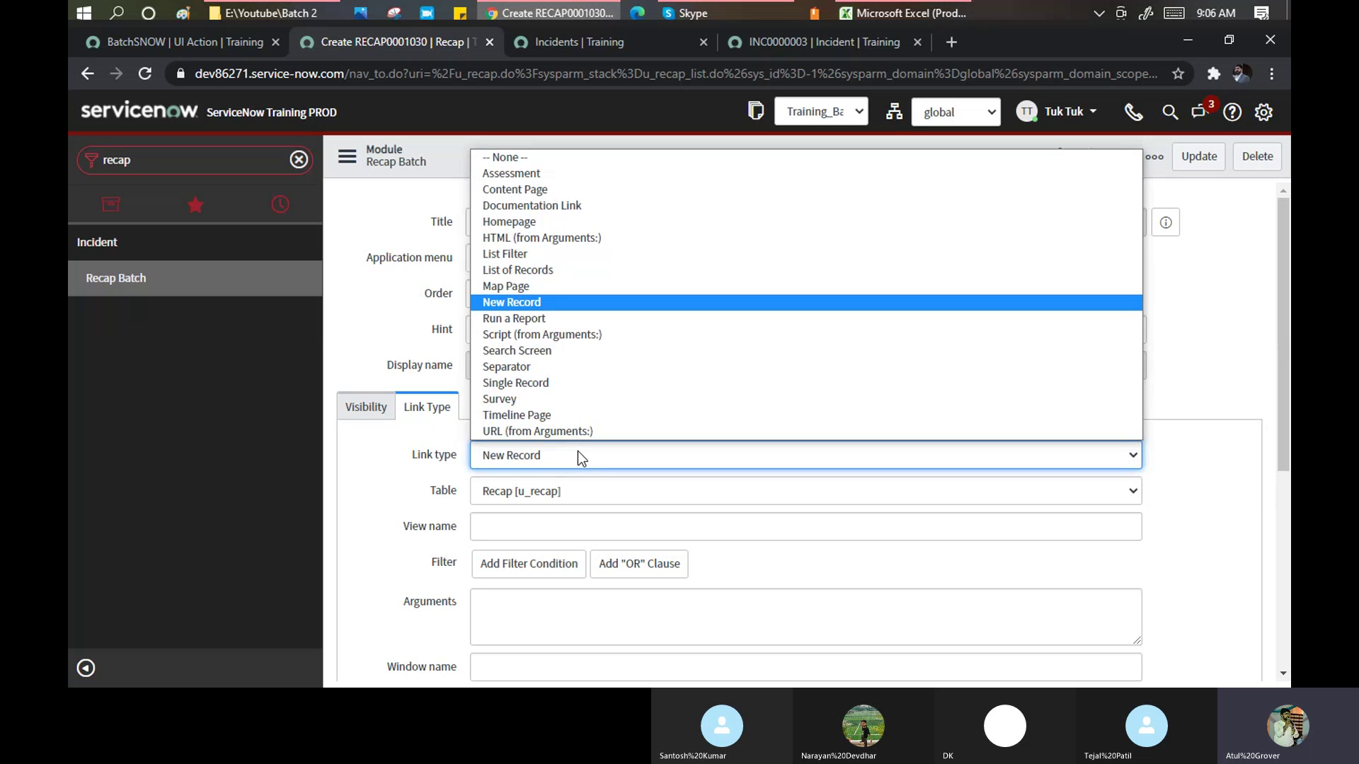
click(539, 279)
click(576, 500)
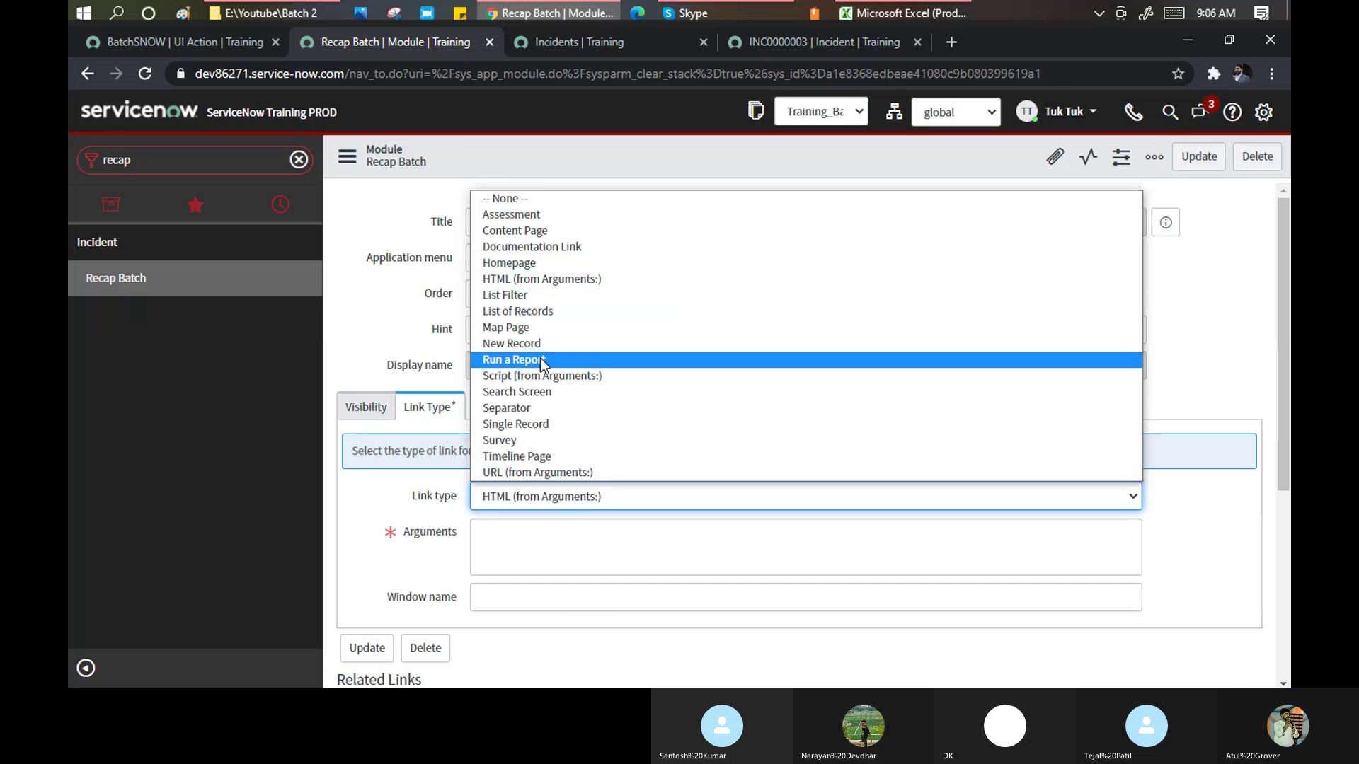
click(519, 309)
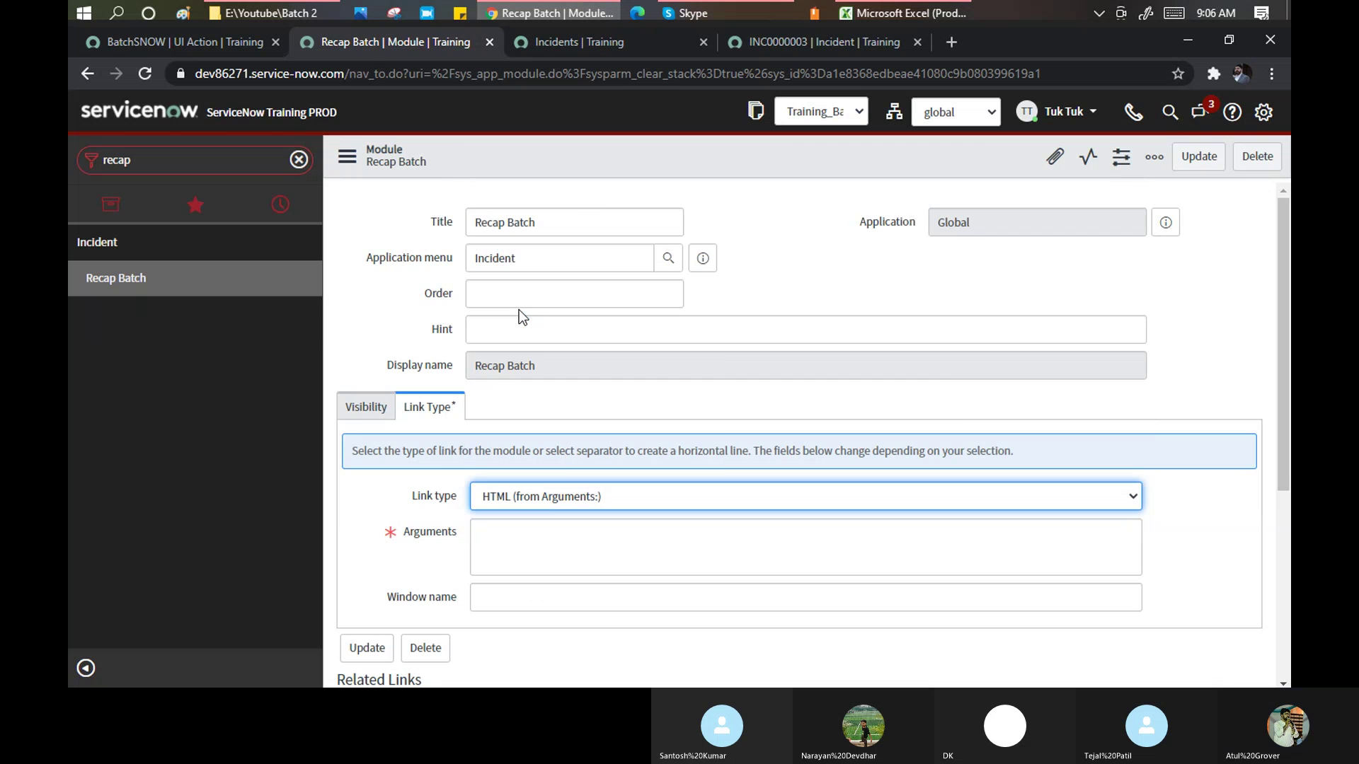
right_click(580, 163)
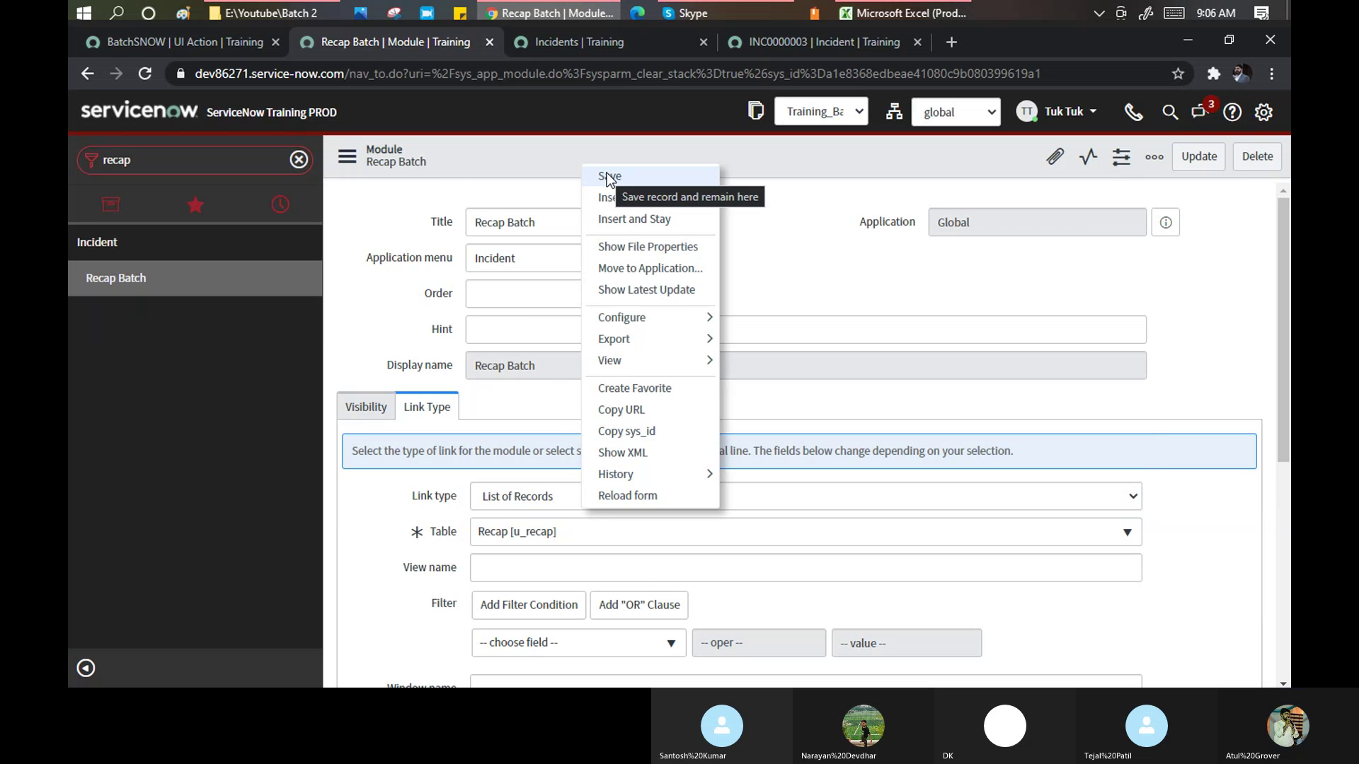
click(606, 175)
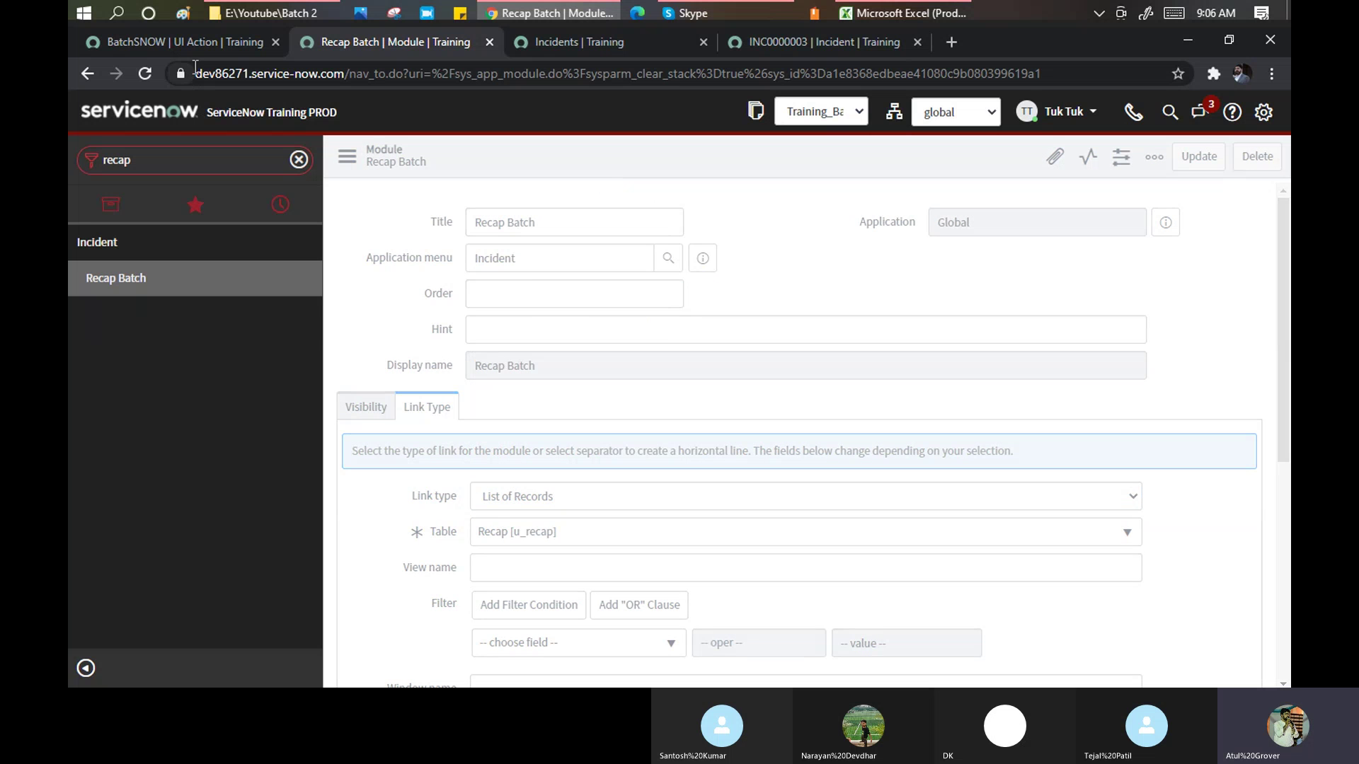
Enable List banner button and List bottom button on the BatchSNOW UI action and view the Incidents list for comparison.
click(192, 44)
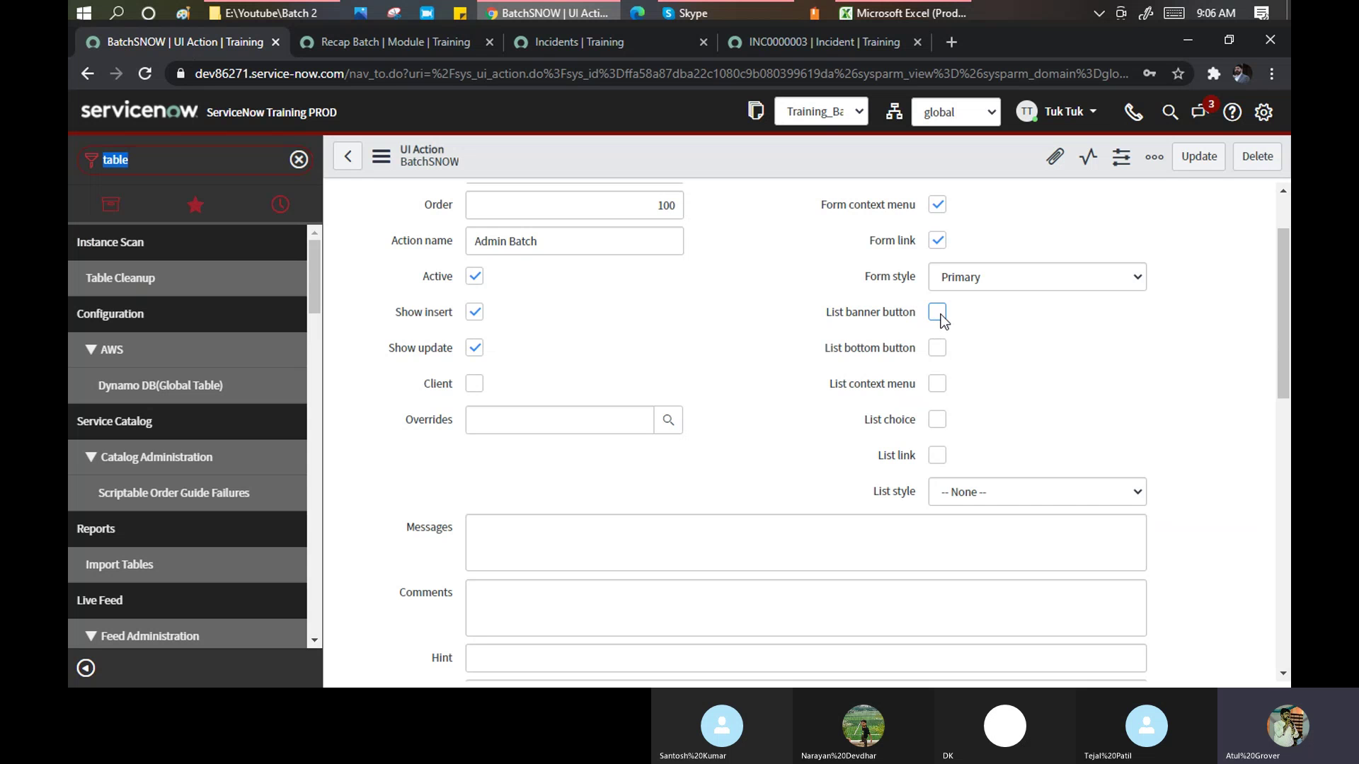
click(937, 312)
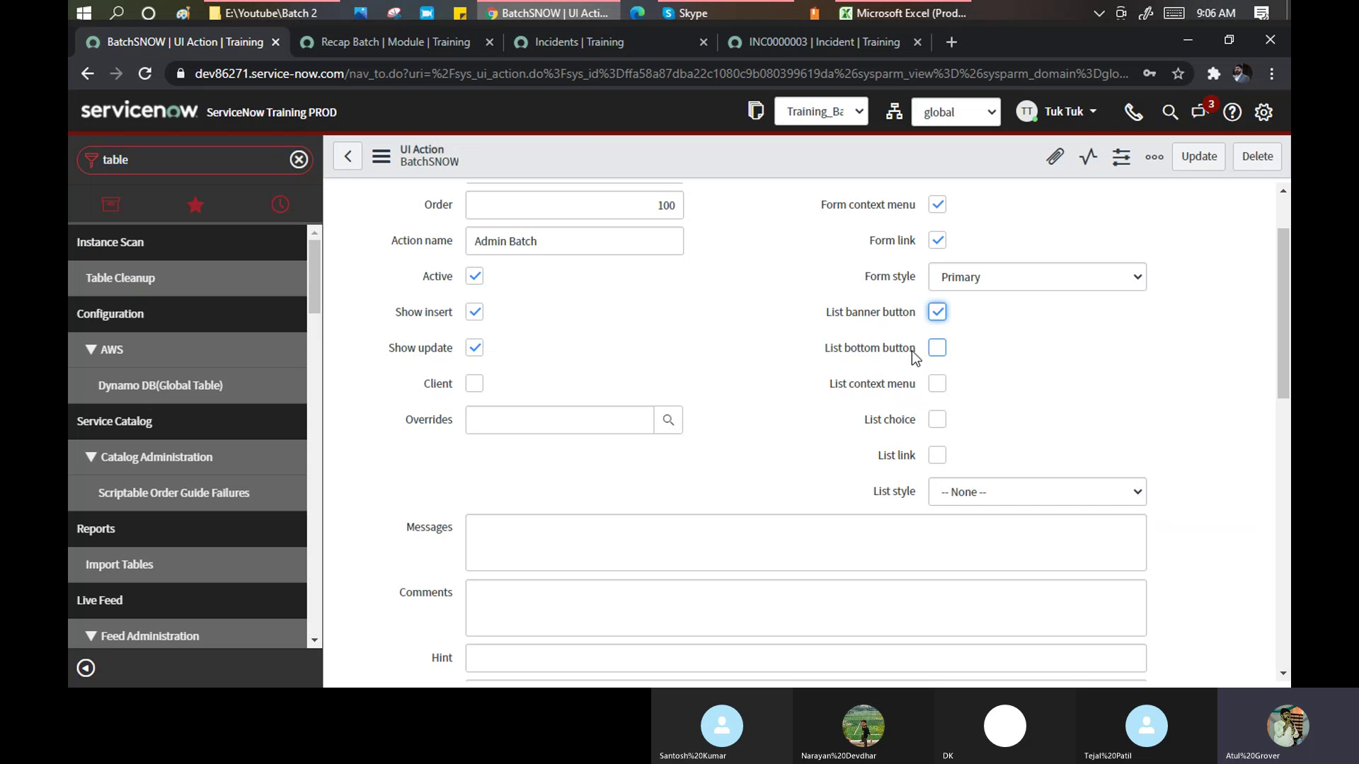
click(936, 350)
click(435, 40)
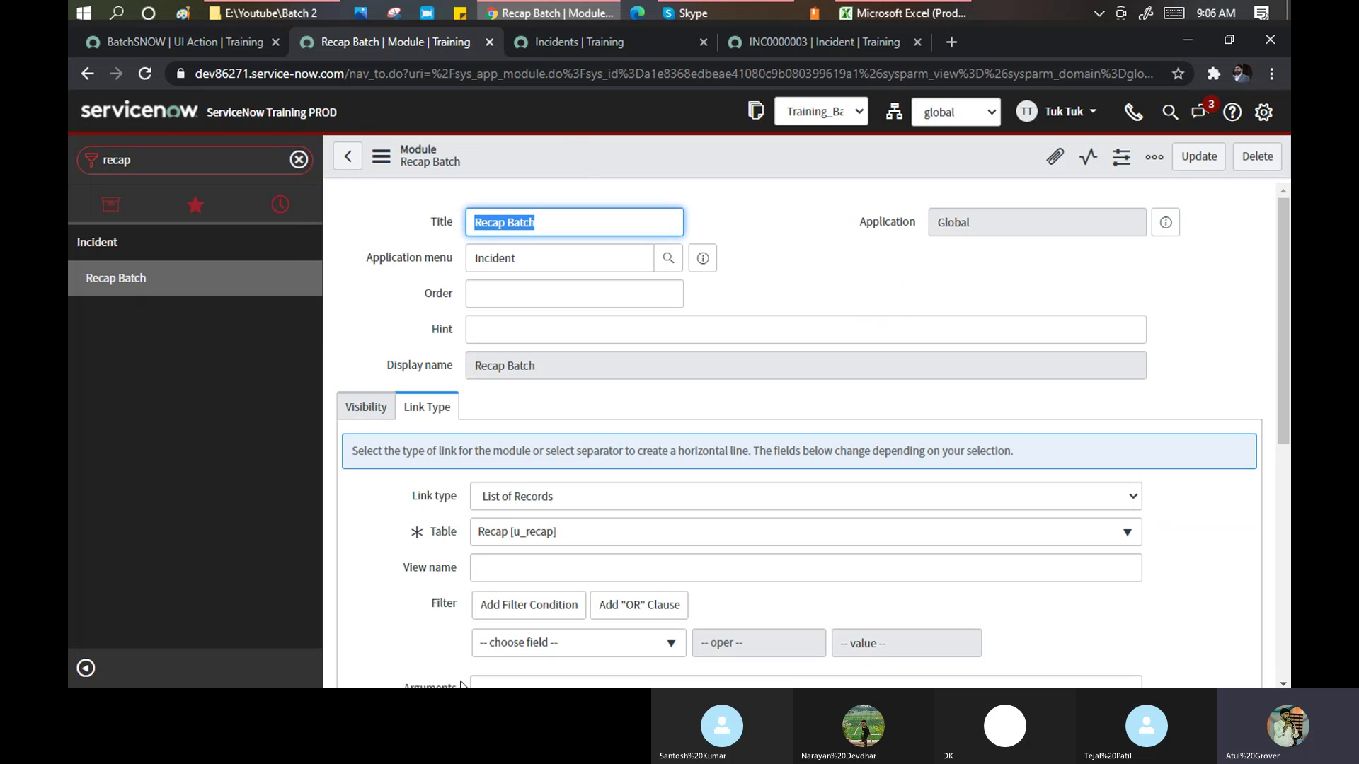
click(572, 40)
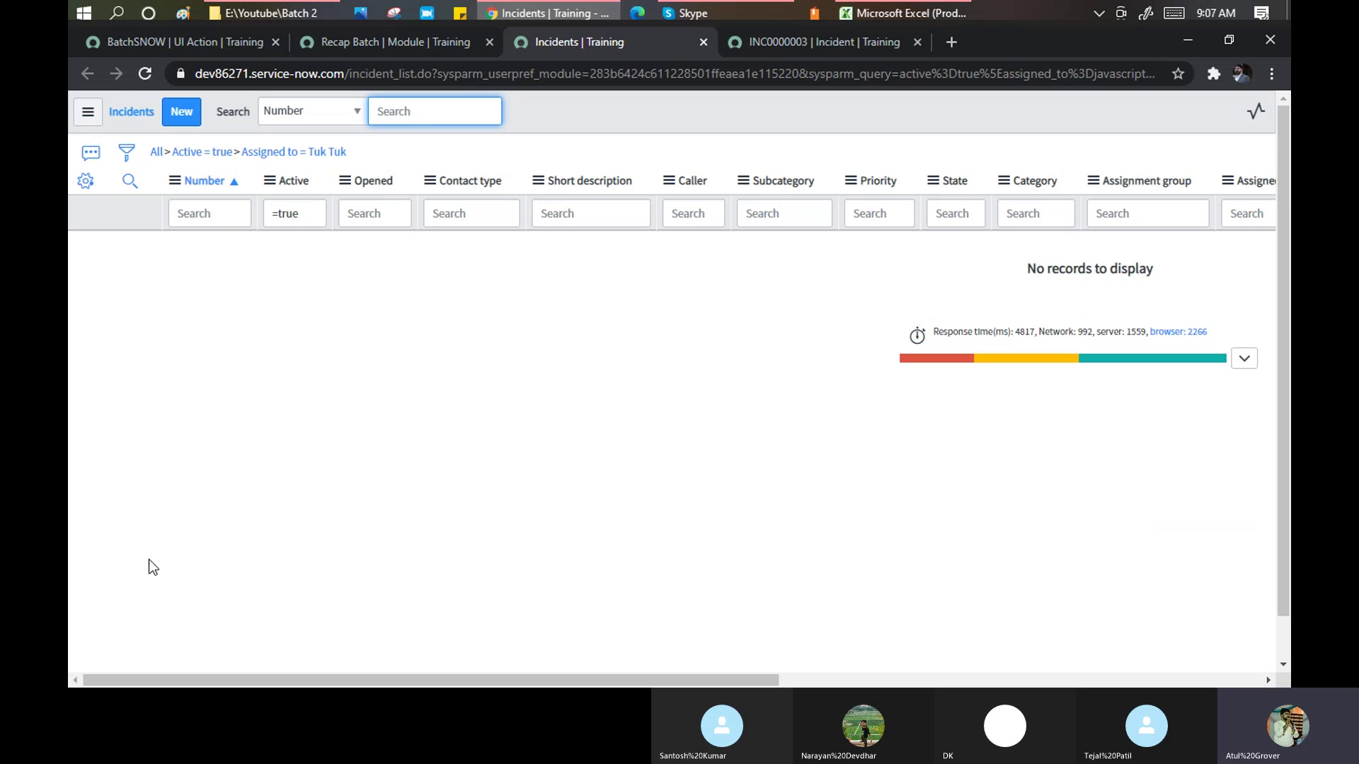
Show the Incidents list's header context menu as a reference and enable List context menu on the BatchSNOW UI action.
click(214, 41)
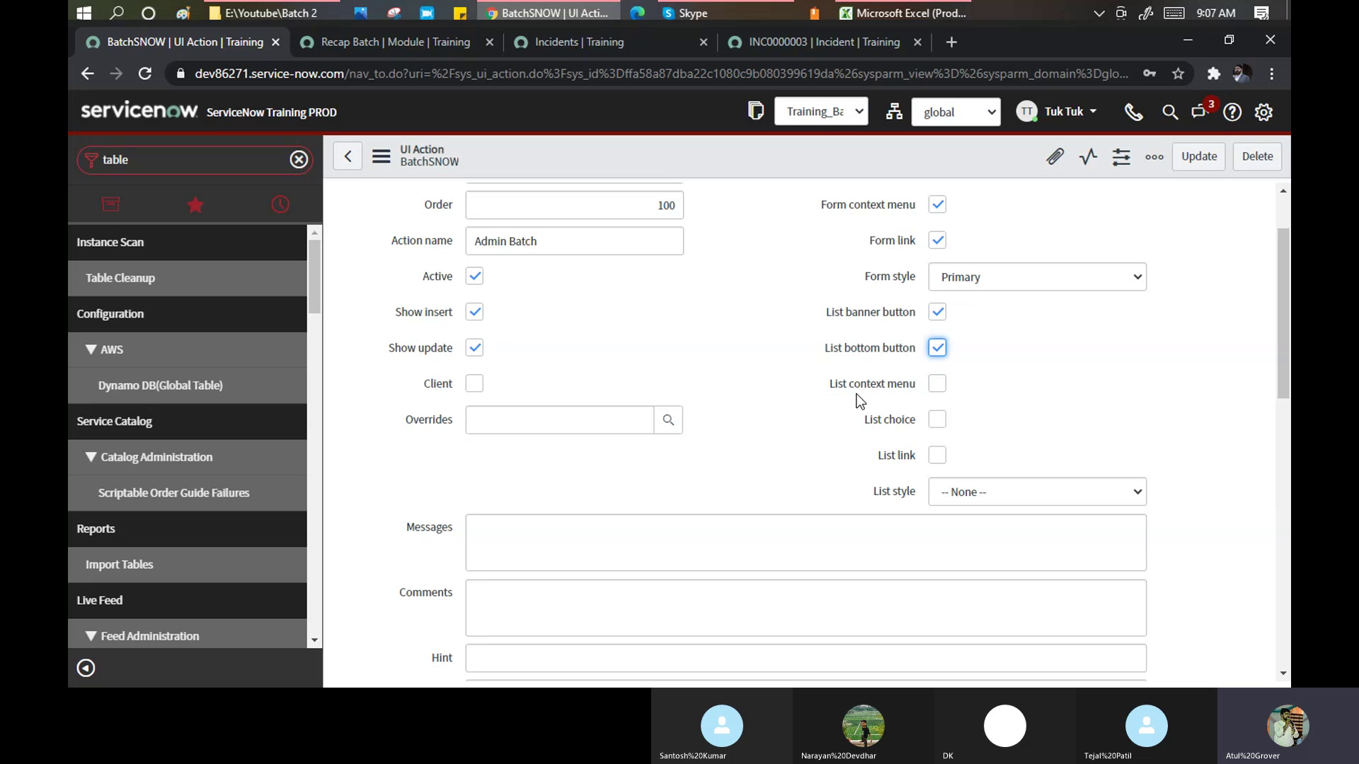
click(591, 37)
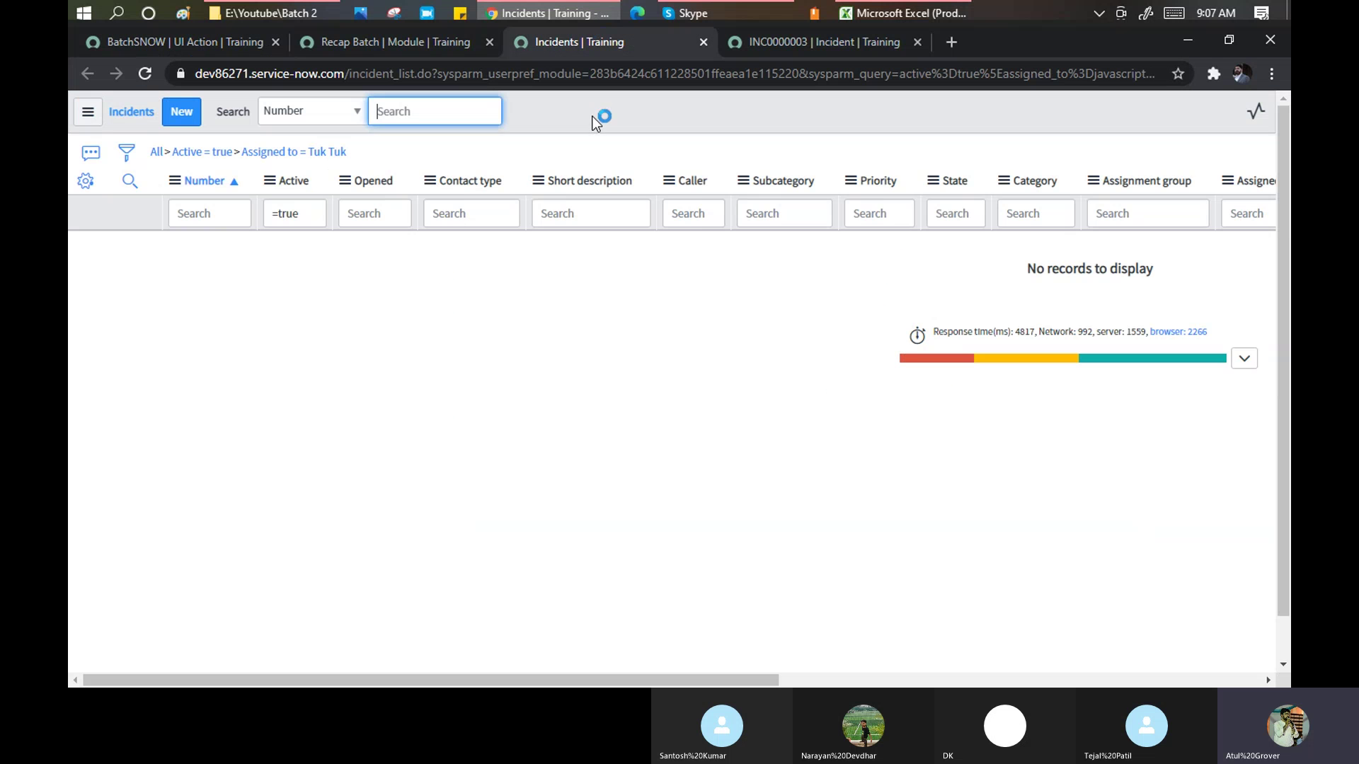
right_click(579, 117)
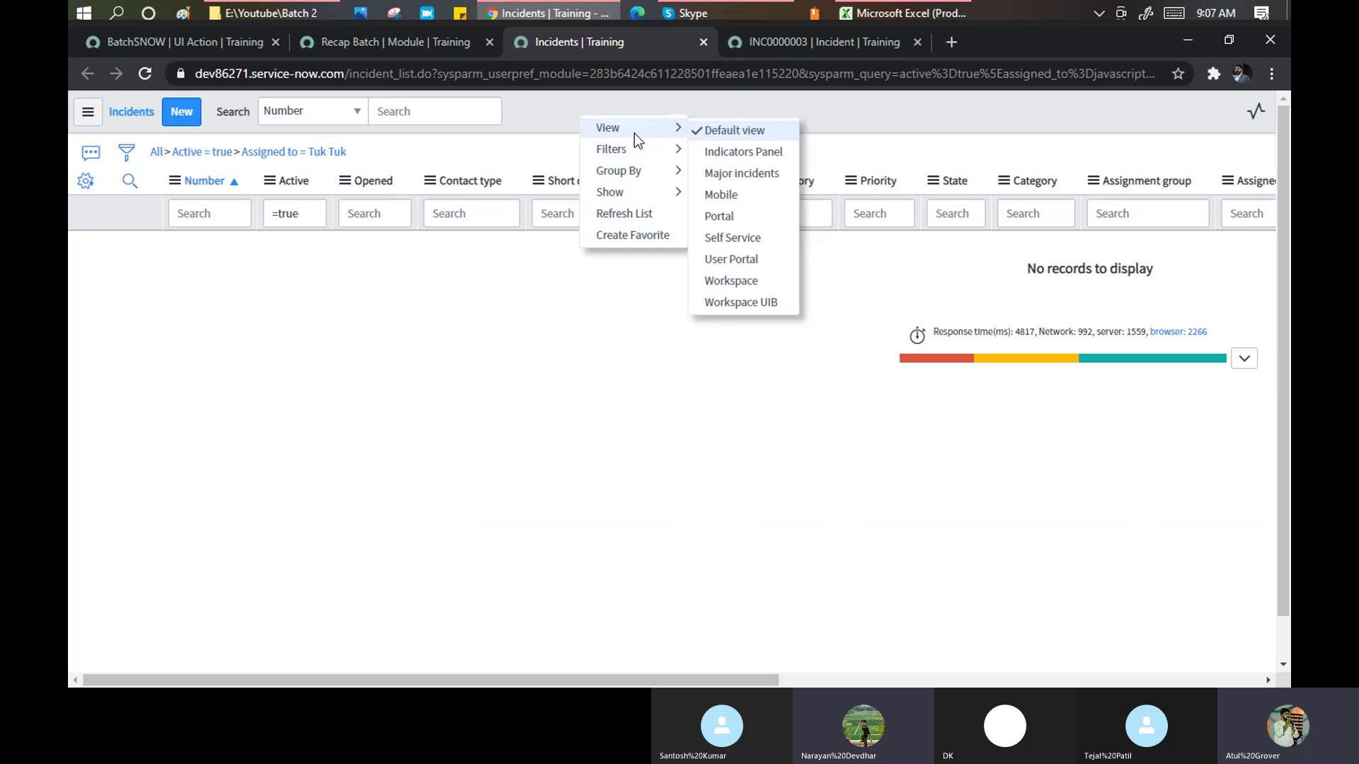
click(176, 44)
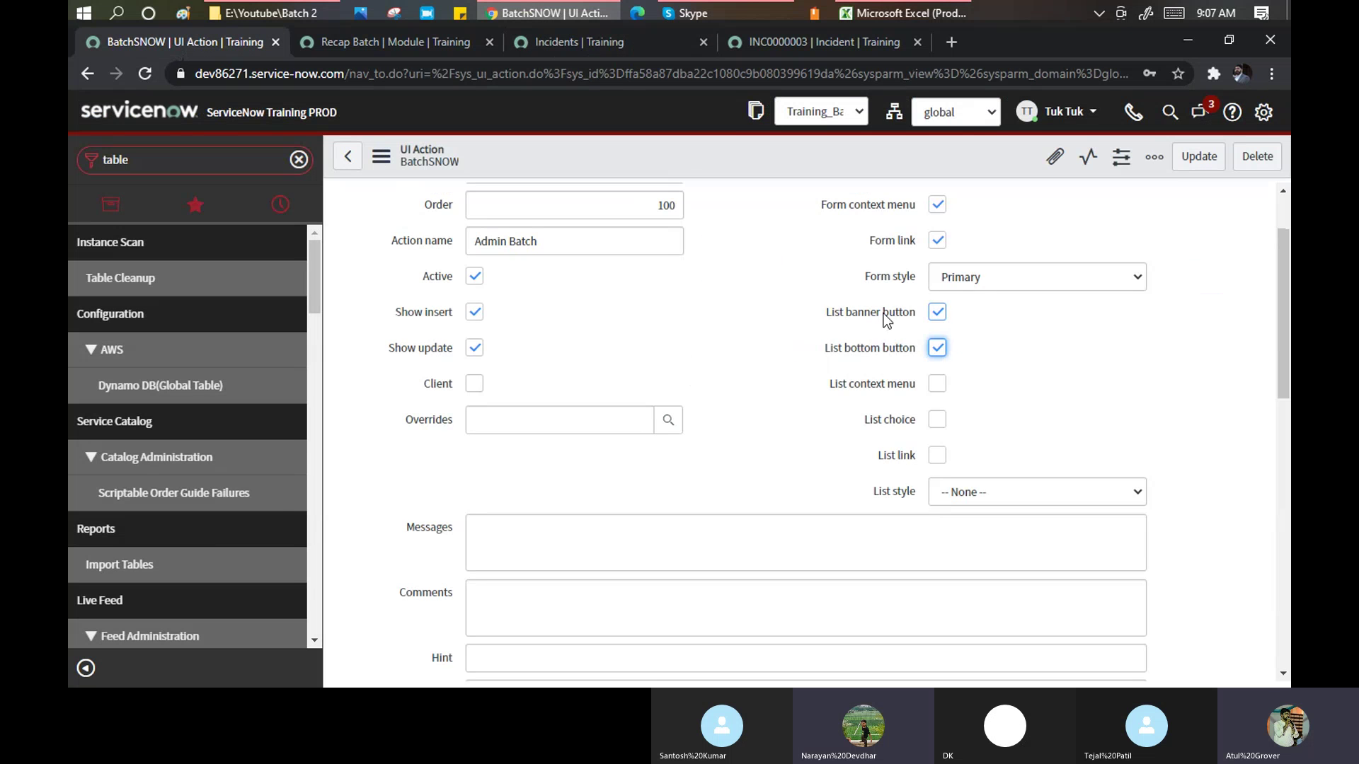
click(941, 386)
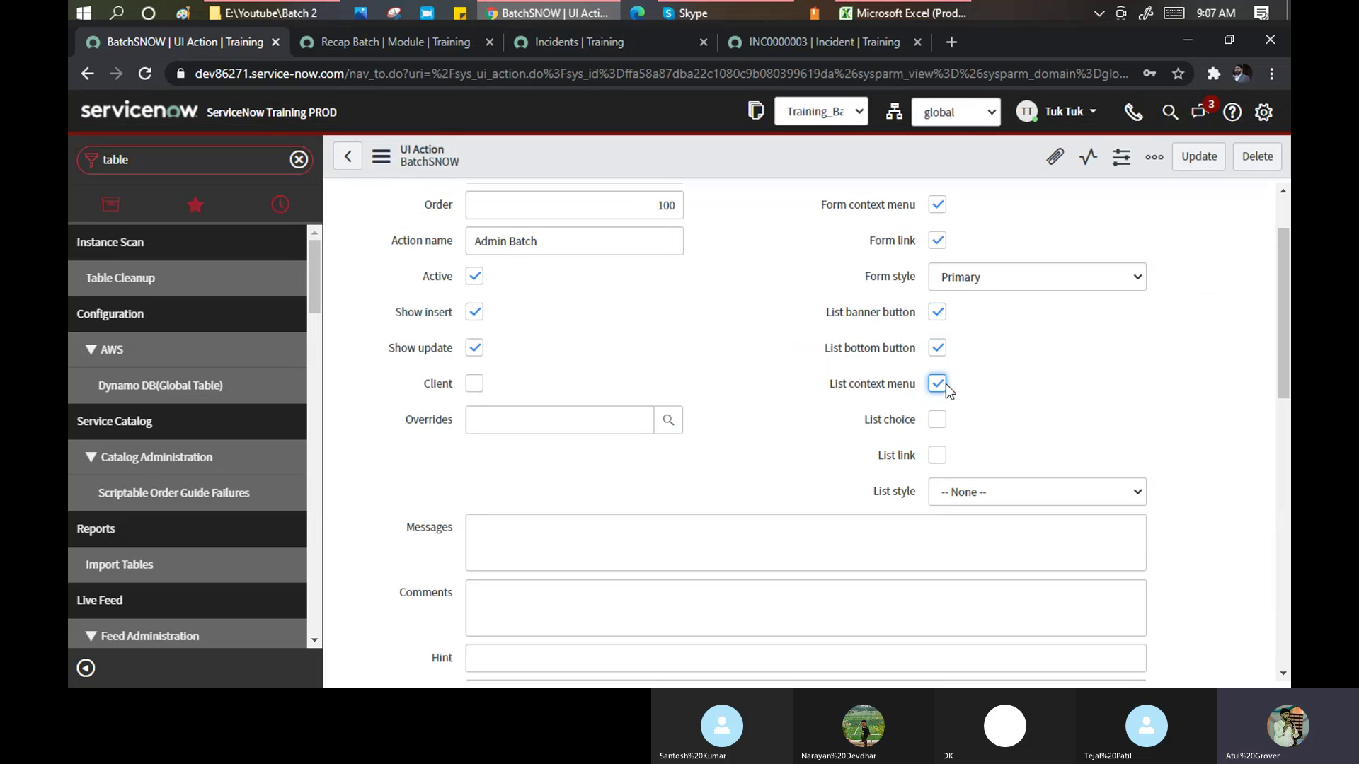
Enable List choice and List link on the BatchSNOW UI action, referring to the Incidents list, and save the record.
click(550, 45)
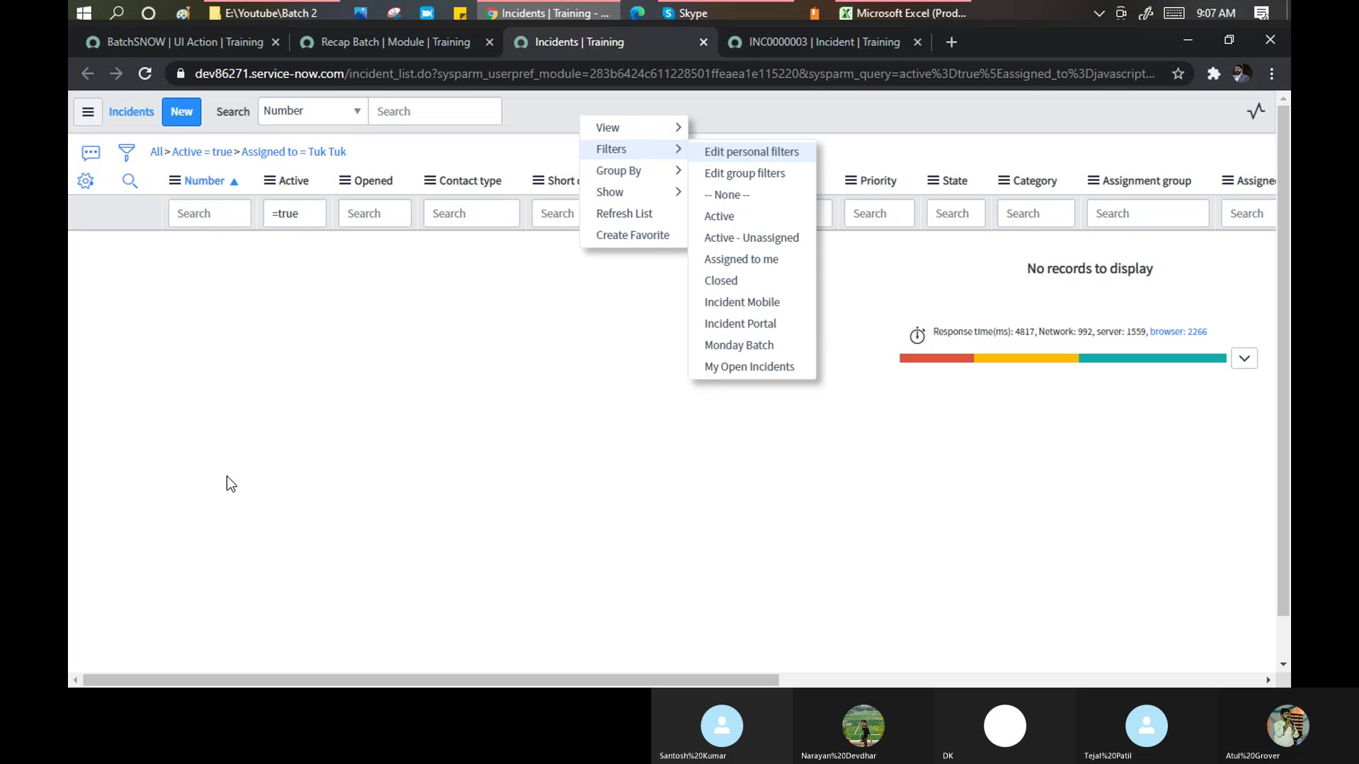
click(211, 44)
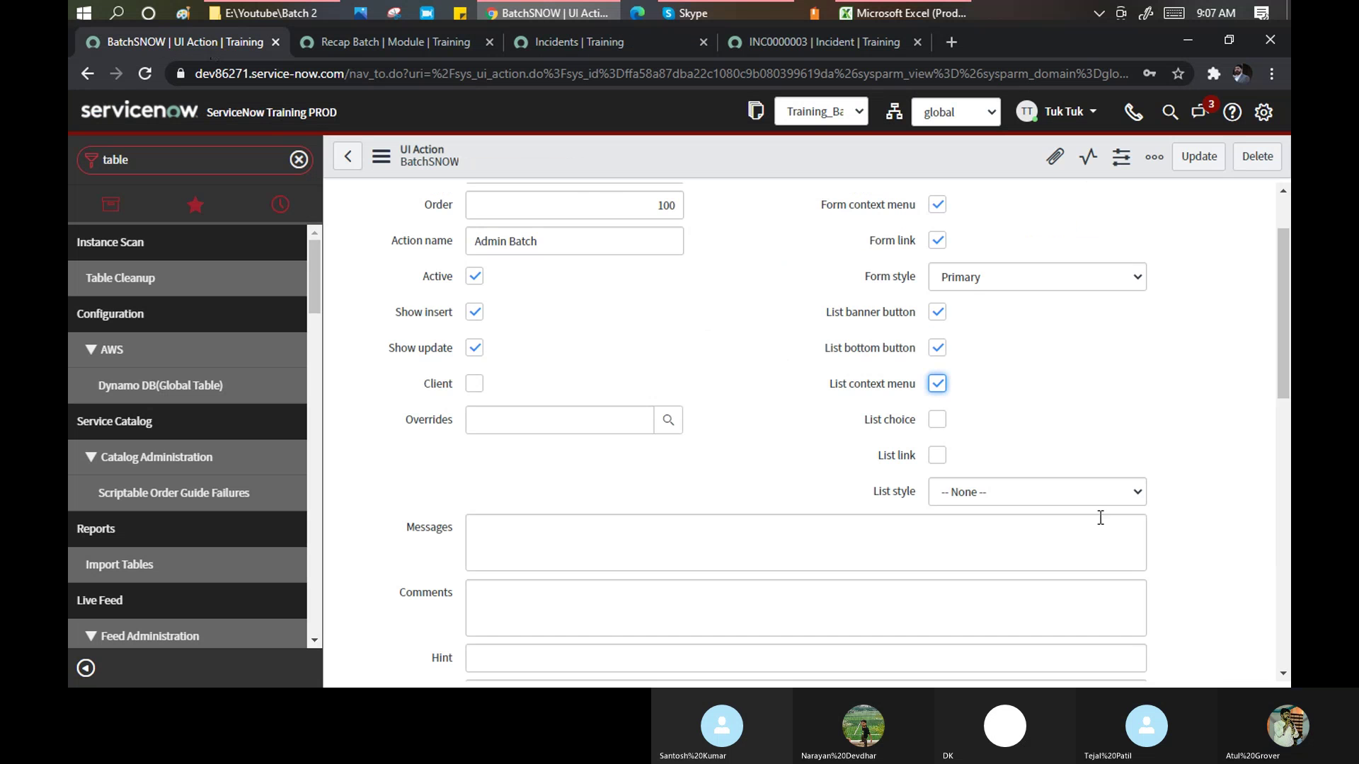
click(936, 422)
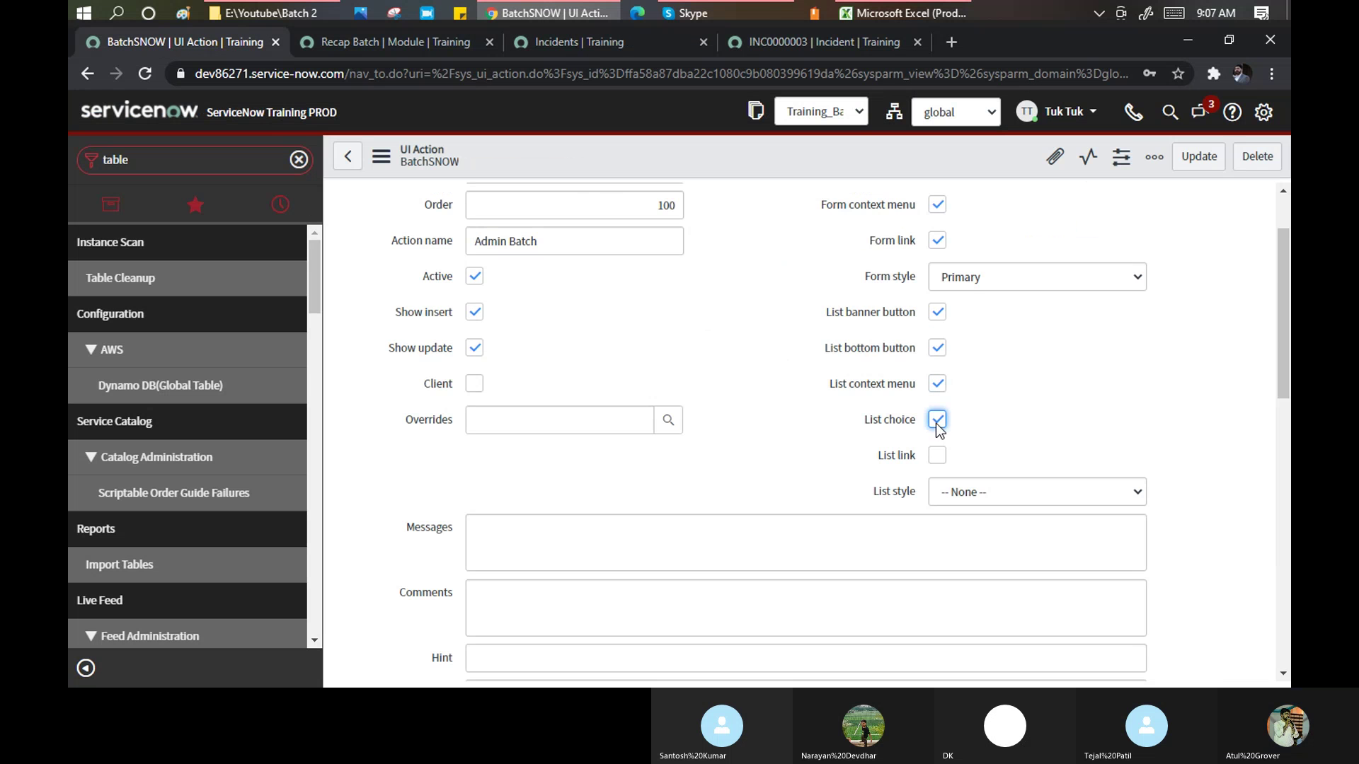
click(591, 42)
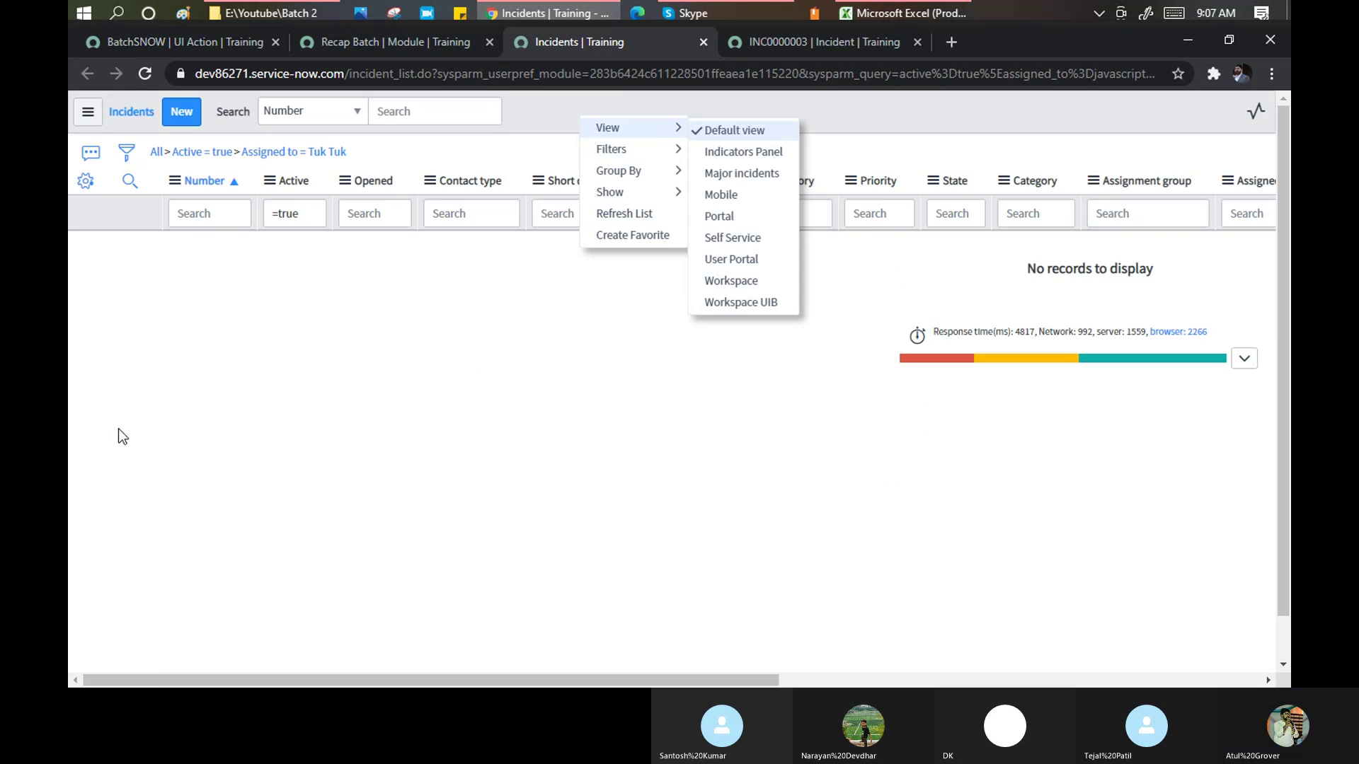
click(202, 41)
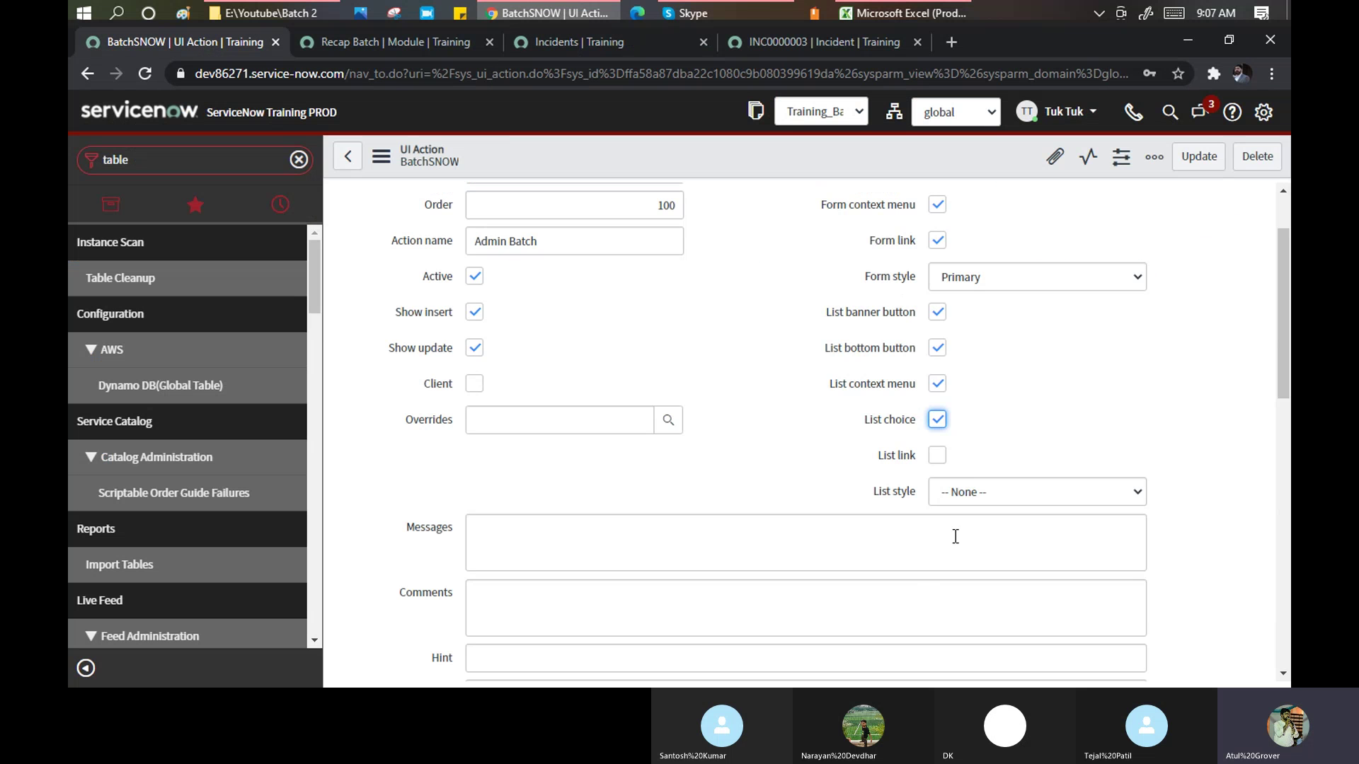
click(939, 456)
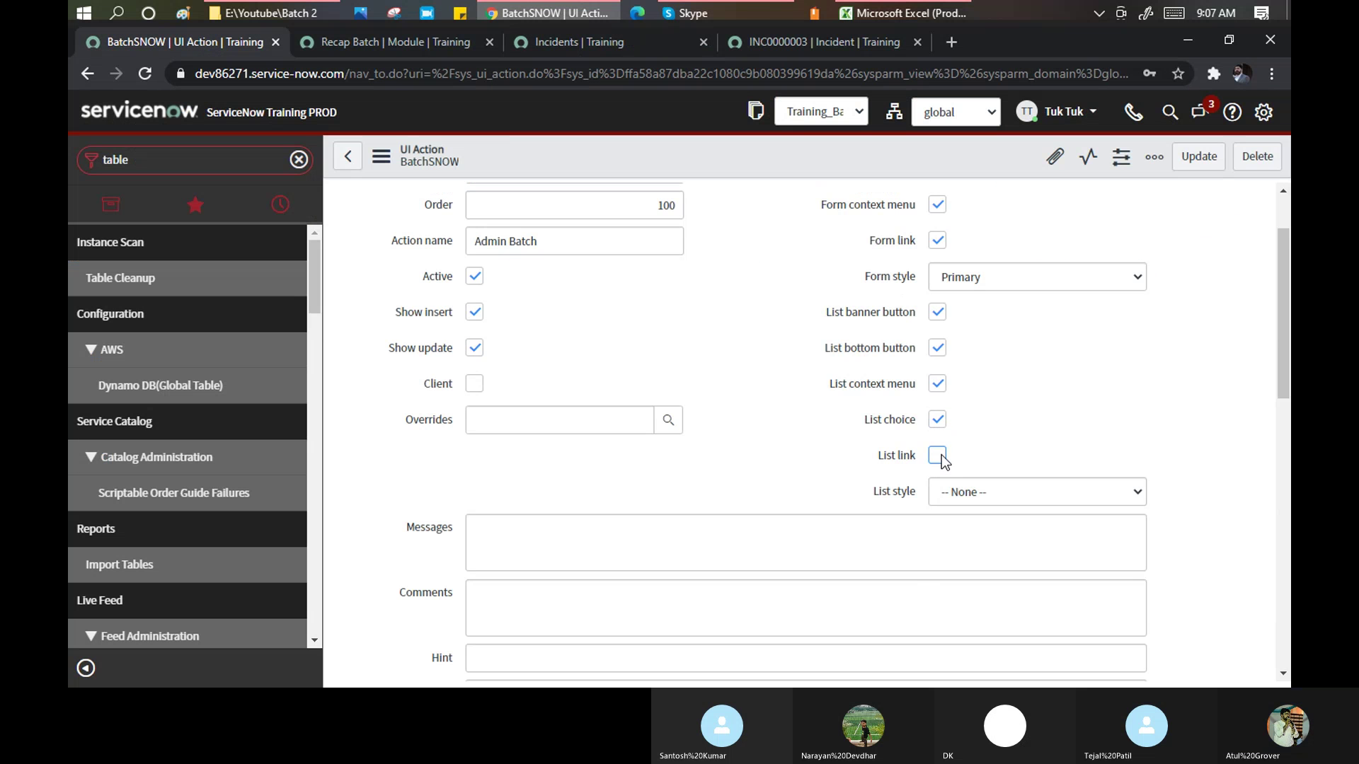
right_click(592, 150)
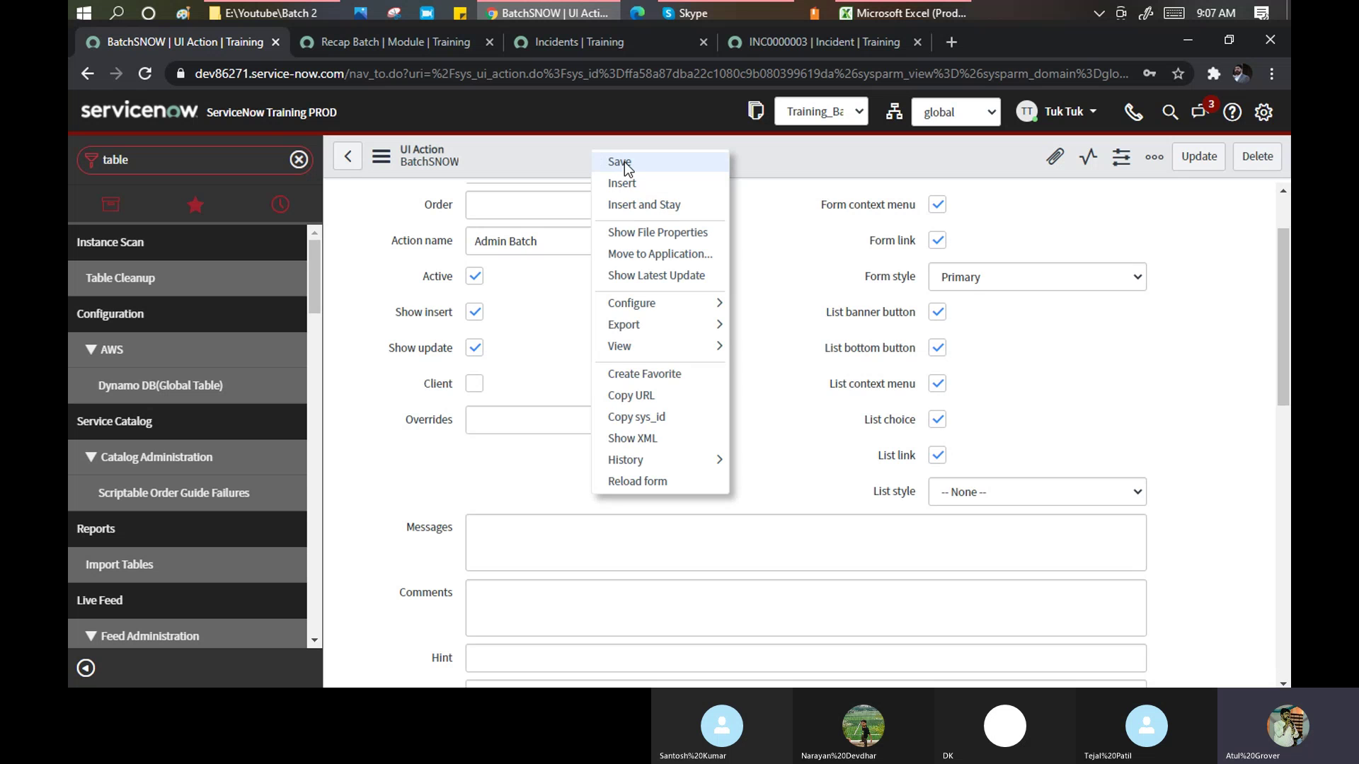
click(620, 162)
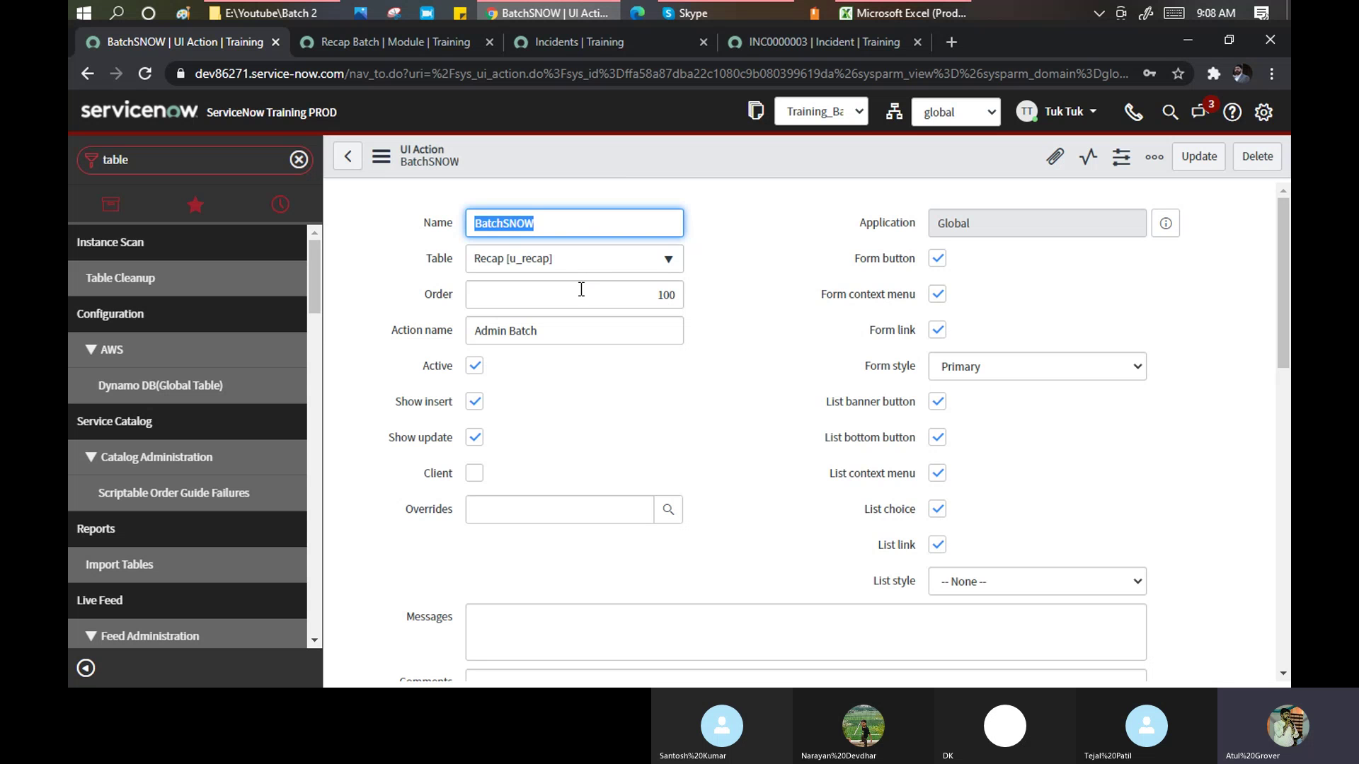
Review the saved BatchSNOW settings and Action name, and open the Recap Batch list to examine the UI action's buttons and related link.
scroll(615, 428, down, 3)
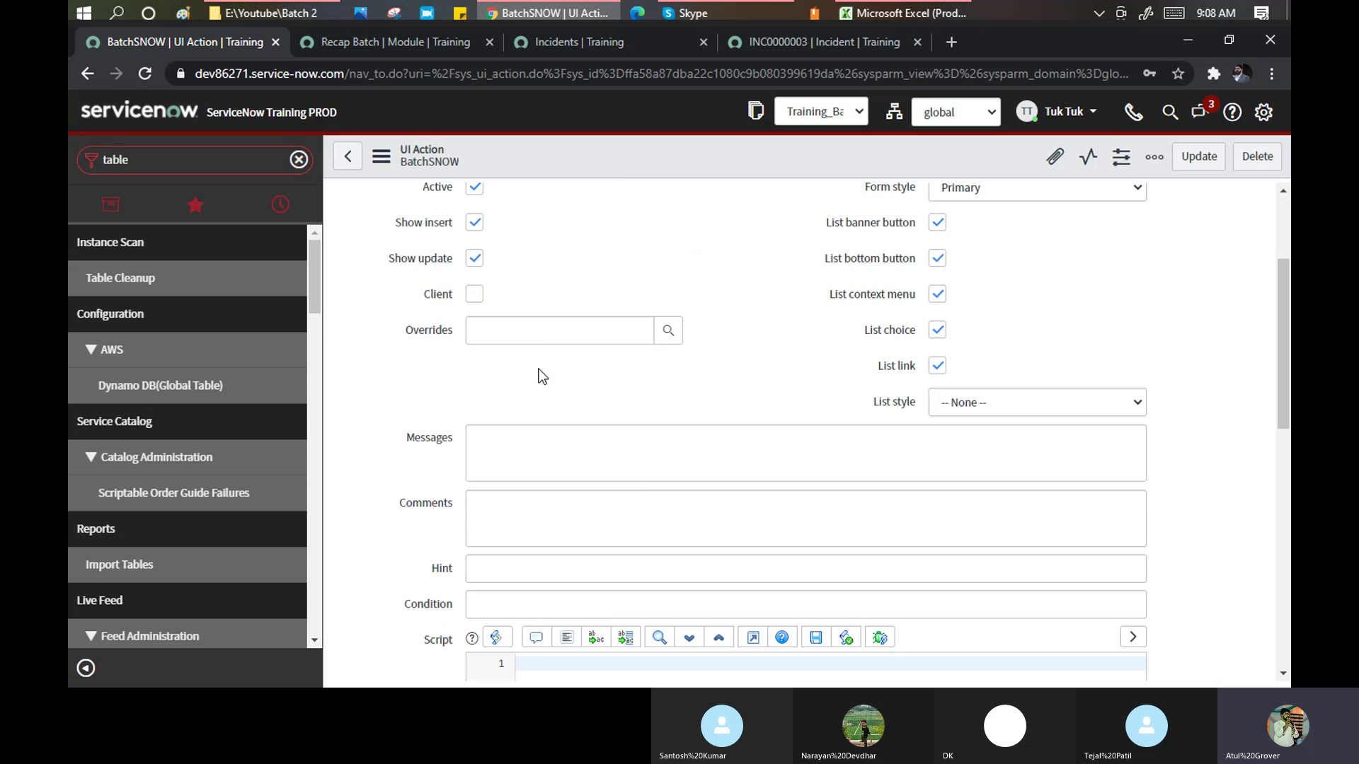
scroll(538, 368, up, 3)
drag(538, 331, 474, 331)
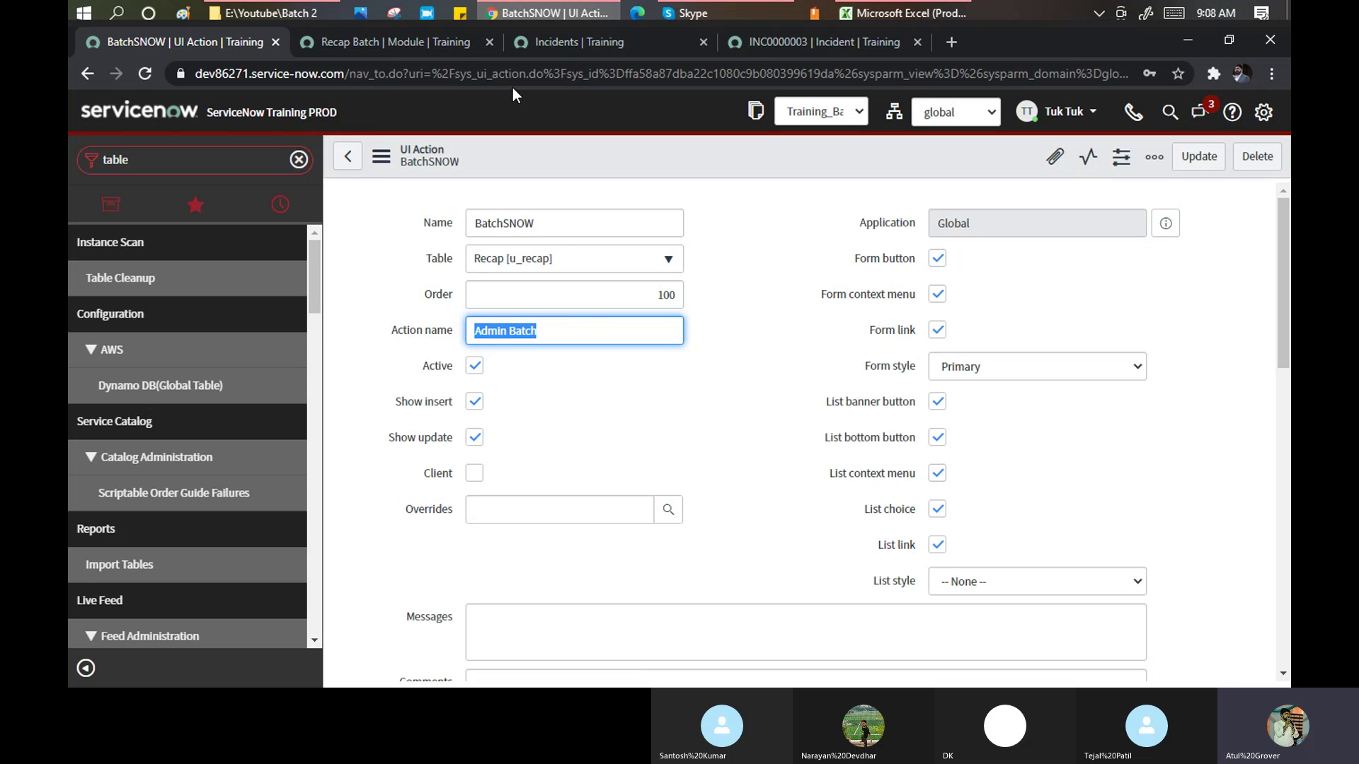
click(391, 44)
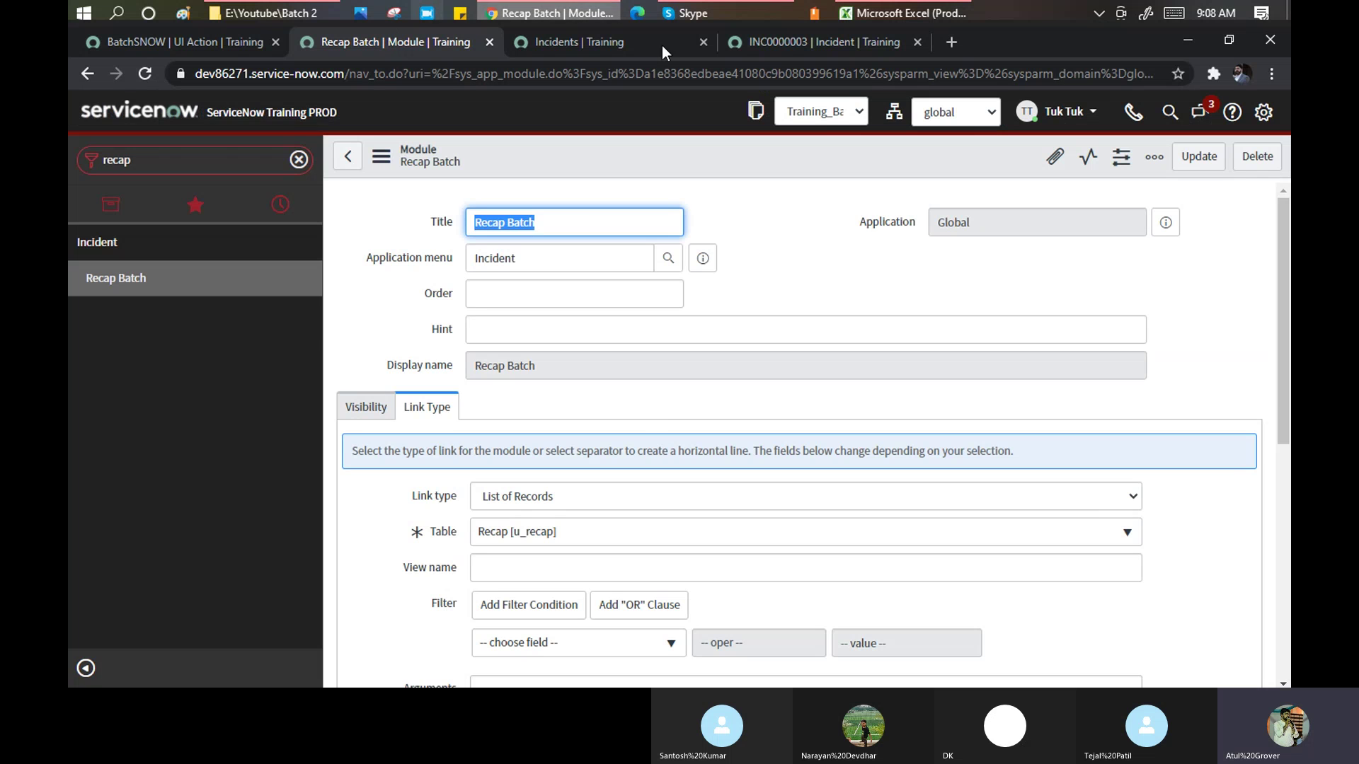
click(156, 162)
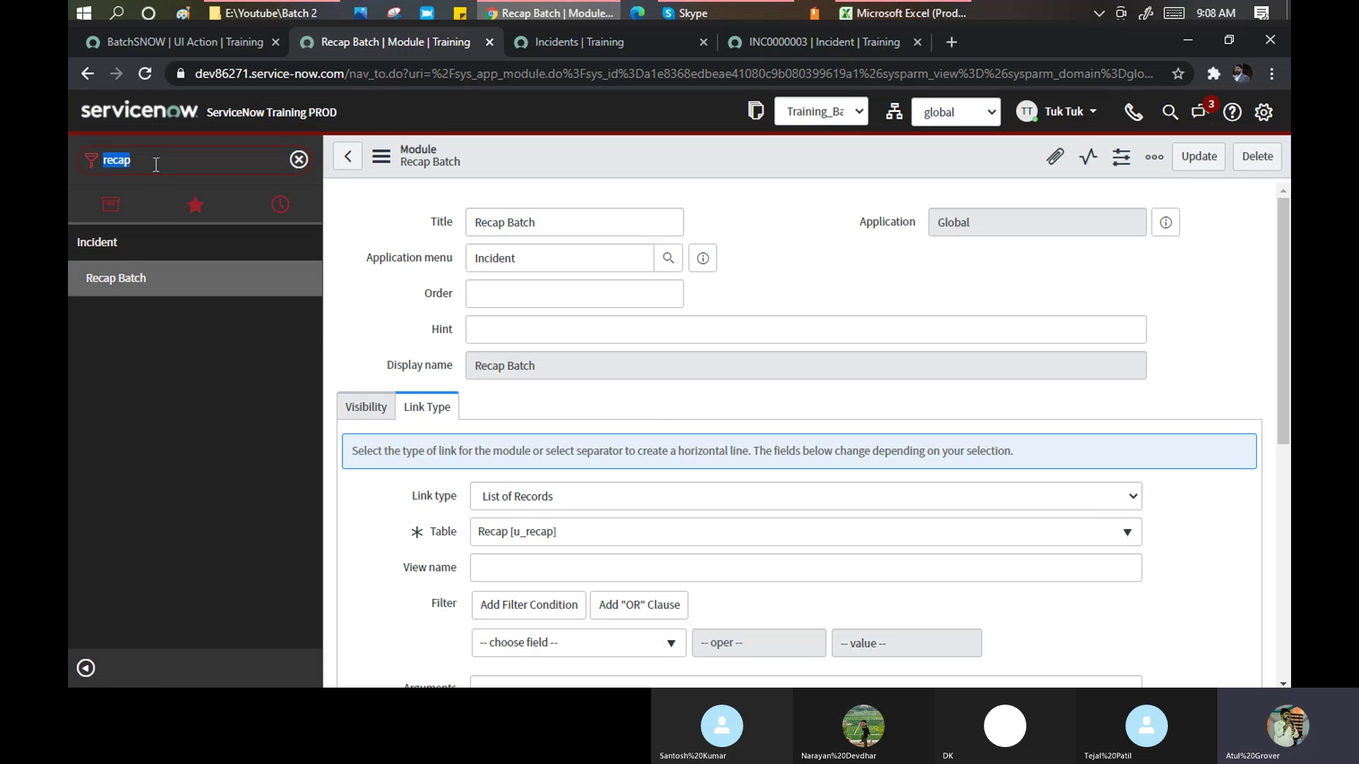
click(98, 277)
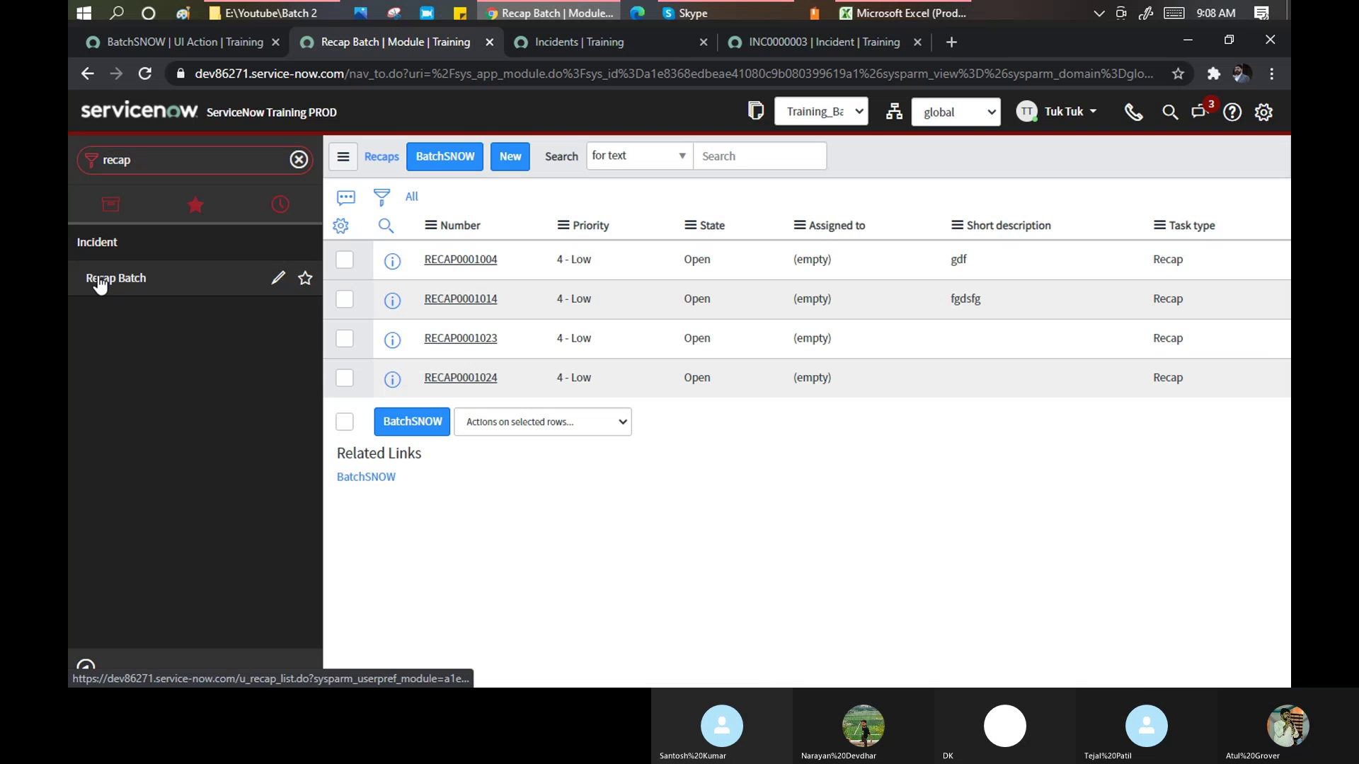
click(98, 280)
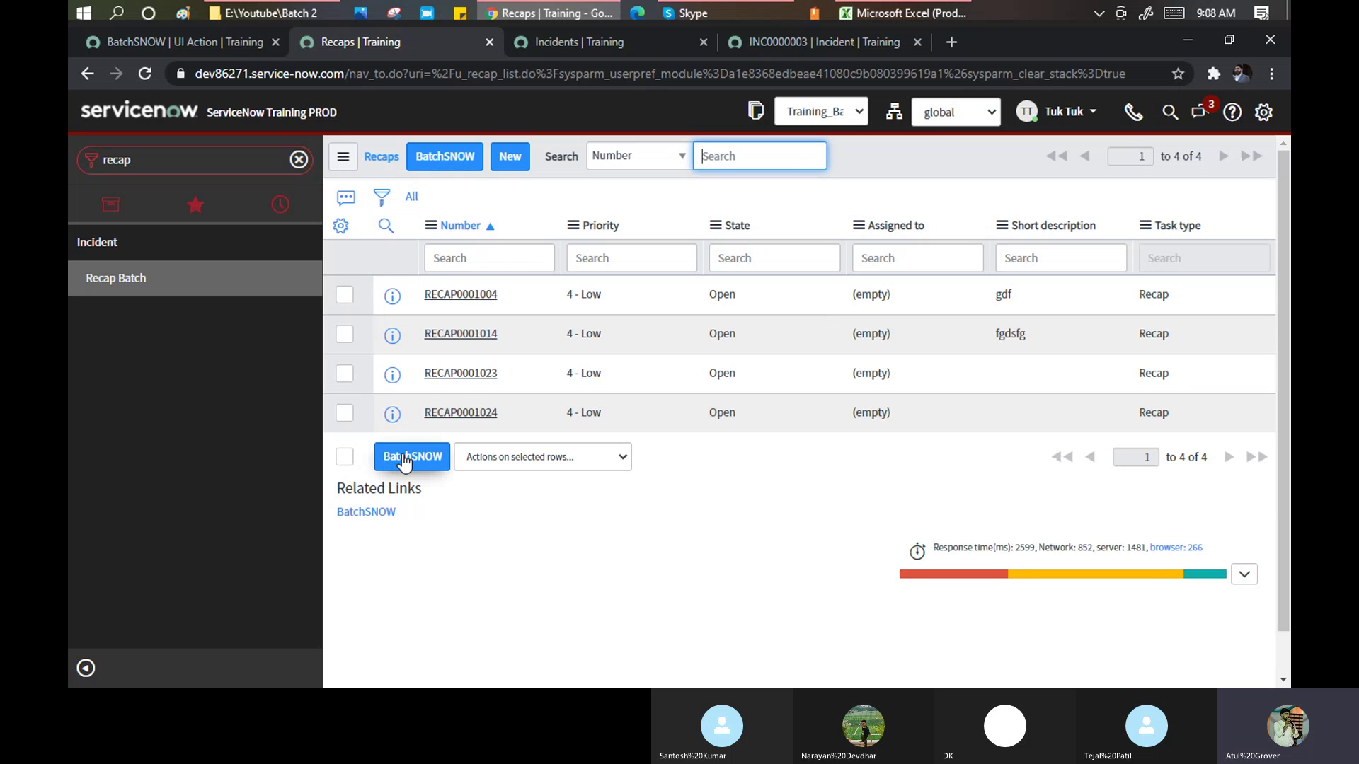
drag(400, 513, 334, 511)
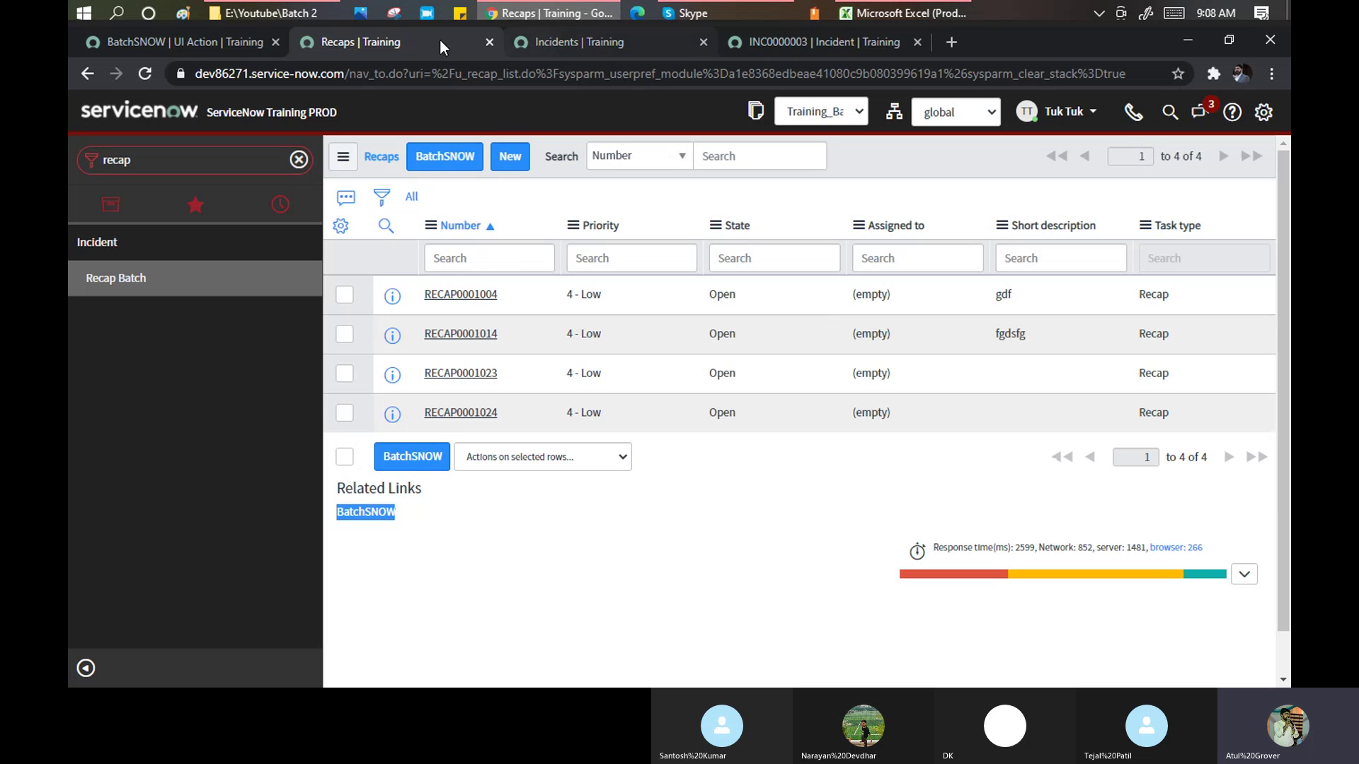
Check BatchSNOW's list display settings against the Recaps list, and examine the available actions on selected rows.
click(196, 48)
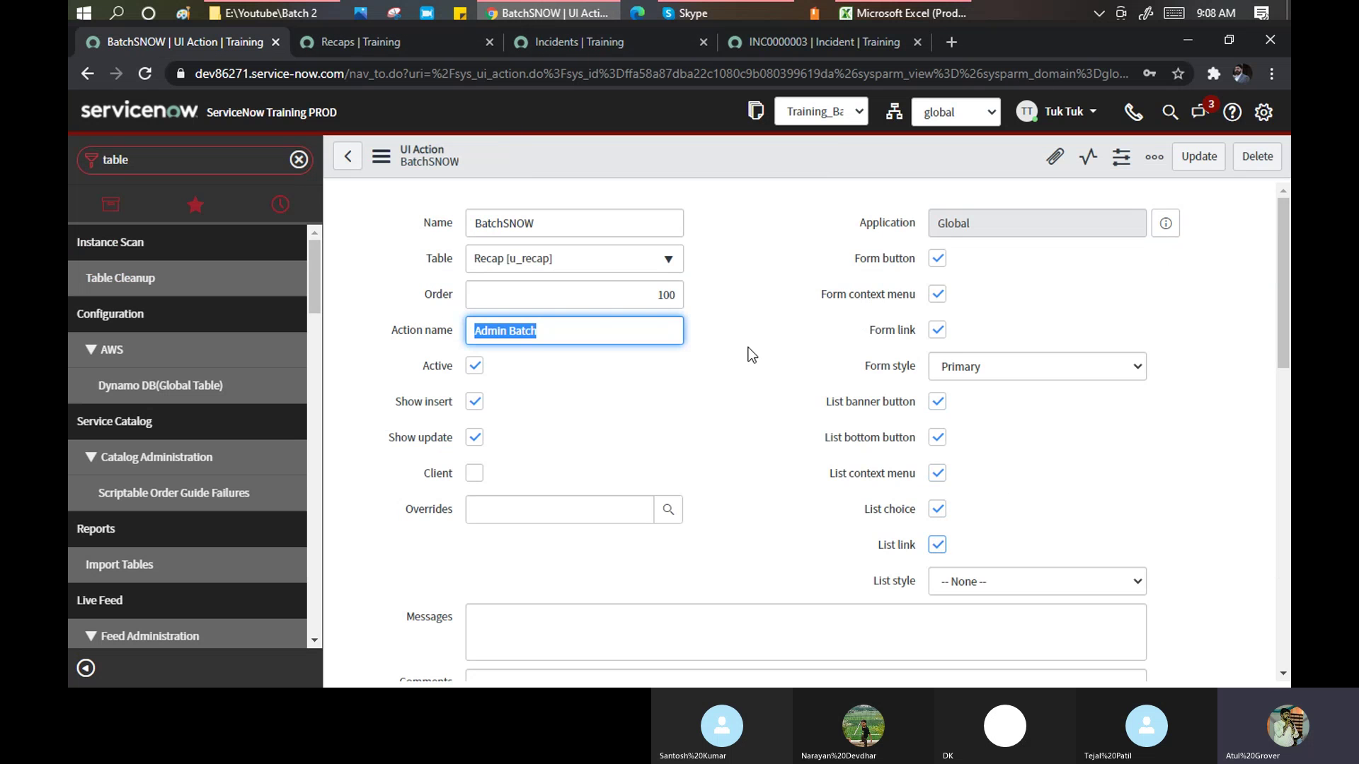
click(409, 34)
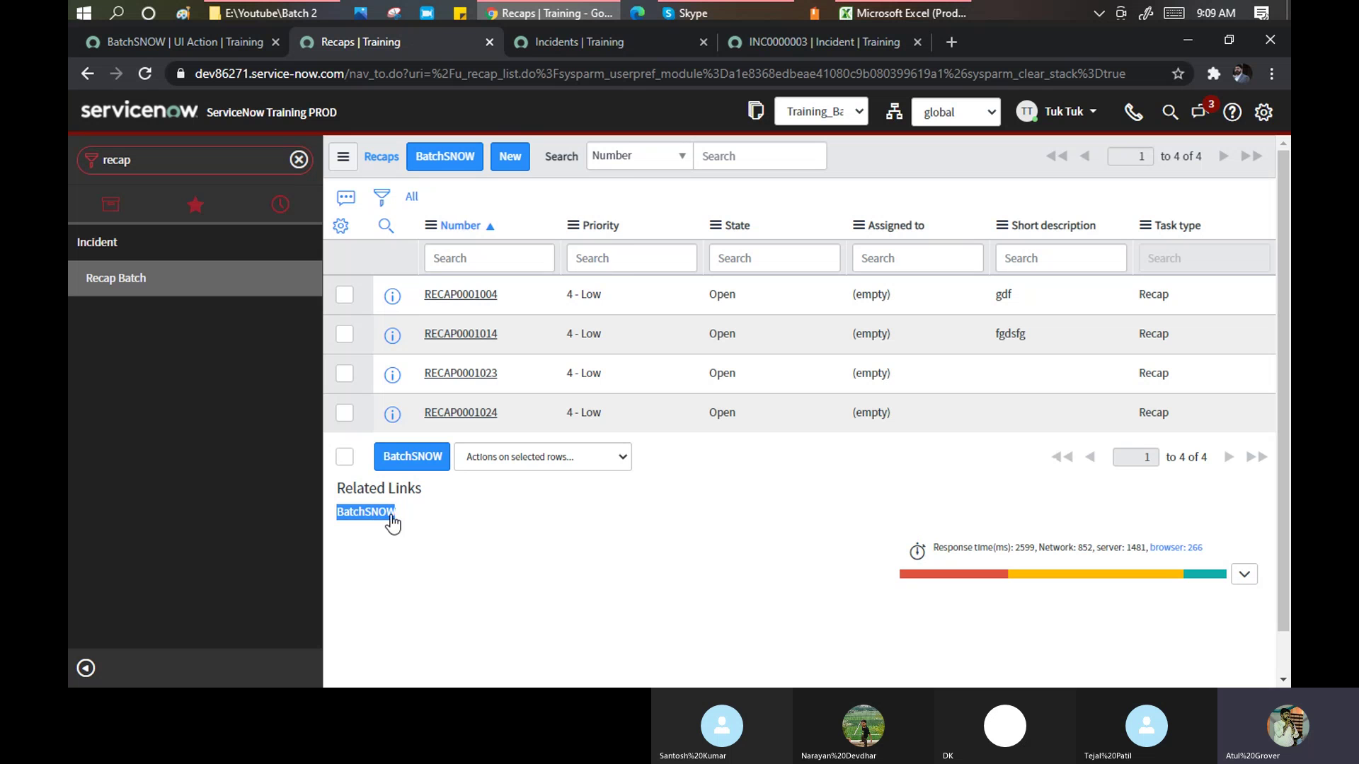
click(523, 459)
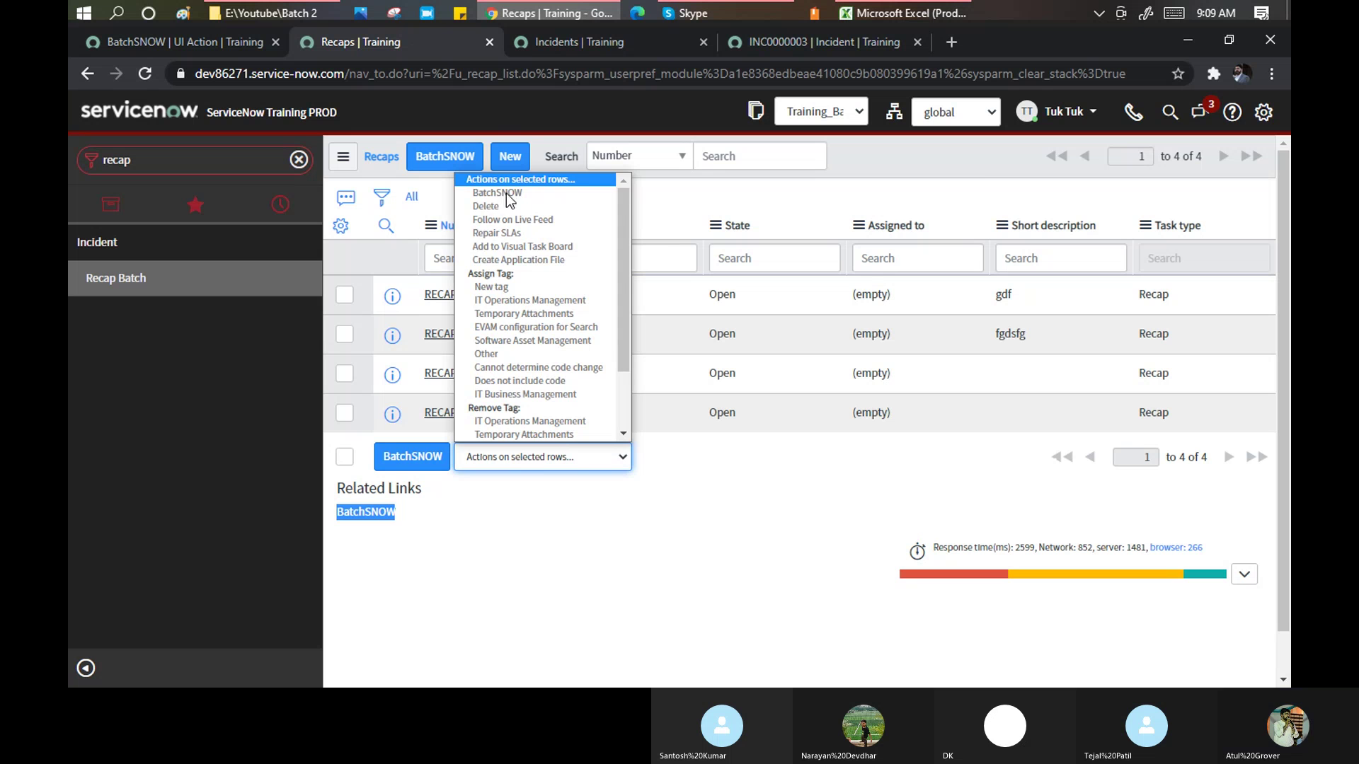
click(868, 153)
Examine the Recaps list's header context menu and list controls menu, including the Filters and Group By options, for the BatchSNOW action.
right_click(869, 152)
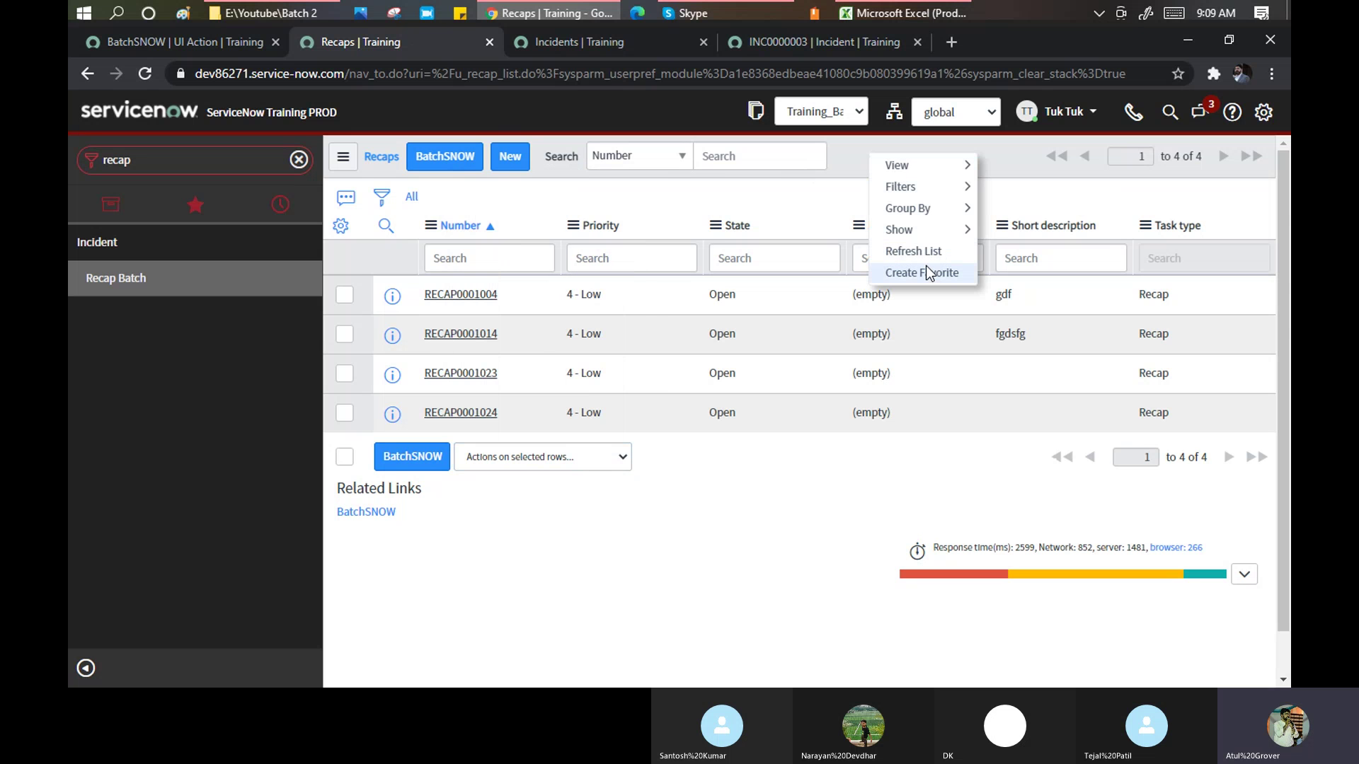
mouse_move(938, 230)
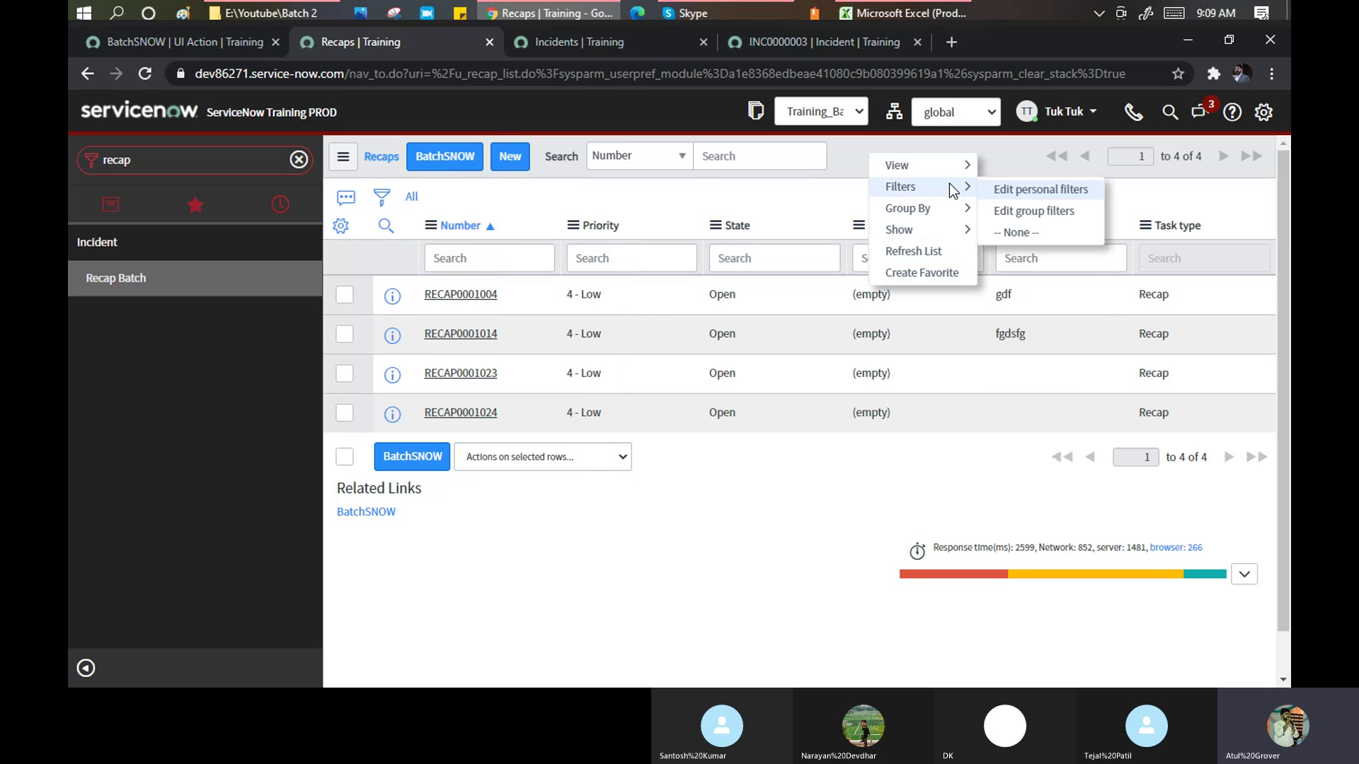
click(344, 156)
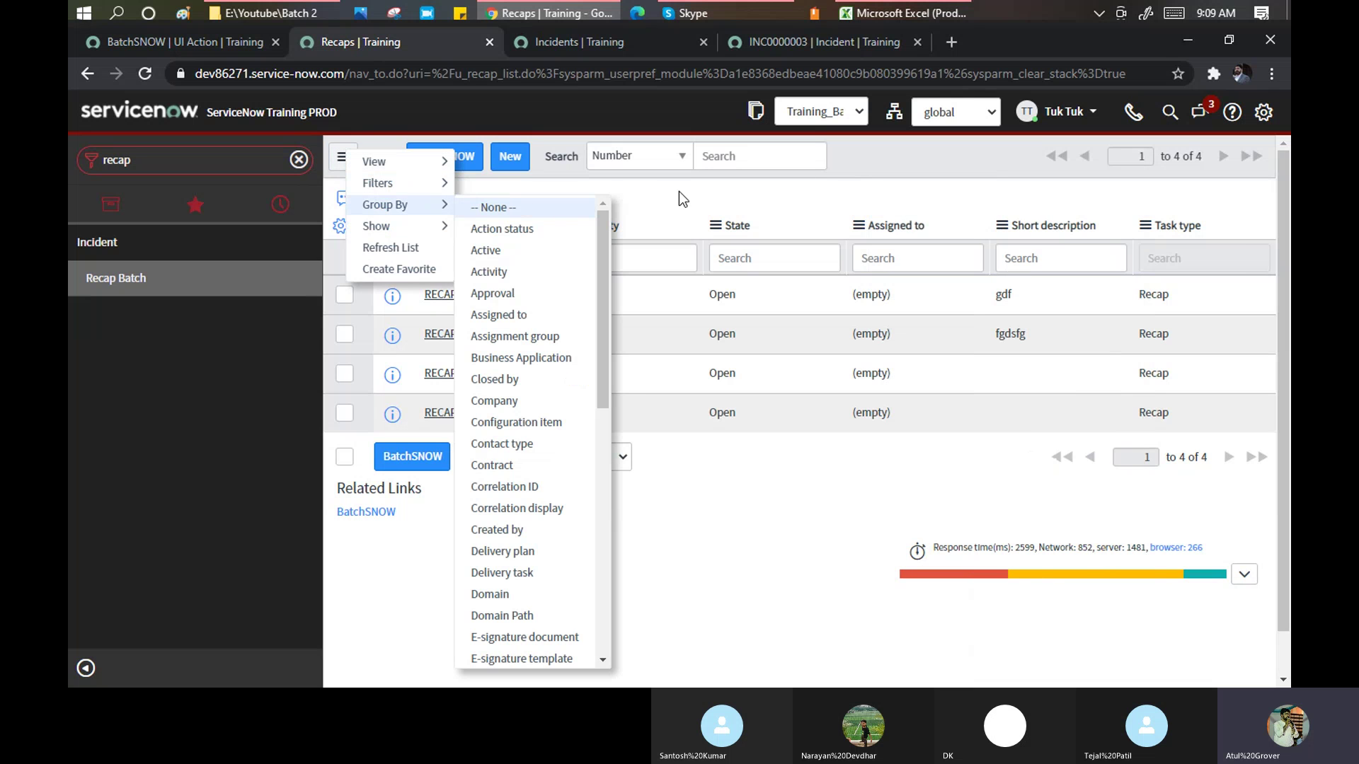
click(440, 161)
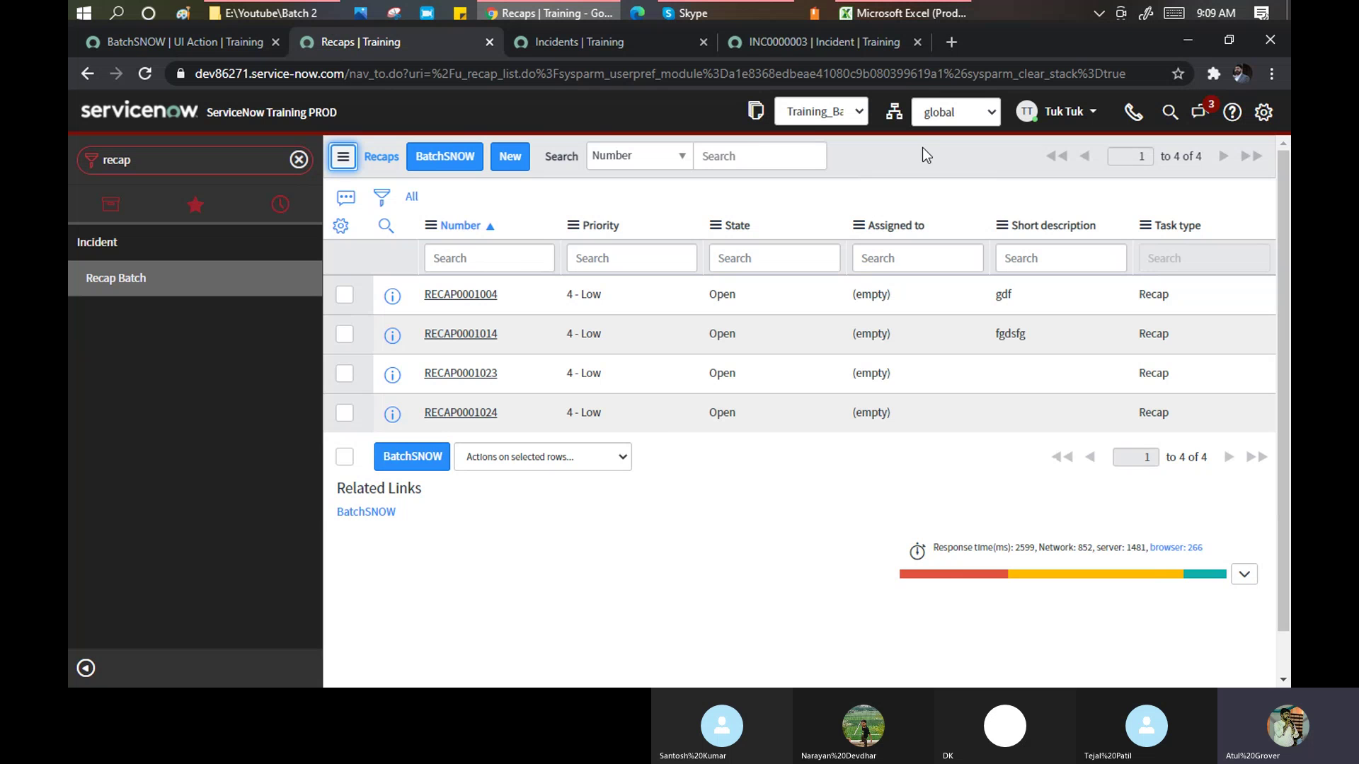
Examine the Recaps list's context menu for the BatchSNOW action, including the View, Group By and Show options.
click(177, 45)
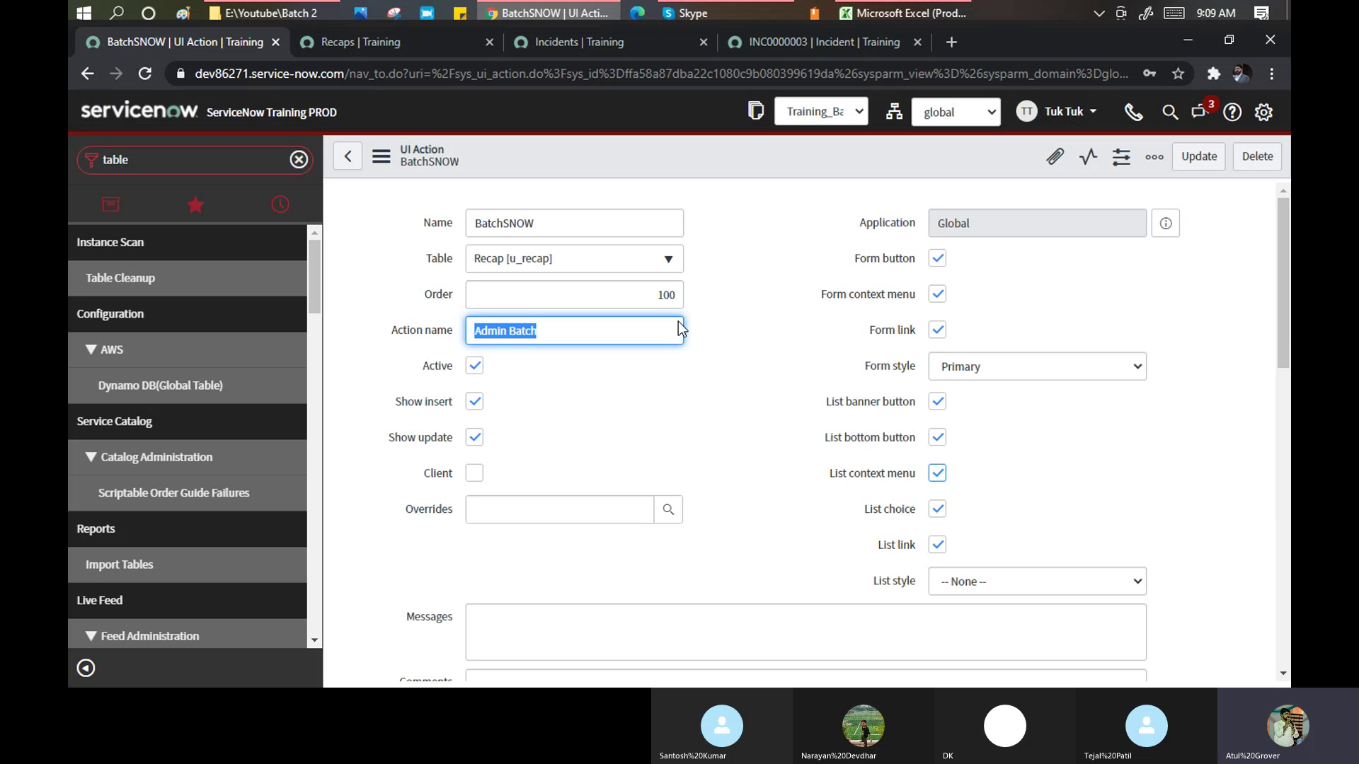
click(409, 43)
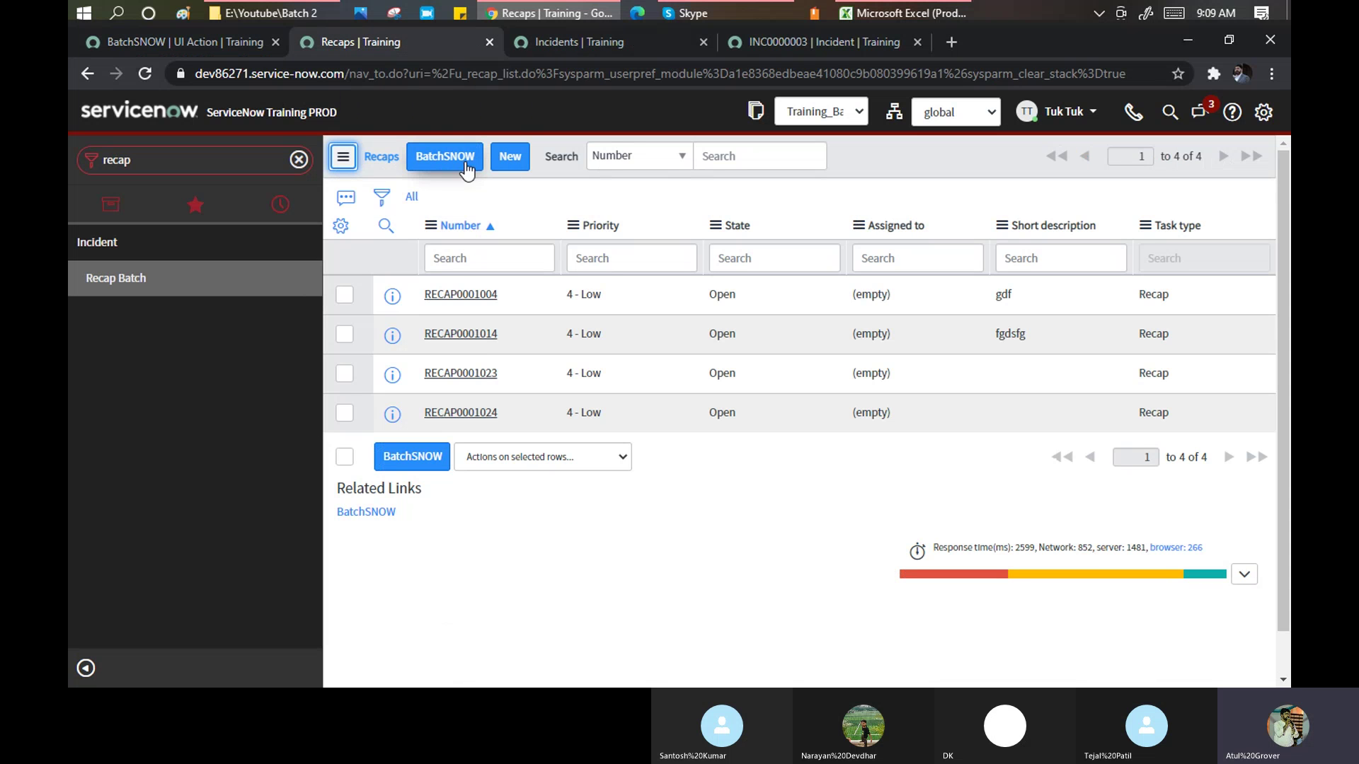
click(345, 152)
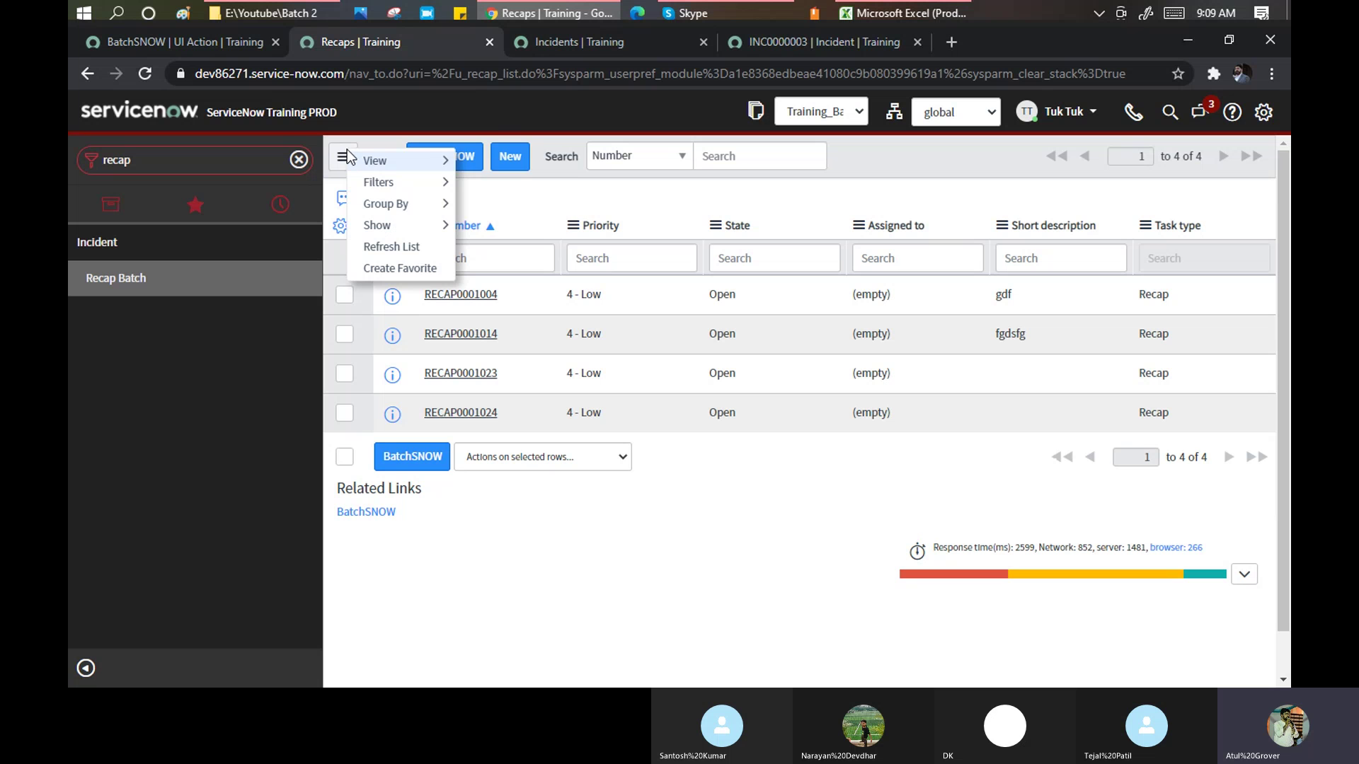
mouse_move(428, 160)
mouse_move(437, 206)
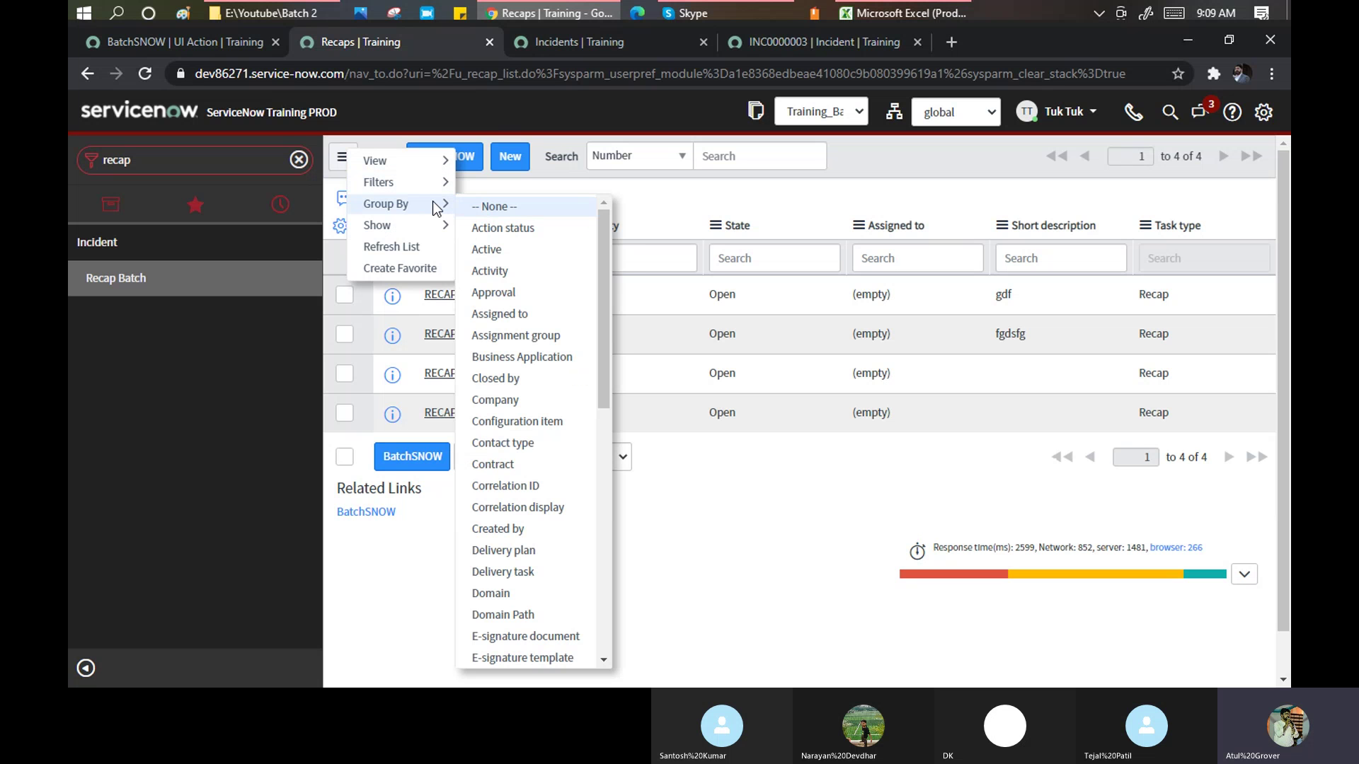
mouse_move(438, 230)
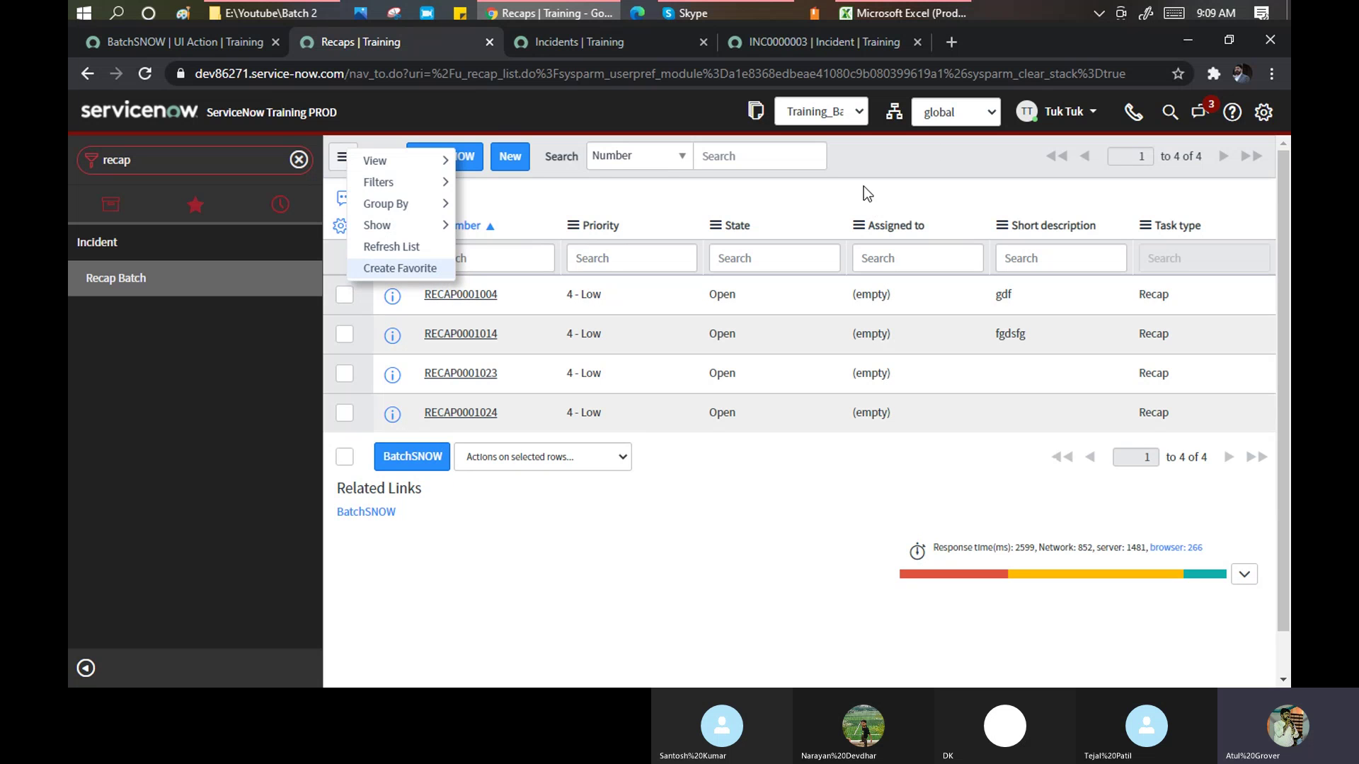
click(883, 154)
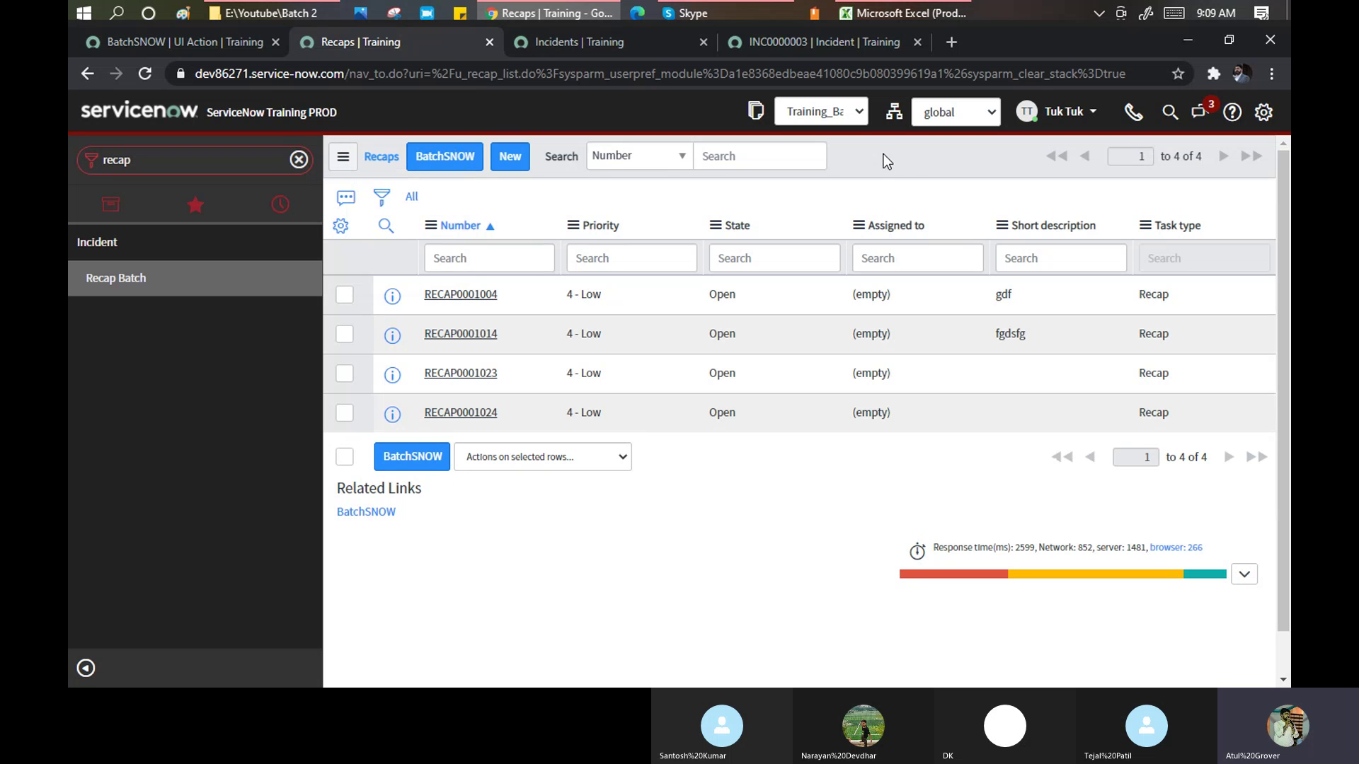
click(676, 157)
Set the BatchSNOW UI action's List style to Destructive and save the record.
click(185, 46)
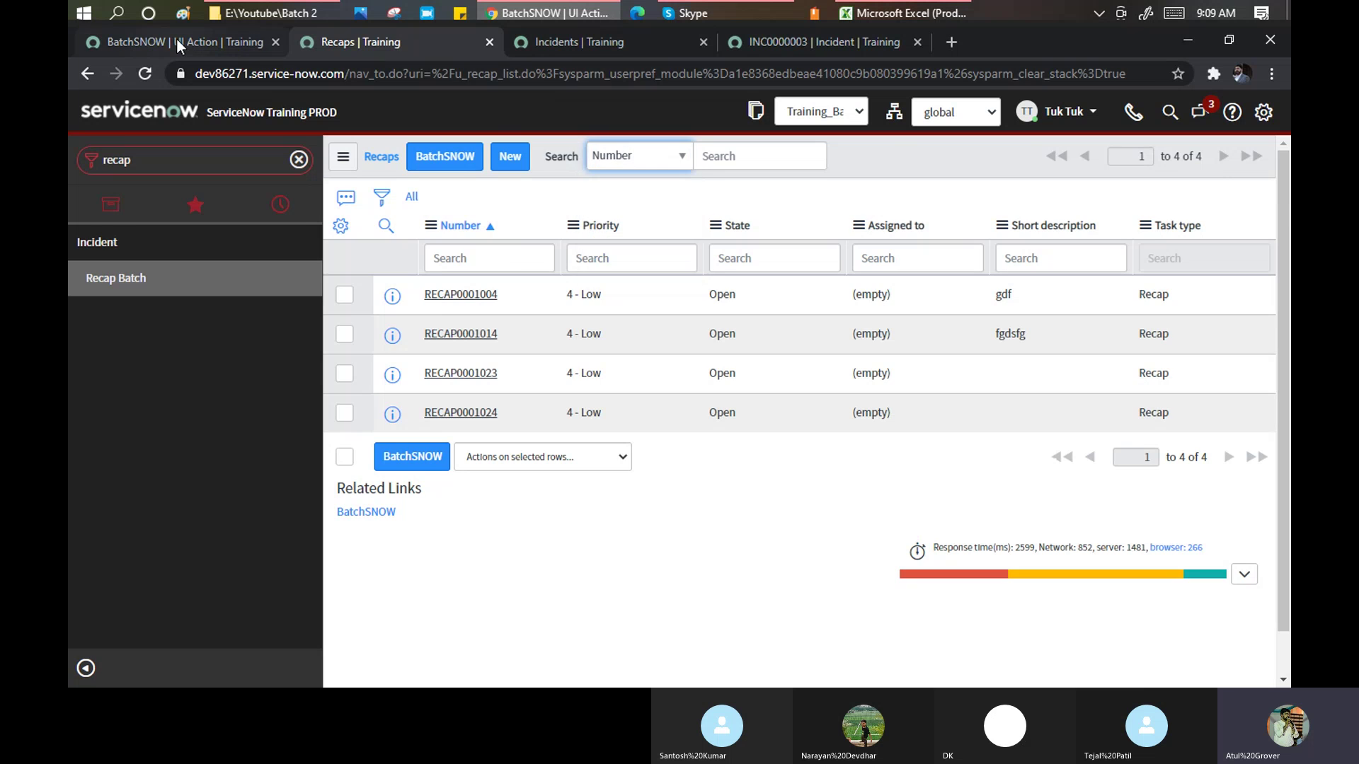
scroll(807, 428, down, 3)
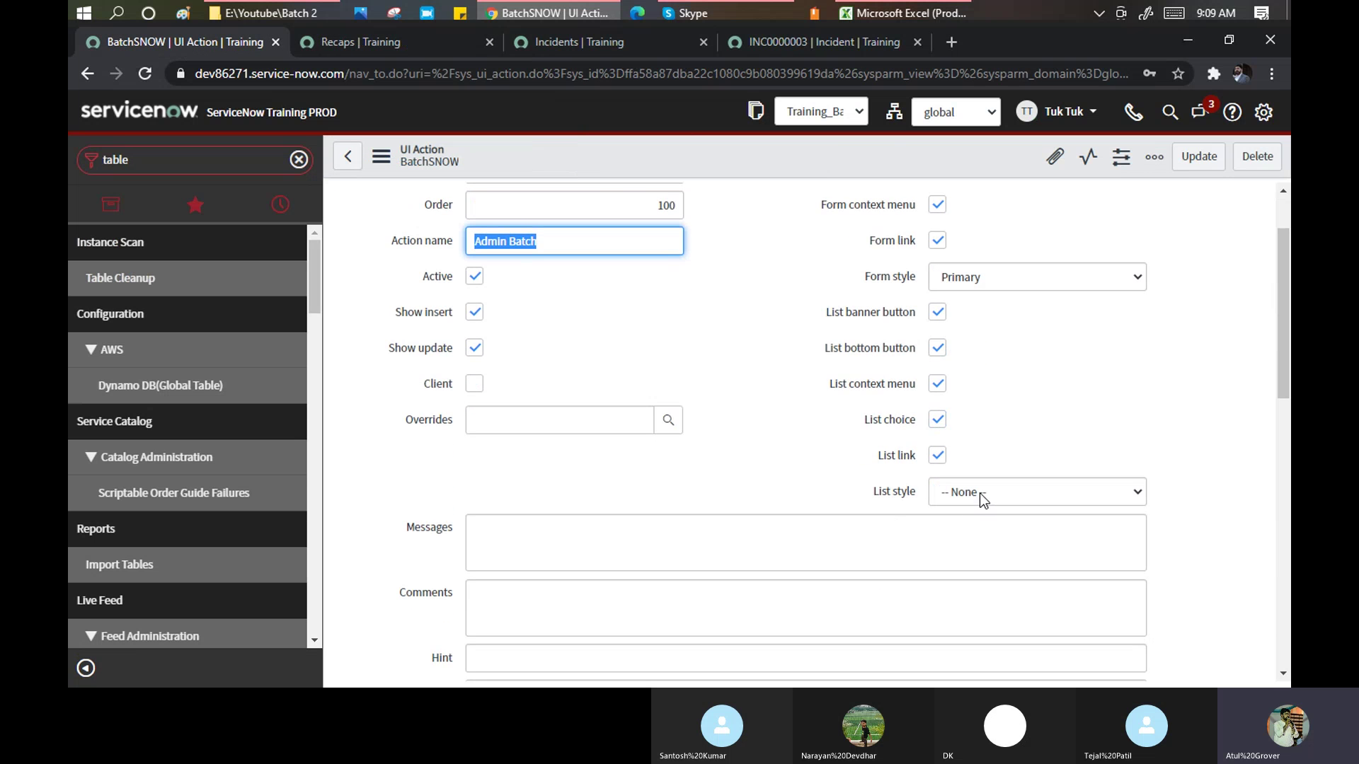
click(979, 494)
click(990, 545)
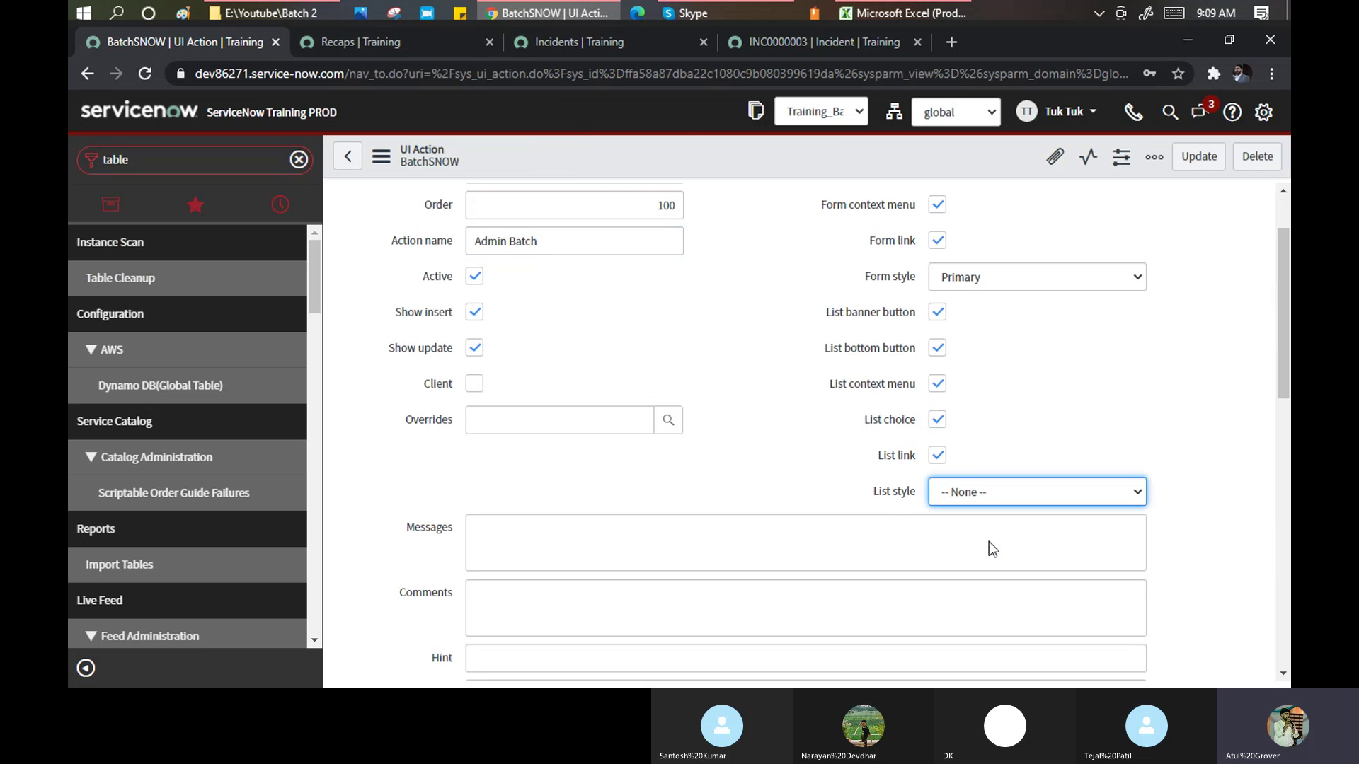
right_click(607, 151)
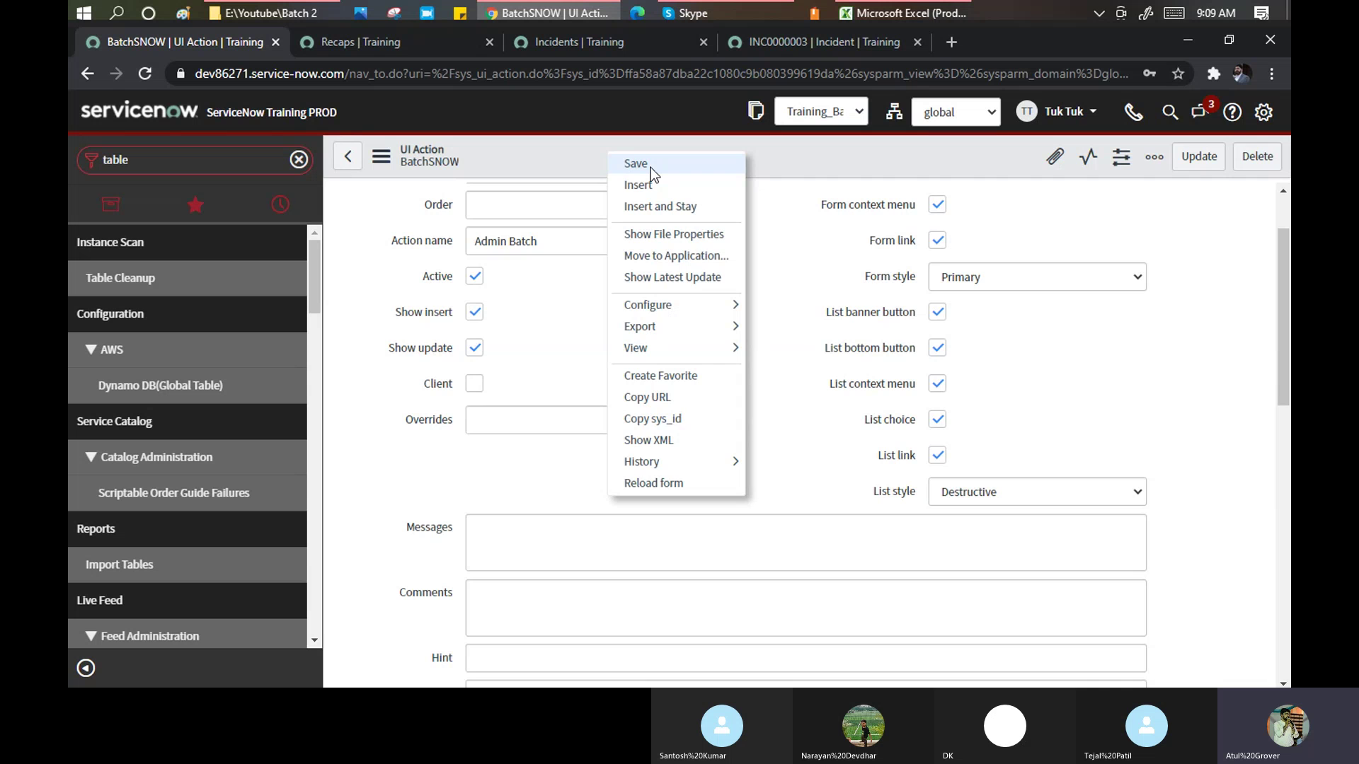
click(635, 164)
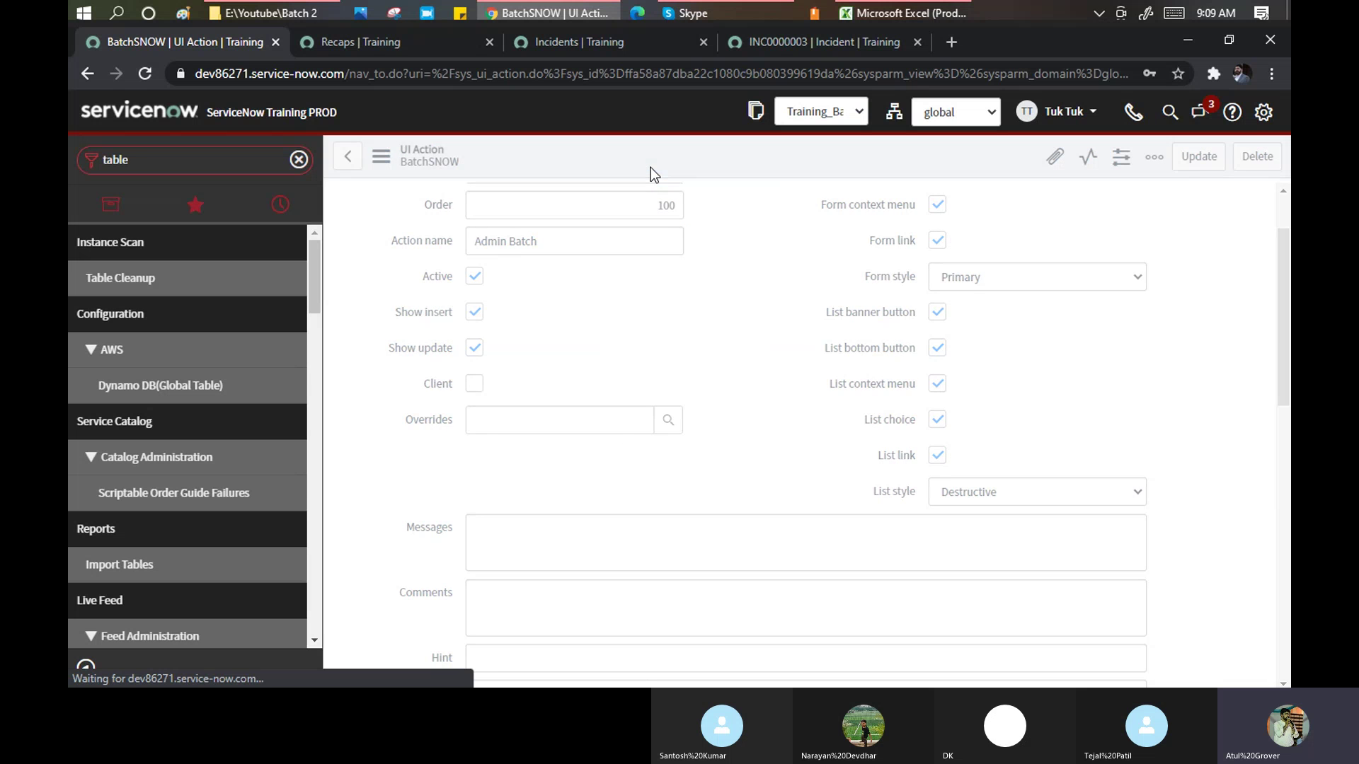
Refresh the Recaps list to check how the BatchSNOW button is styled.
click(411, 45)
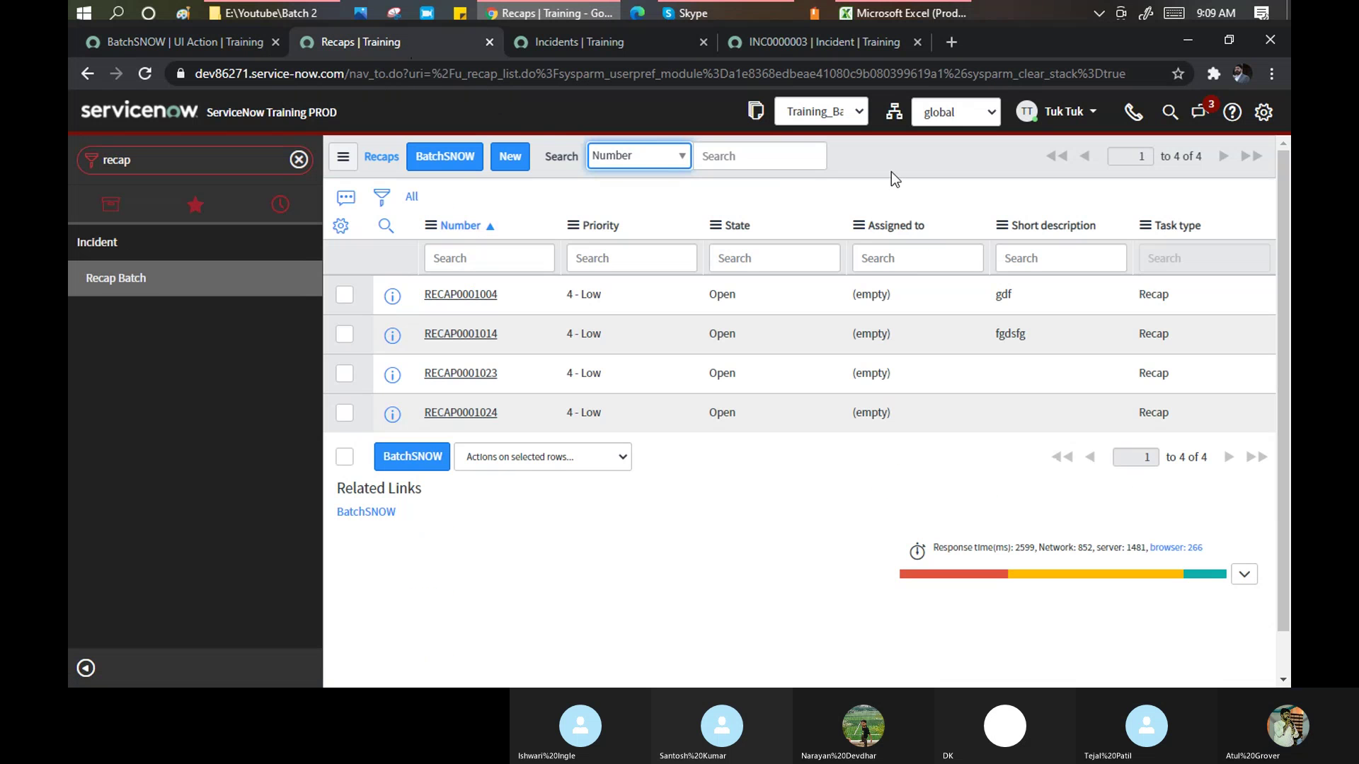
right_click(892, 164)
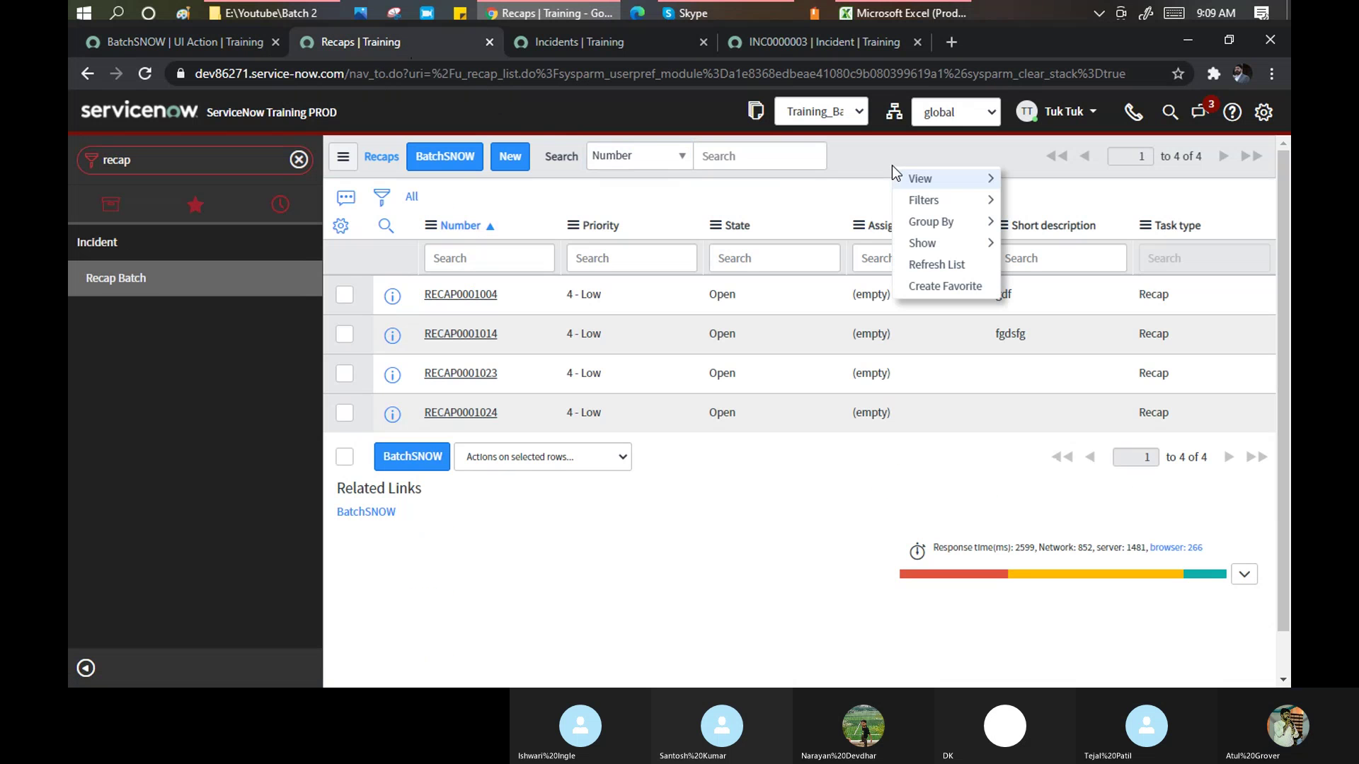
click(931, 266)
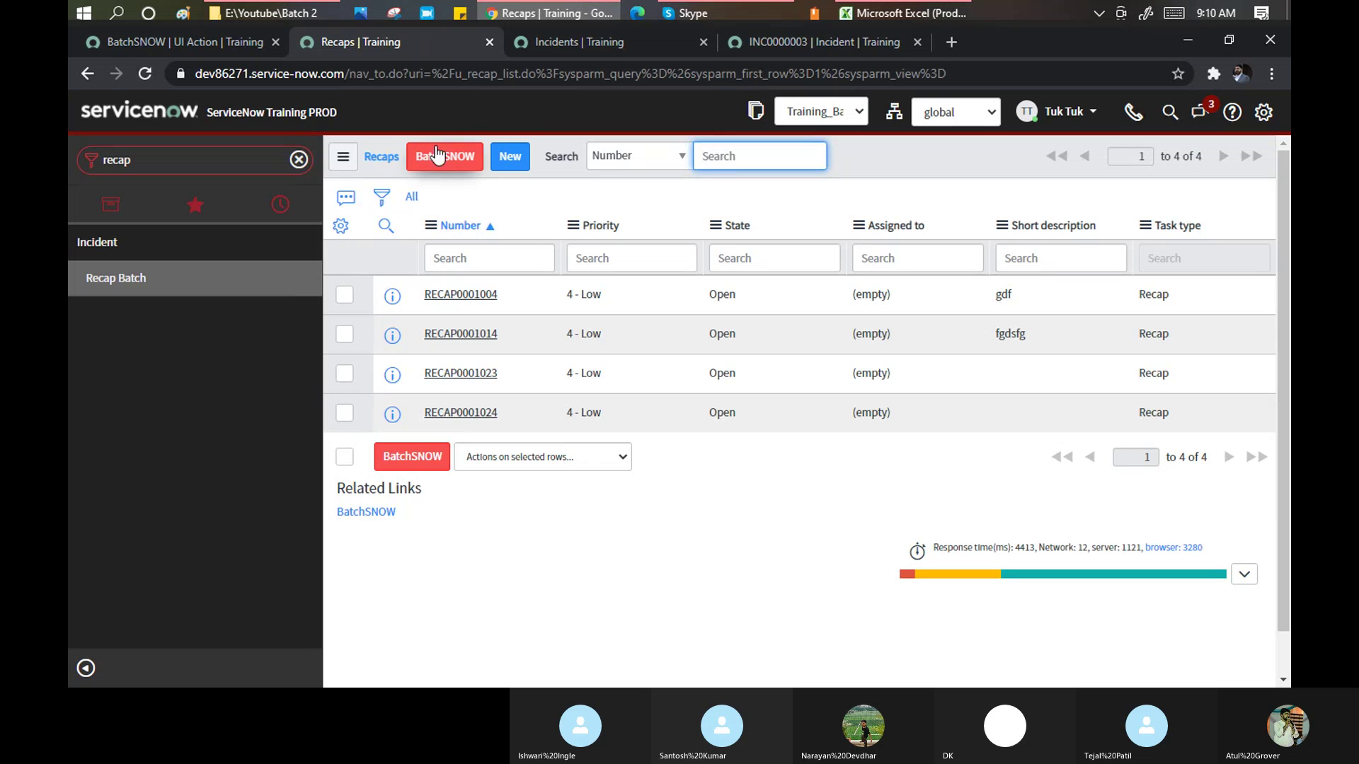
click(382, 163)
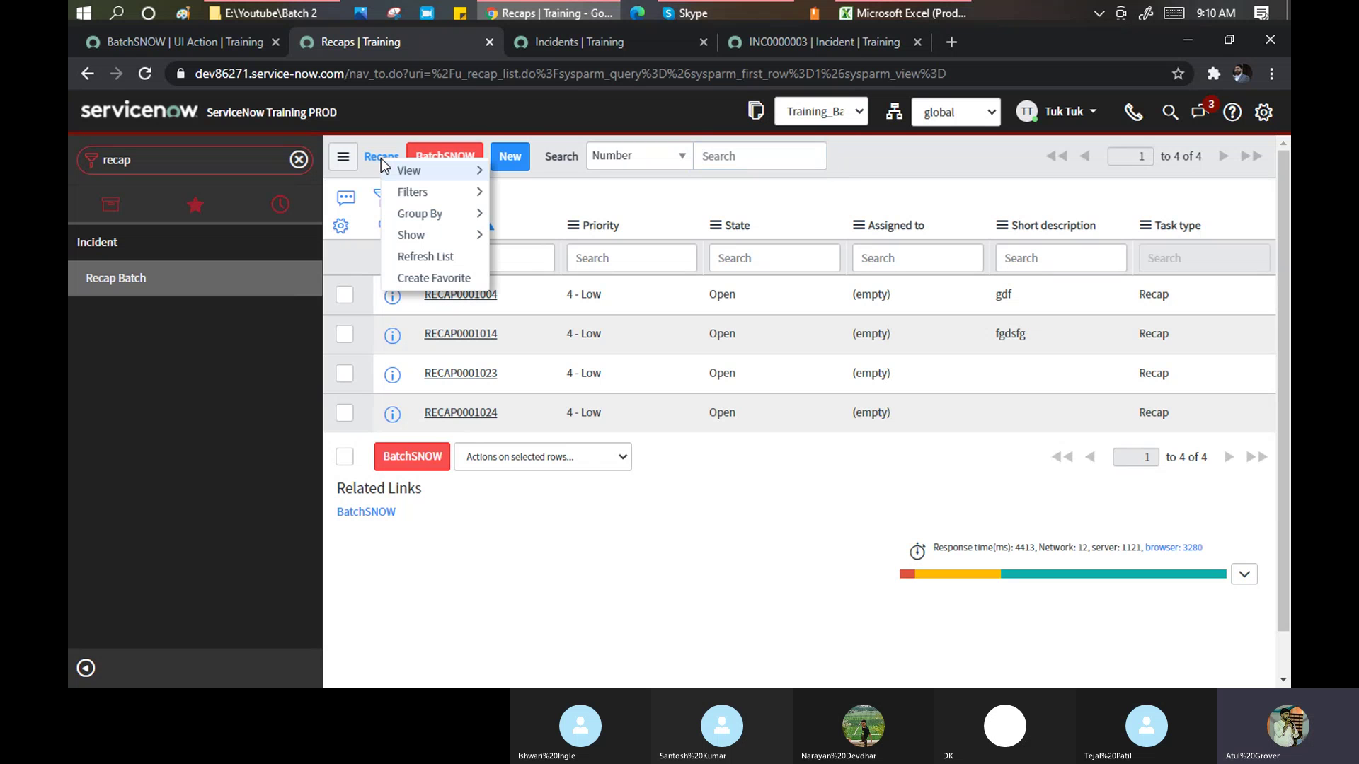
Enable the Client option on the BatchSNOW UI action.
click(219, 40)
scroll(604, 396, down, 2)
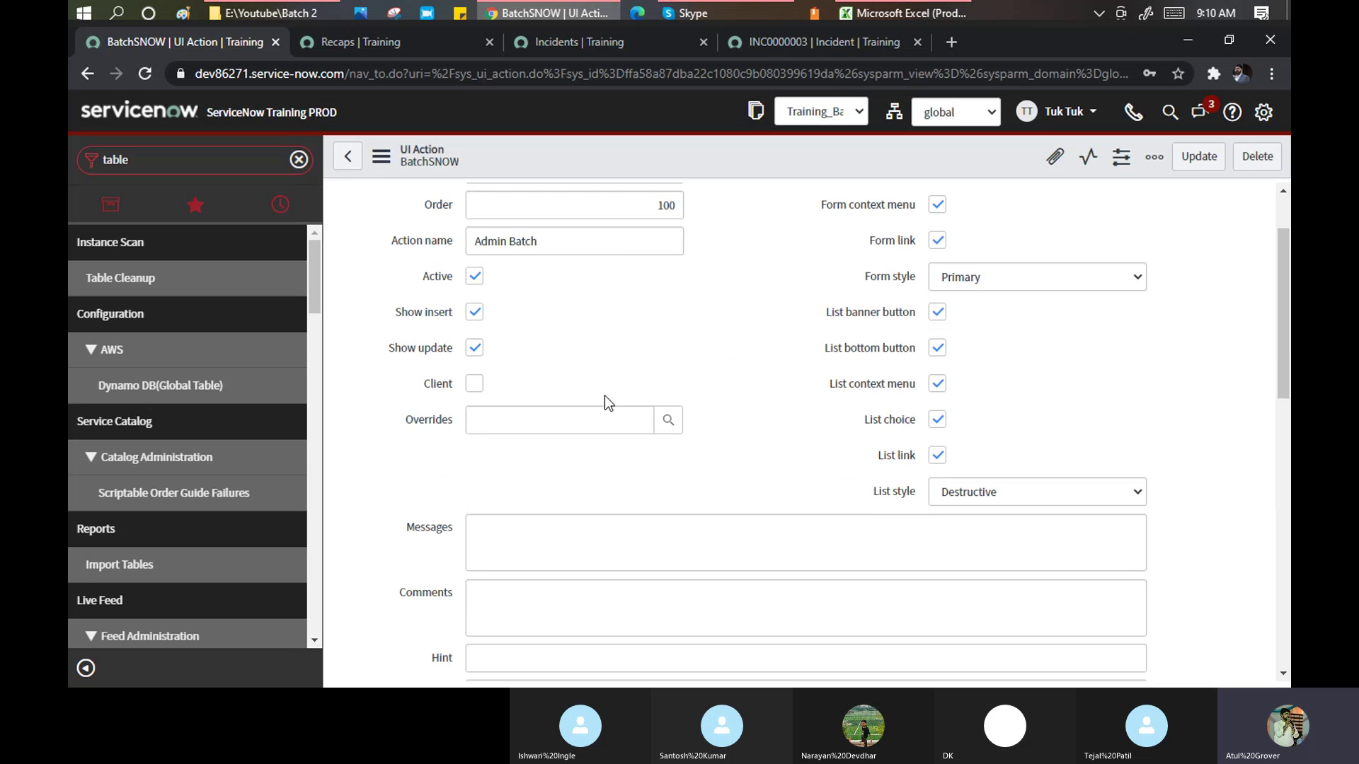
click(476, 386)
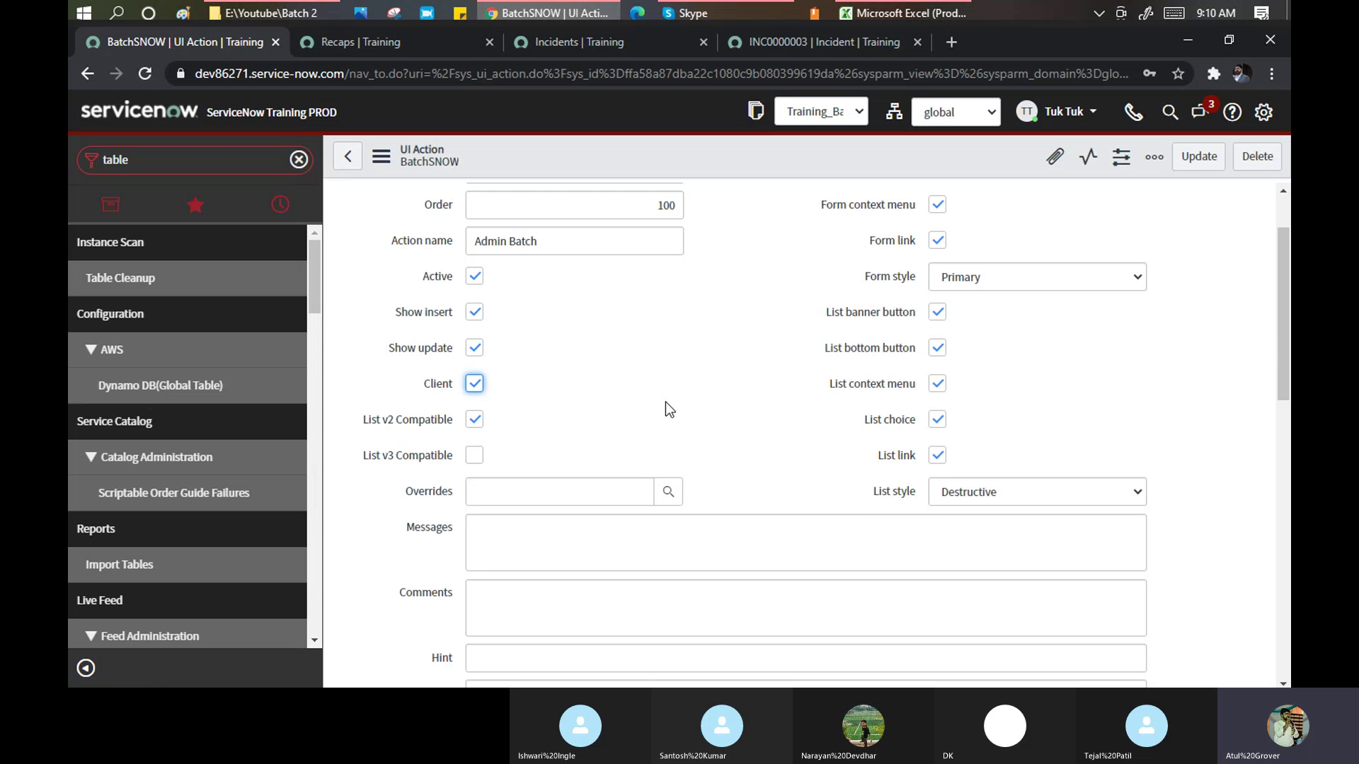
Enter Resolve as the Overrides reference of the BatchSNOW UI action.
click(516, 493)
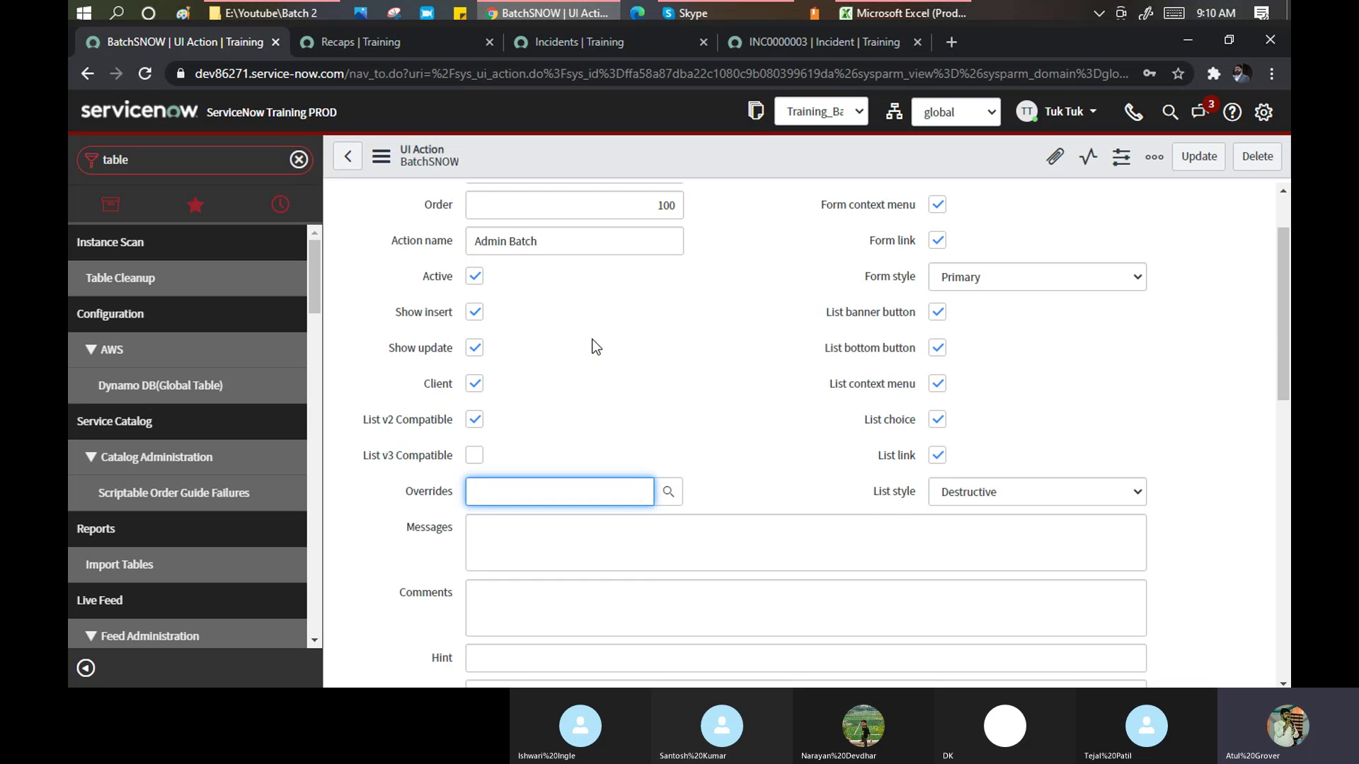
scroll(594, 339, up, 1)
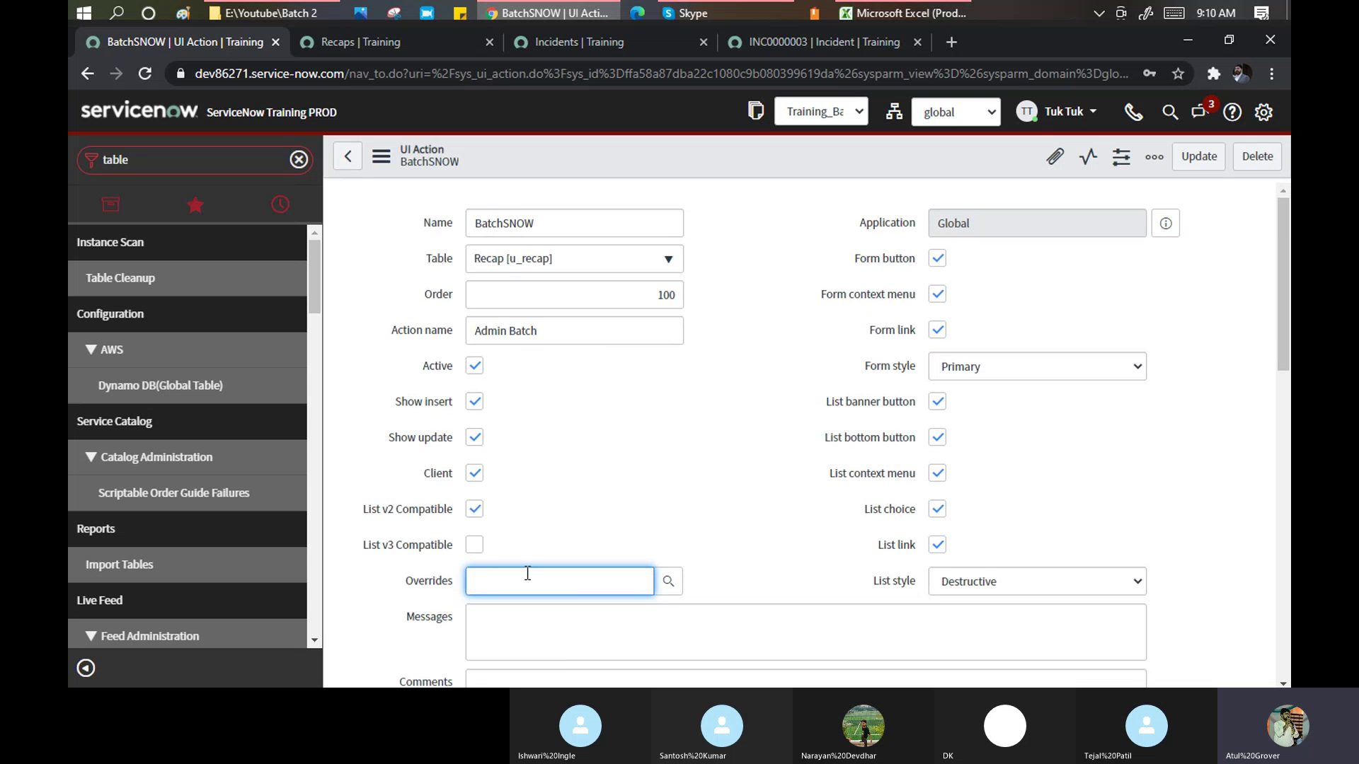
text(Resolve)
scroll(527, 573, down, 4)
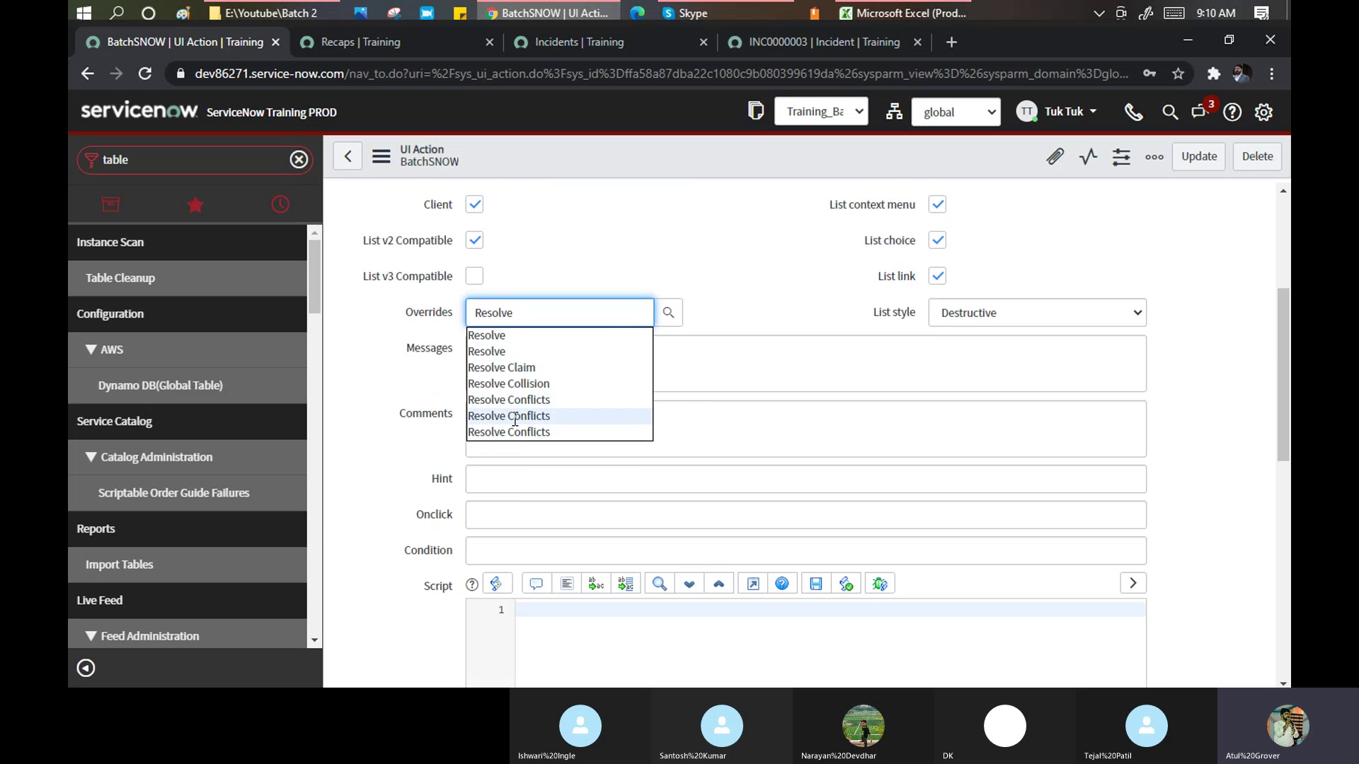
click(666, 315)
click(417, 44)
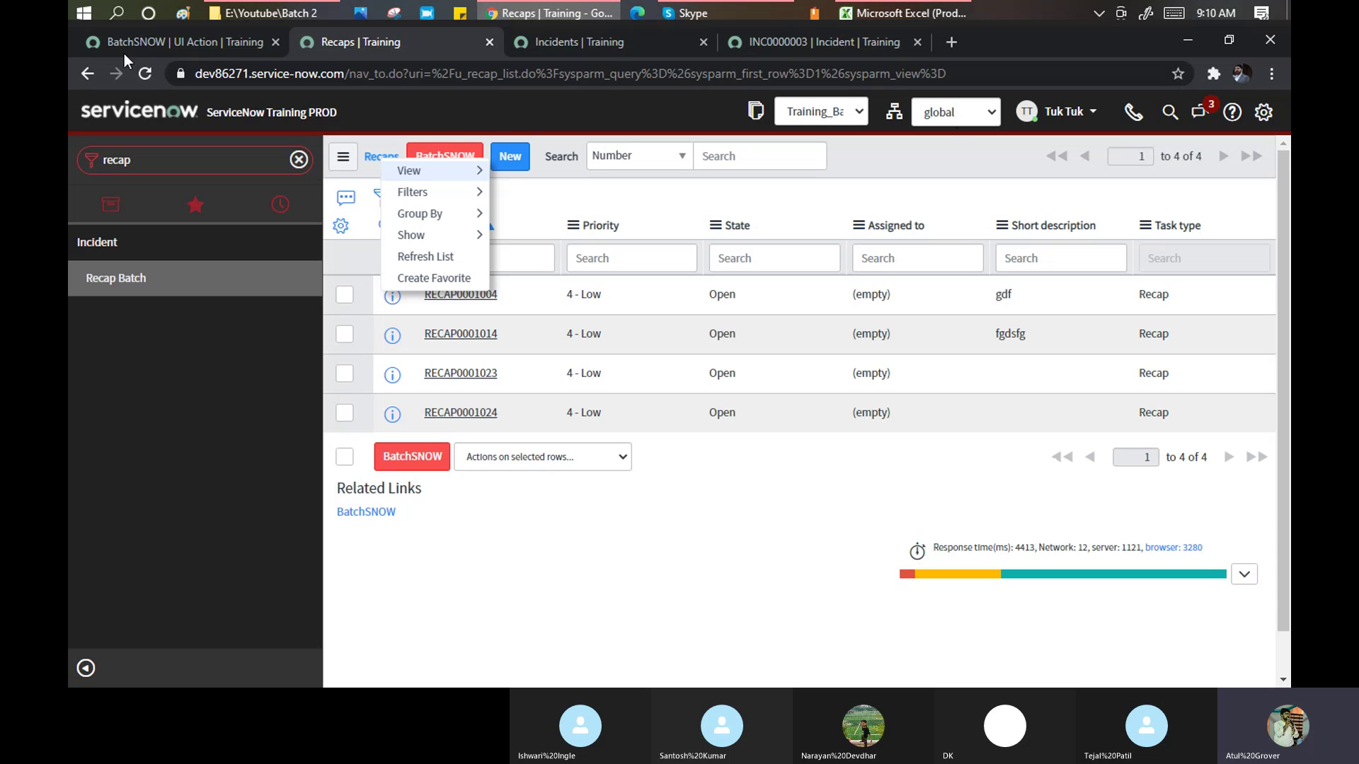
click(162, 44)
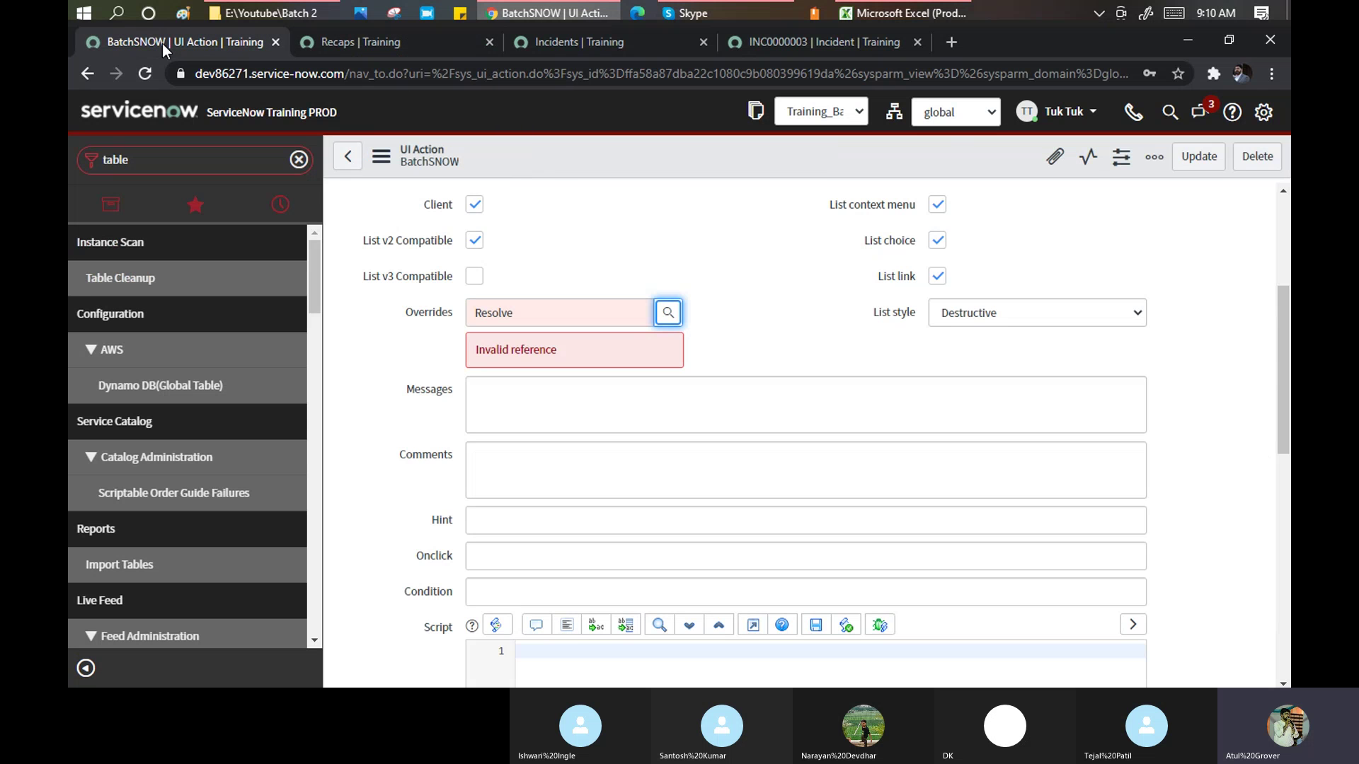
Look up the incident table's Resolve action, choose it as the override, and save the UI action.
double_click(591, 316)
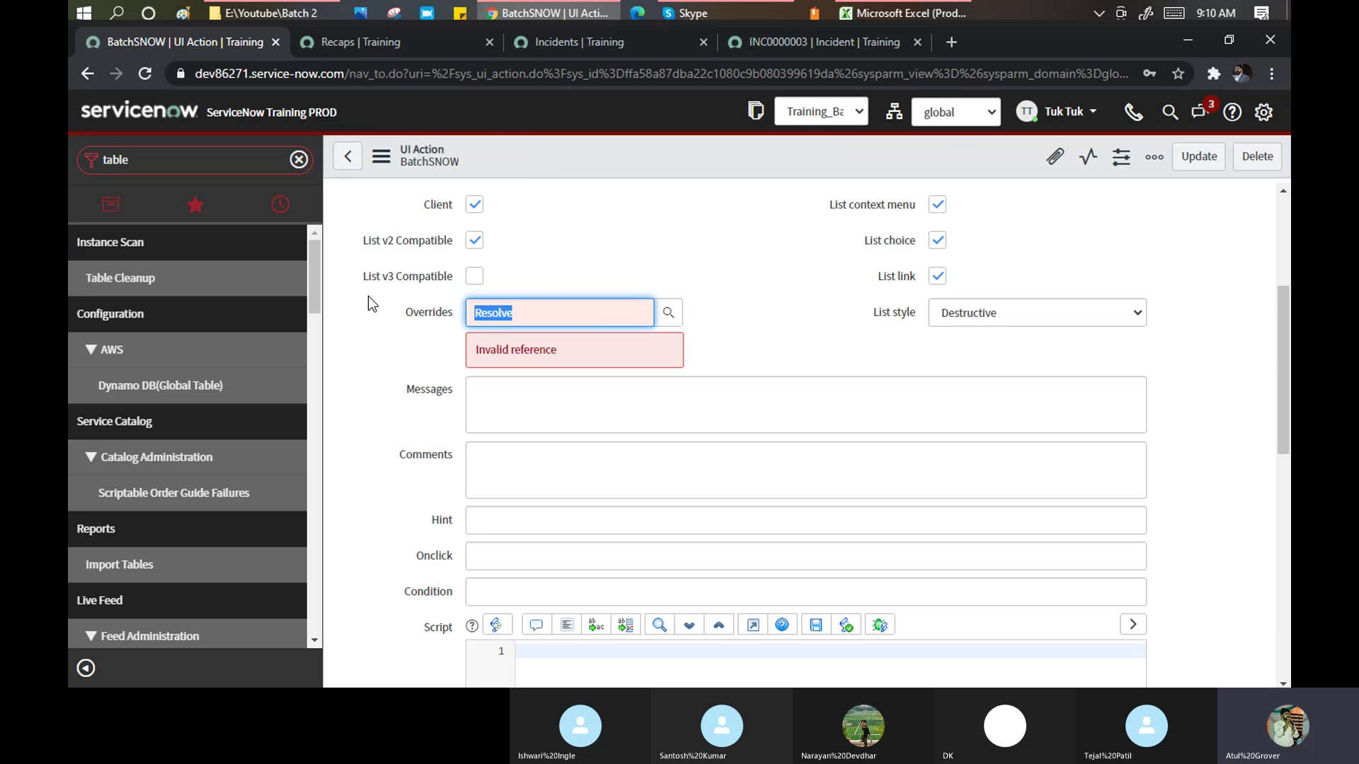
click(671, 316)
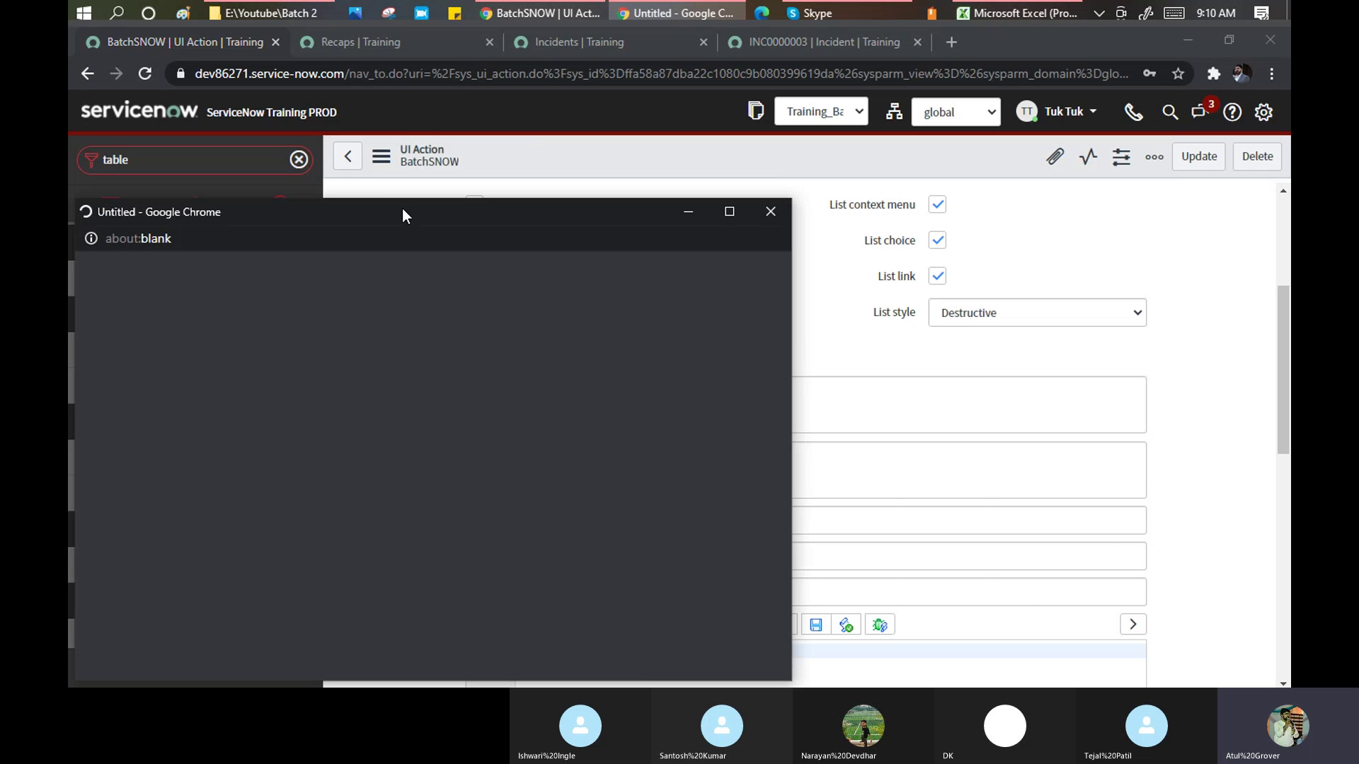
drag(402, 208, 644, 151)
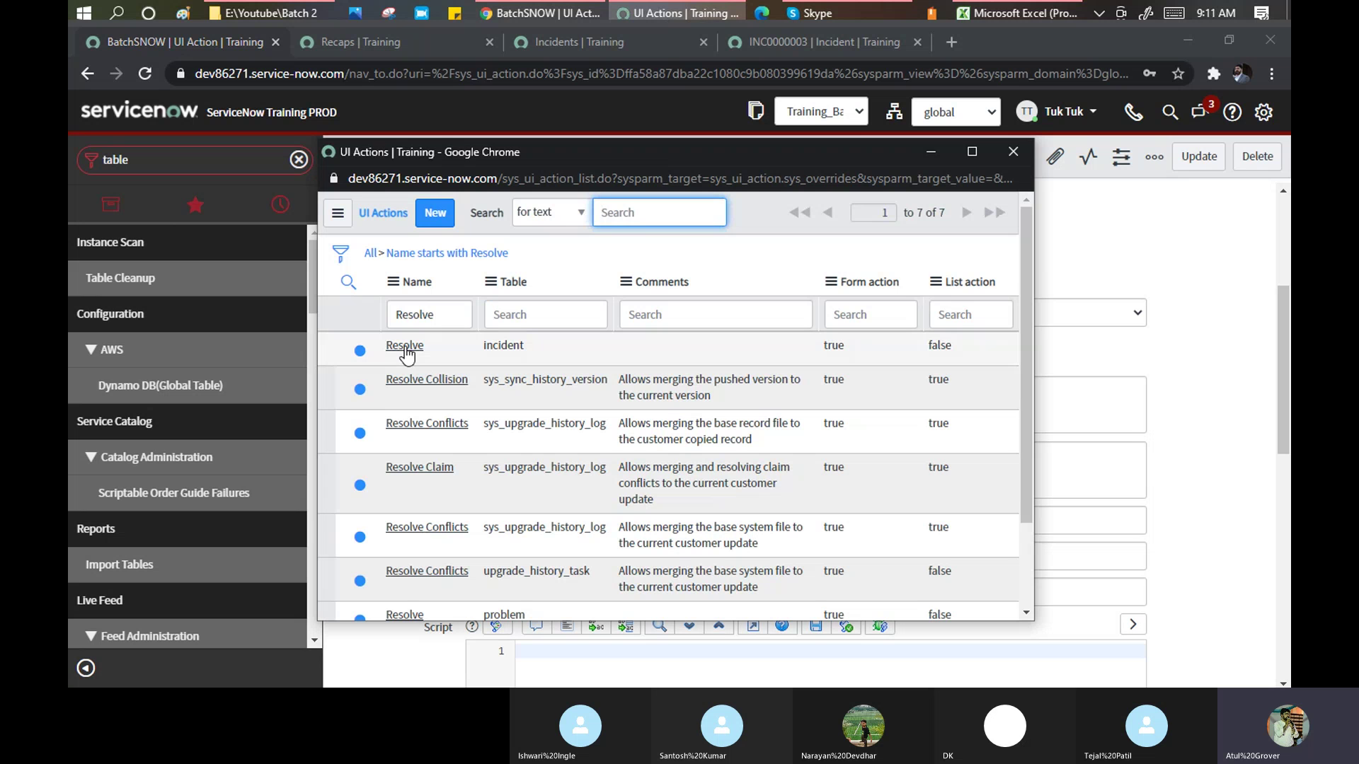
click(406, 348)
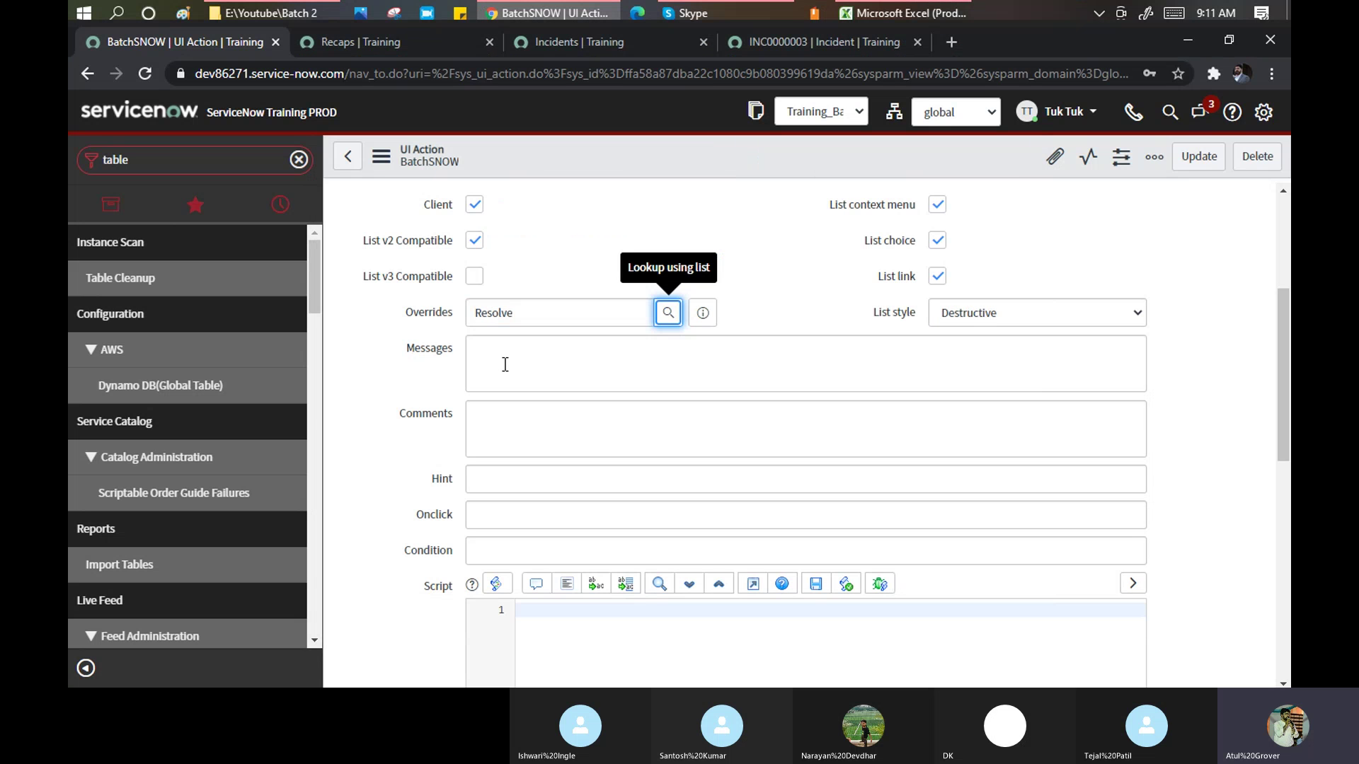
right_click(551, 150)
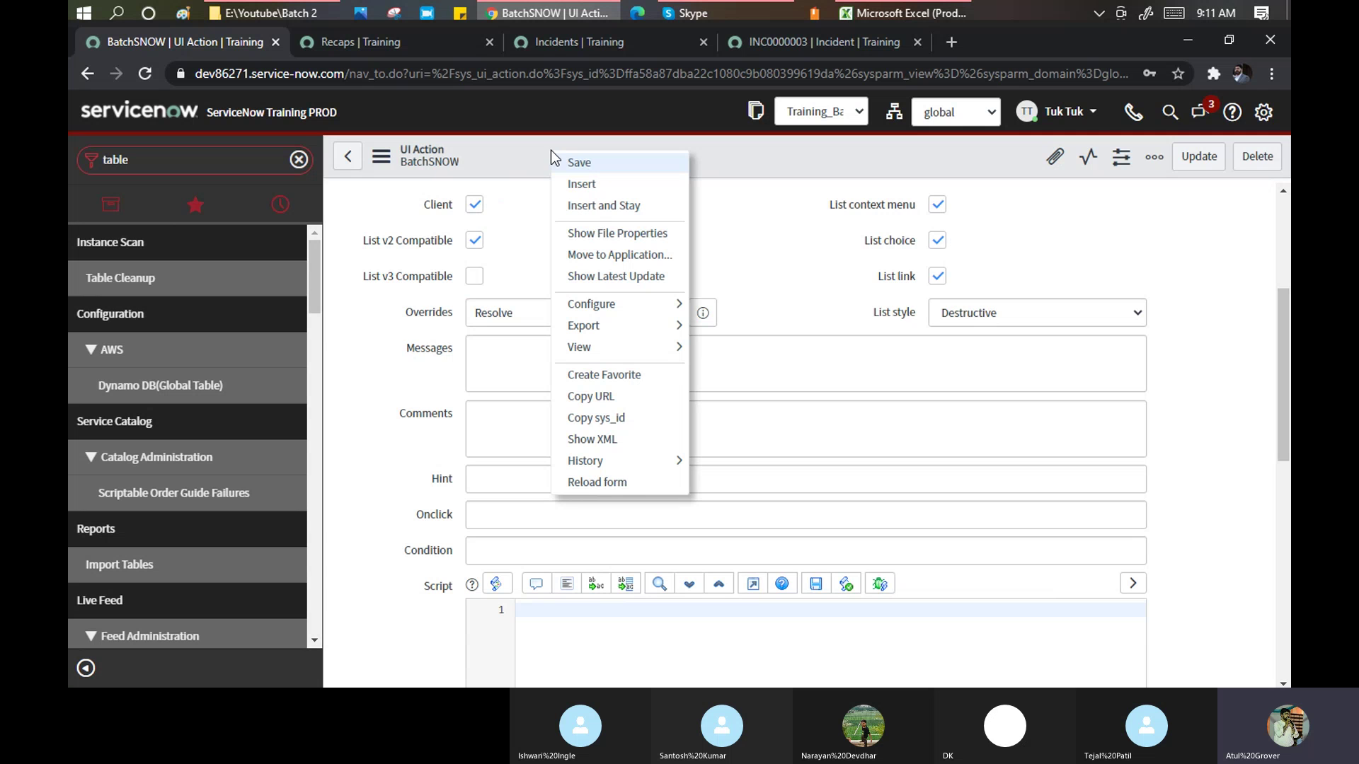
click(596, 167)
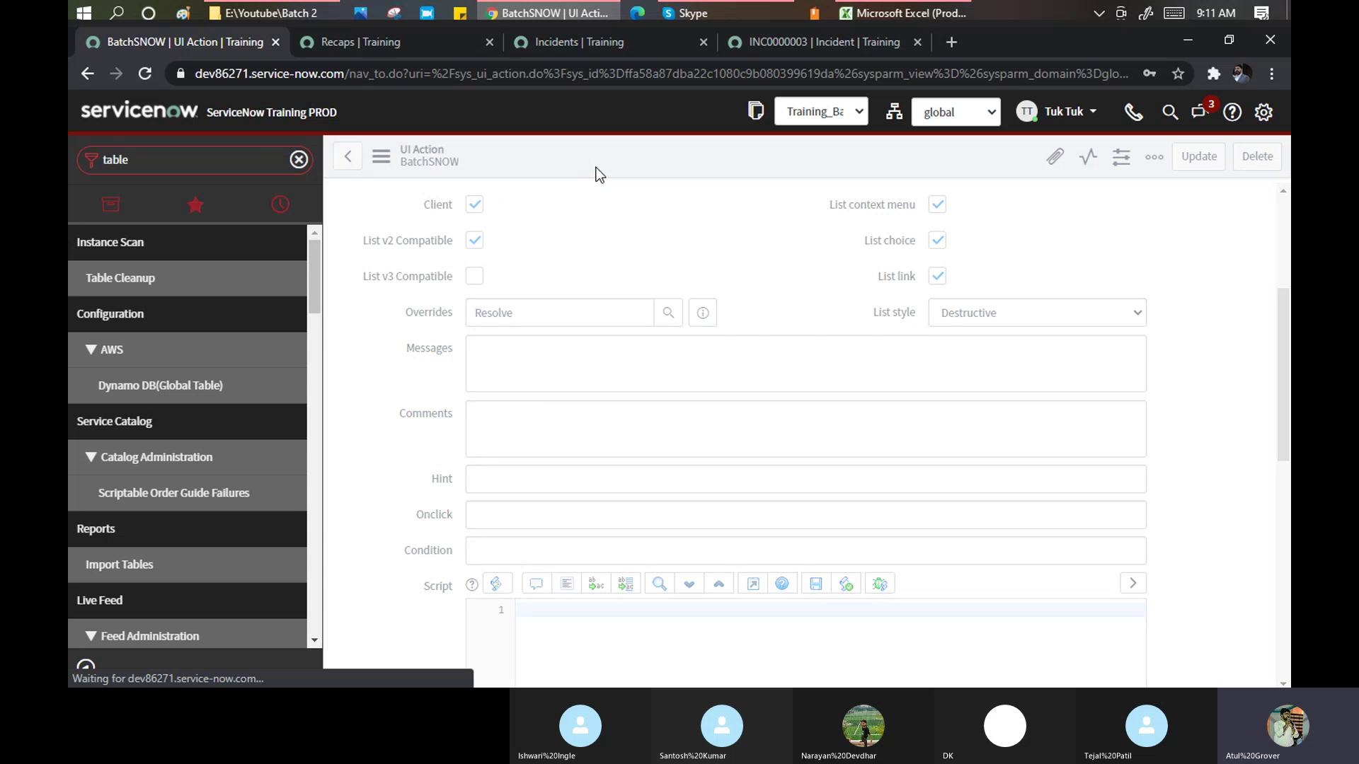
Open record RECAP0001014 from the Recaps list to check its BatchSNOW form buttons and link.
click(374, 40)
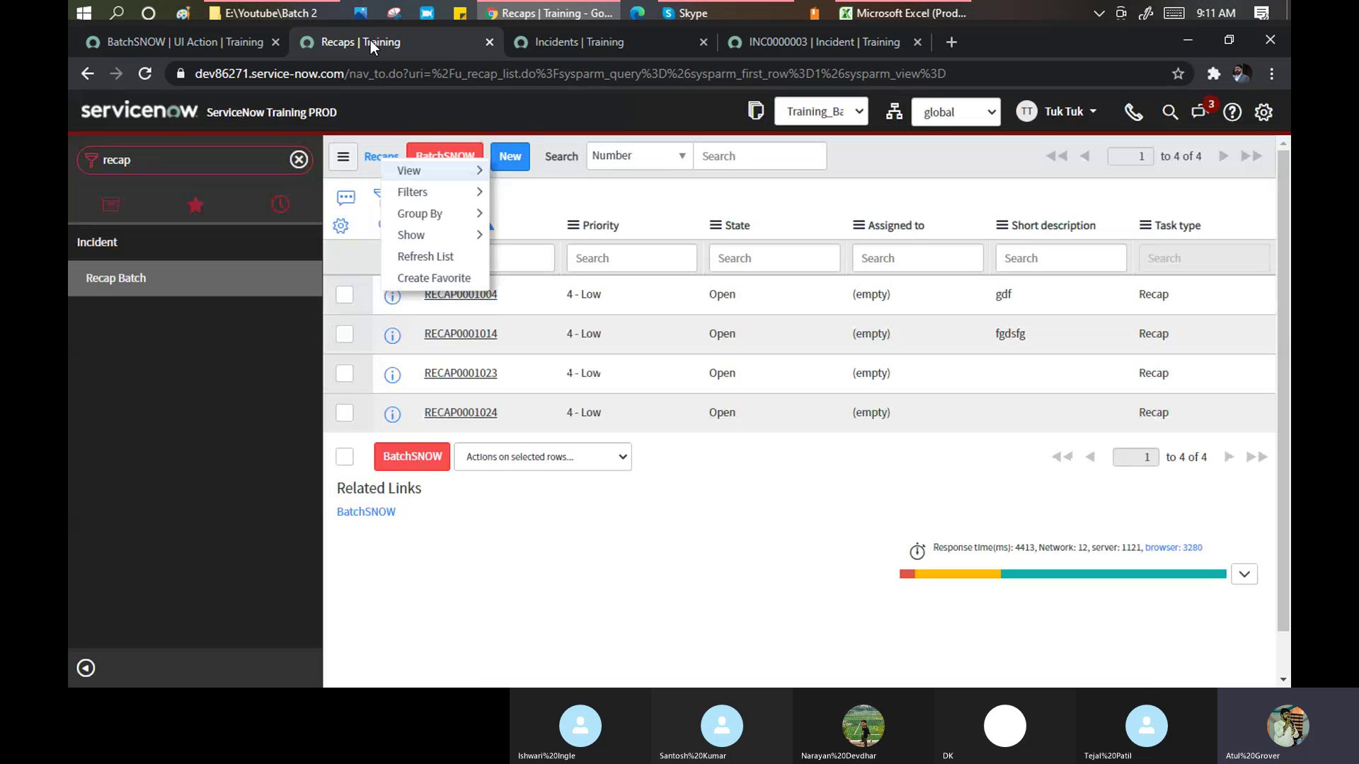
click(463, 339)
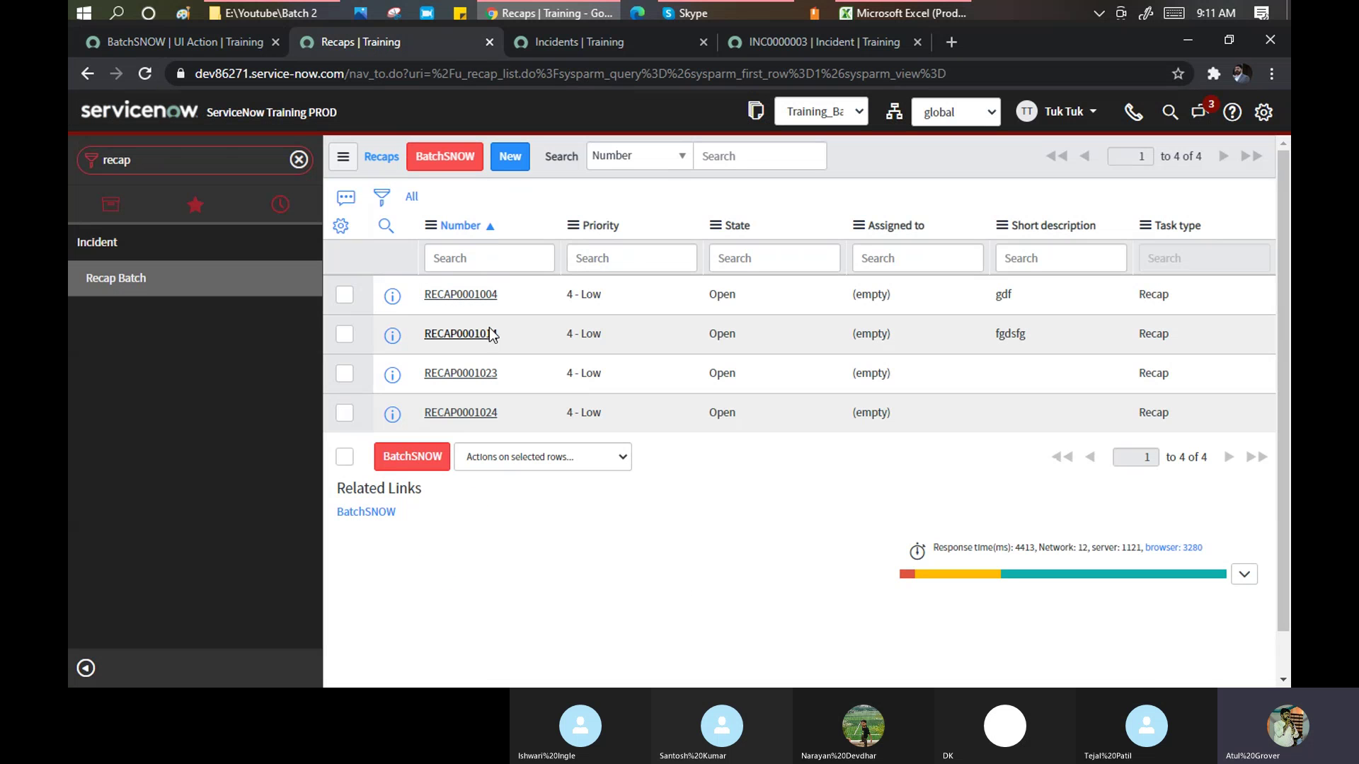
click(459, 334)
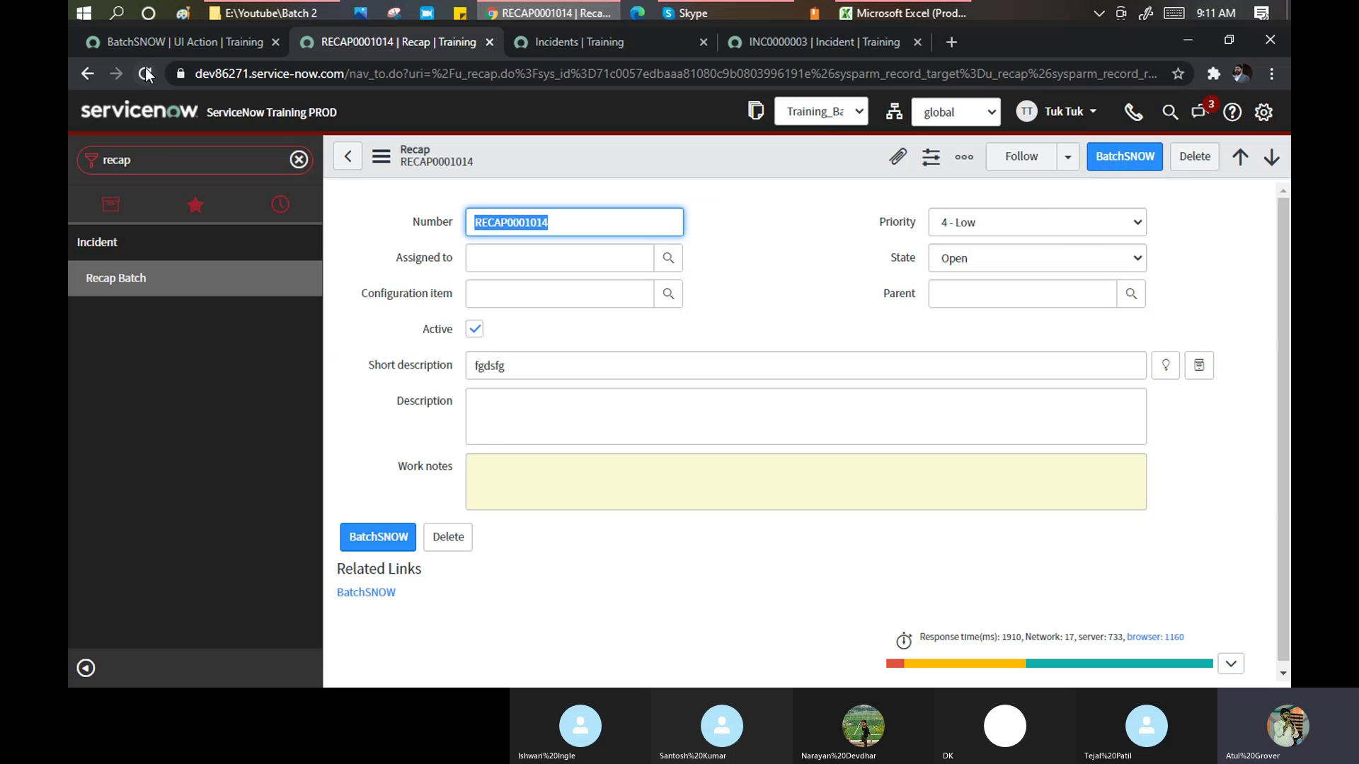
Clear the Overrides reference on the BatchSNOW UI action.
click(165, 40)
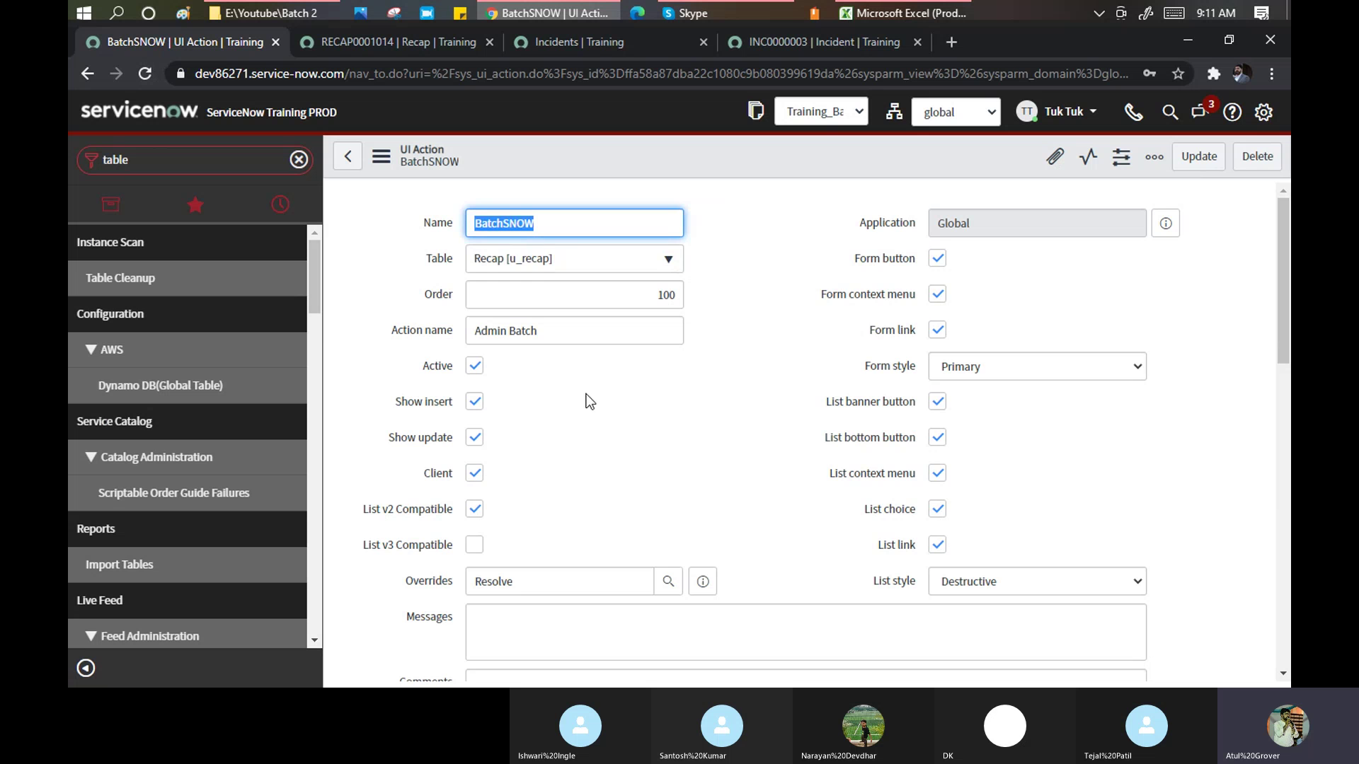
scroll(588, 400, down, 3)
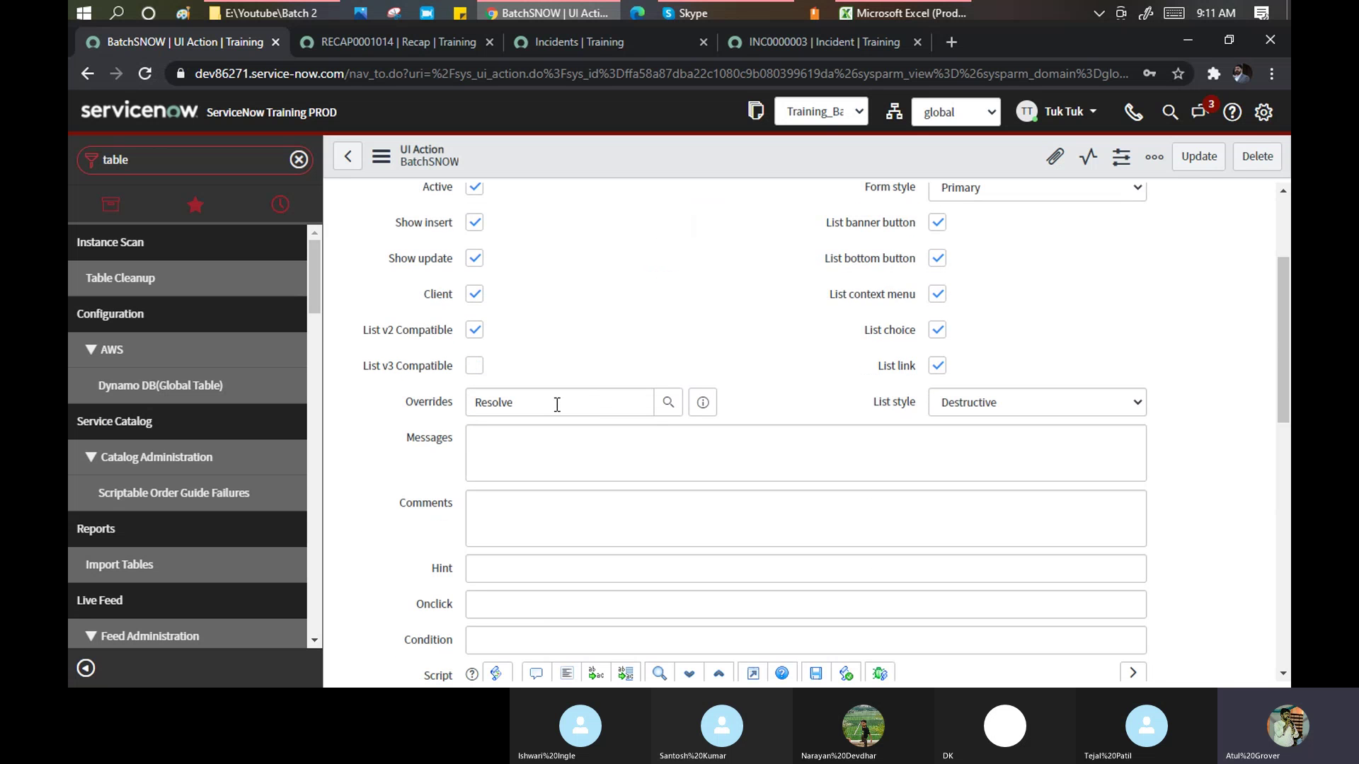
drag(557, 404, 455, 407)
key(BackSpace)
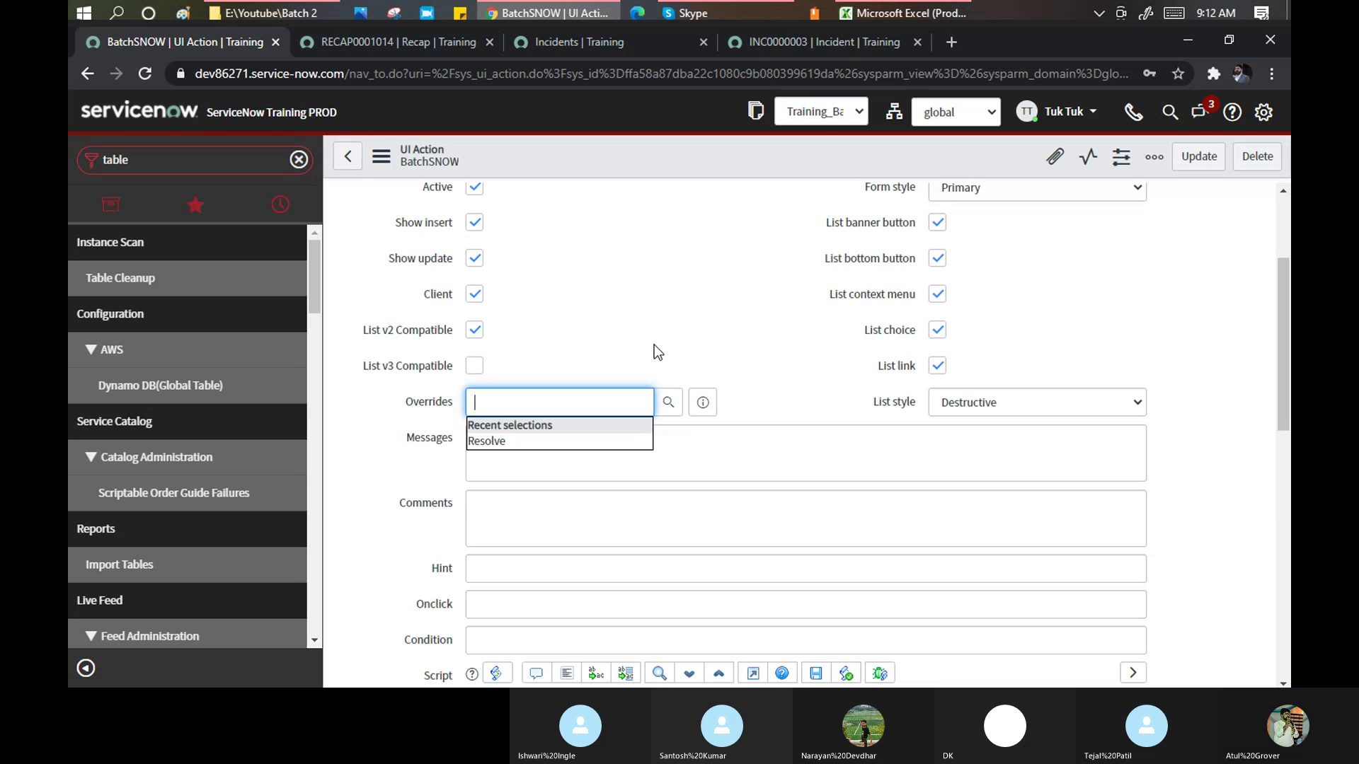
scroll(654, 345, up, 3)
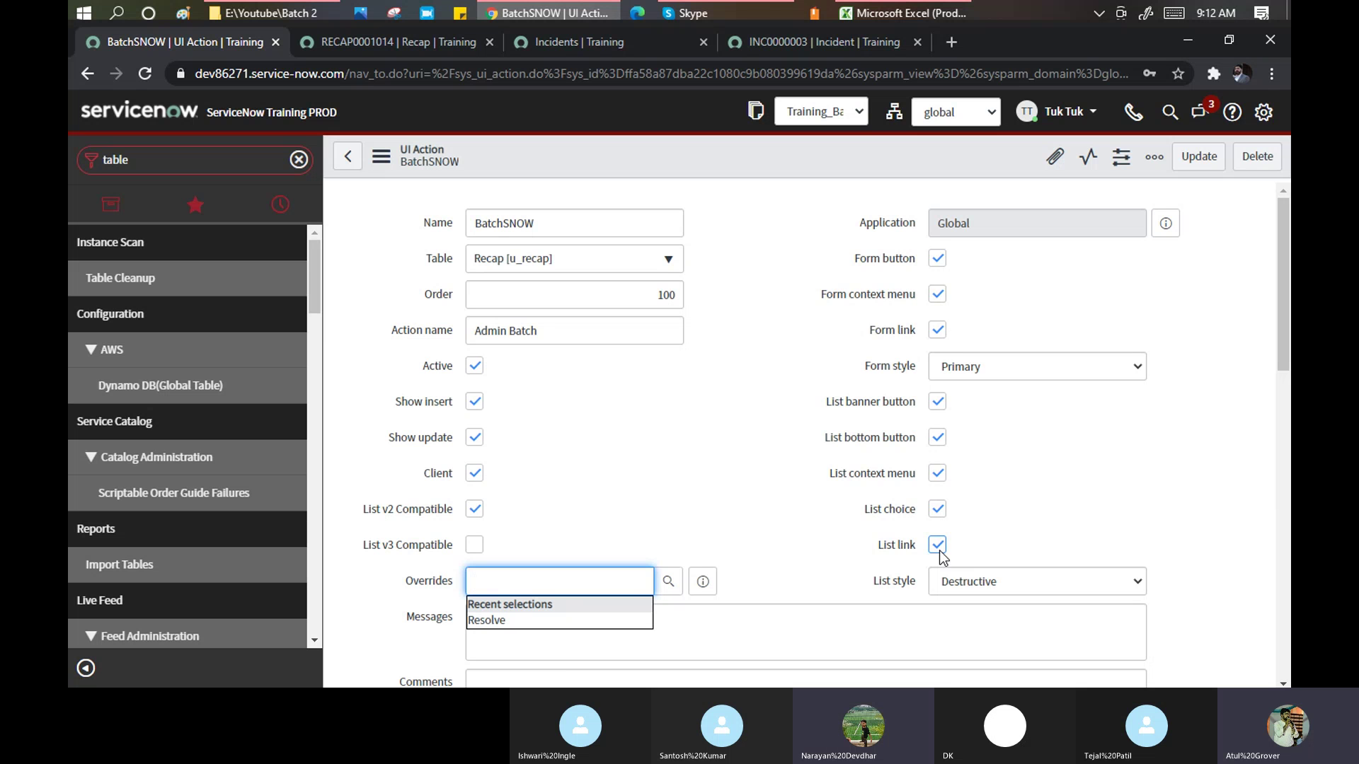
Review the Messages, Comments, Hint and Onclick fields of the BatchSNOW UI action alongside the open RECAP0001014 form.
click(674, 410)
scroll(672, 424, down, 4)
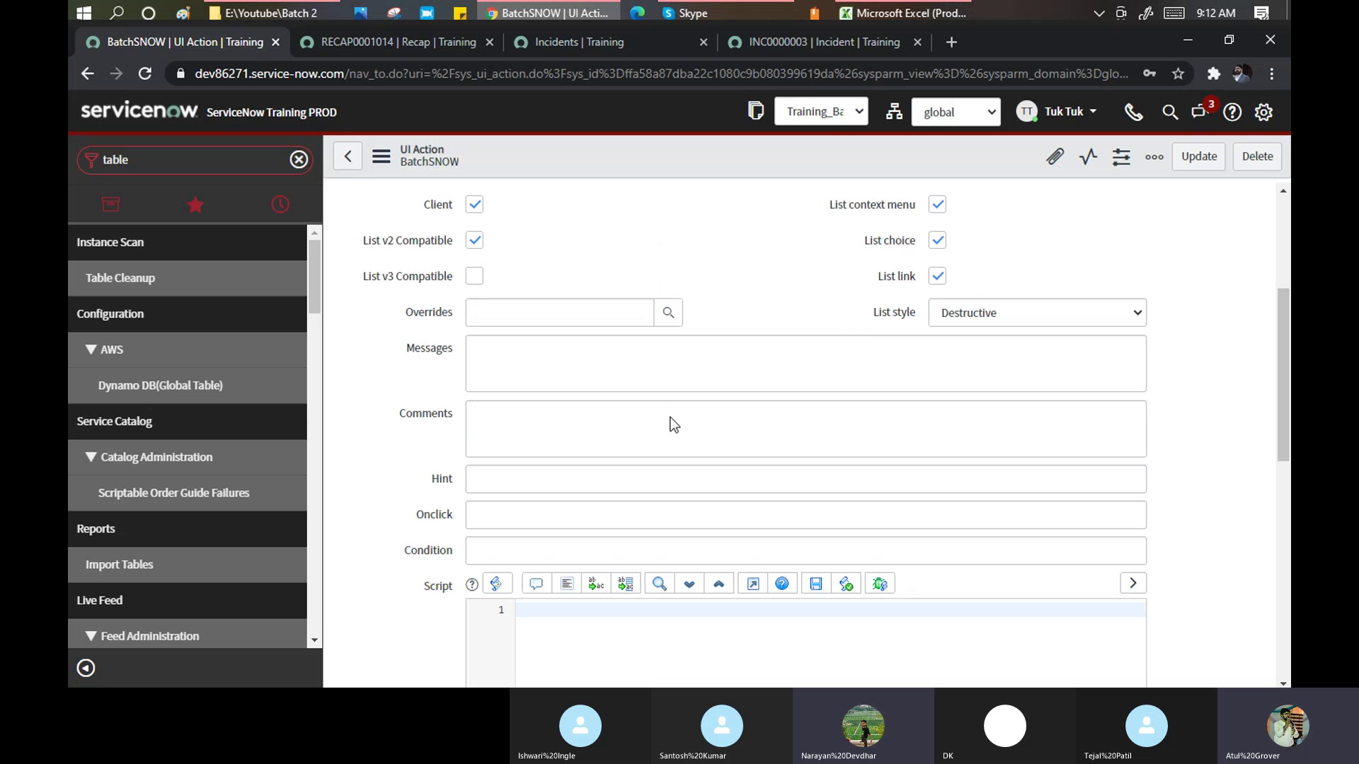
click(512, 354)
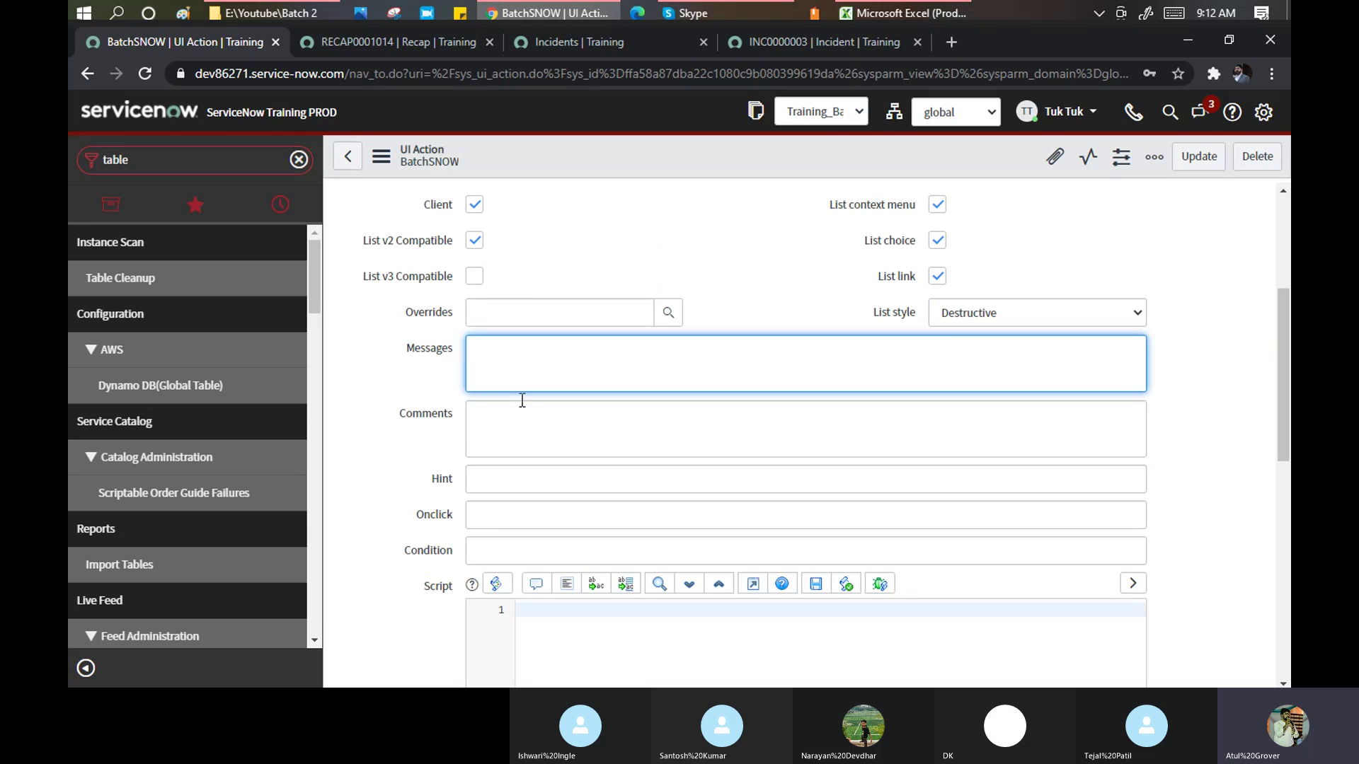
click(368, 46)
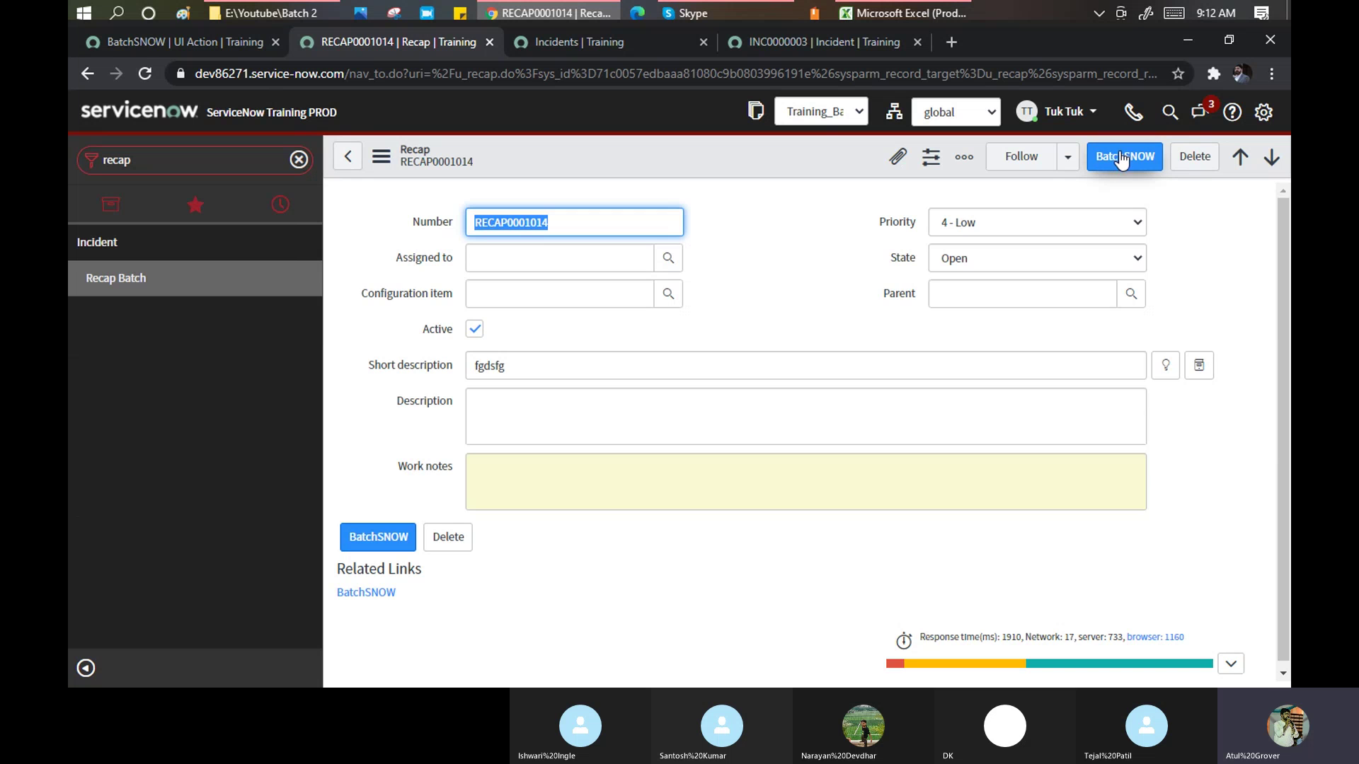
click(173, 44)
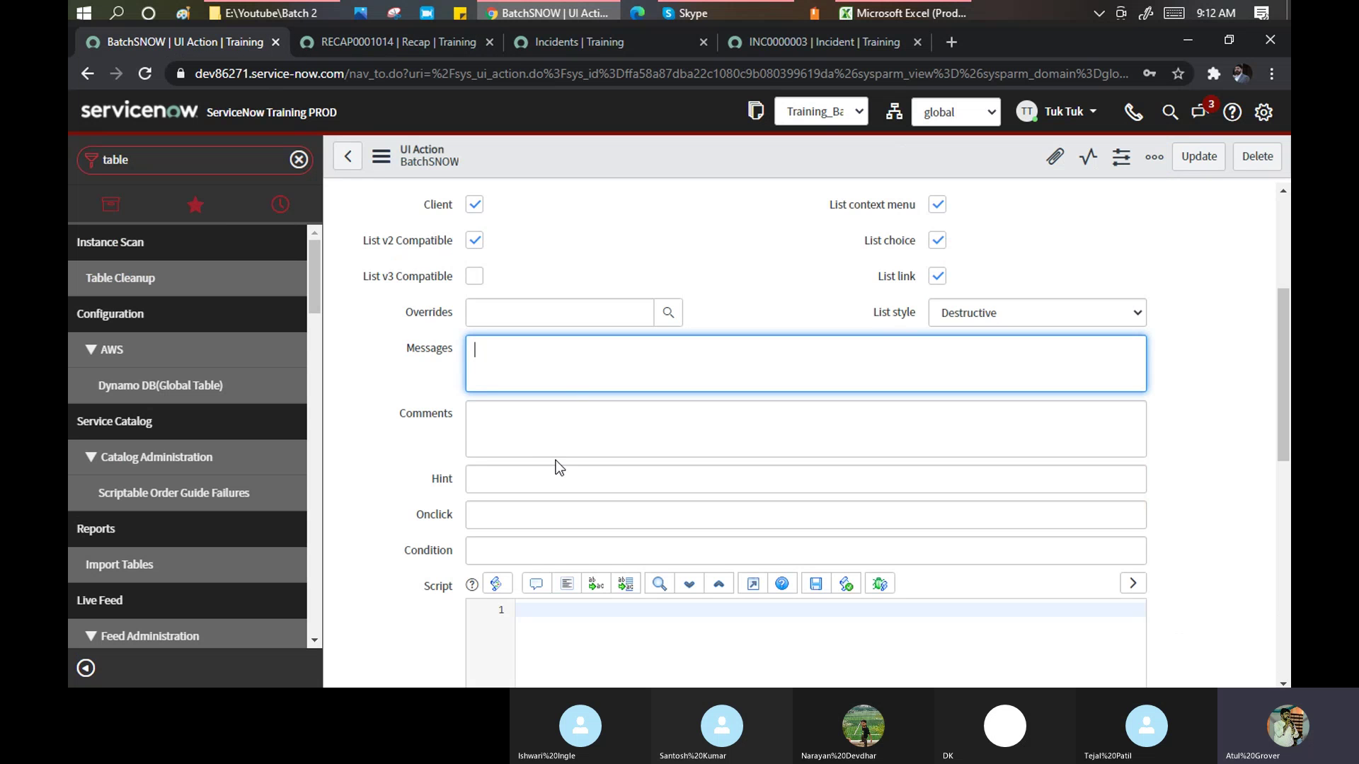
click(532, 434)
click(502, 483)
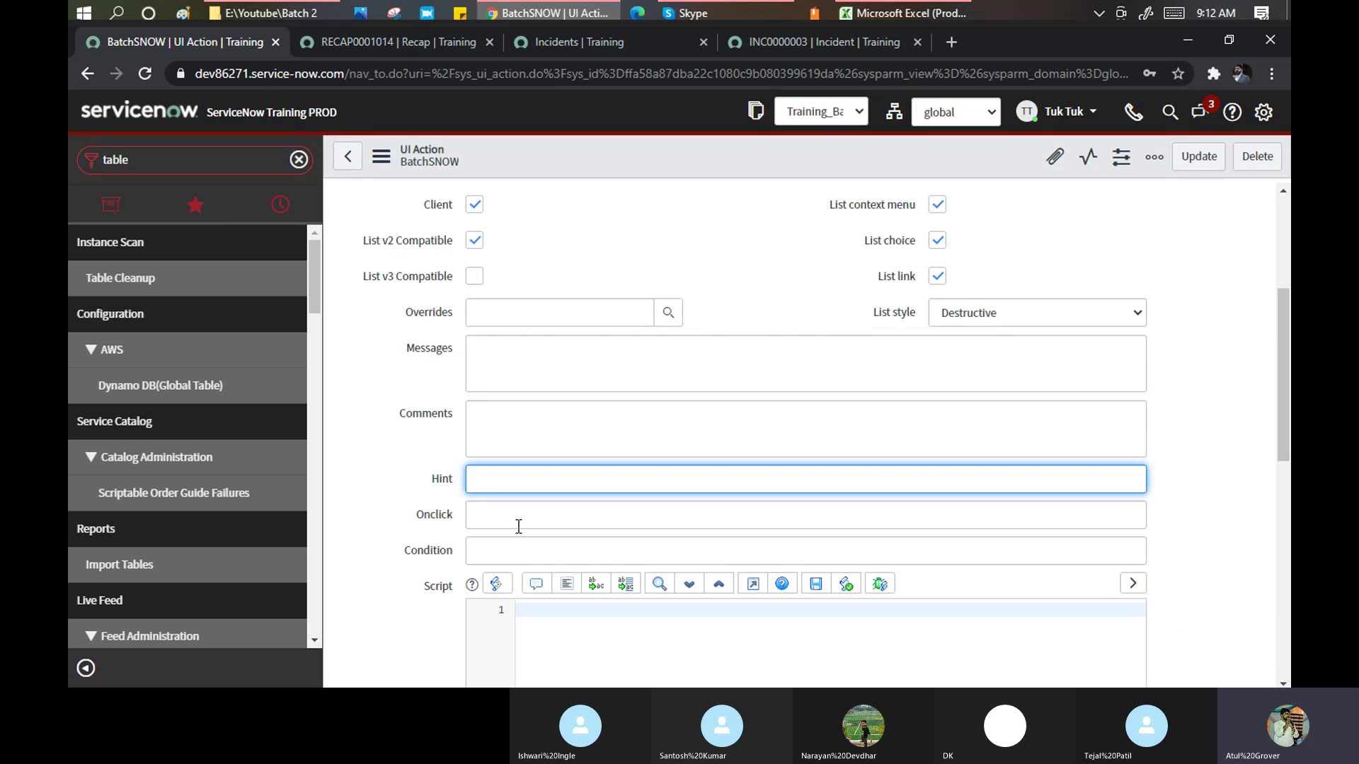
click(517, 519)
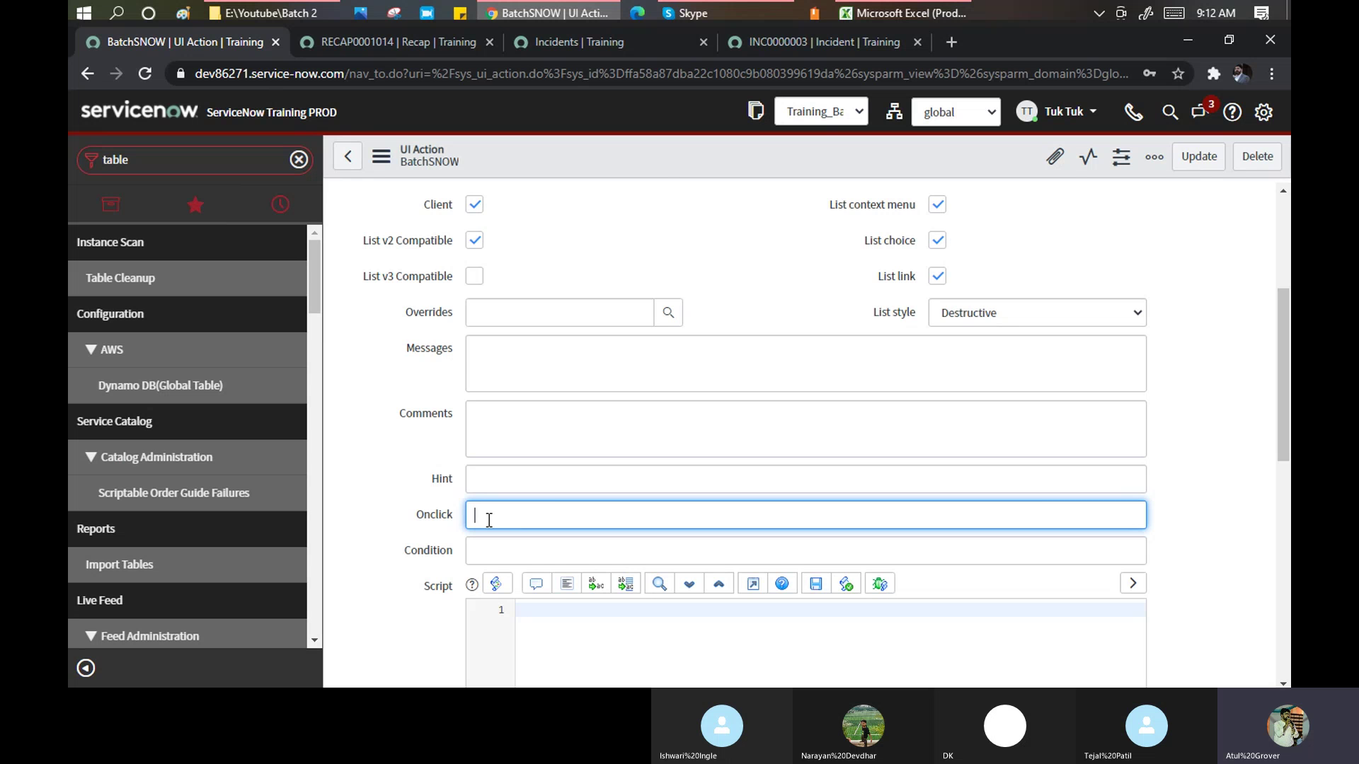
Try the BatchSNOW form button on record RECAP0001014, and return to the UI action's Onclick field.
click(351, 45)
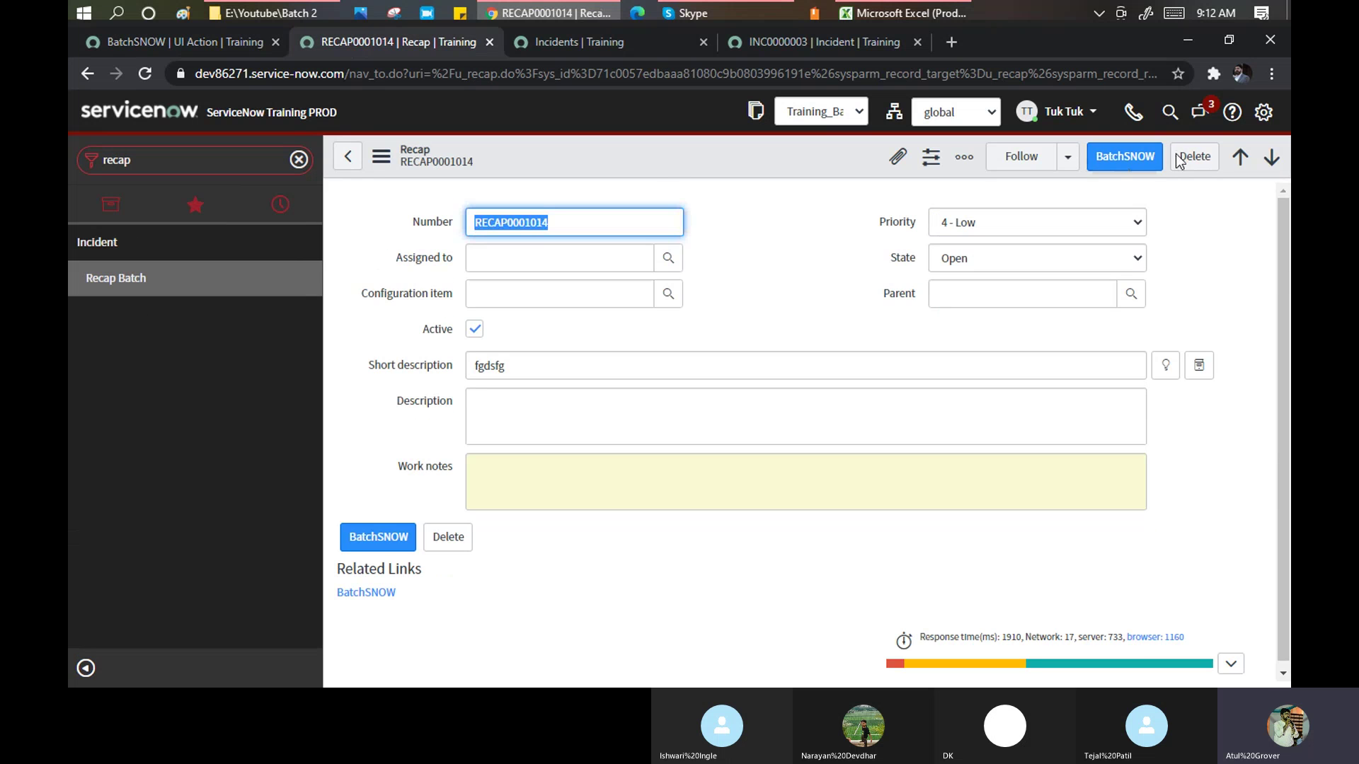
click(1117, 163)
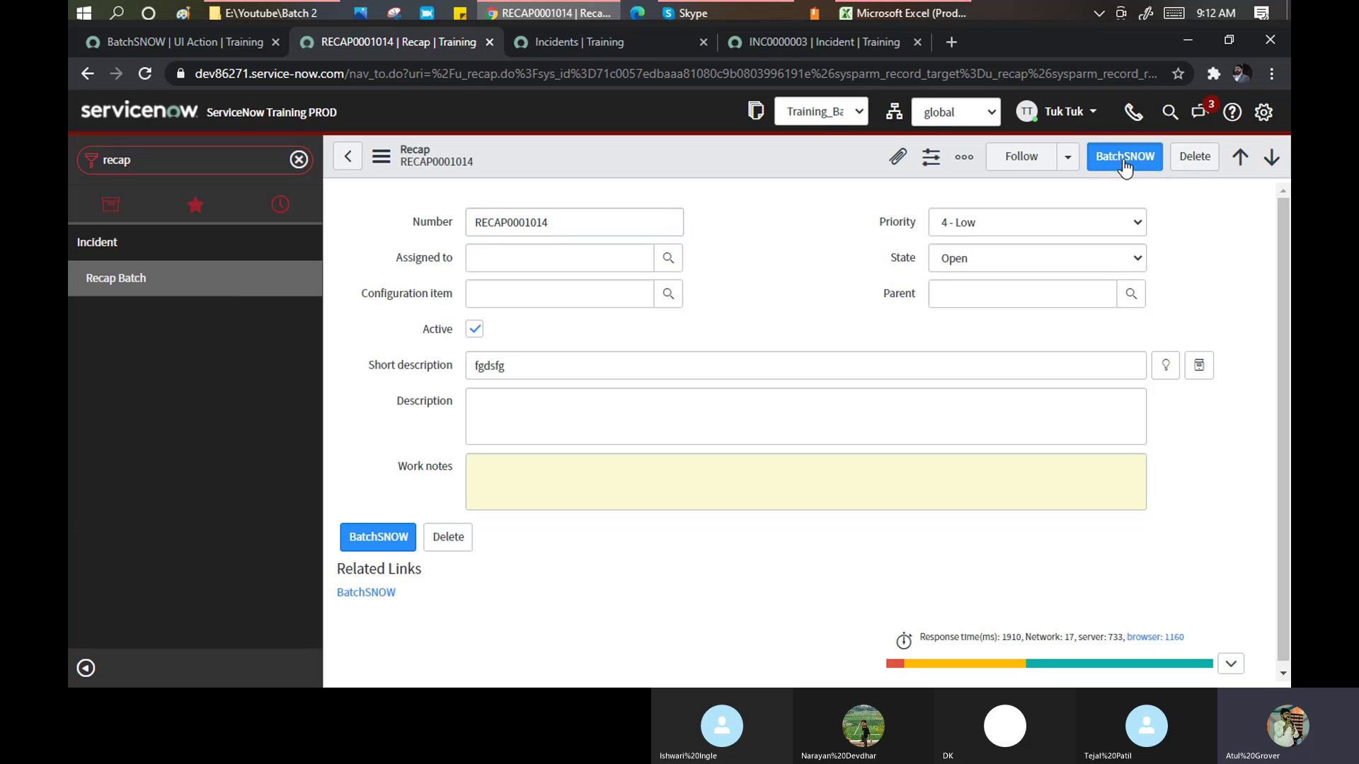
click(1125, 166)
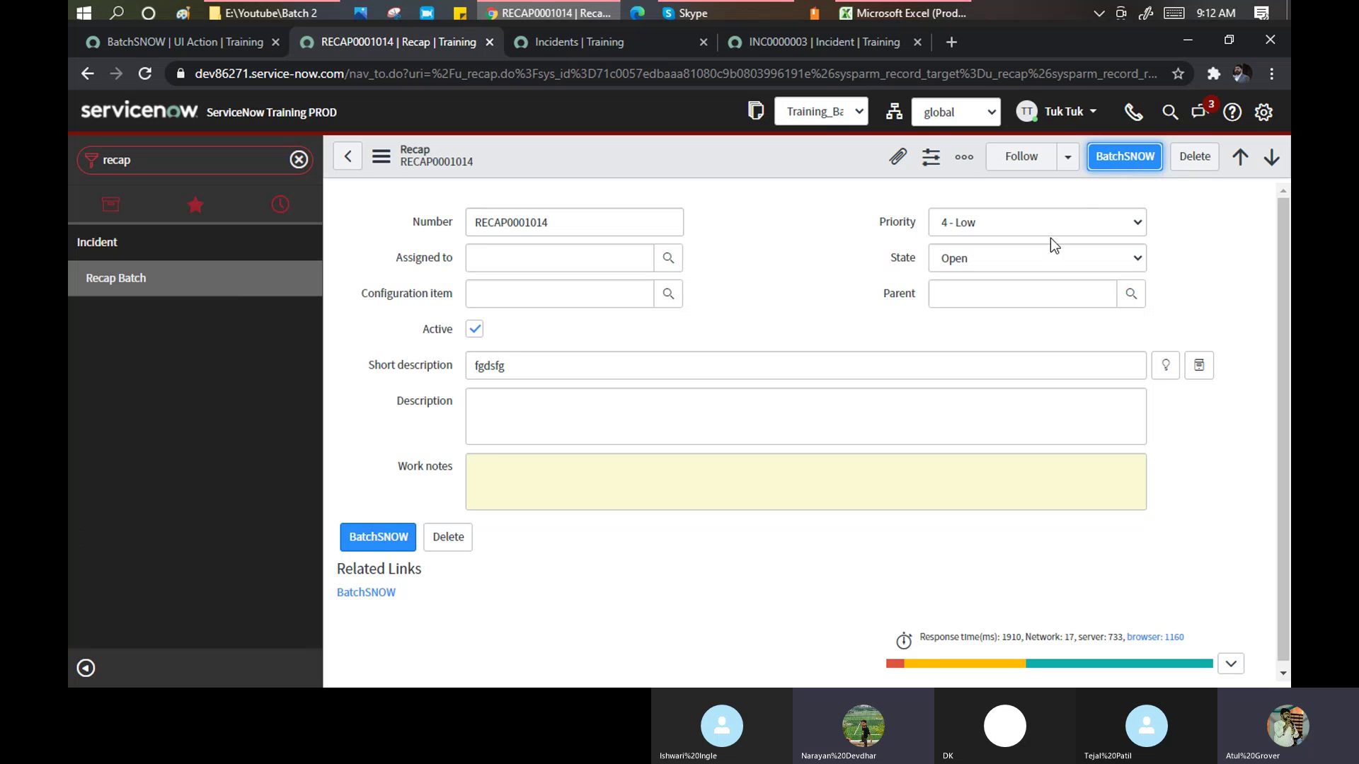
click(202, 39)
click(515, 512)
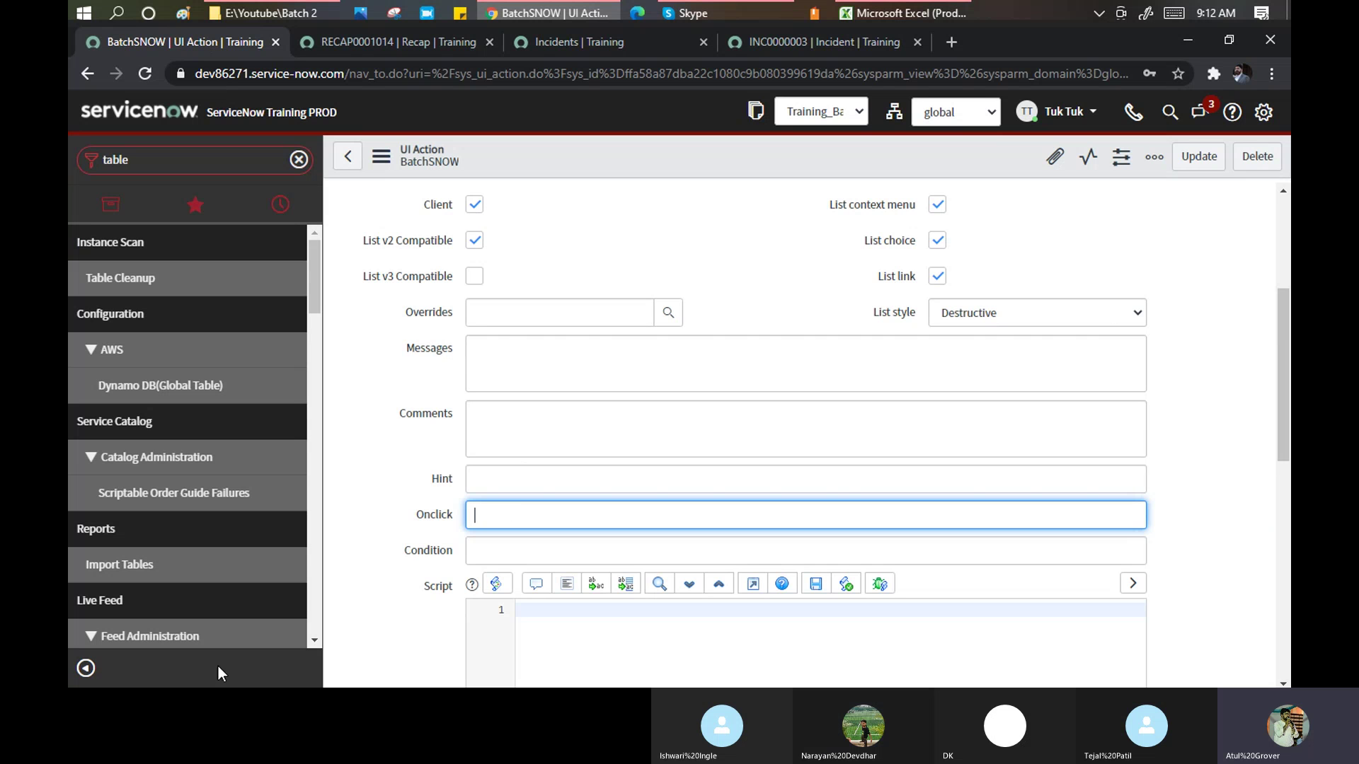
Open the System UI list of UI Actions in a new tab and filter it by name with *resolve.
click(141, 161)
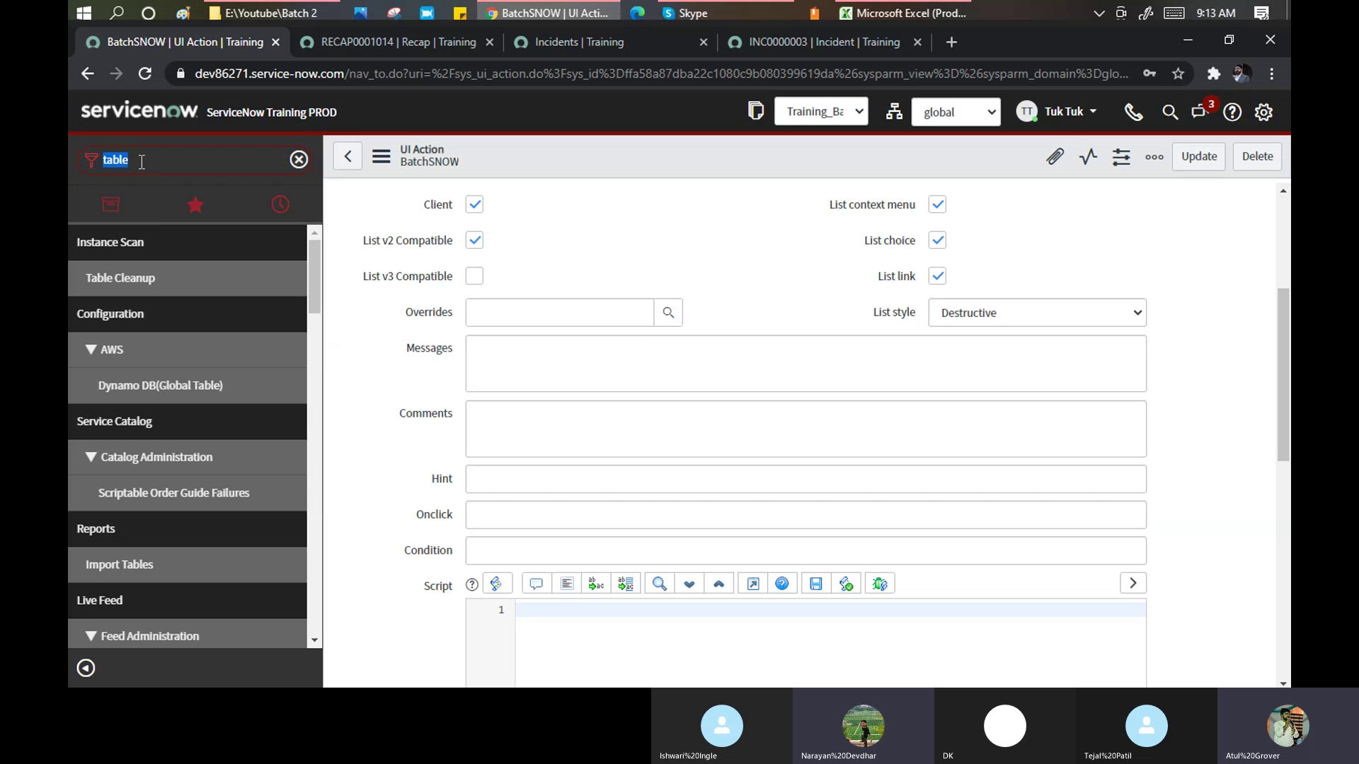
text(UI action)
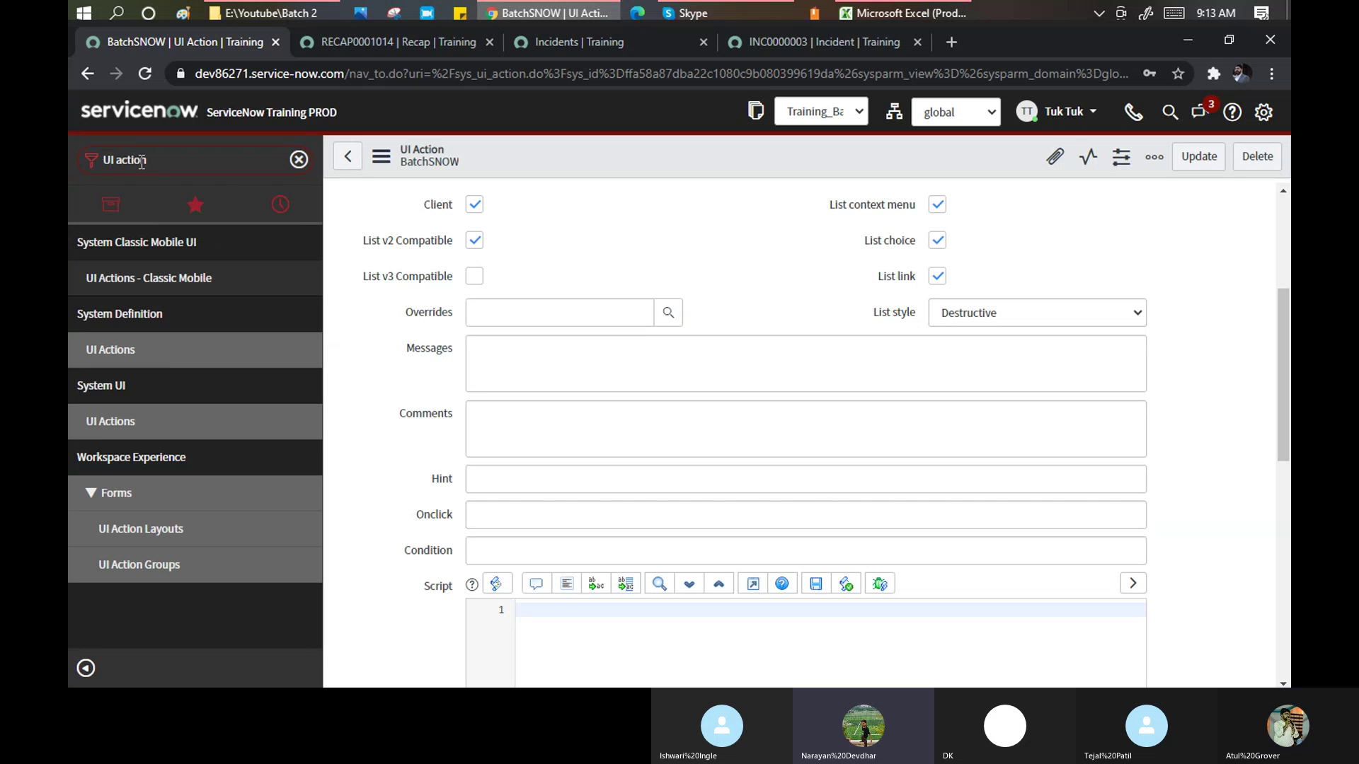
middle_click(128, 424)
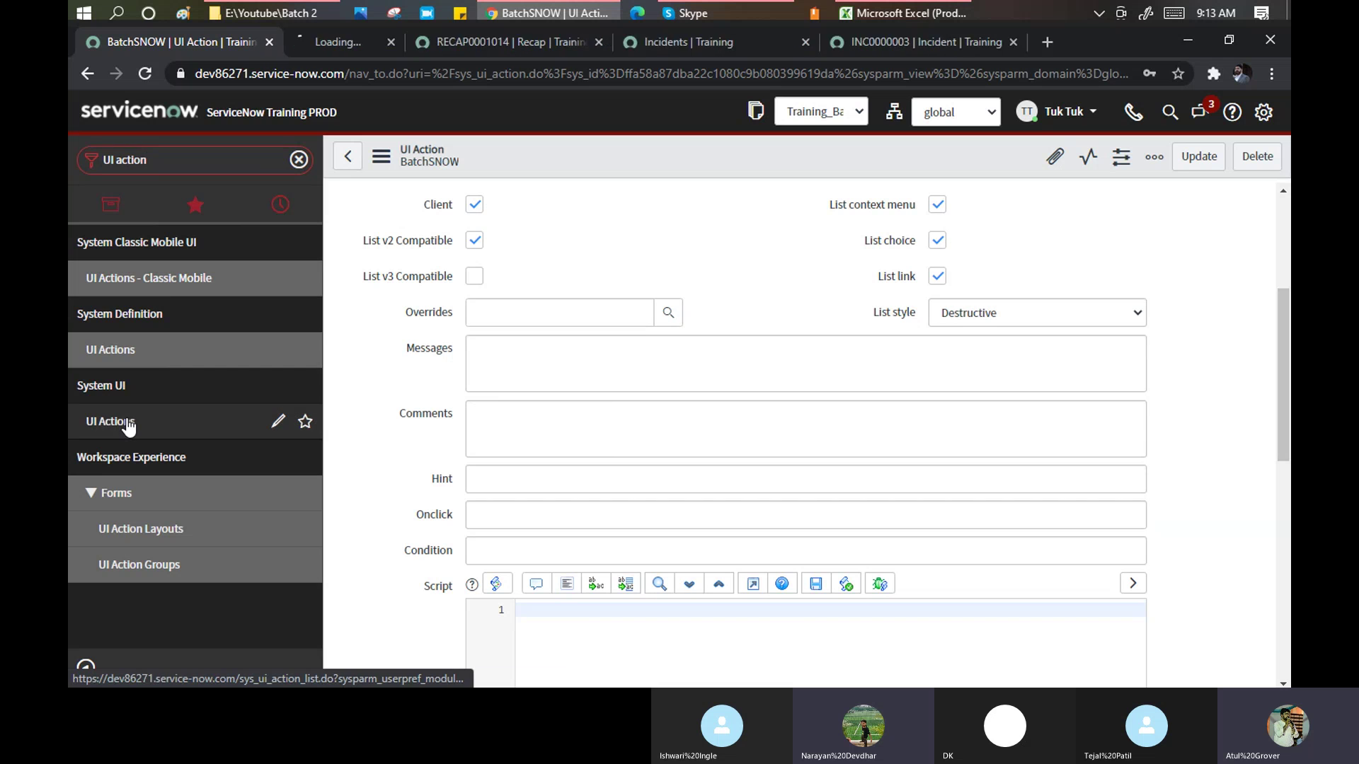
click(359, 44)
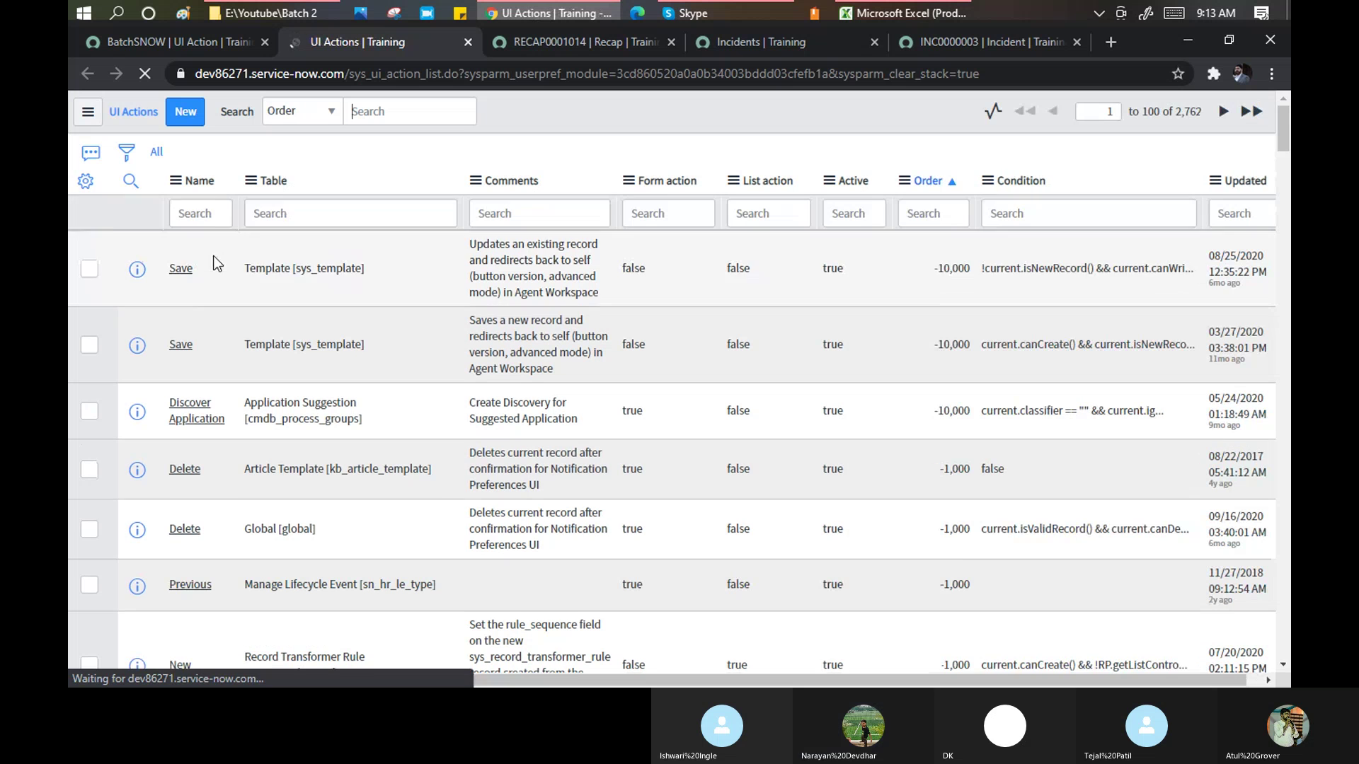
click(210, 212)
text(*n)
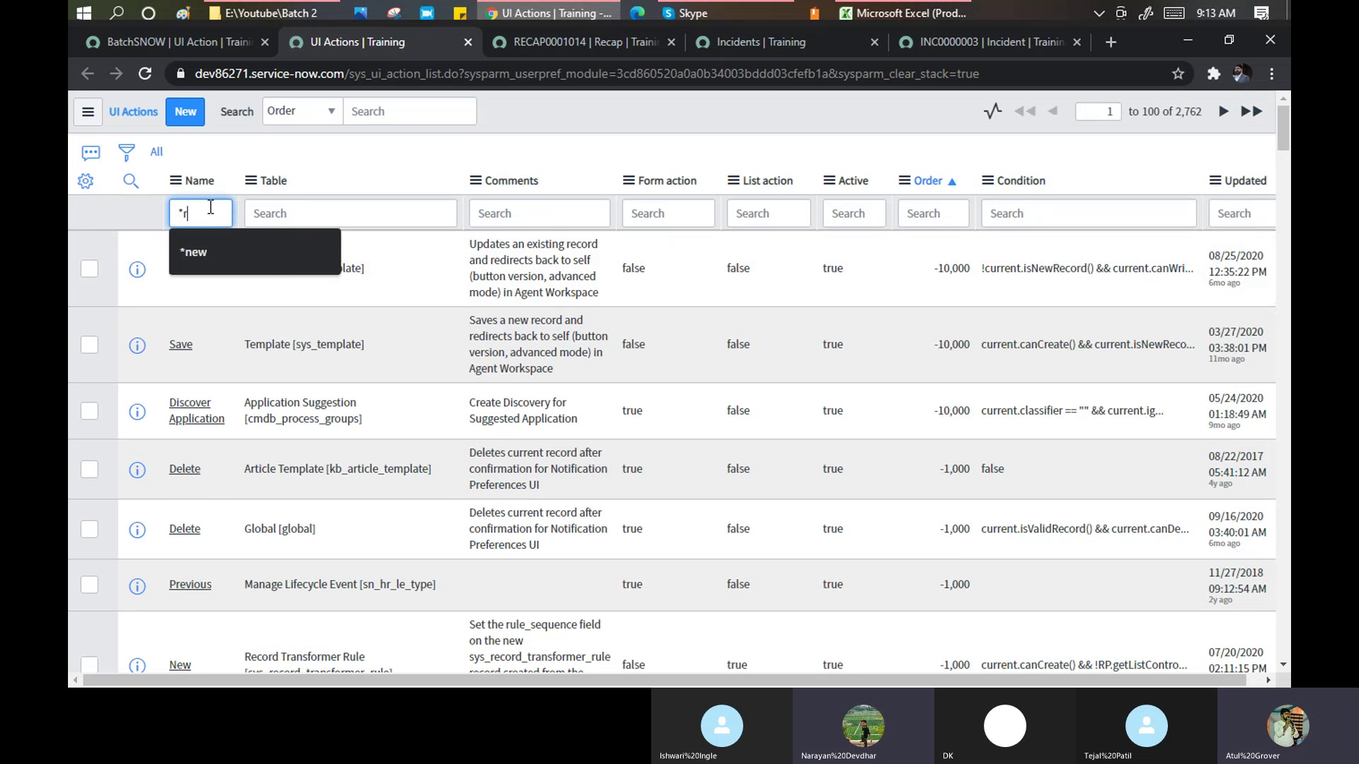
text(esolve)
key(Return)
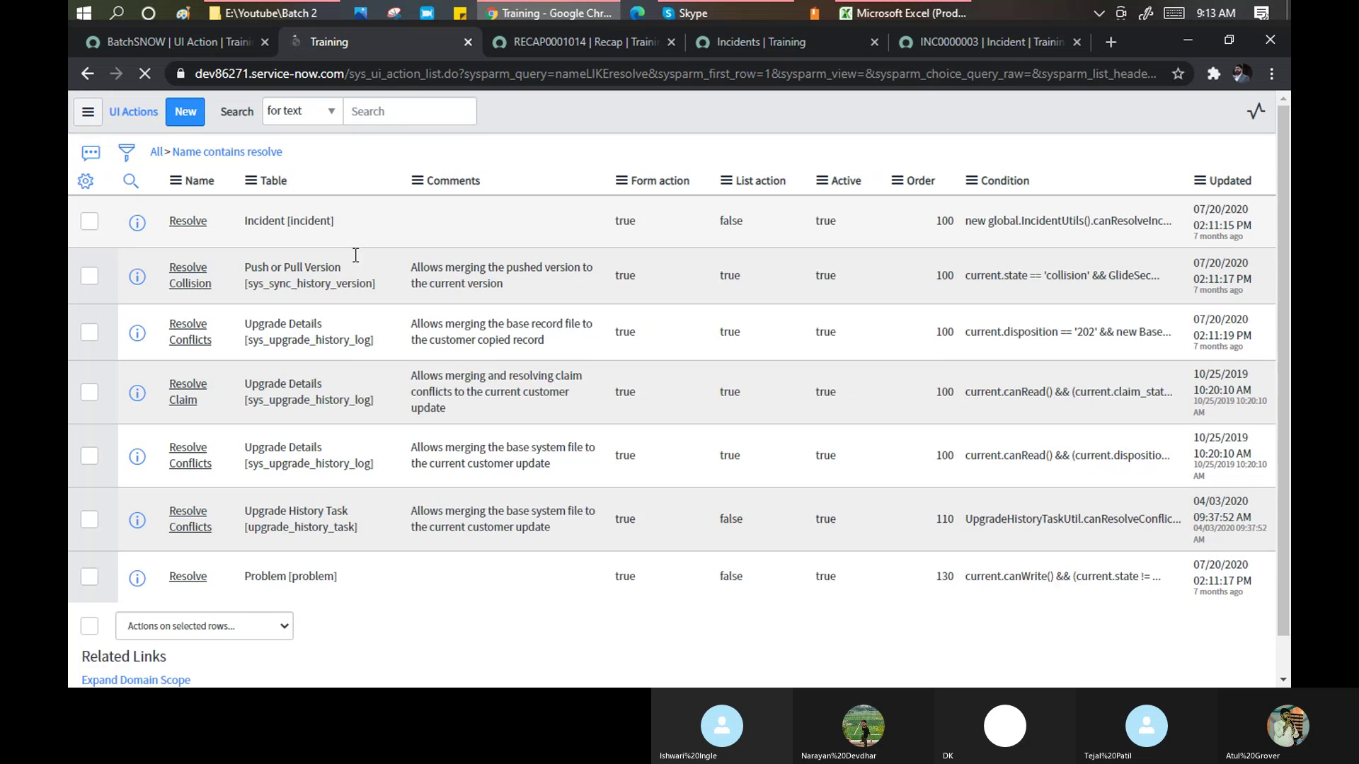
Open the incident table's Resolve UI action and highlight its Onclick call and the resolveIncident function name in the script.
click(189, 261)
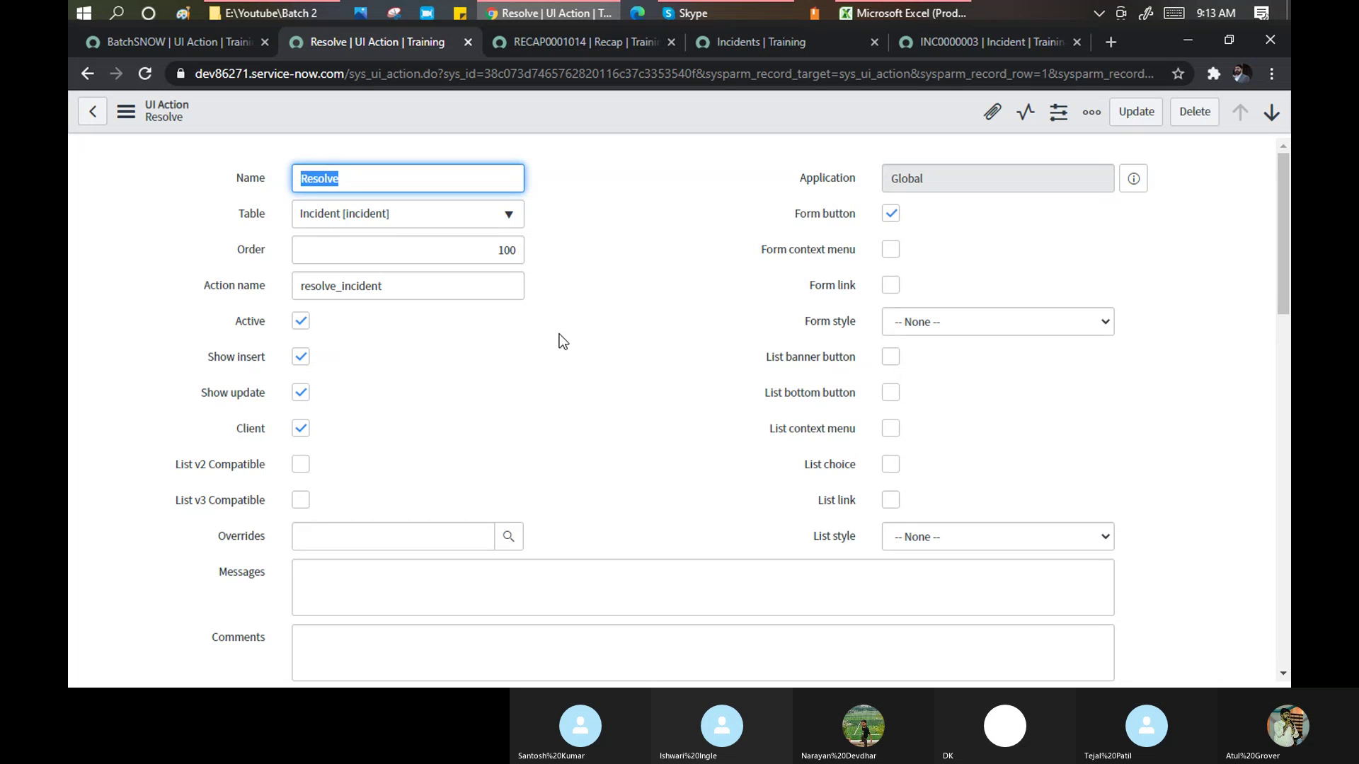
scroll(559, 337, down, 1)
scroll(559, 340, down, 5)
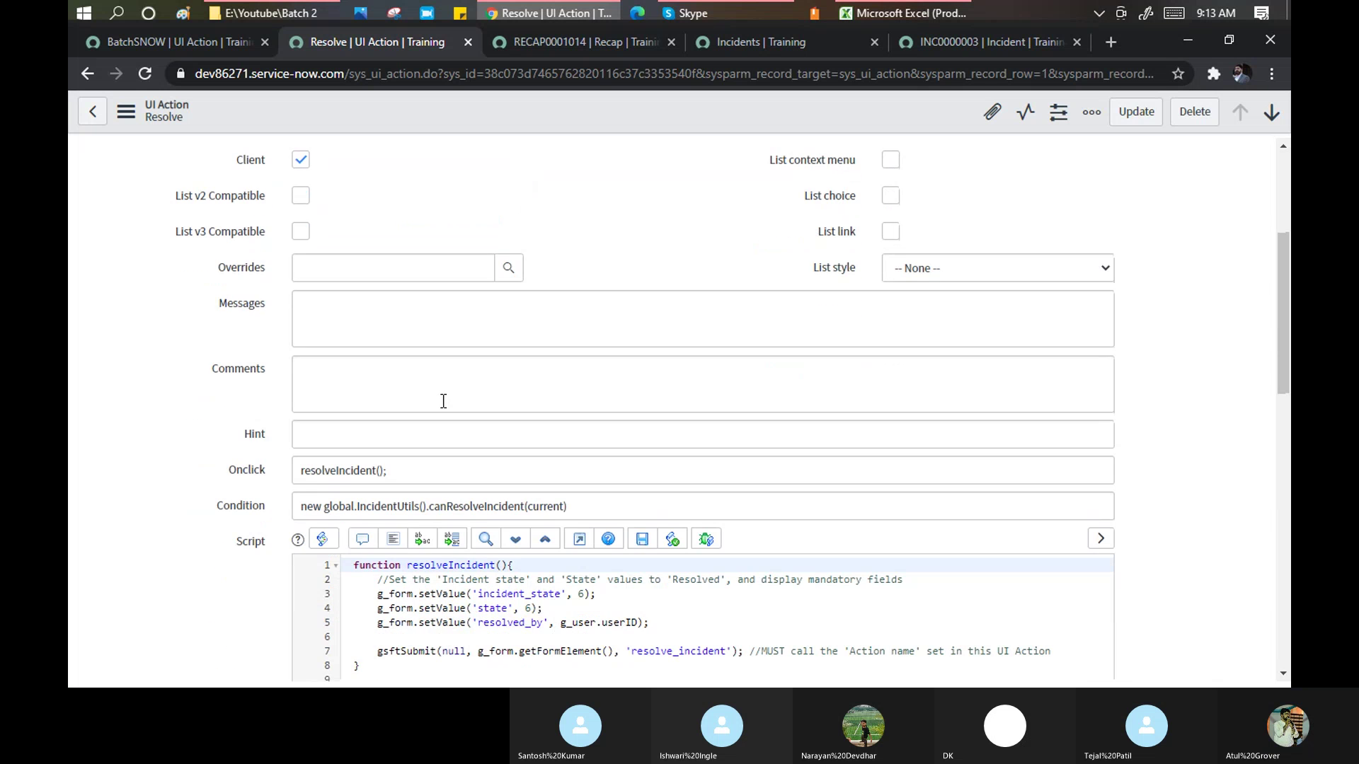
drag(302, 291, 395, 289)
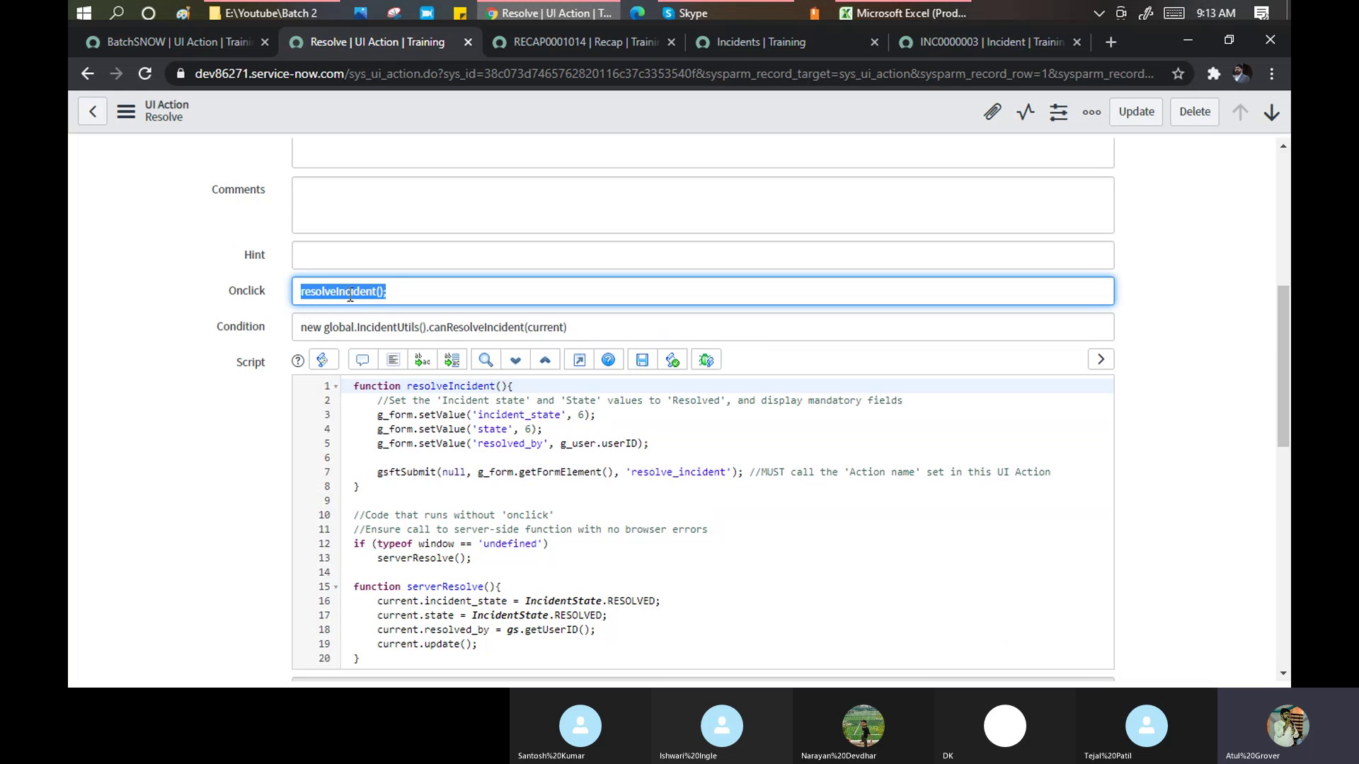
drag(407, 386, 496, 385)
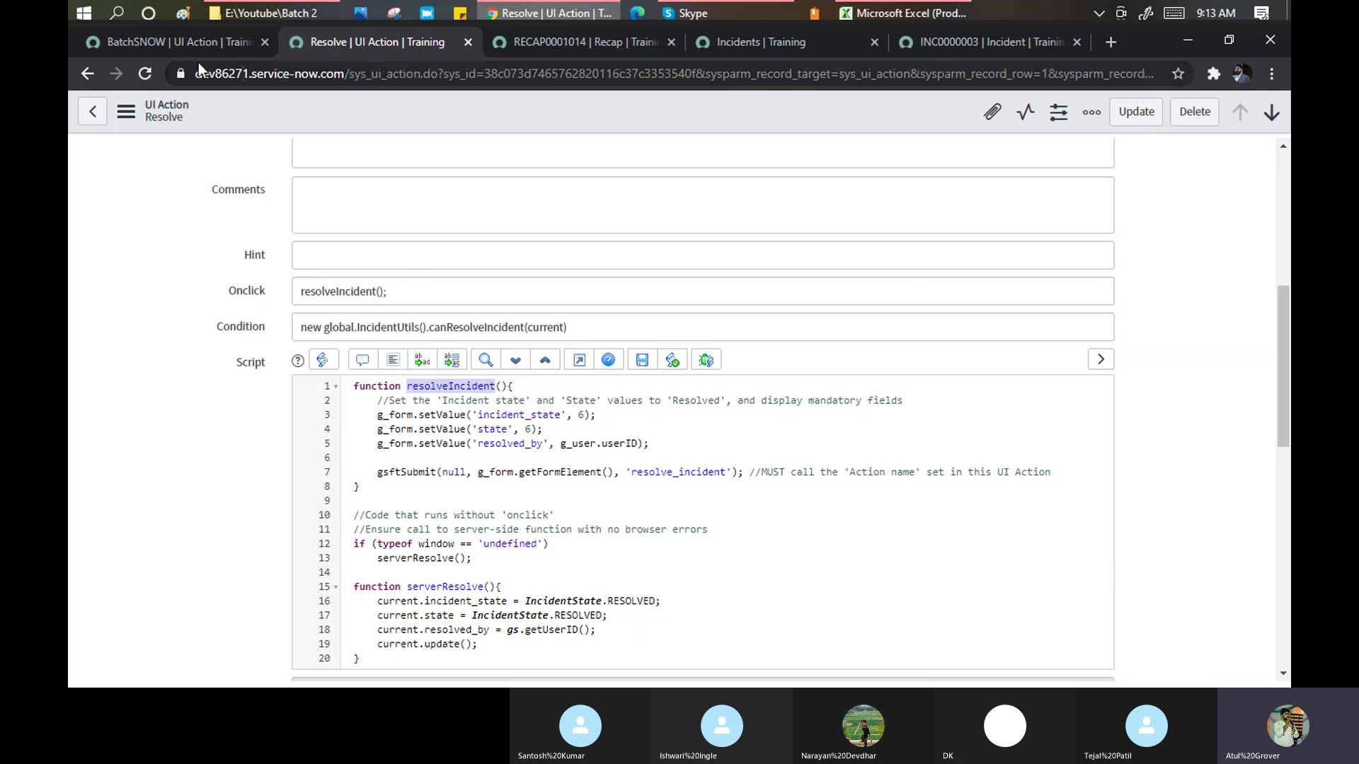
Compare the BatchSNOW UI action's fields with Resolve, and review its Condition, Script, Workspace and UI Action Visibility sections.
click(199, 44)
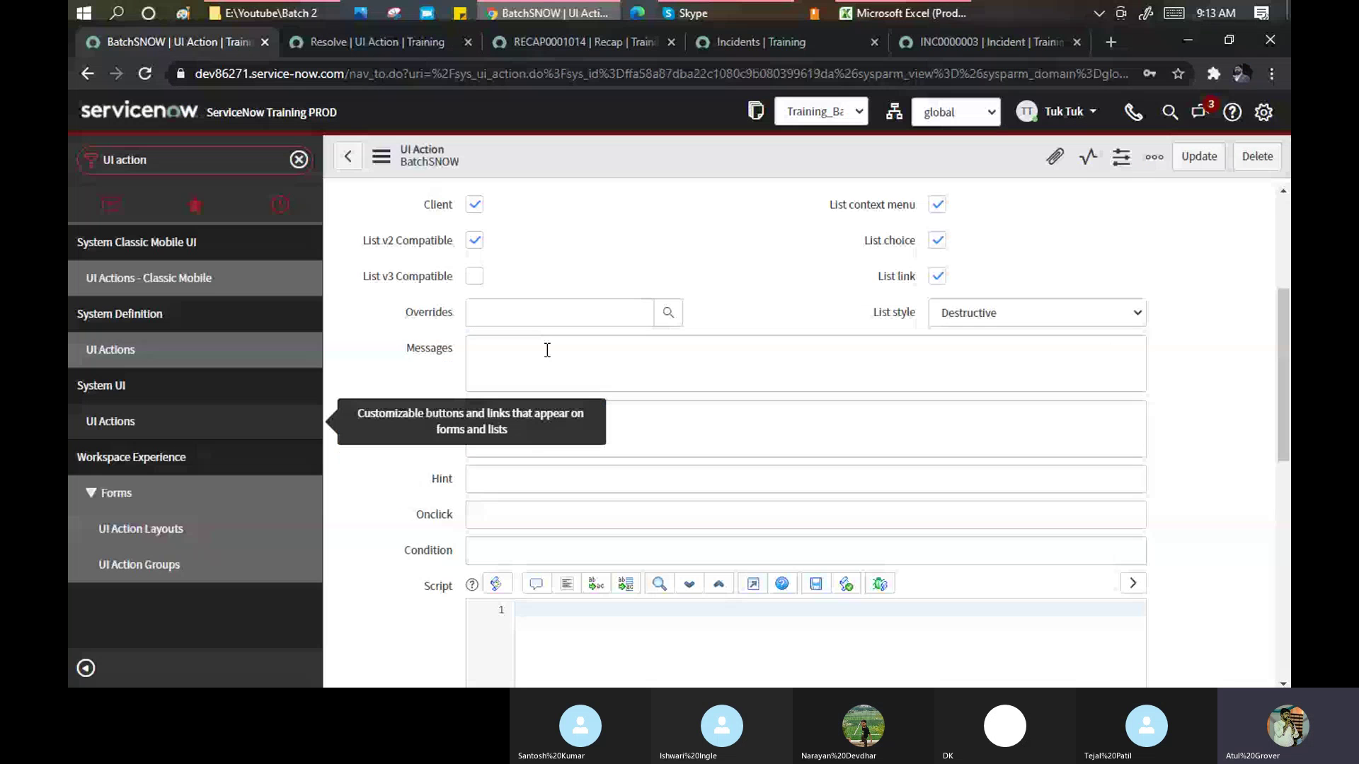
click(347, 44)
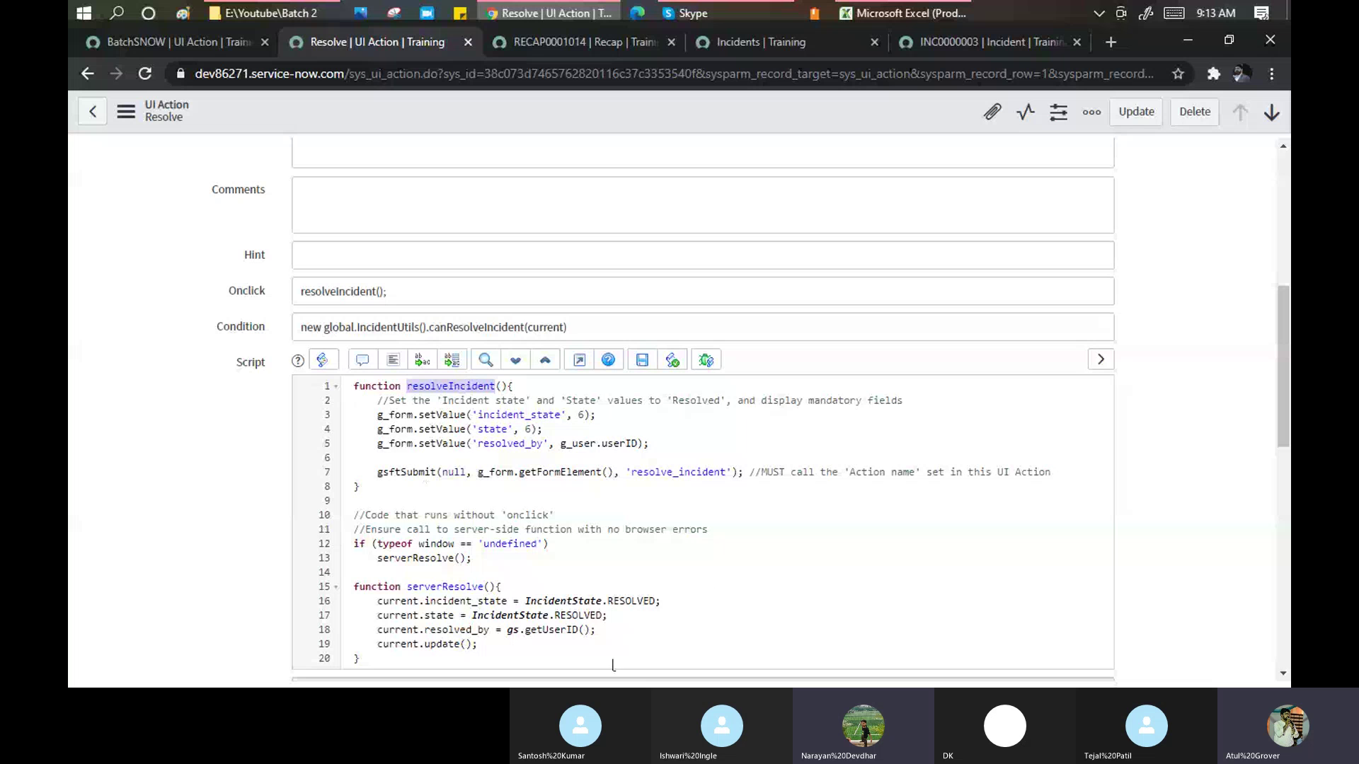
click(177, 44)
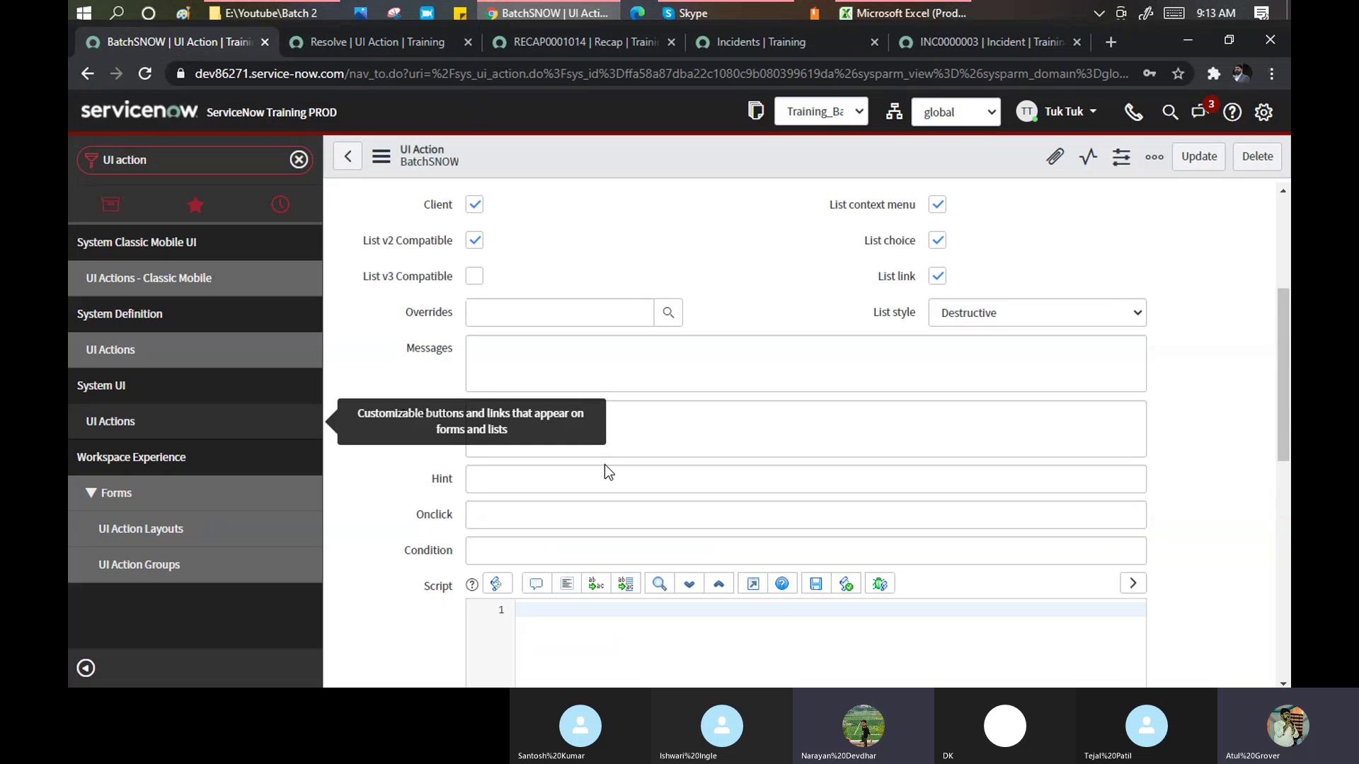
scroll(605, 465, down, 1)
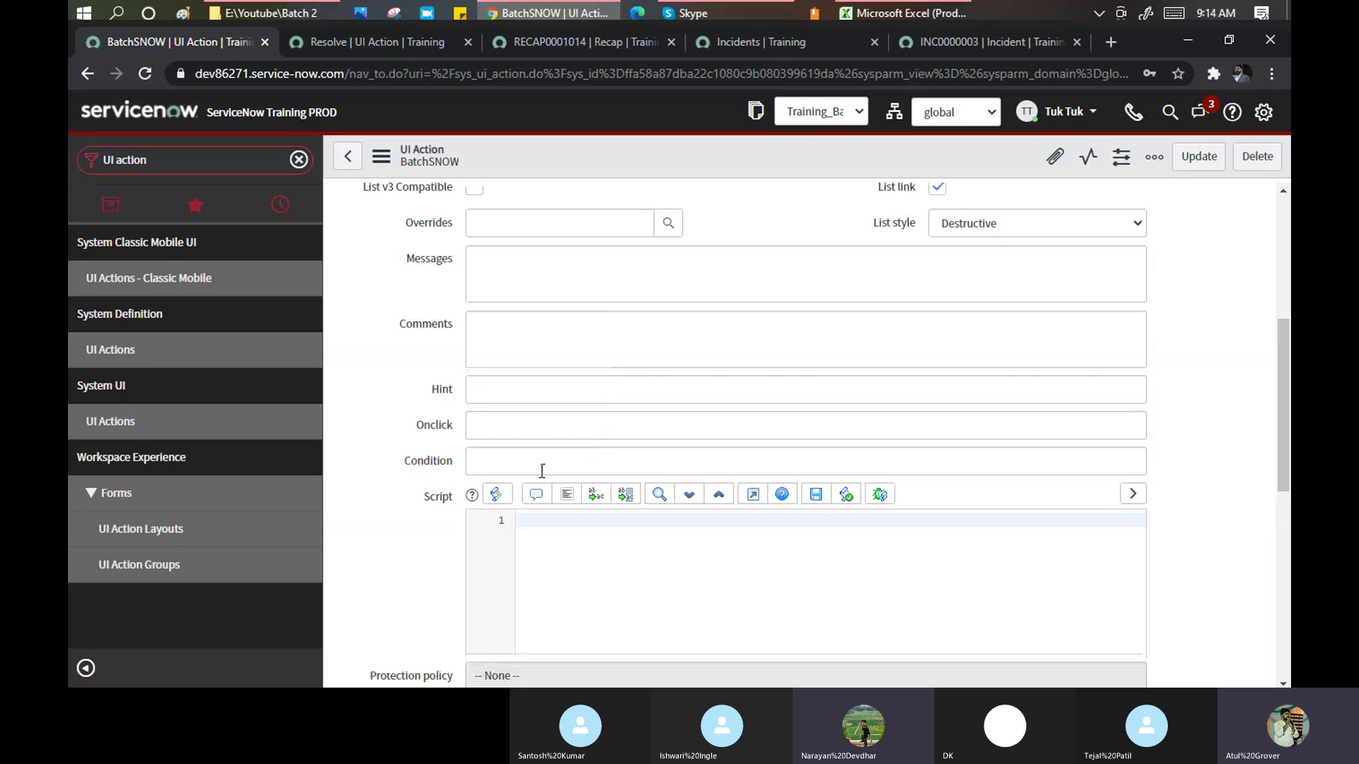
scroll(542, 473, down, 1)
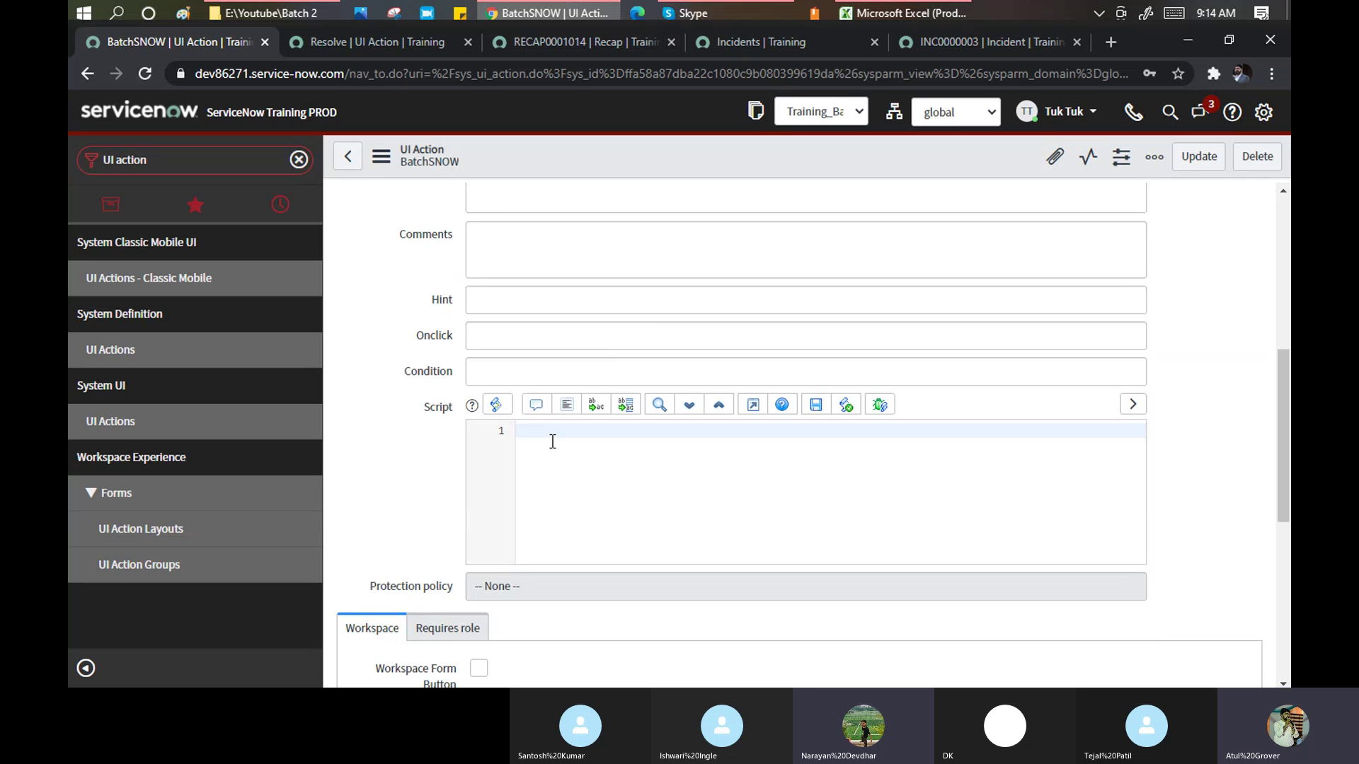
scroll(593, 446, down, 4)
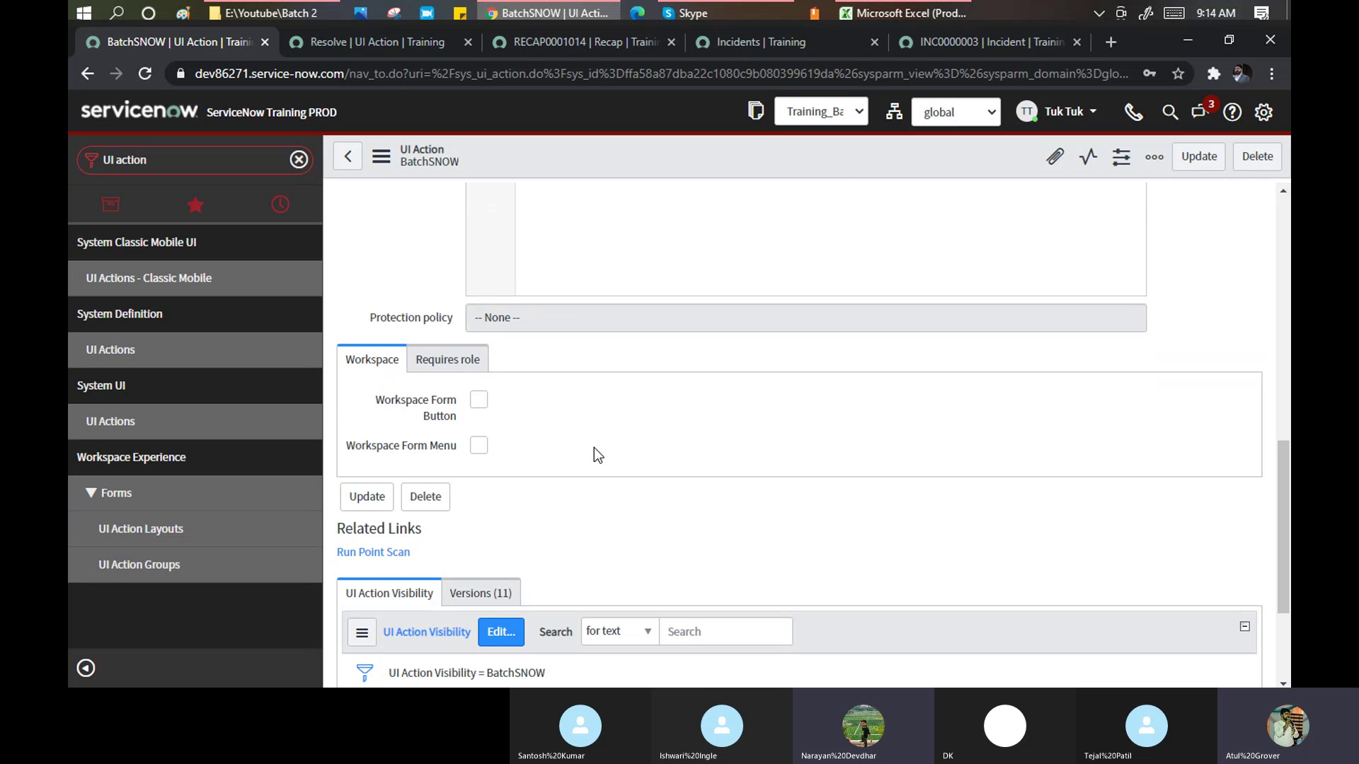
scroll(594, 453, down, 3)
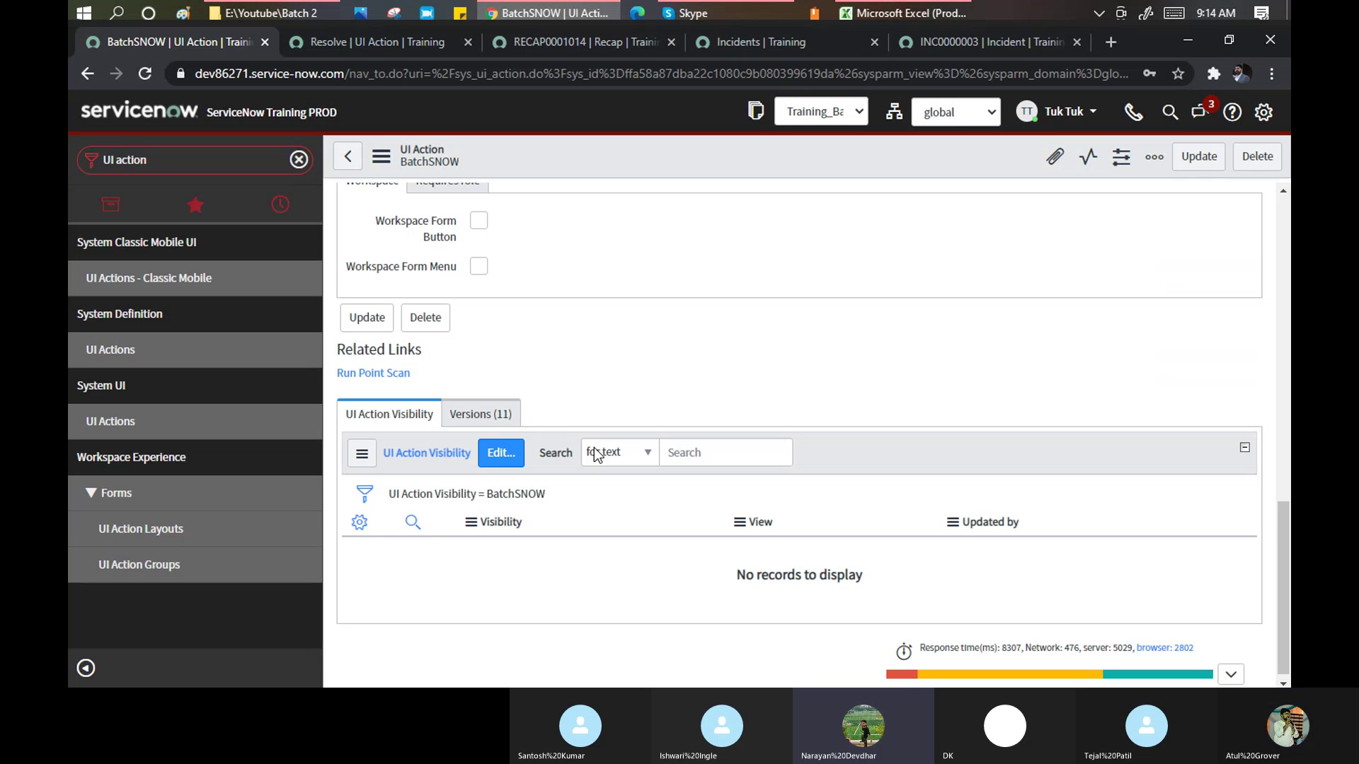
Examine the Resolve UI action's Workspace settings, UI Action Visibility list and required roles.
click(371, 44)
scroll(180, 386, down, 5)
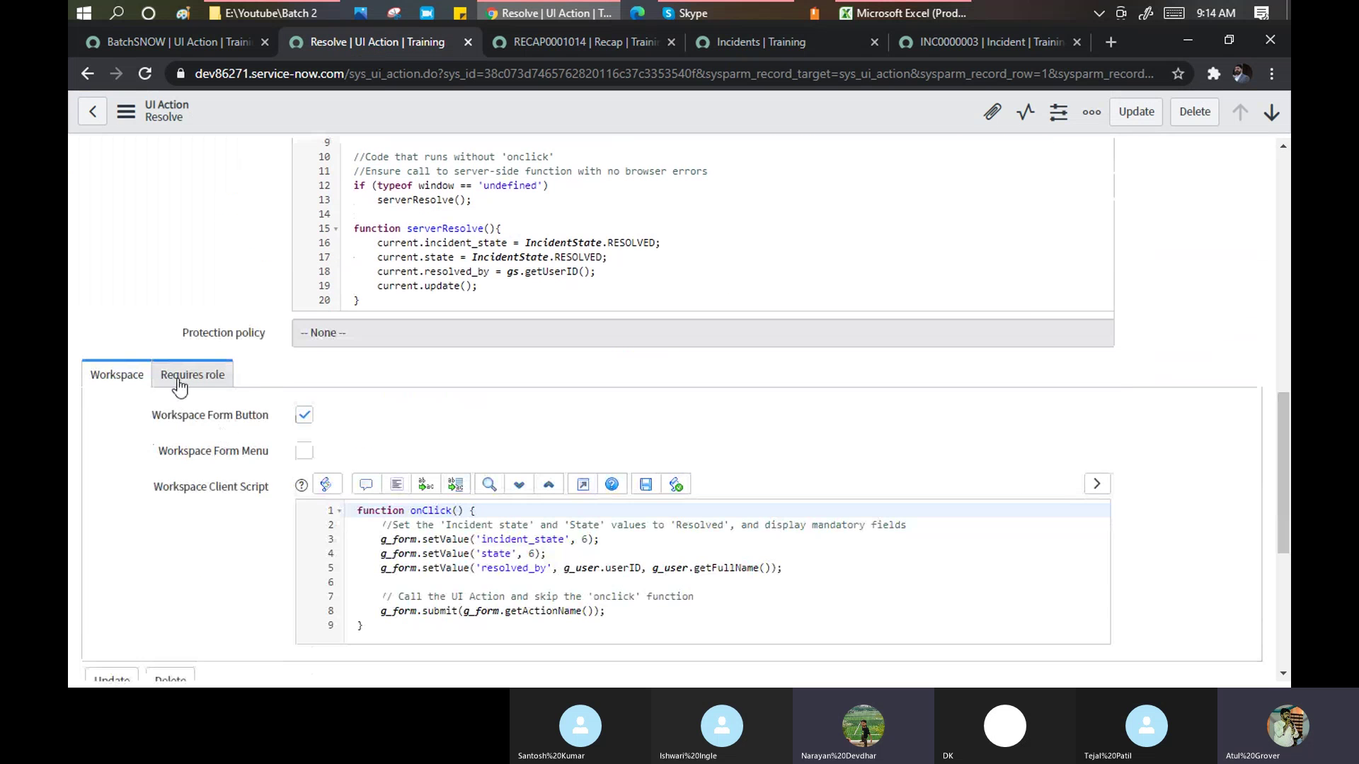
scroll(179, 386, down, 5)
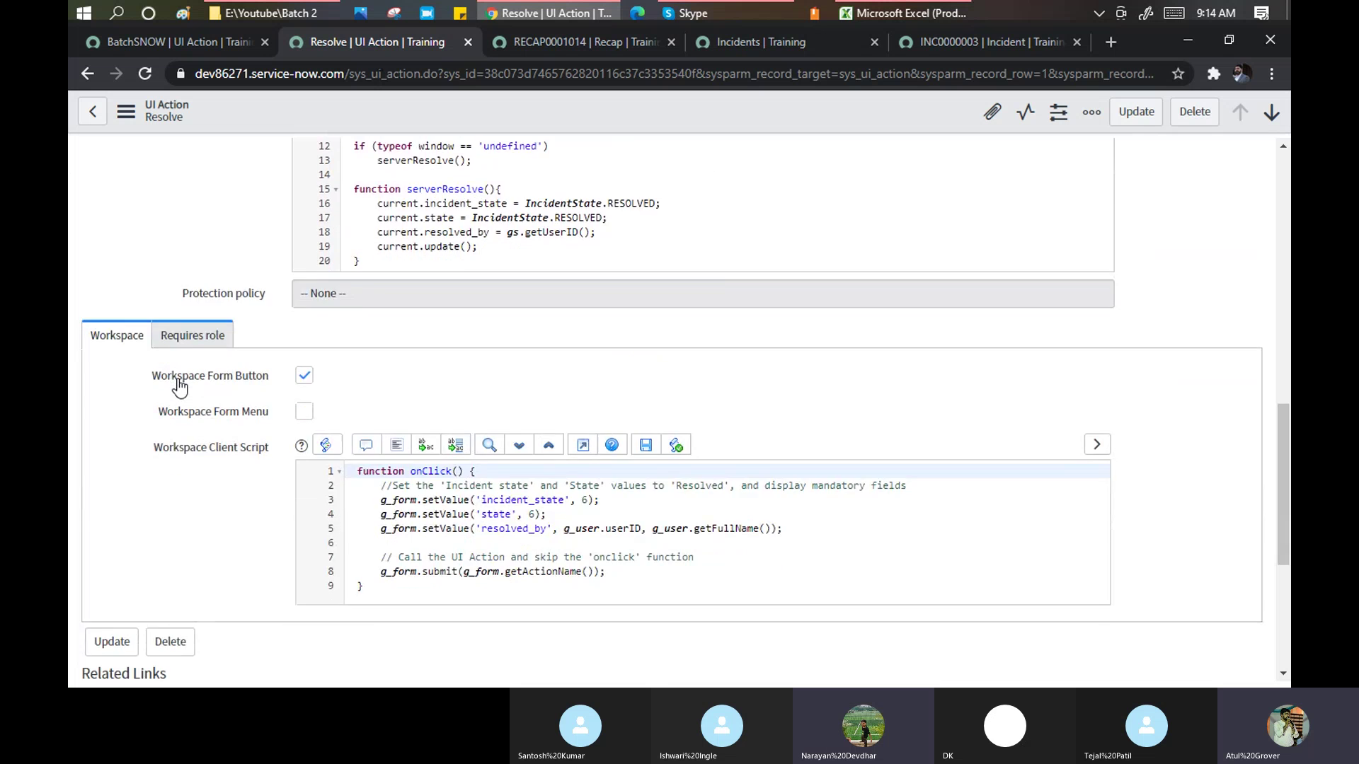
scroll(178, 384, down, 1)
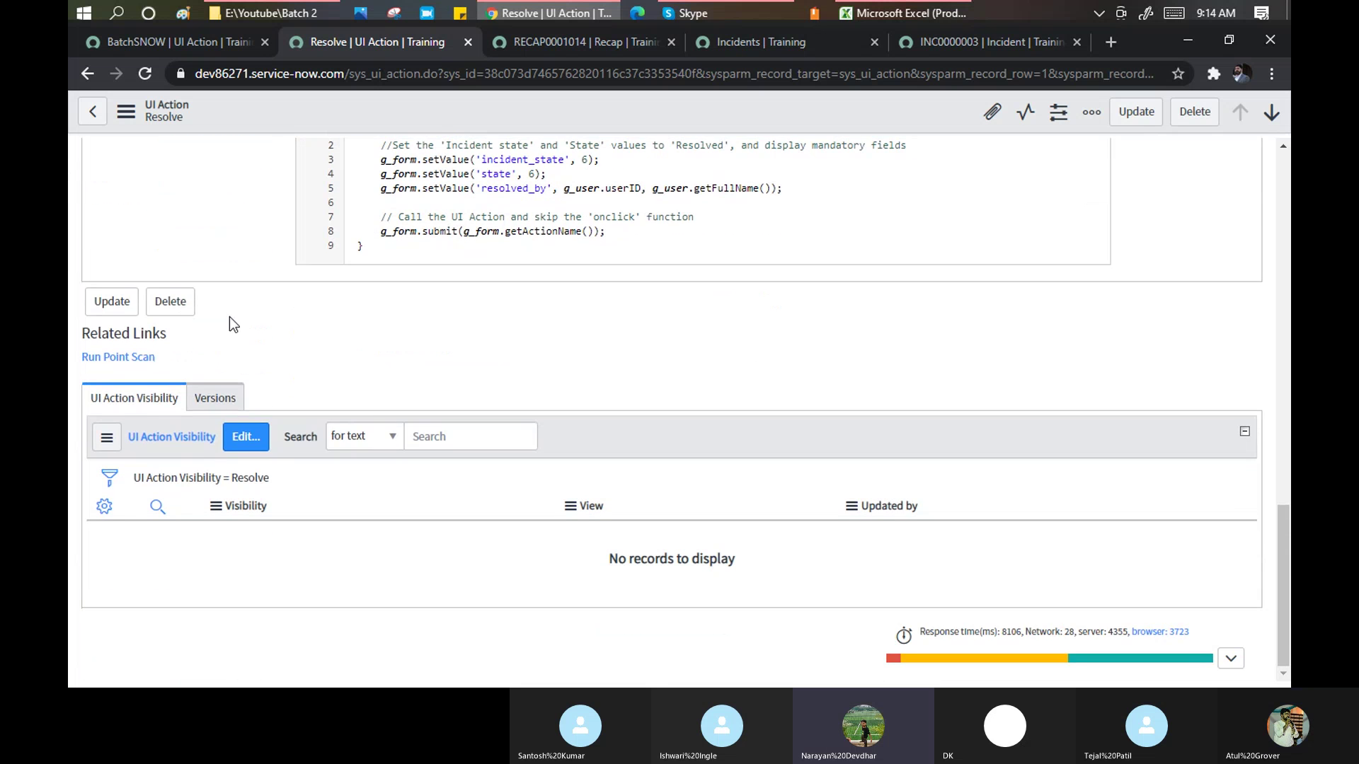
scroll(252, 345, up, 3)
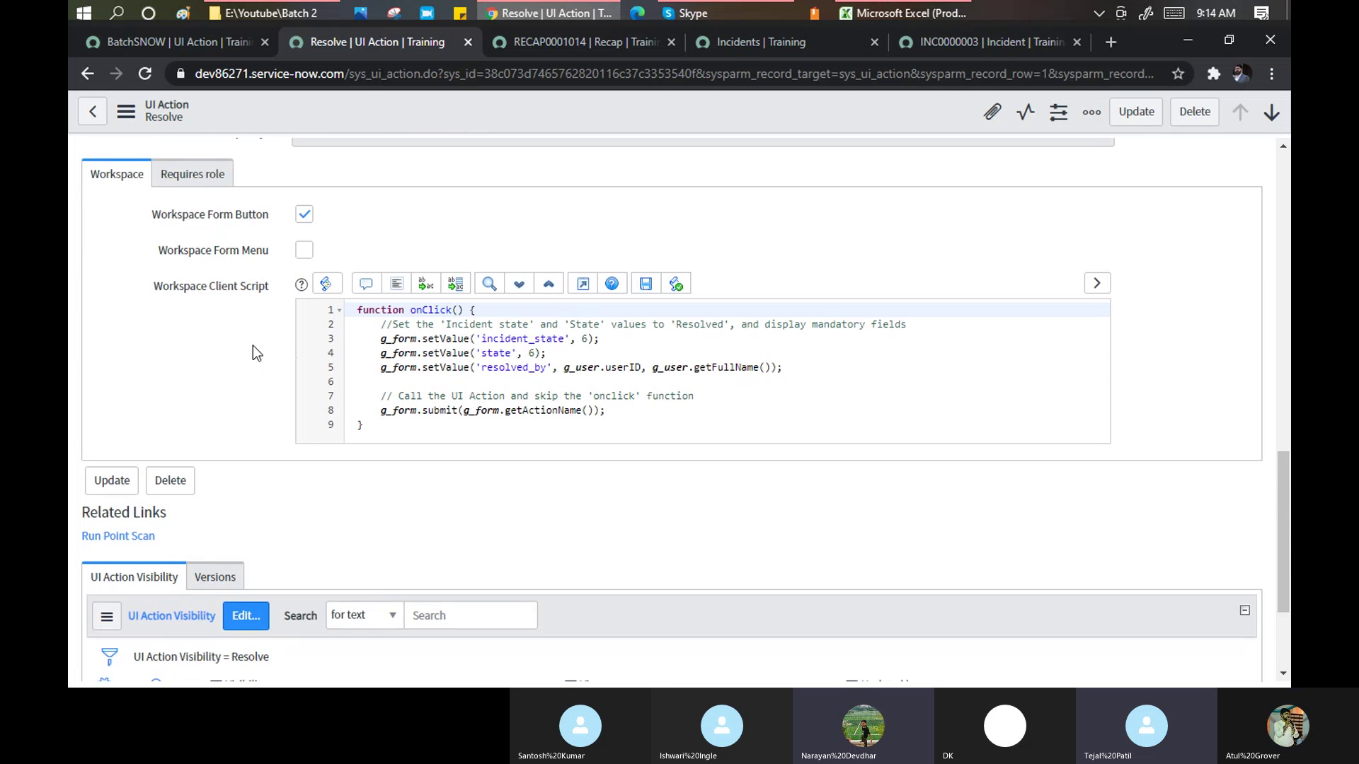
click(209, 174)
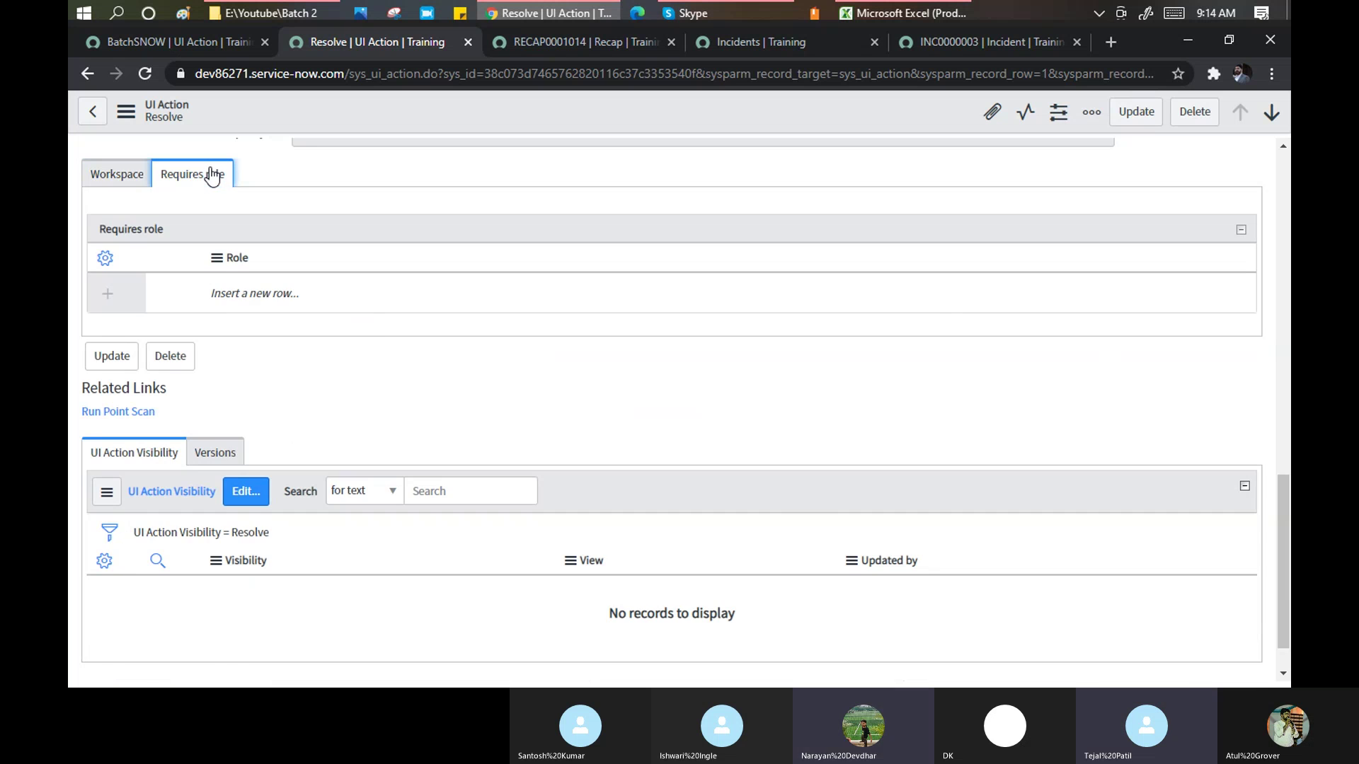
click(116, 174)
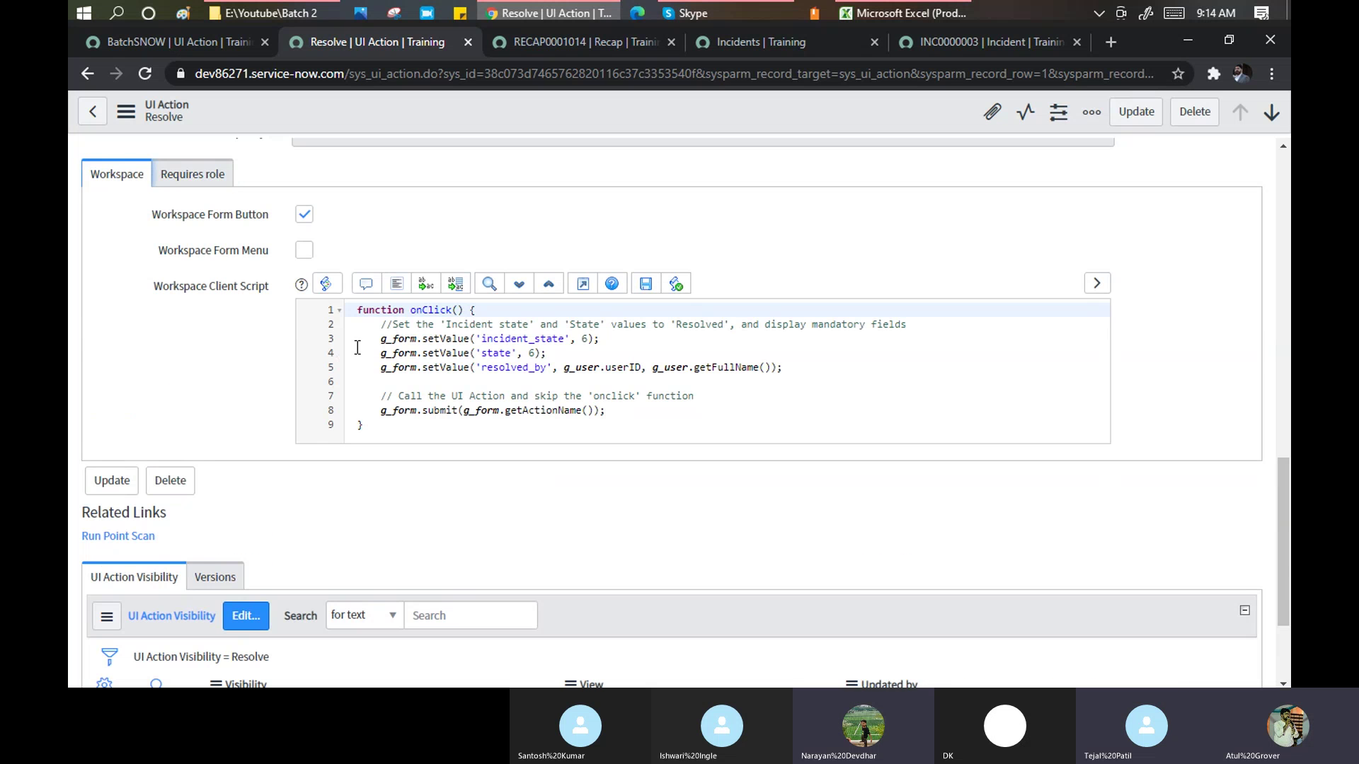
Highlight the closing lines of the serverResolve function in the Resolve UI action's script.
scroll(358, 347, up, 3)
scroll(357, 347, up, 2)
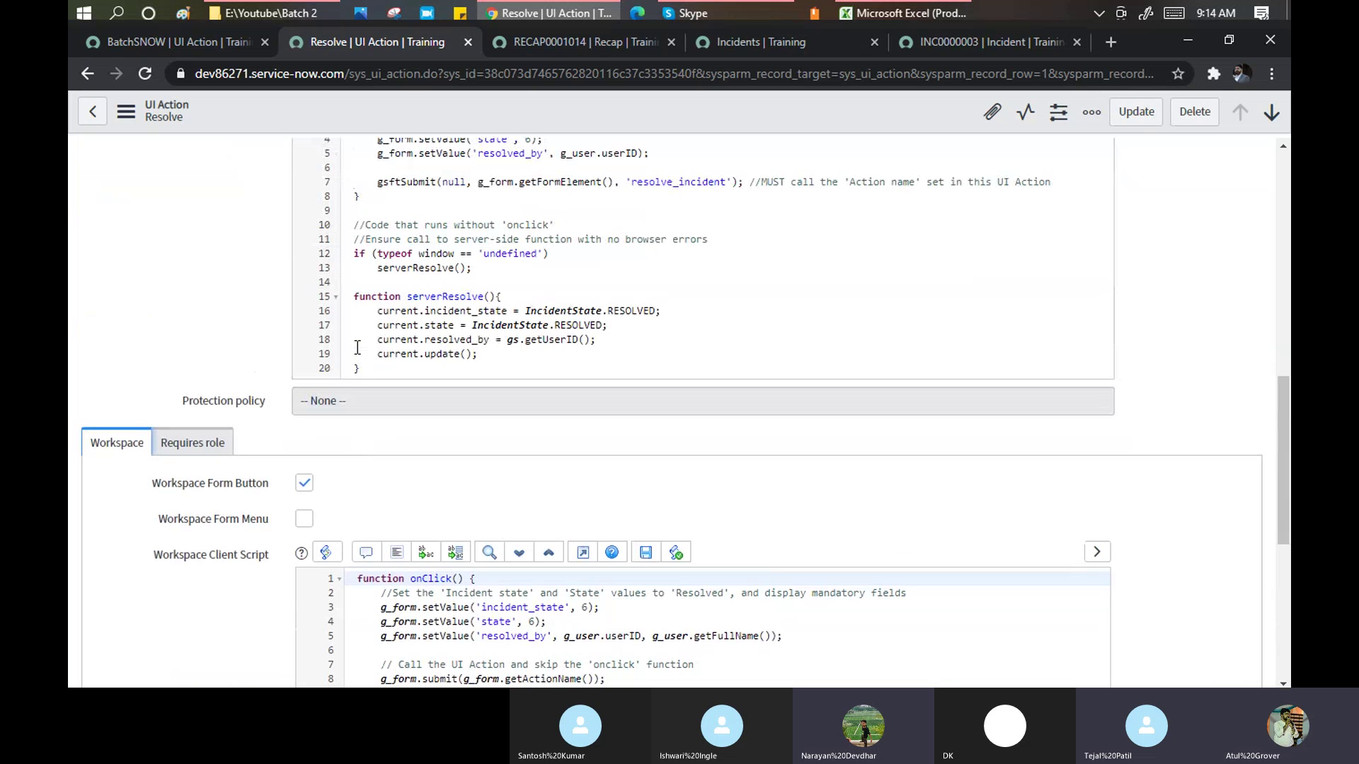
click(484, 352)
drag(483, 351, 391, 339)
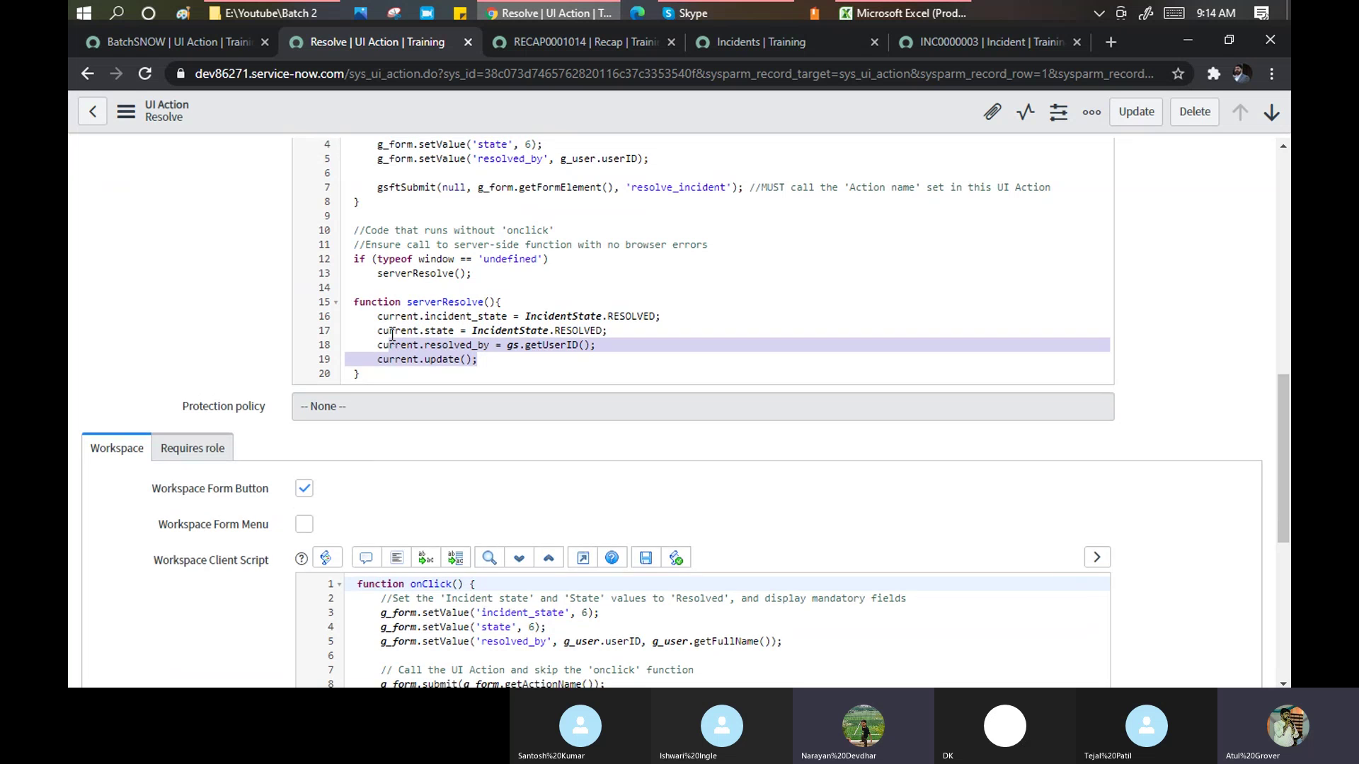
Highlight the Resolve UI action's script from the resolveIncident function through the current.update() line.
scroll(392, 337, up, 1)
scroll(393, 335, up, 1)
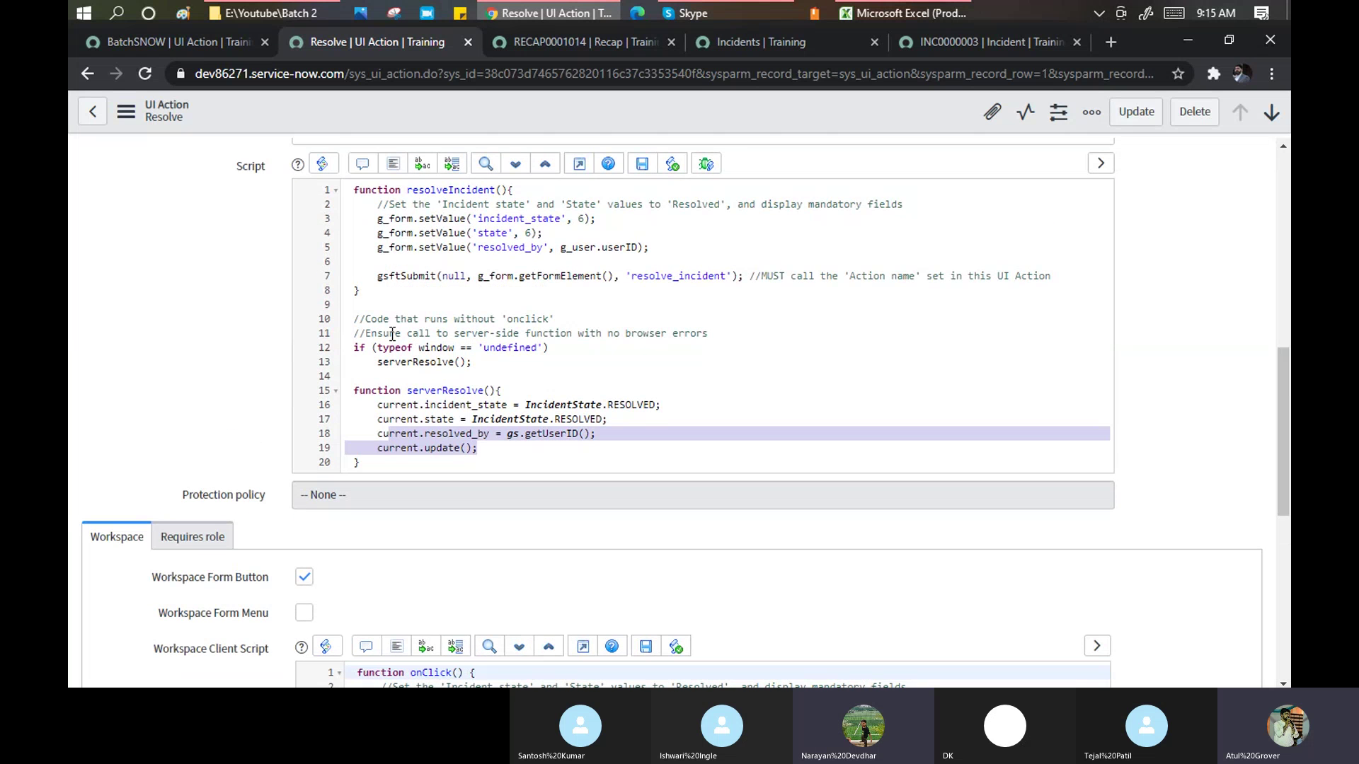
scroll(392, 335, up, 1)
drag(393, 334, 349, 278)
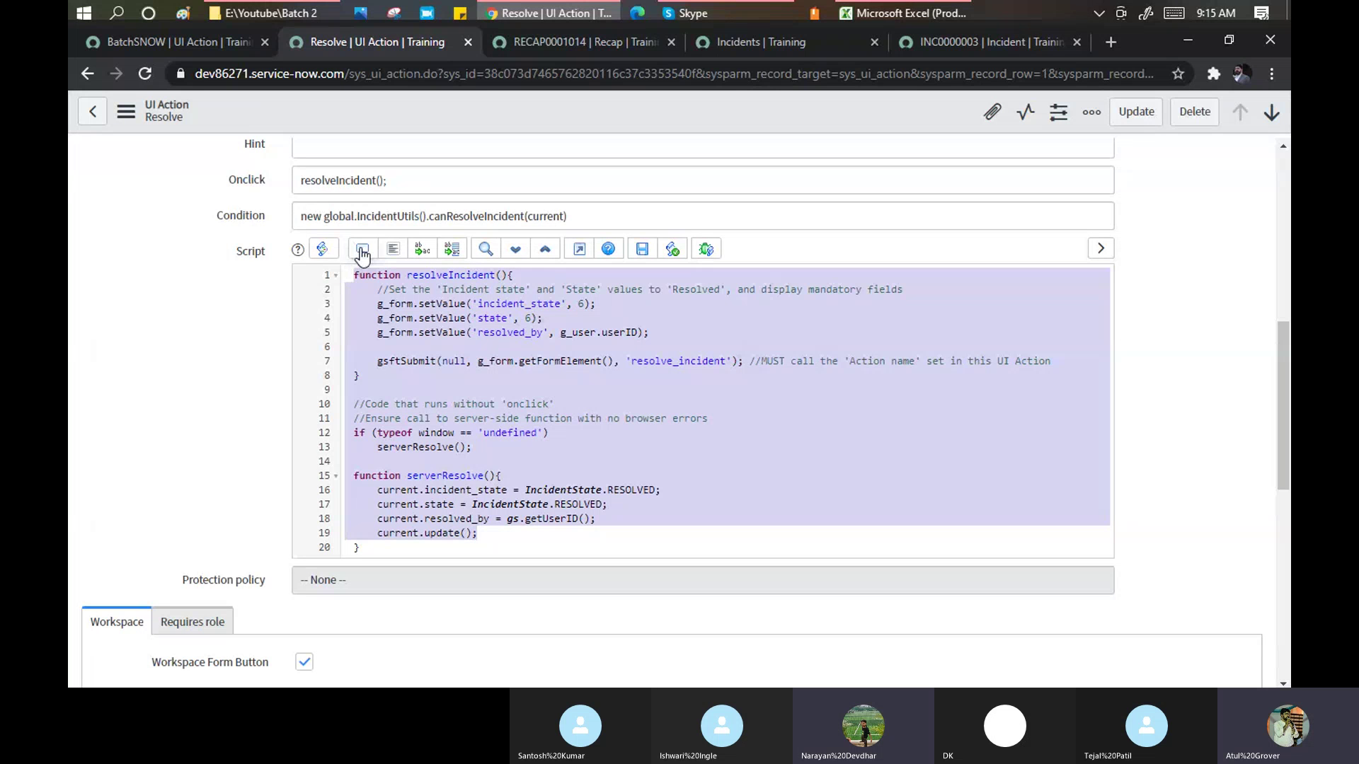
Enable Workspace Form Button and Workspace Form Menu on the BatchSNOW UI action and save the record.
click(164, 41)
scroll(576, 334, up, 3)
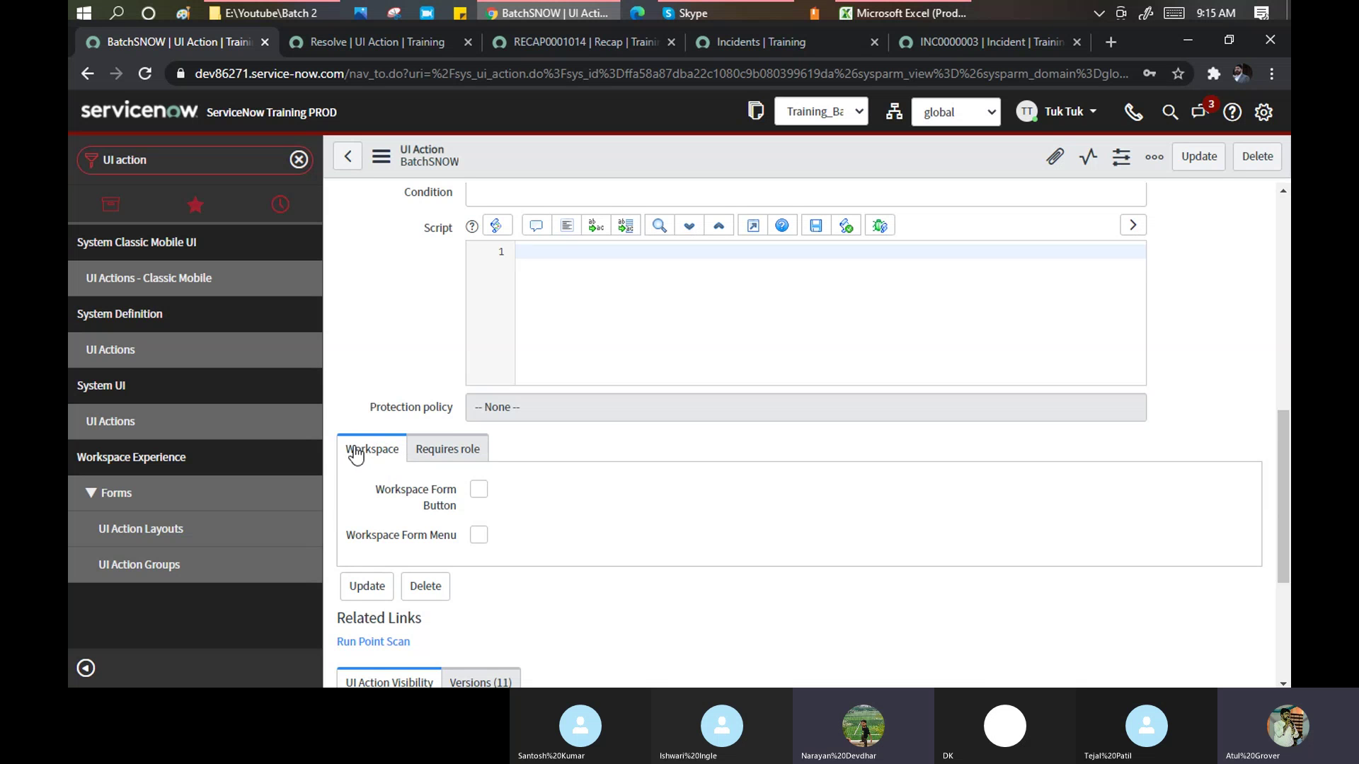
click(478, 490)
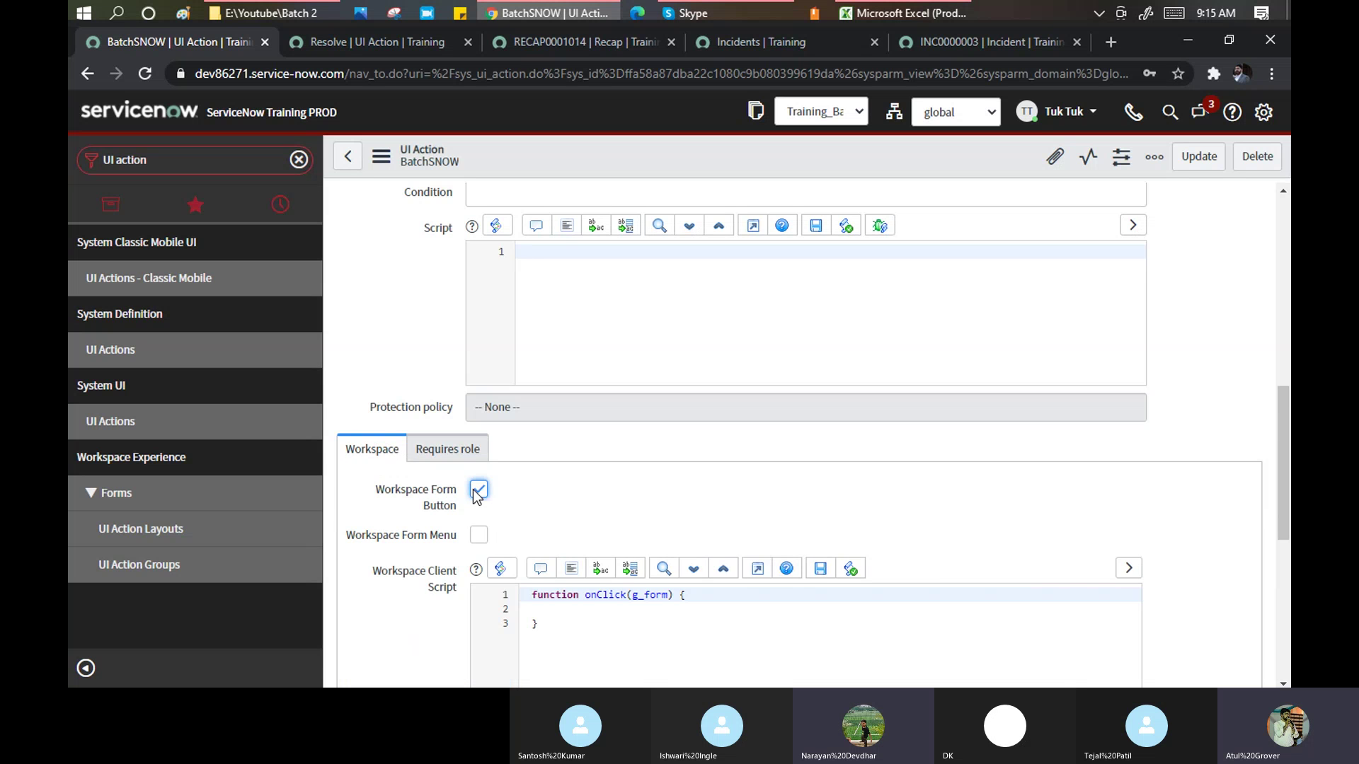
click(479, 535)
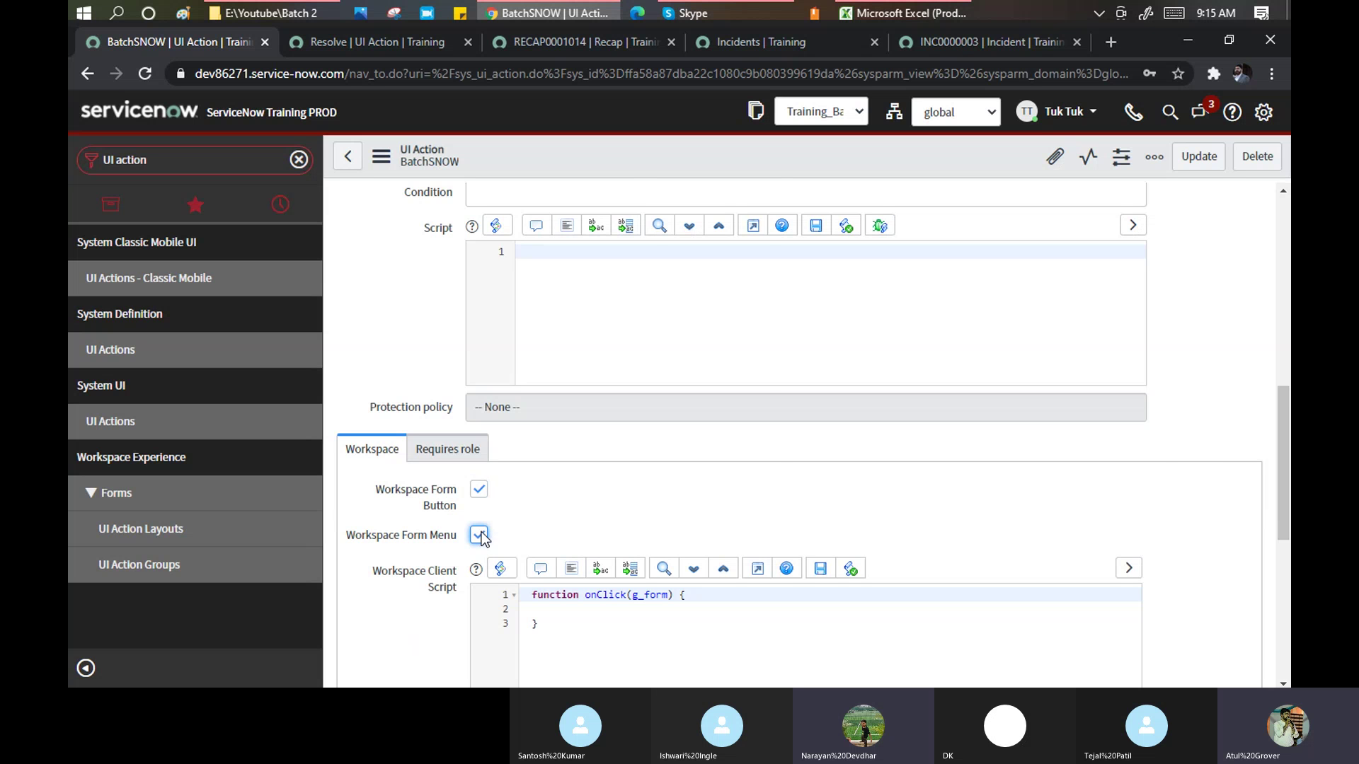
right_click(627, 155)
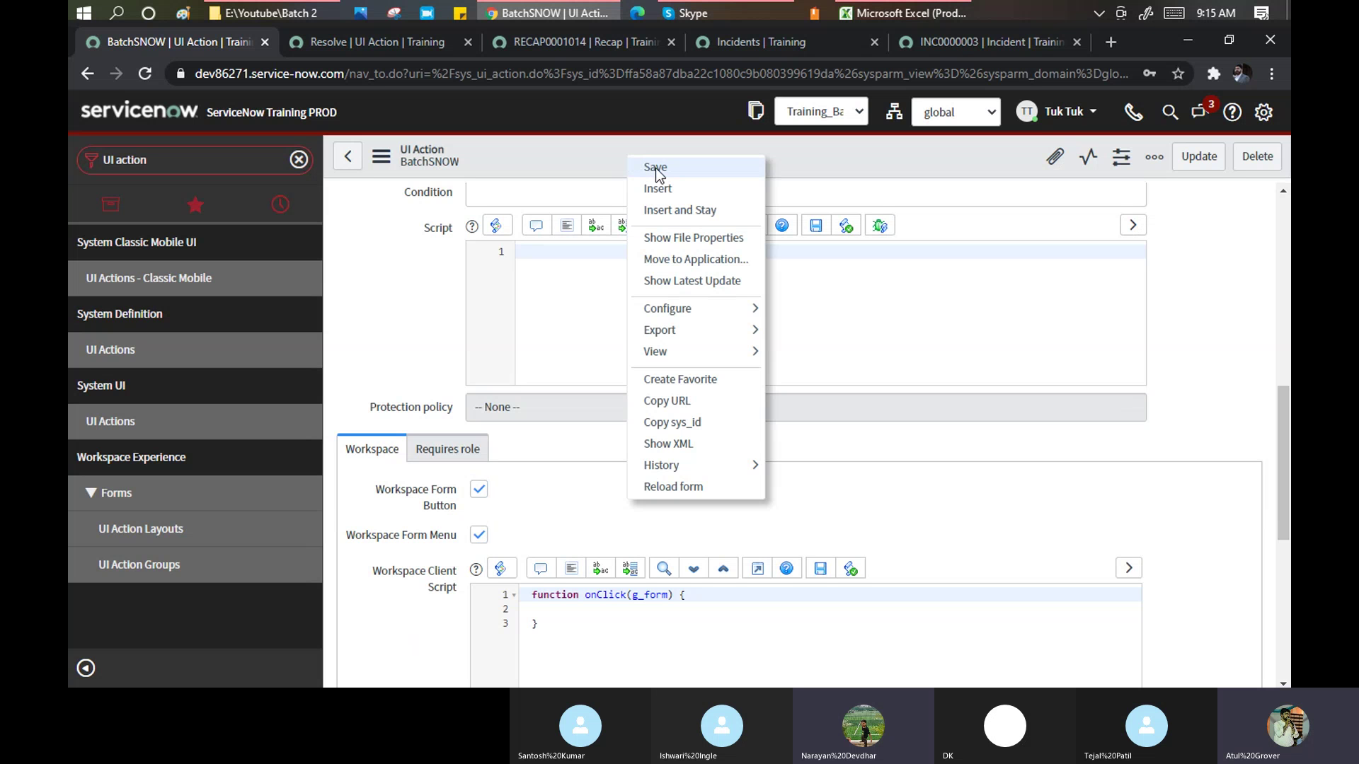
click(655, 168)
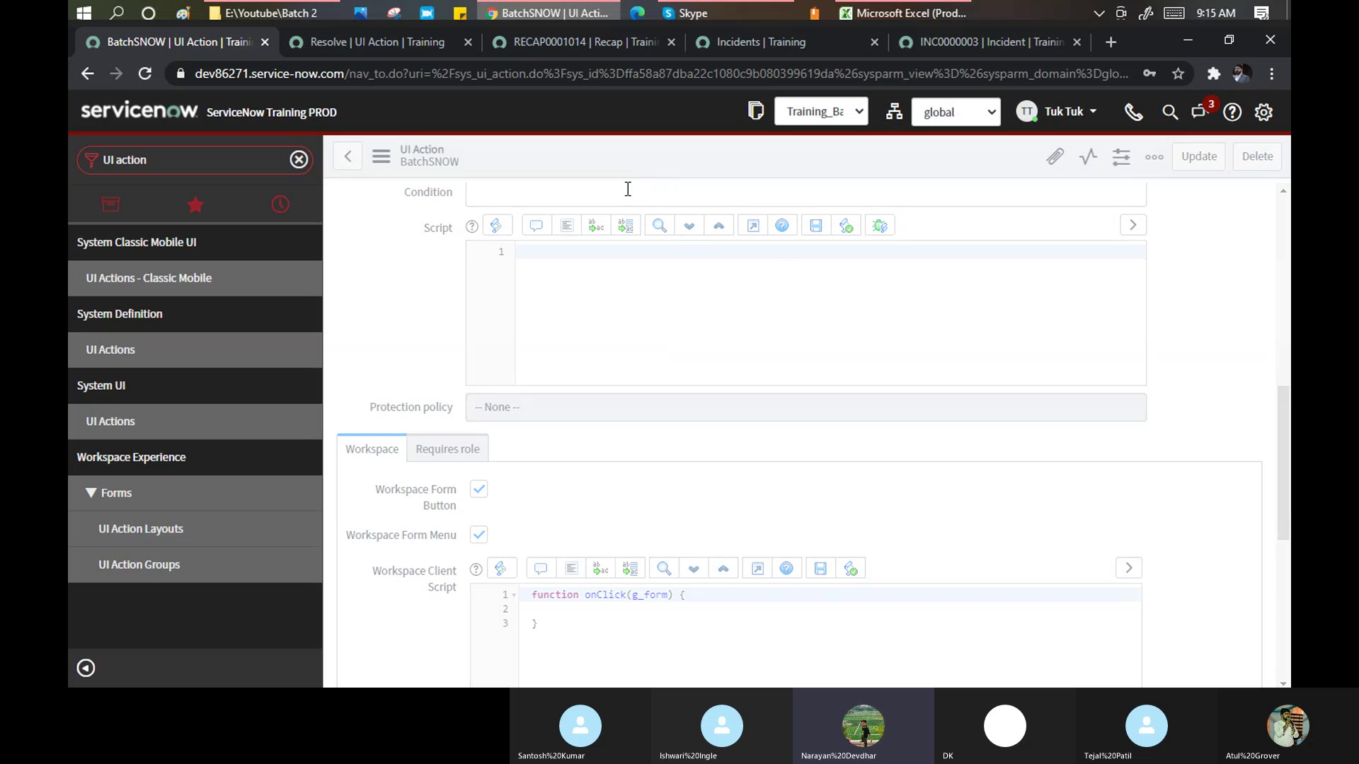
From the Recap record, filter the navigator for "agent wo" and open Agent Workspace Home.
click(187, 160)
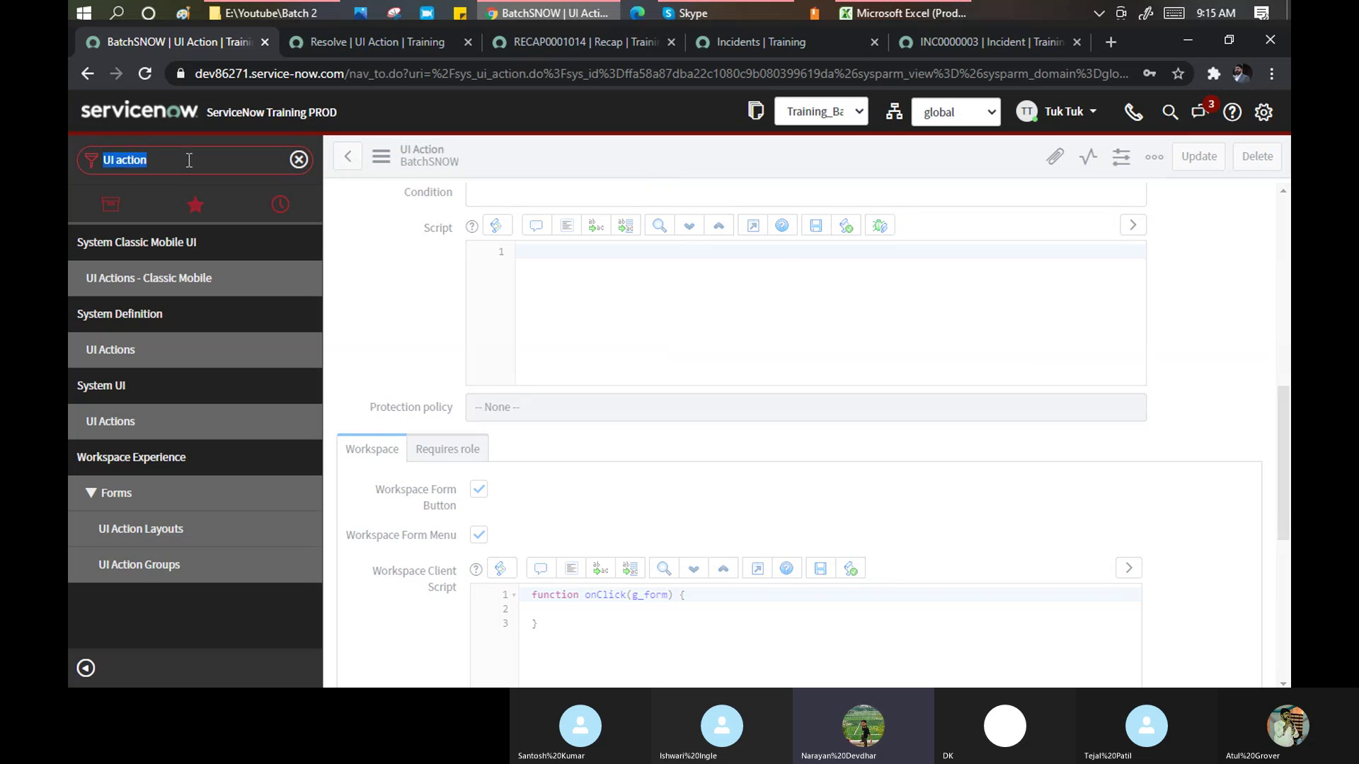
click(357, 41)
click(574, 41)
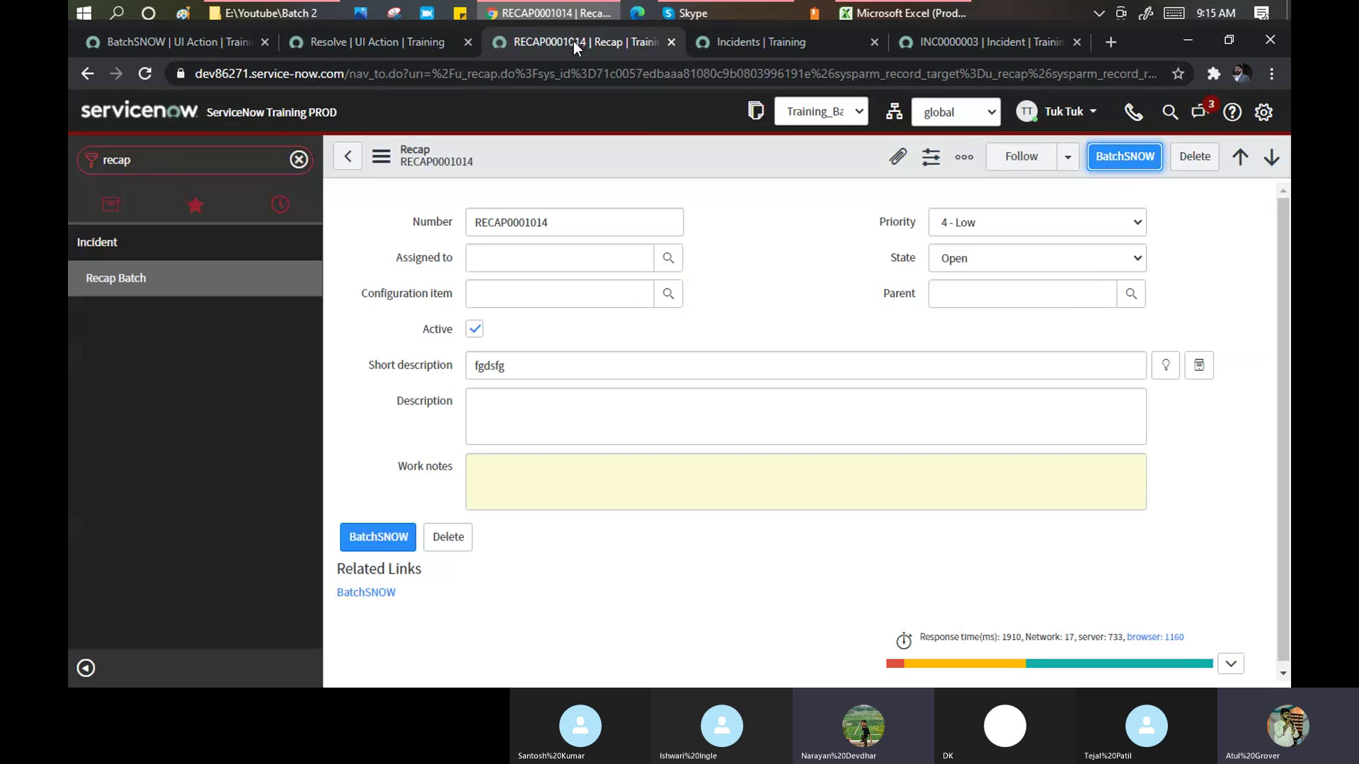
click(233, 168)
key(BackSpace)
key(BackSpace)
key(BackSpace)
key(BackSpace)
key(BackSpace)
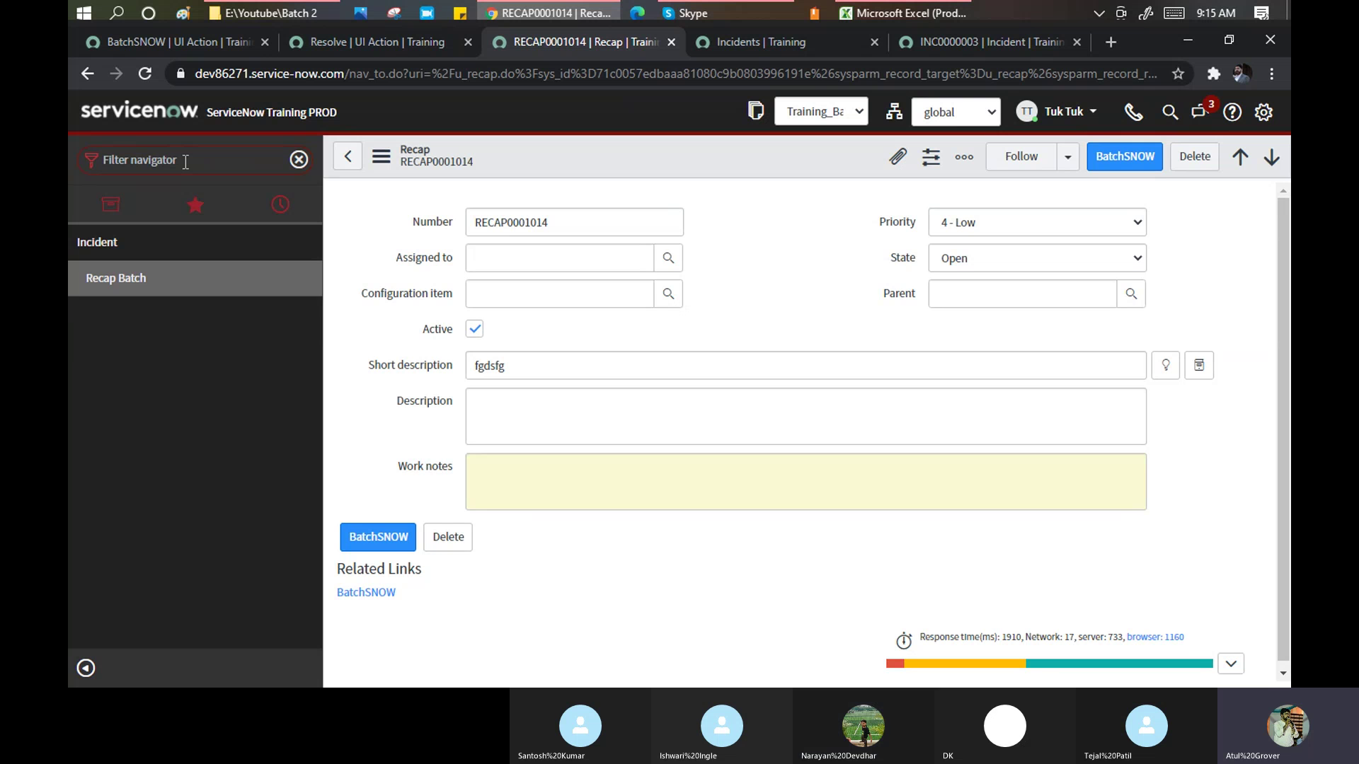
text(agen)
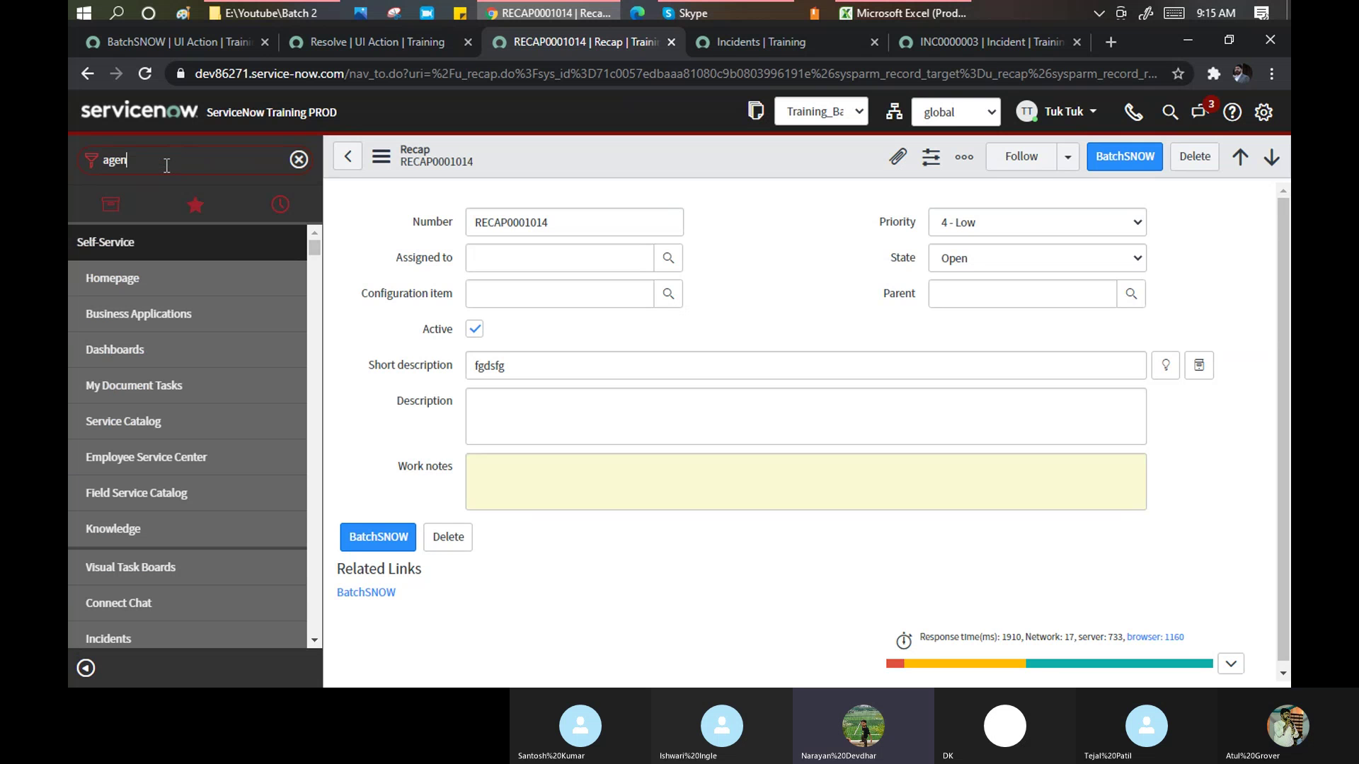
text(t wo)
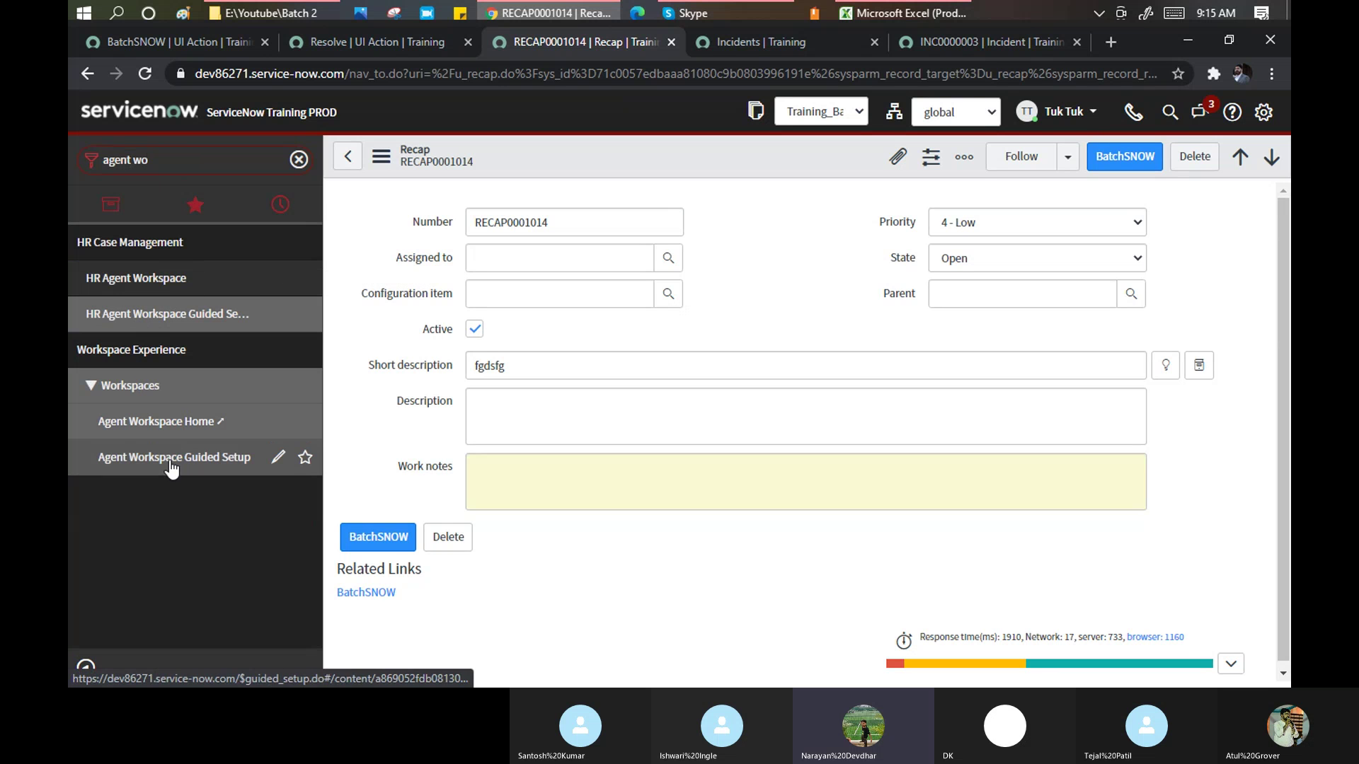
click(167, 423)
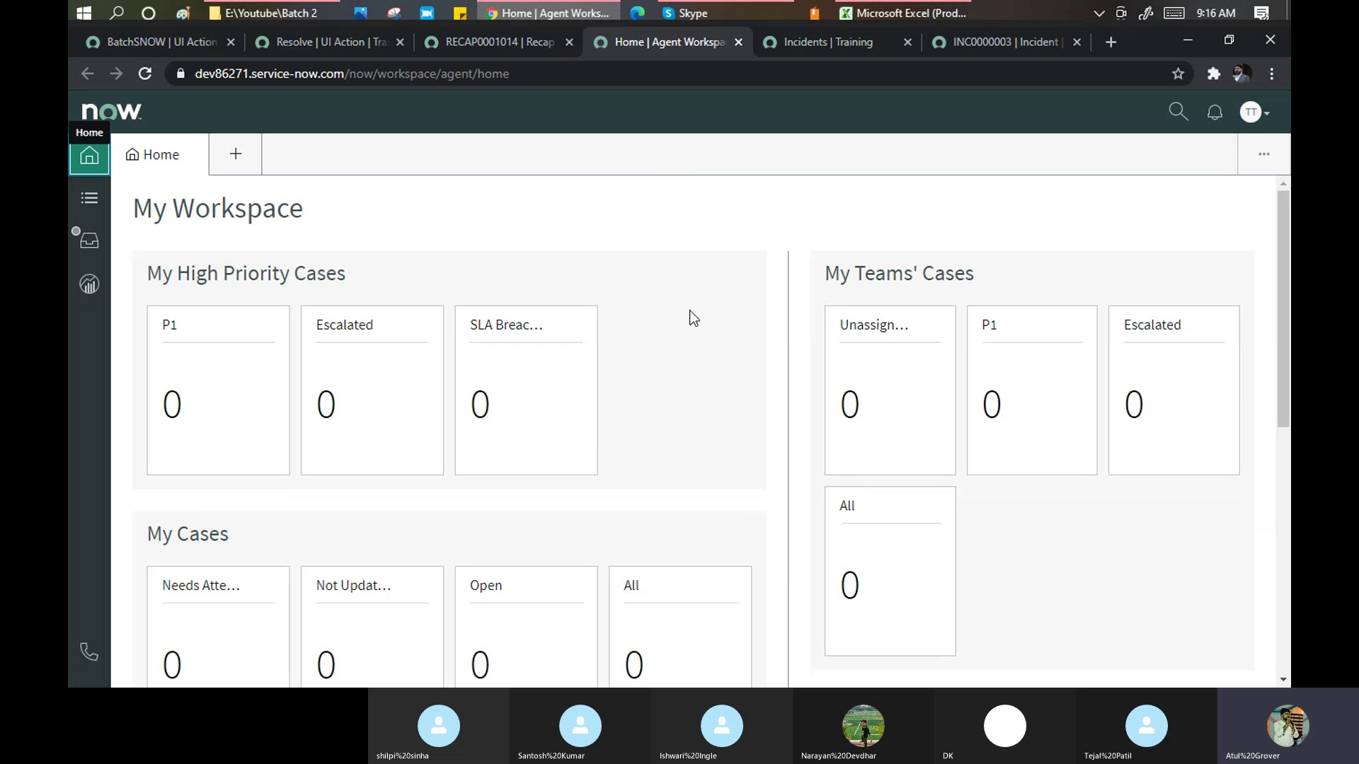
Examine the Agent Workspace home page, inbox and available lists, down to the Incidents, Problems and Change groups.
scroll(210, 328, down, 7)
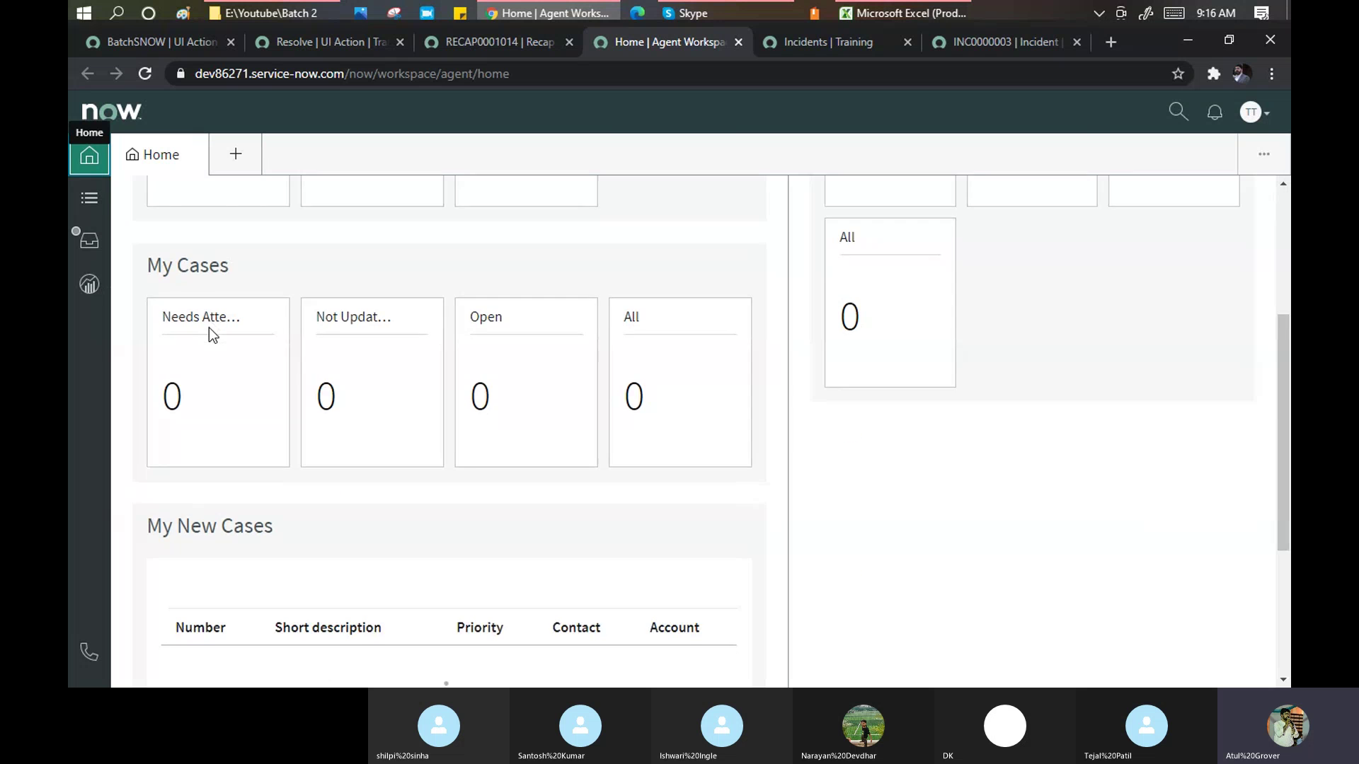
scroll(209, 329, up, 4)
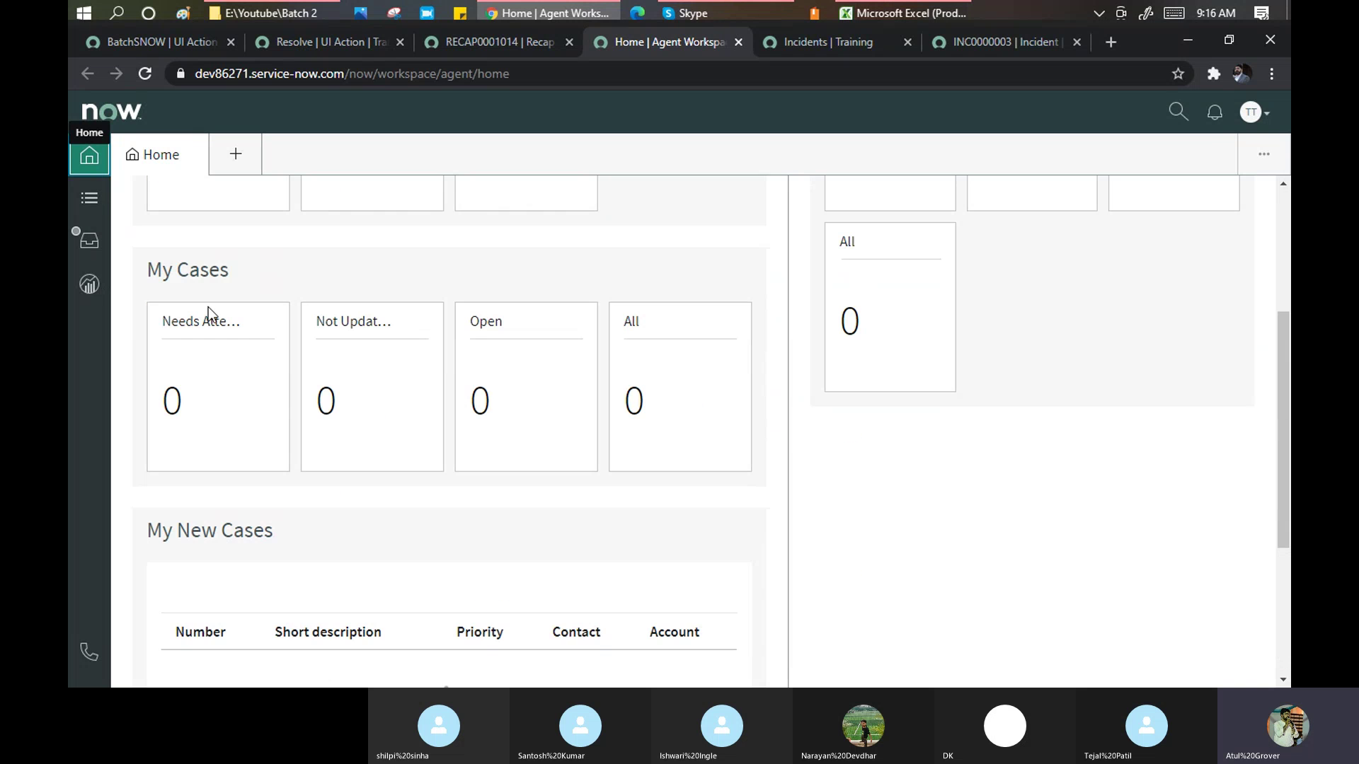
click(176, 398)
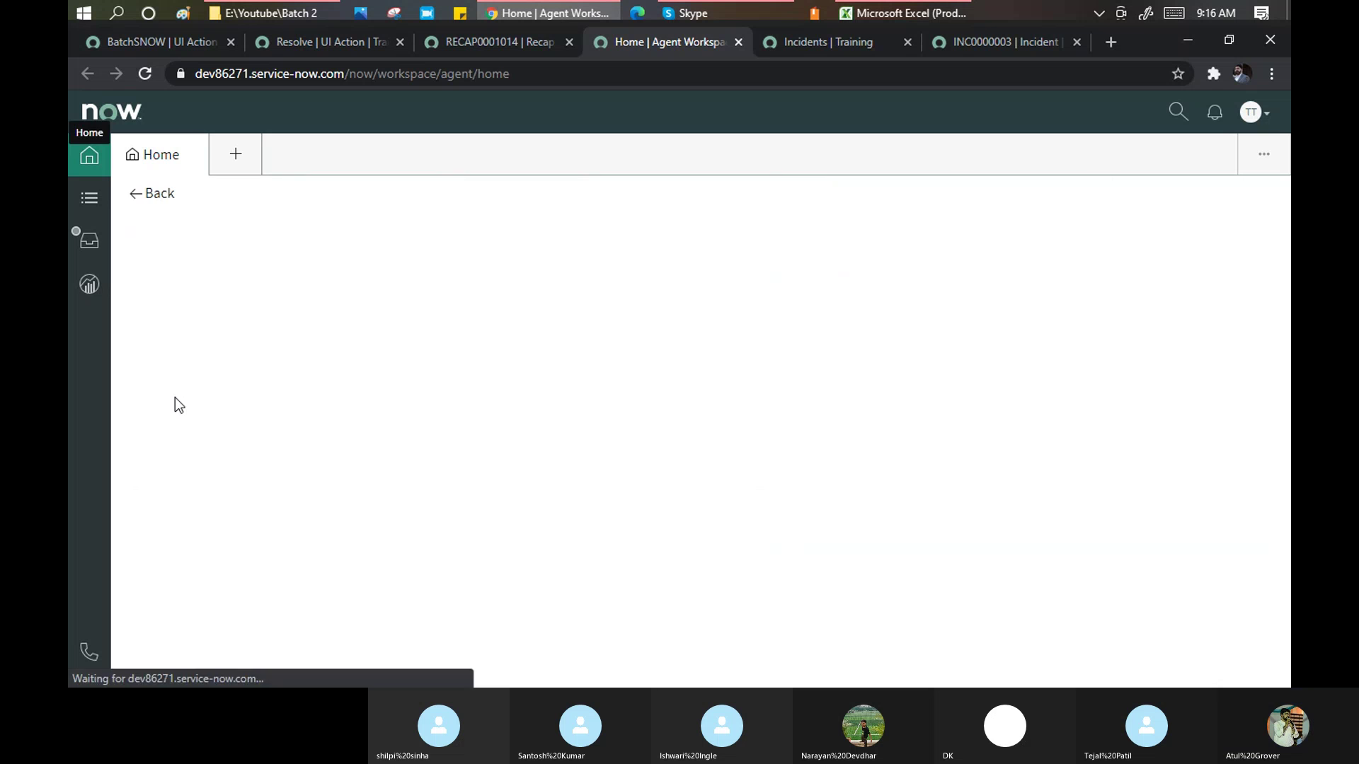
click(87, 243)
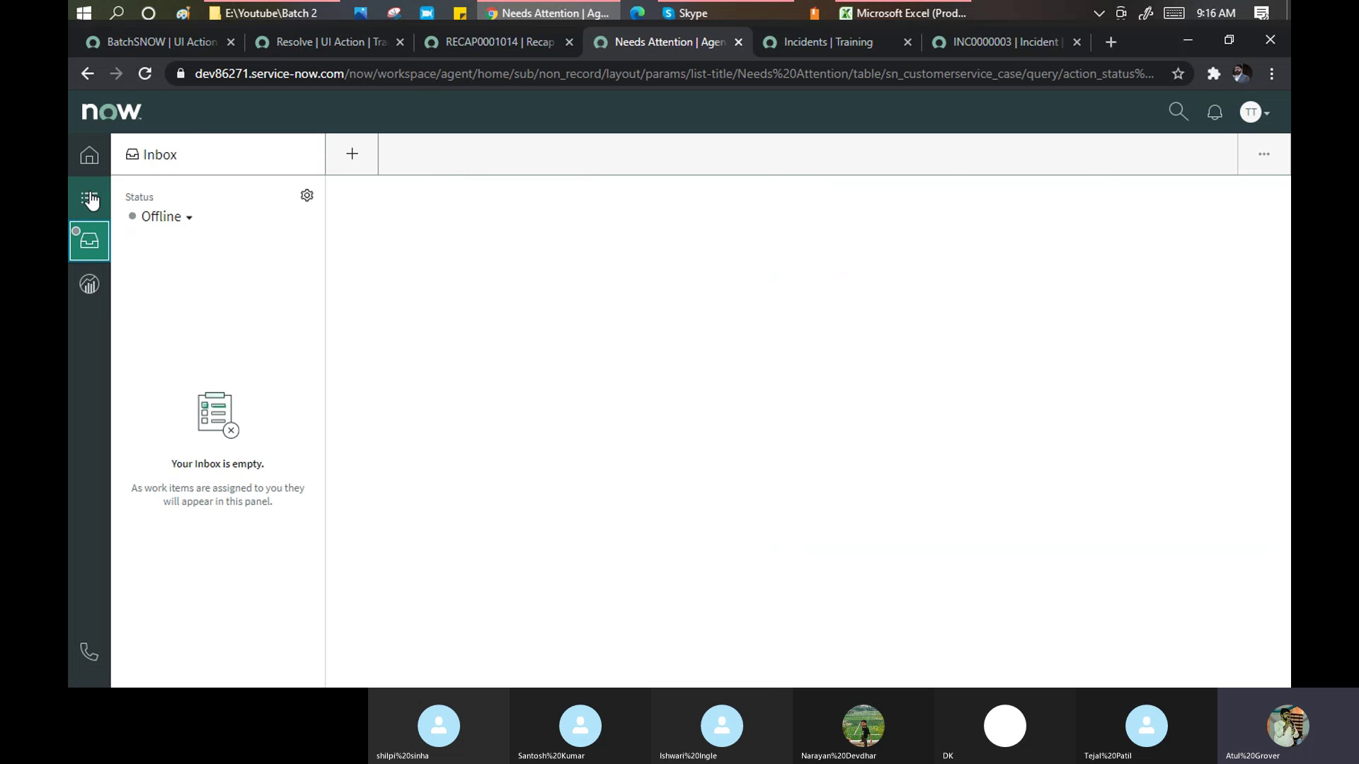
click(90, 198)
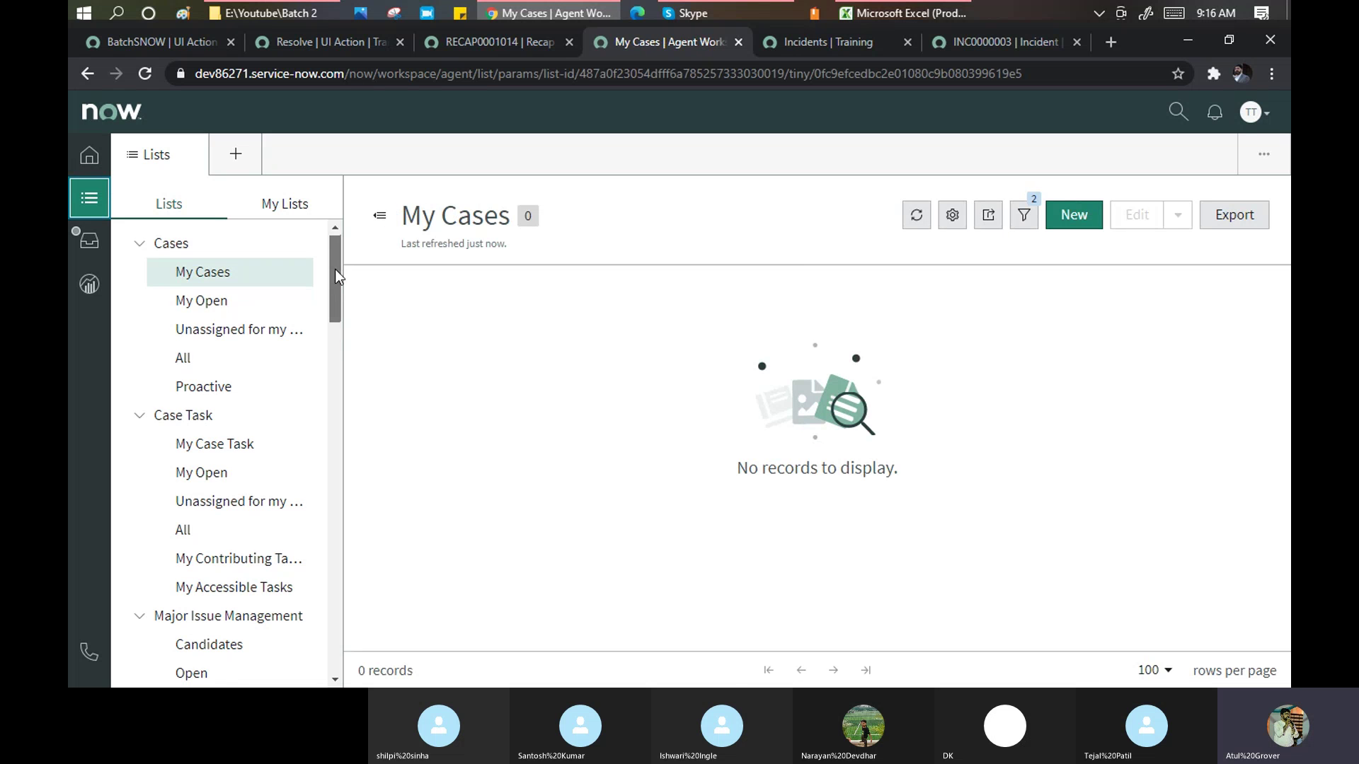
scroll(332, 298, down, 2)
scroll(332, 298, down, 2)
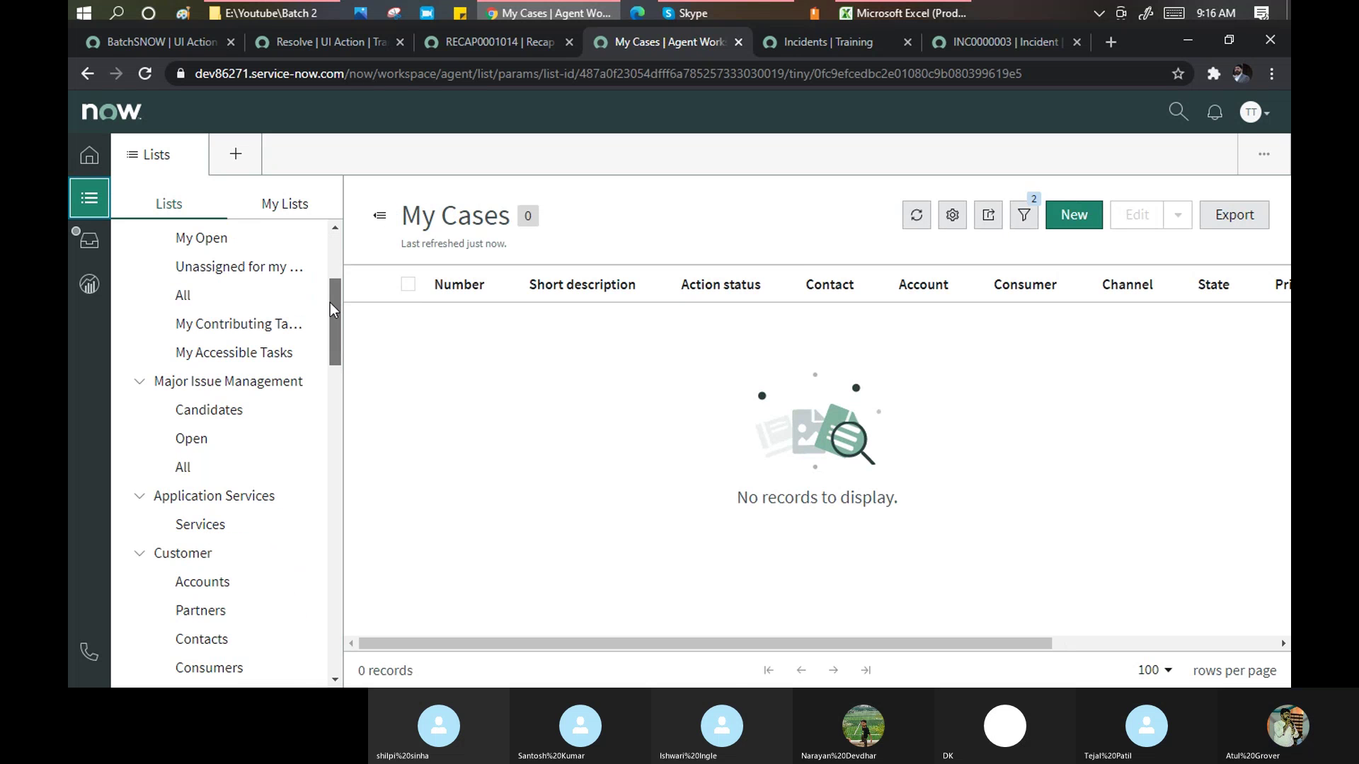
drag(330, 303, 371, 448)
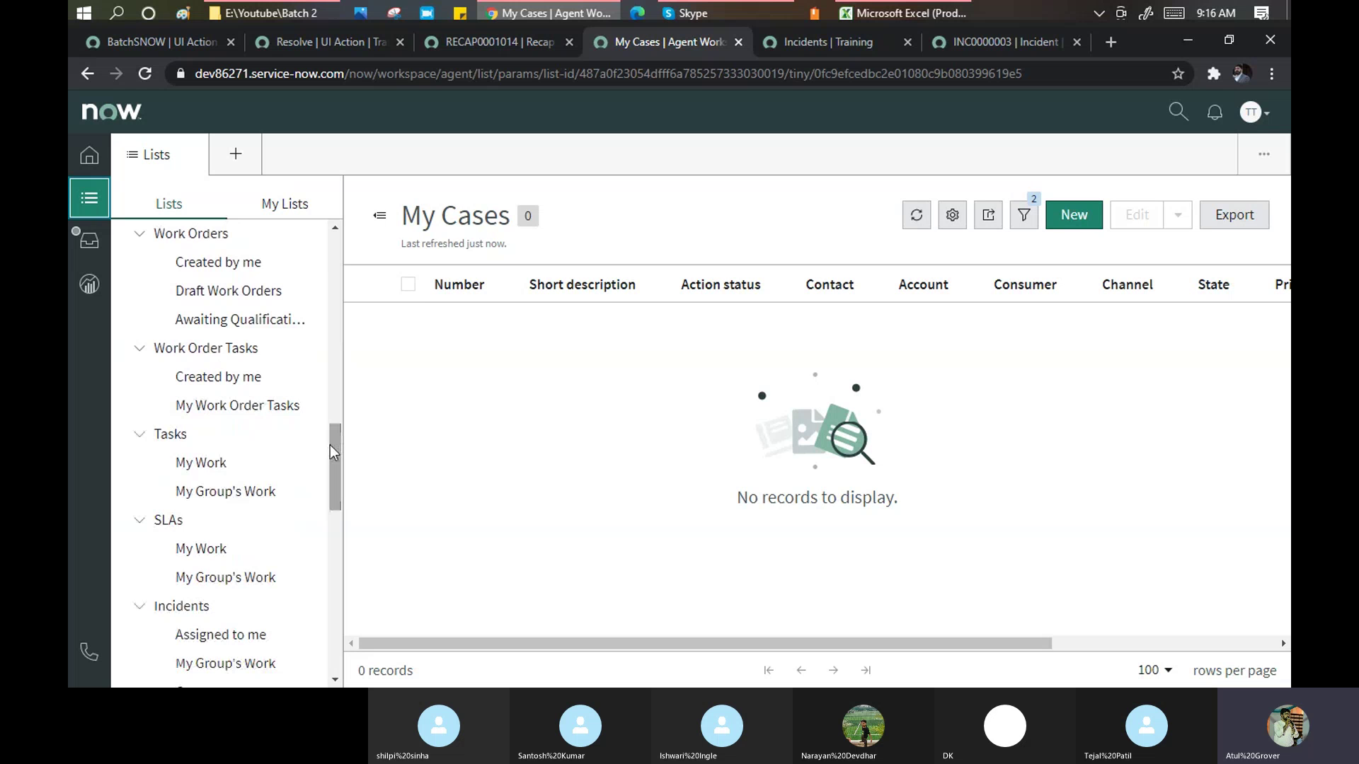
drag(334, 440, 347, 516)
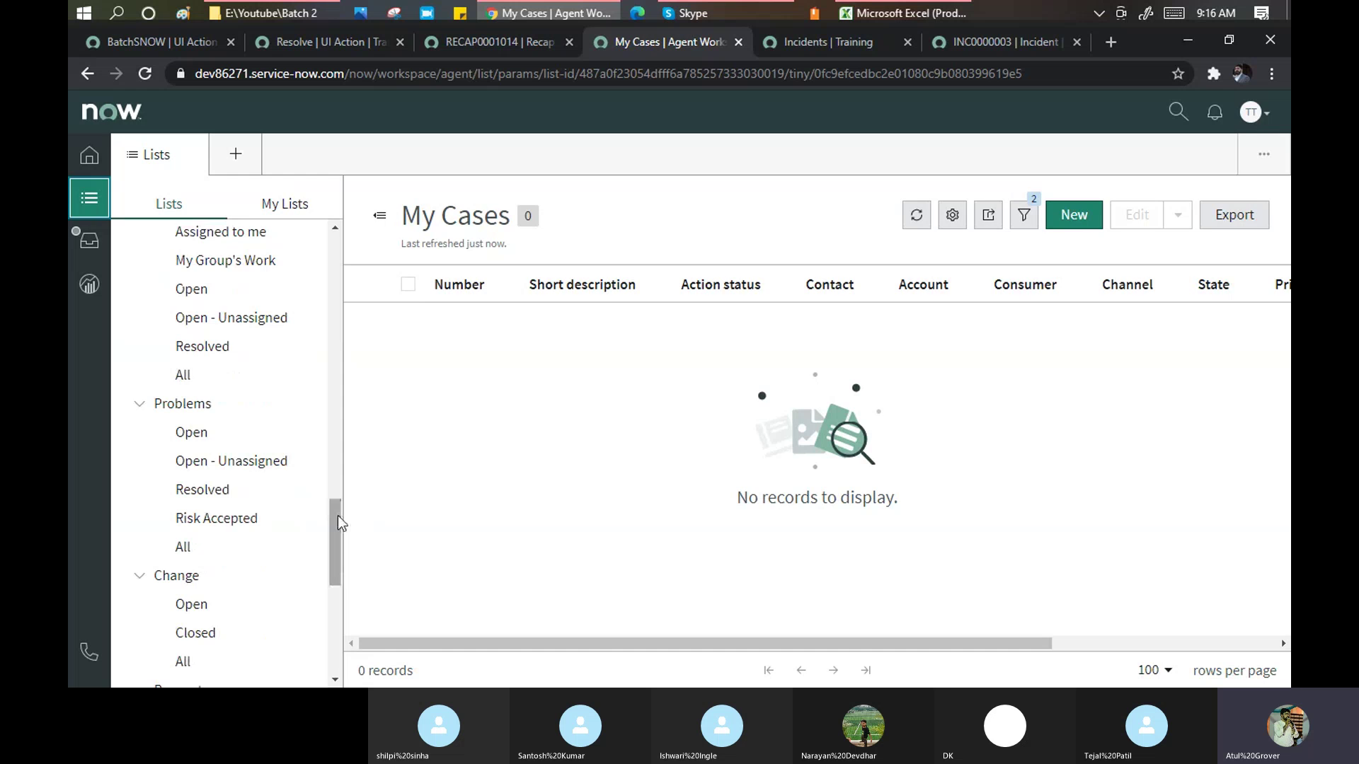
Return to the BatchSNOW UI action and highlight the ServiceNow Training PROD instance name in the banner.
click(170, 44)
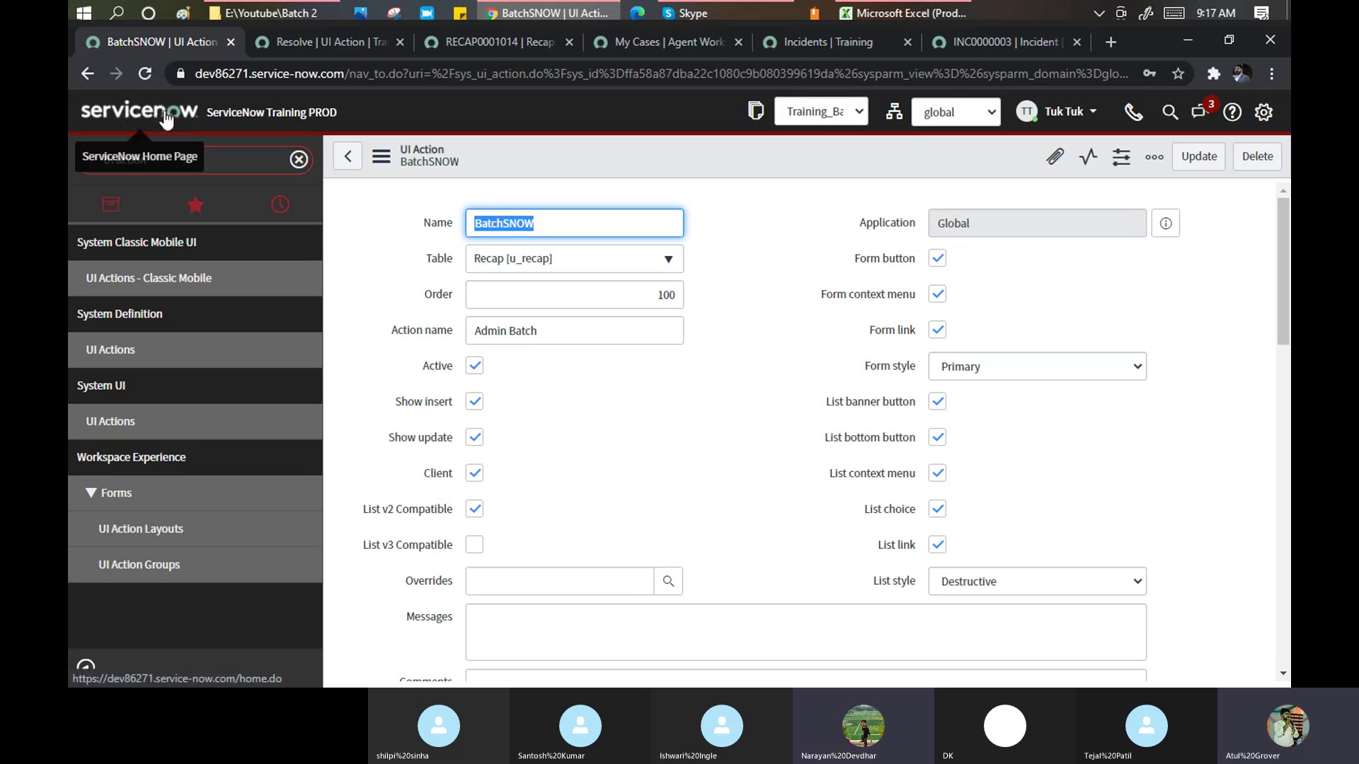
drag(338, 113, 206, 113)
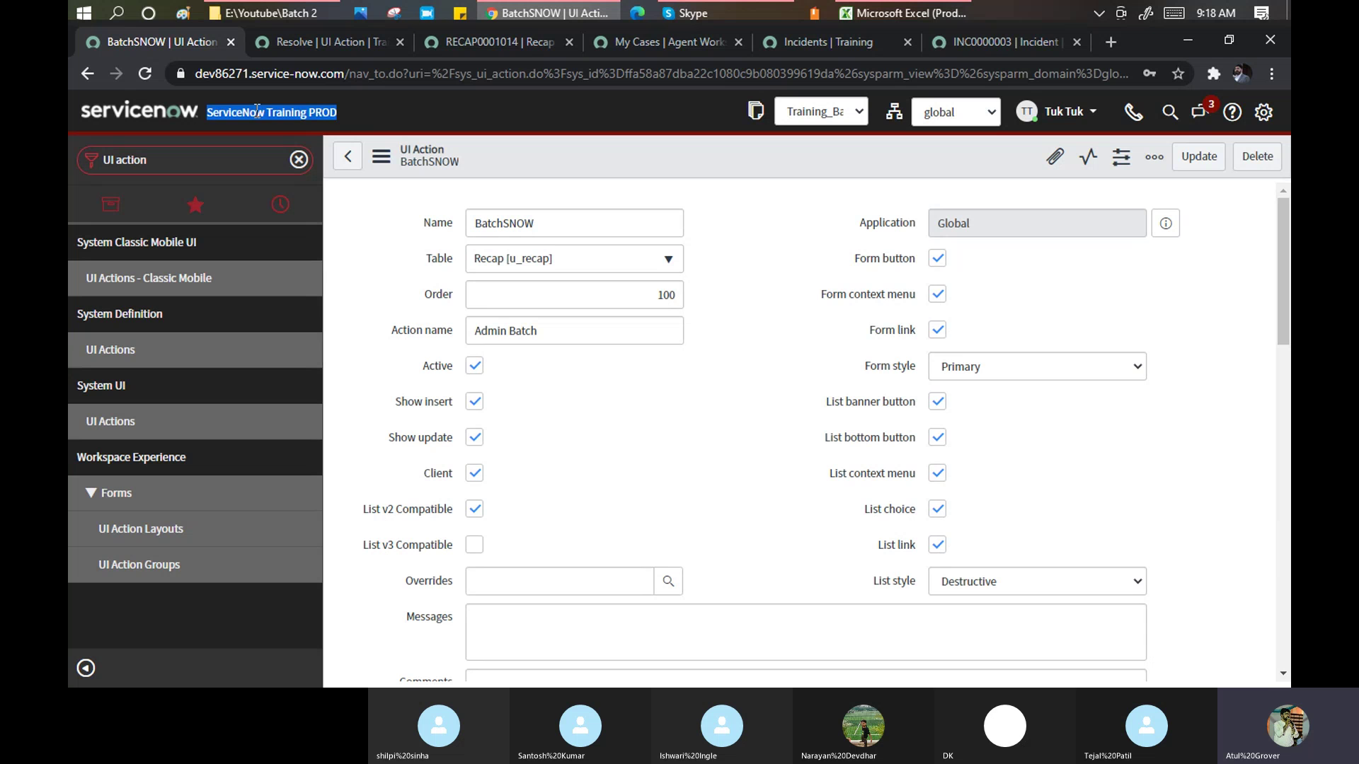
click(351, 109)
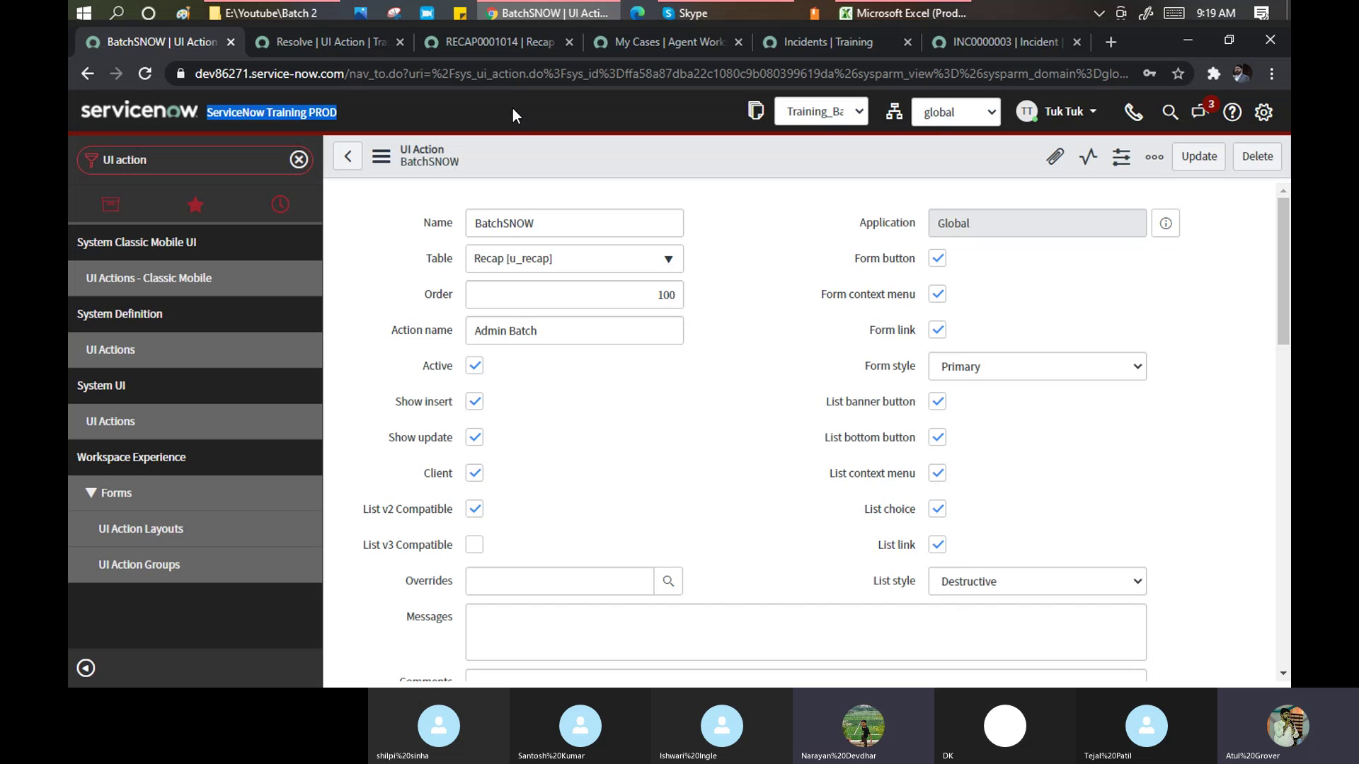
click(354, 109)
drag(363, 109, 203, 113)
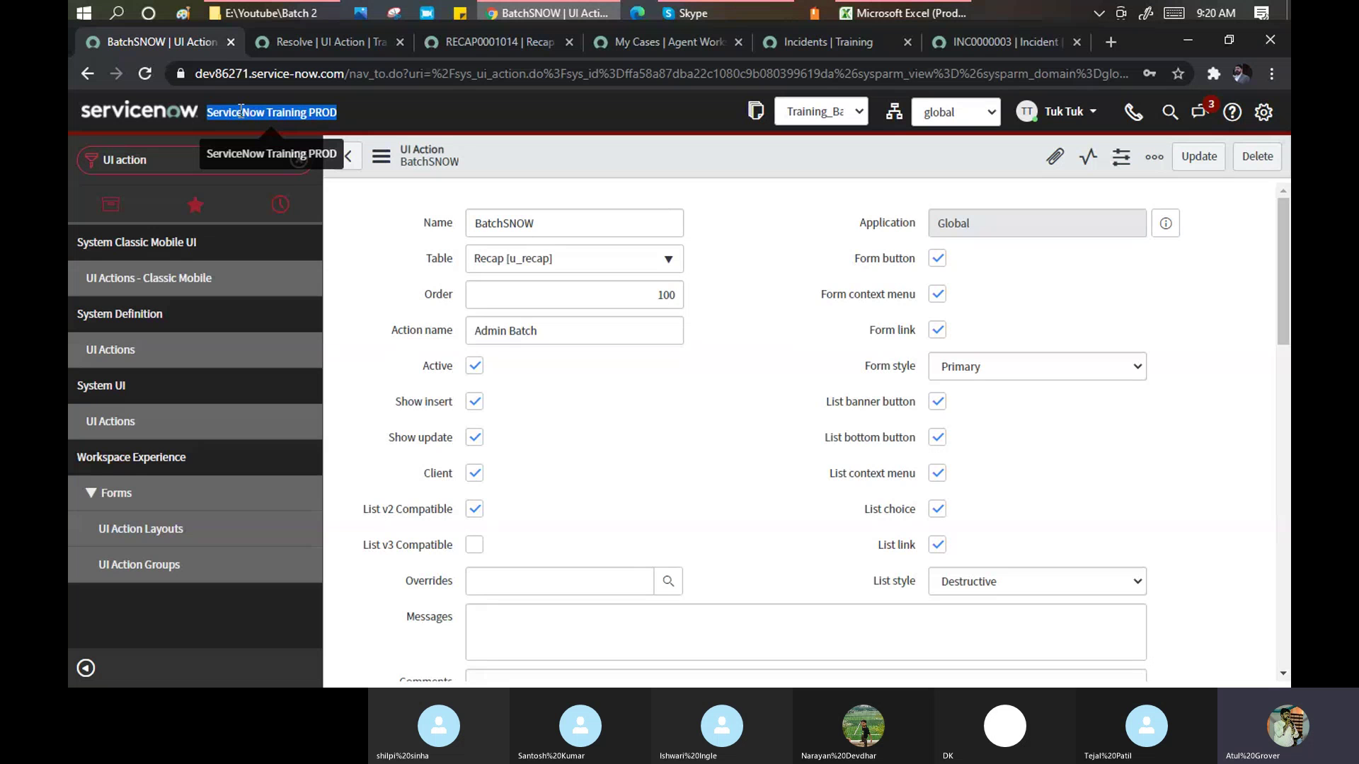
Remove the filter conditions from the incident list to show all incidents, and open INC0000001.
click(797, 40)
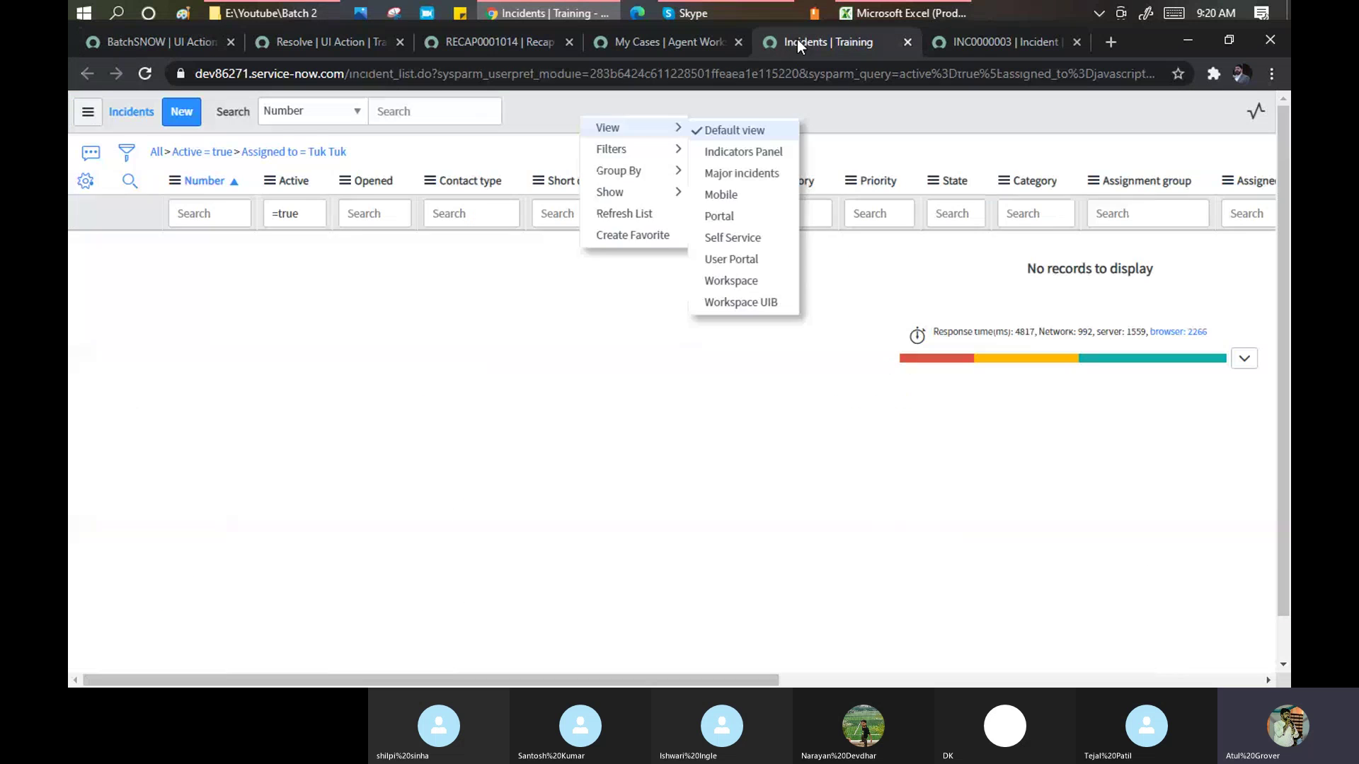
click(500, 303)
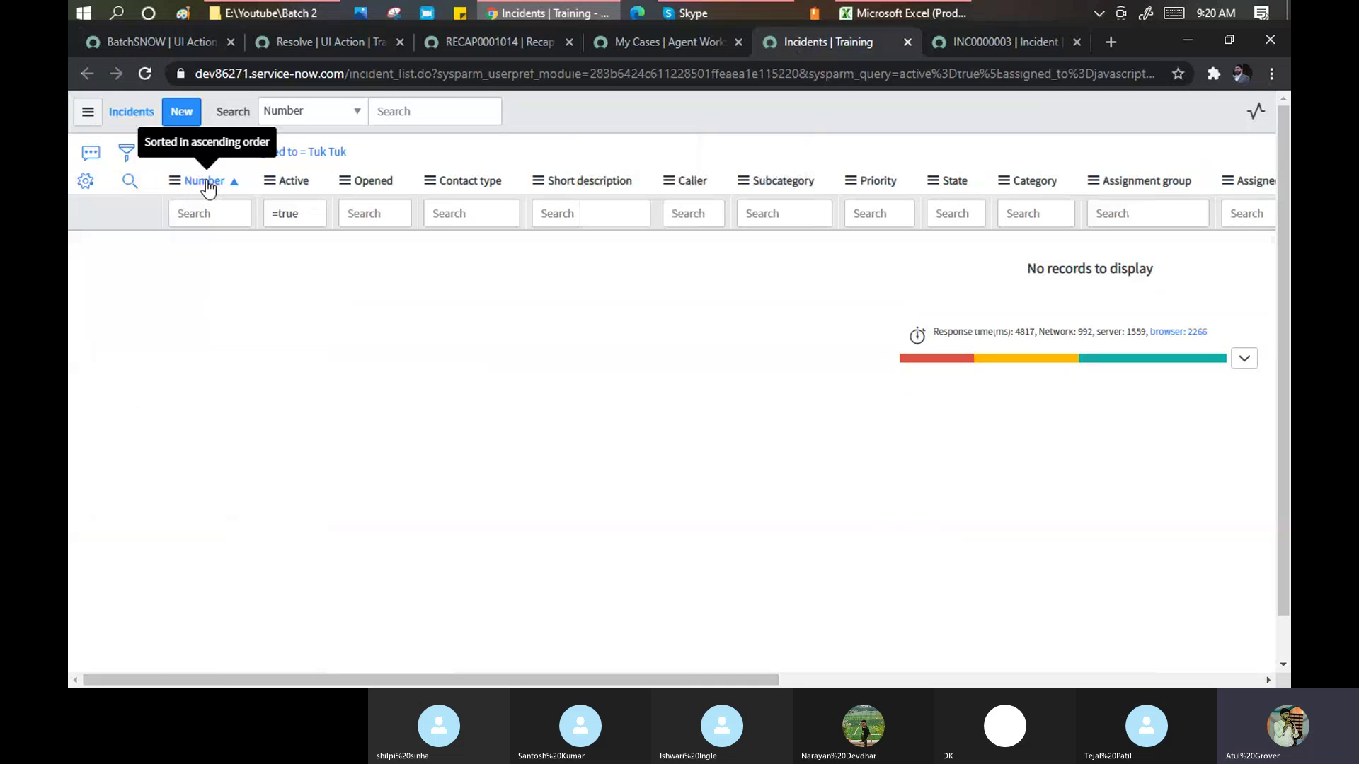
click(156, 152)
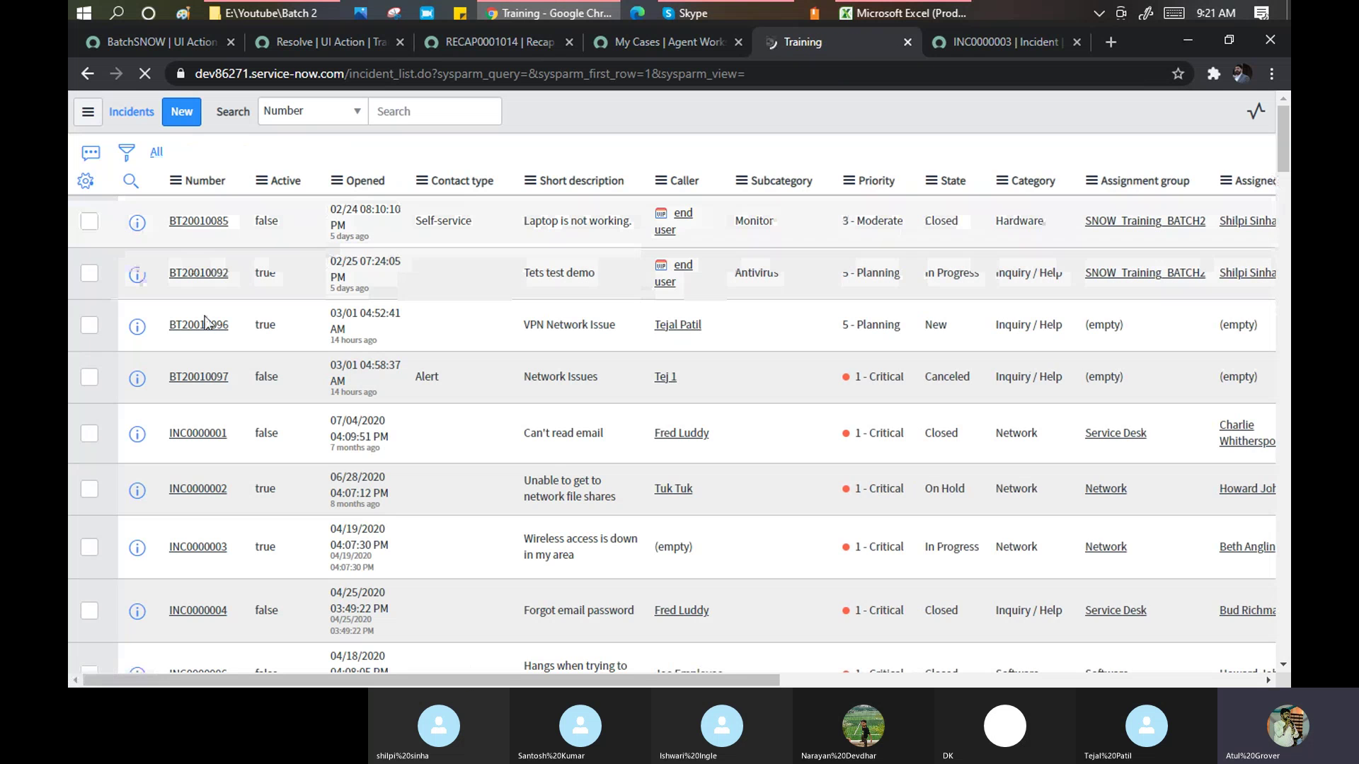
click(205, 434)
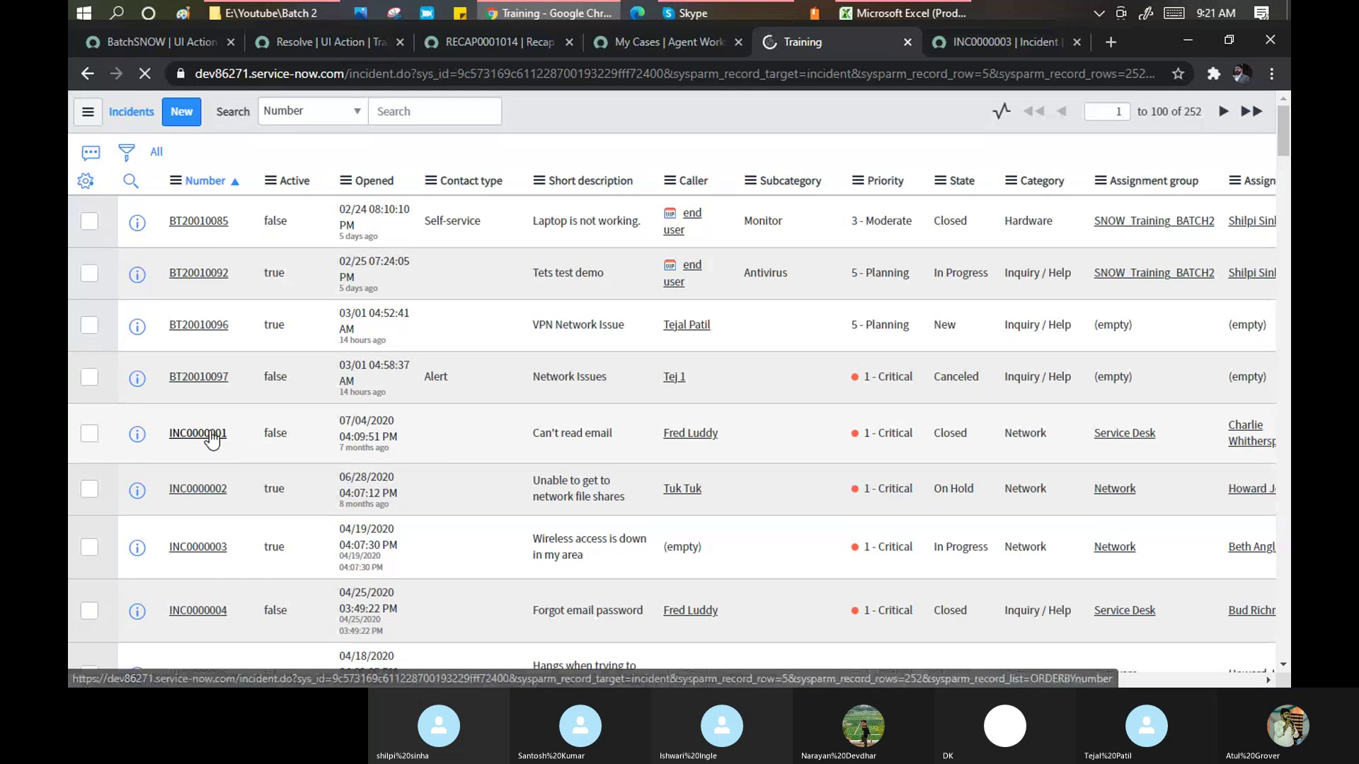
Review the additional actions available on INC0000001 and use Copy Incident to start a new incident record.
click(127, 113)
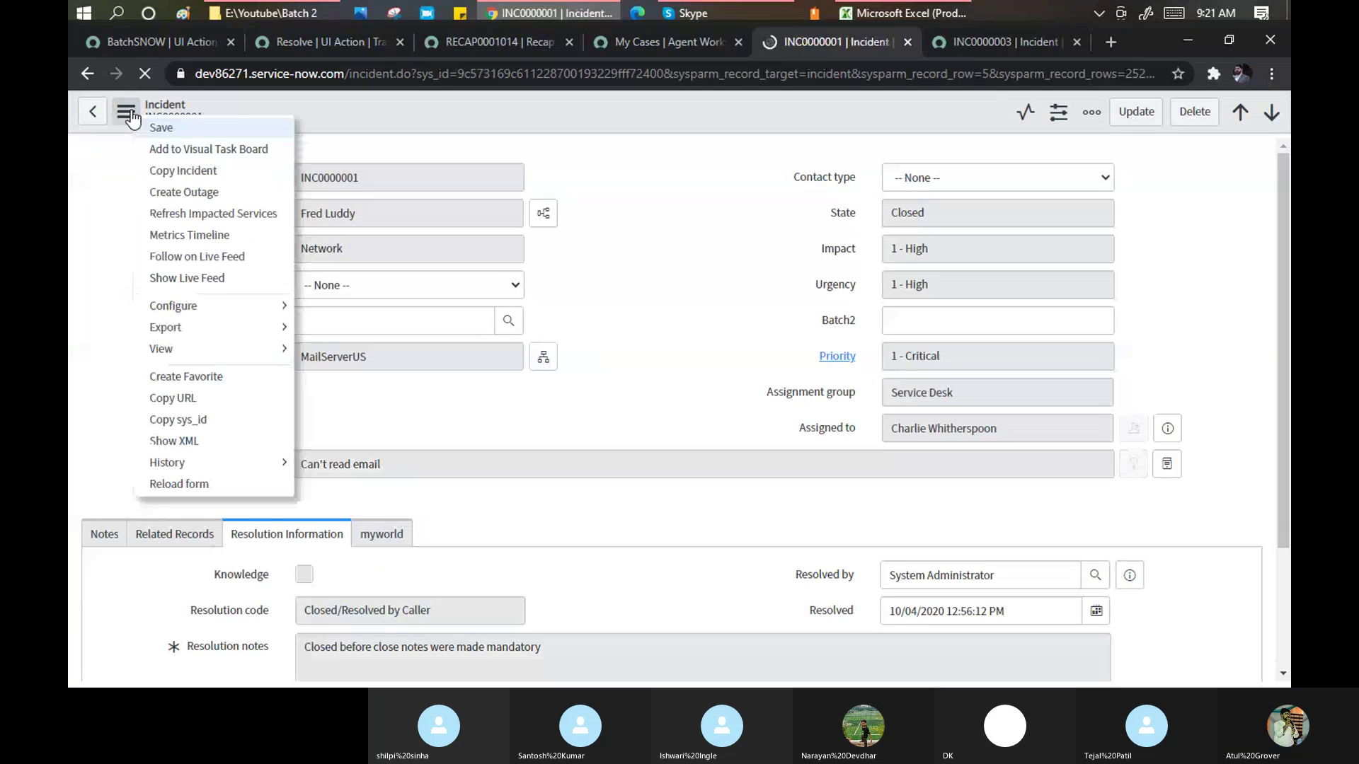
click(606, 202)
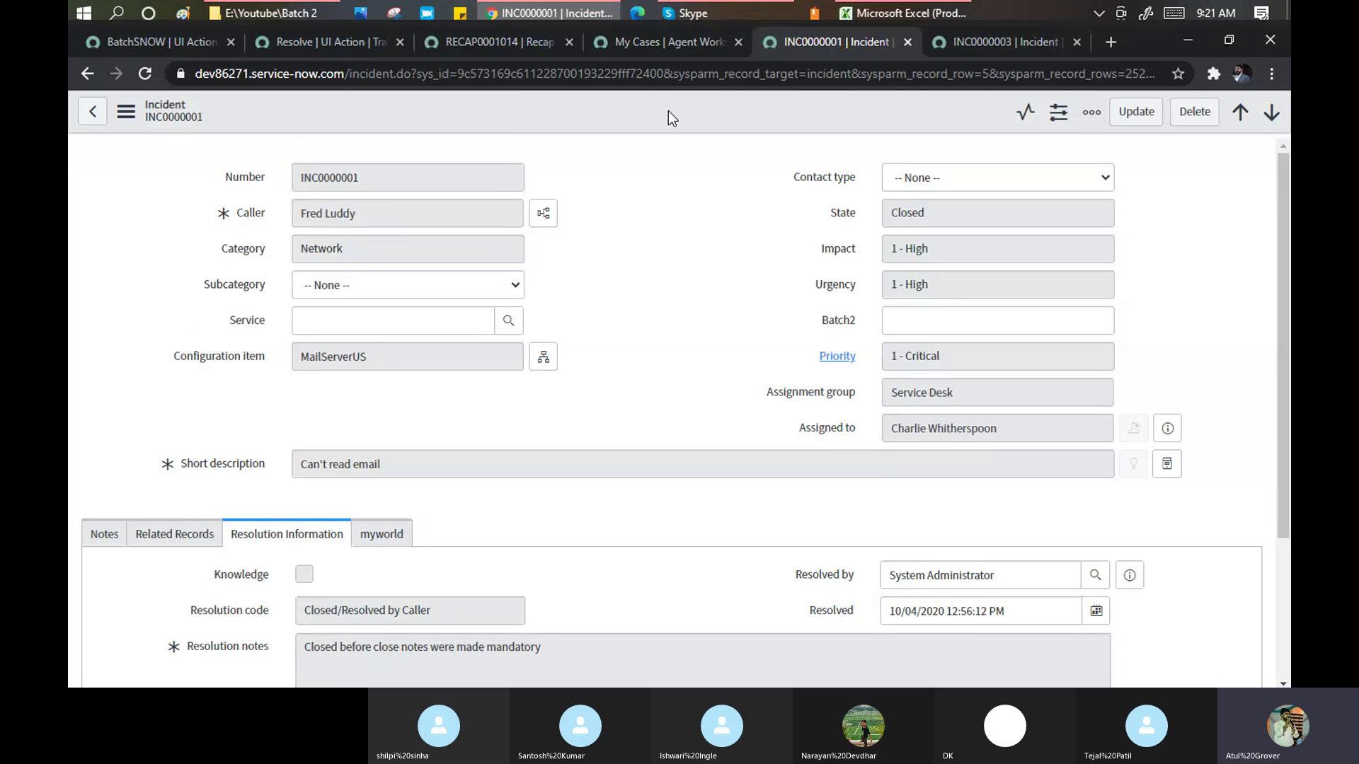
click(126, 112)
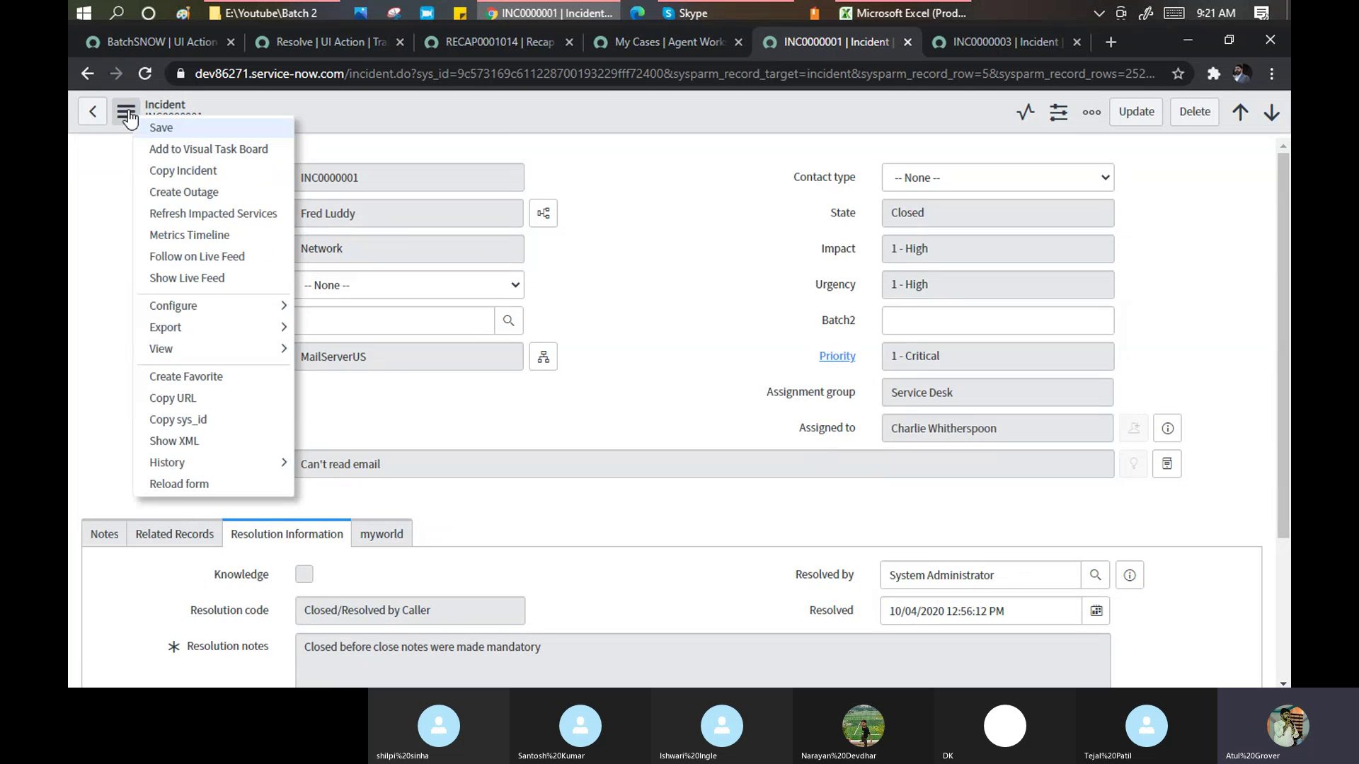
key(Escape)
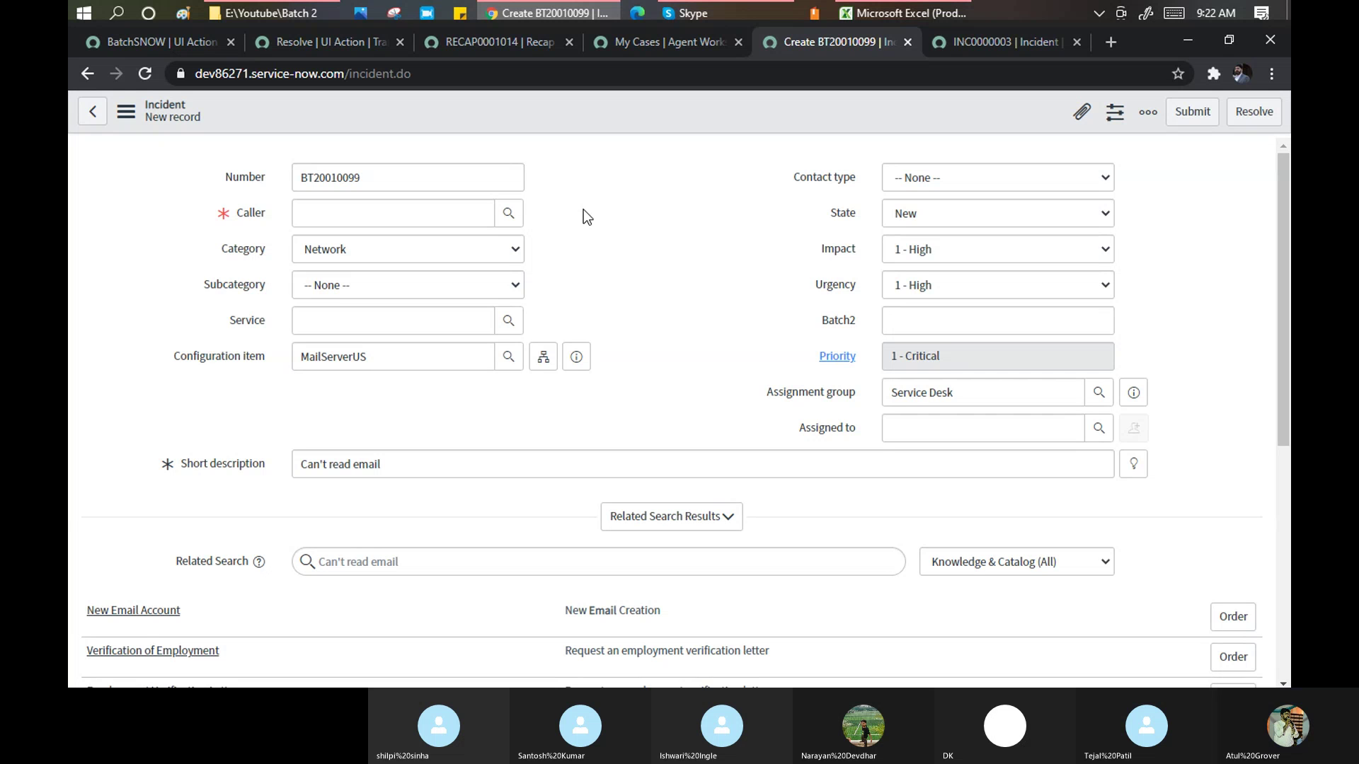
Return to the BatchSNOW UI action, filter the navigator for "system pr" and open the Basic Configuration system properties.
click(159, 40)
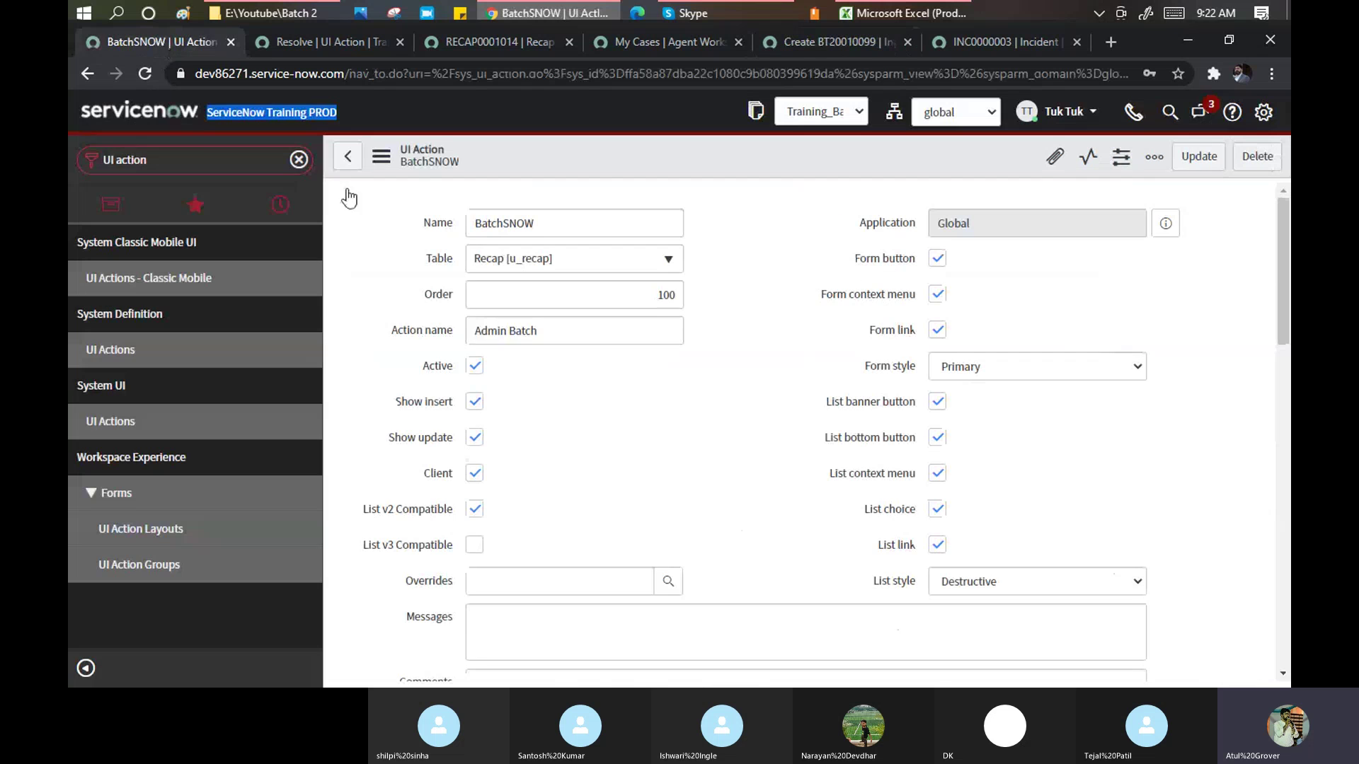
text(syst)
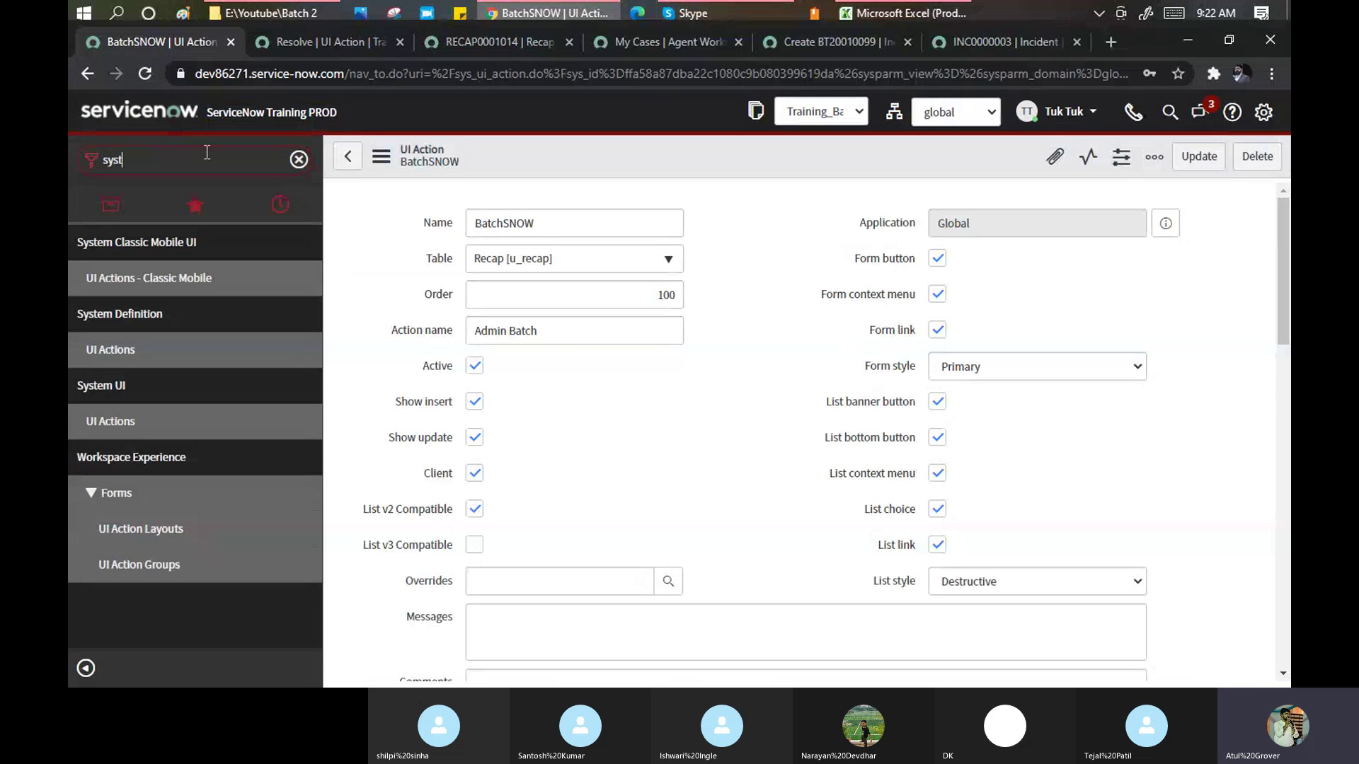
text(em)
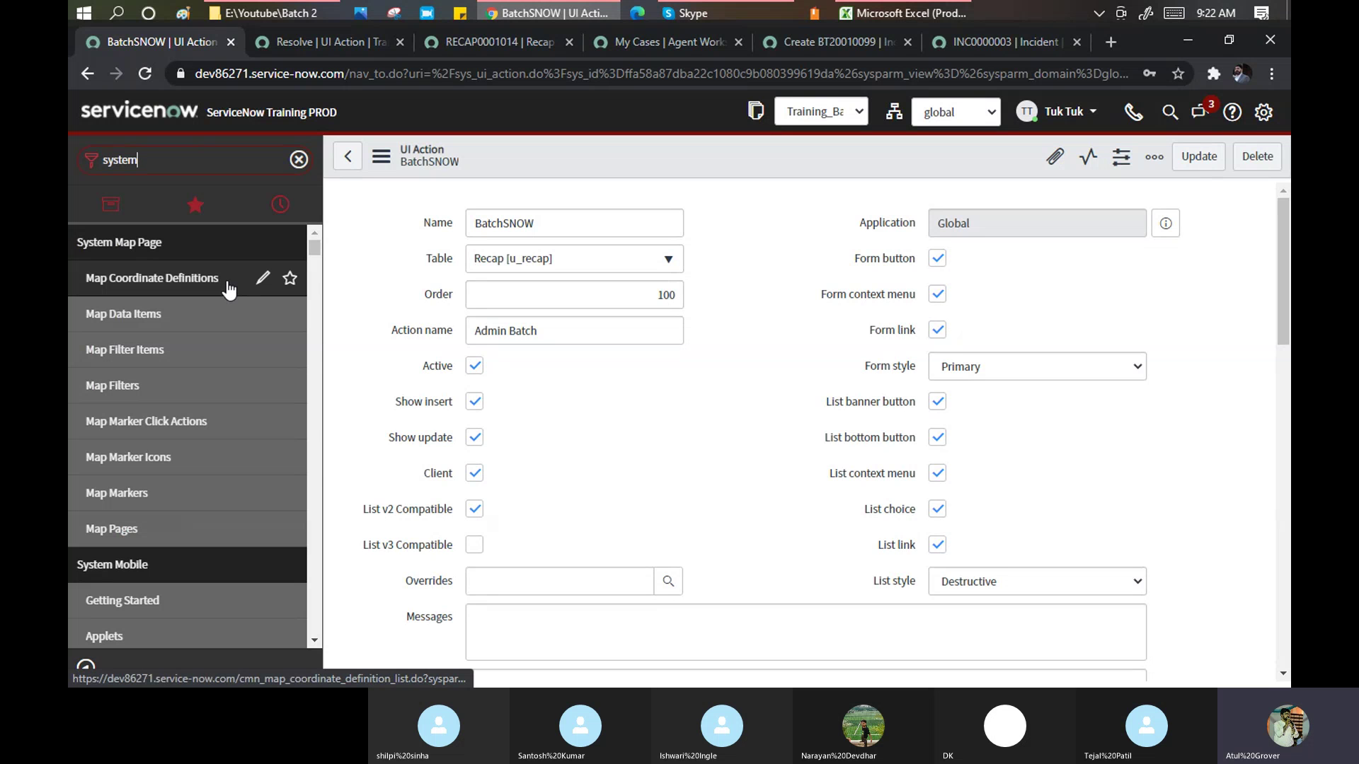
text(pr)
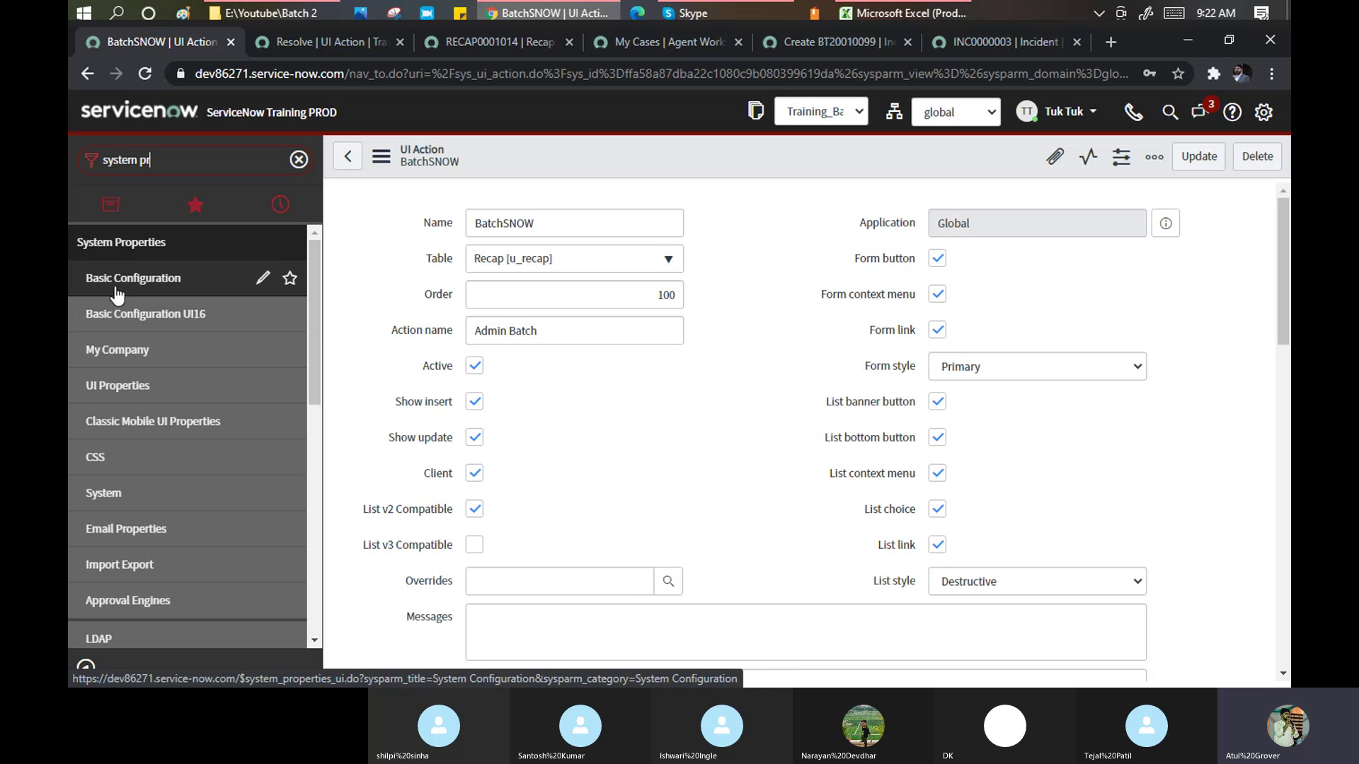
scroll(136, 340, down, 3)
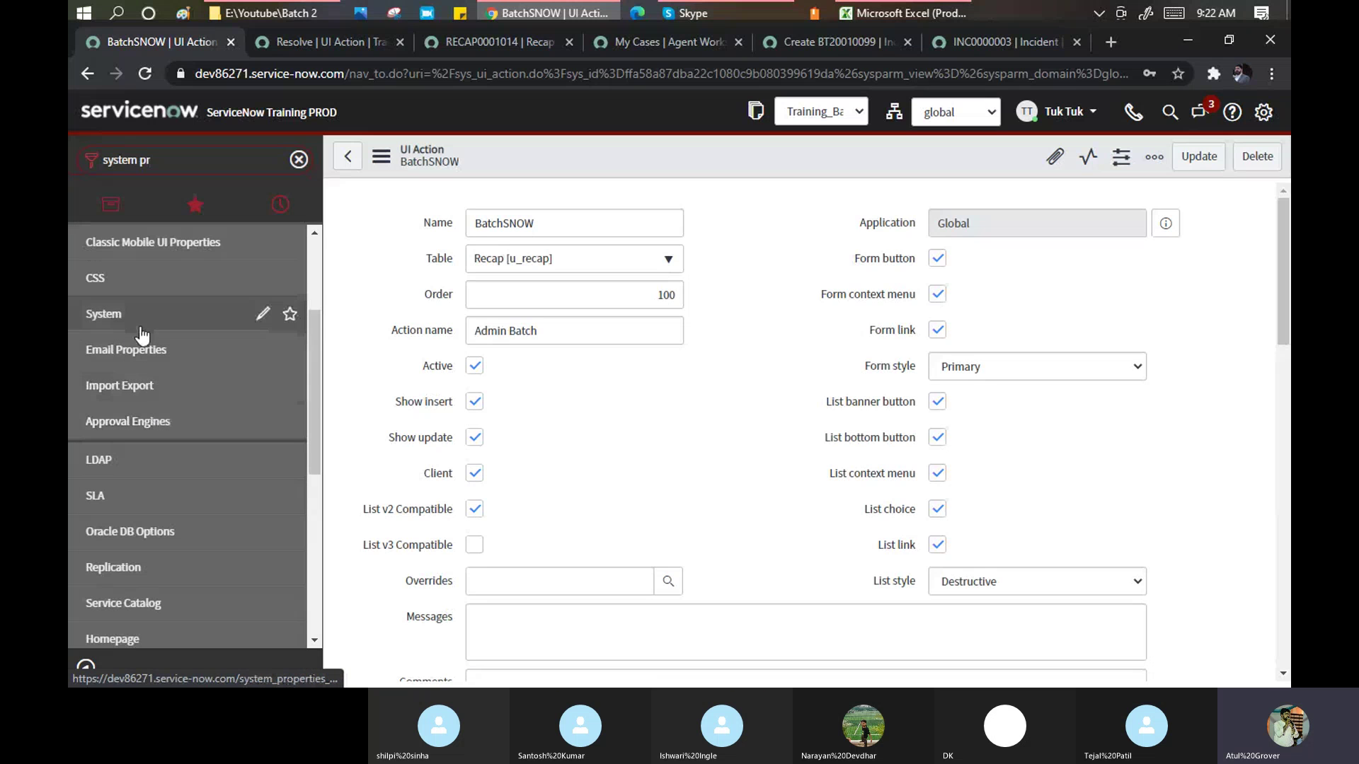
scroll(154, 293, up, 2)
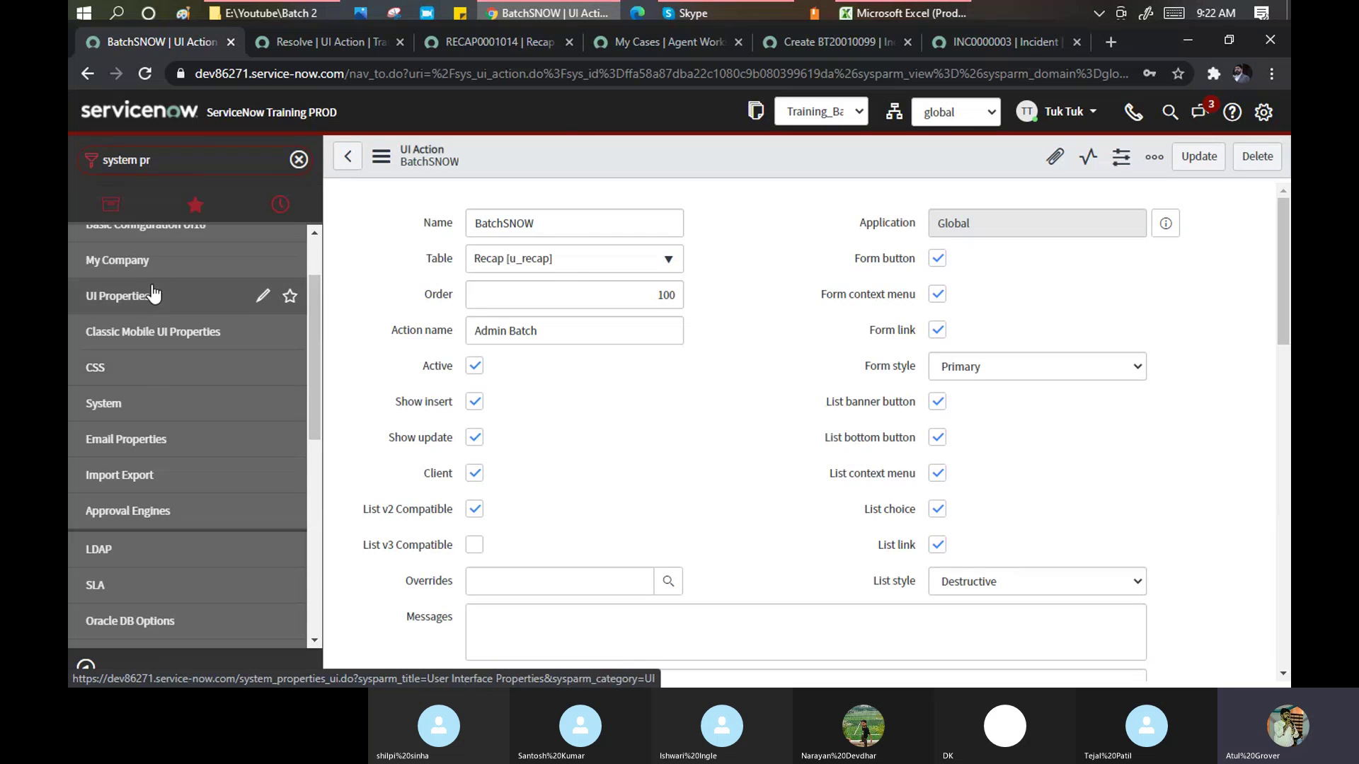
scroll(157, 301, up, 3)
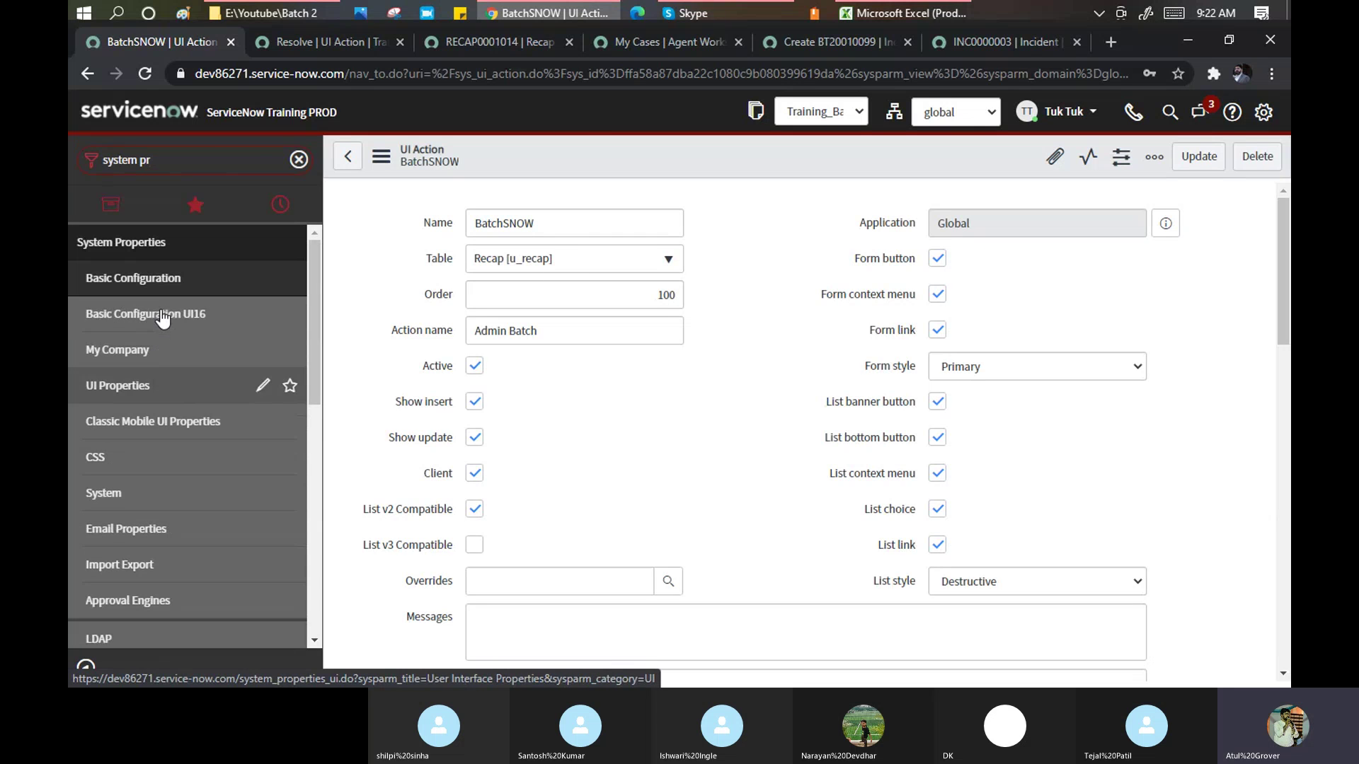
click(132, 280)
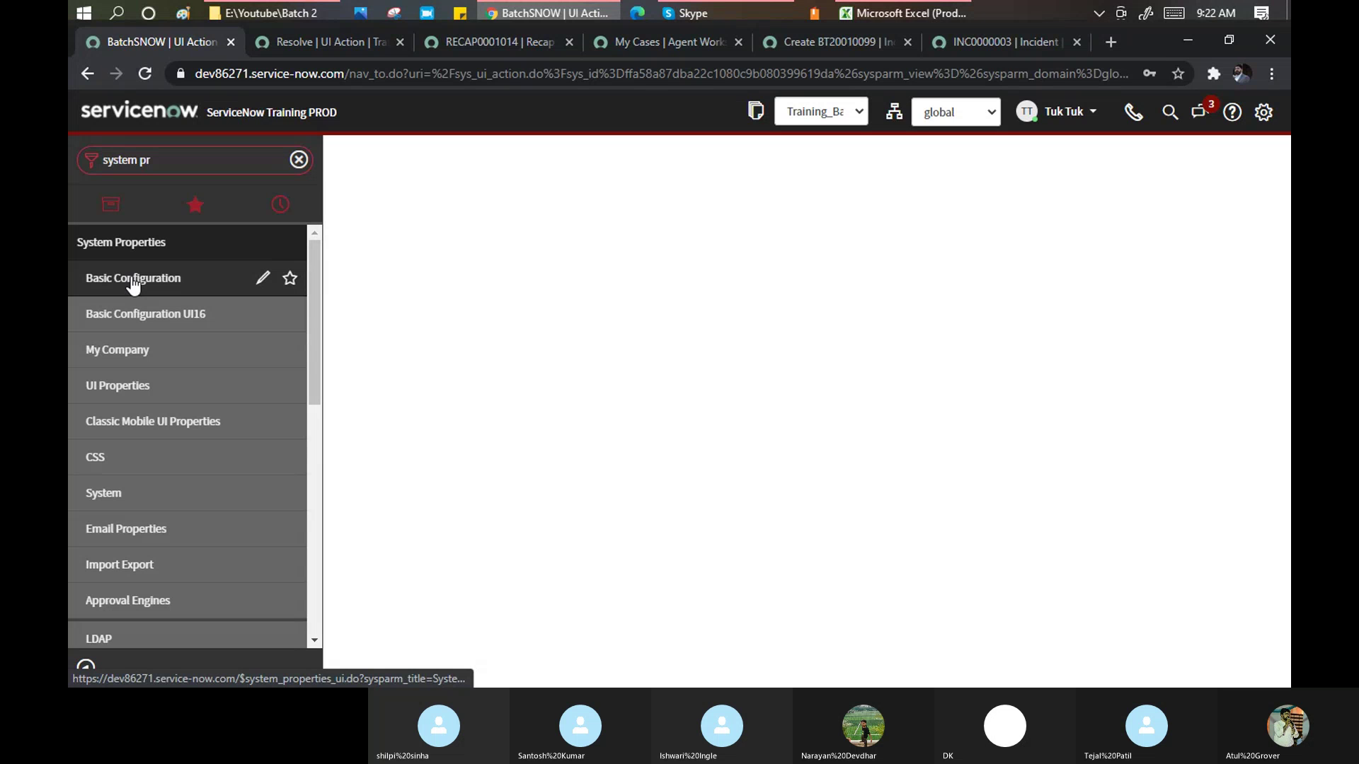
click(174, 313)
Highlight the banner description in System Configuration and set the page header caption to "ServiceNow Training Batch 2".
drag(379, 188, 510, 200)
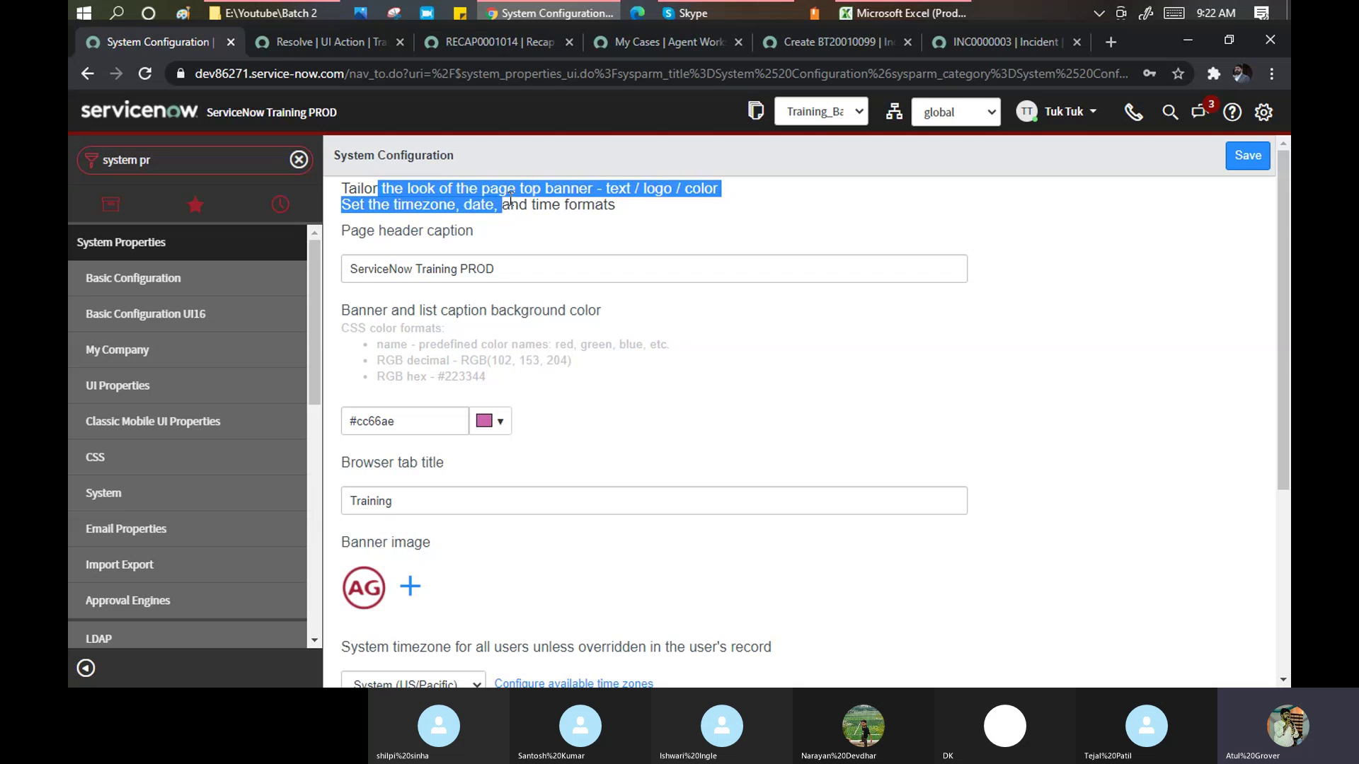
drag(510, 200, 594, 188)
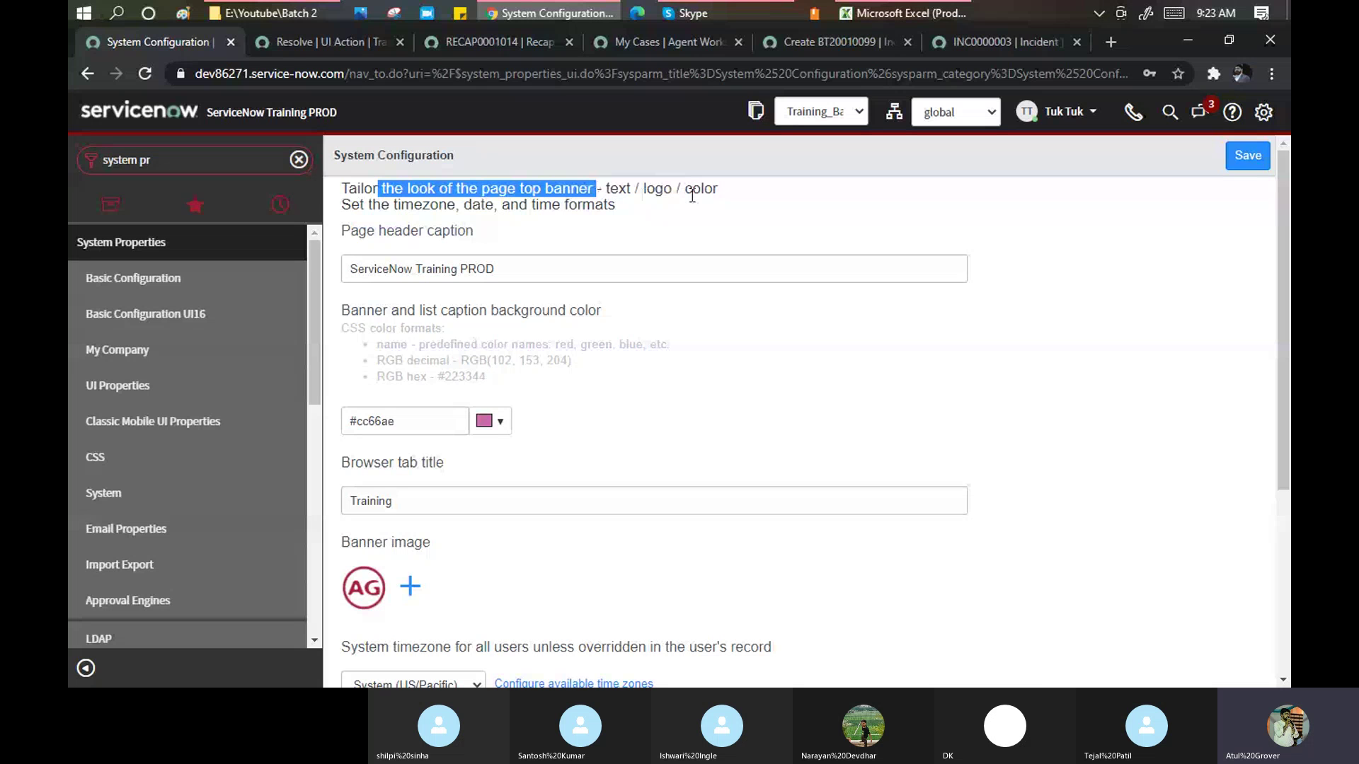
click(557, 271)
key(BackSpace)
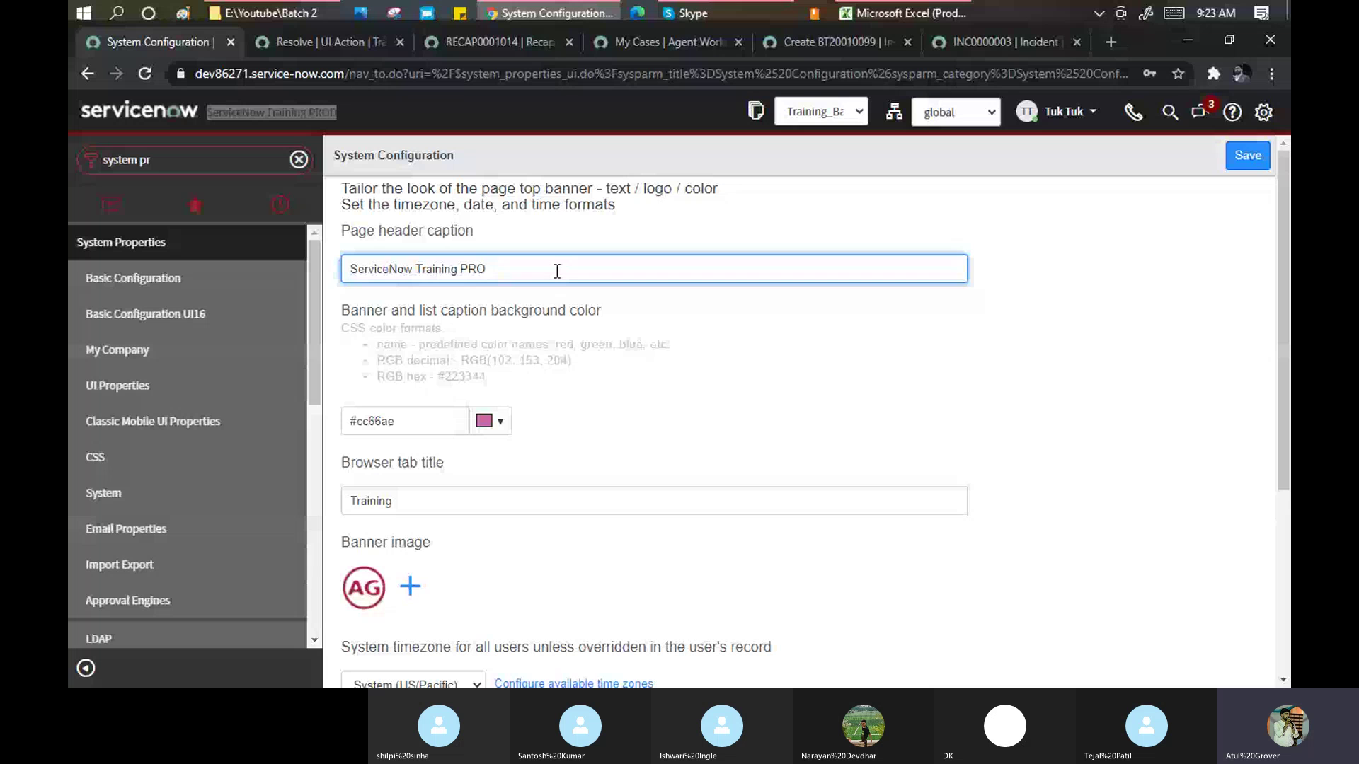
key(BackSpace)
key(BackSpace)
key(BackSpace)
text(Batch 2)
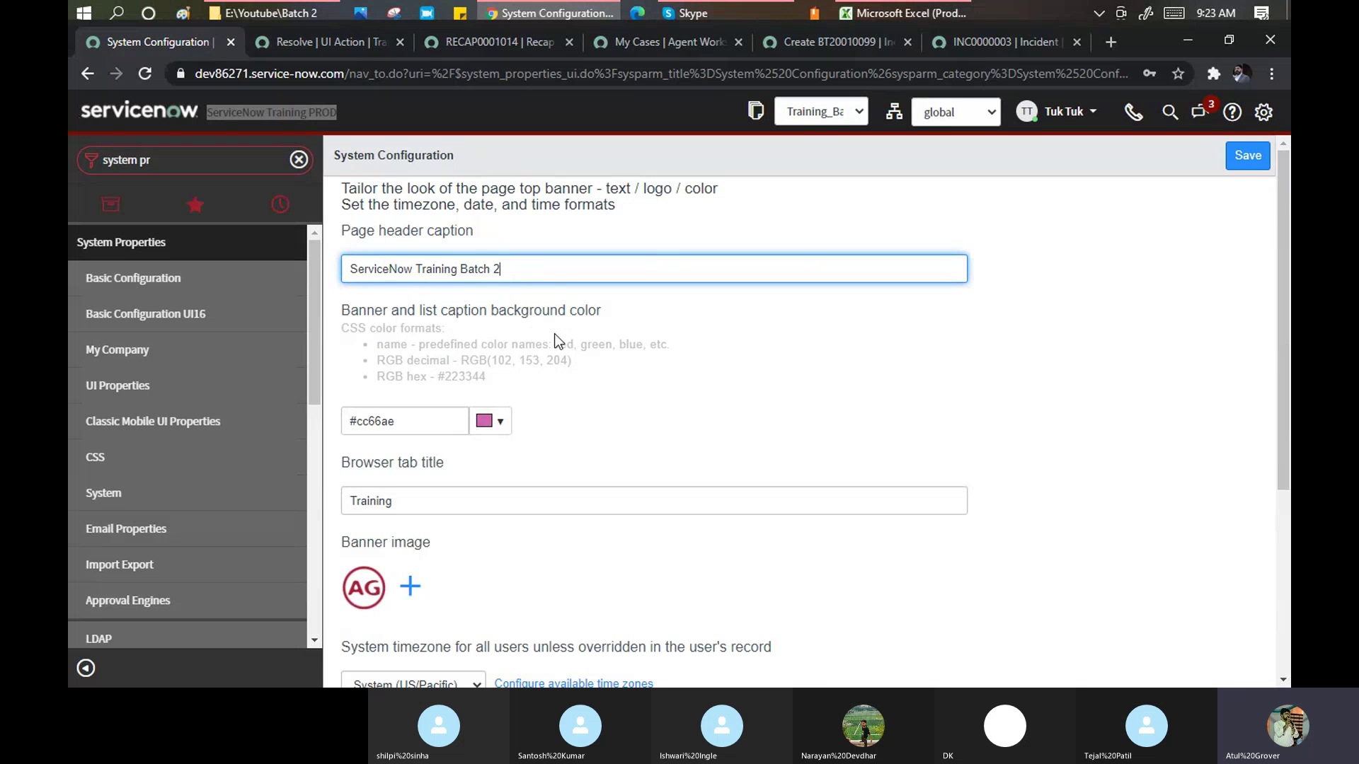
Set the browser tab title to "Batch 2".
scroll(554, 340, down, 1)
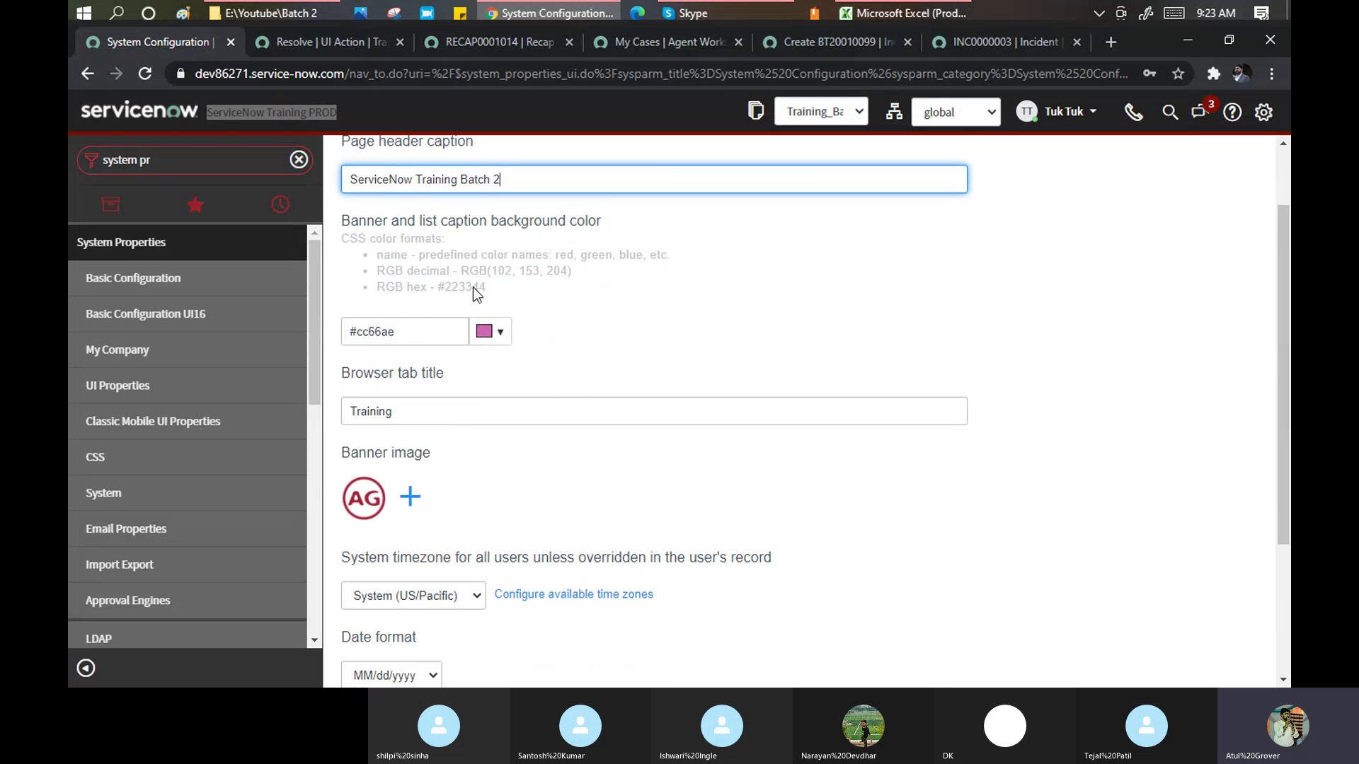
drag(345, 373, 444, 372)
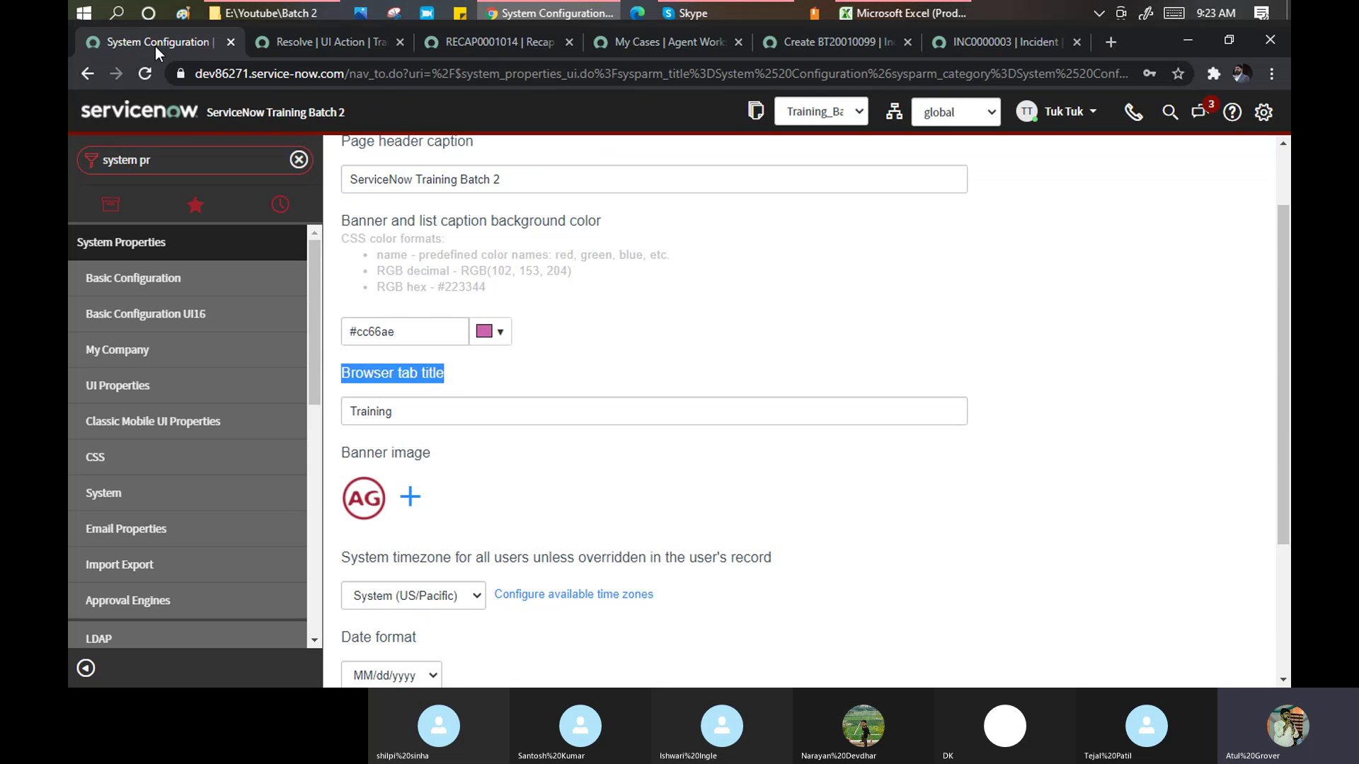
click(429, 412)
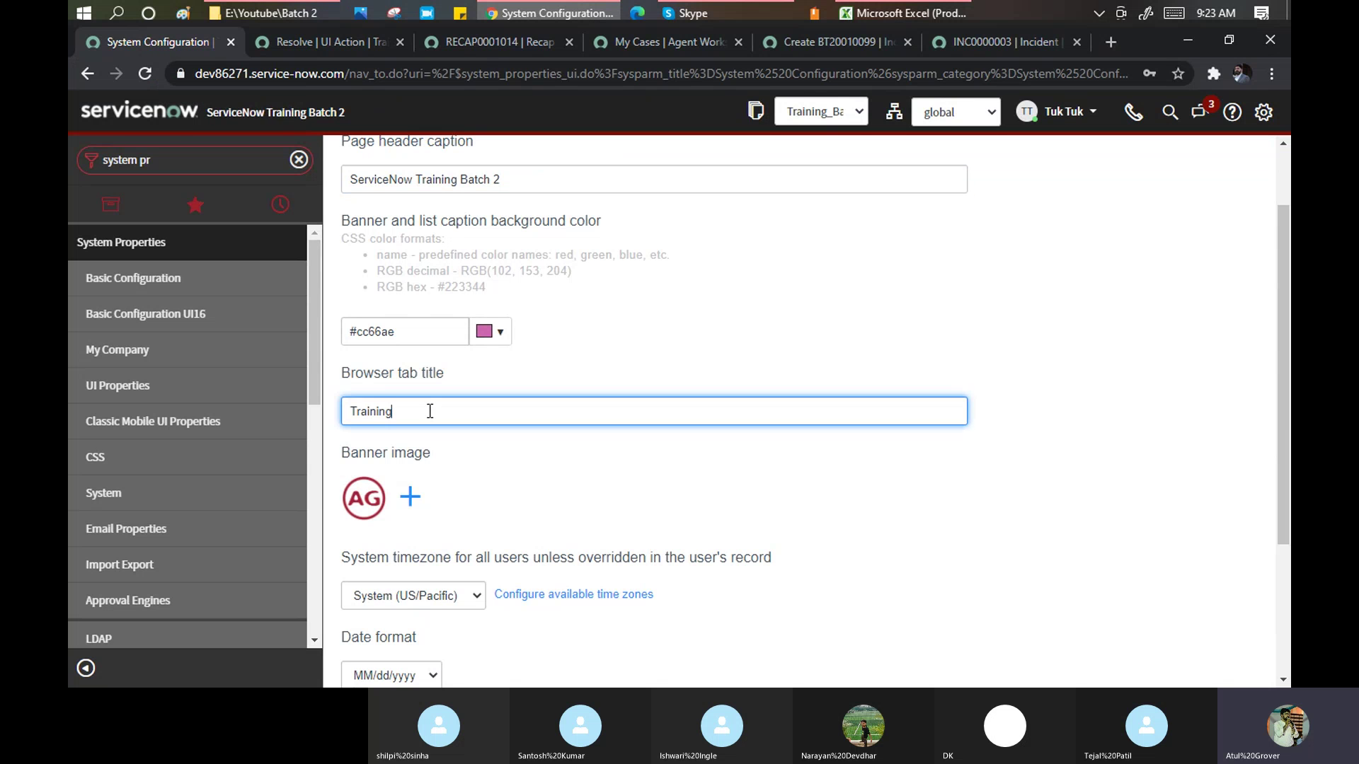
key(ctrl+a)
text(Batch 2)
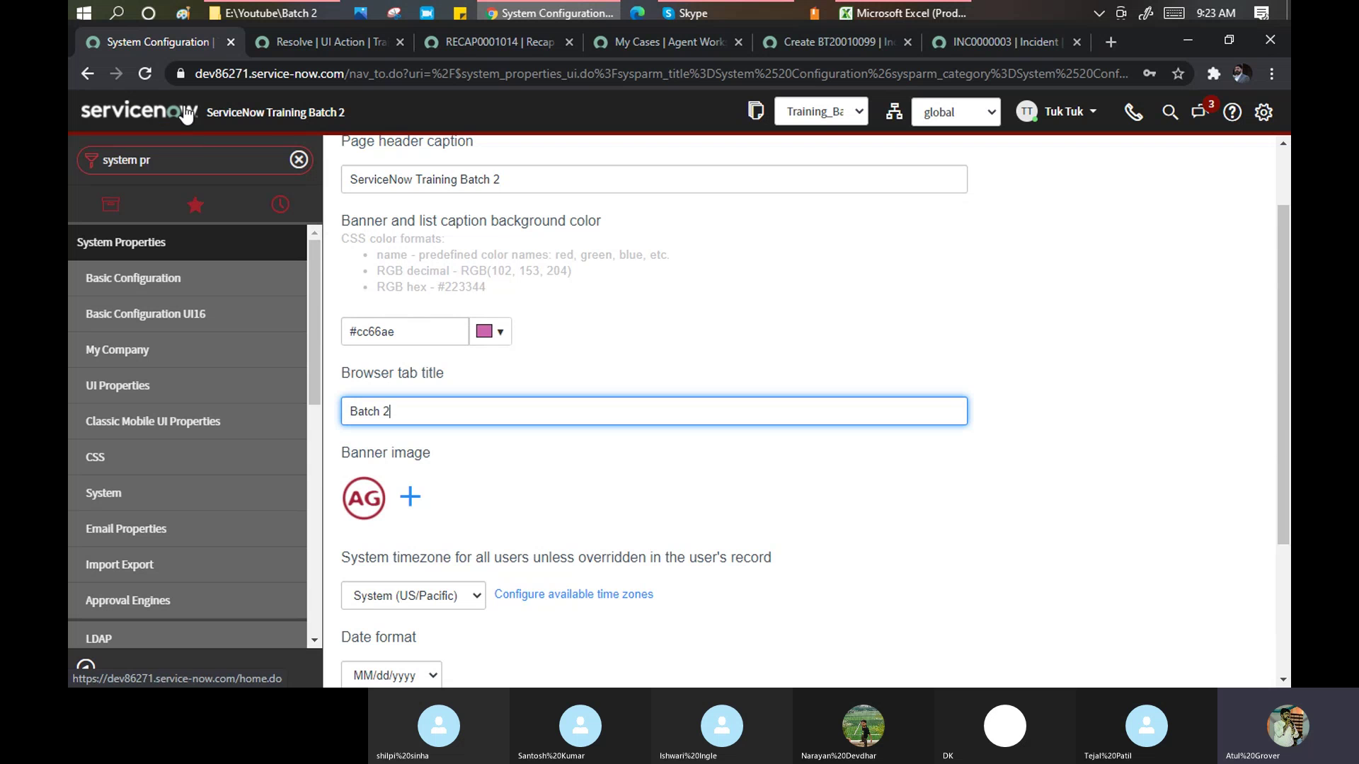
Set the time format to HH.mm.ss (24 hour), save the system configuration, and highlight the caption in the banner.
scroll(507, 308, down, 3)
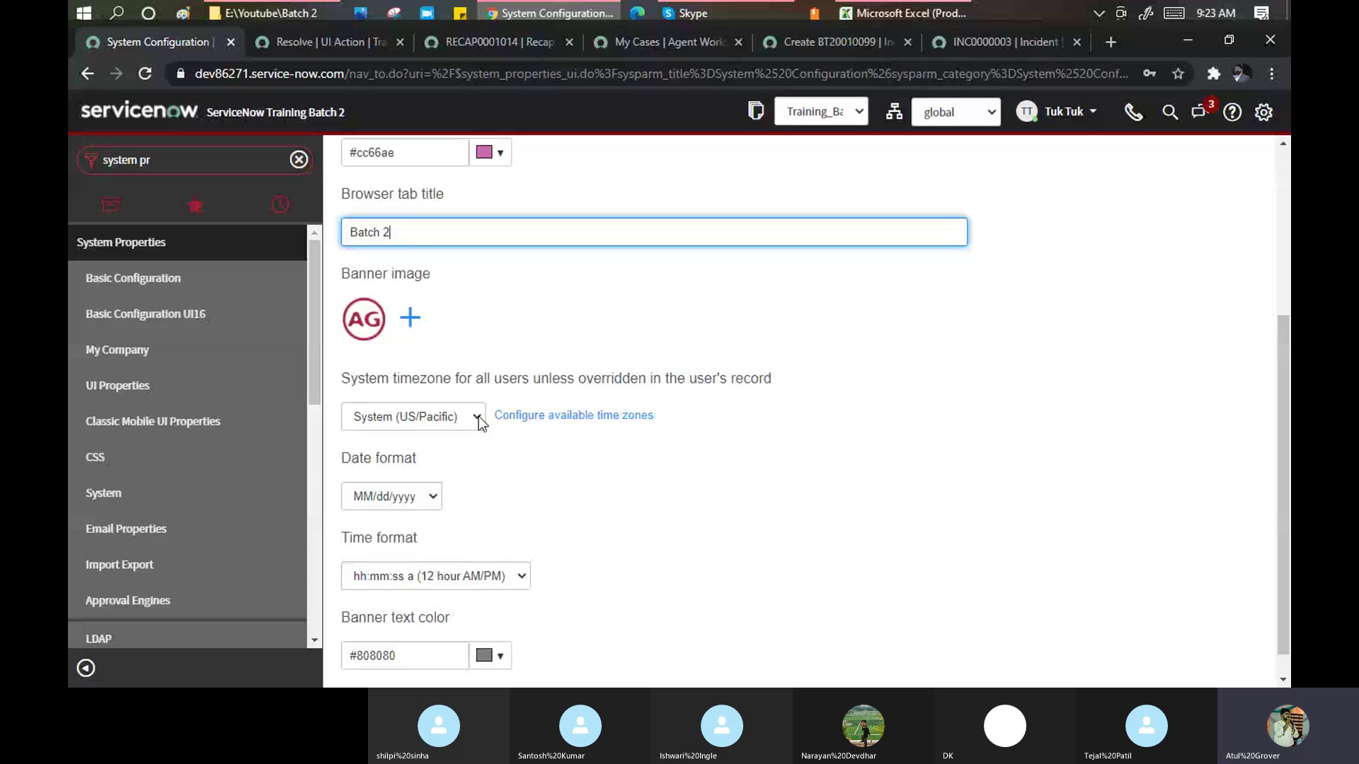
scroll(478, 421, down, 1)
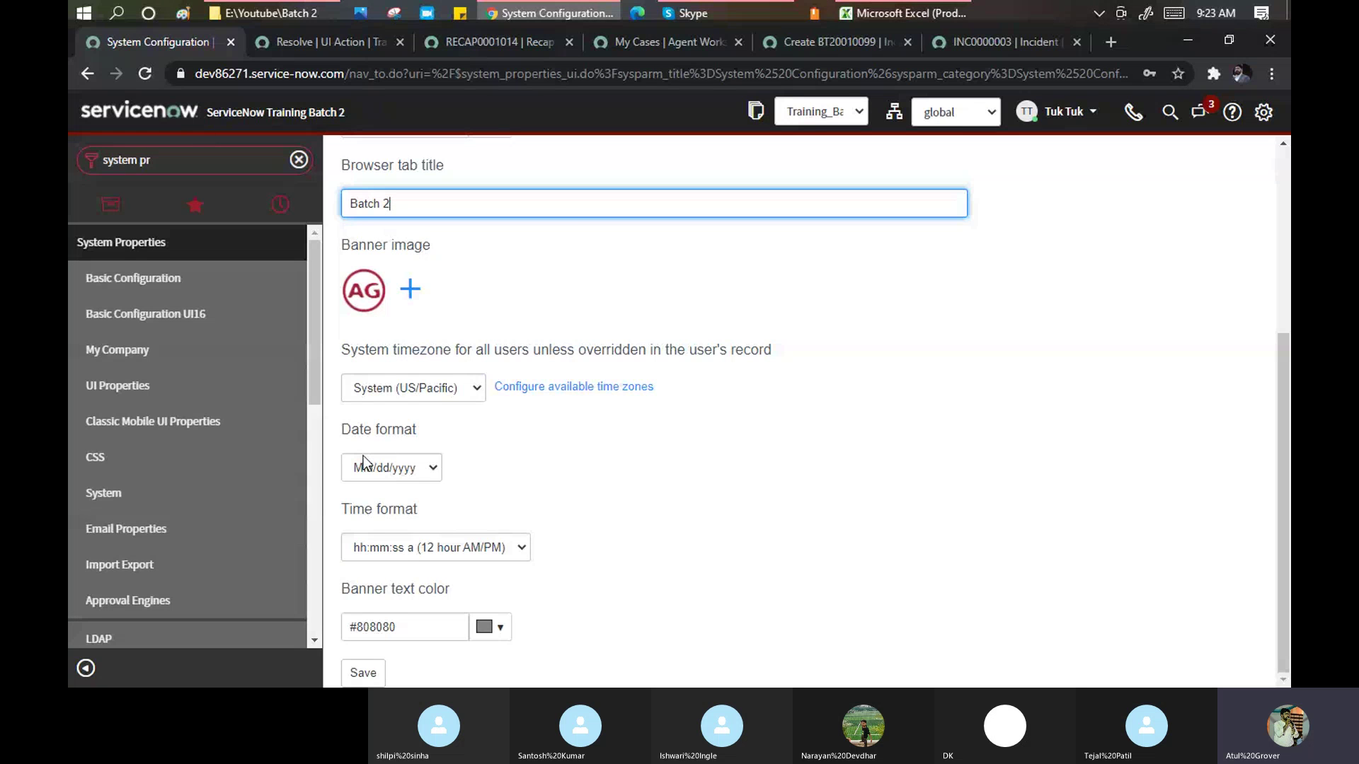
click(521, 547)
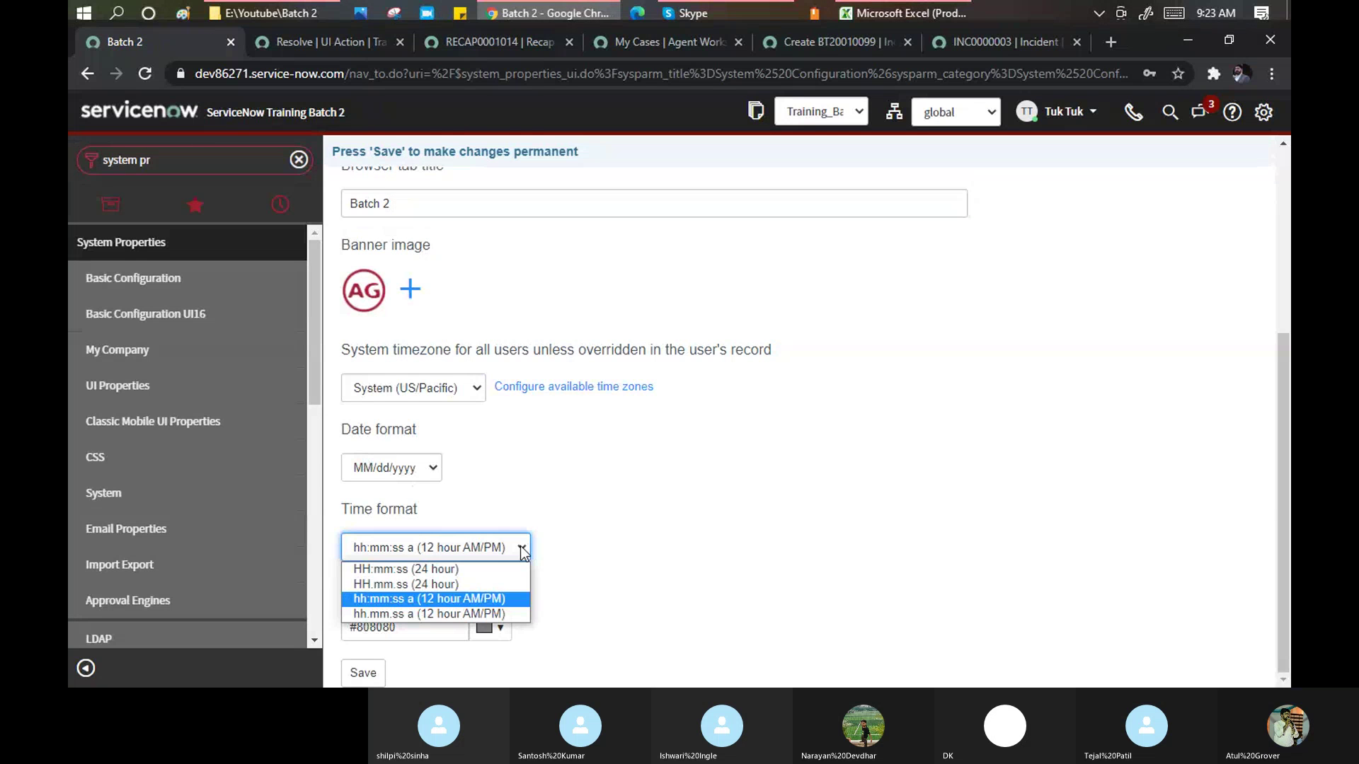
click(448, 583)
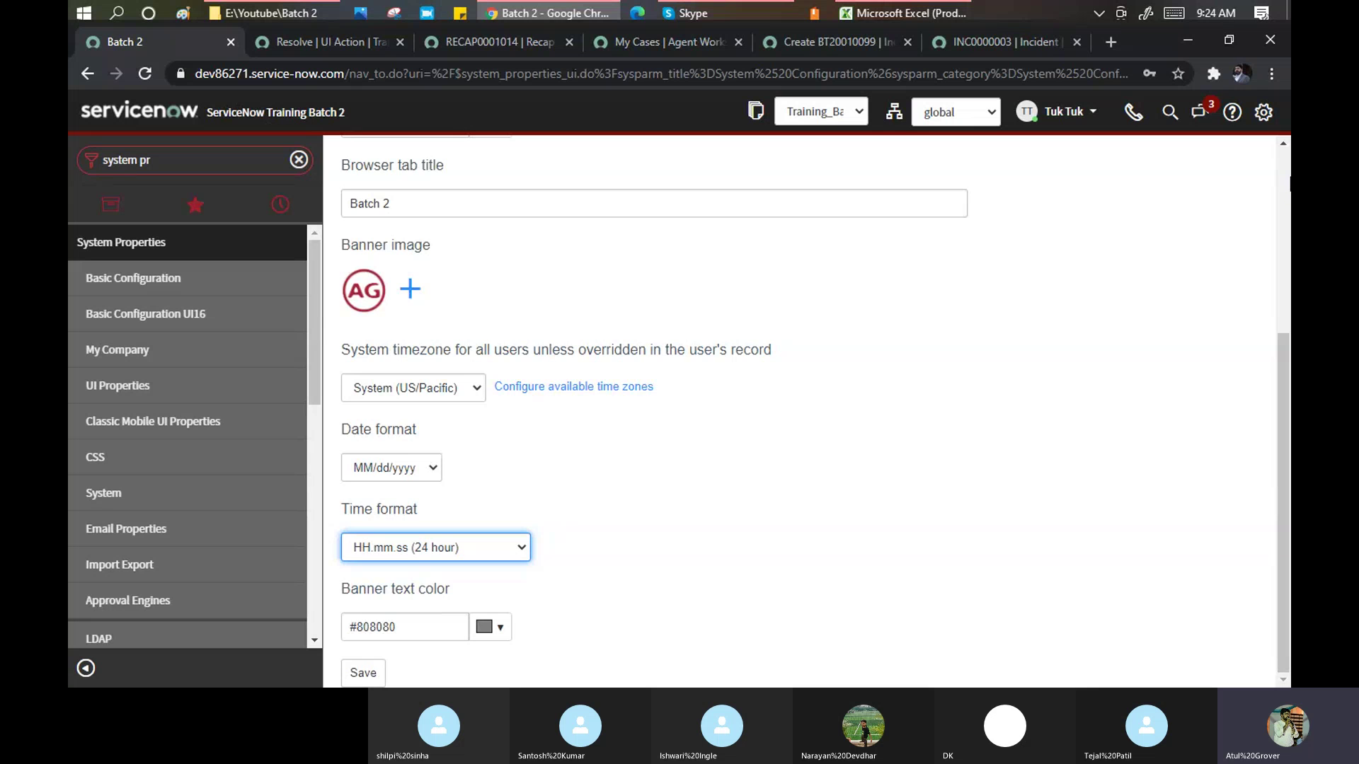
scroll(807, 410, up, 5)
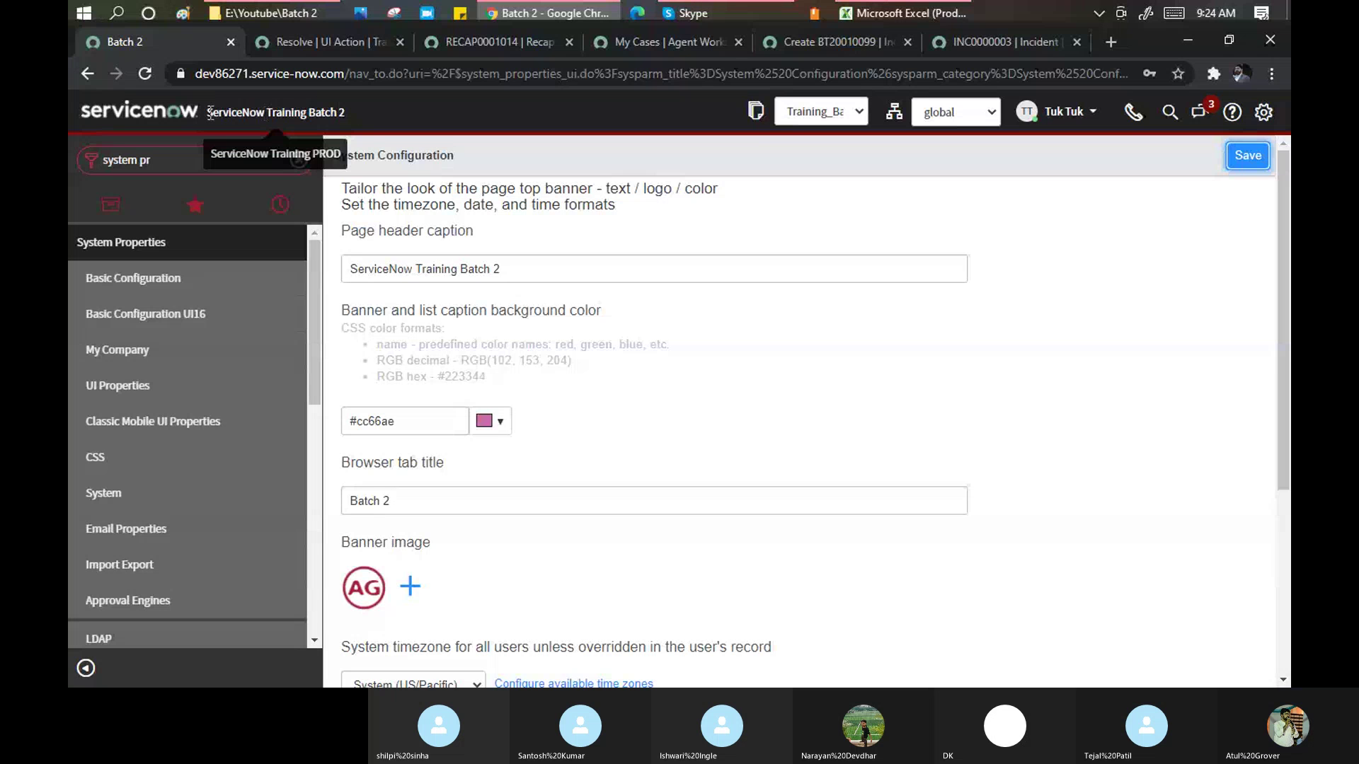
drag(210, 113, 363, 122)
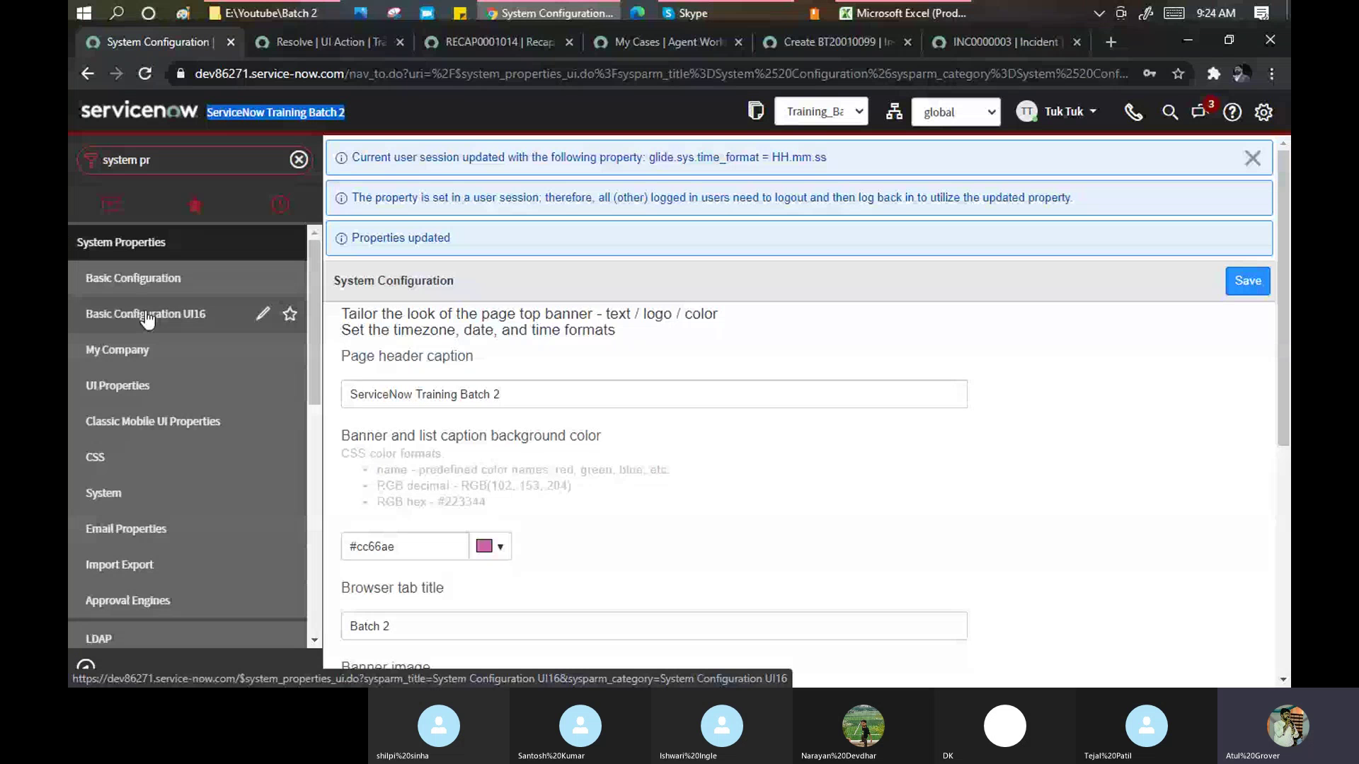
View the general system settings, close them, and open the Basic Configuration UI16 properties.
click(1262, 111)
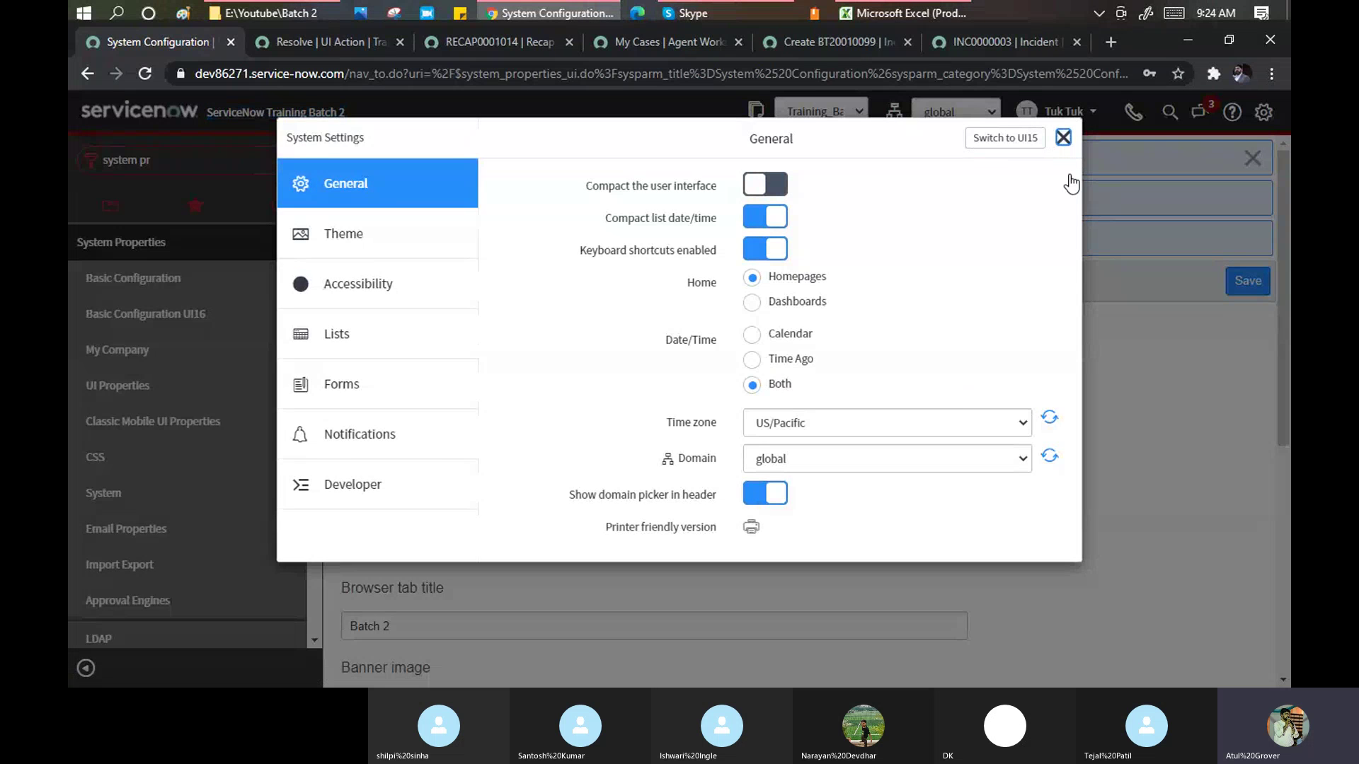
click(1063, 137)
click(134, 318)
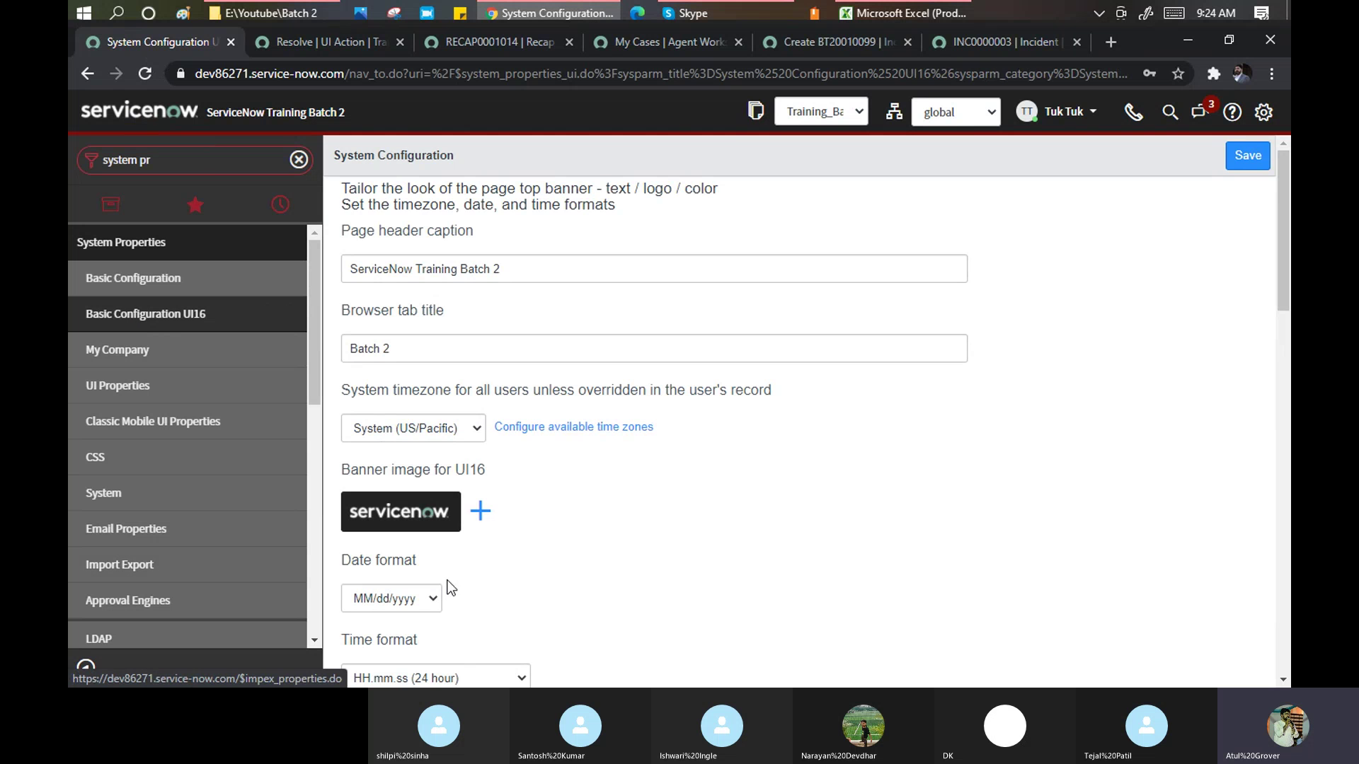
Upload the Ag image from the Pictures folder as the banner image for UI16.
click(480, 512)
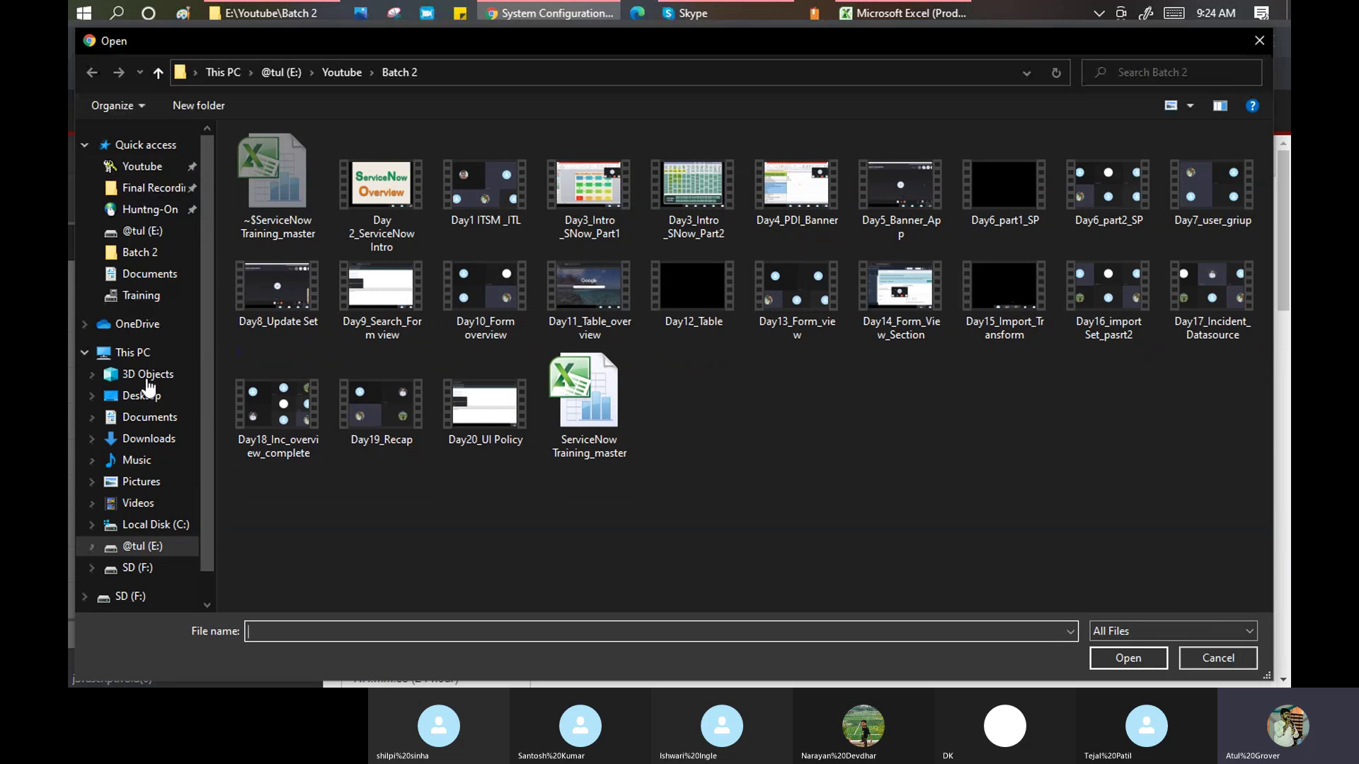
click(149, 438)
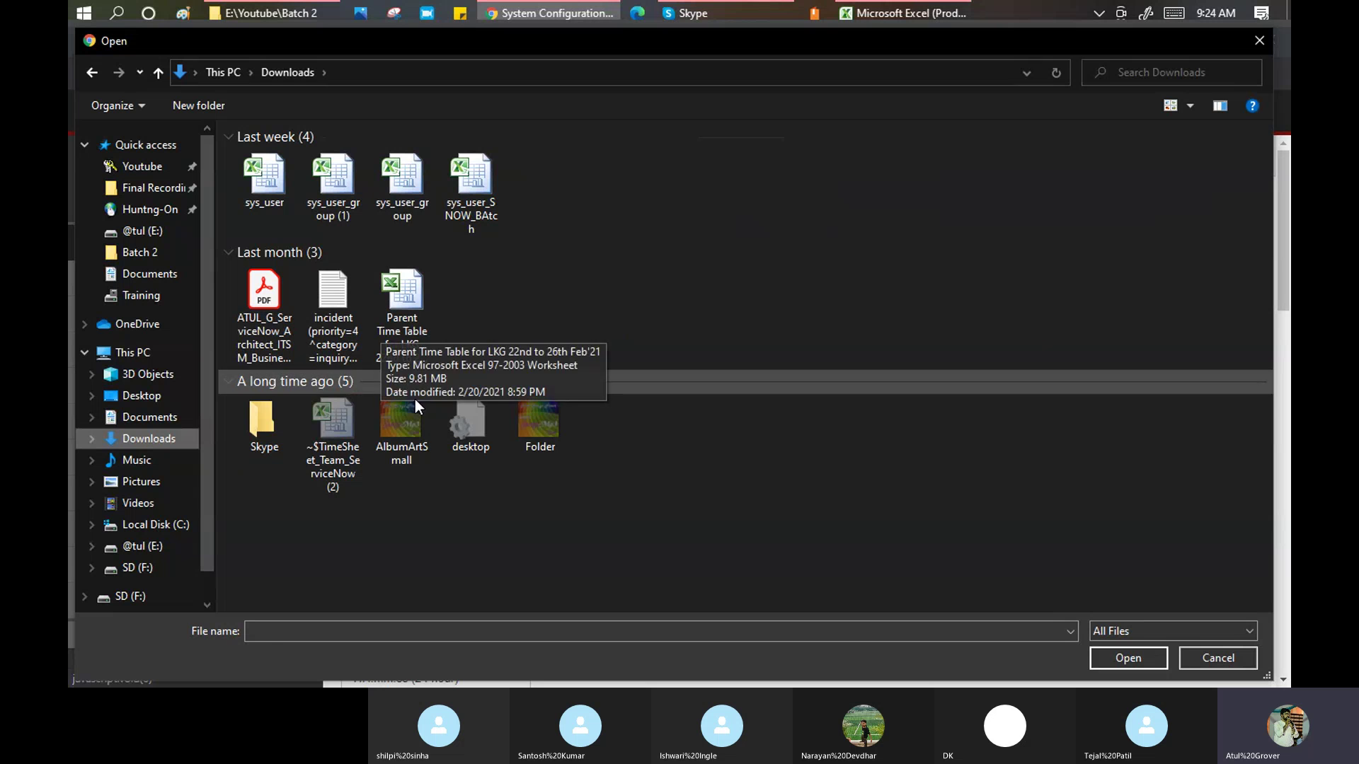
click(550, 429)
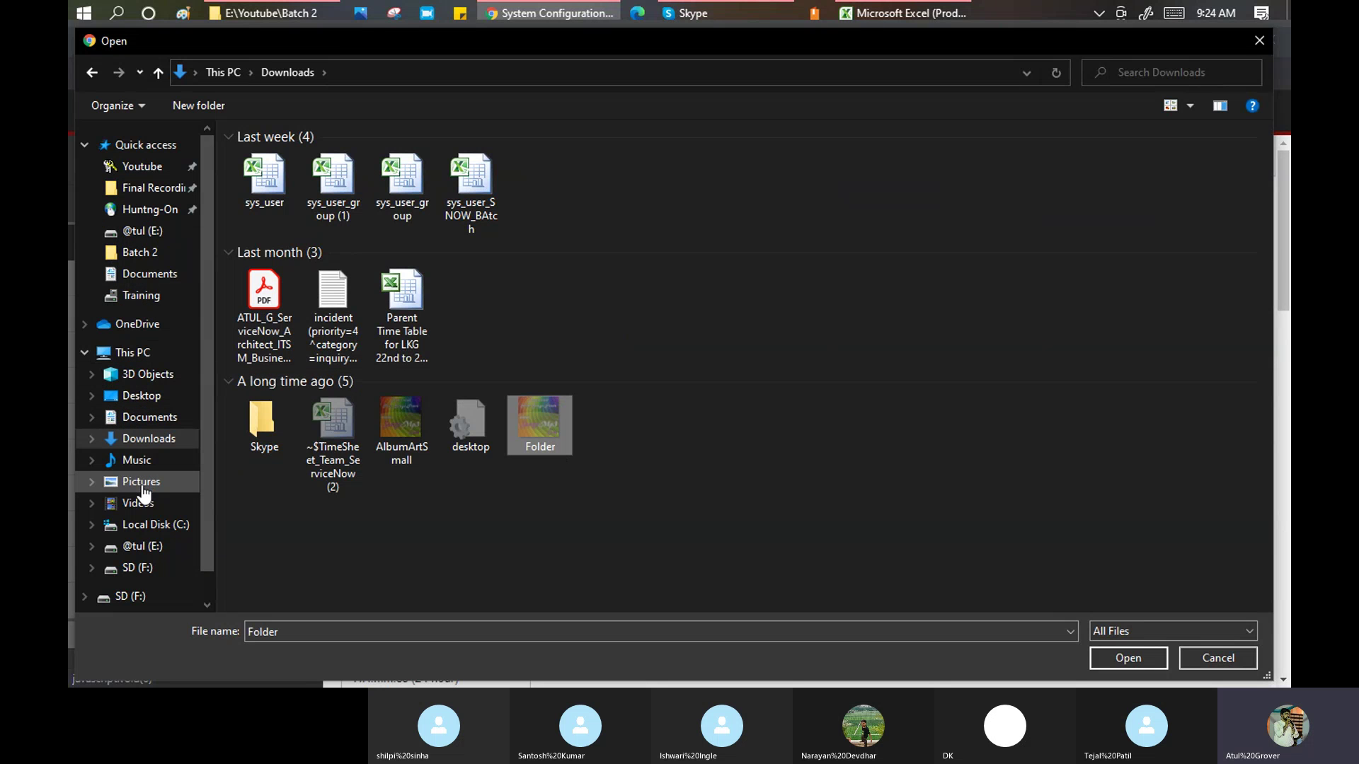
click(113, 484)
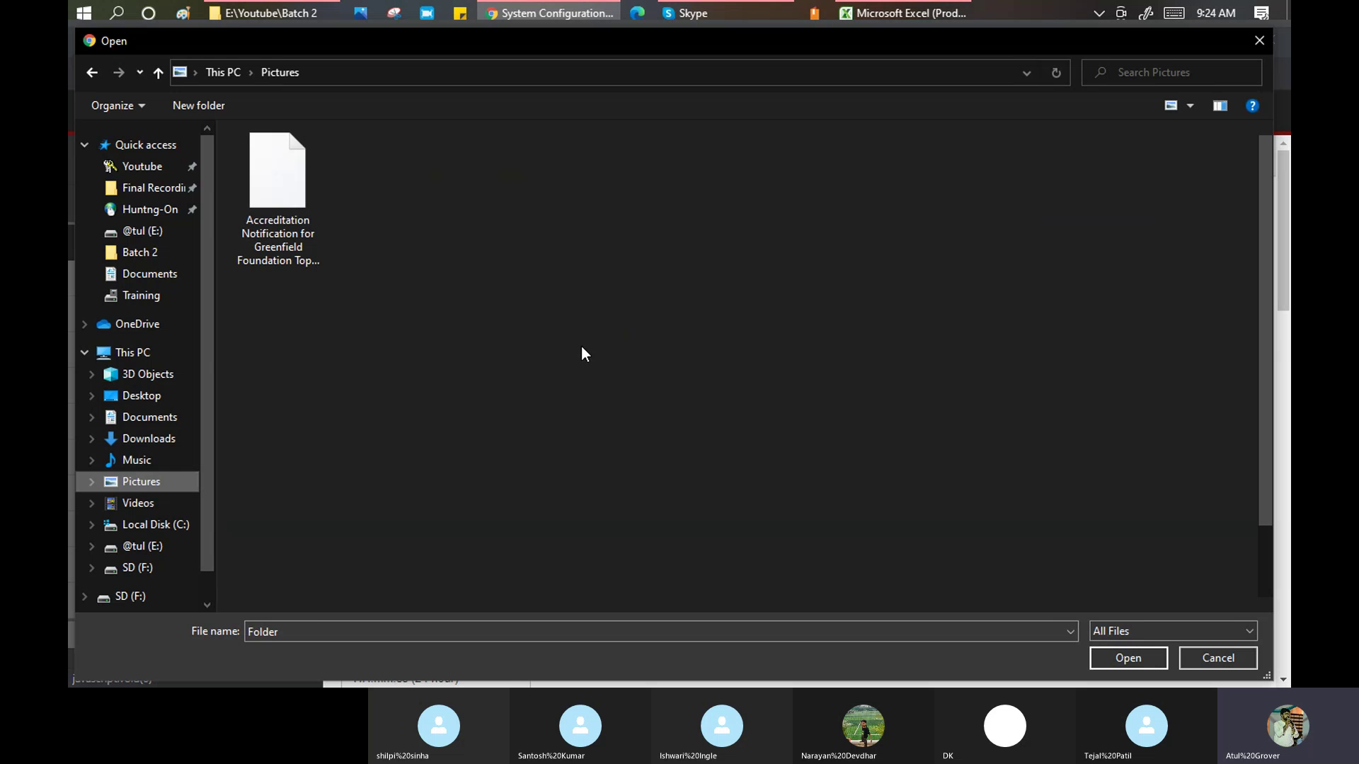
click(686, 174)
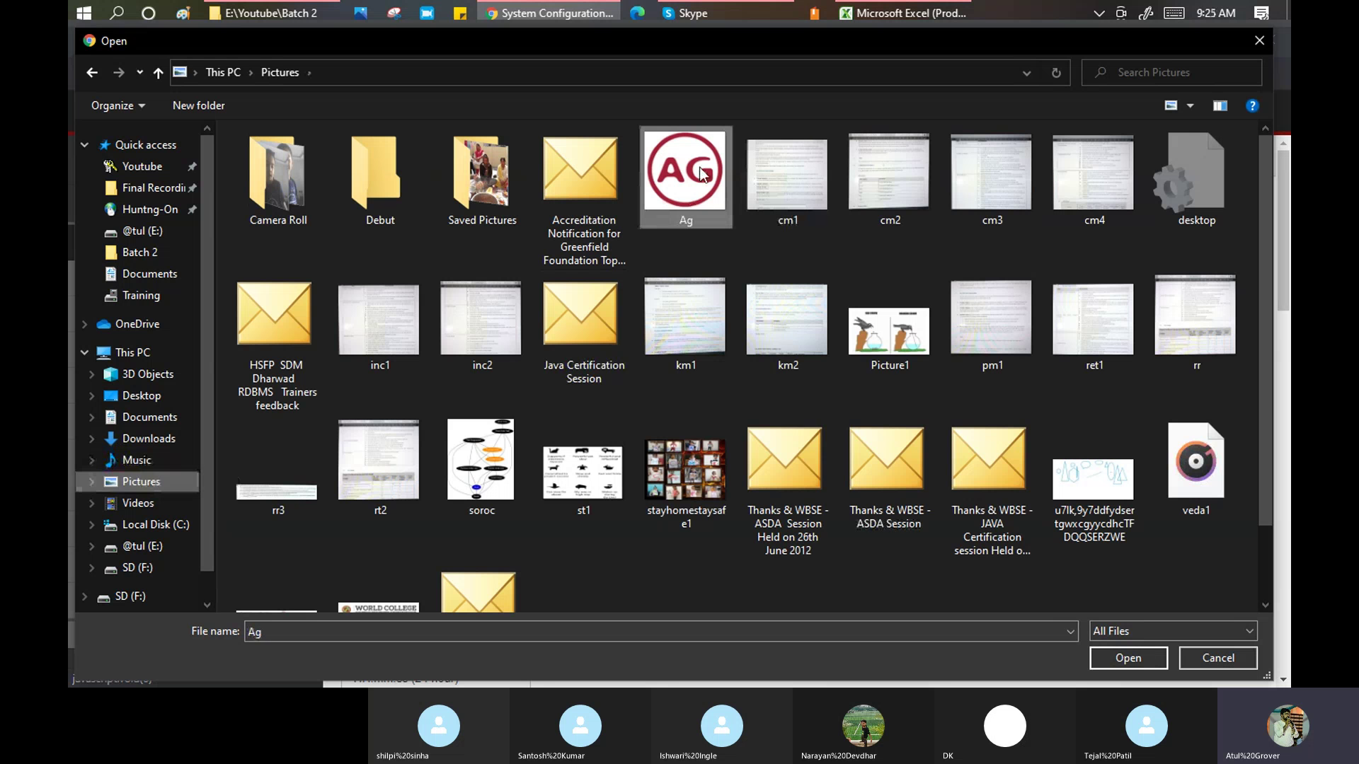
click(1139, 660)
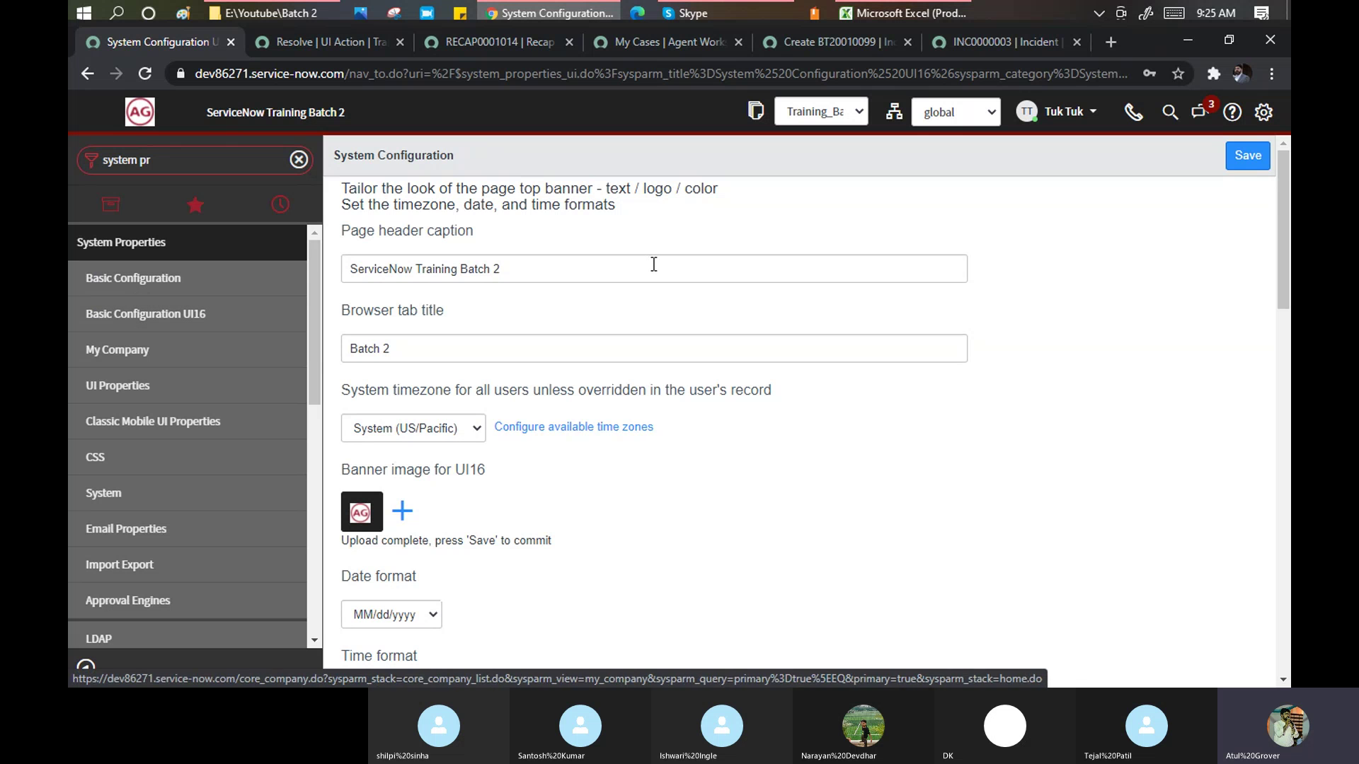
Change the page header caption to "ServiceNow Functional Batch", correcting the spelling of "Functional".
click(545, 272)
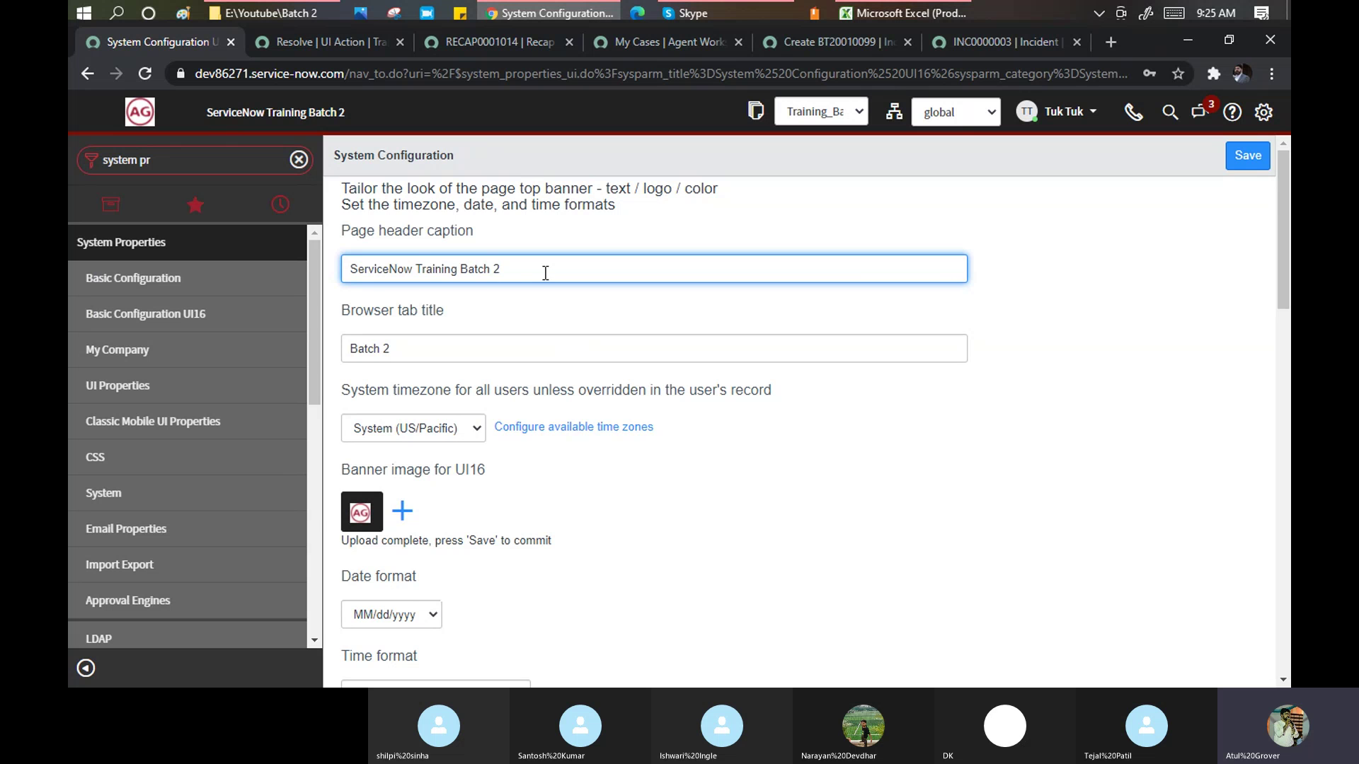
drag(545, 272, 418, 265)
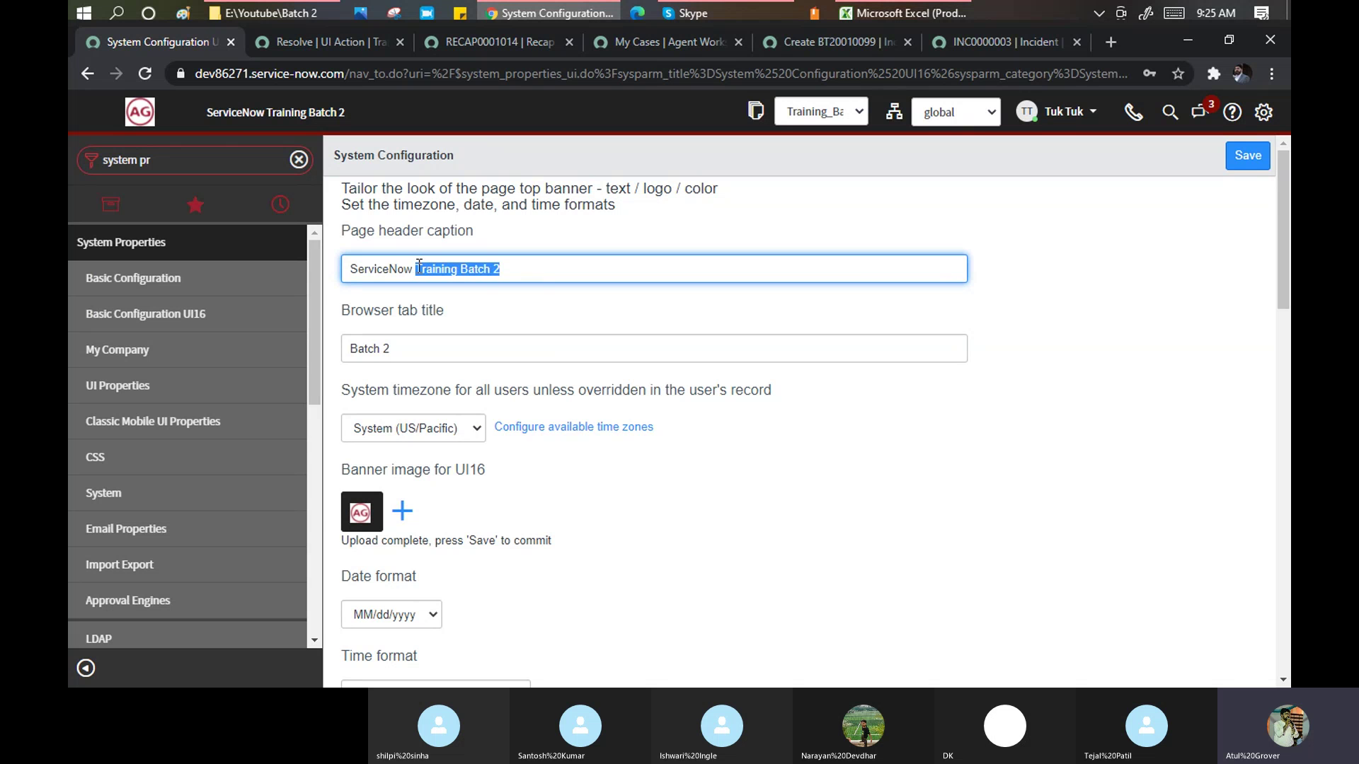
key(BackSpace)
text(Junct)
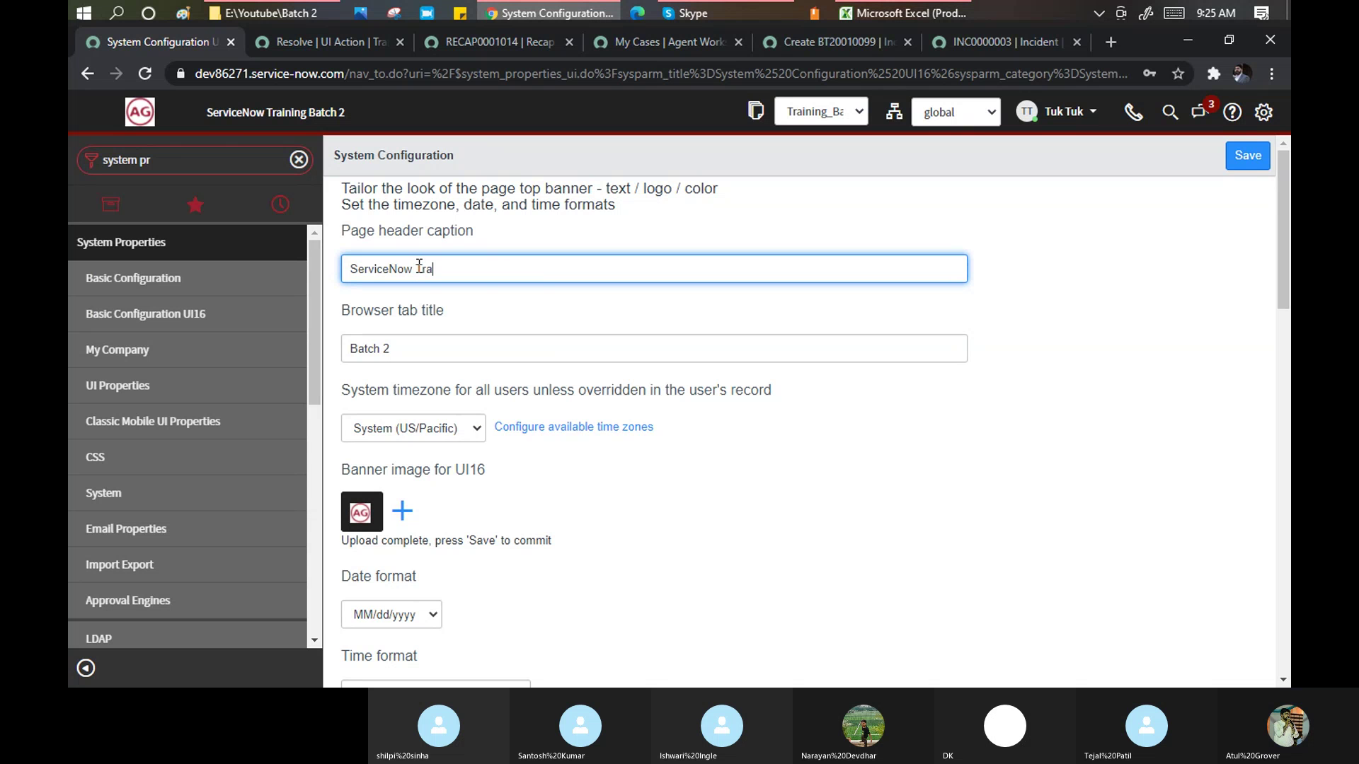
text(aional Batc)
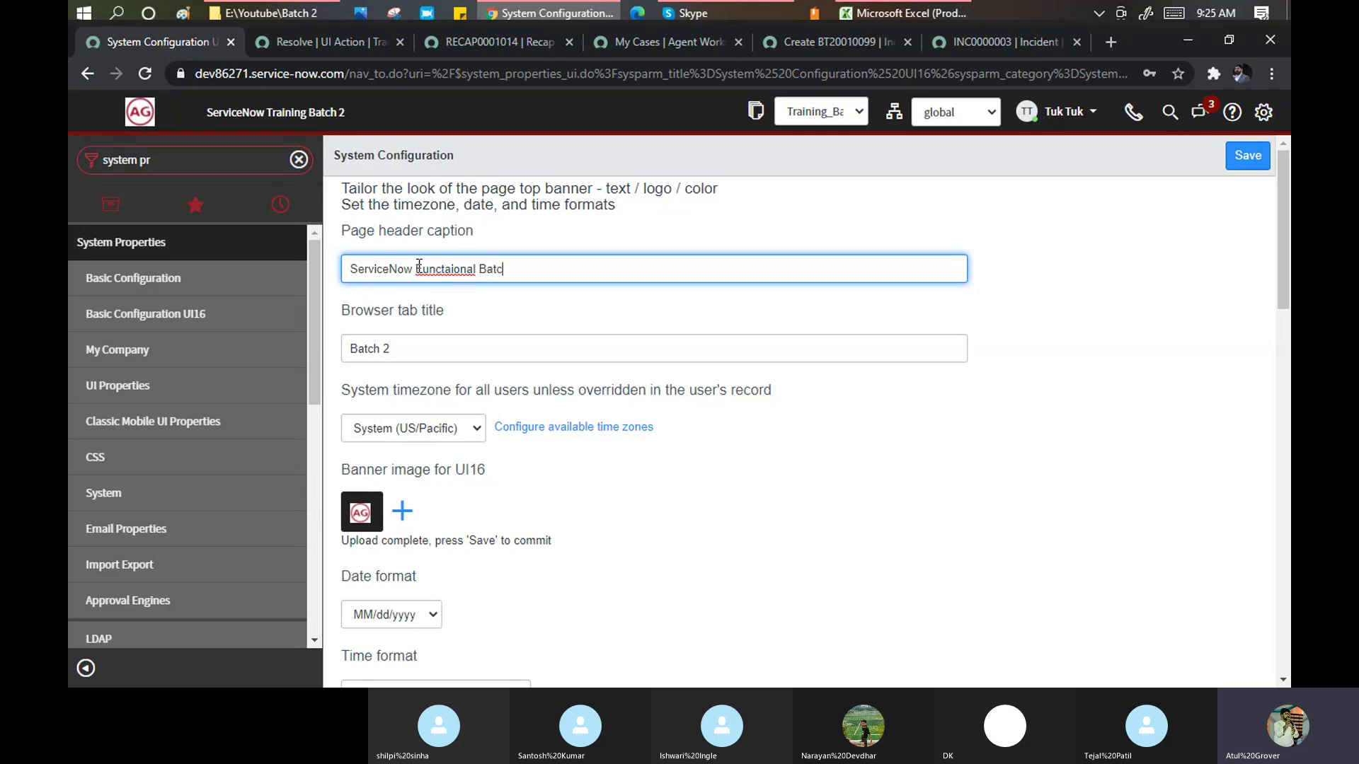
text(h)
right_click(450, 274)
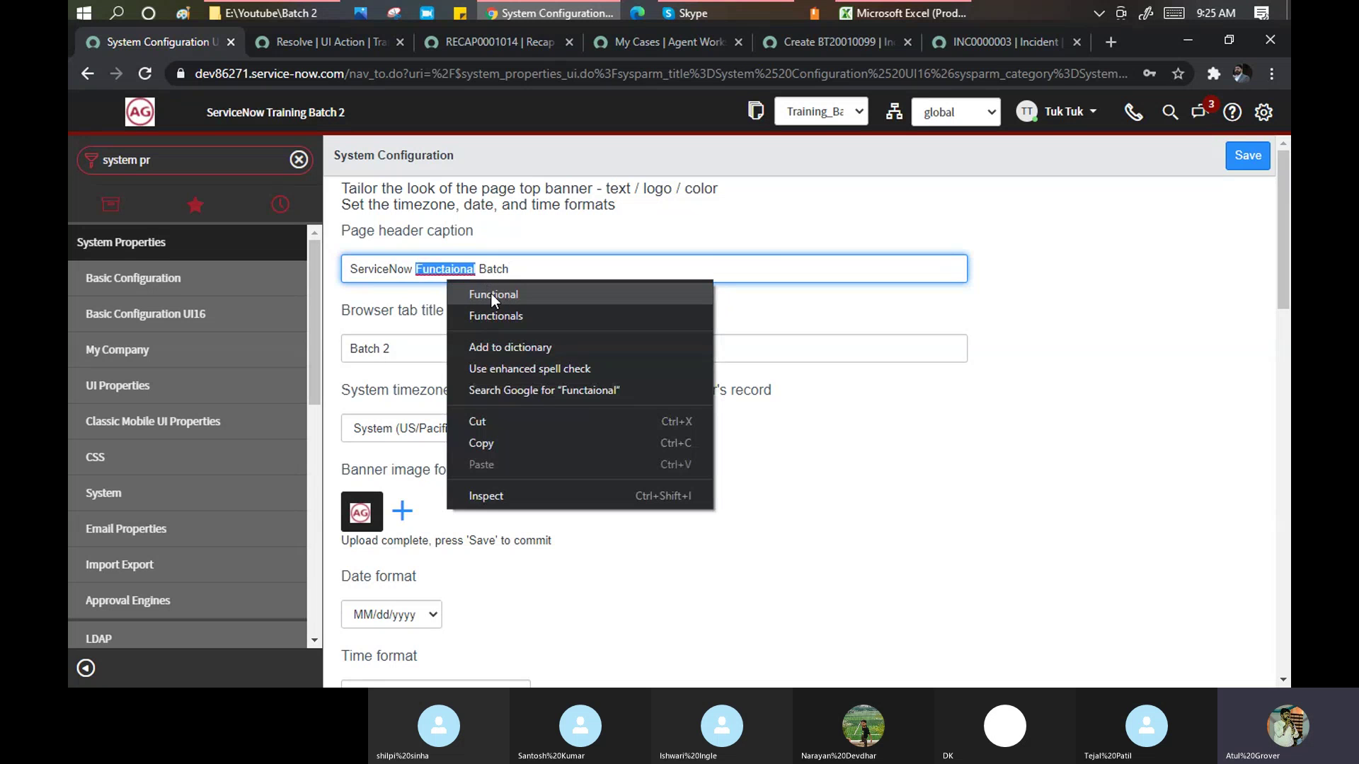
click(492, 295)
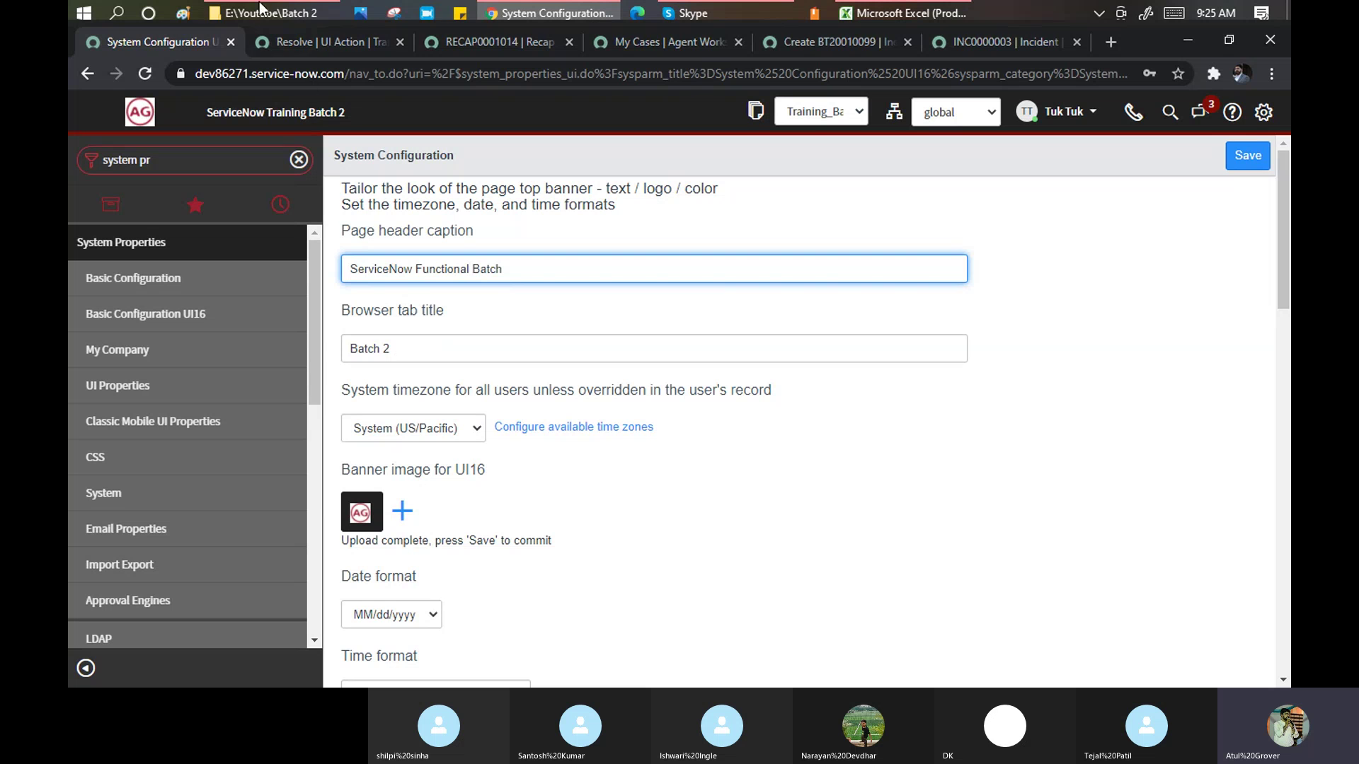
Set the browser tab title to "SNOW Functional".
key(Tab)
text(SNOW )
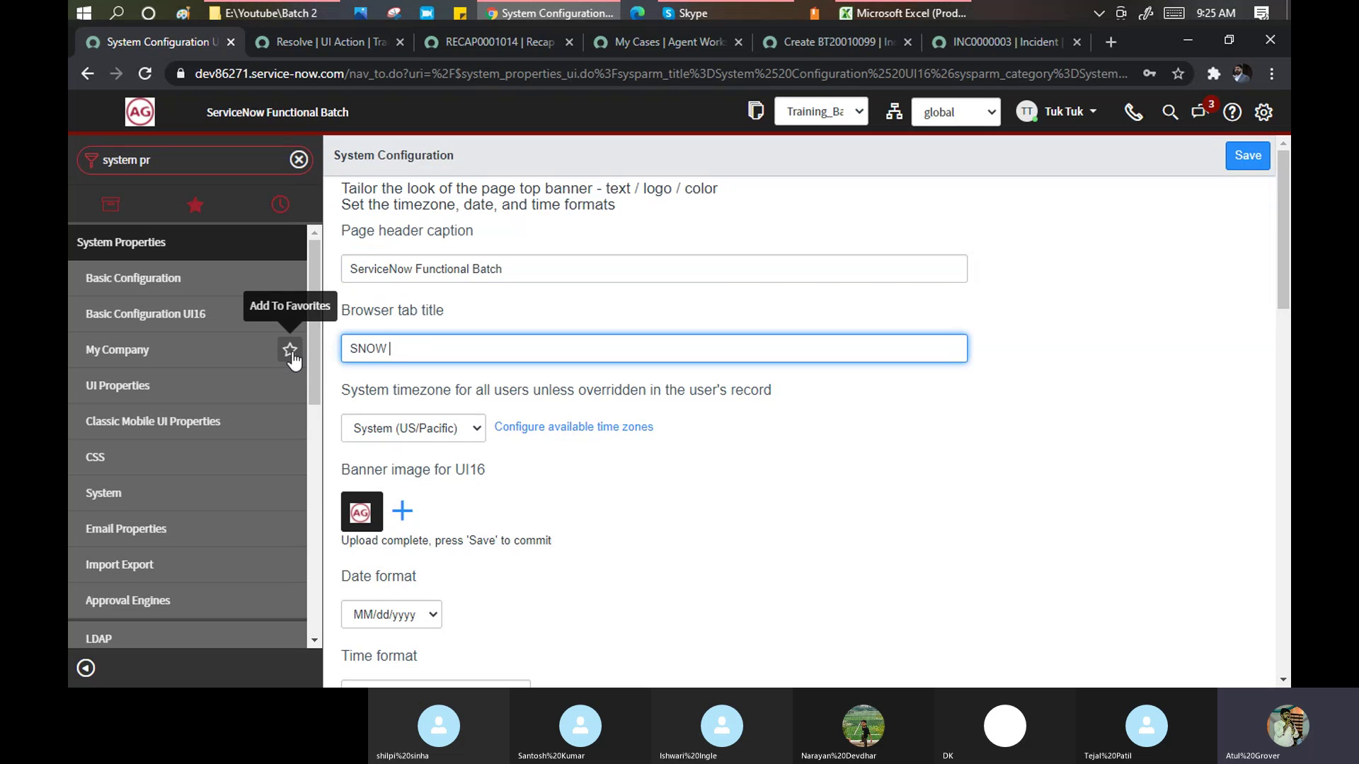
text(Functional)
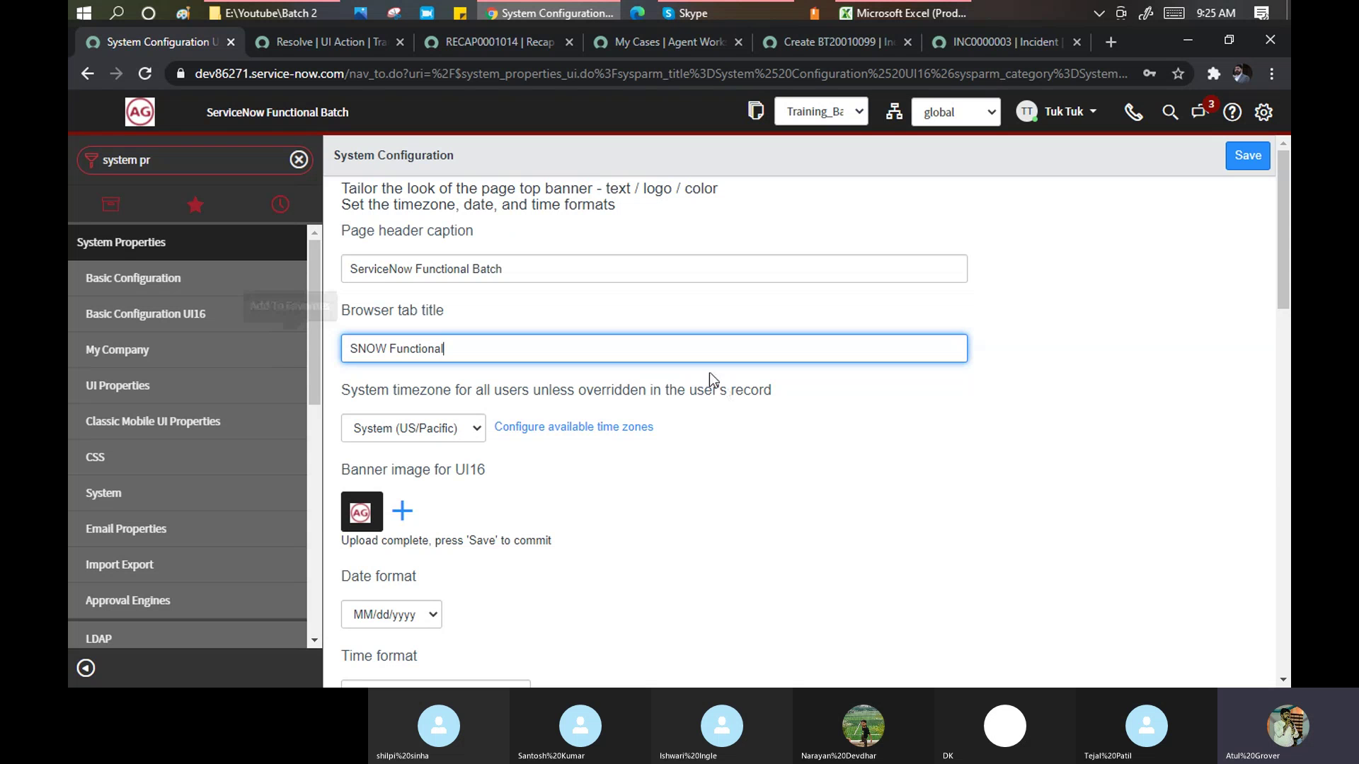
Select HH.mm.ss (24 hour) as the time format in the UI16 configuration.
scroll(715, 457, down, 3)
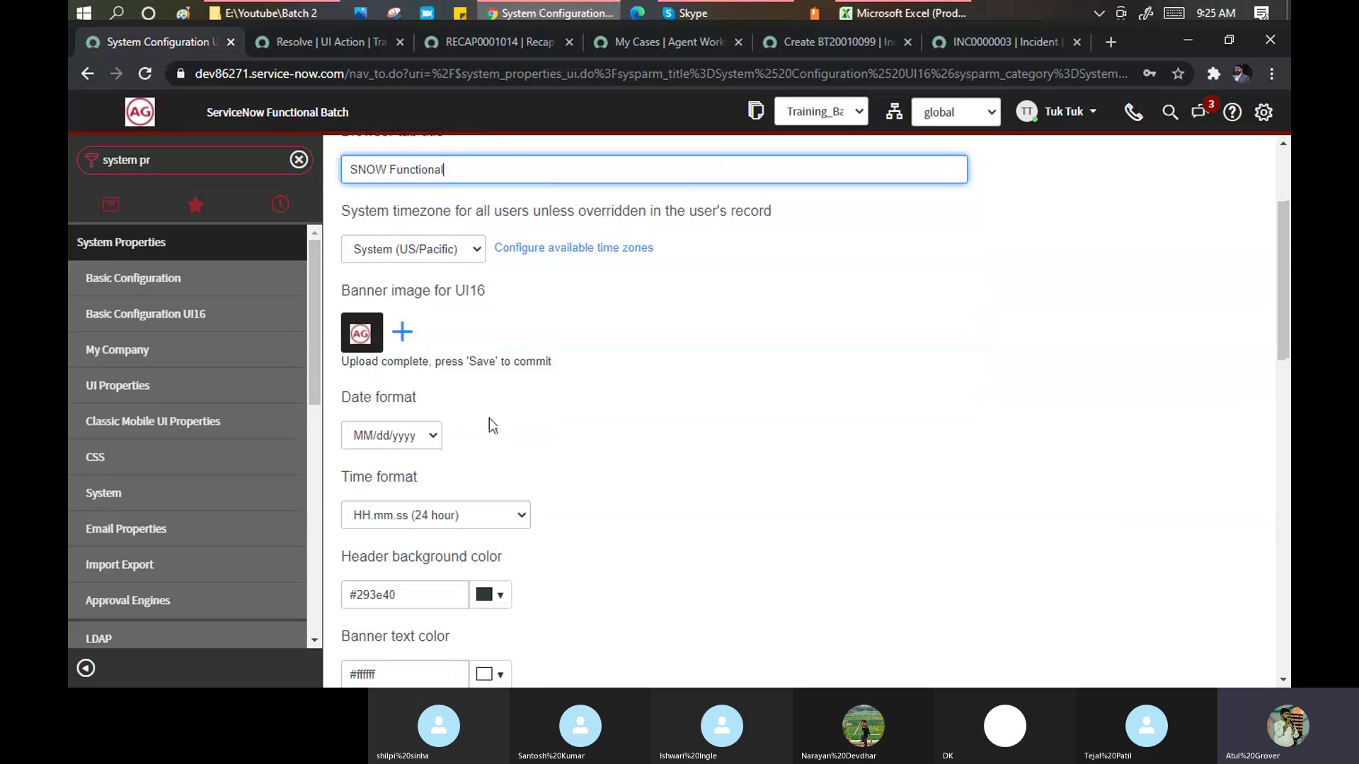
scroll(492, 425, down, 1)
click(518, 427)
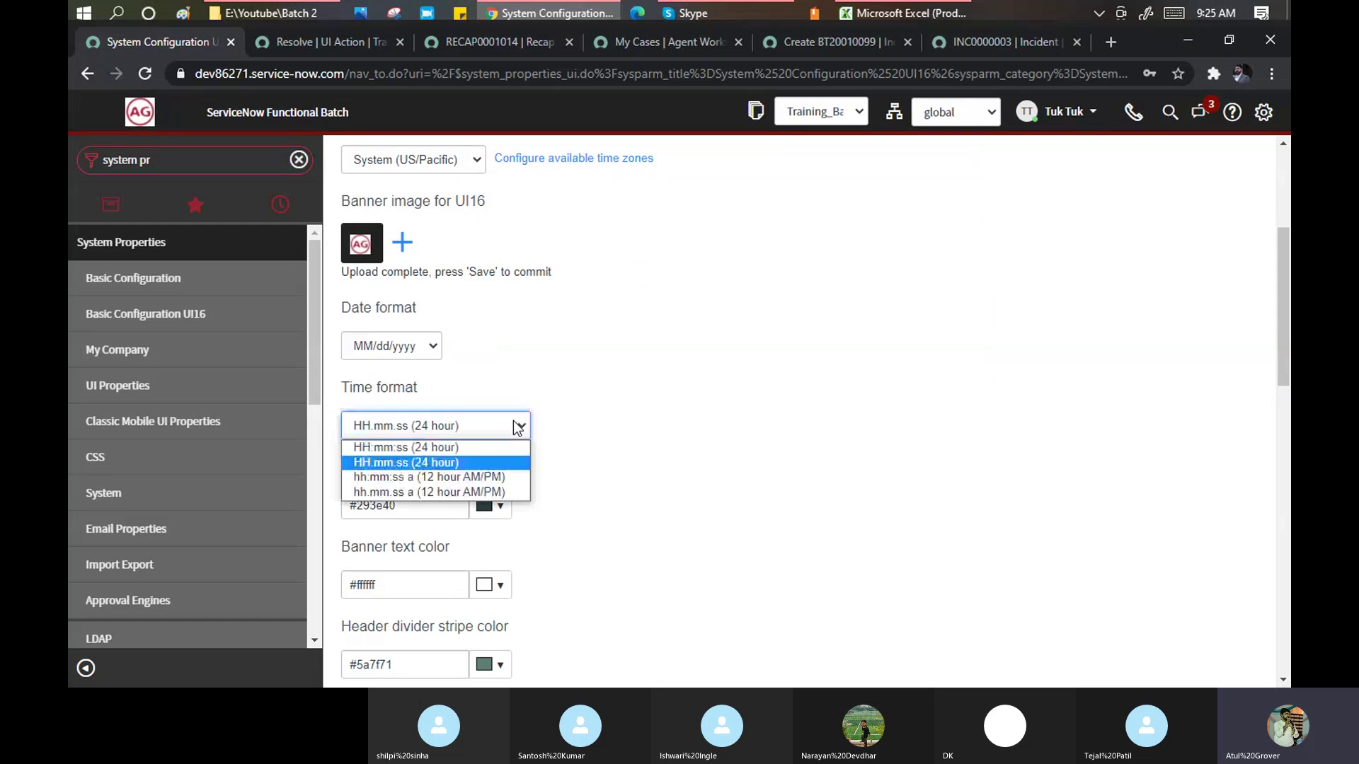
click(424, 462)
Try red and several purple shades for the banner text color, settling on the light purple #824cdd.
scroll(682, 401, down, 3)
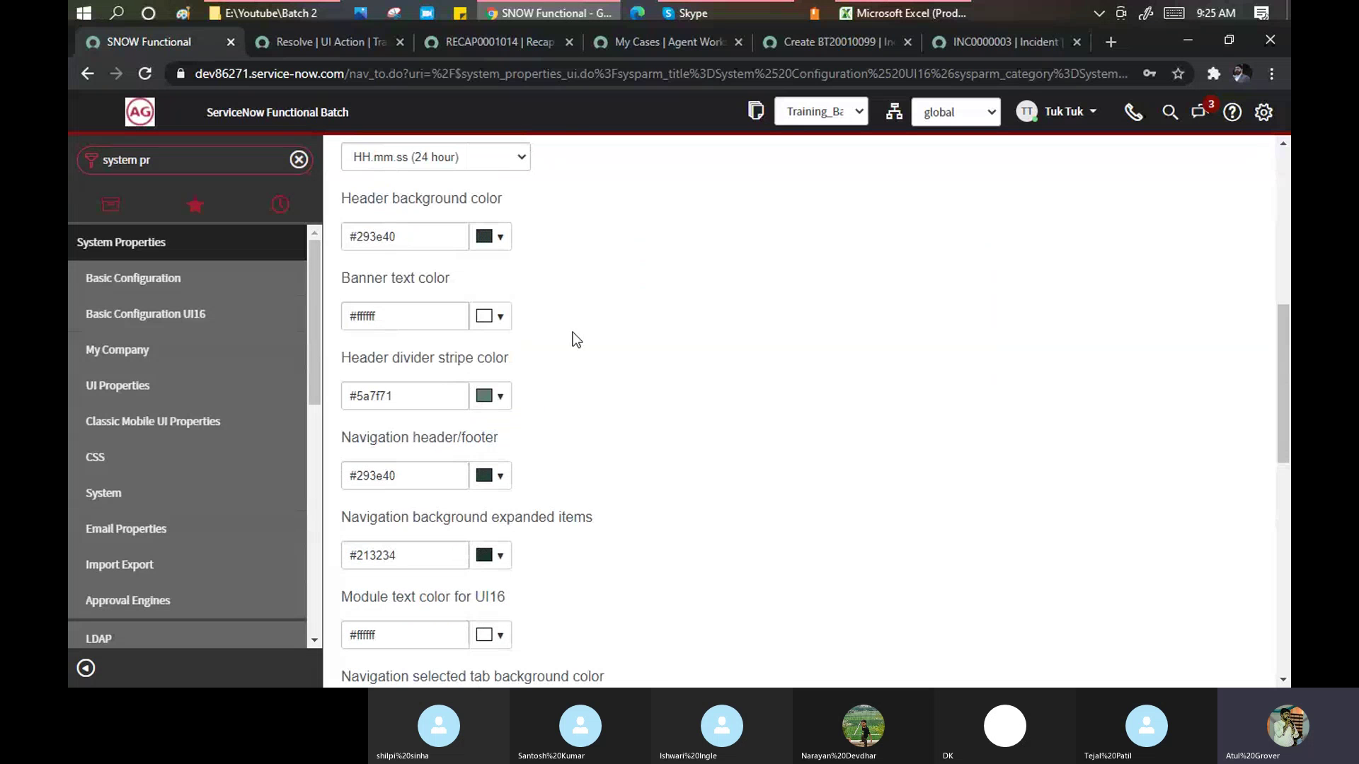
scroll(577, 339, up, 1)
scroll(582, 337, down, 4)
scroll(584, 339, down, 5)
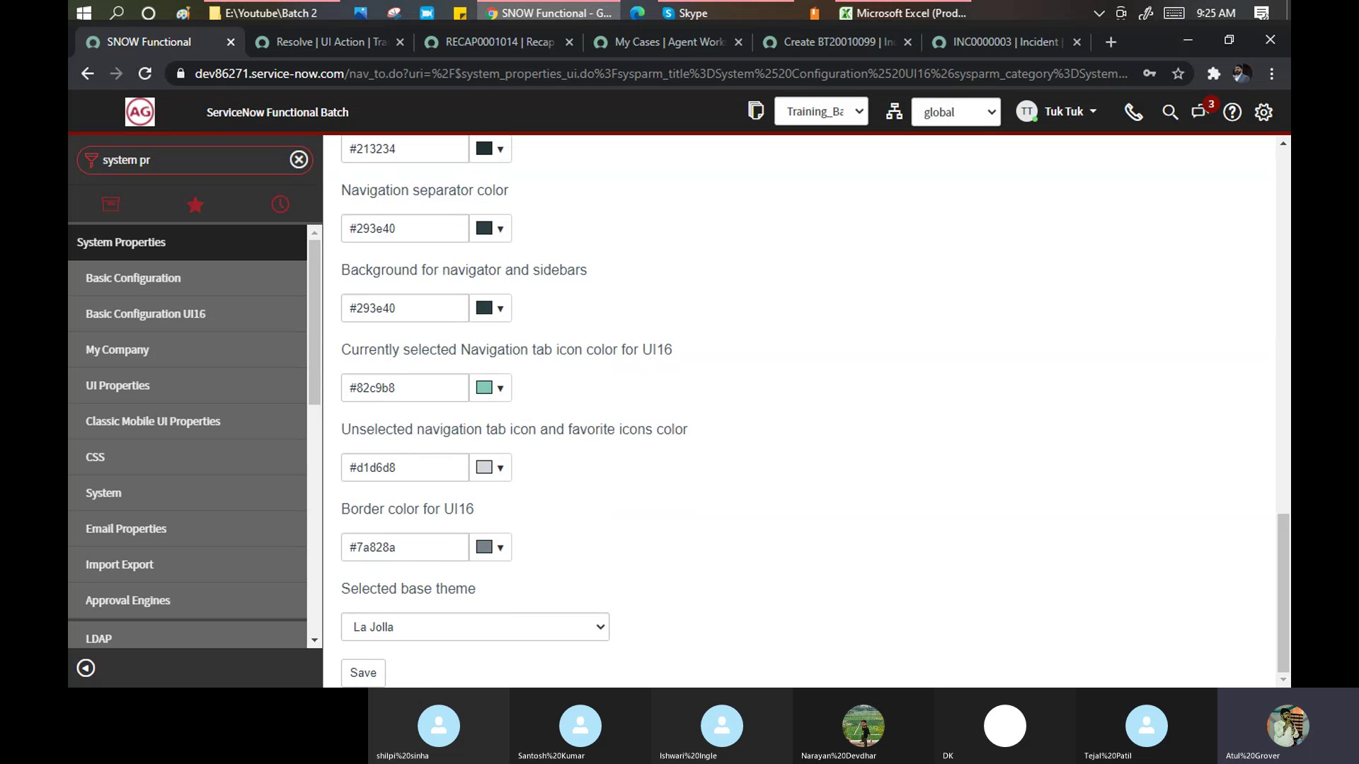
scroll(630, 425, up, 10)
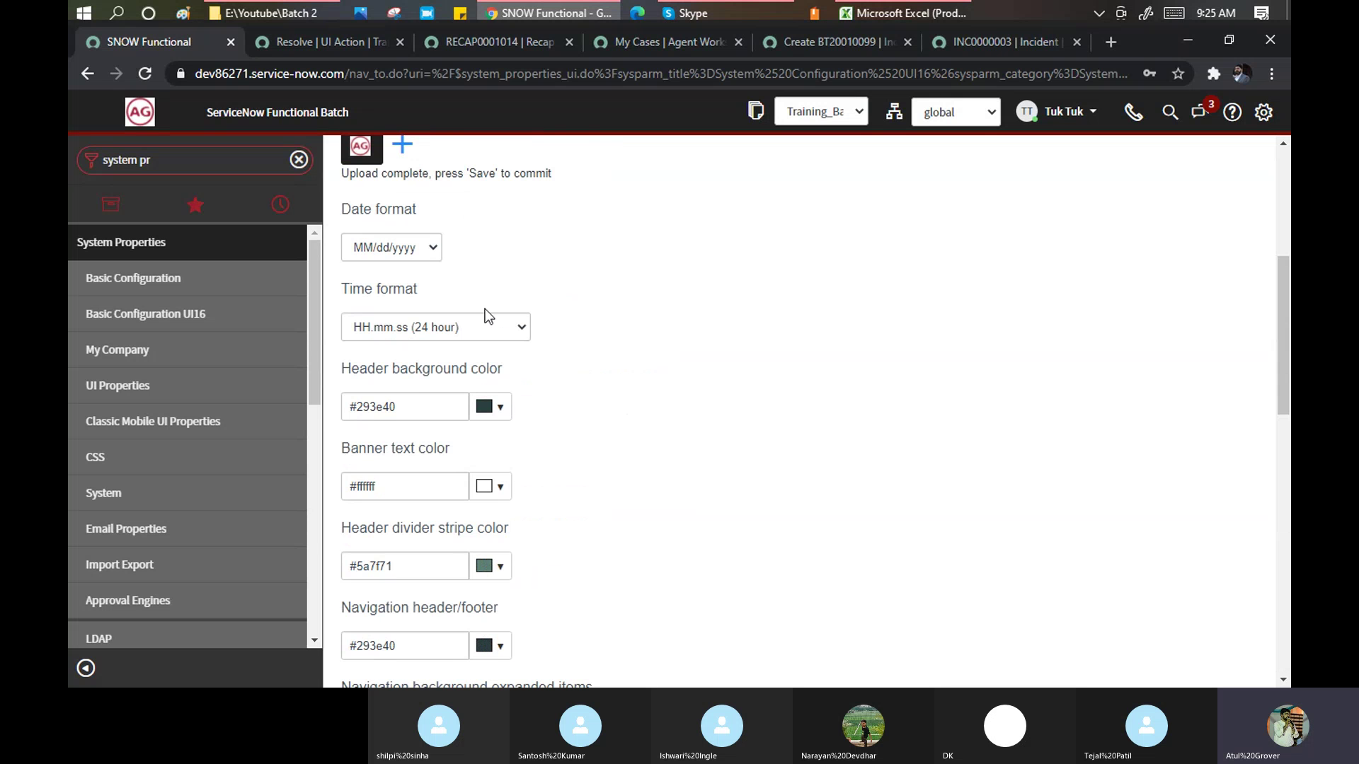
click(500, 487)
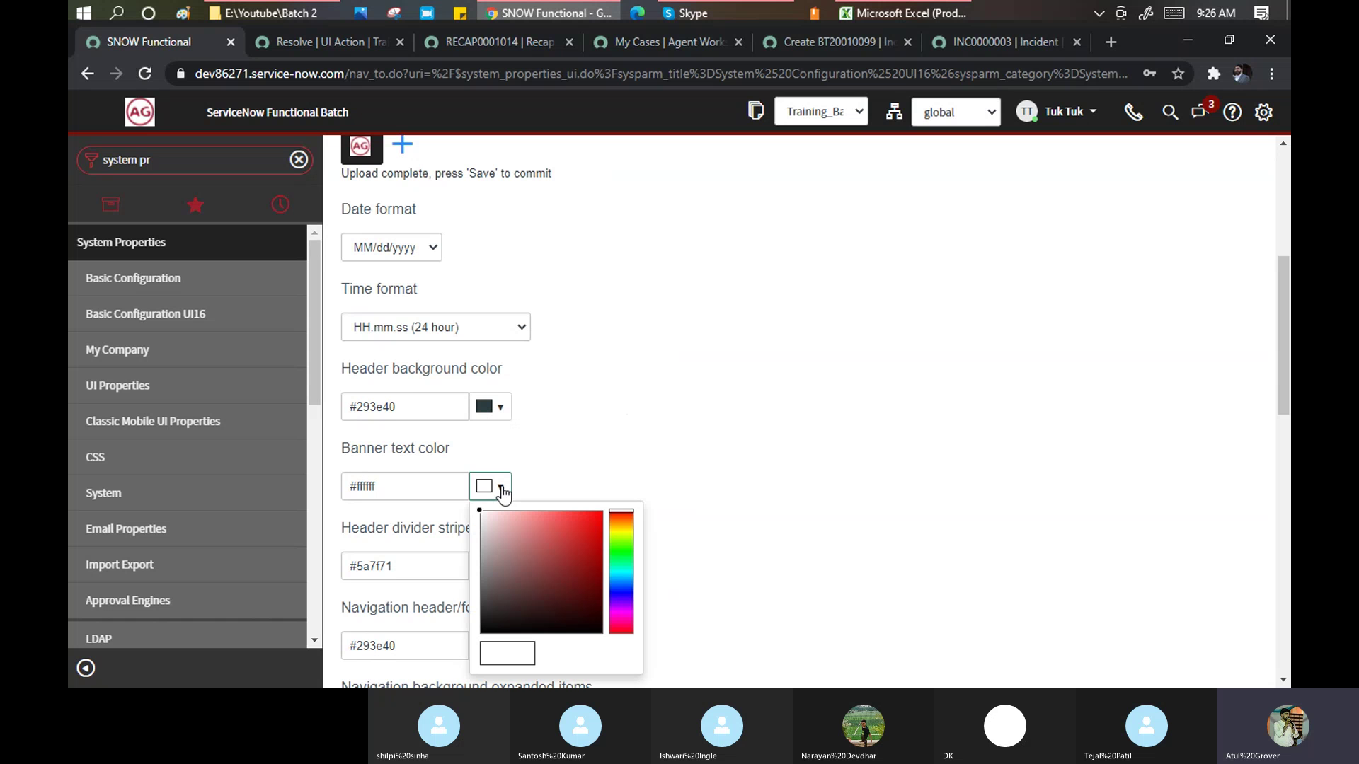
click(586, 523)
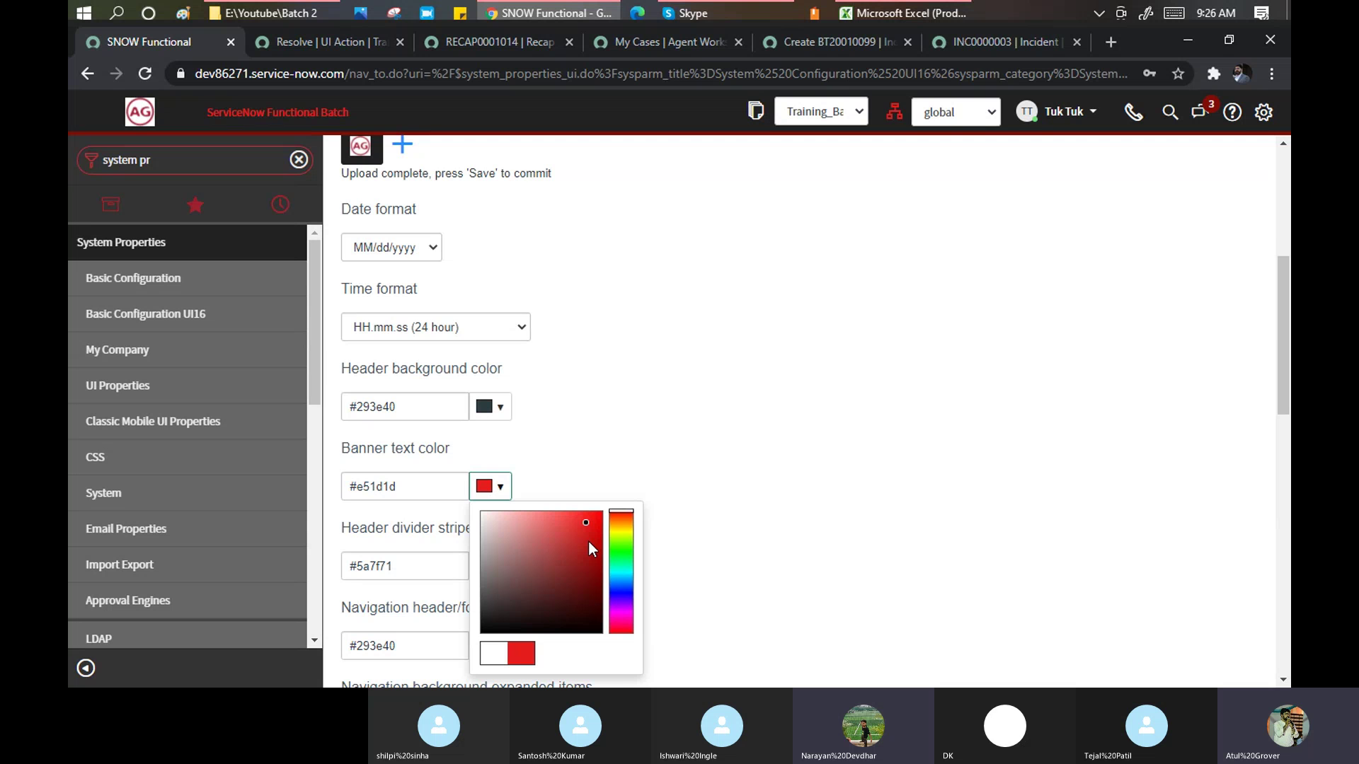
click(617, 600)
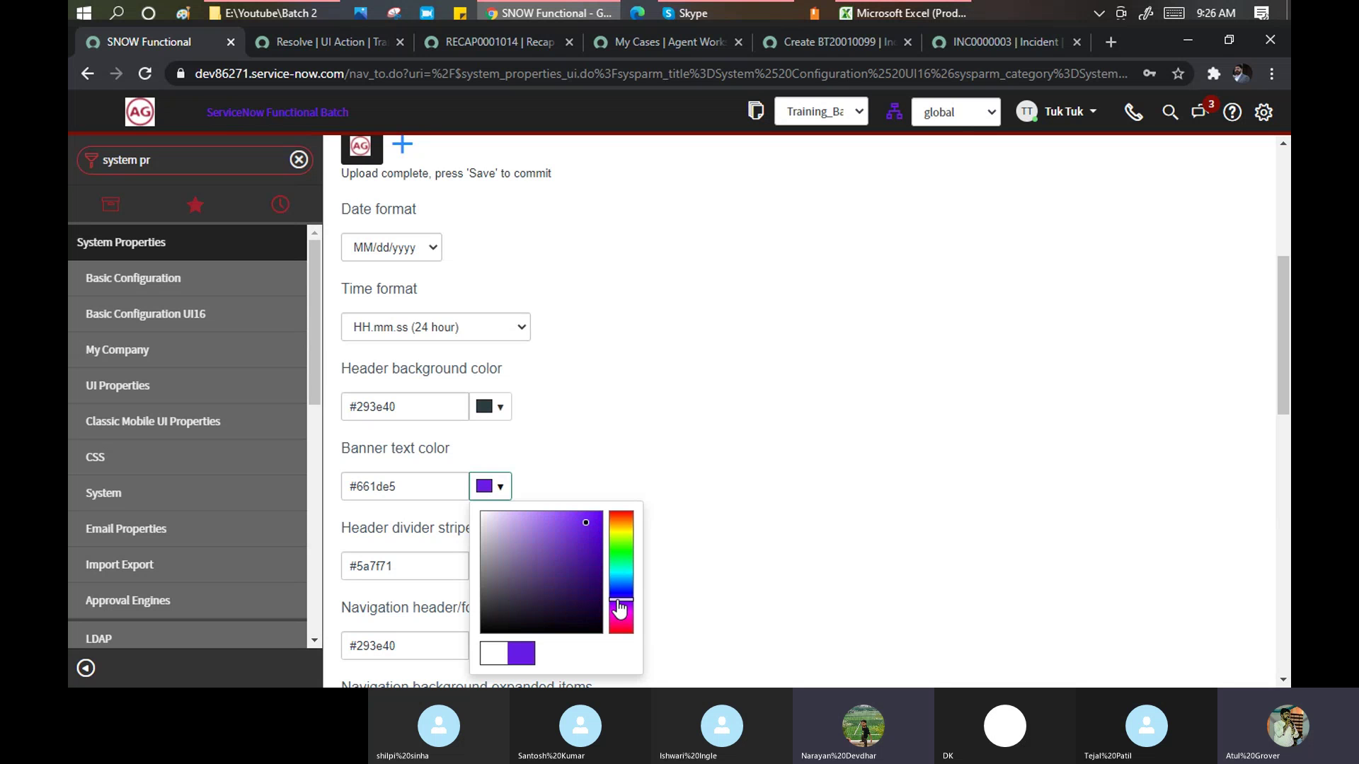
click(583, 600)
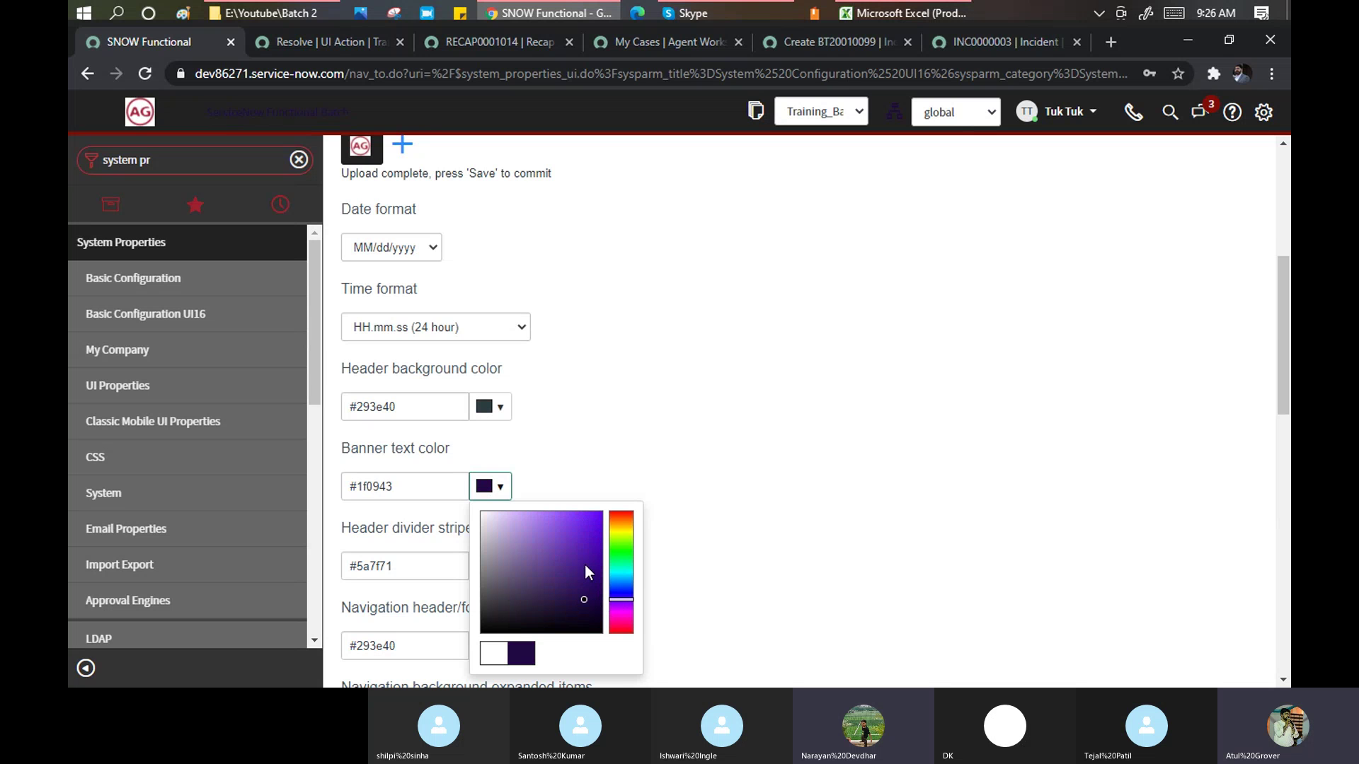
click(586, 560)
click(583, 527)
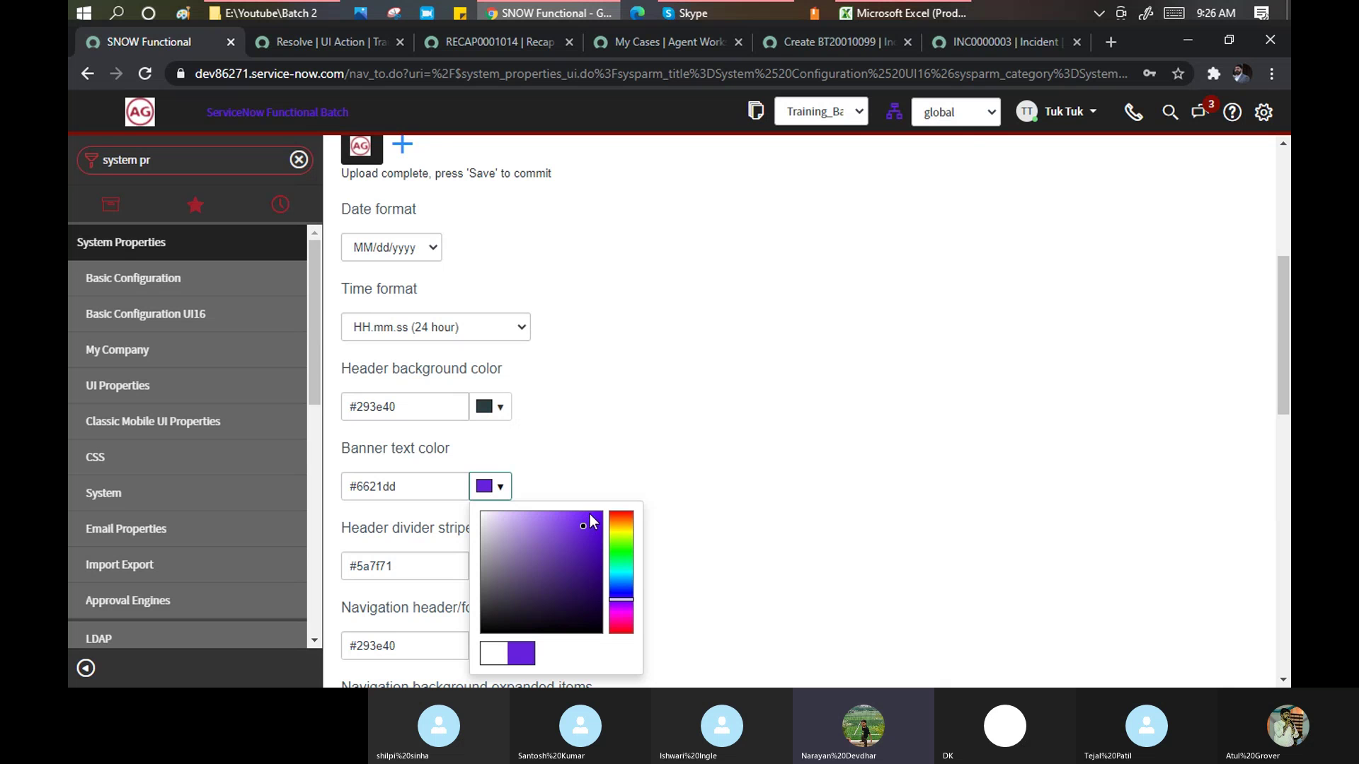
click(588, 575)
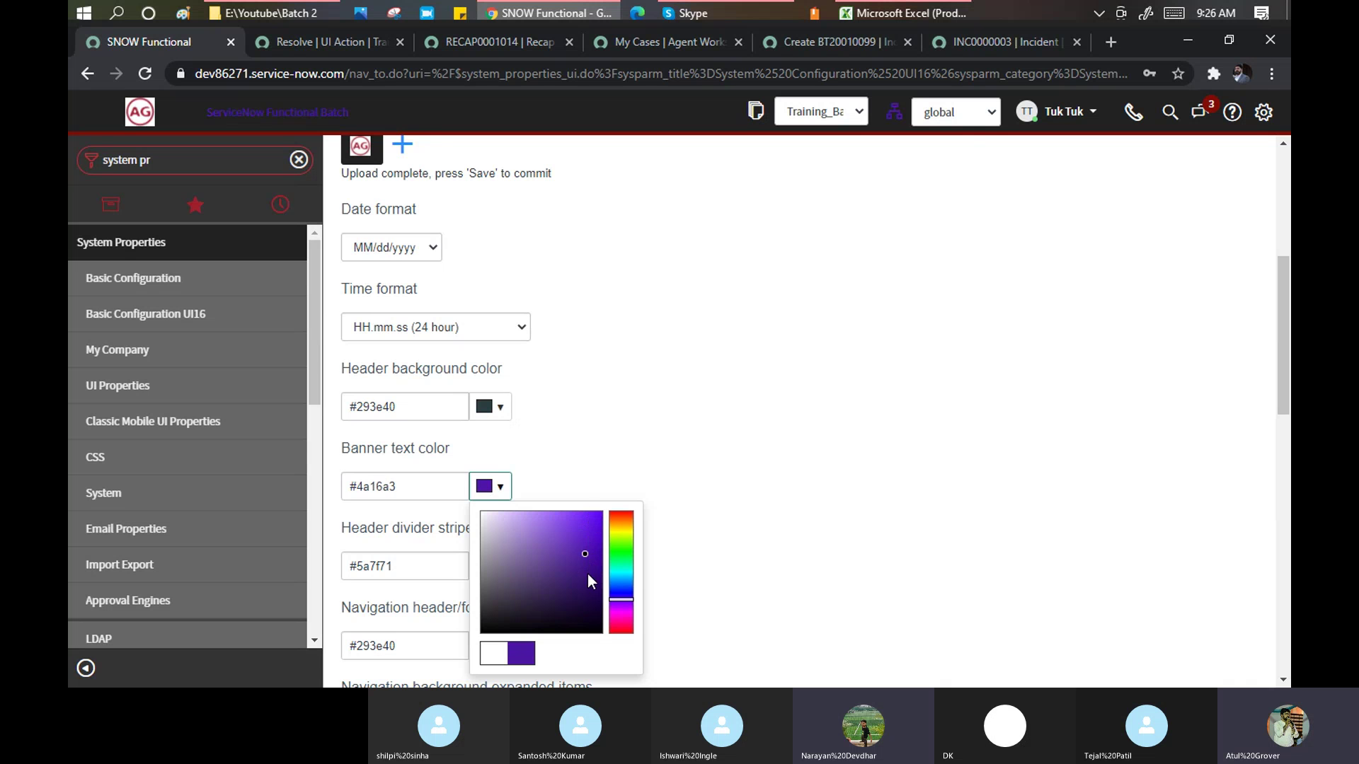
click(589, 596)
click(559, 527)
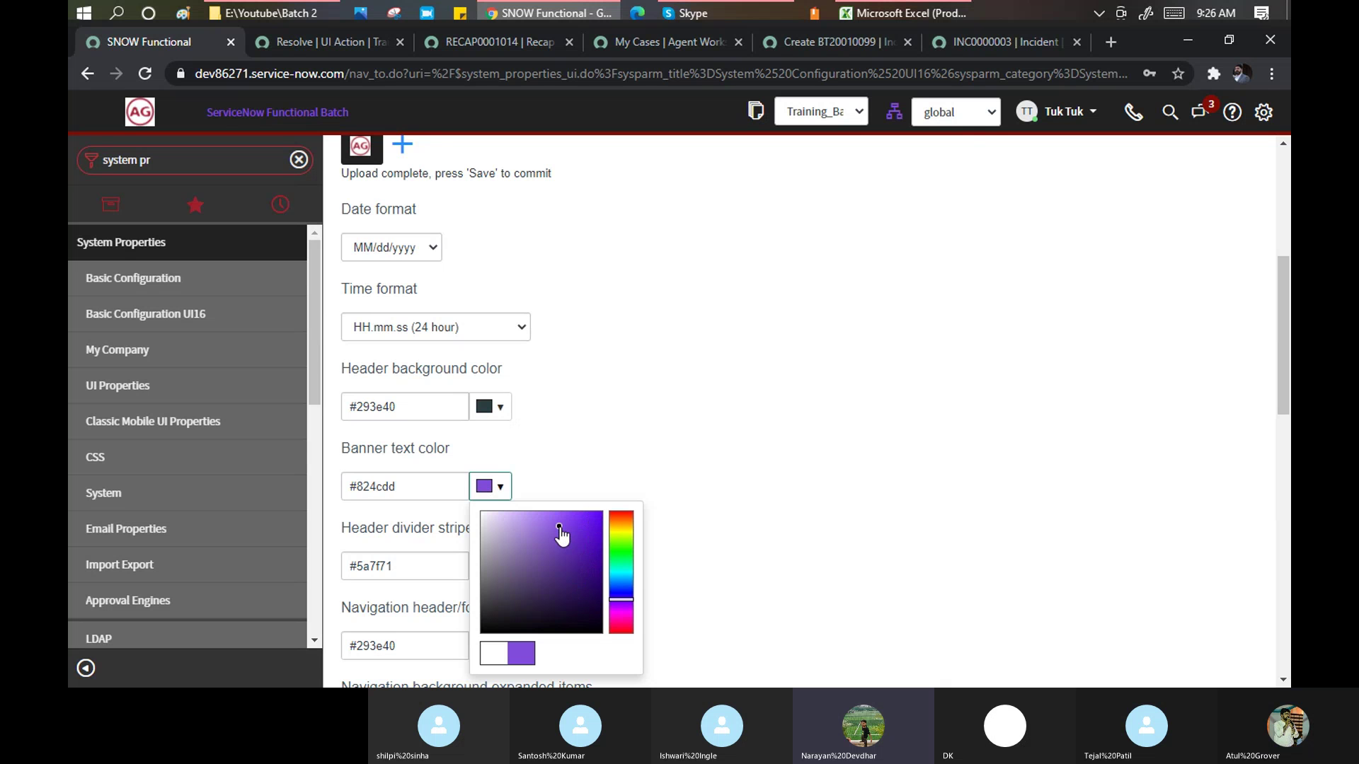
click(588, 408)
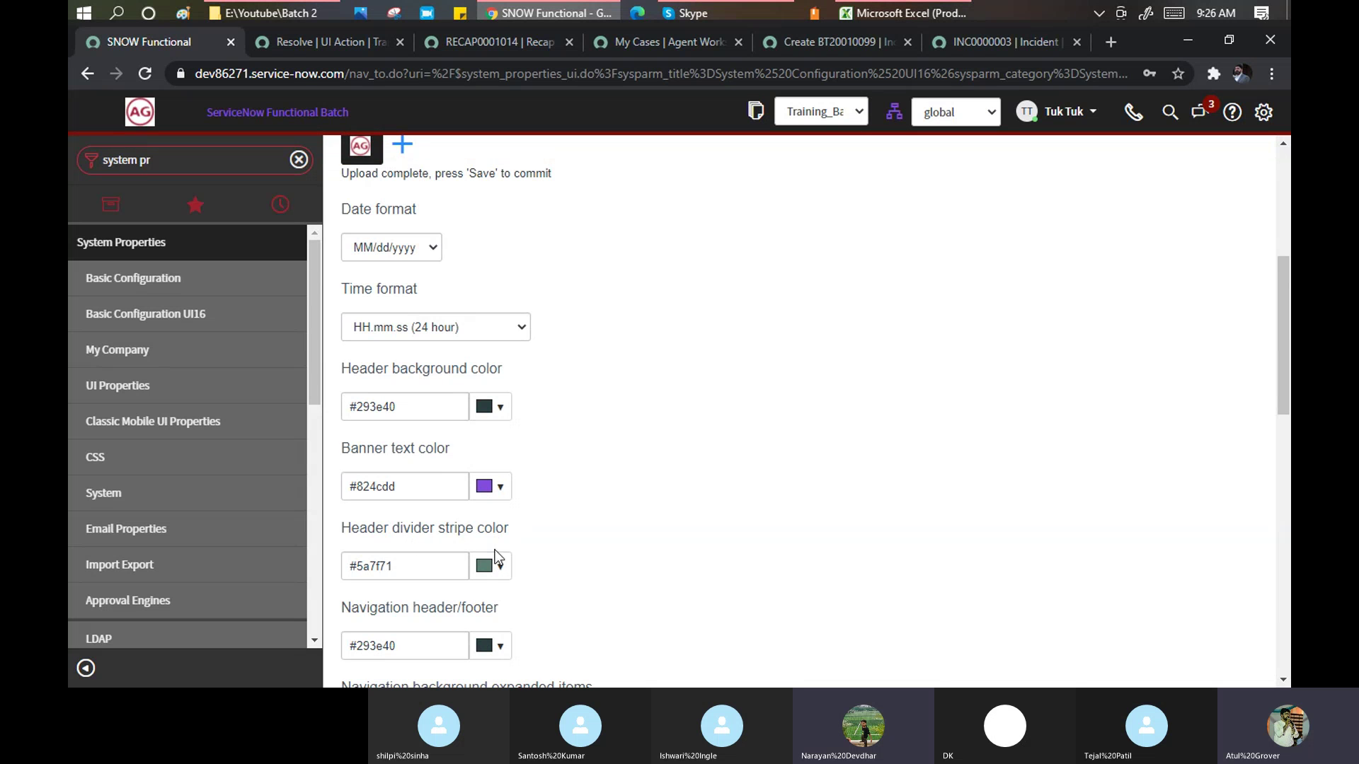
Try several pale shades for the header background color and settle on the light teal #90d1d8.
click(501, 567)
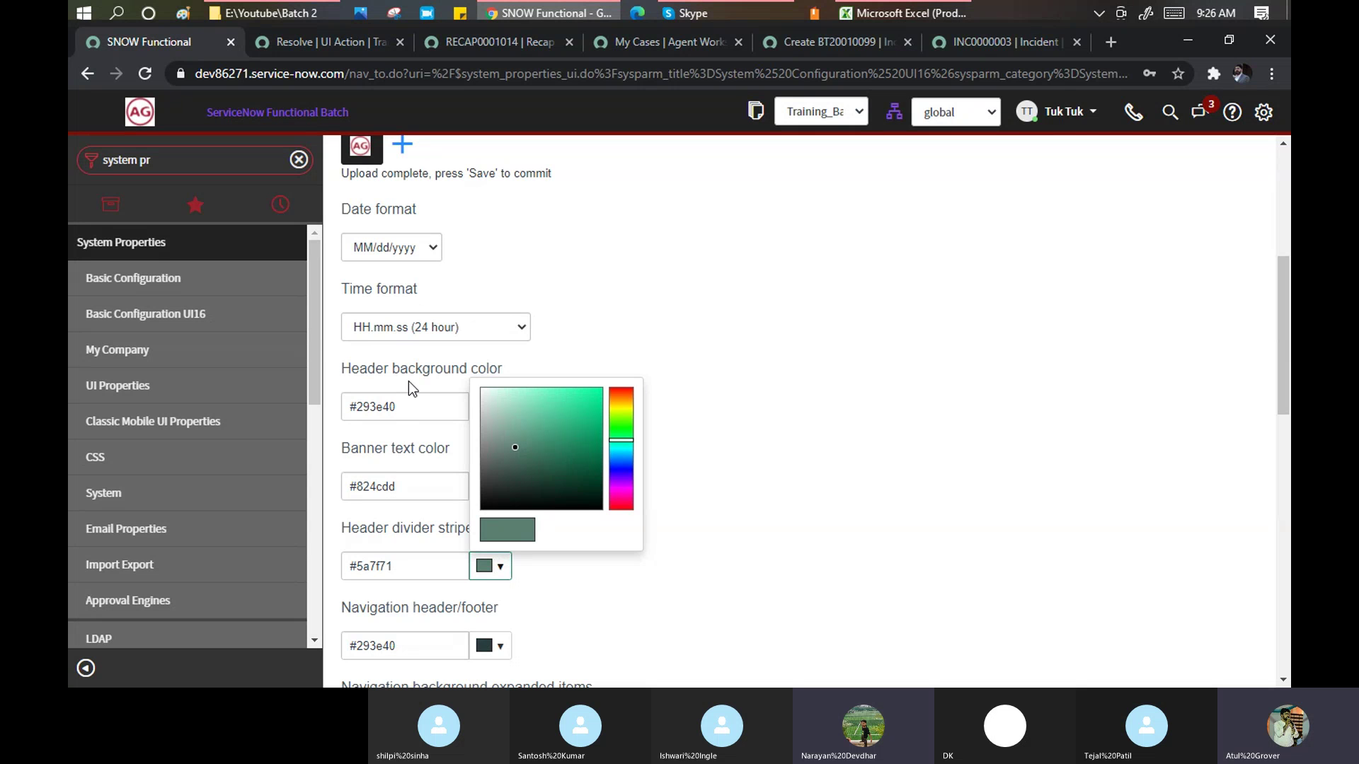
click(439, 403)
click(501, 409)
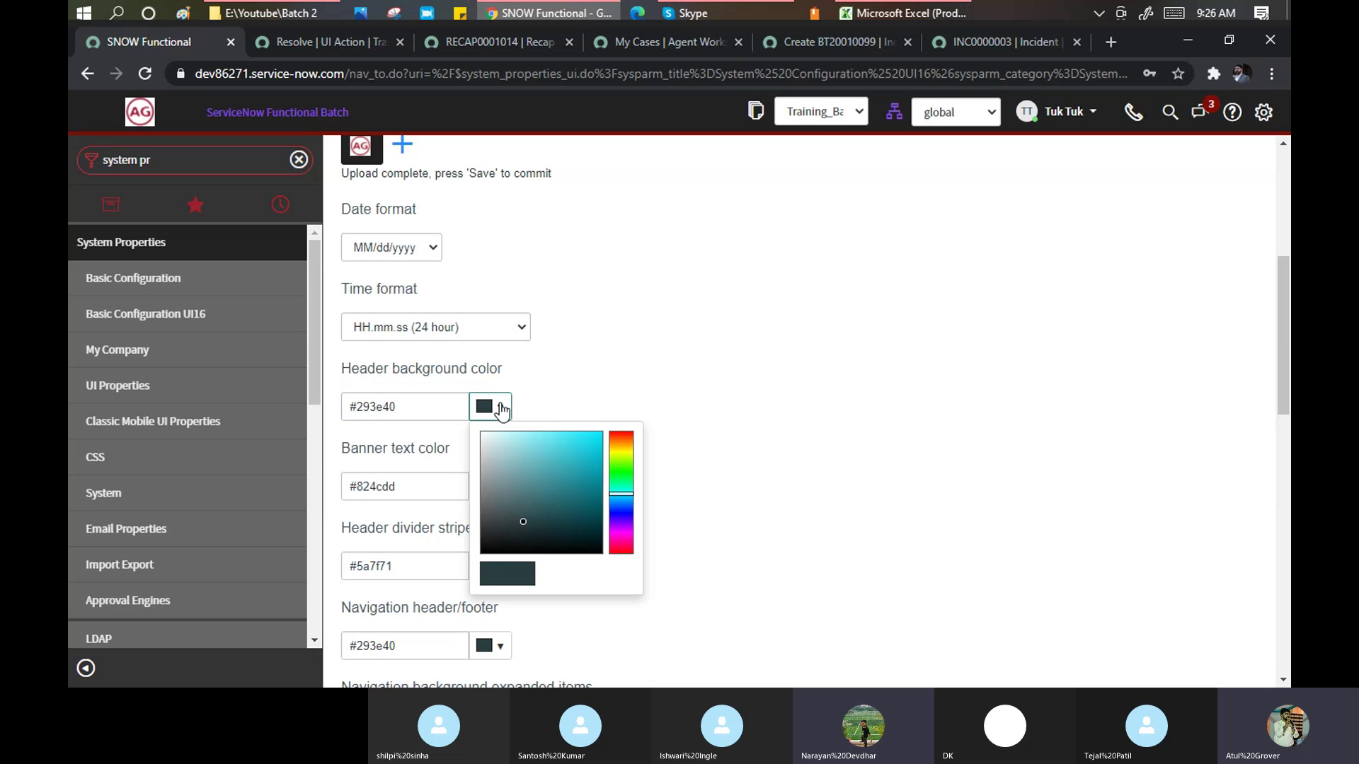
click(491, 453)
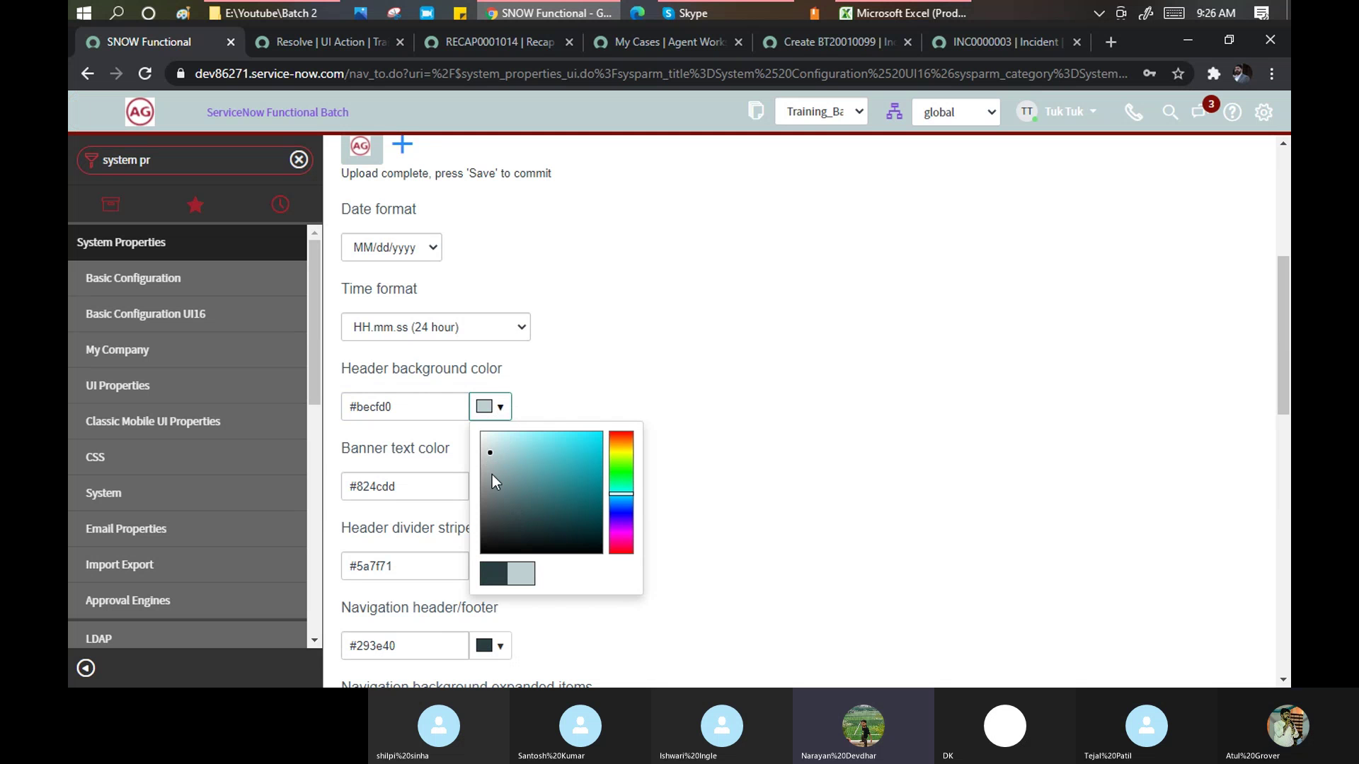
click(492, 480)
click(490, 439)
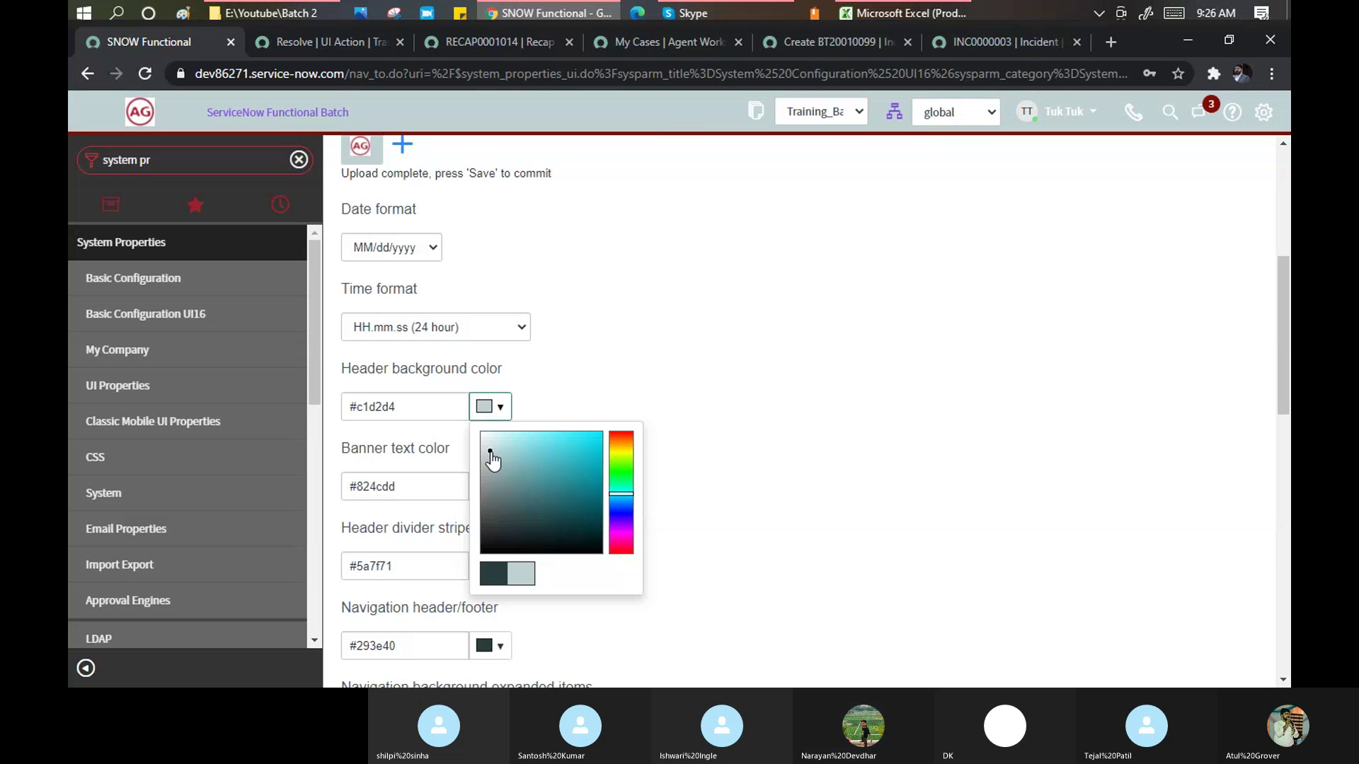
click(489, 436)
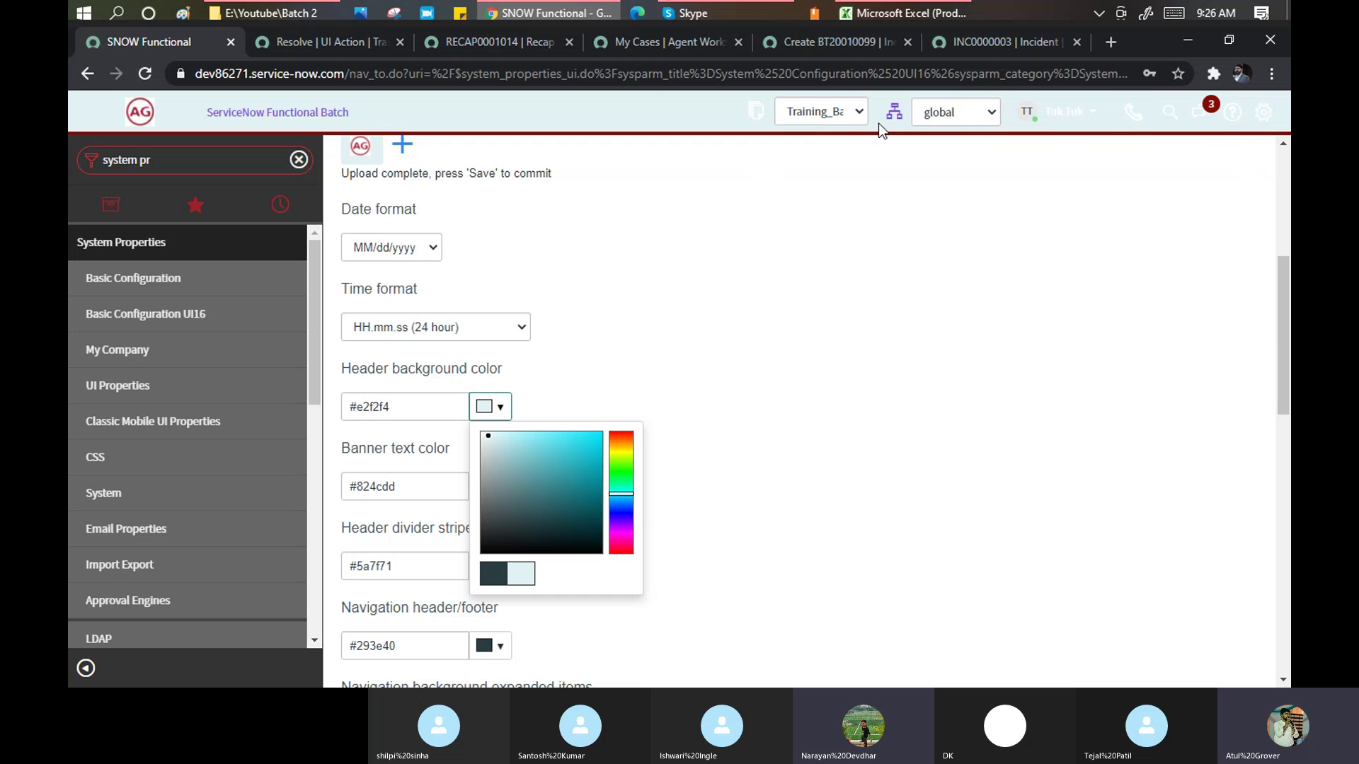
click(520, 450)
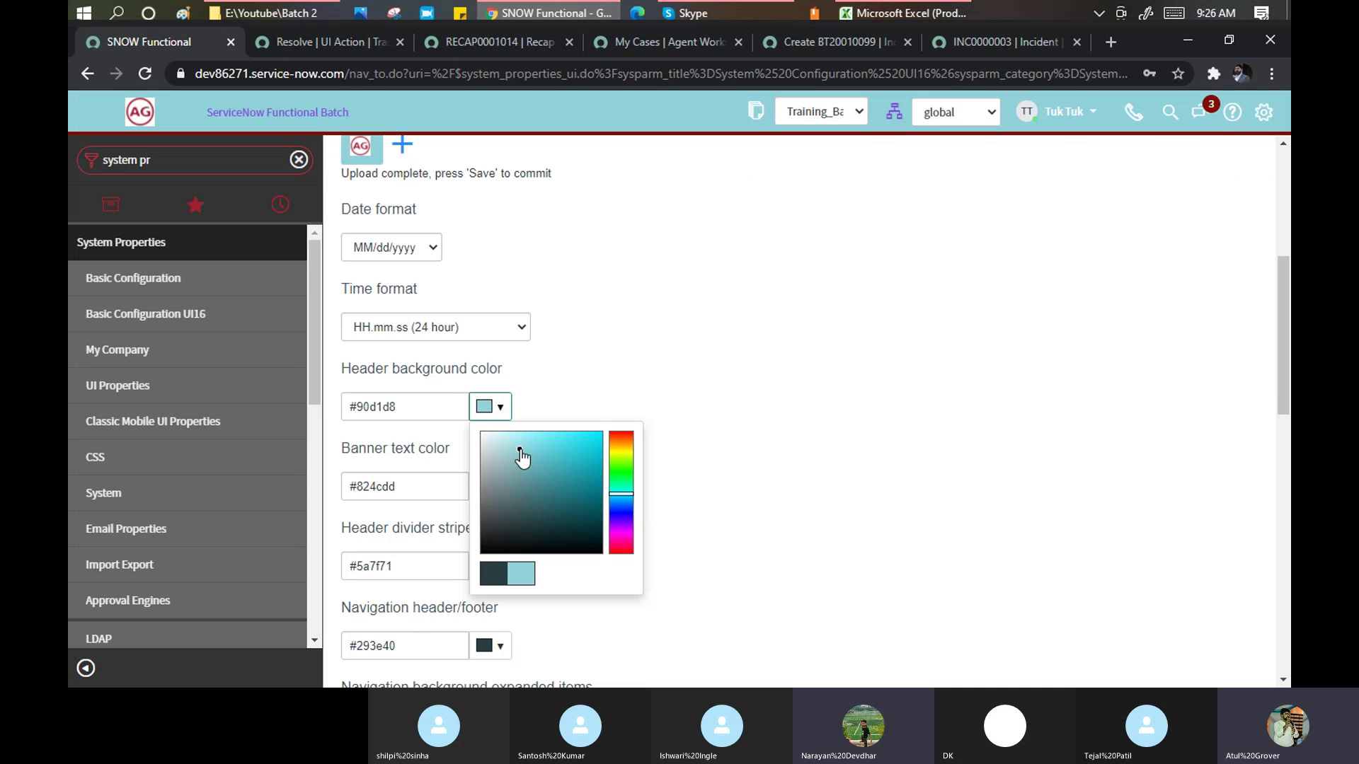
click(770, 378)
Change the header divider stripe color to the muted blue #5a607f.
scroll(773, 380, down, 1)
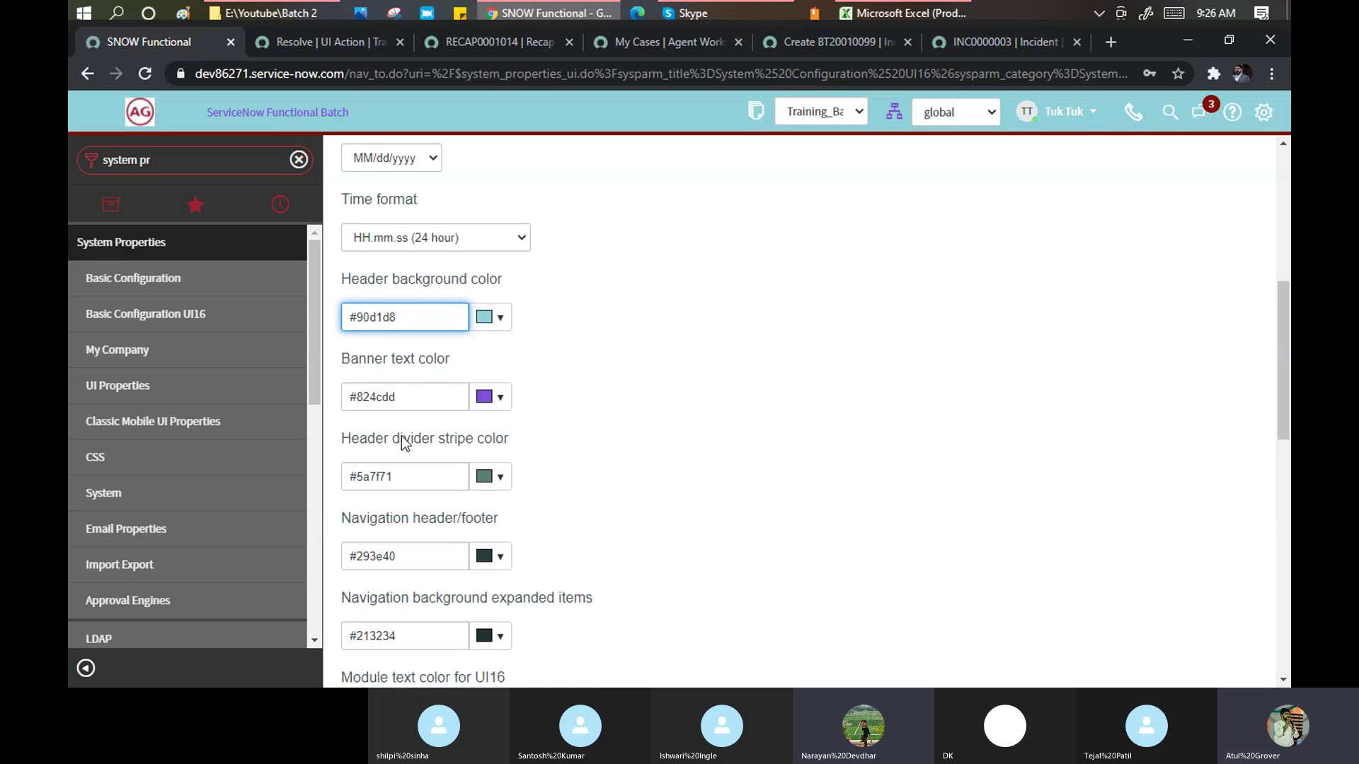
click(500, 479)
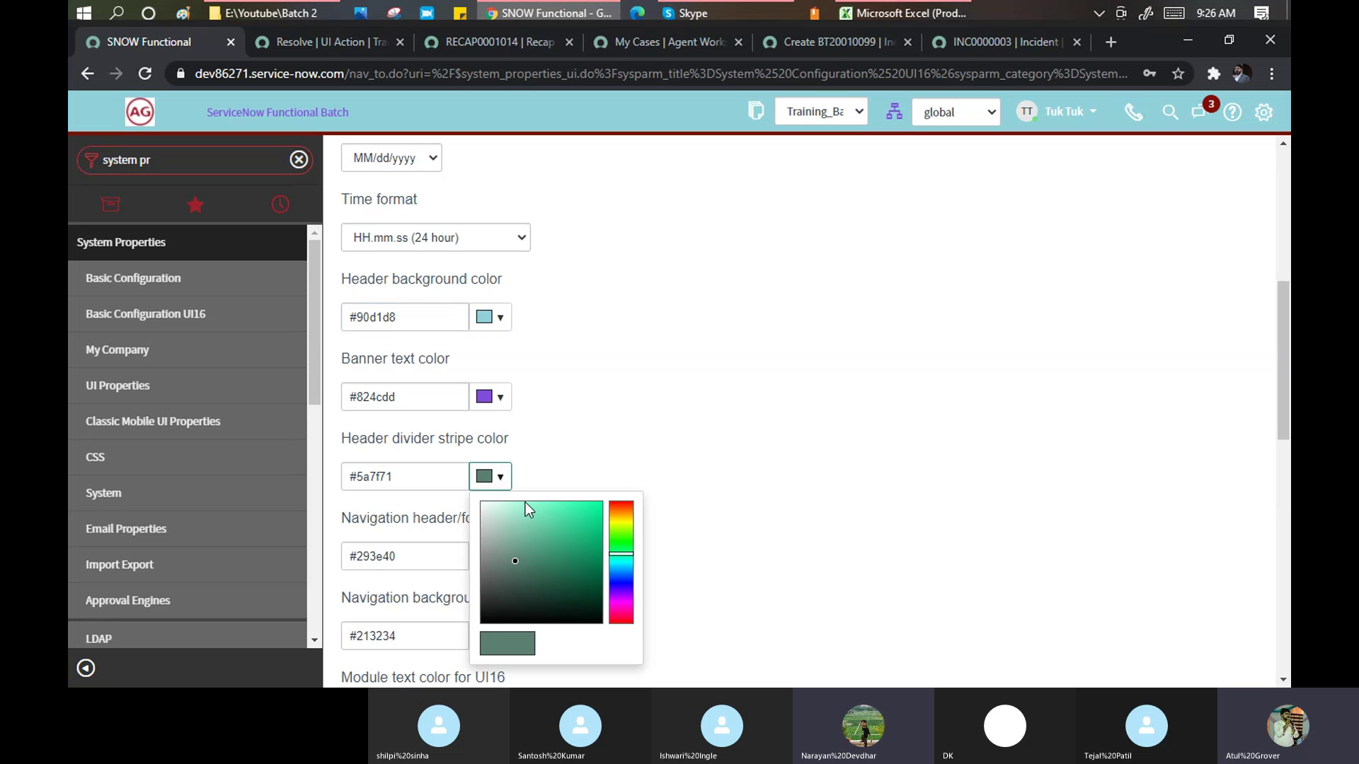
click(626, 611)
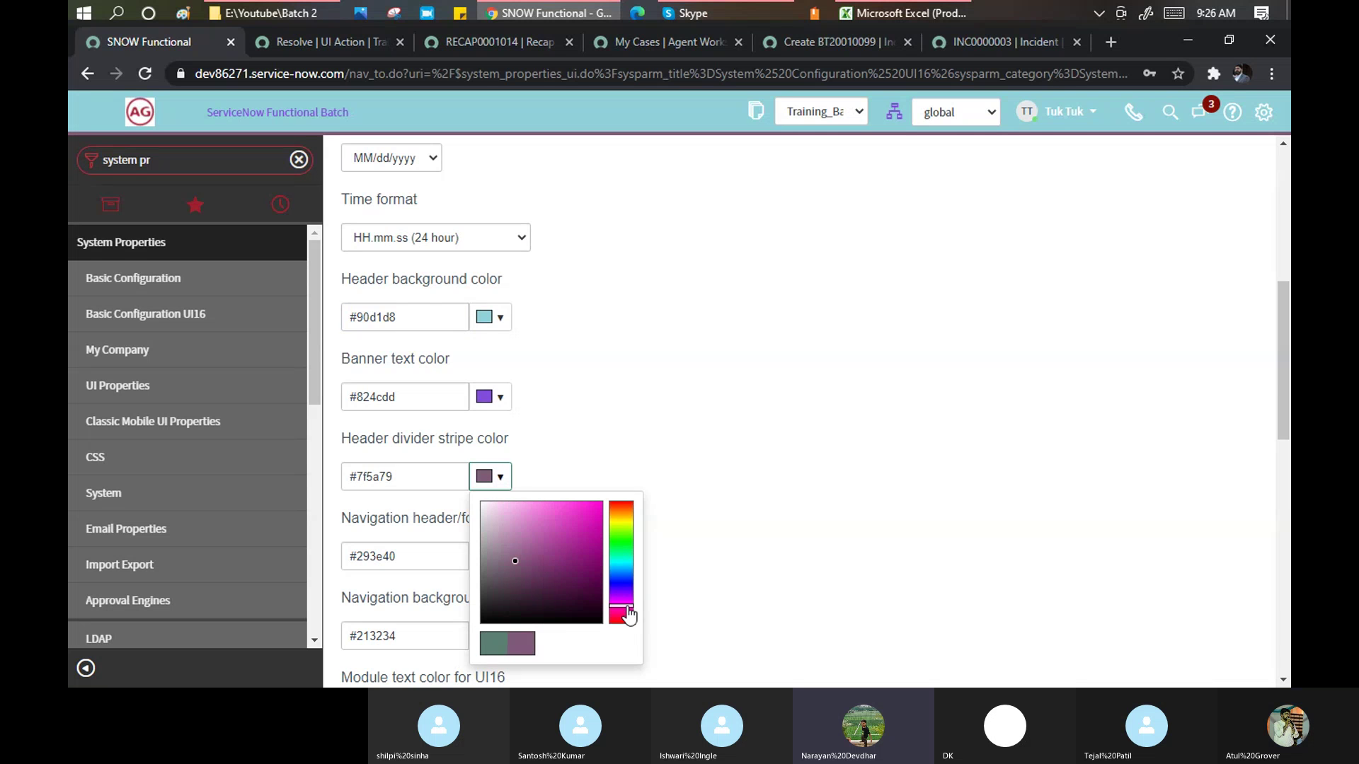
click(621, 579)
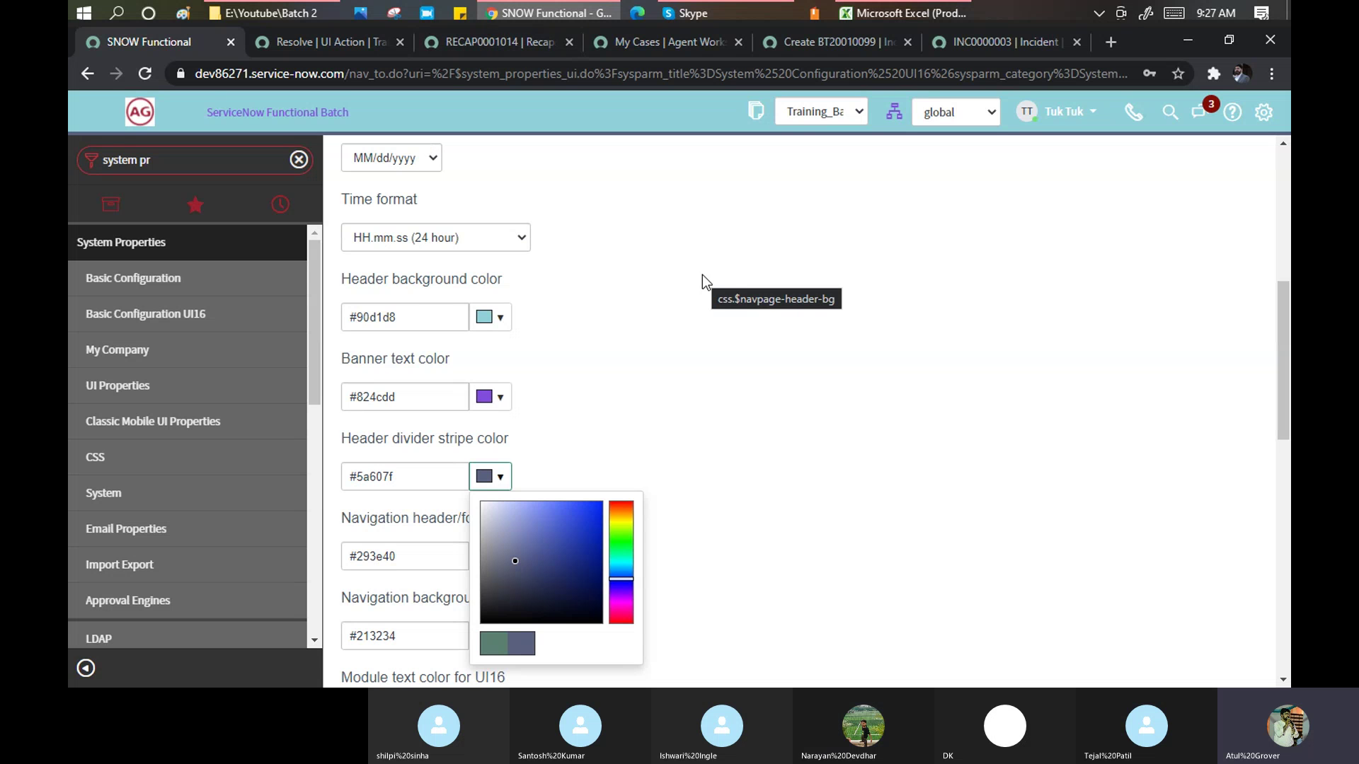
click(658, 251)
Change the navigation background color for expanded items to the dark olive #313421.
scroll(667, 260, down, 4)
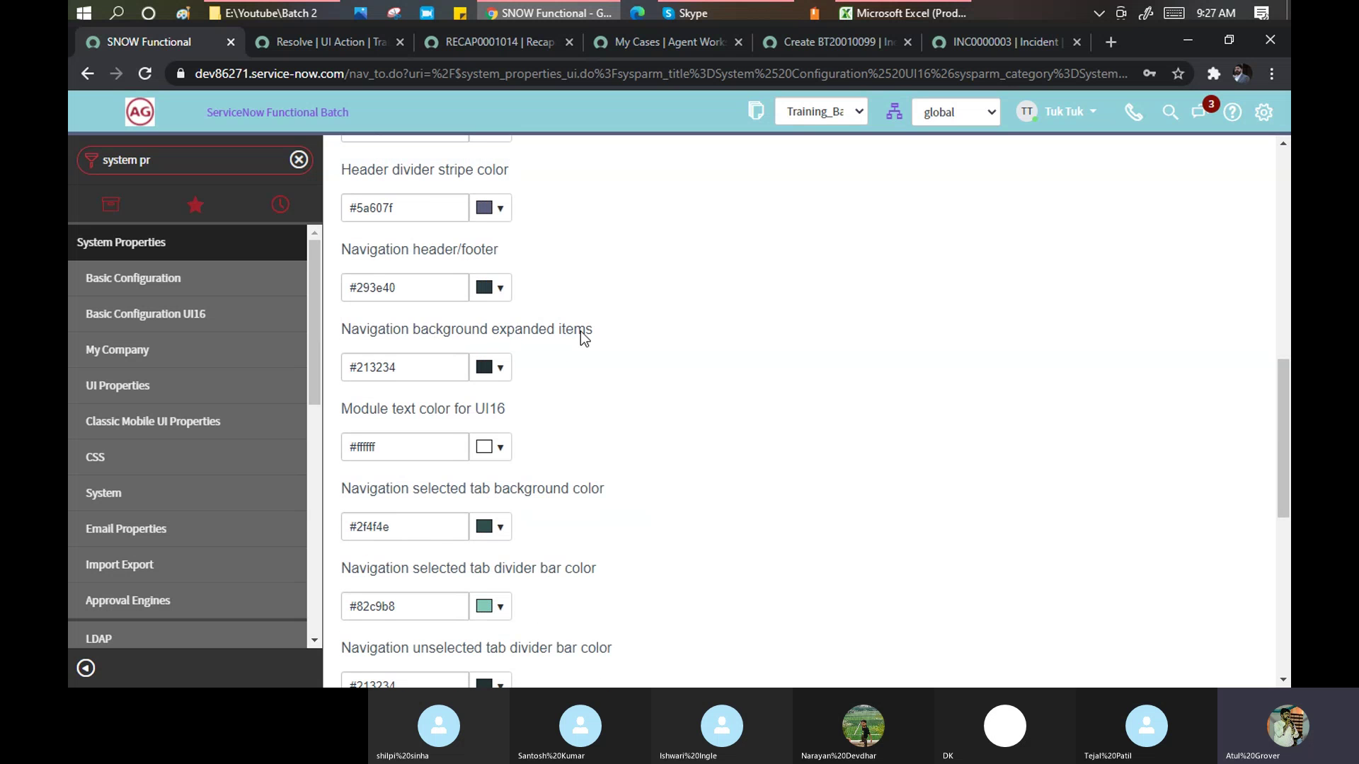
click(499, 370)
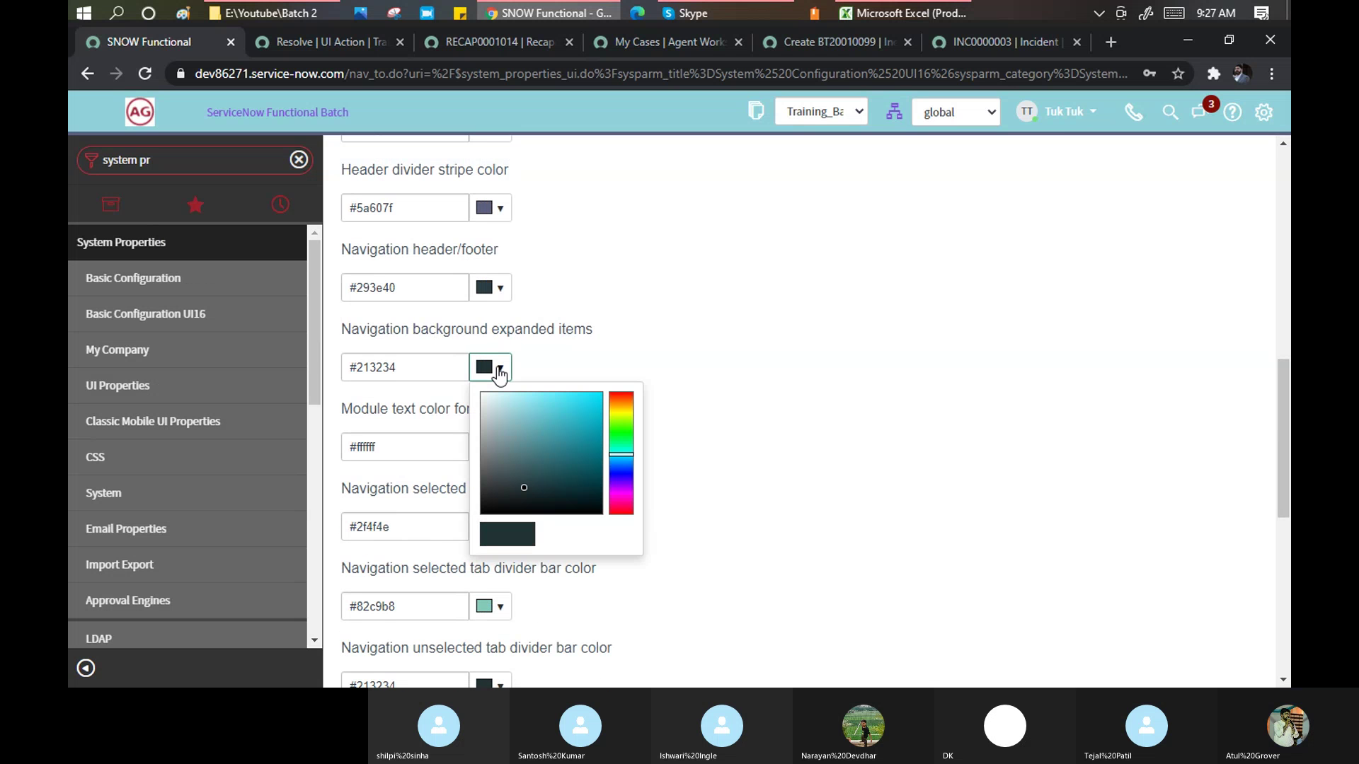
click(618, 412)
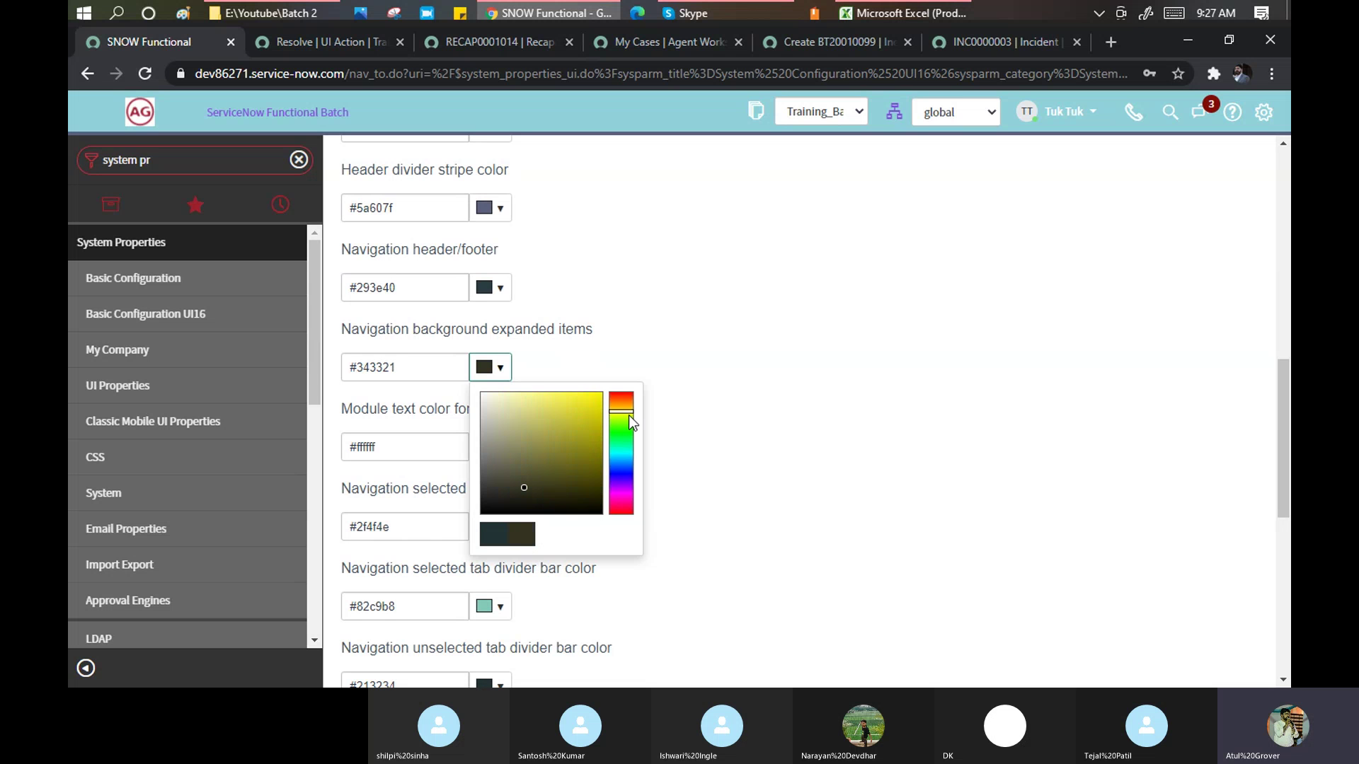
click(629, 415)
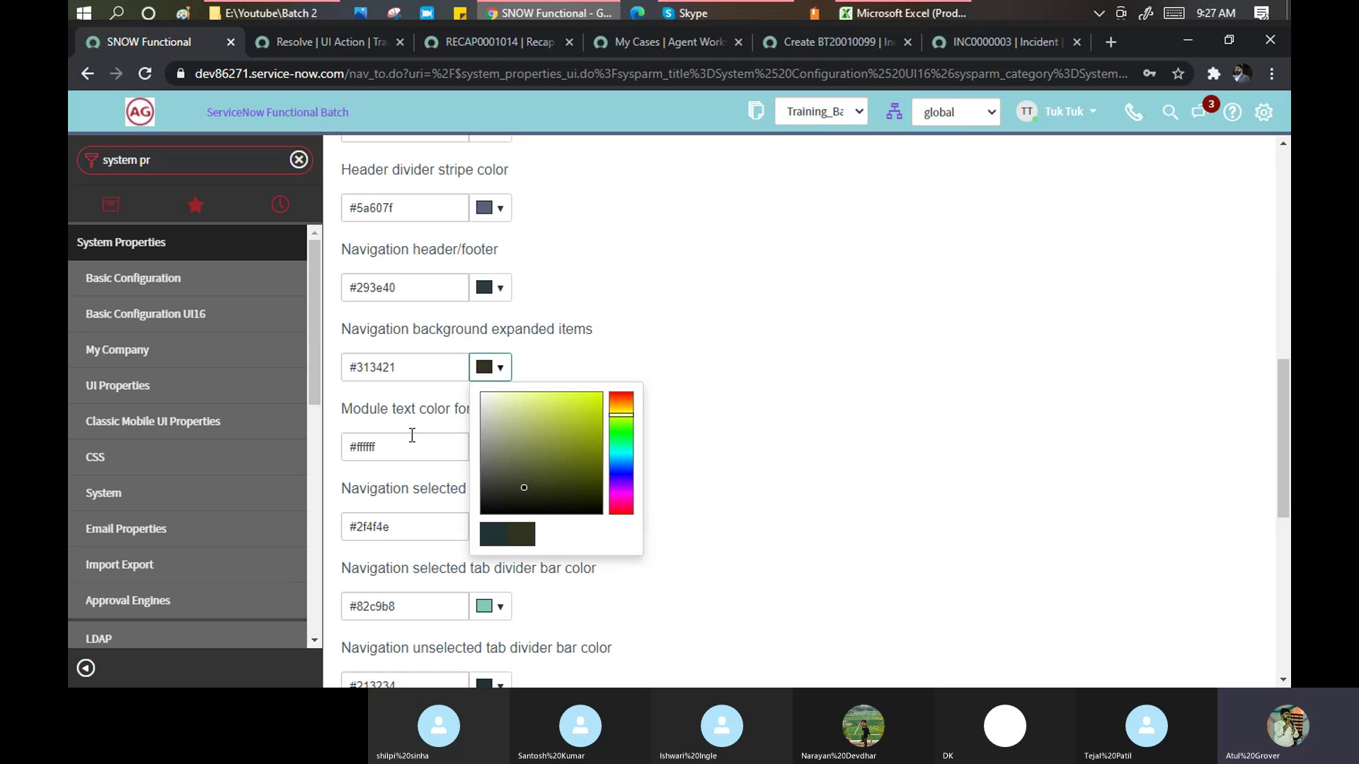
click(760, 358)
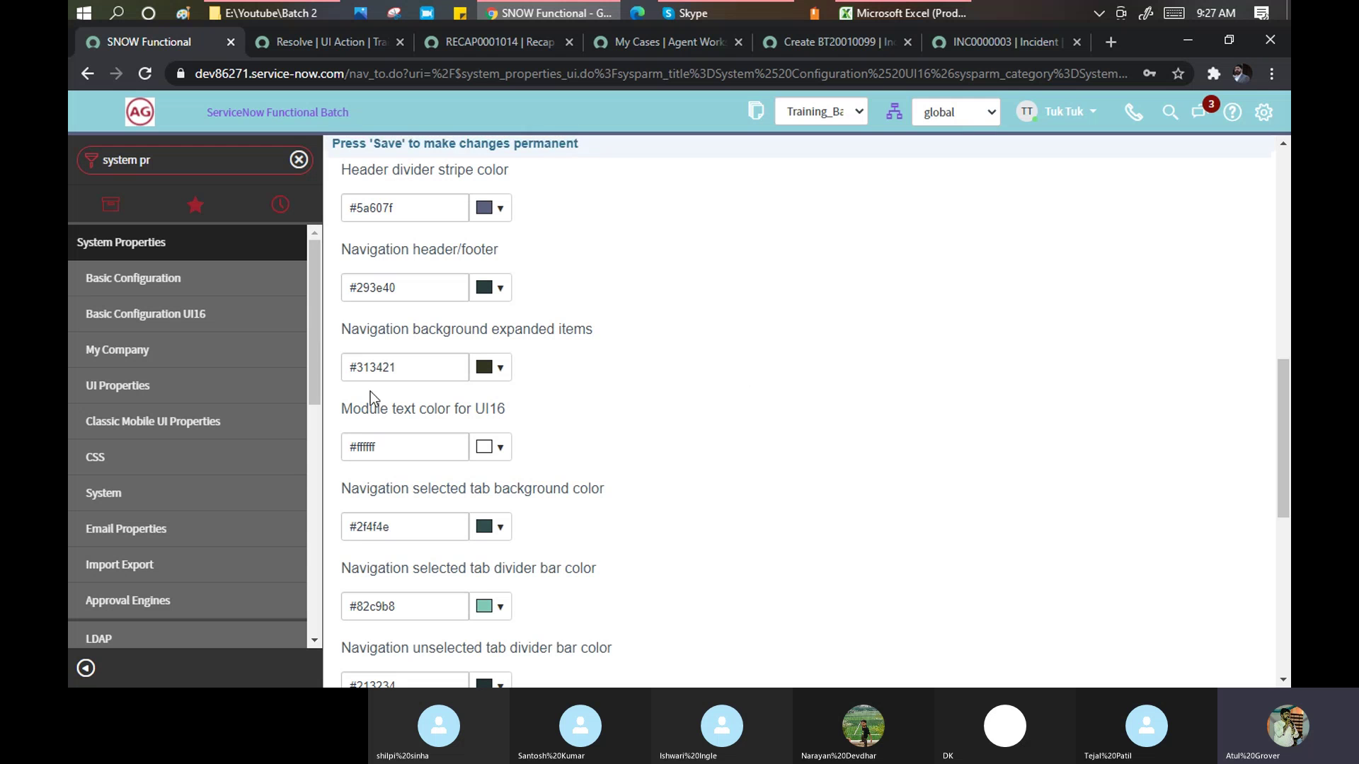
Try bright red for the UI16 module text color and settle on the very dark red #200707.
click(486, 449)
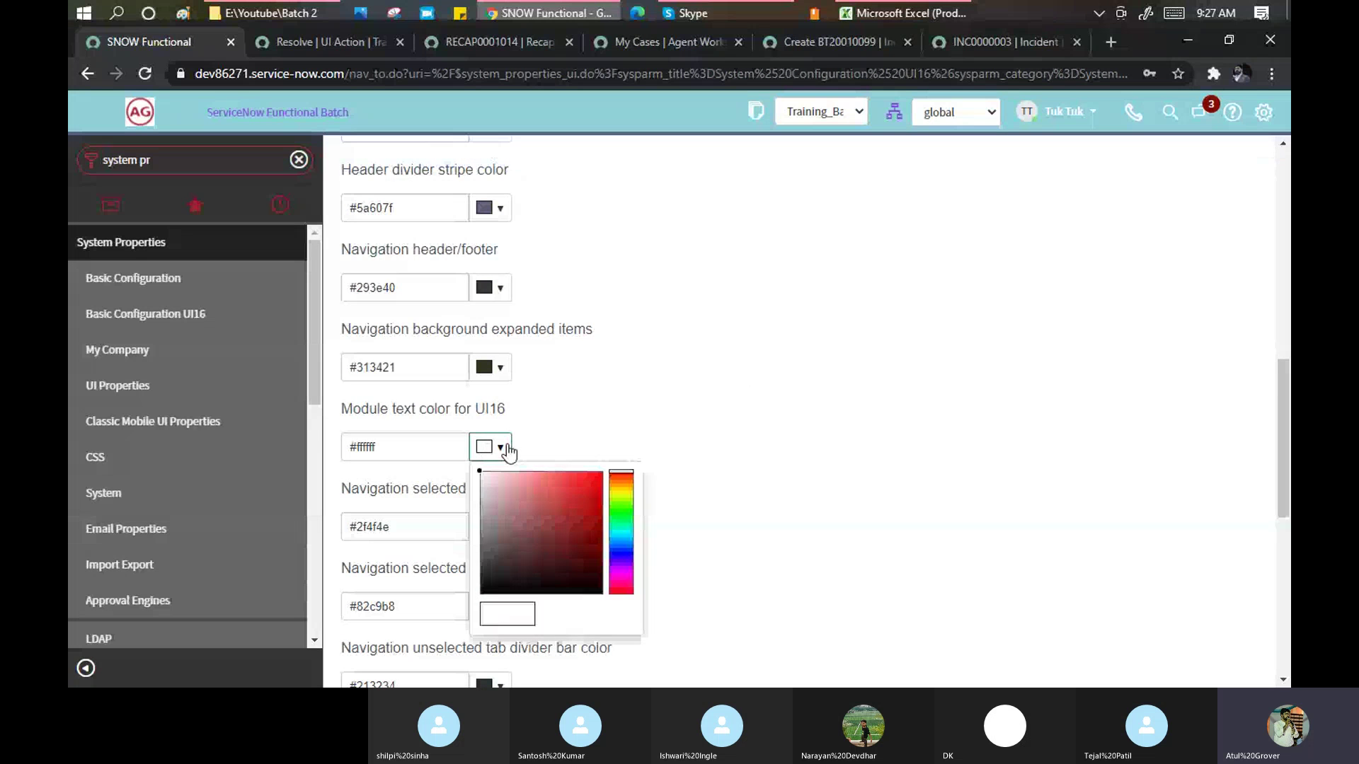
click(589, 483)
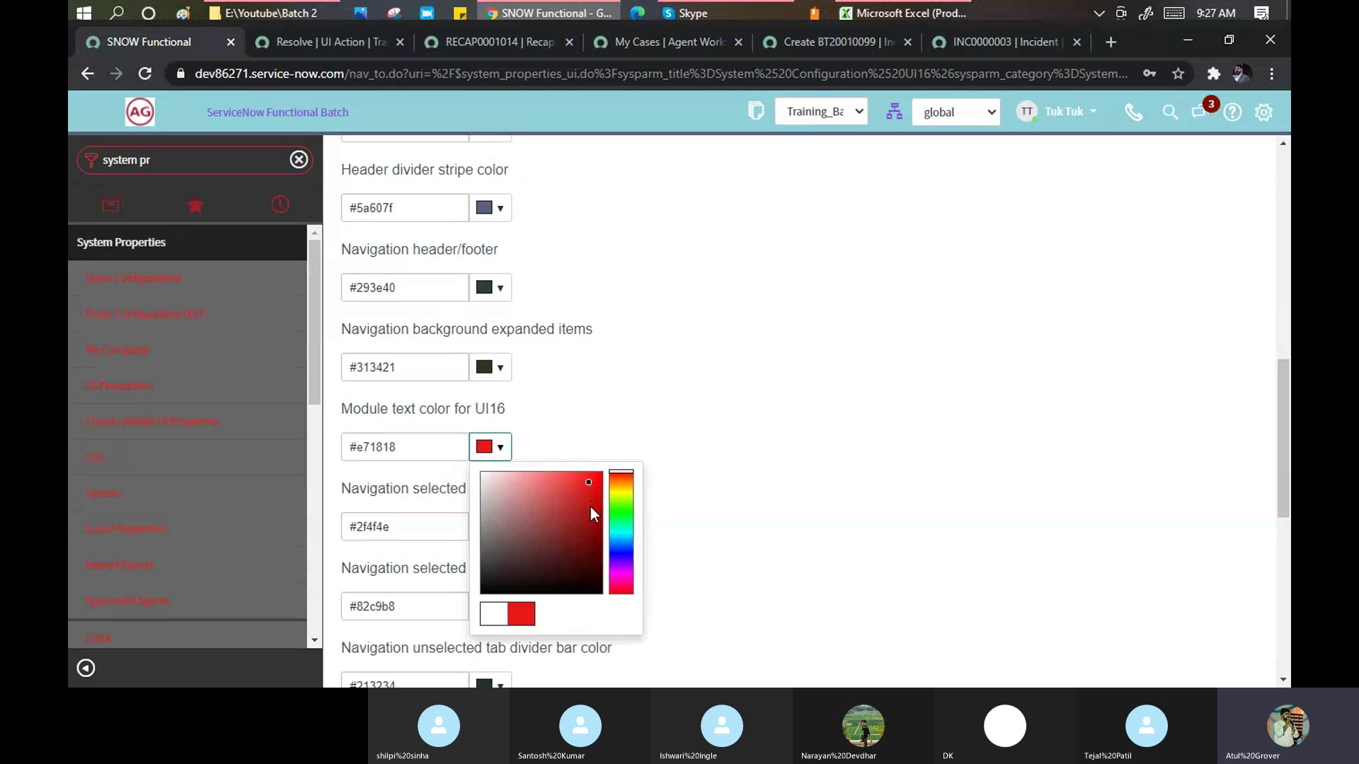
click(576, 579)
click(740, 331)
Try pink for the navigation selected tab divider bar color and settle on the light purple #bf82c9.
scroll(740, 329, down, 1)
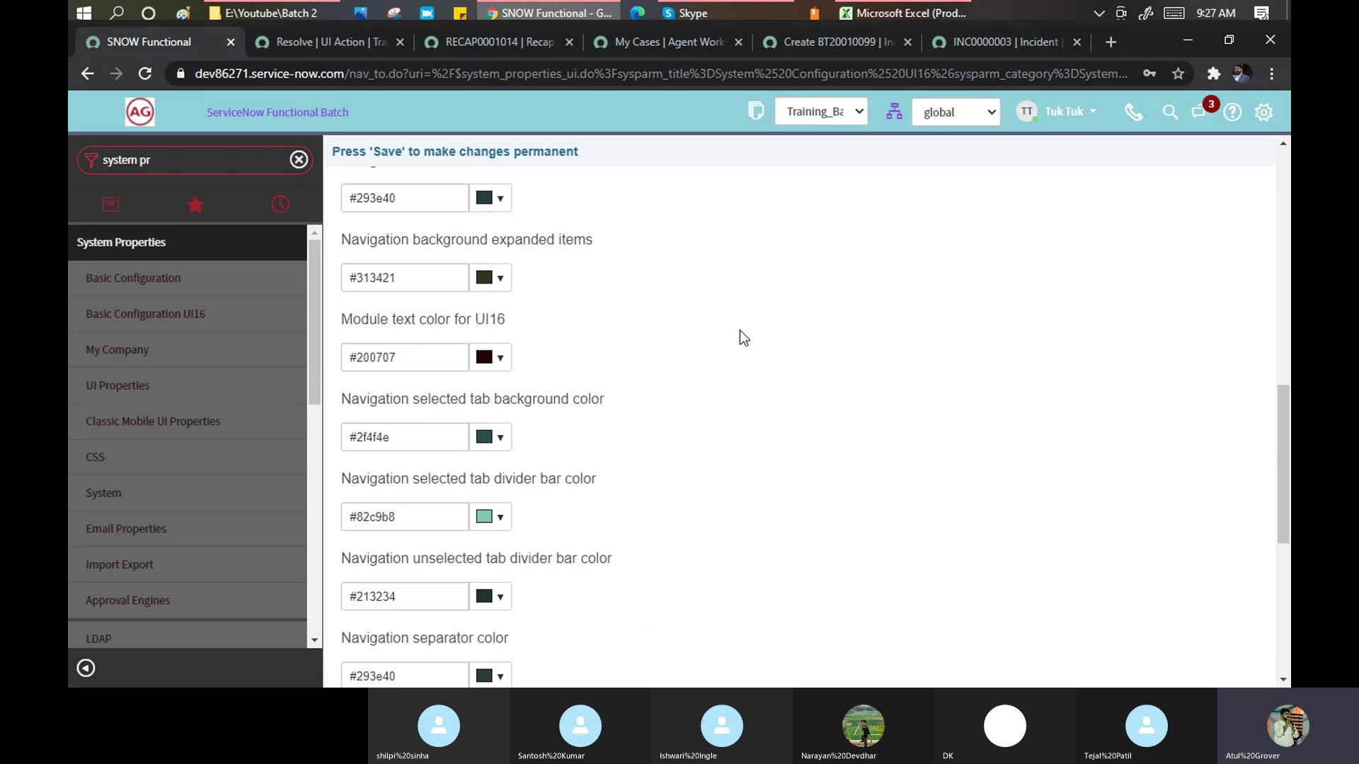
scroll(740, 330, down, 1)
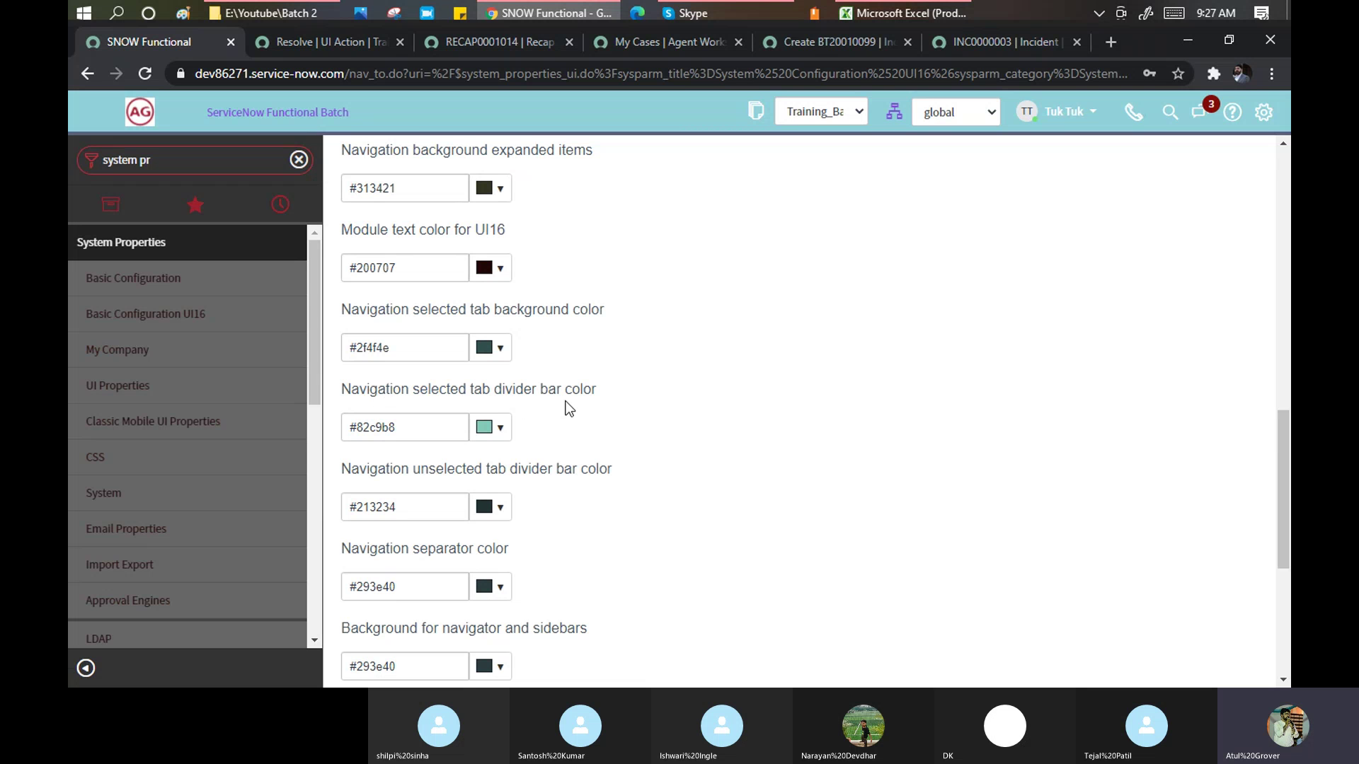
click(505, 432)
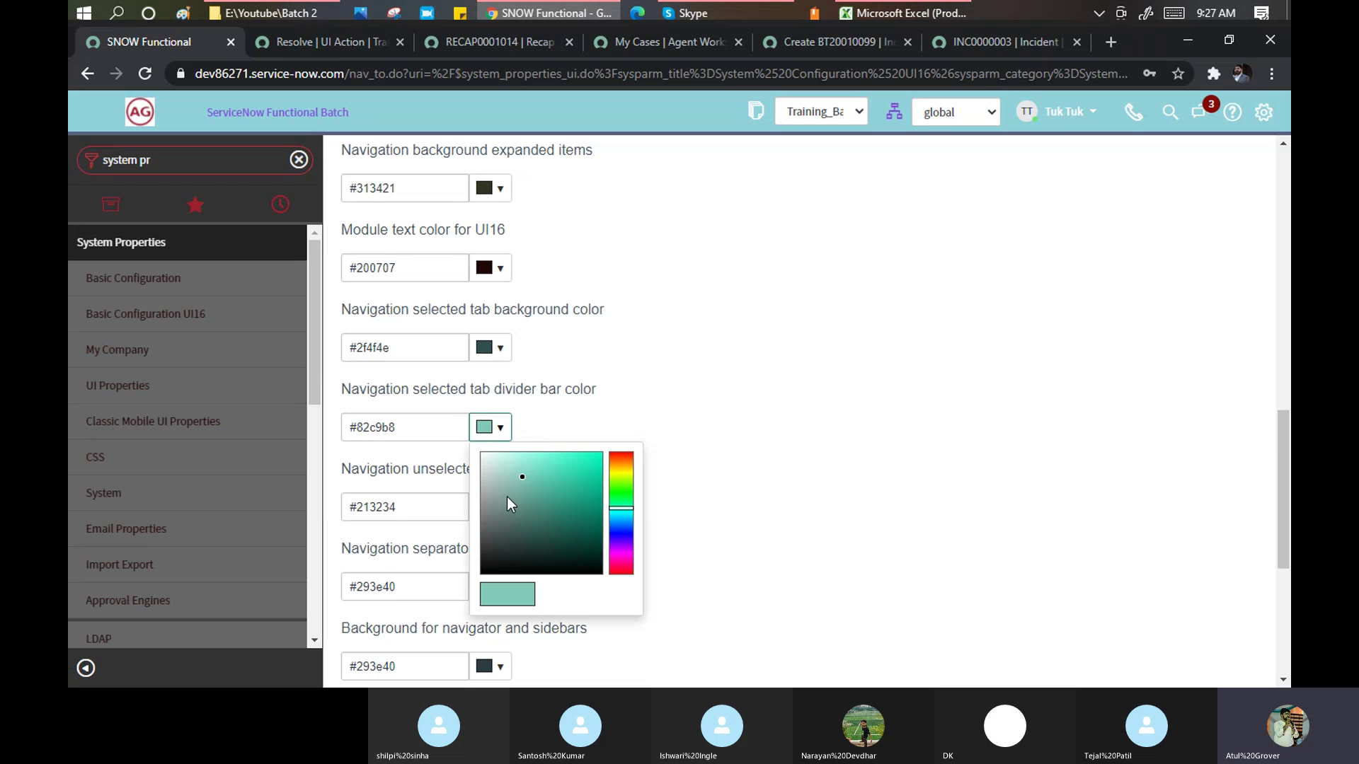
click(629, 568)
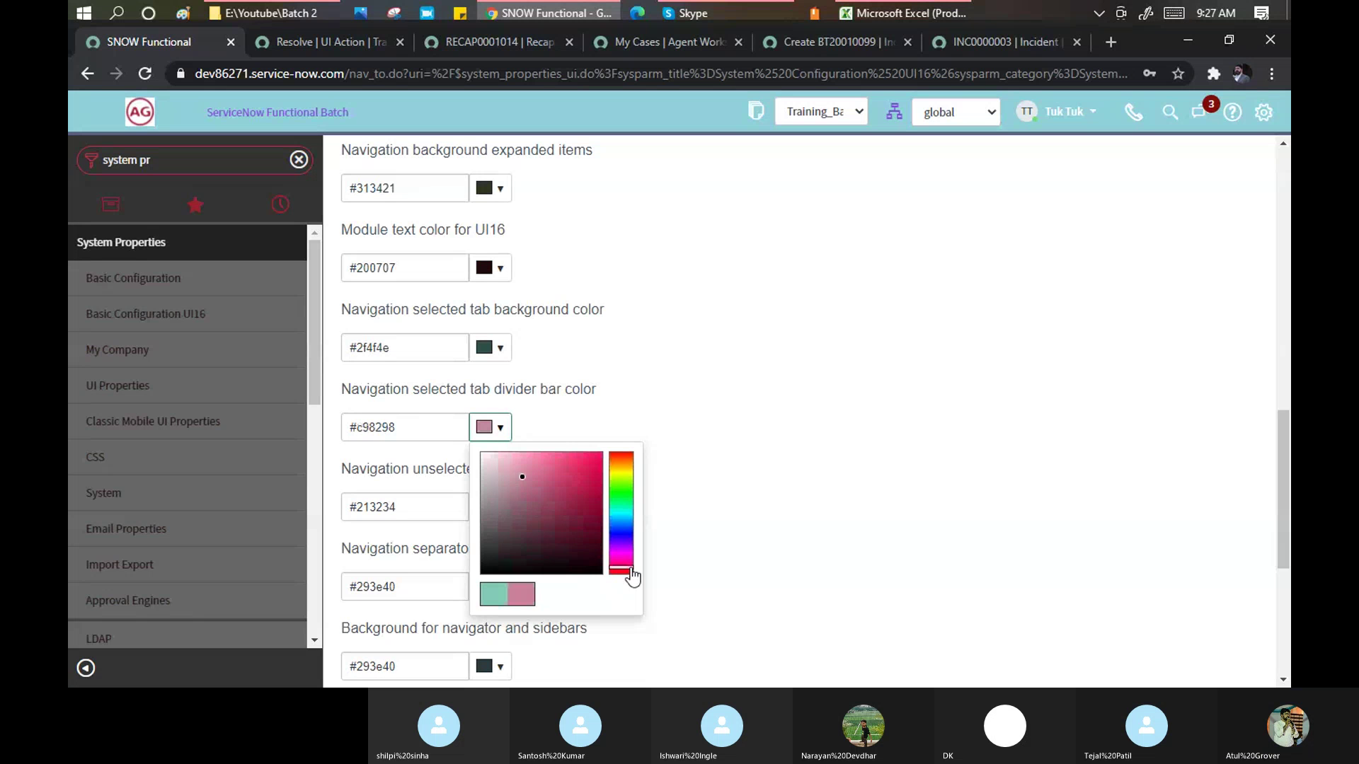
click(630, 556)
click(700, 379)
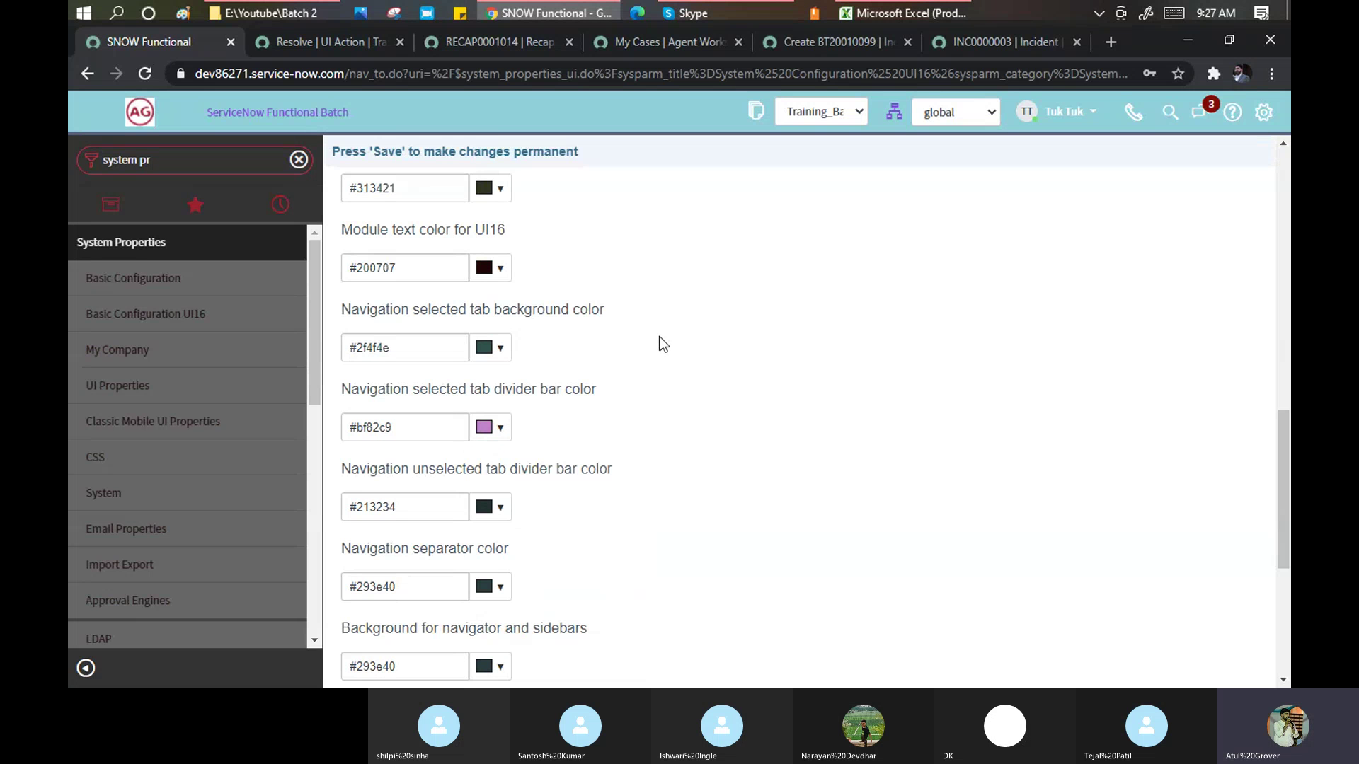
Set the background color for the navigator and sidebars to #293e80.
scroll(632, 415, down, 4)
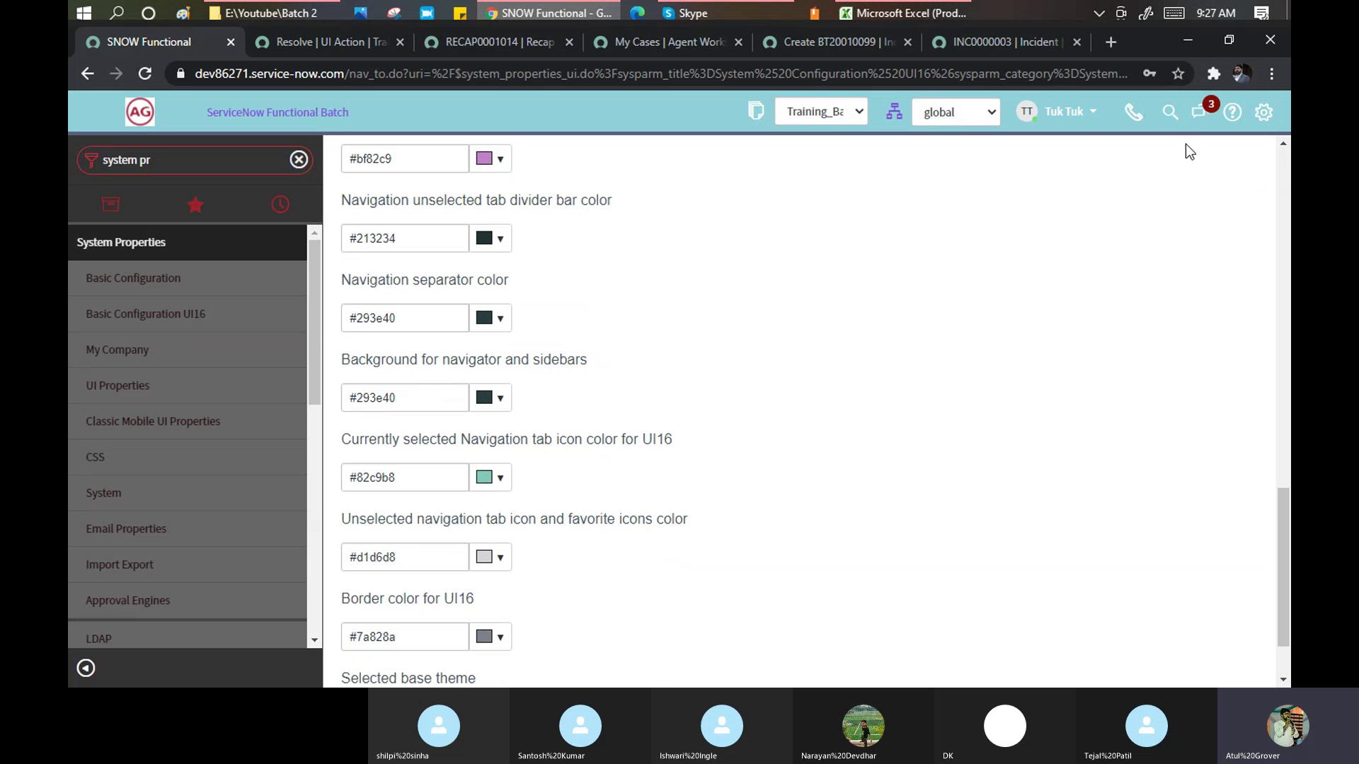
click(502, 398)
scroll(526, 471, down, 2)
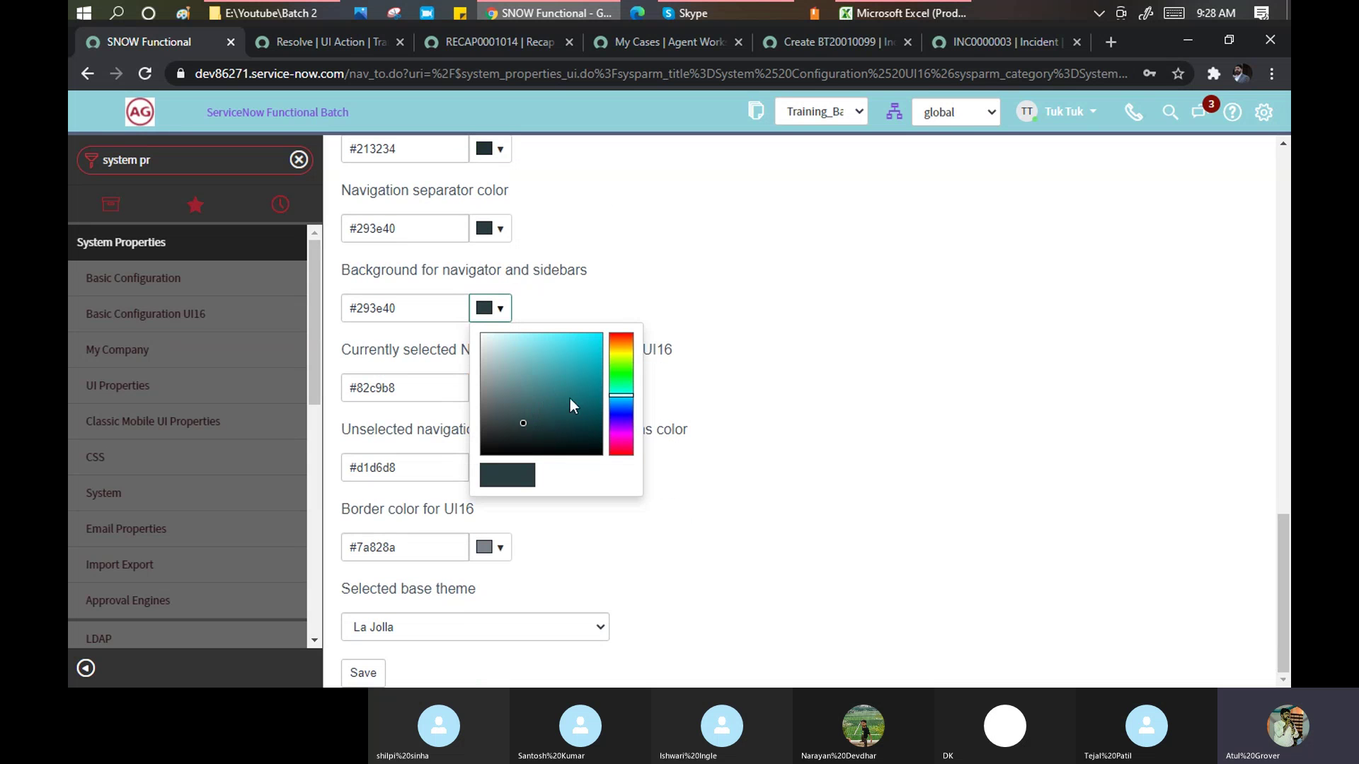
click(421, 330)
click(410, 307)
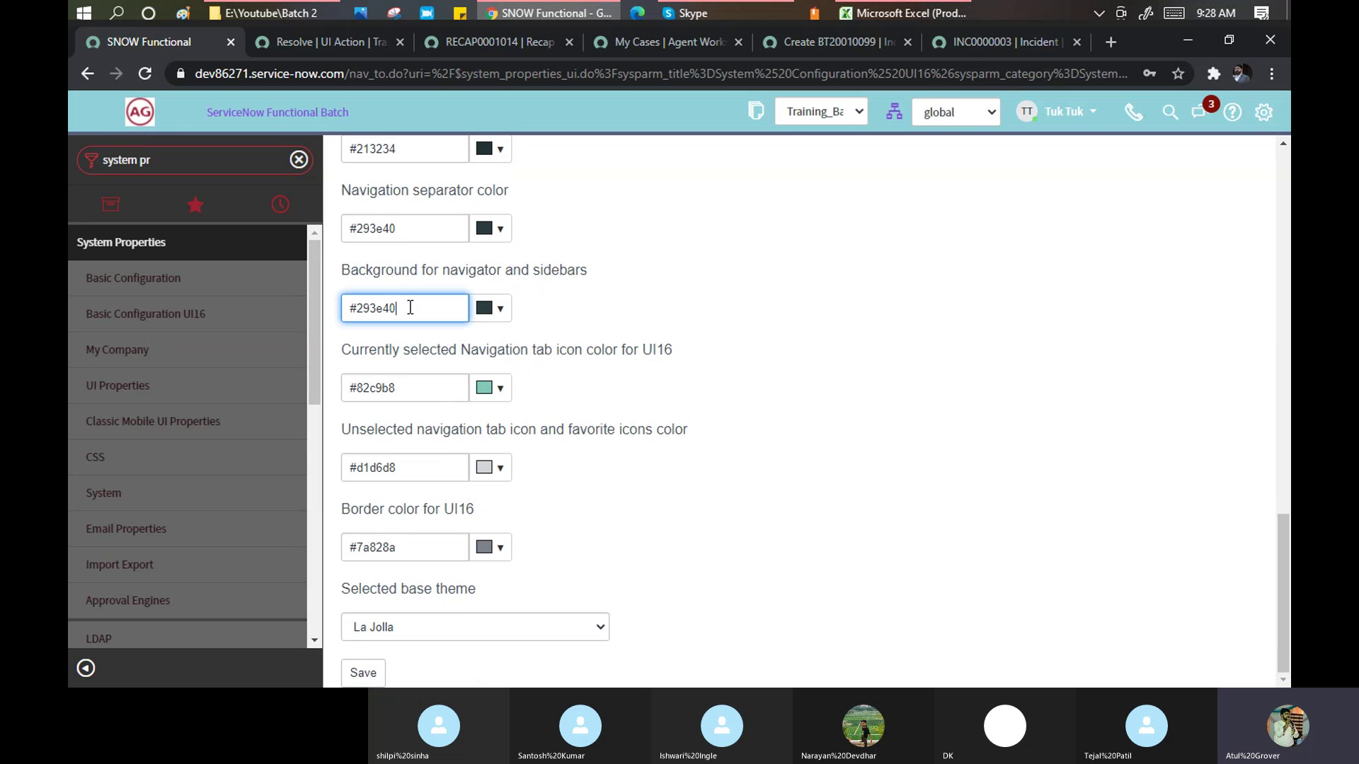
key(BackSpace)
key(BackSpace)
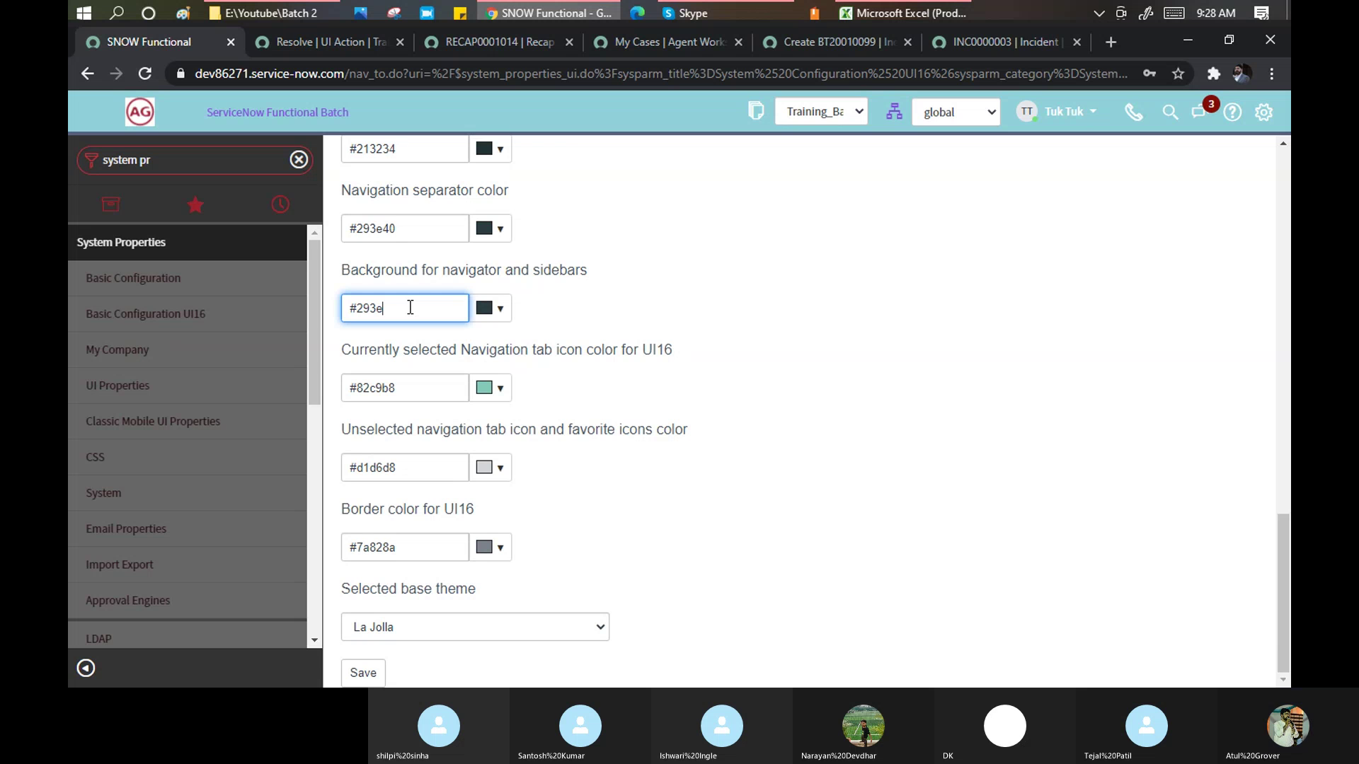
text(80)
click(622, 303)
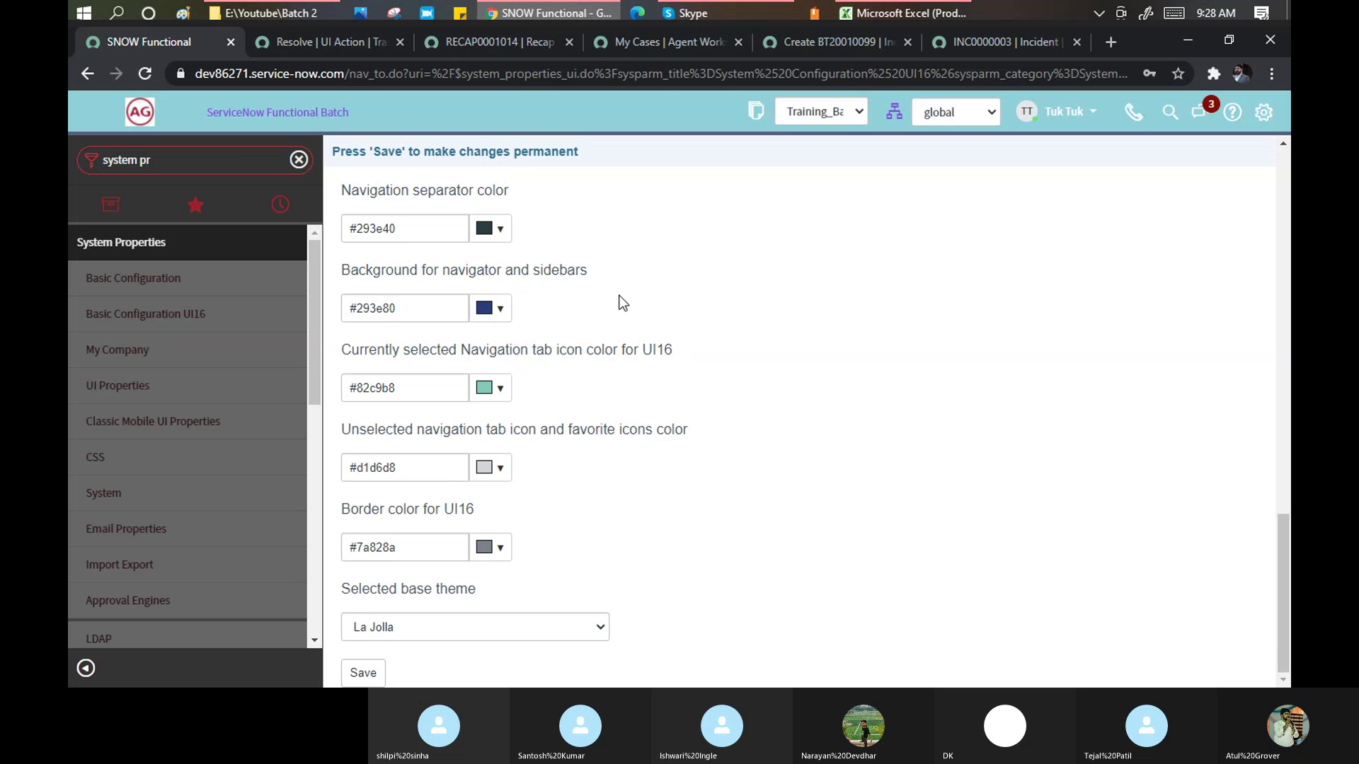
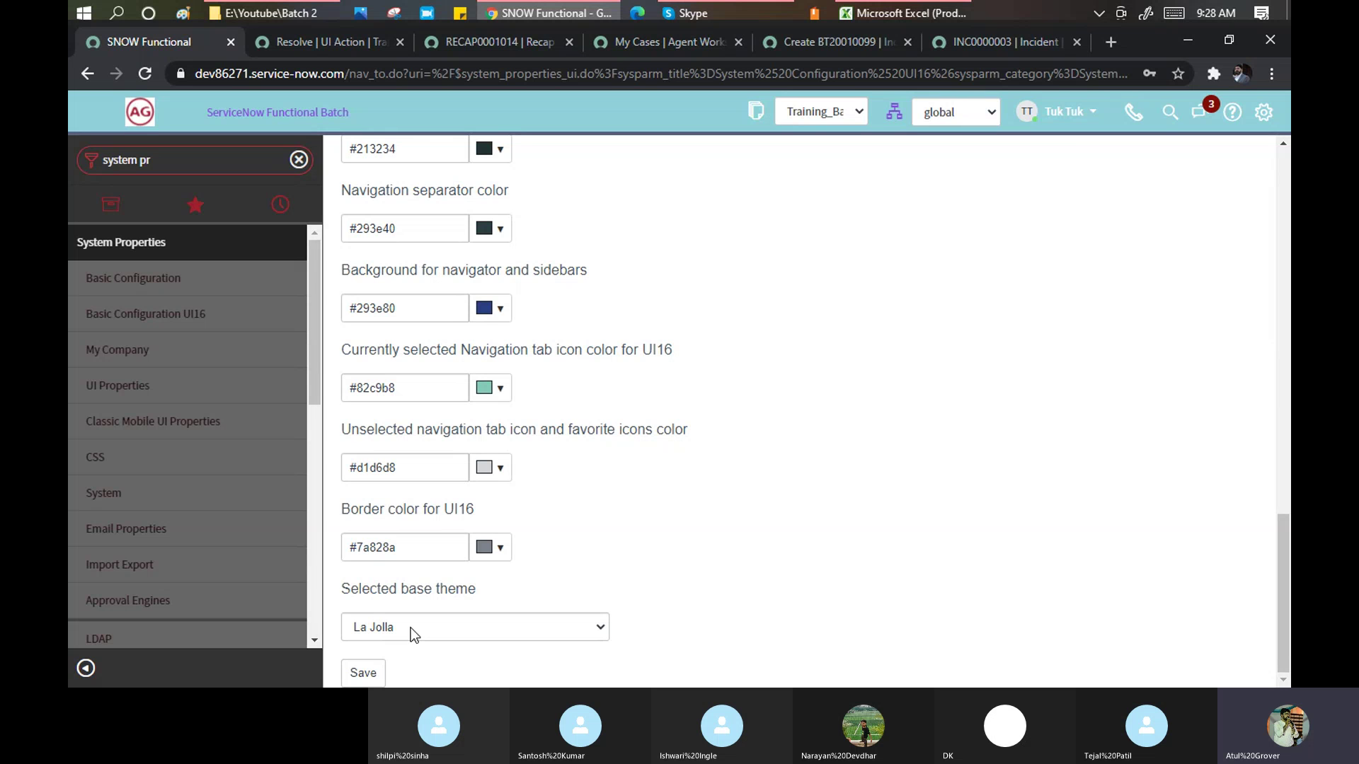
Look over the available themes in the System Settings, leaving the current choice as it is.
click(1264, 112)
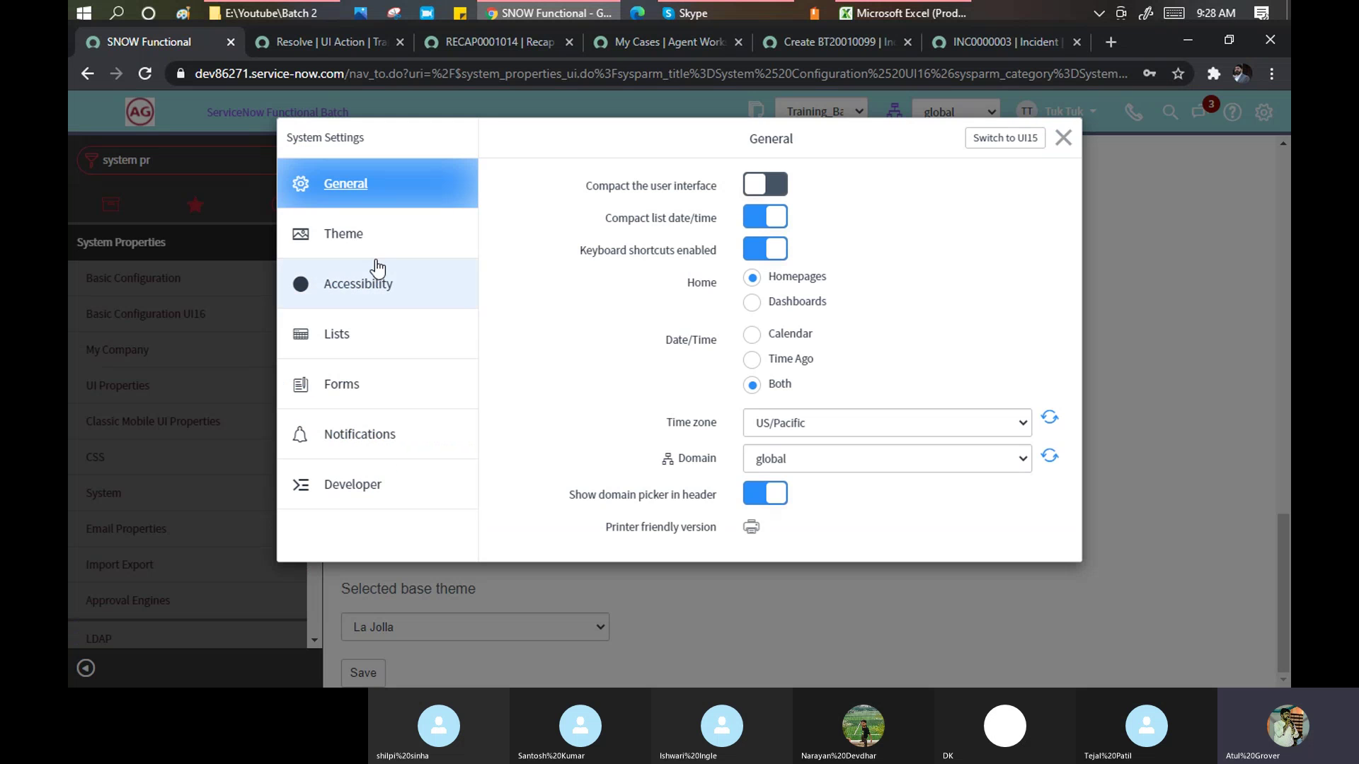
click(345, 236)
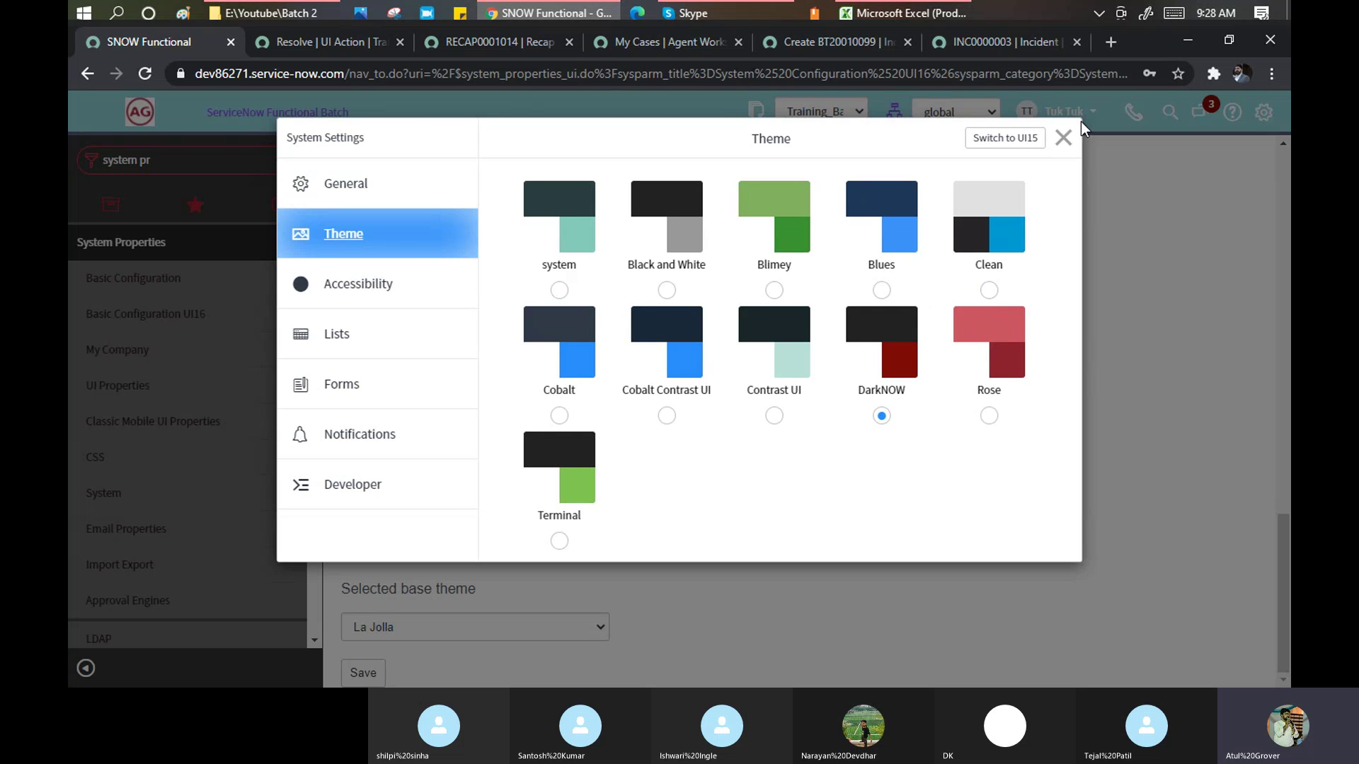
click(1063, 137)
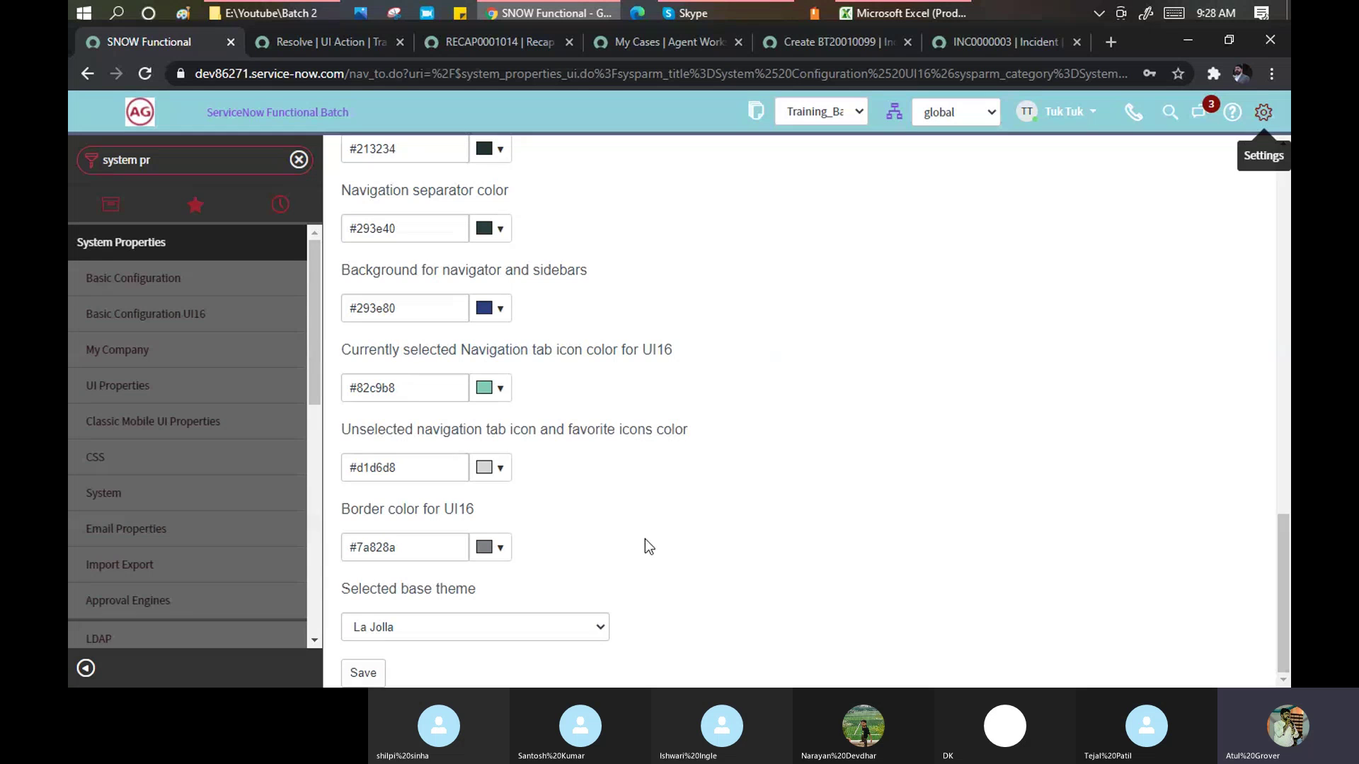
Select Cobalt as the base theme, save the UI16 configuration, and review the saved properties.
click(603, 629)
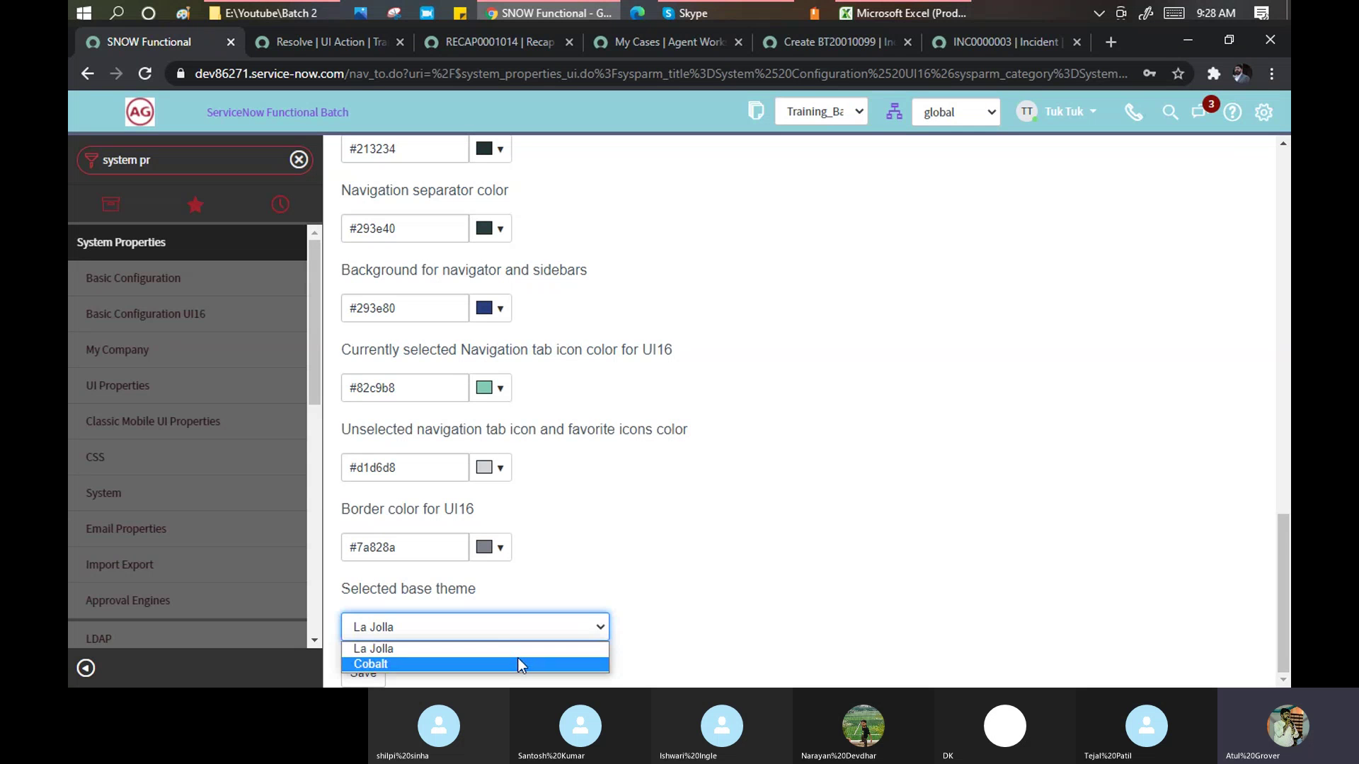
click(498, 663)
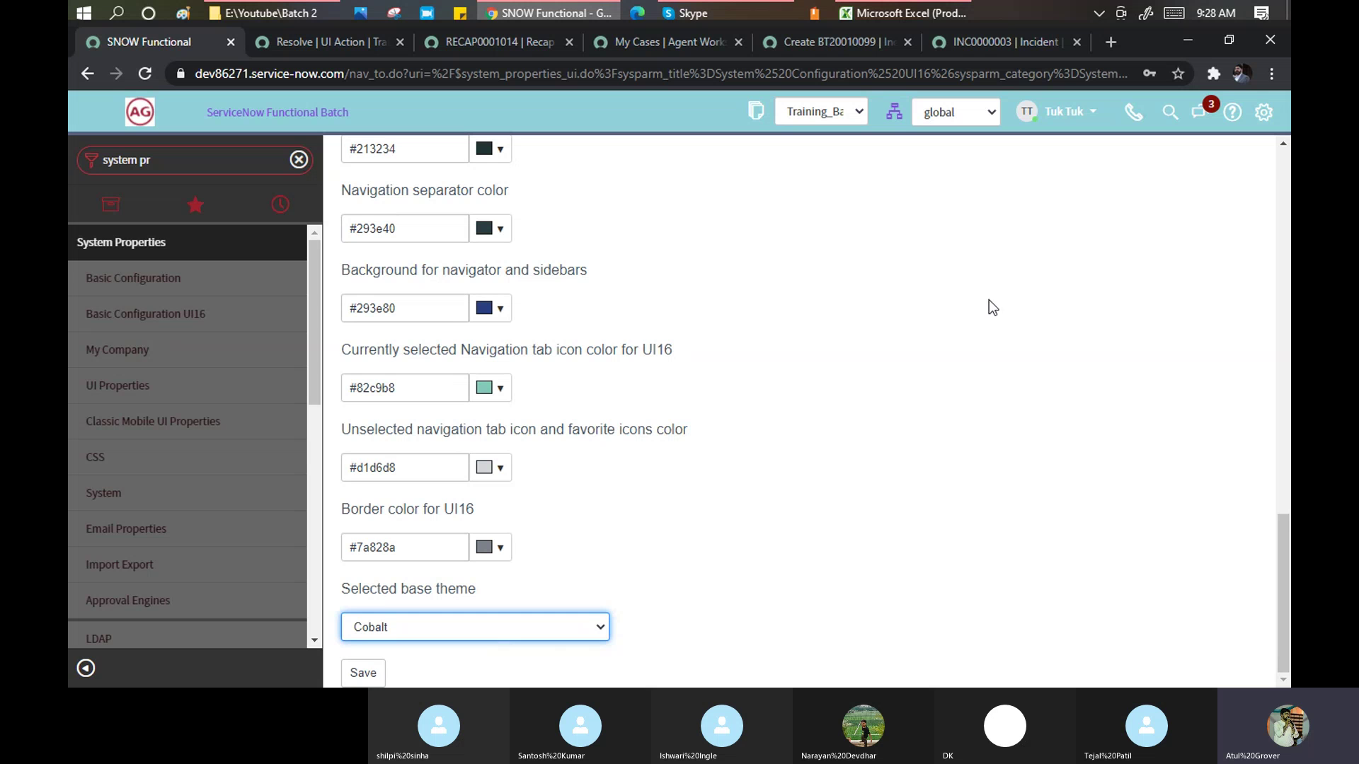
click(363, 673)
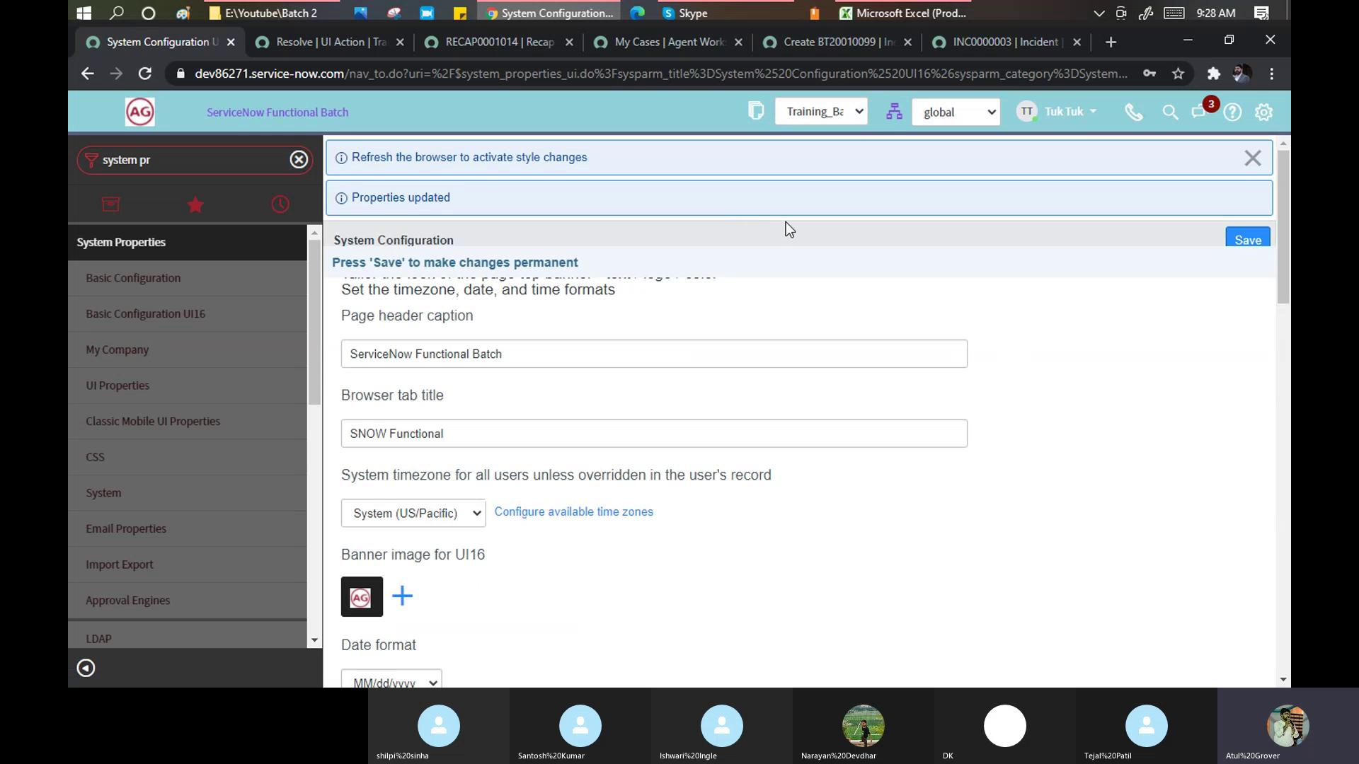
scroll(1122, 378, down, 4)
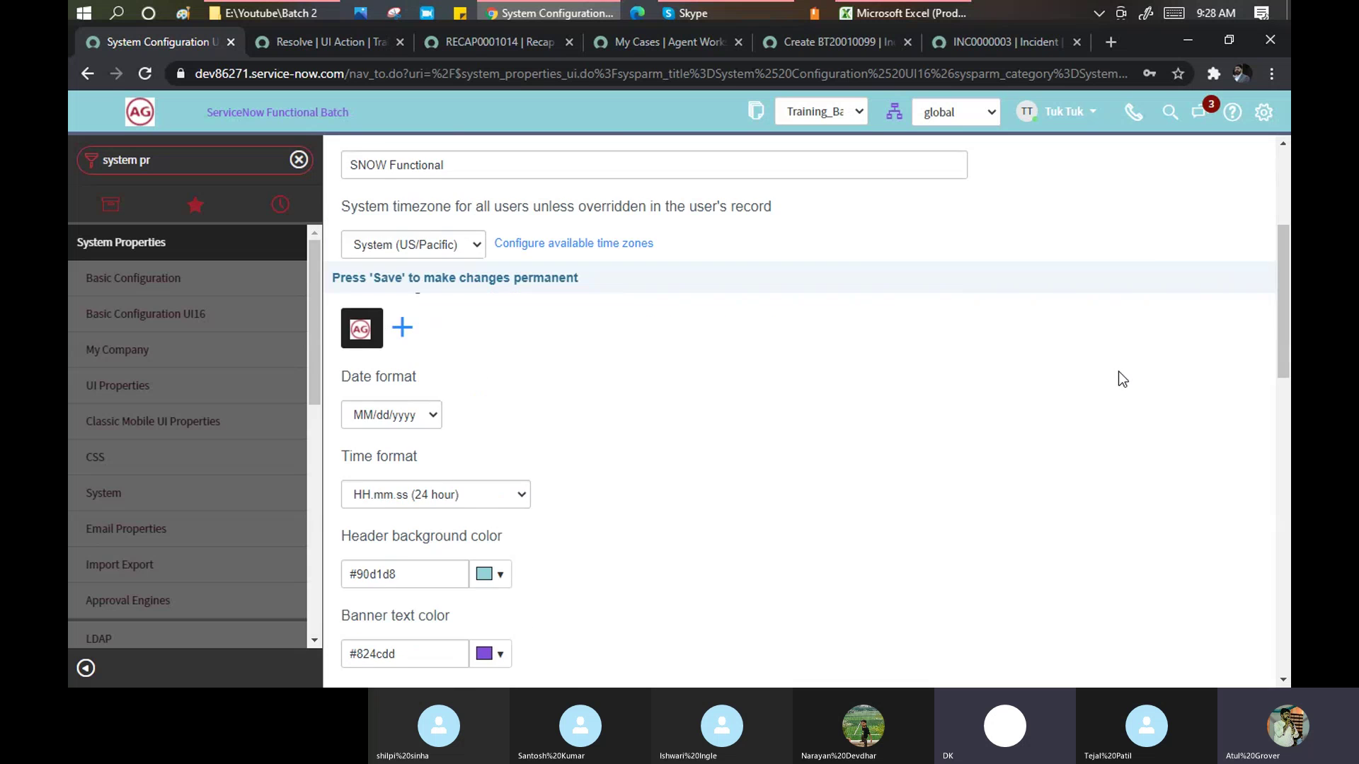
scroll(1122, 378, down, 14)
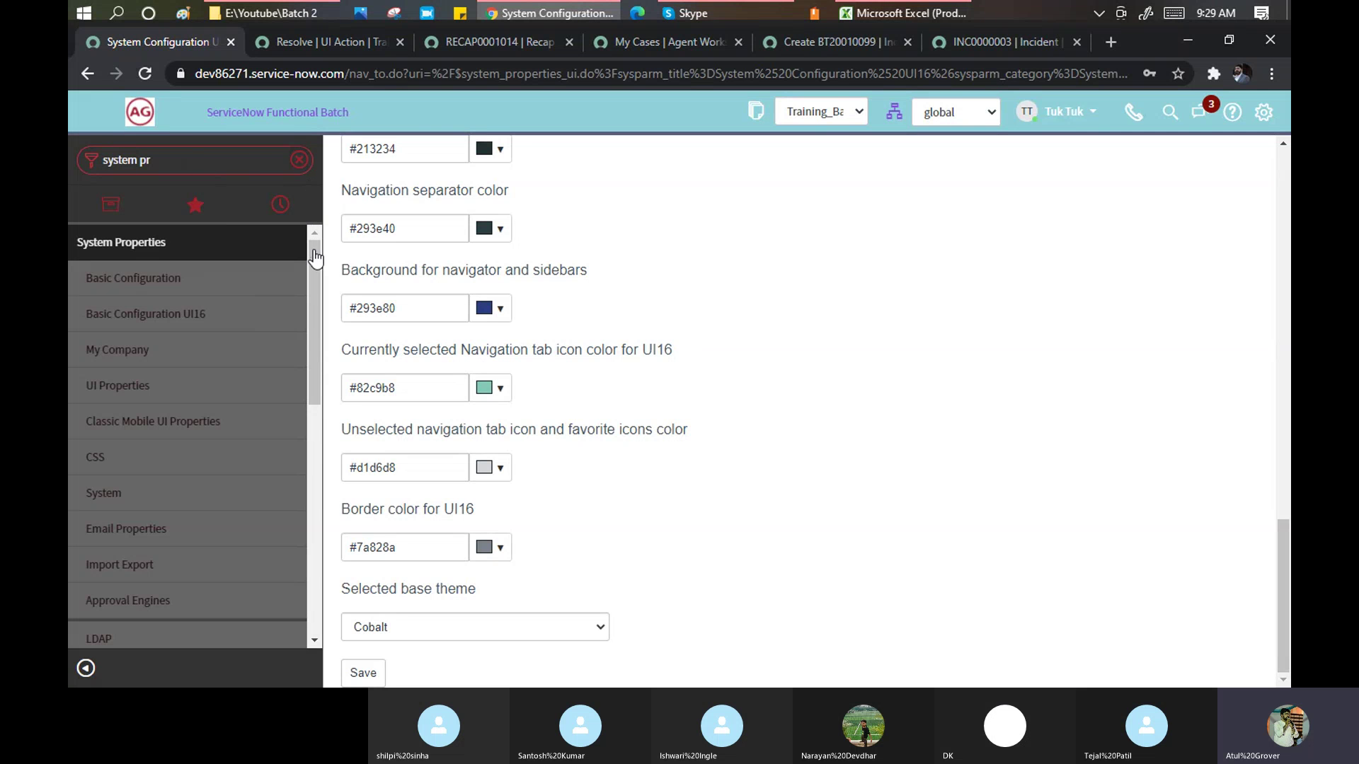
Clear the navigator filter, check the background color behind the favorites, and return to the list of all applications.
click(299, 160)
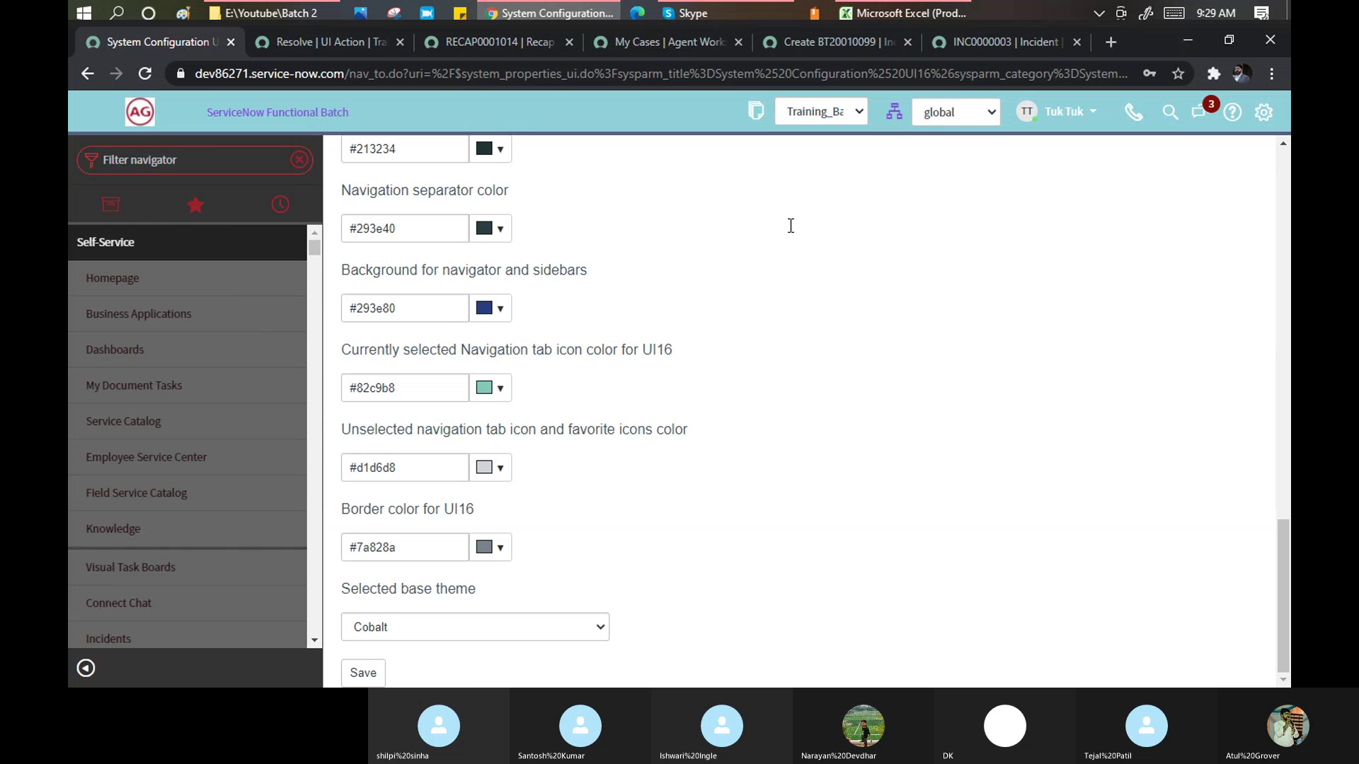
click(194, 204)
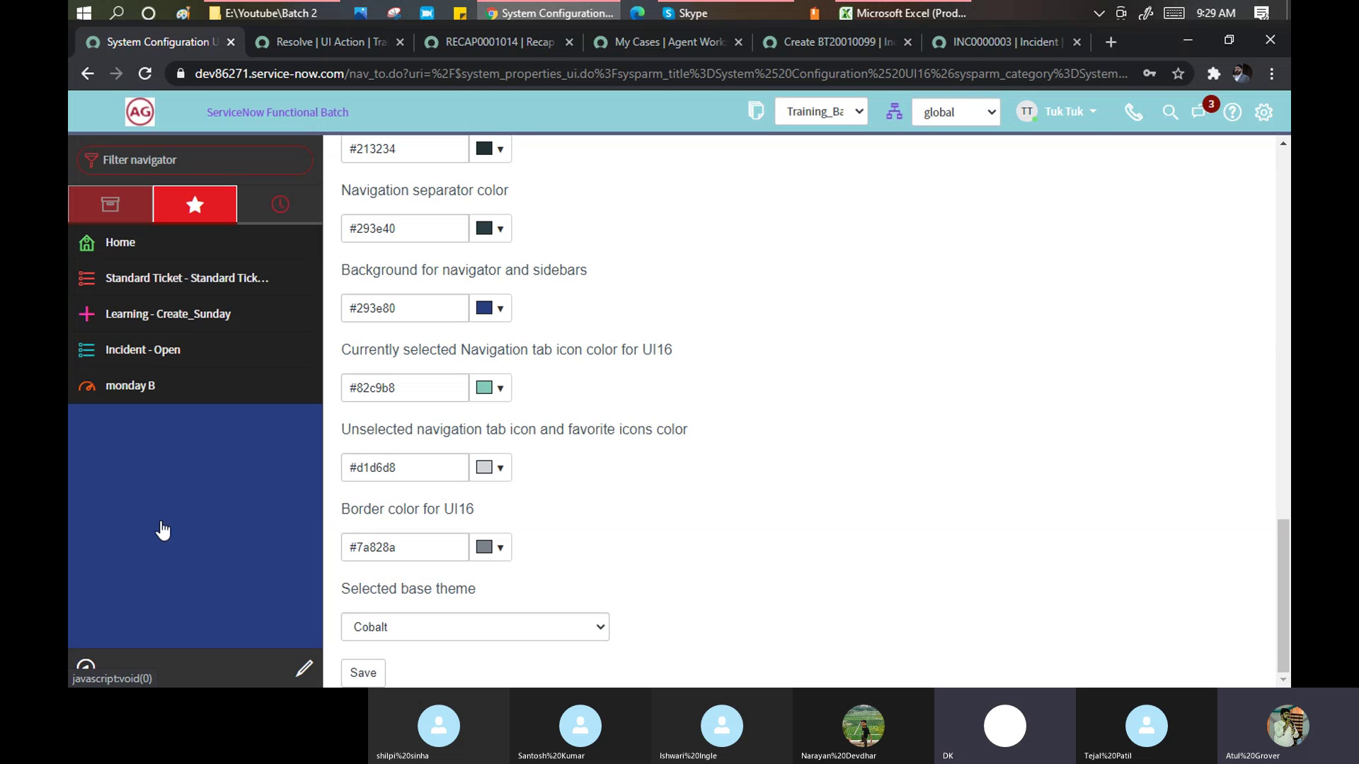
click(118, 213)
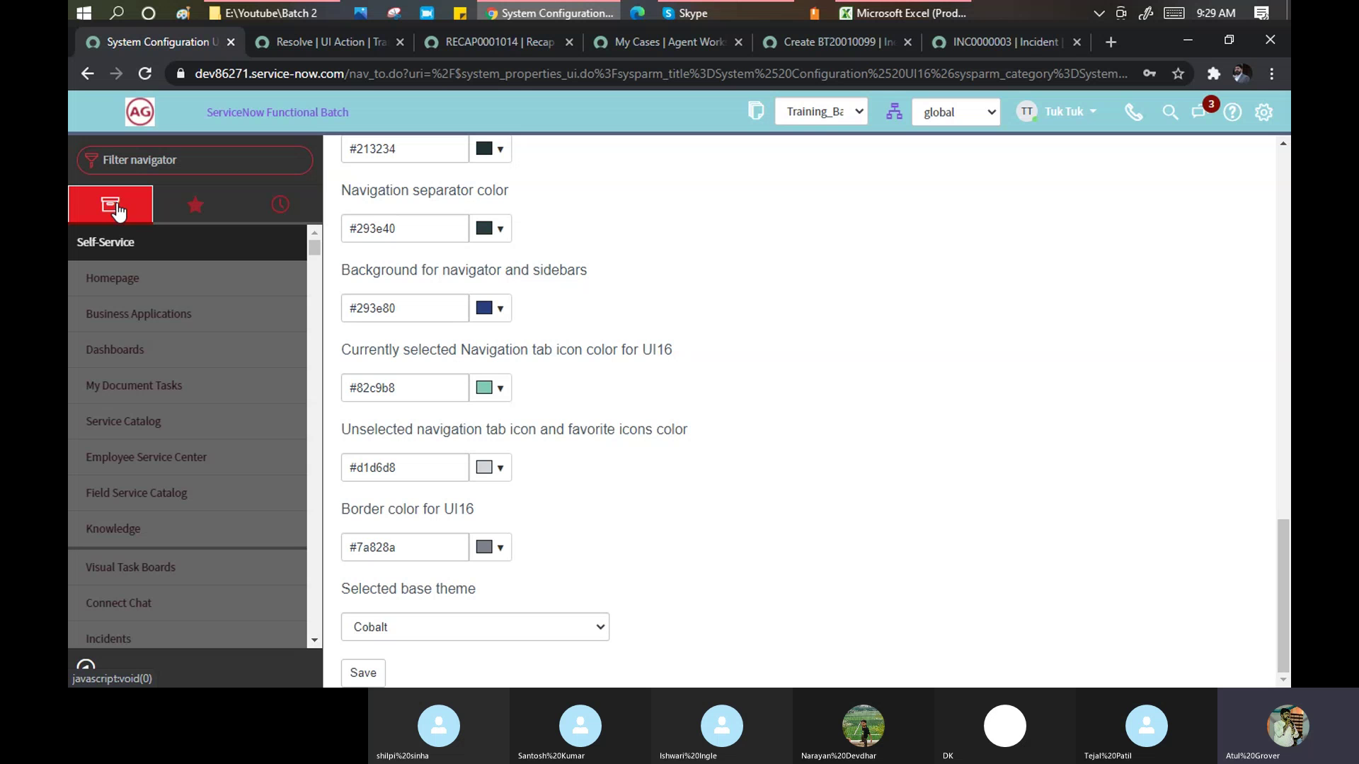
scroll(169, 352, down, 2)
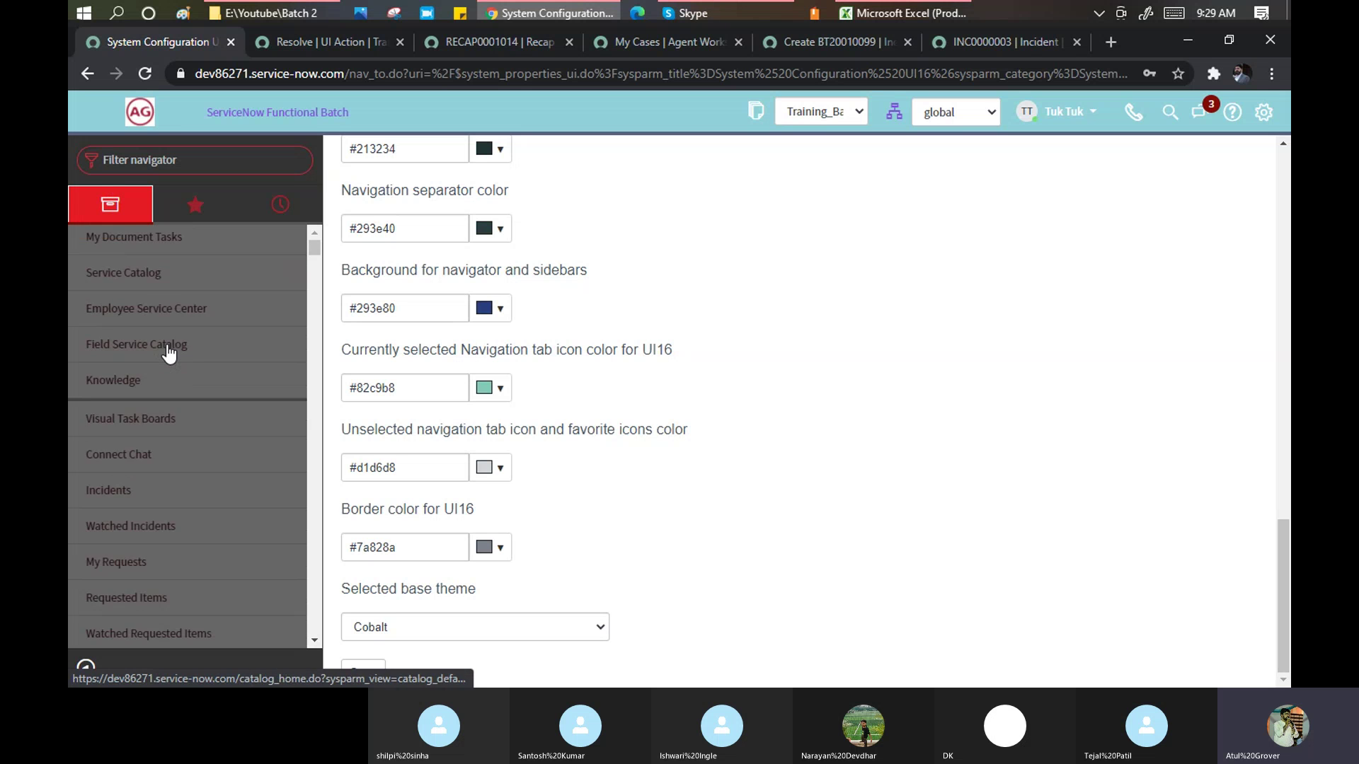
scroll(168, 351, down, 2)
Filter the navigator by "system pr" and open the UI Properties page under System Properties.
click(206, 161)
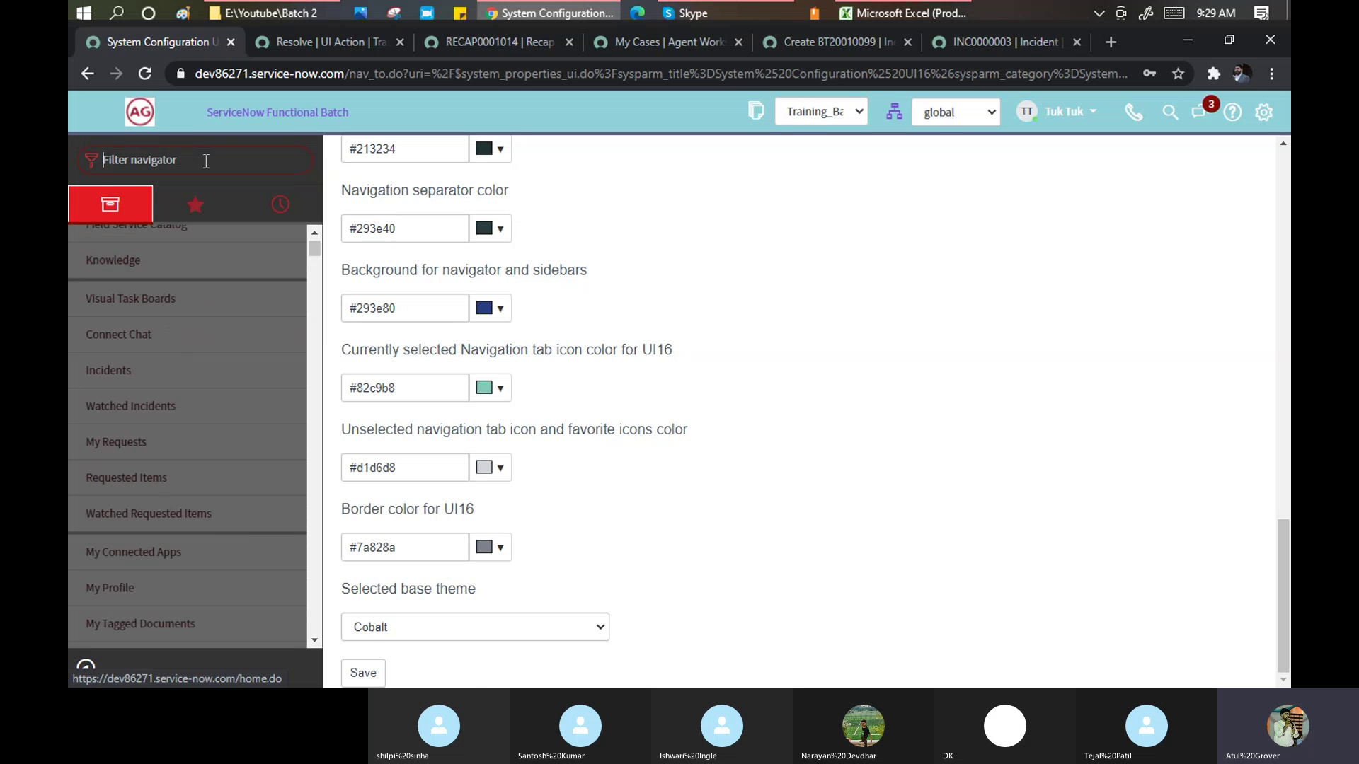
text(syste)
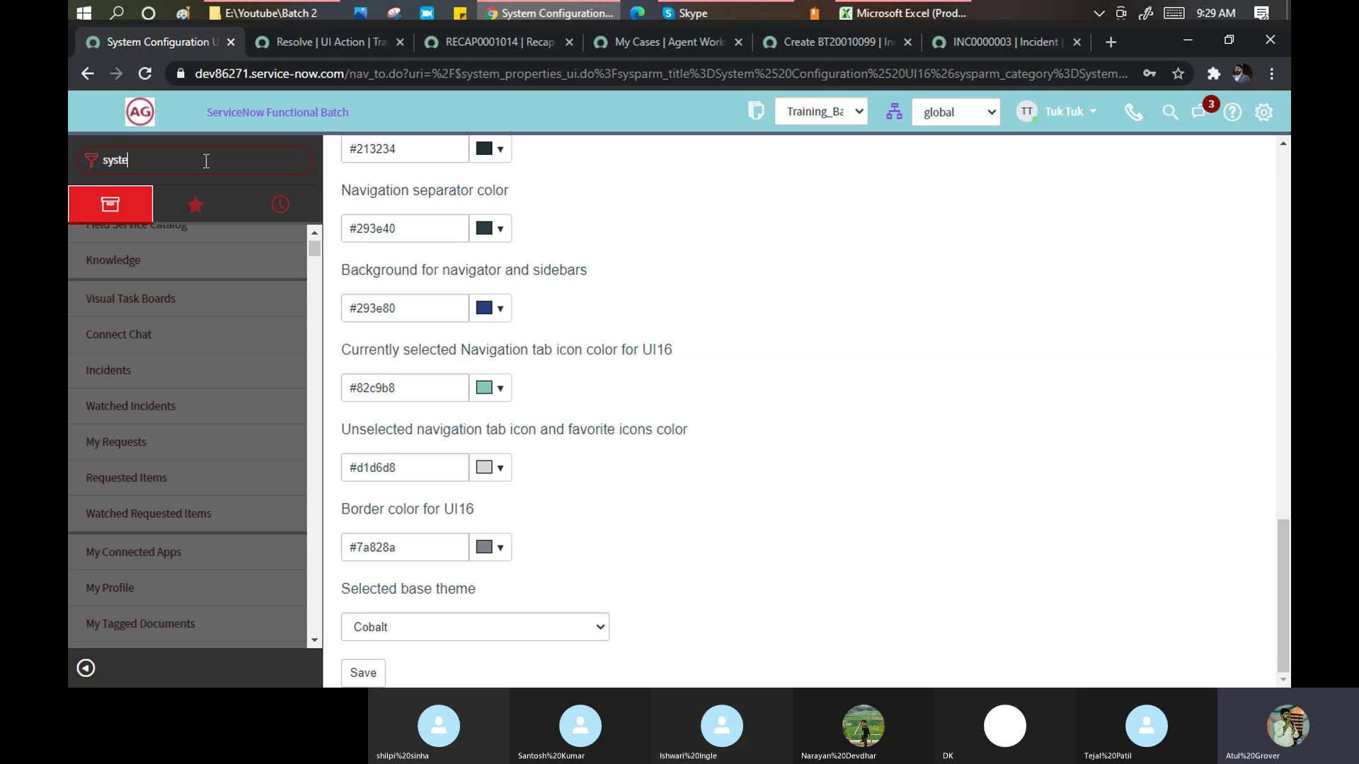
text(m pr)
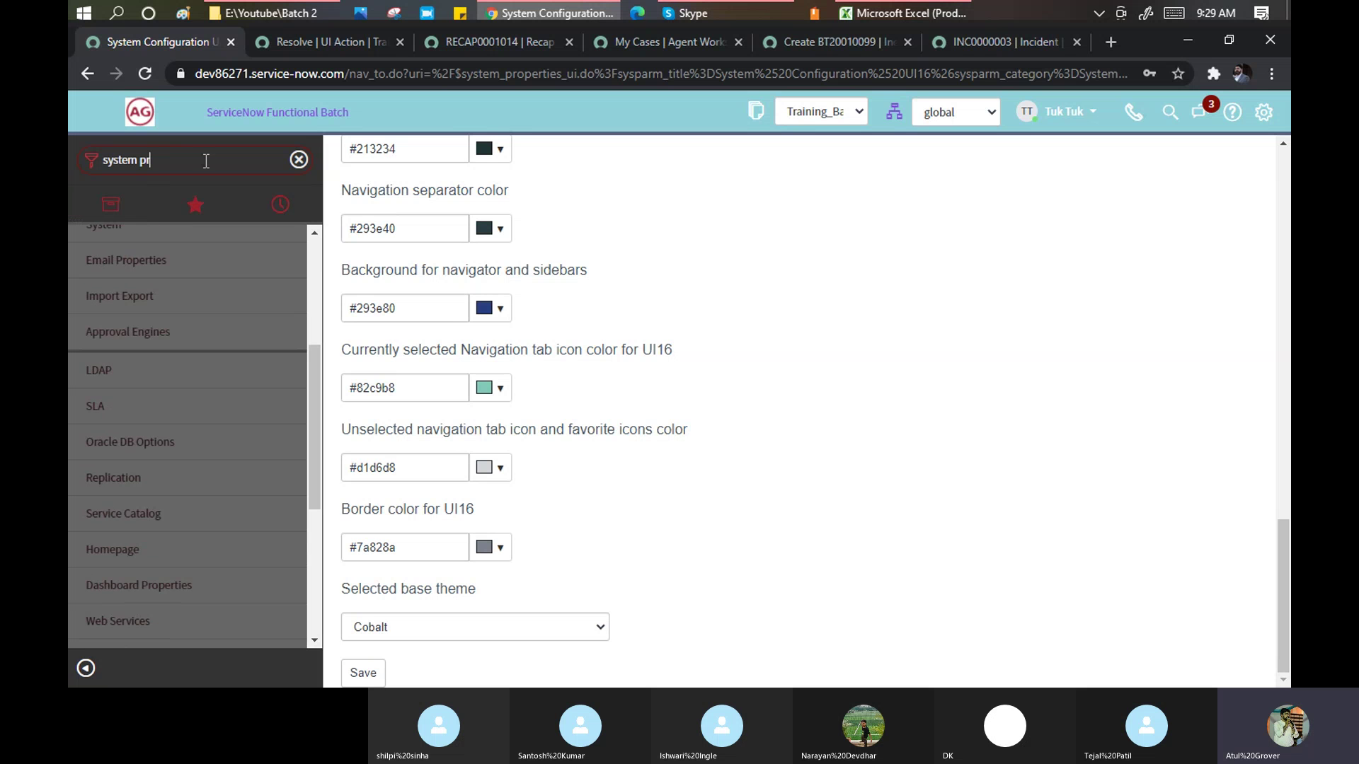
scroll(309, 264, up, 4)
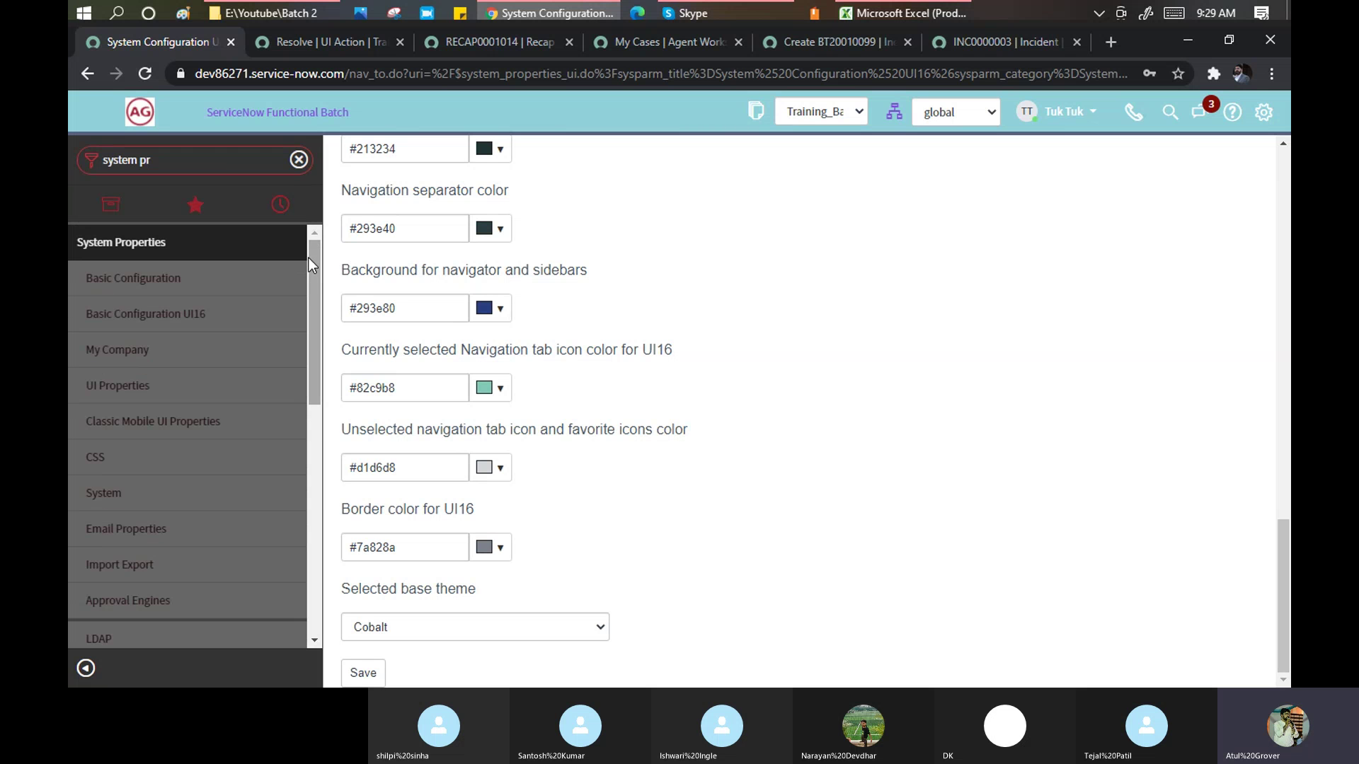
click(118, 386)
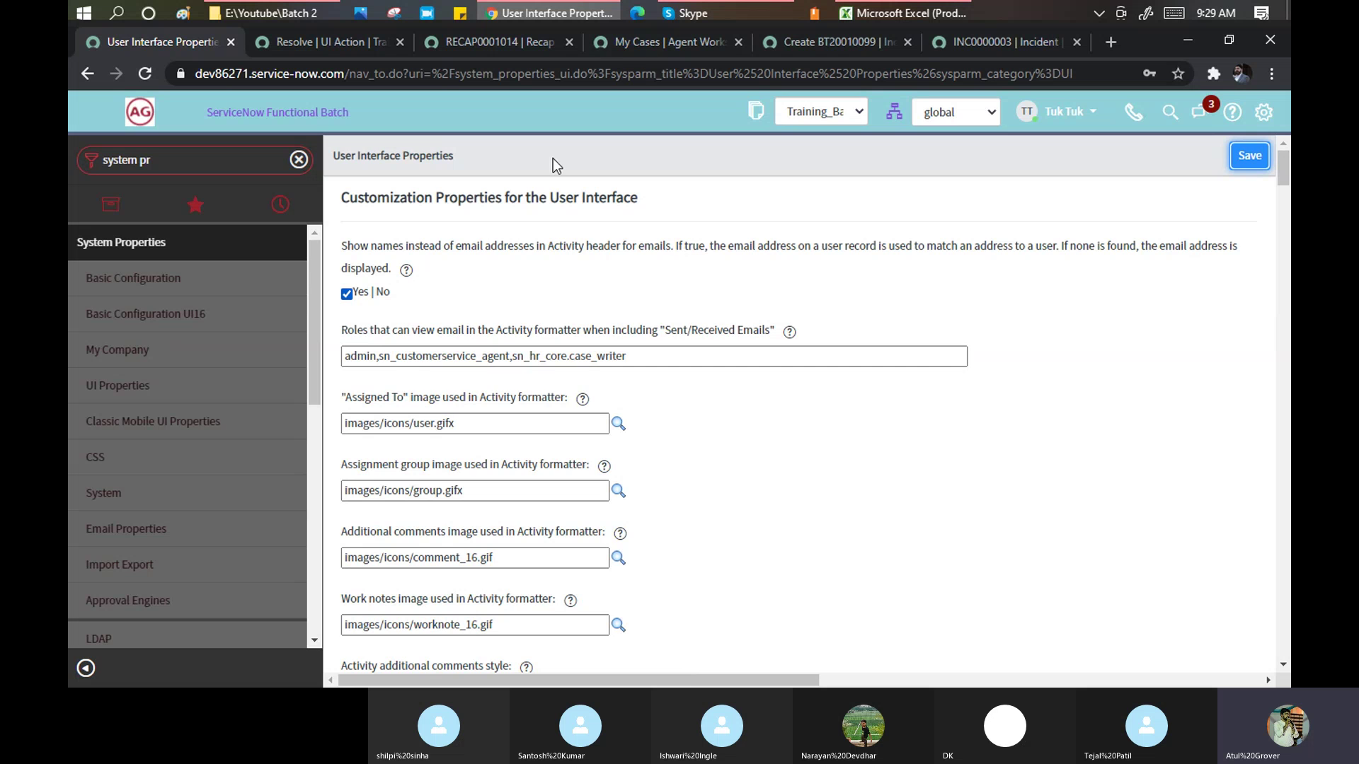
Check the My Cases list in Agent Workspace and the new incident form, and return to the User Interface Properties page.
click(715, 41)
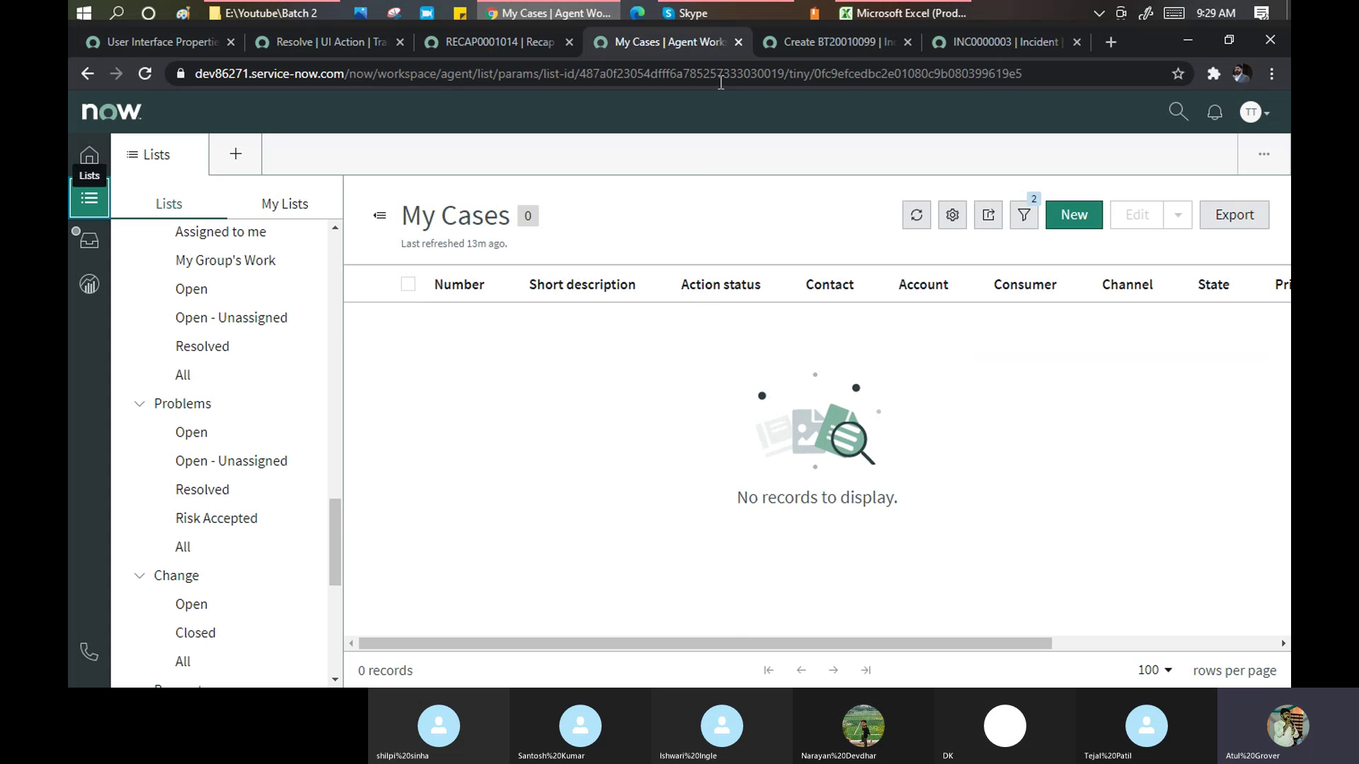
click(793, 44)
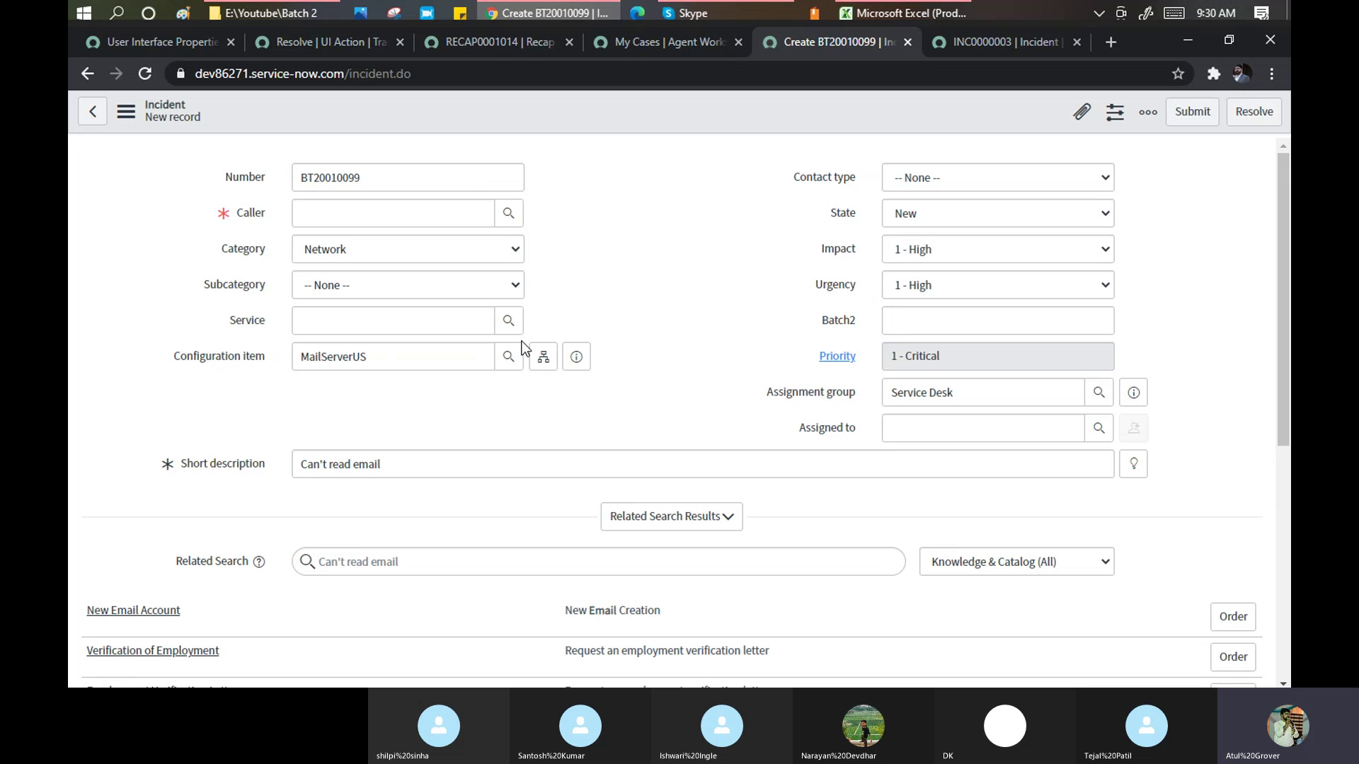
click(148, 44)
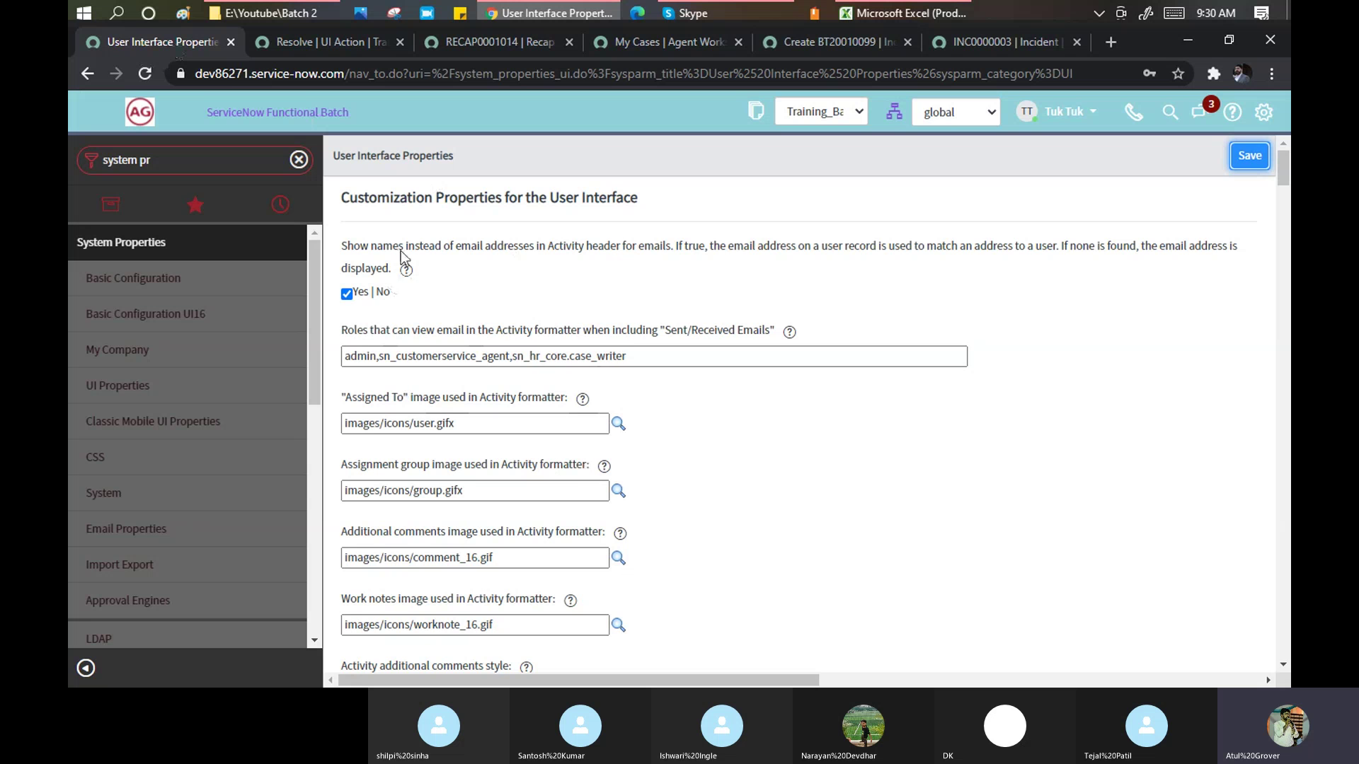
Look through the user interface customization properties, return to the page start, and highlight the page title and the email-viewing roles property.
scroll(550, 339, down, 3)
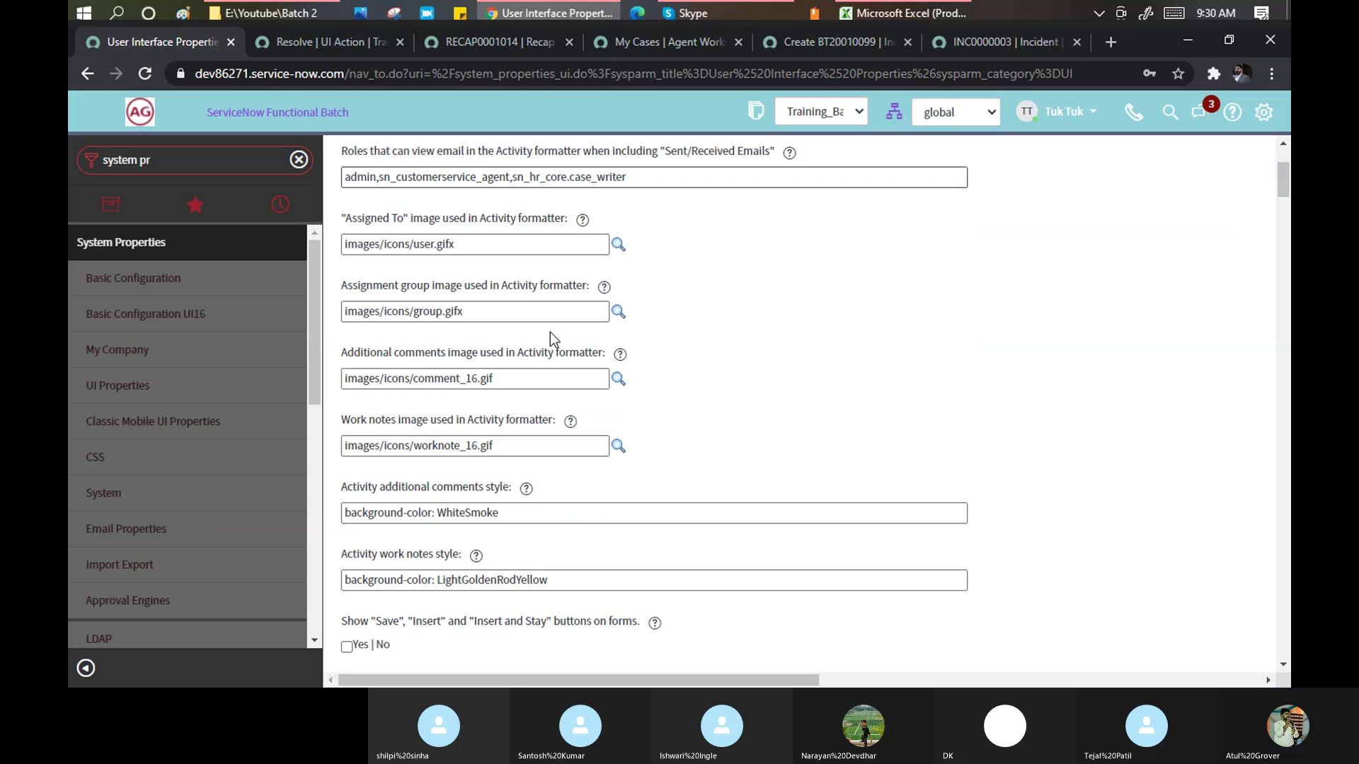
scroll(554, 340, down, 15)
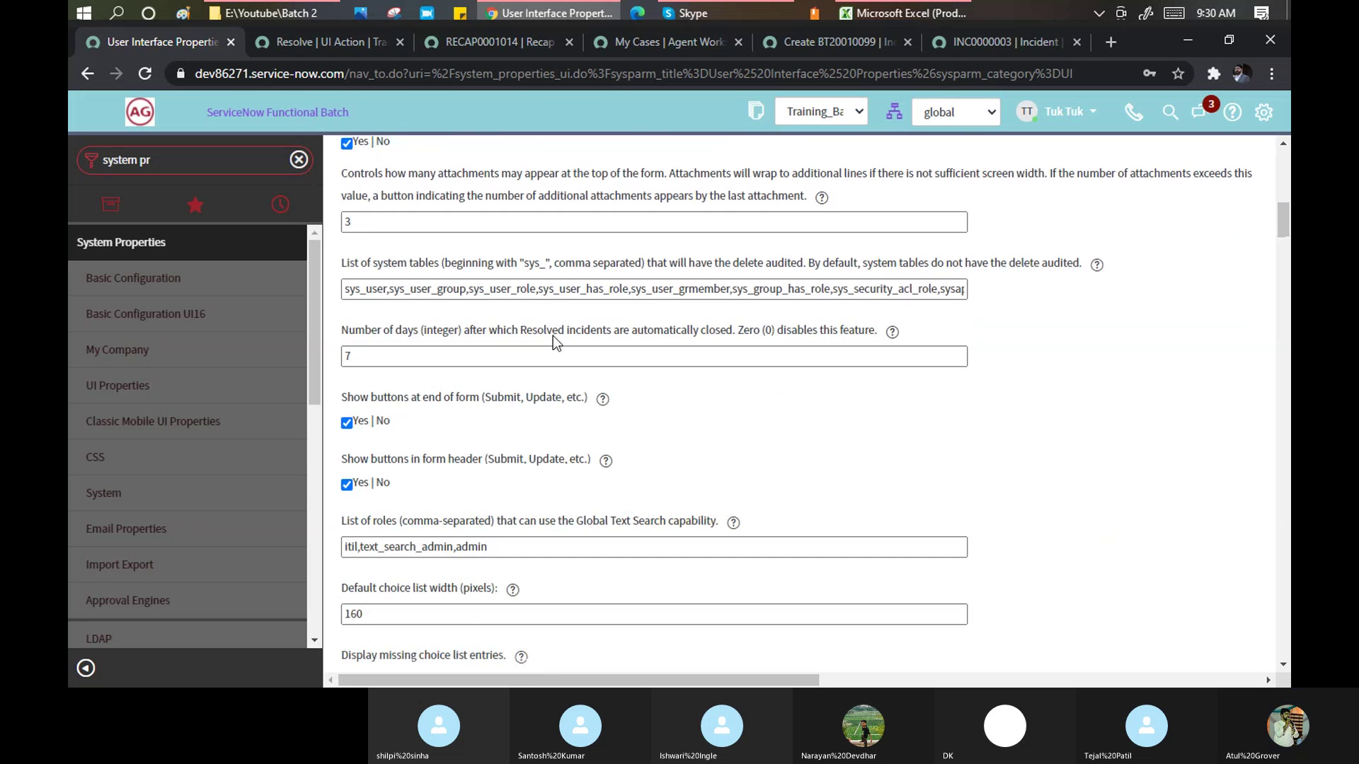
scroll(553, 337, down, 14)
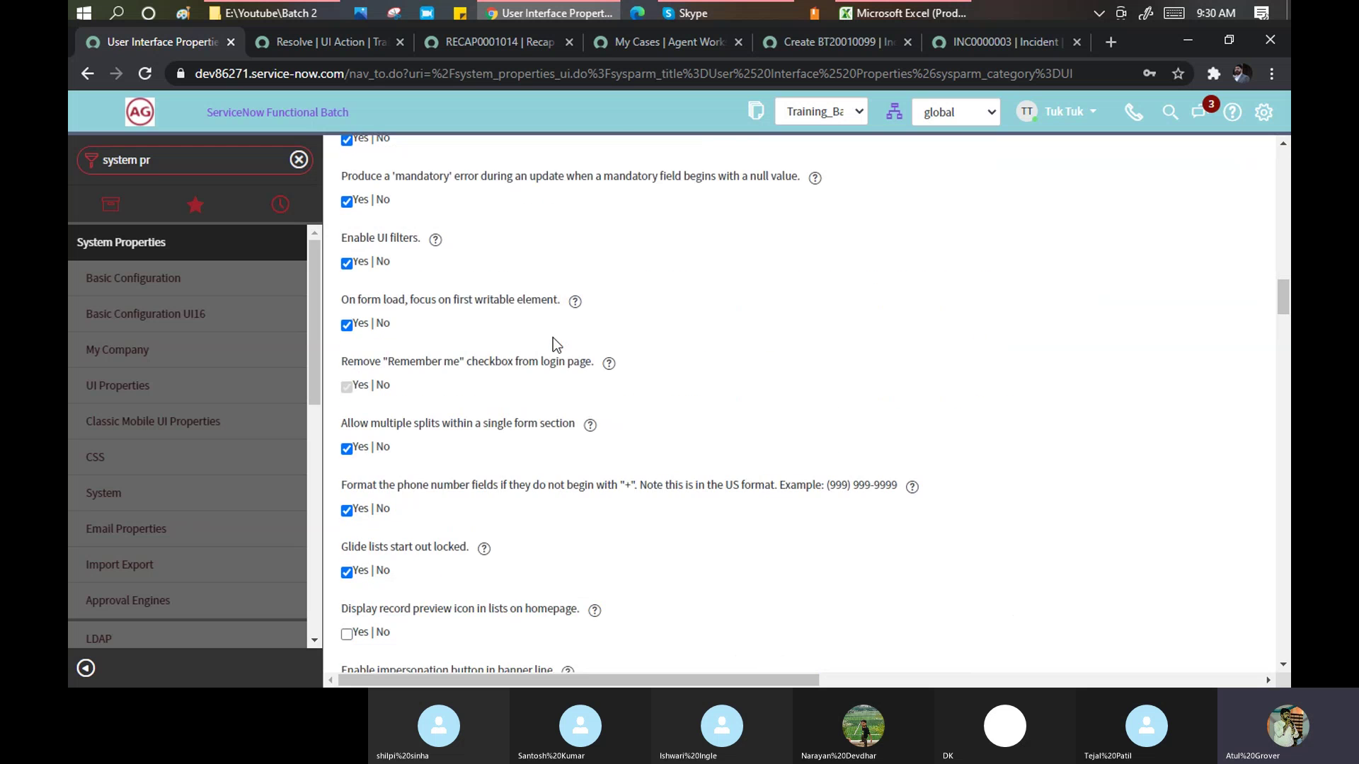
scroll(554, 338, down, 19)
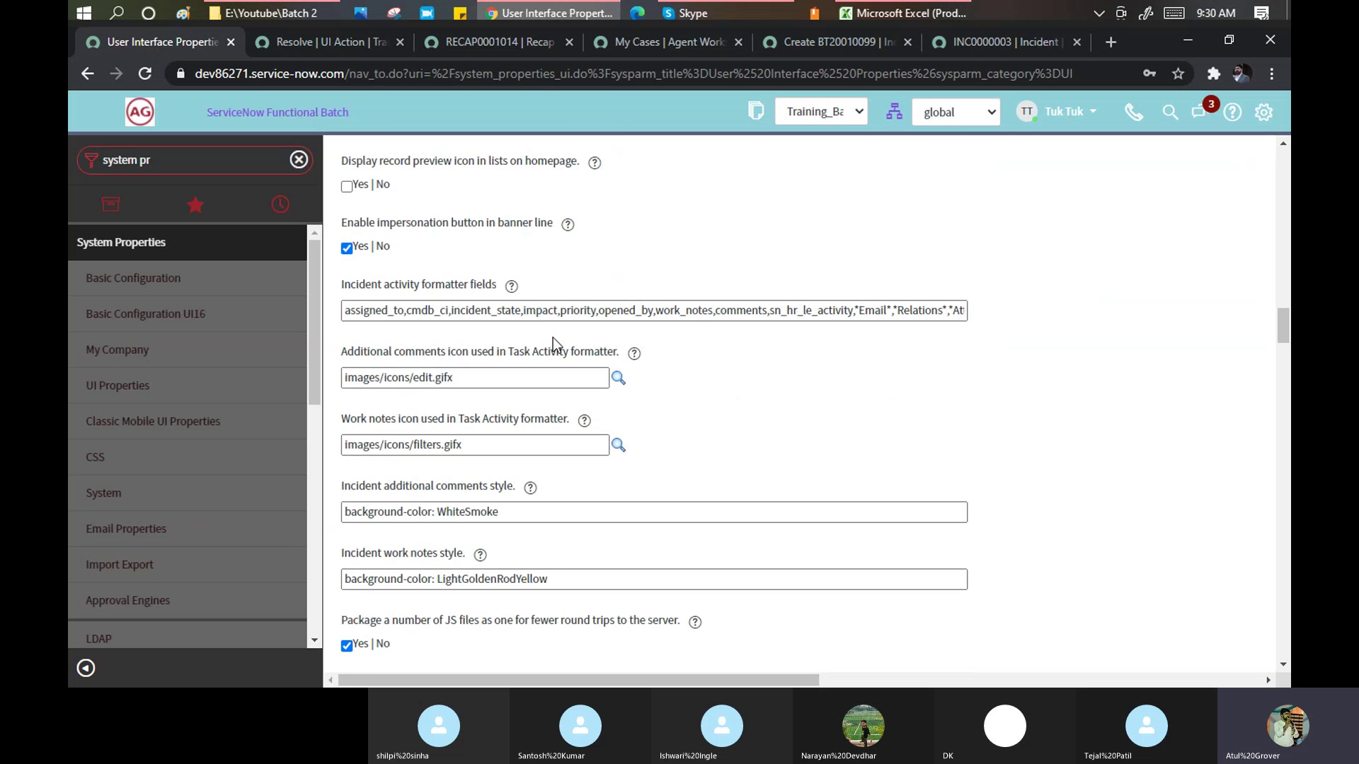
scroll(552, 339, down, 19)
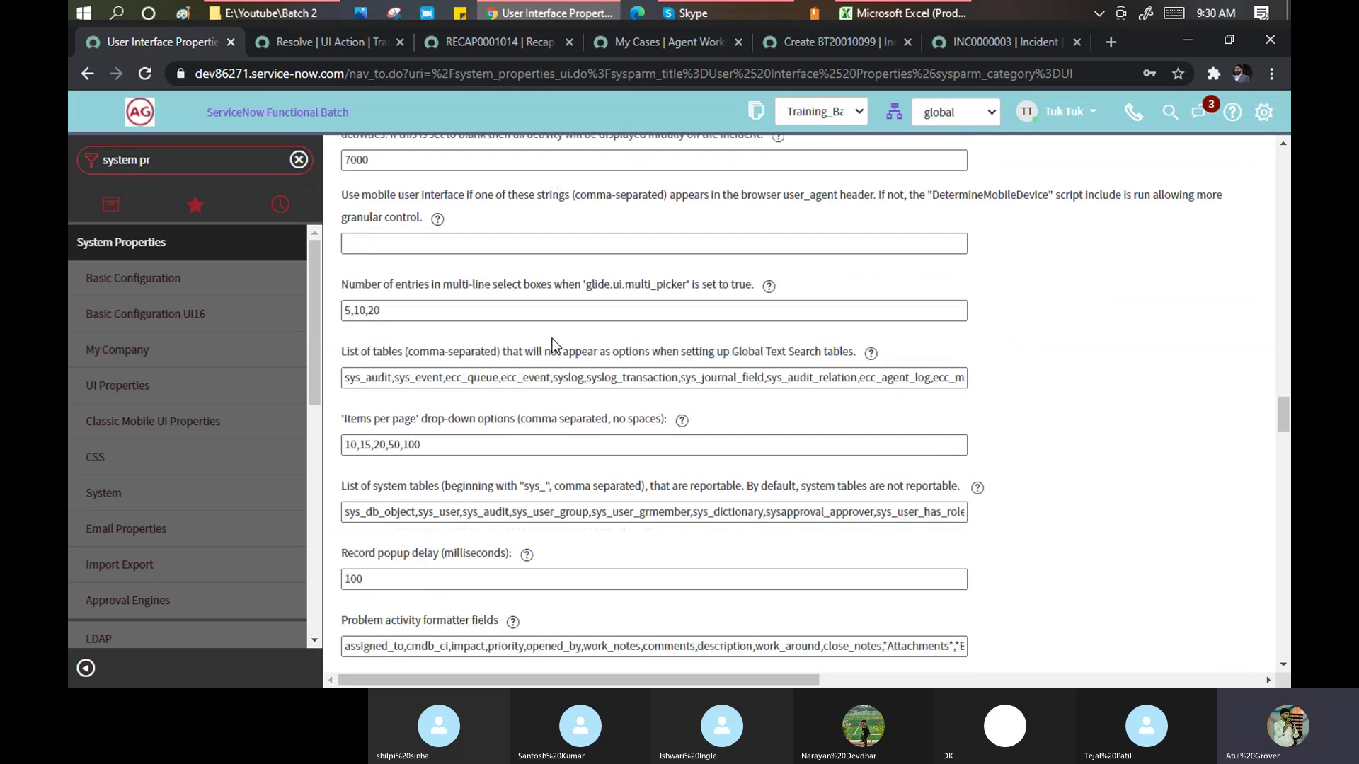
scroll(551, 340, down, 10)
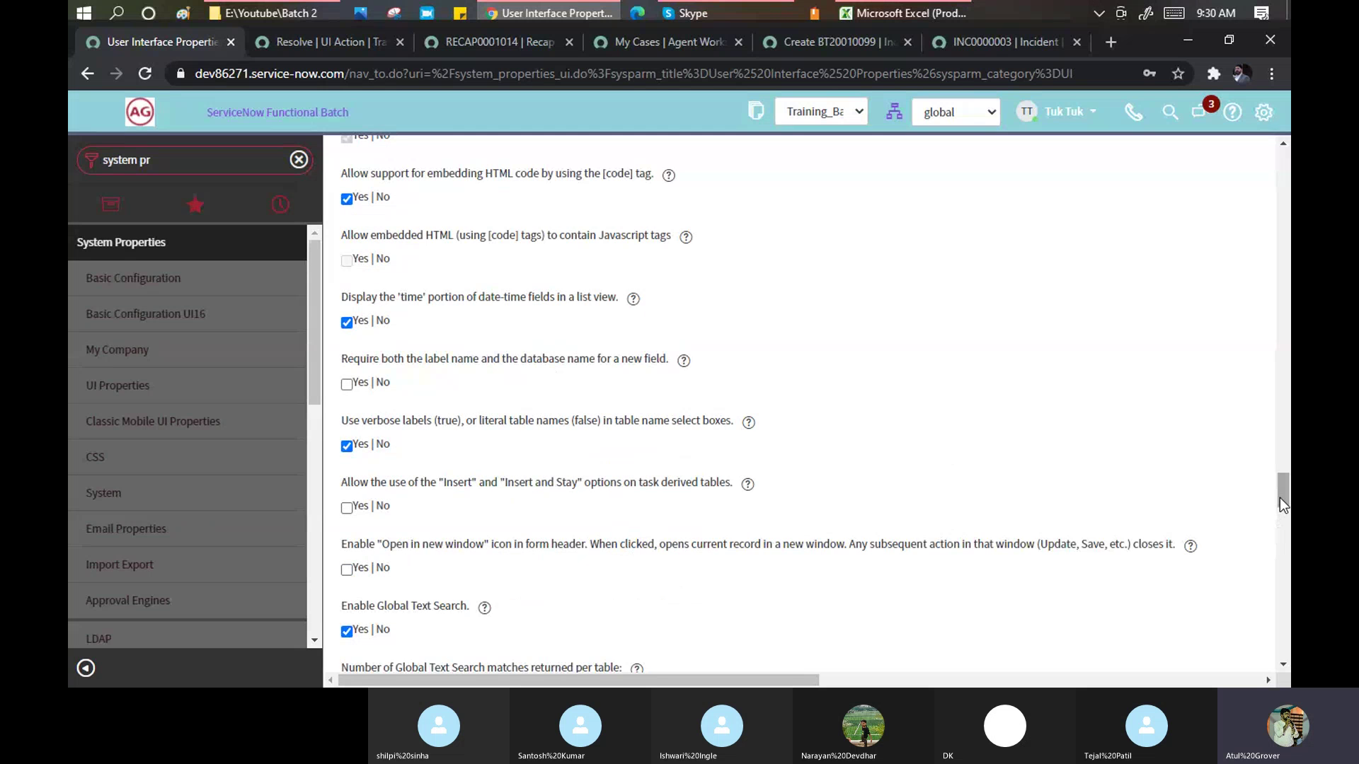
drag(1280, 490, 1281, 159)
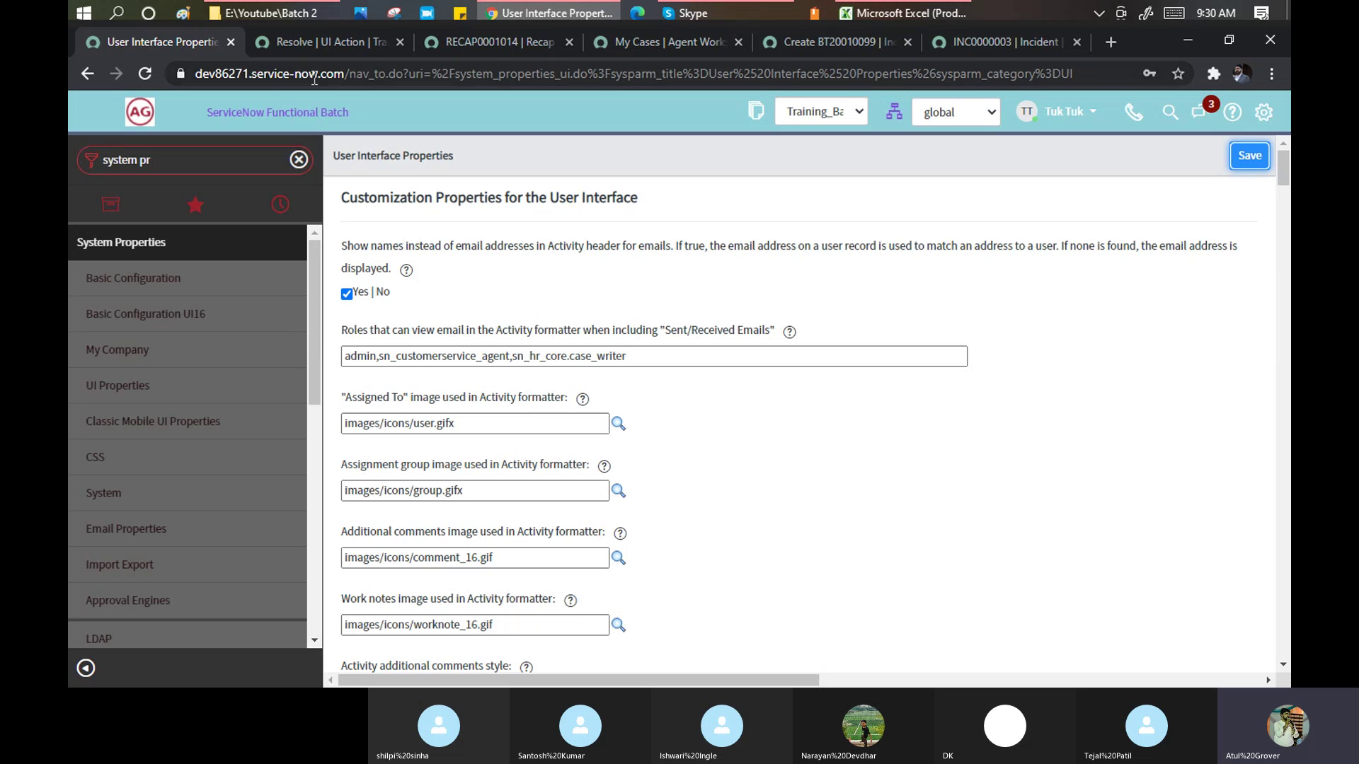
drag(462, 156, 333, 150)
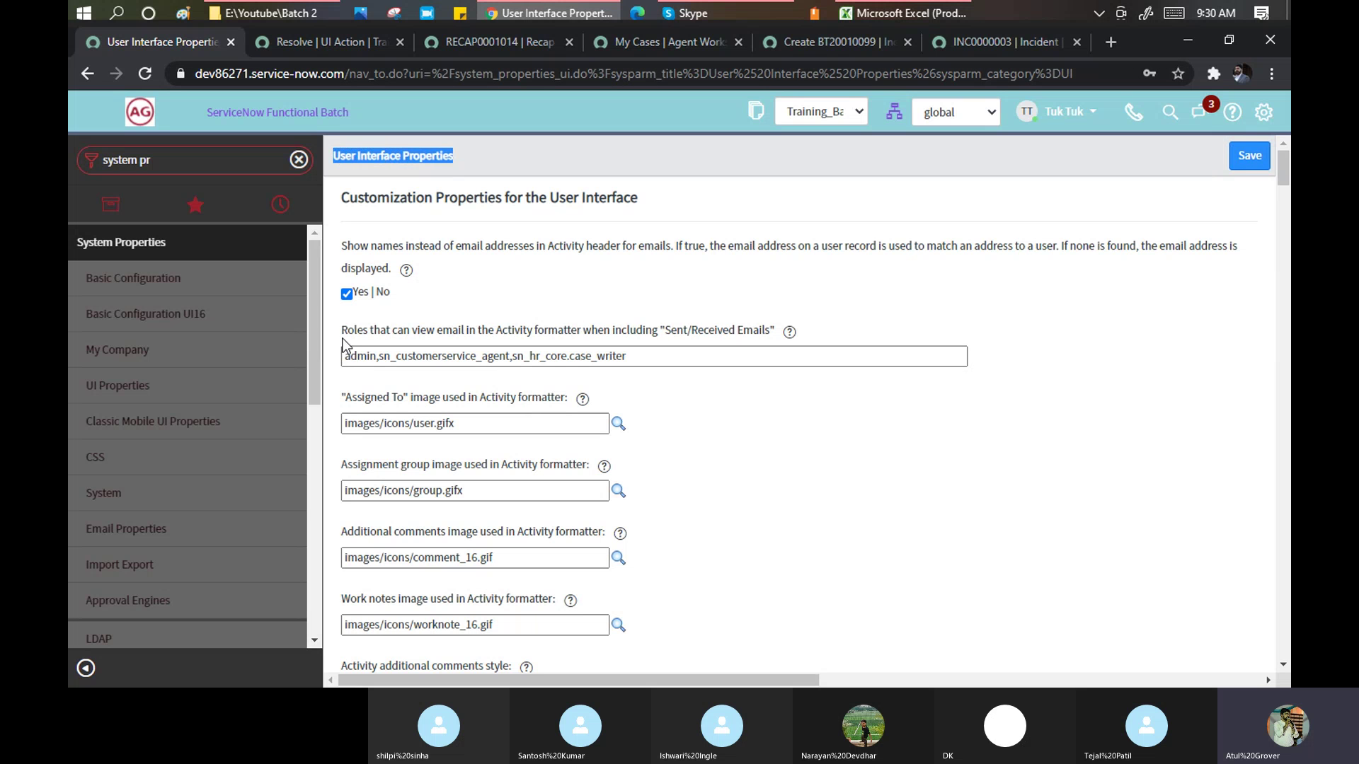
drag(341, 331, 792, 353)
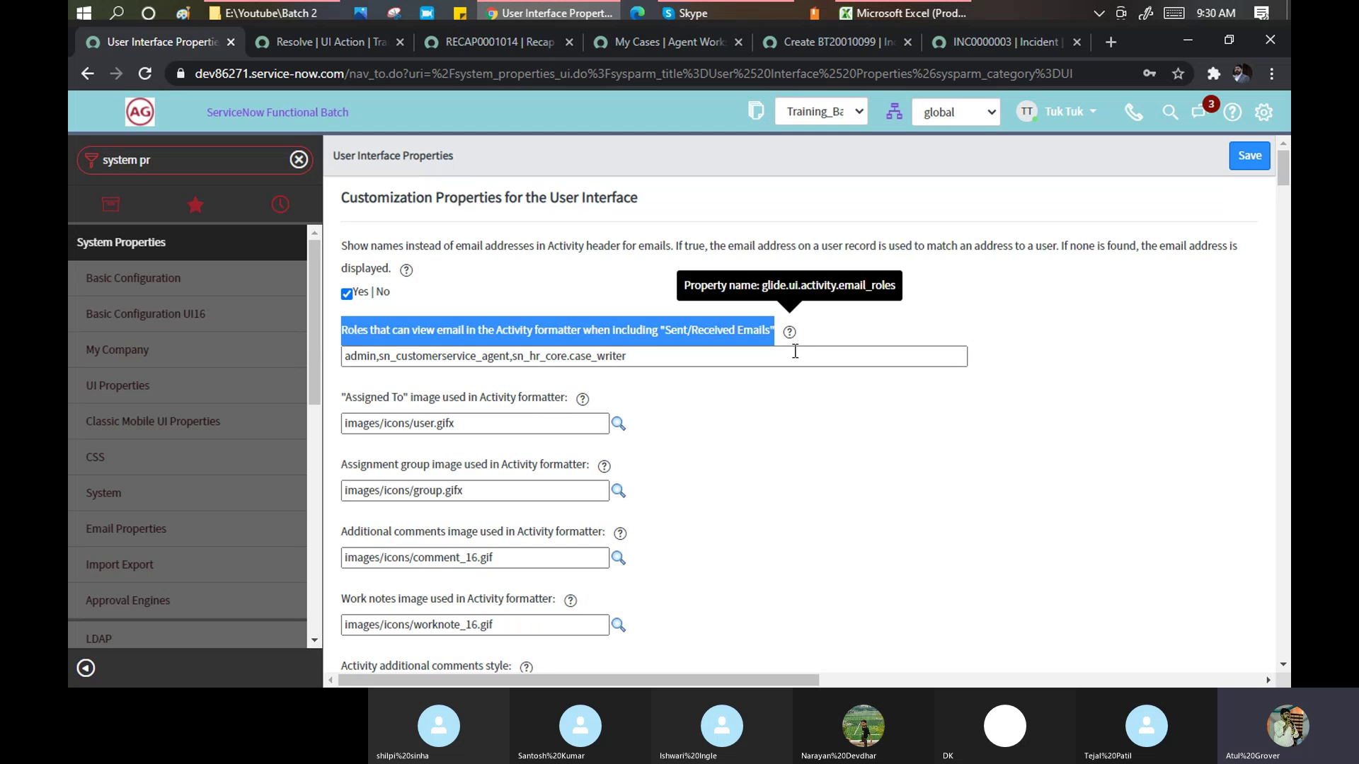
Enable the property that shows the "Save", "Insert" and "Insert and Stay" buttons on forms.
scroll(750, 447, down, 4)
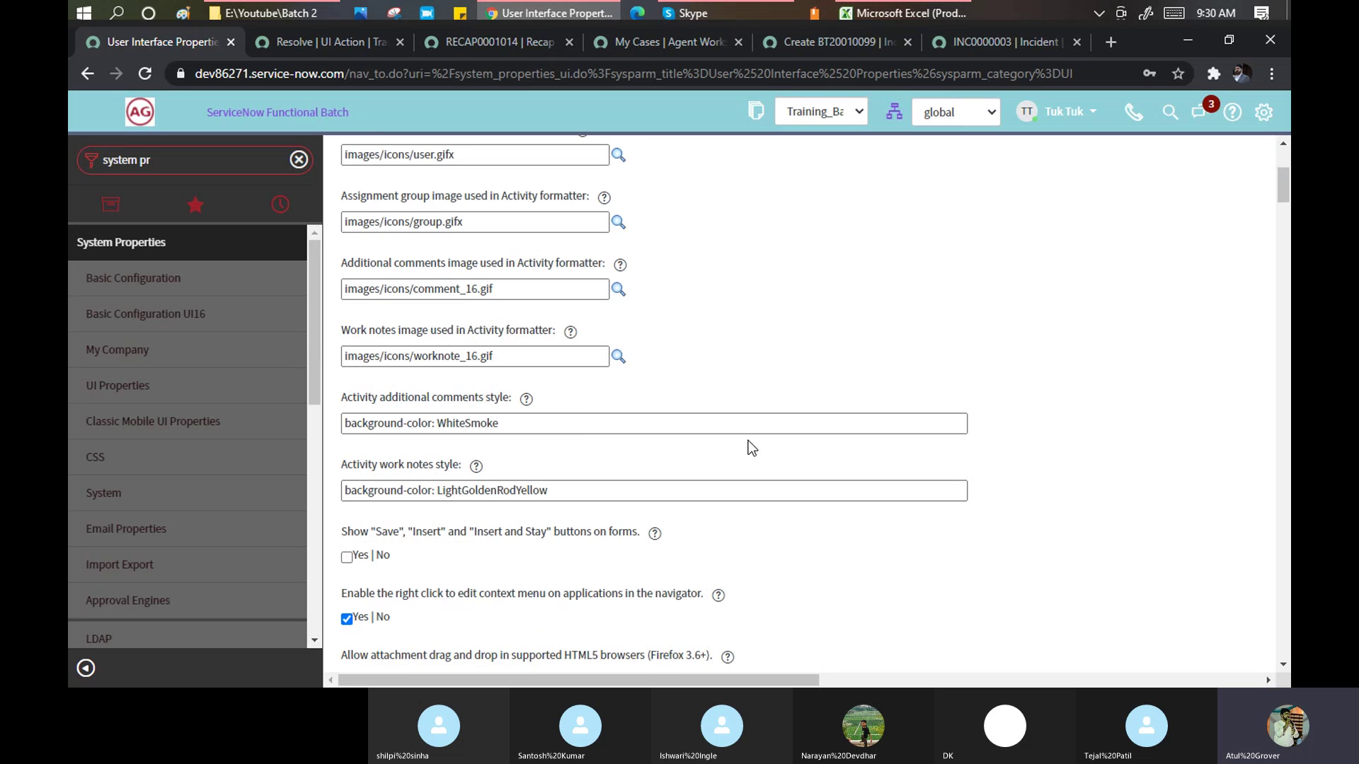
scroll(752, 447, down, 4)
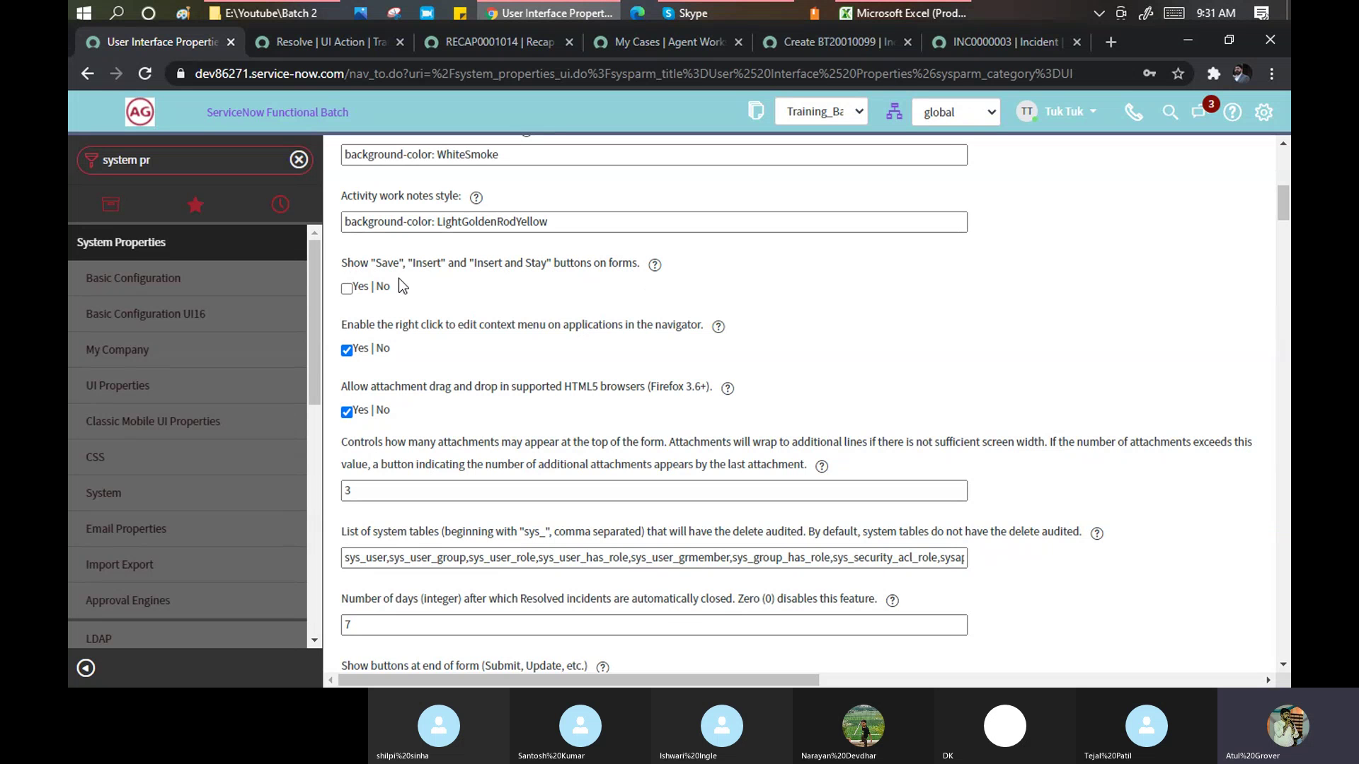
click(346, 288)
Search the properties page for "remem" and examine the property that removes the "Remember me" checkbox from the login page.
key(ctrl+f)
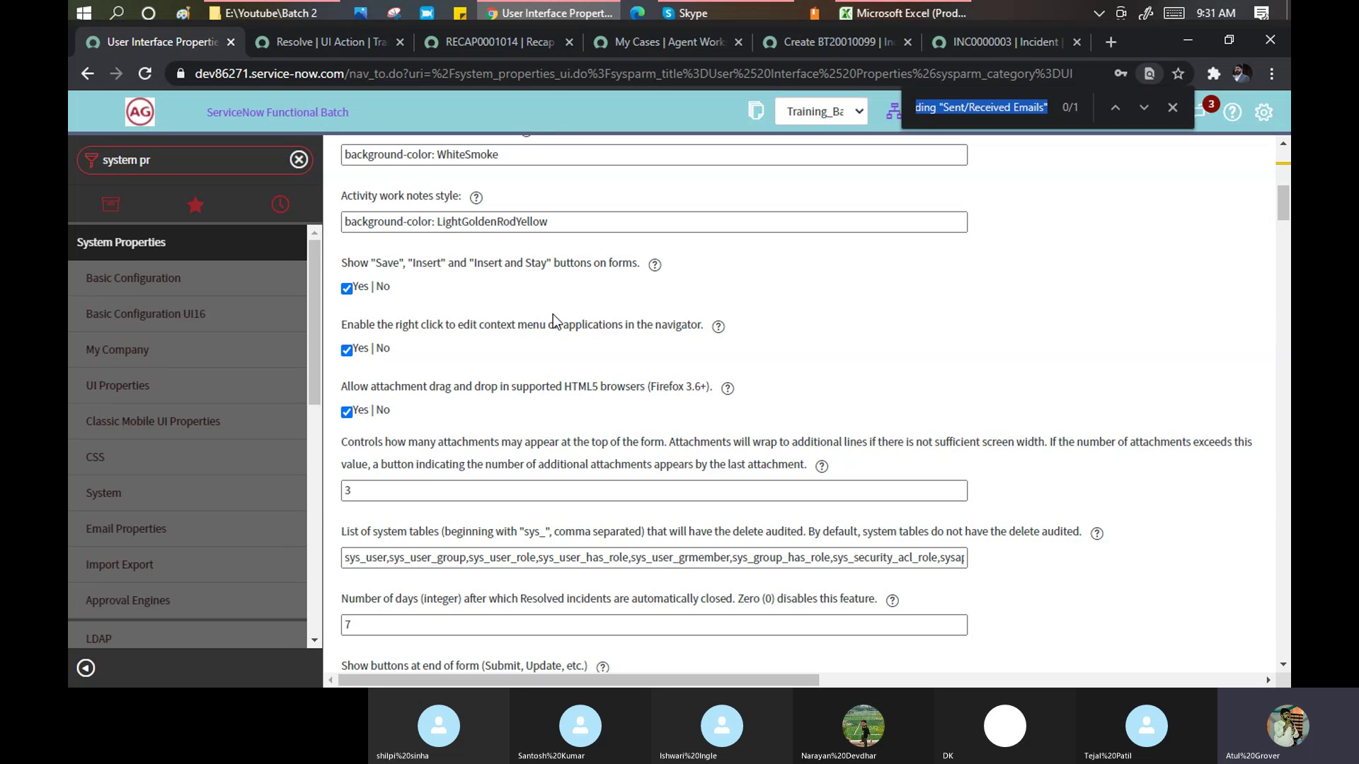
text(remb)
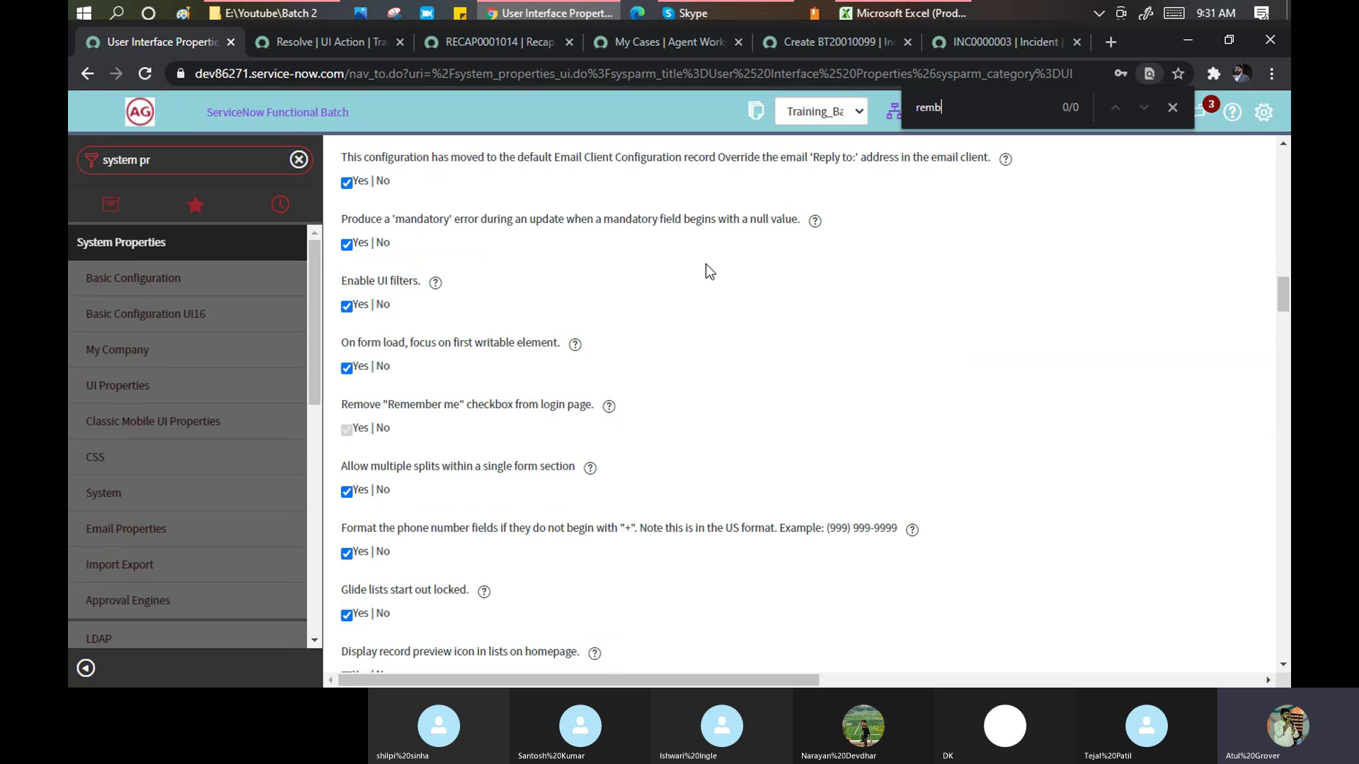
key(BackSpace)
text(em)
mouse_move(608, 411)
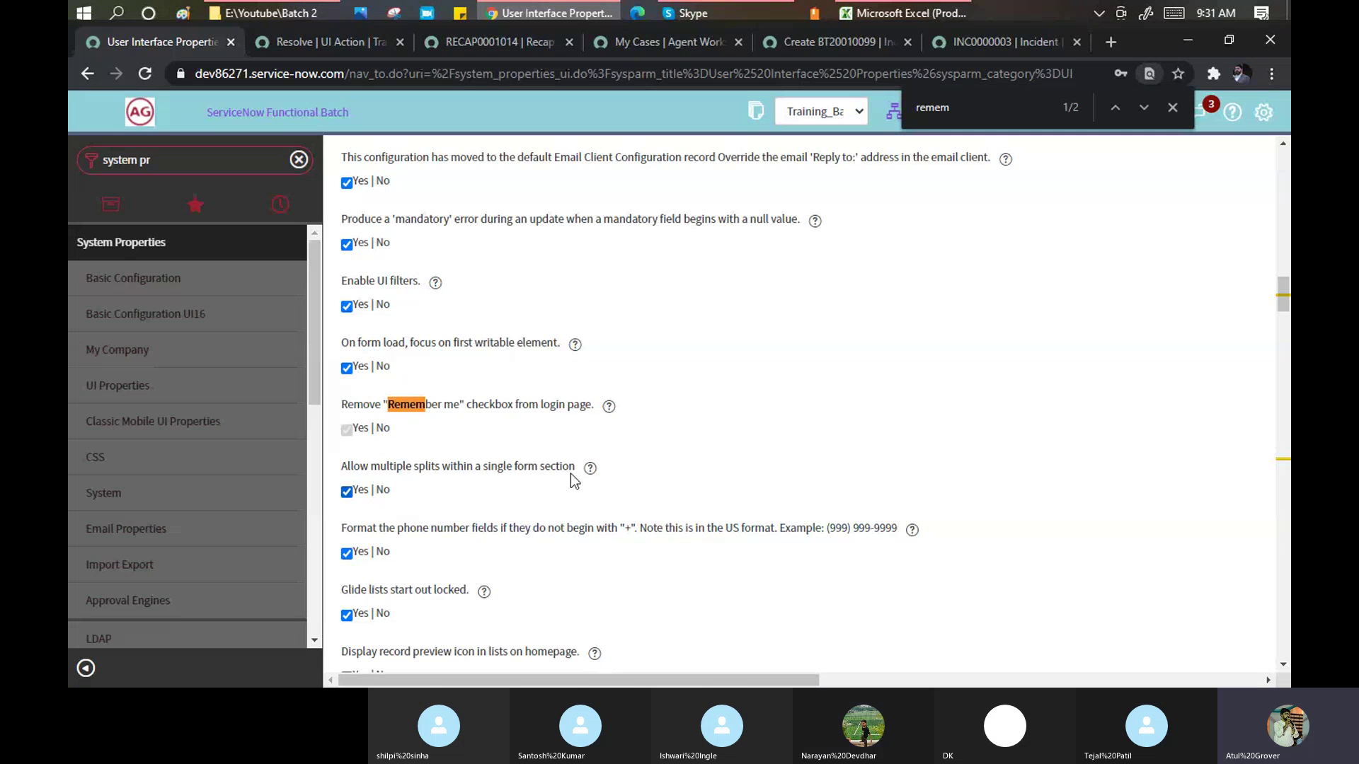
Review the phone format and impersonation properties, and highlight the additional comments and work notes icon paths of the Task Activity formatter.
scroll(614, 442, down, 1)
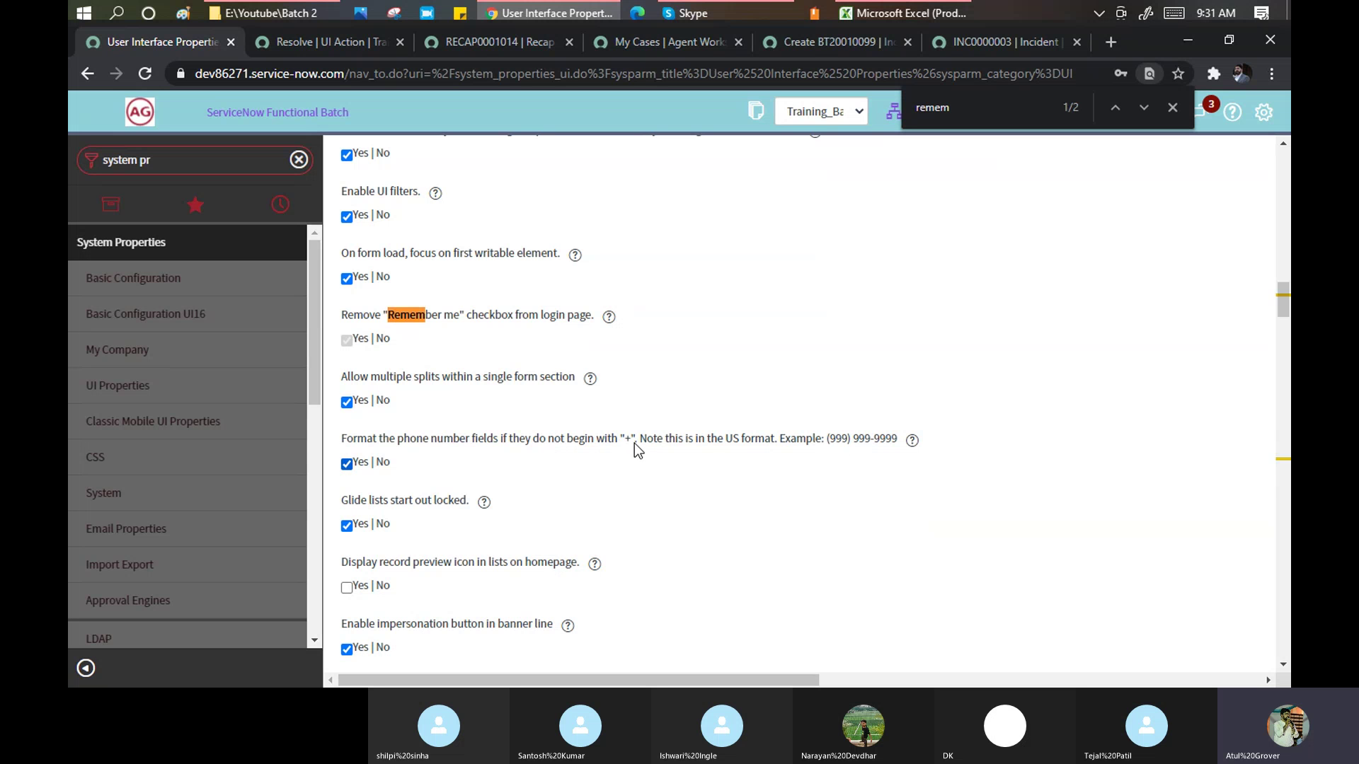
scroll(634, 443, down, 2)
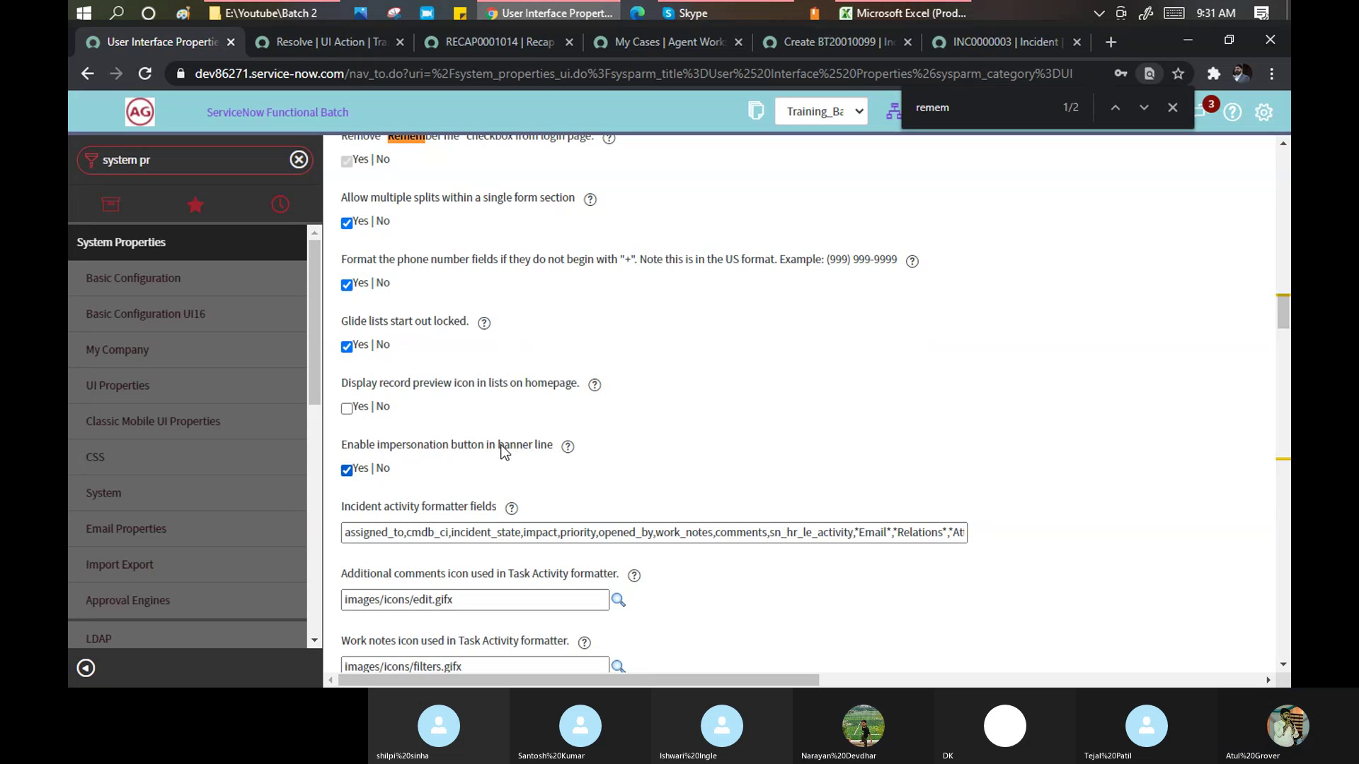
scroll(508, 446, down, 2)
scroll(508, 446, down, 2)
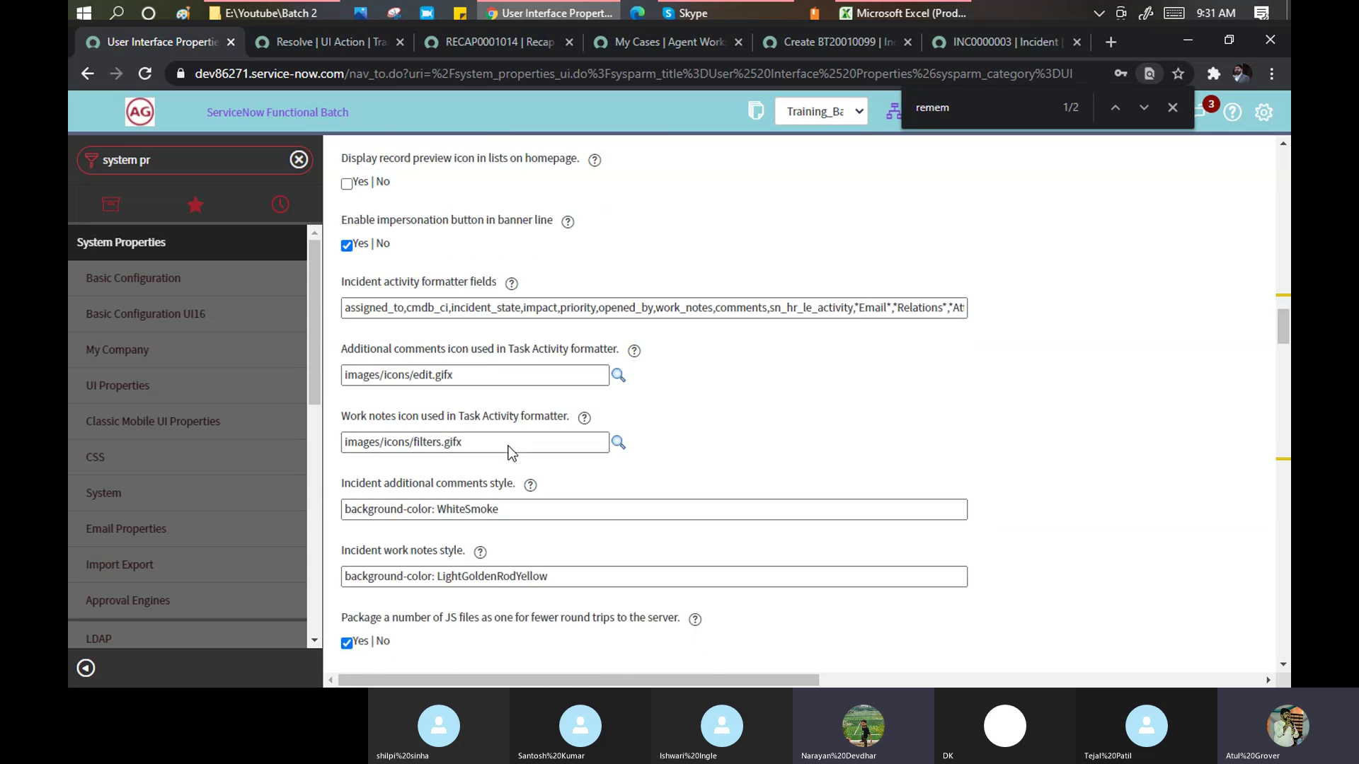
drag(470, 242, 336, 243)
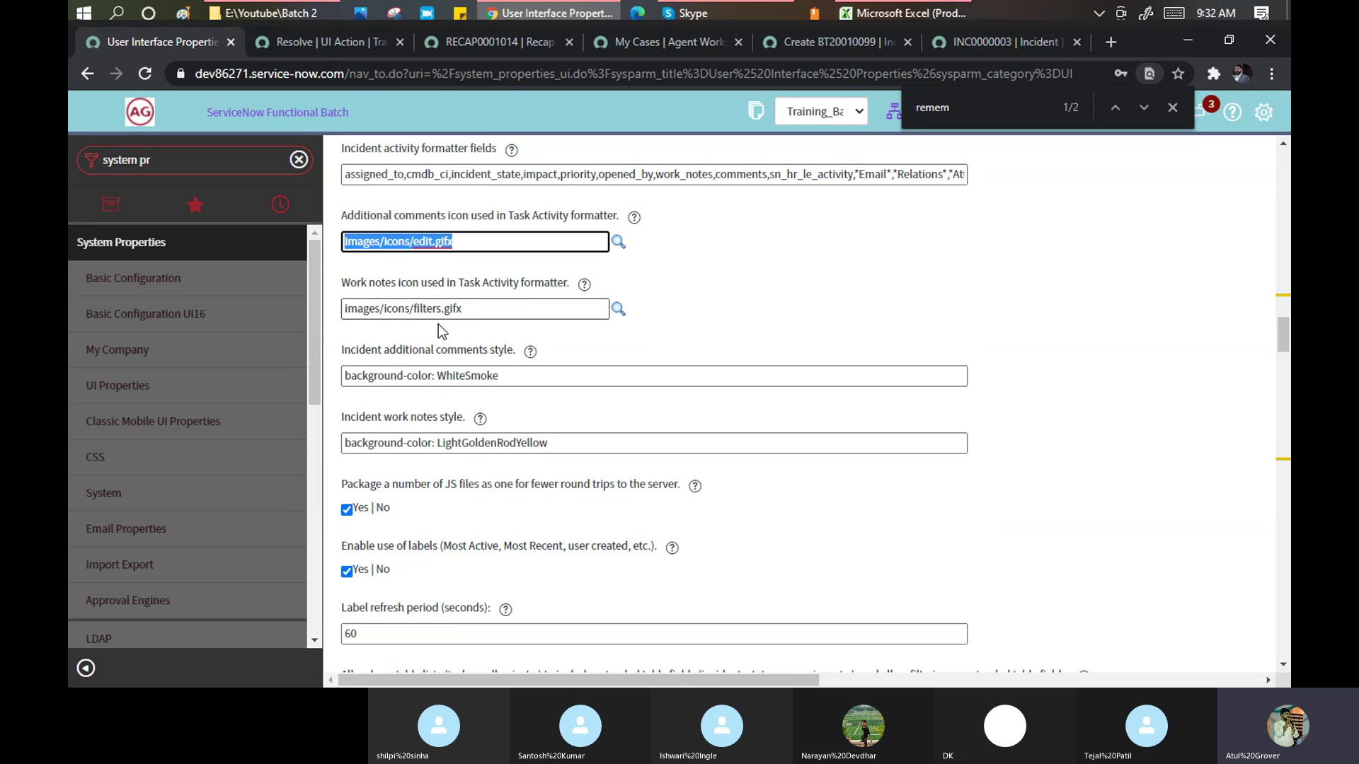
drag(480, 311, 339, 311)
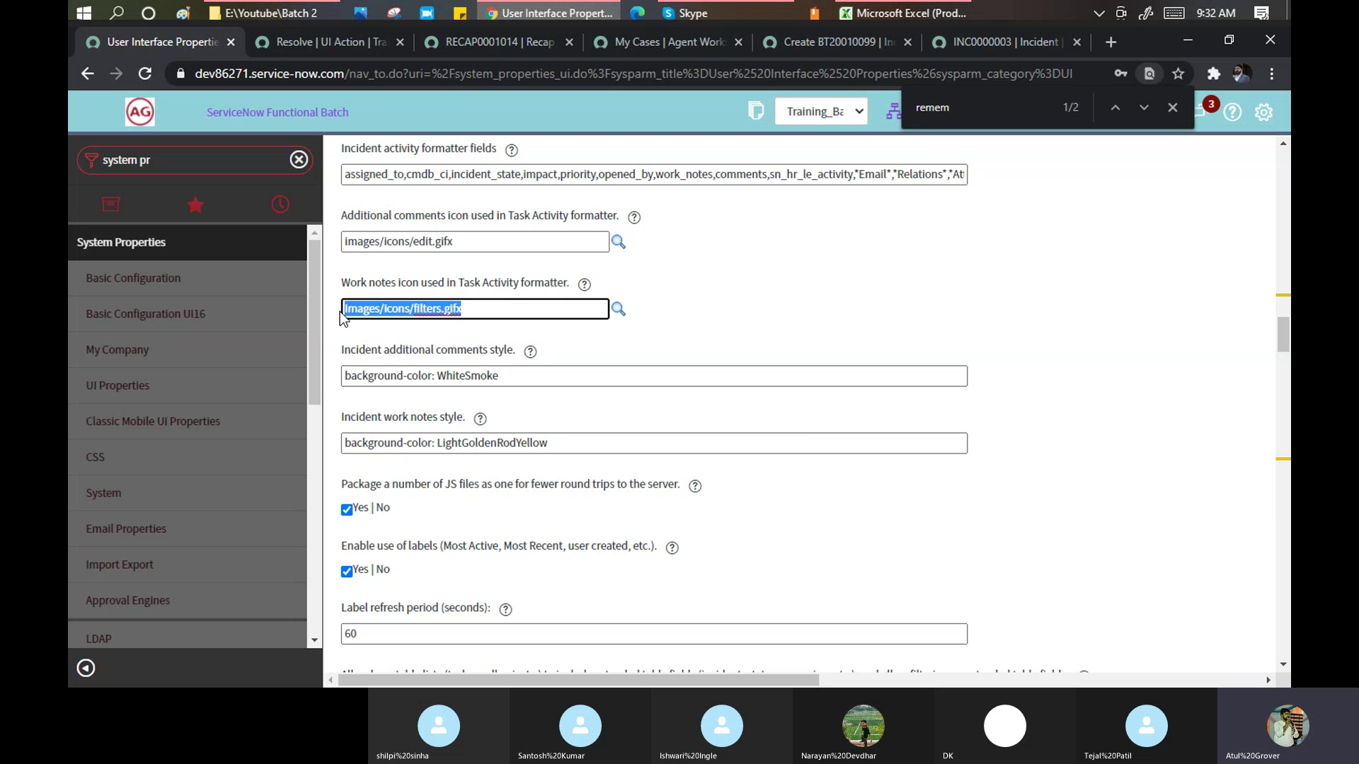
Compare the new incident form with the comment style, label and list display properties on the User Interface Properties page.
click(800, 44)
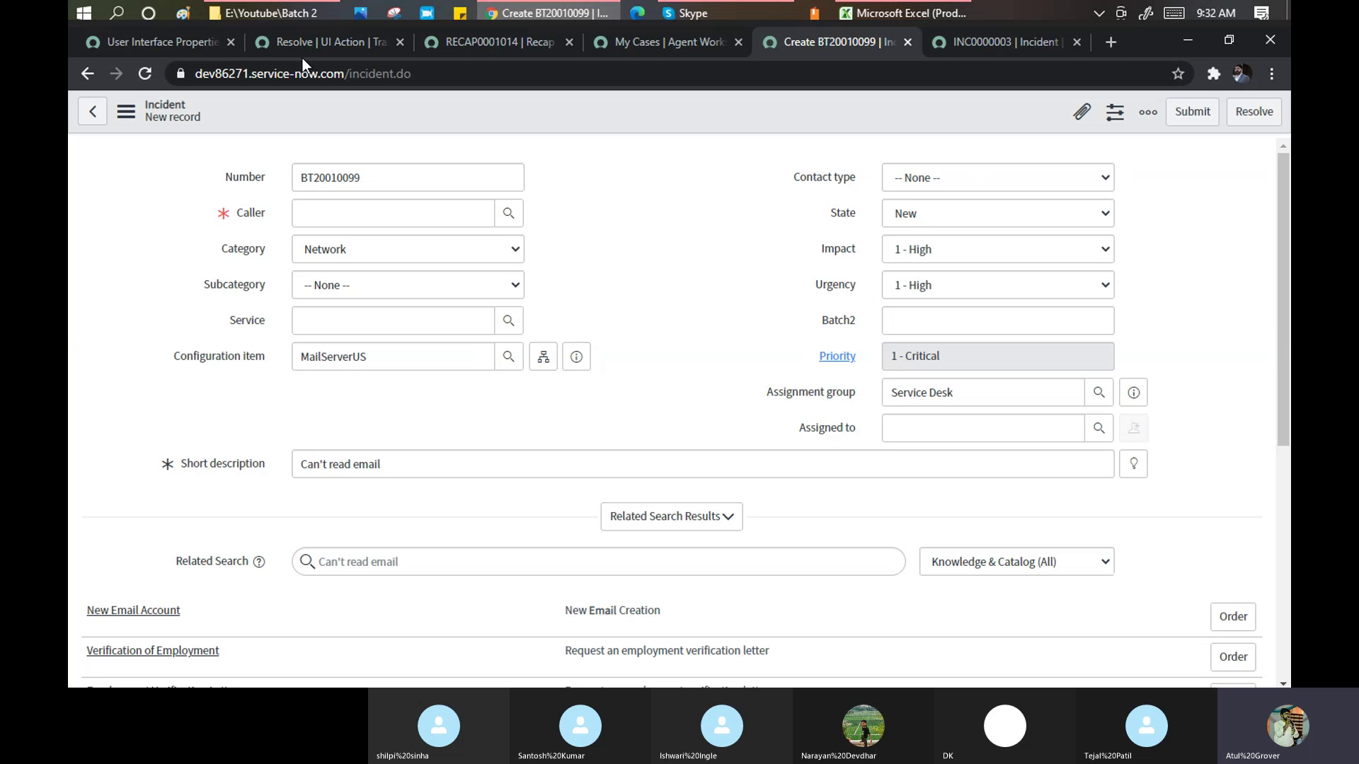
click(160, 38)
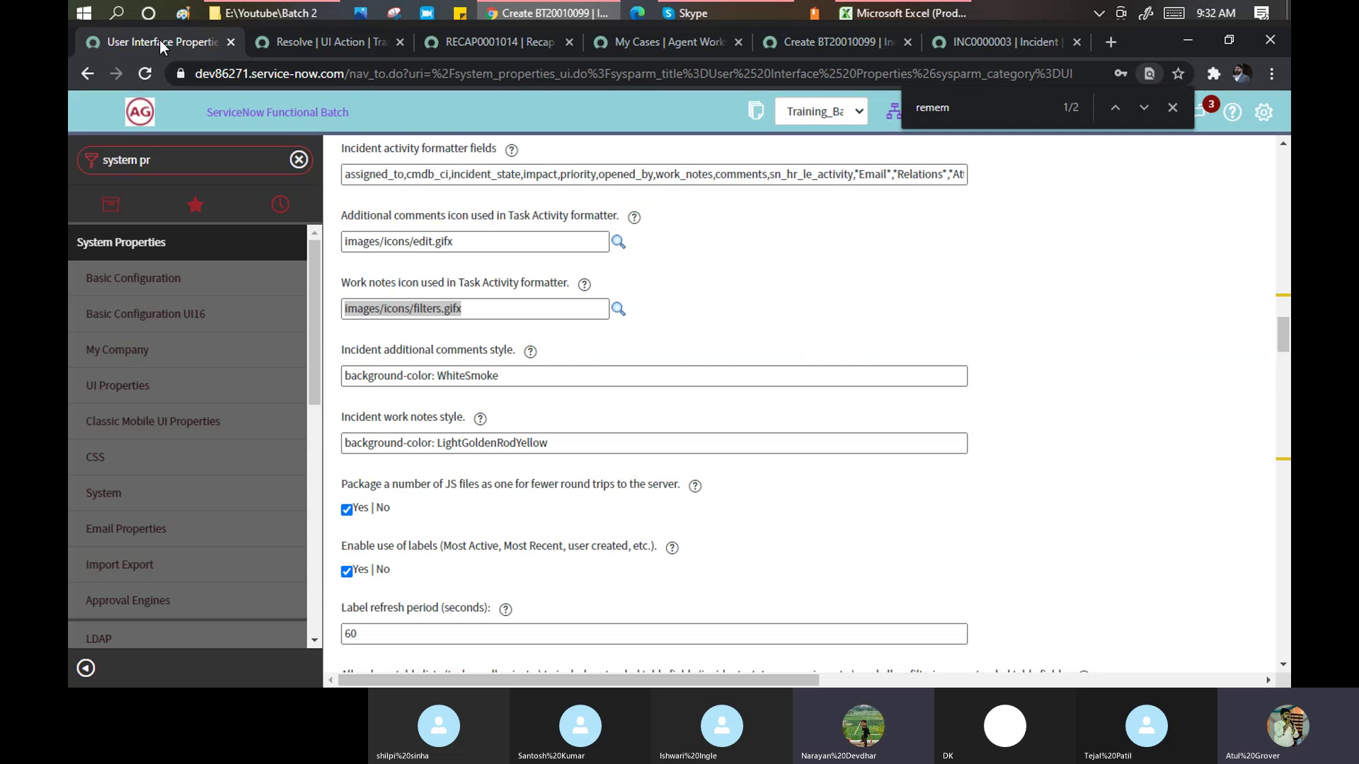
scroll(544, 402, down, 2)
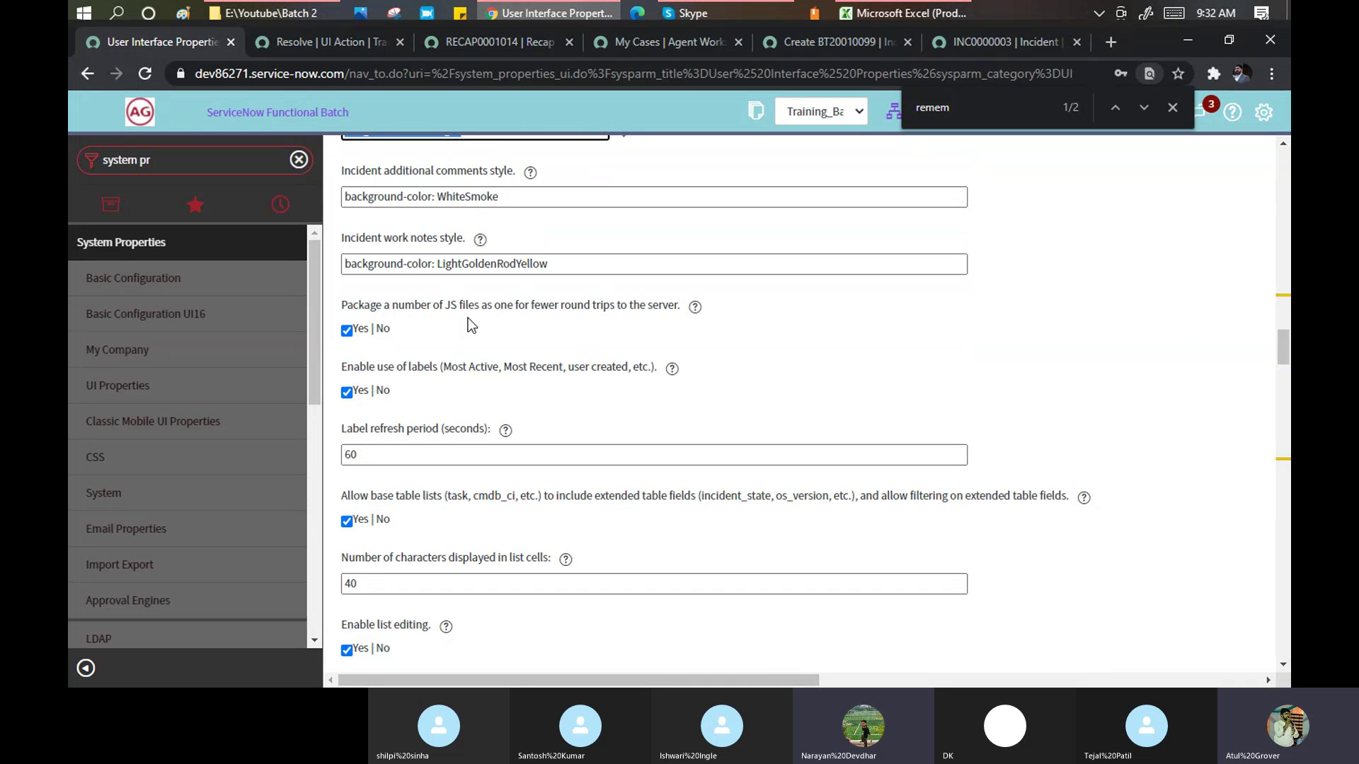
scroll(469, 319, down, 1)
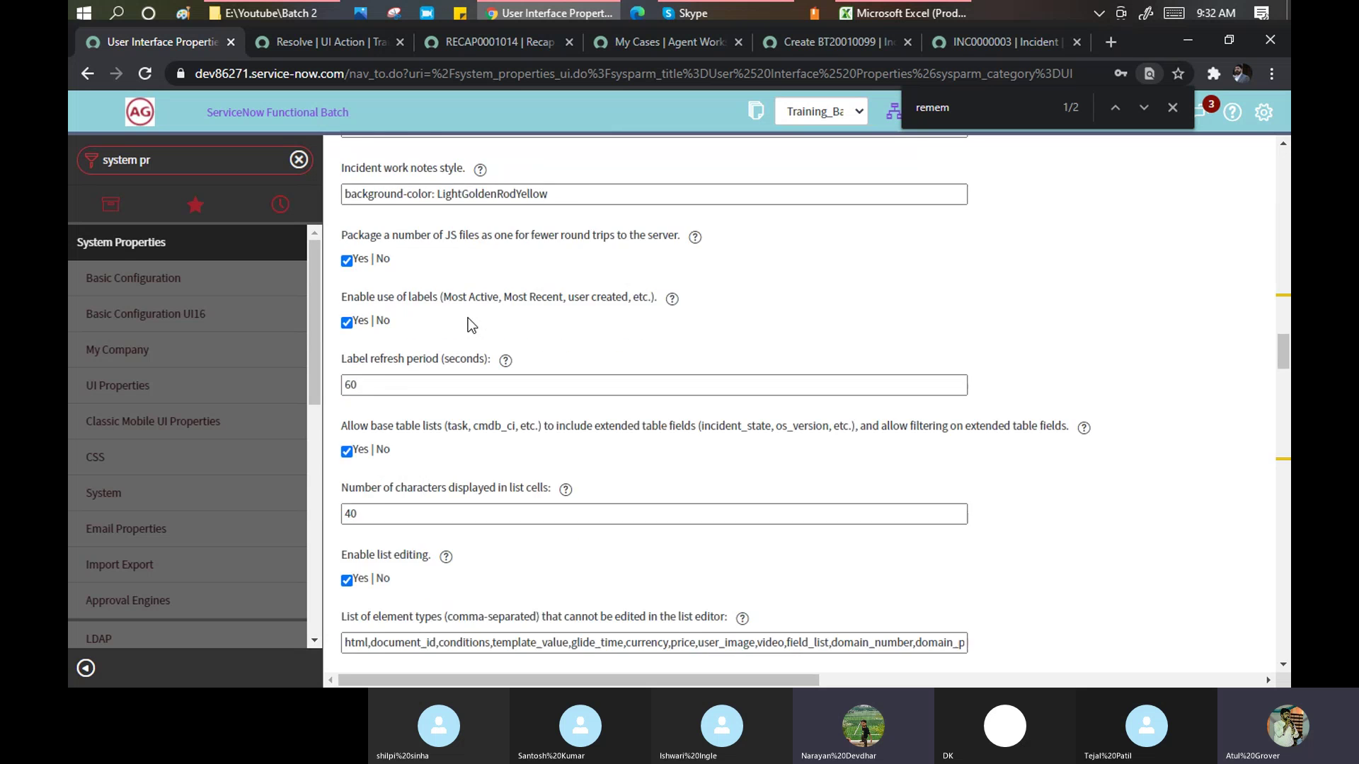
scroll(468, 317, down, 1)
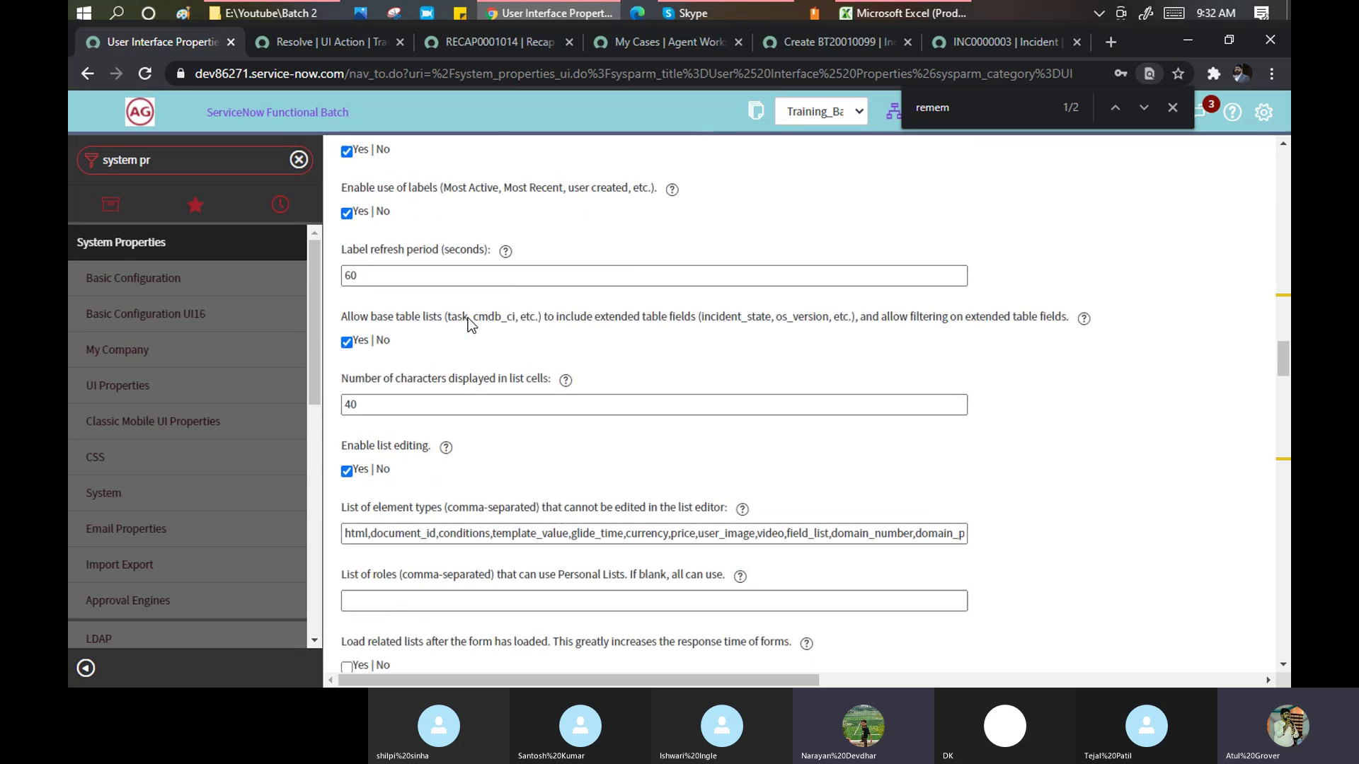
click(859, 45)
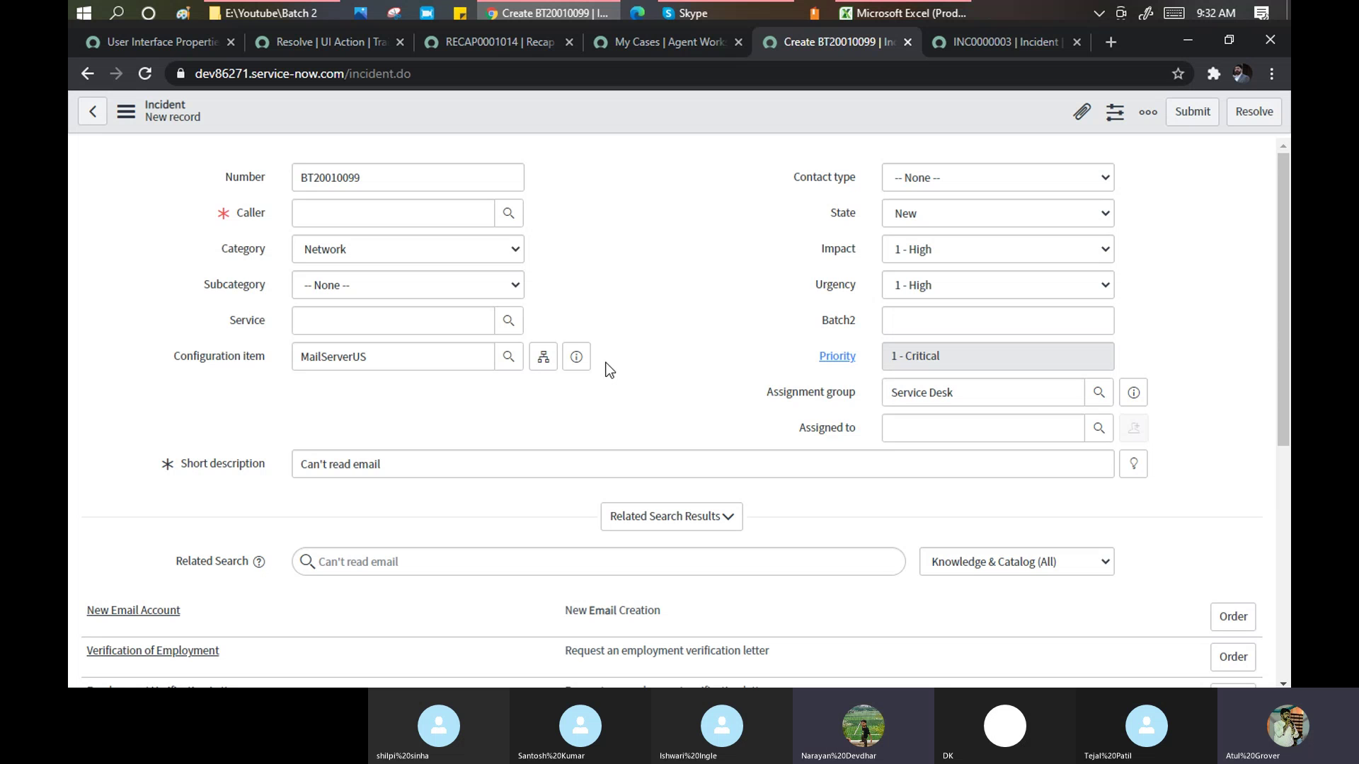
click(137, 42)
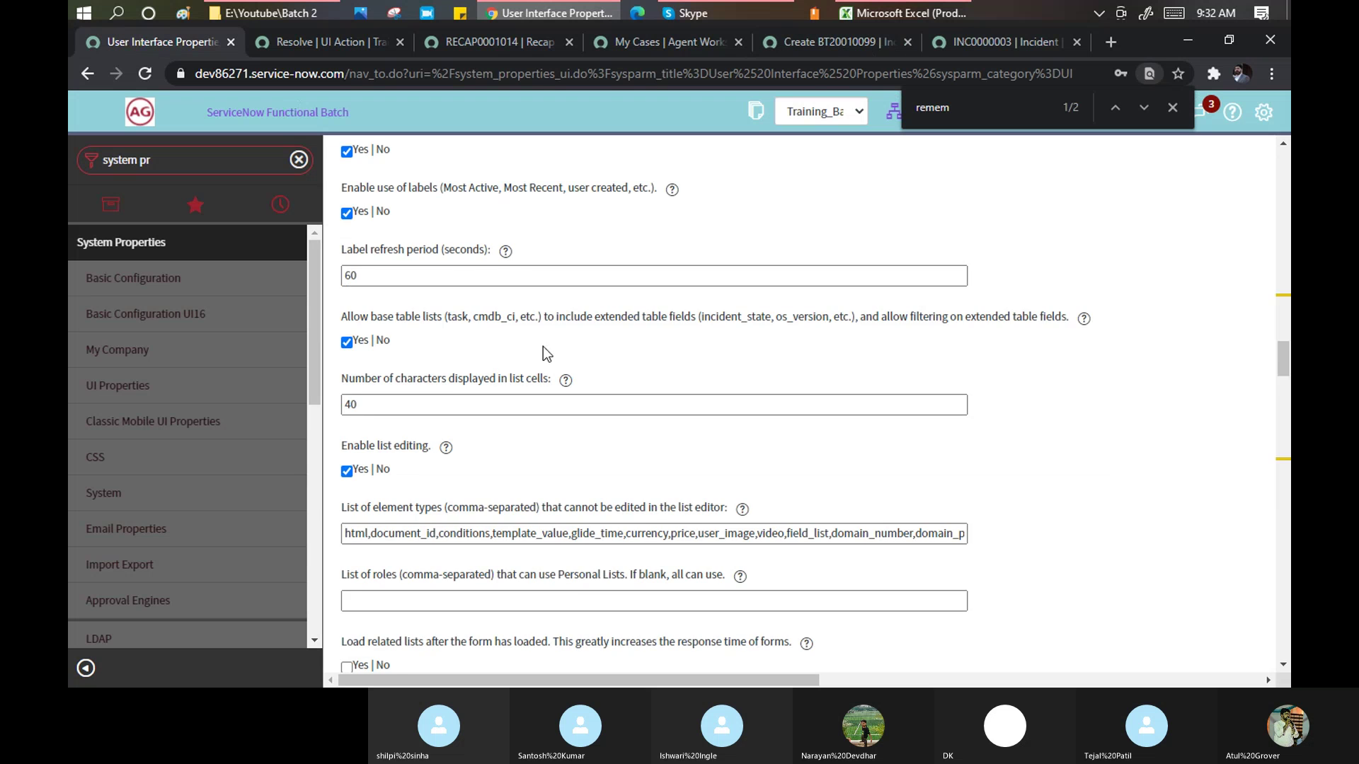
Scan the remaining user interface properties through the TinyMCE toolbar settings, and search the page for "imag".
scroll(542, 346, down, 10)
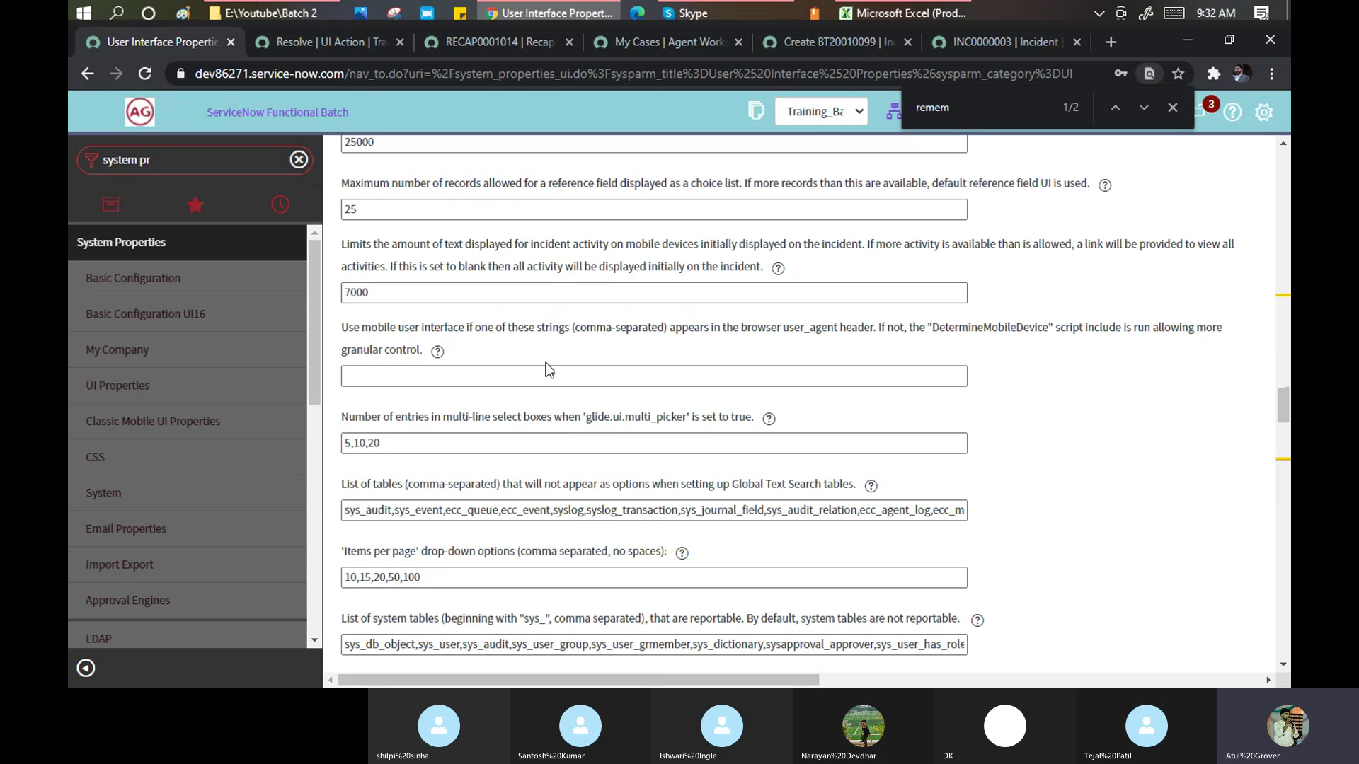
scroll(546, 362, down, 10)
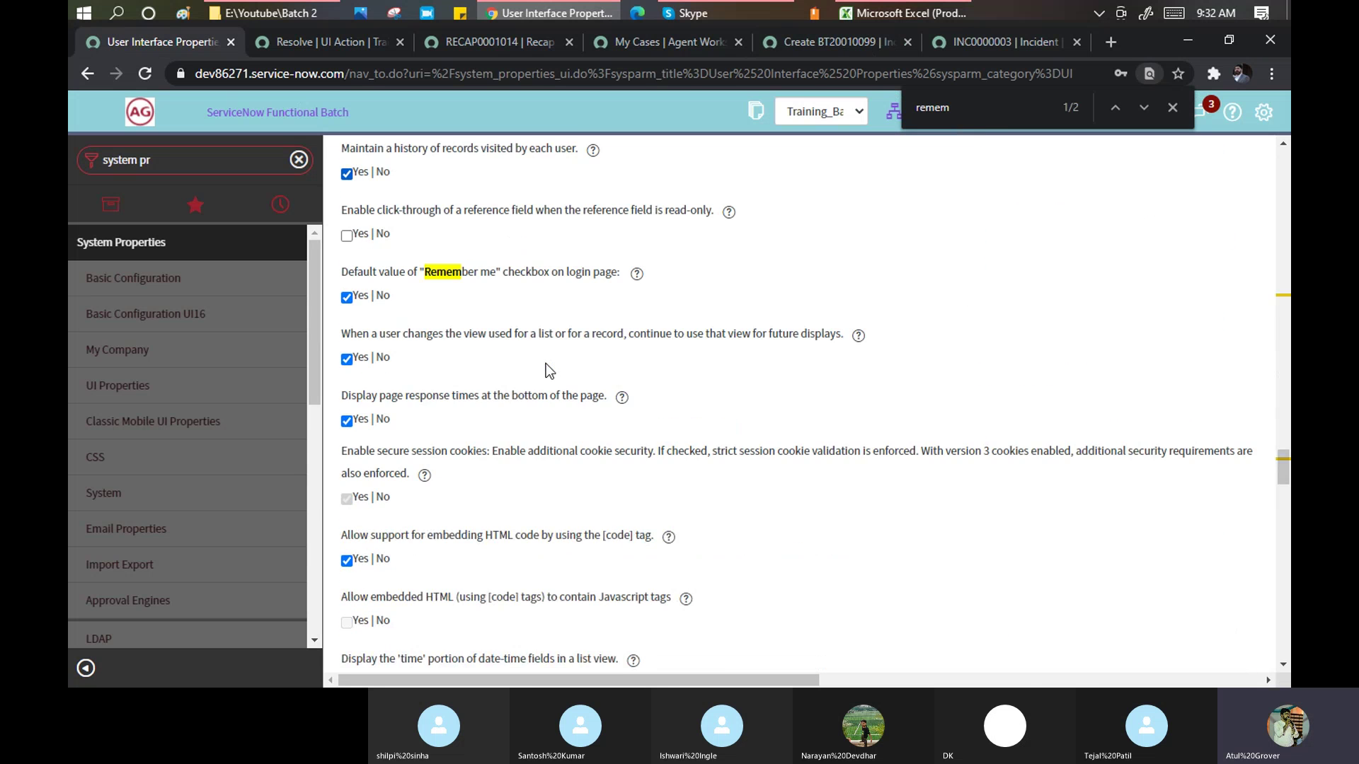
scroll(546, 363, down, 5)
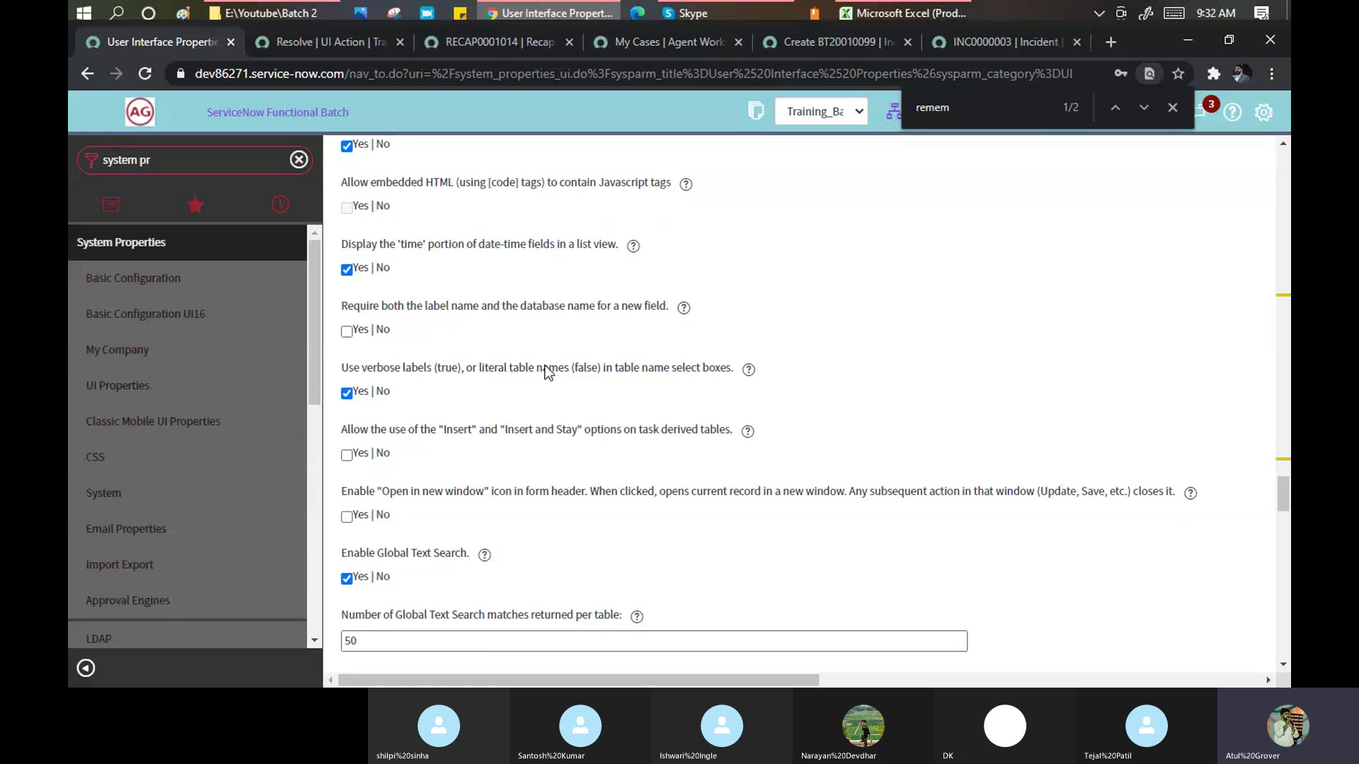
scroll(546, 368, down, 12)
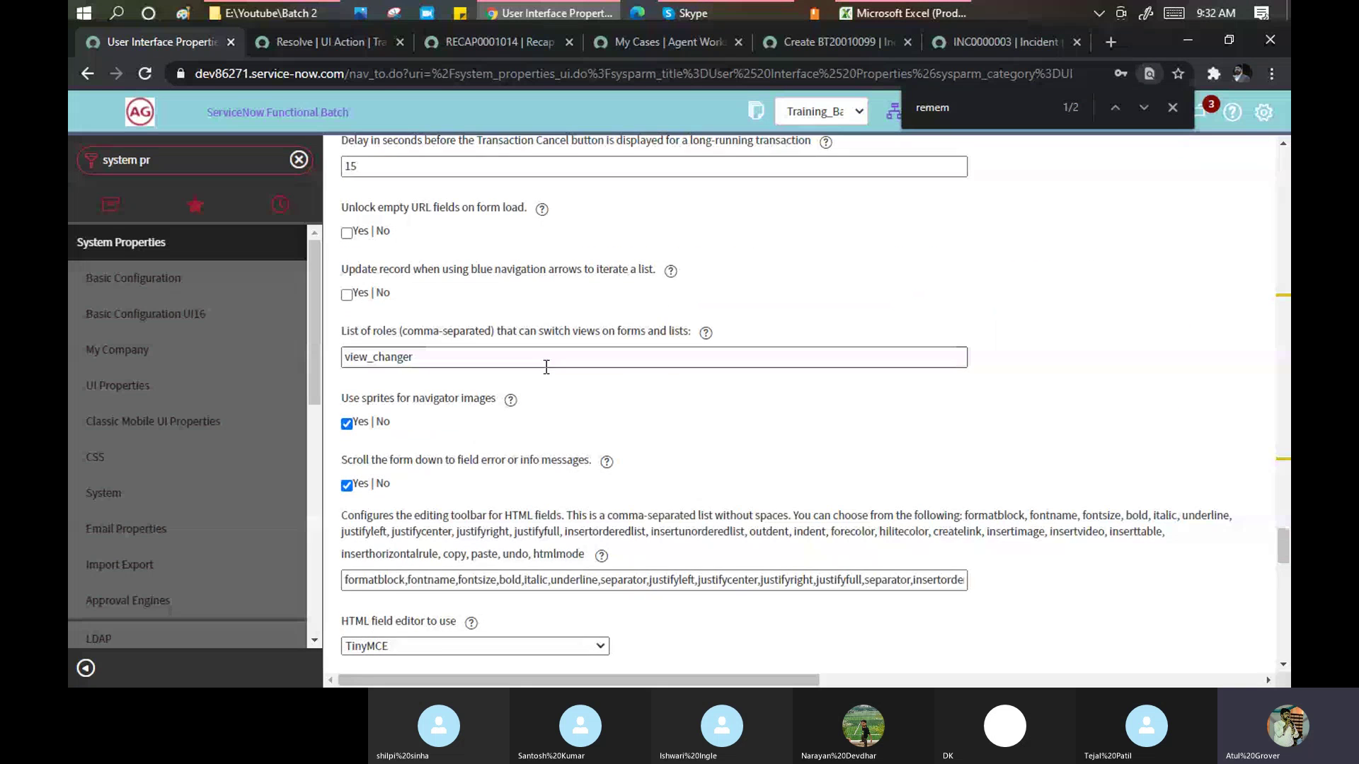
scroll(545, 366, down, 5)
scroll(548, 374, down, 3)
key(ctrl+f)
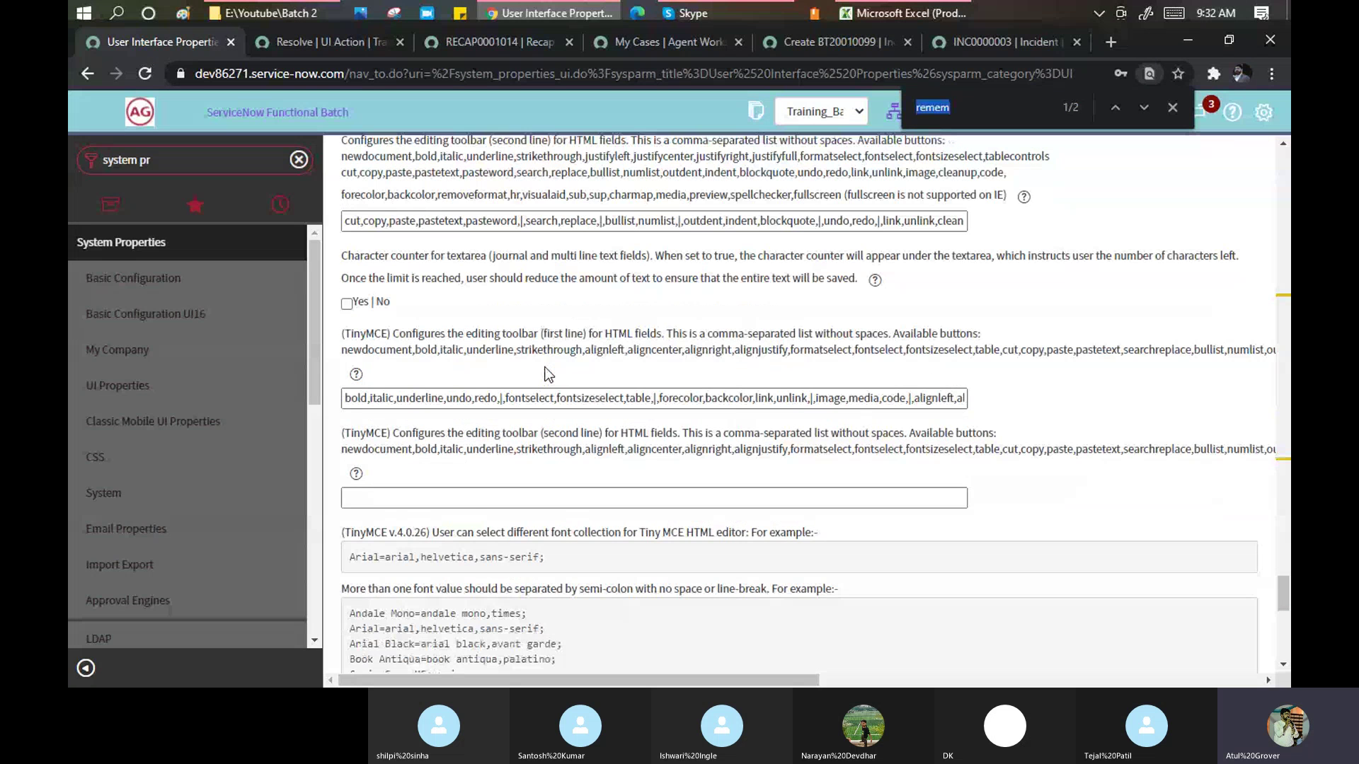
text(imag)
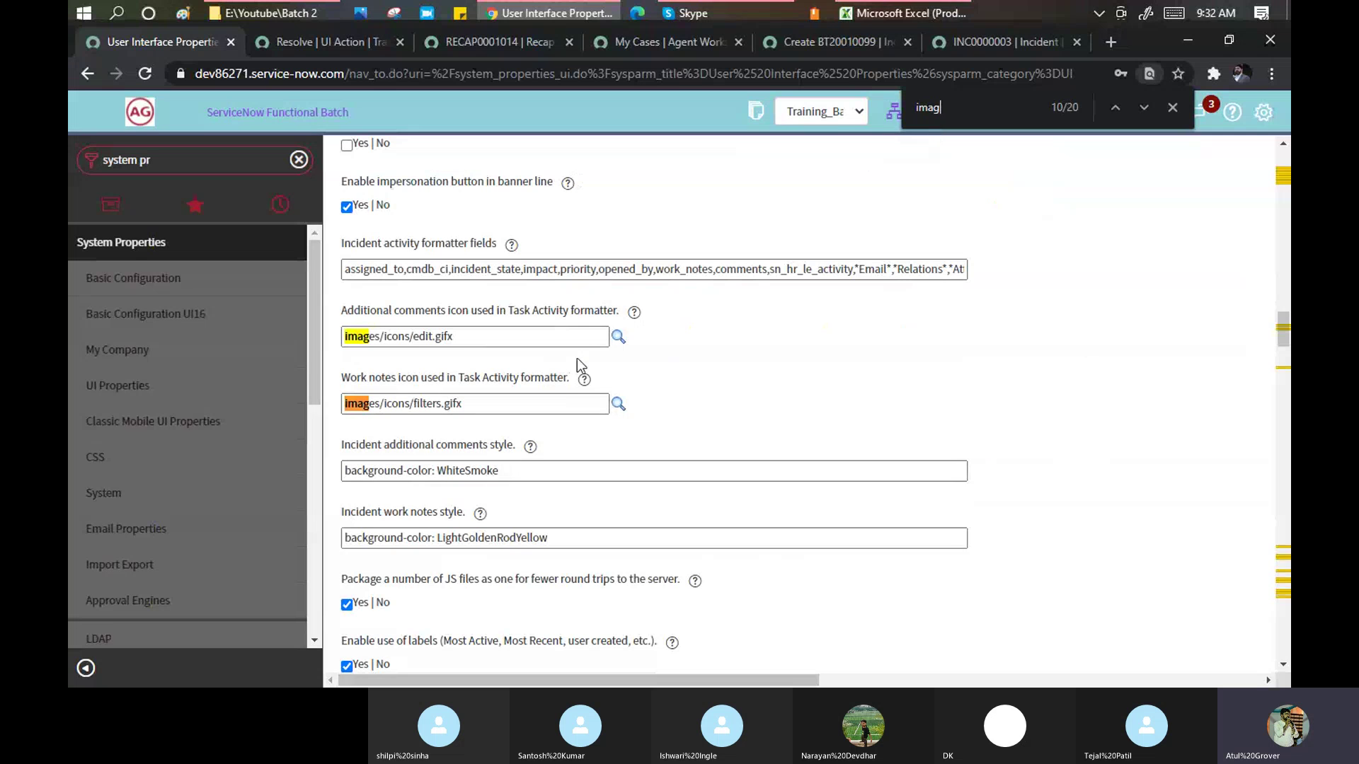
Browse the images available for the additional comments icon, highlight the image picker's name in its address, and close the picker.
click(619, 337)
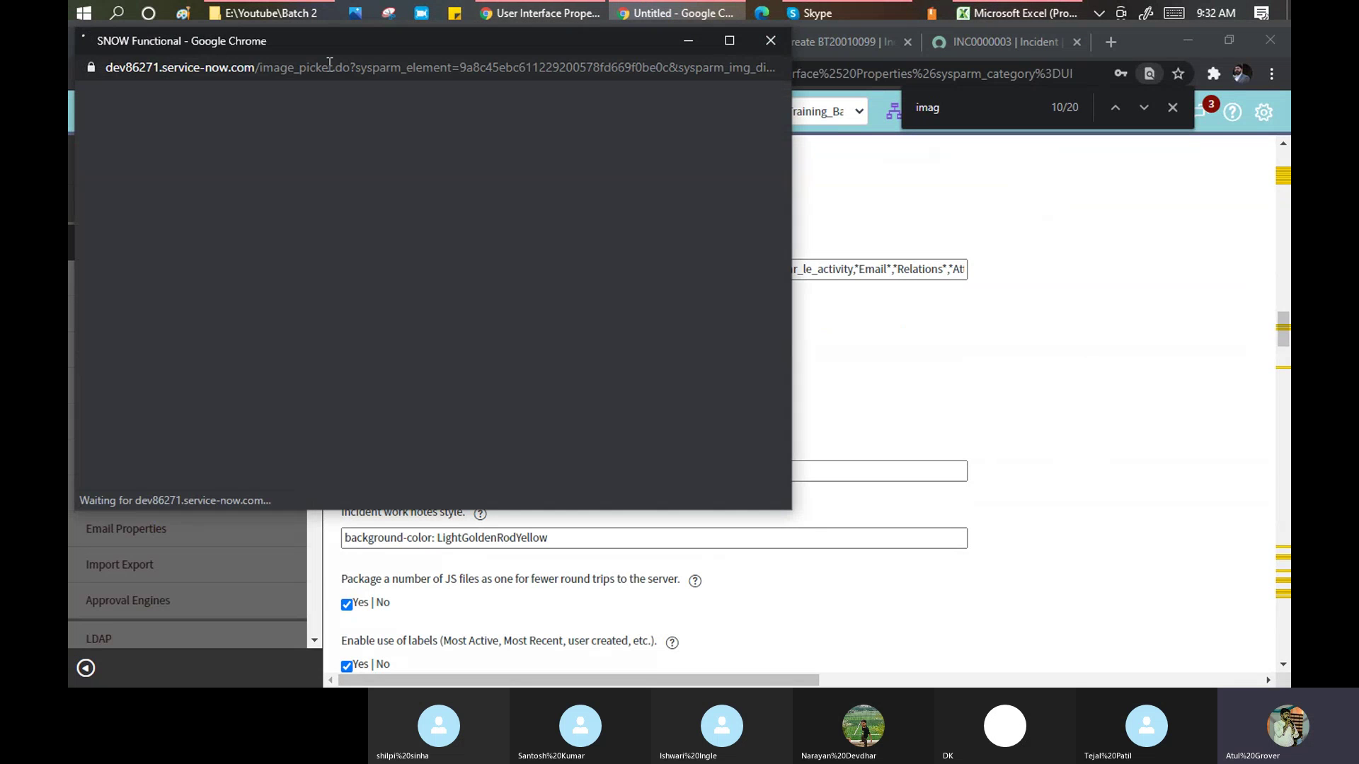
drag(324, 38, 531, 97)
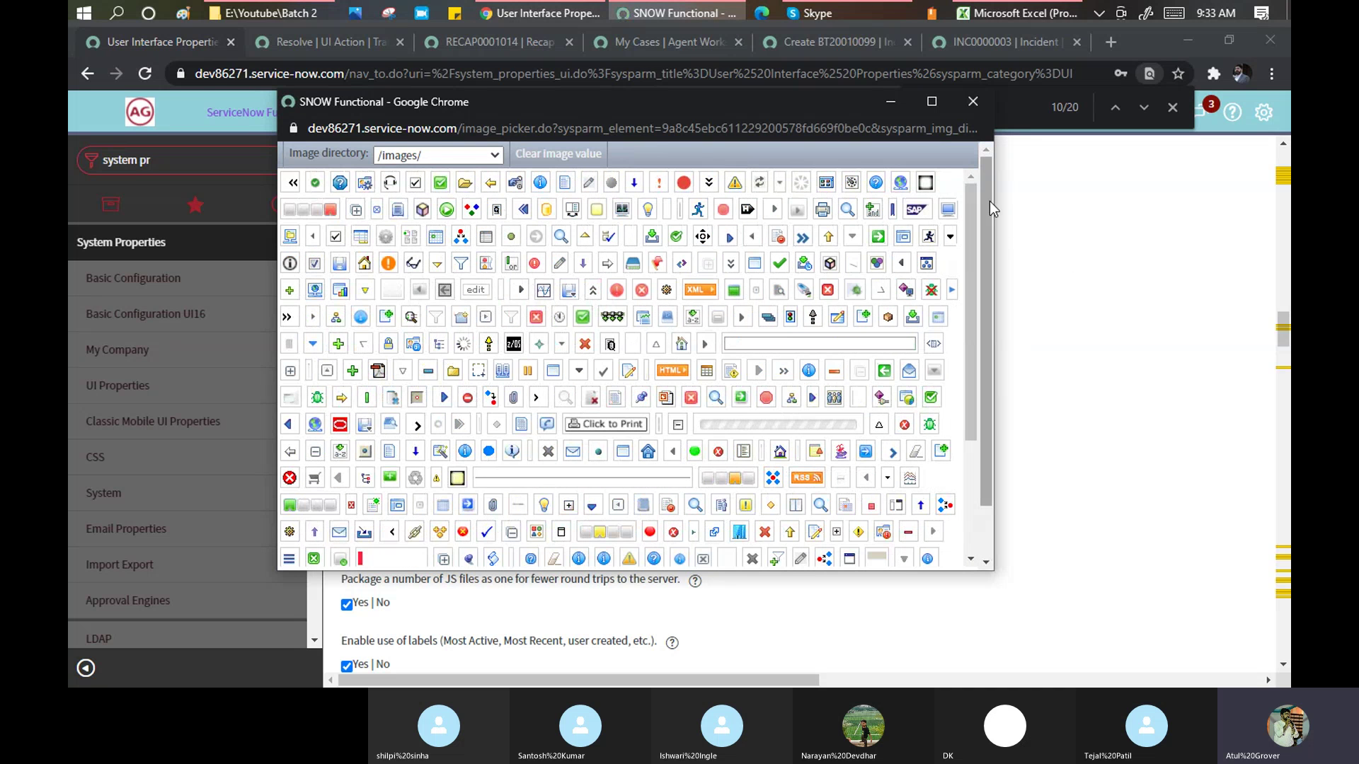
drag(971, 205, 968, 323)
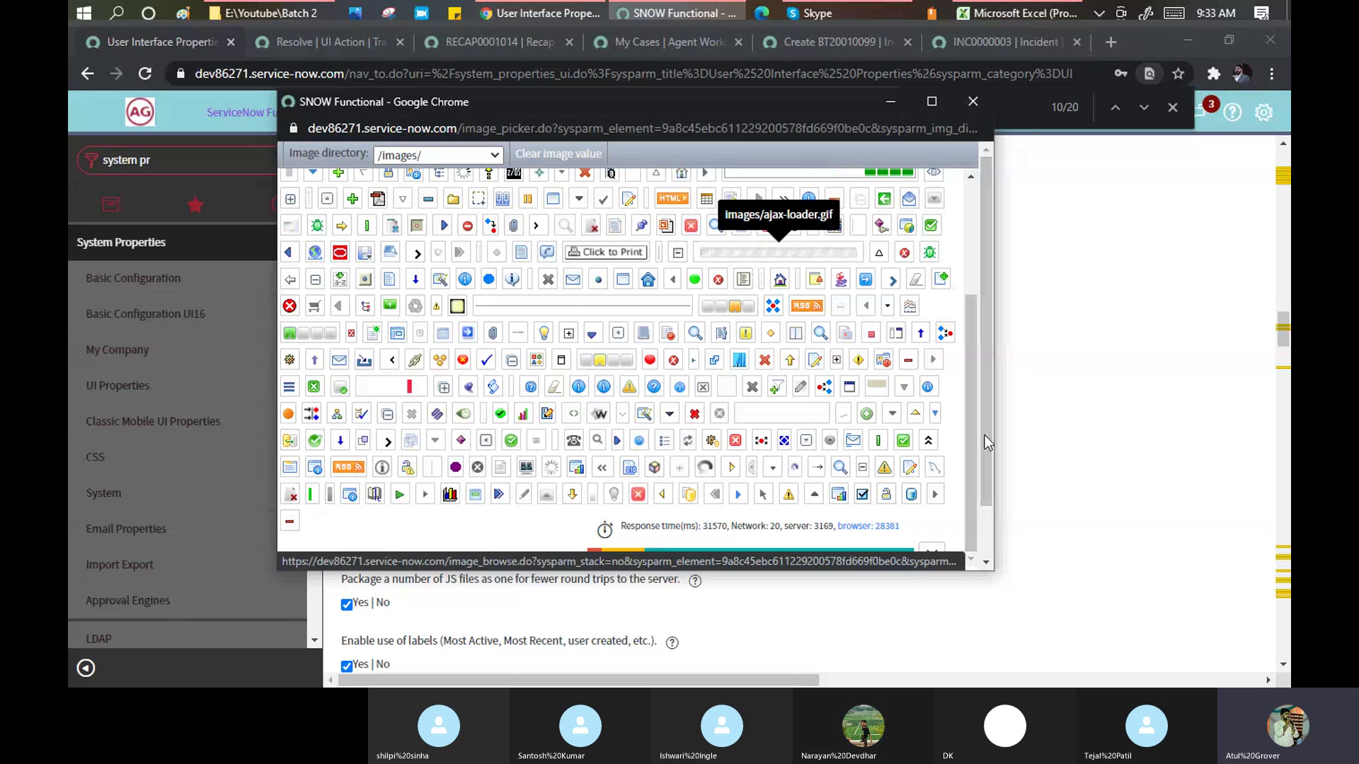
drag(975, 408, 984, 338)
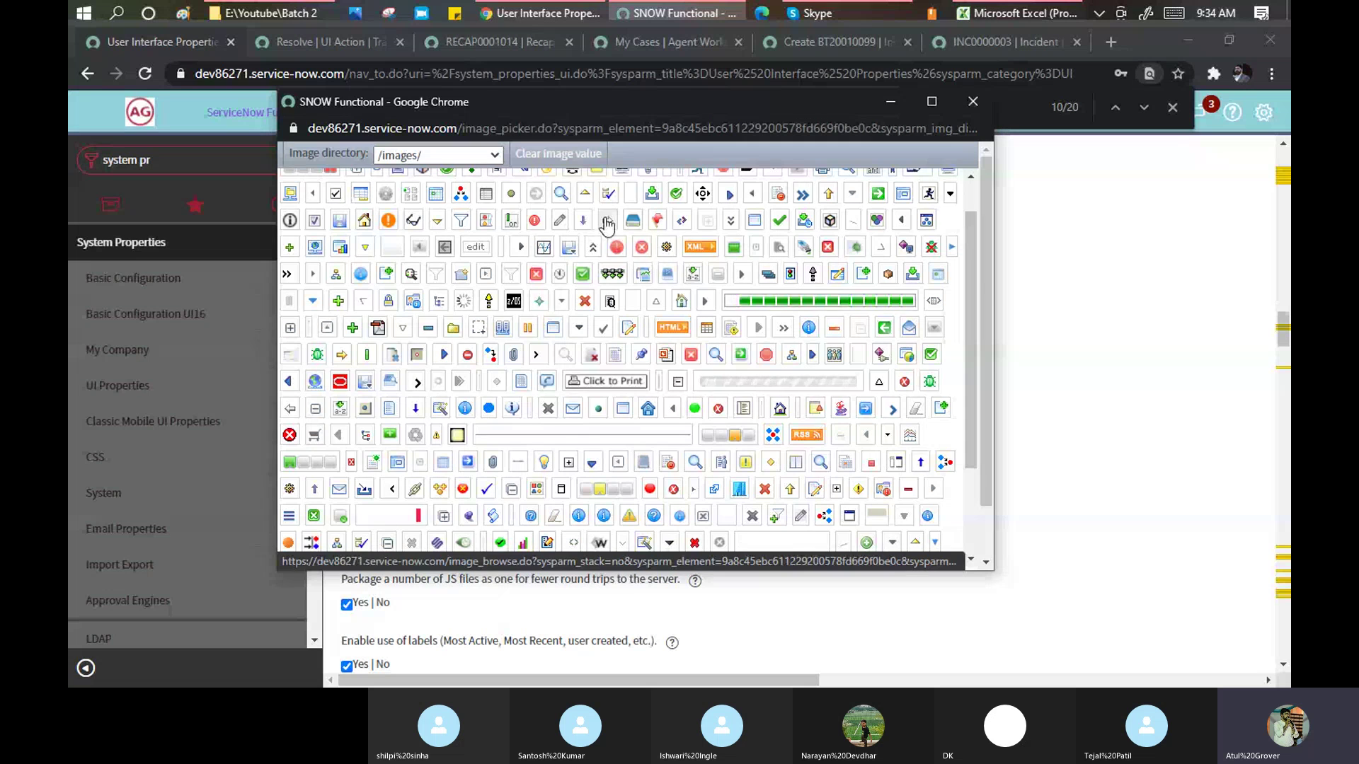
scroll(971, 277, up, 1)
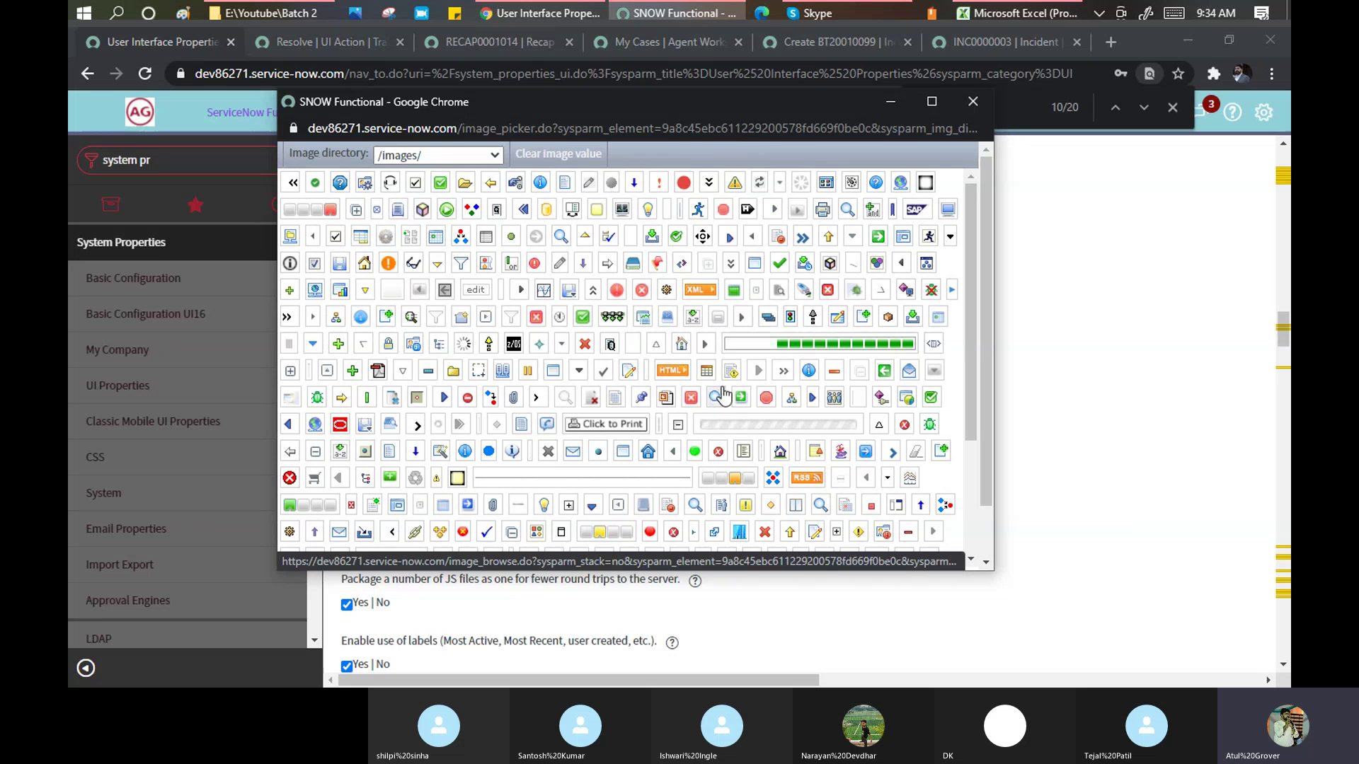
scroll(723, 396, down, 4)
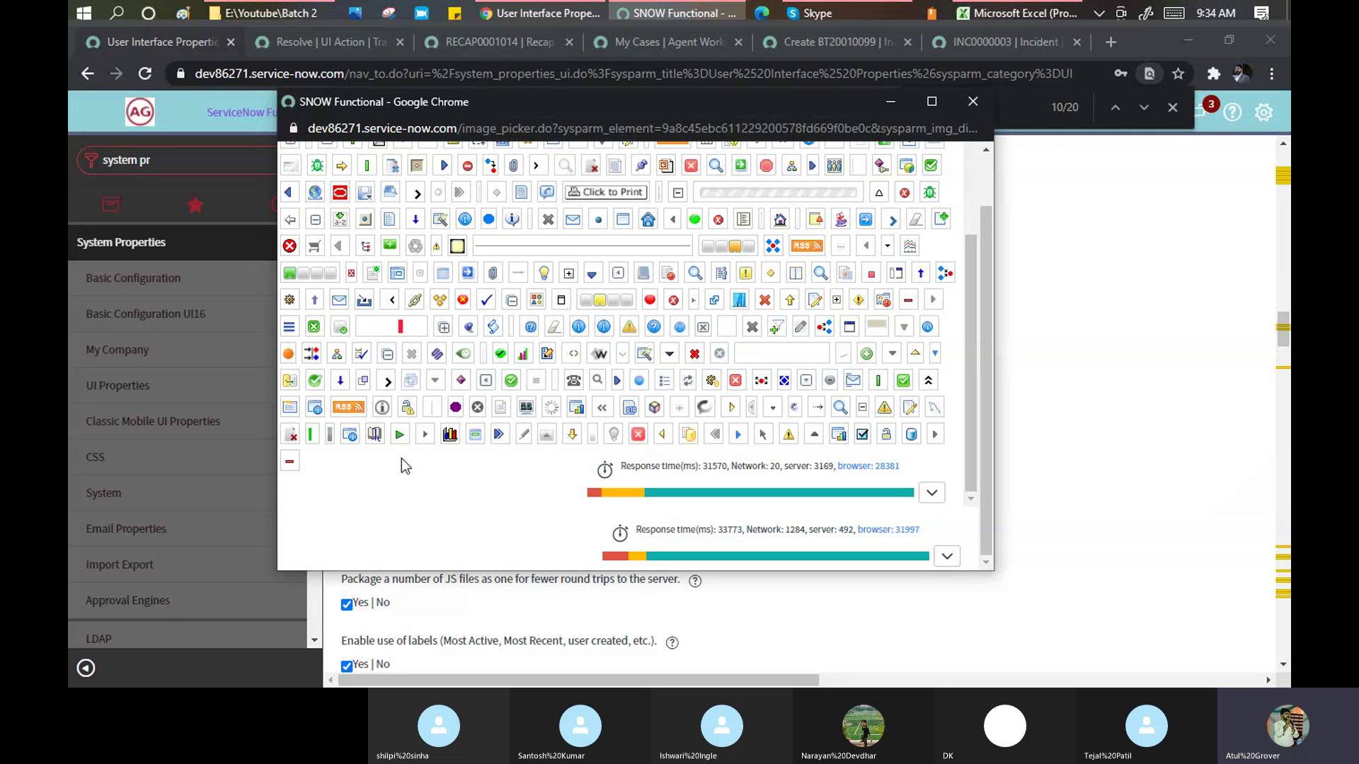
drag(457, 128, 537, 126)
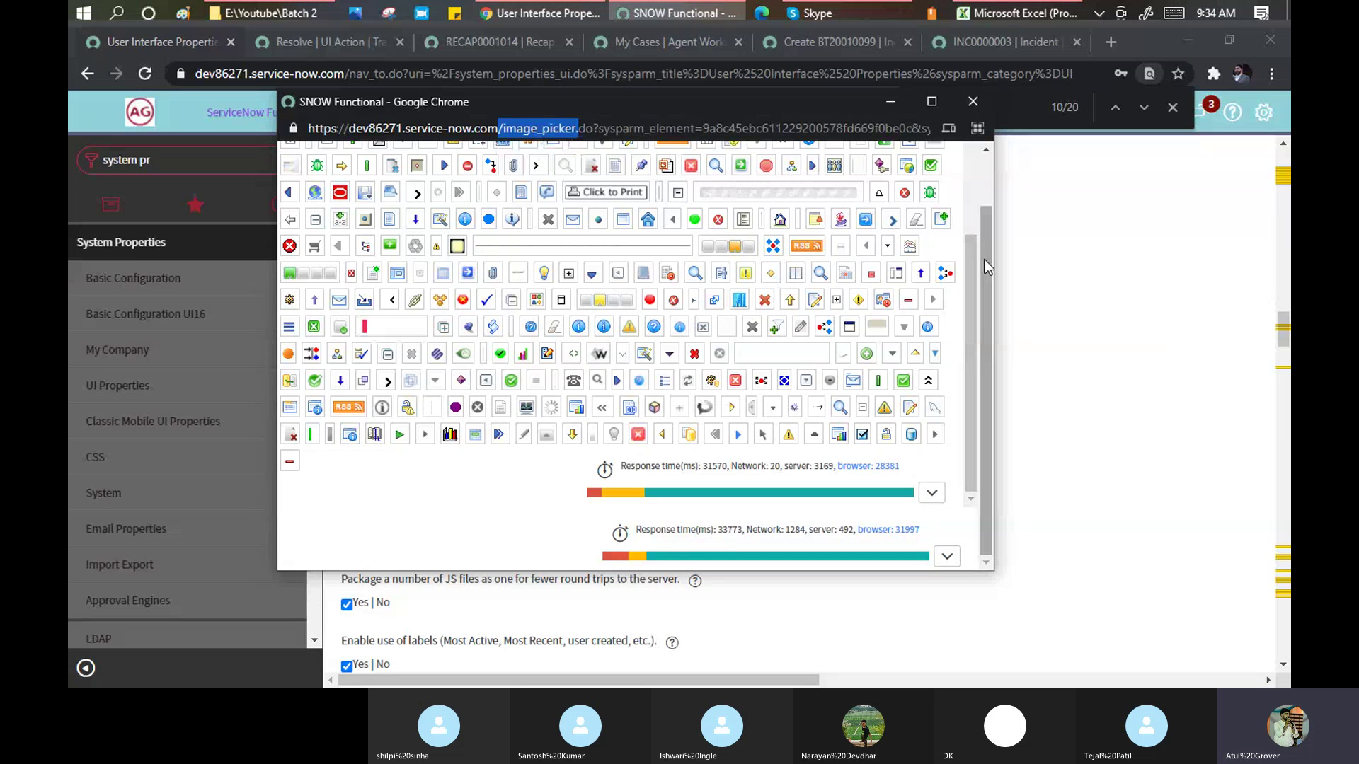
click(971, 106)
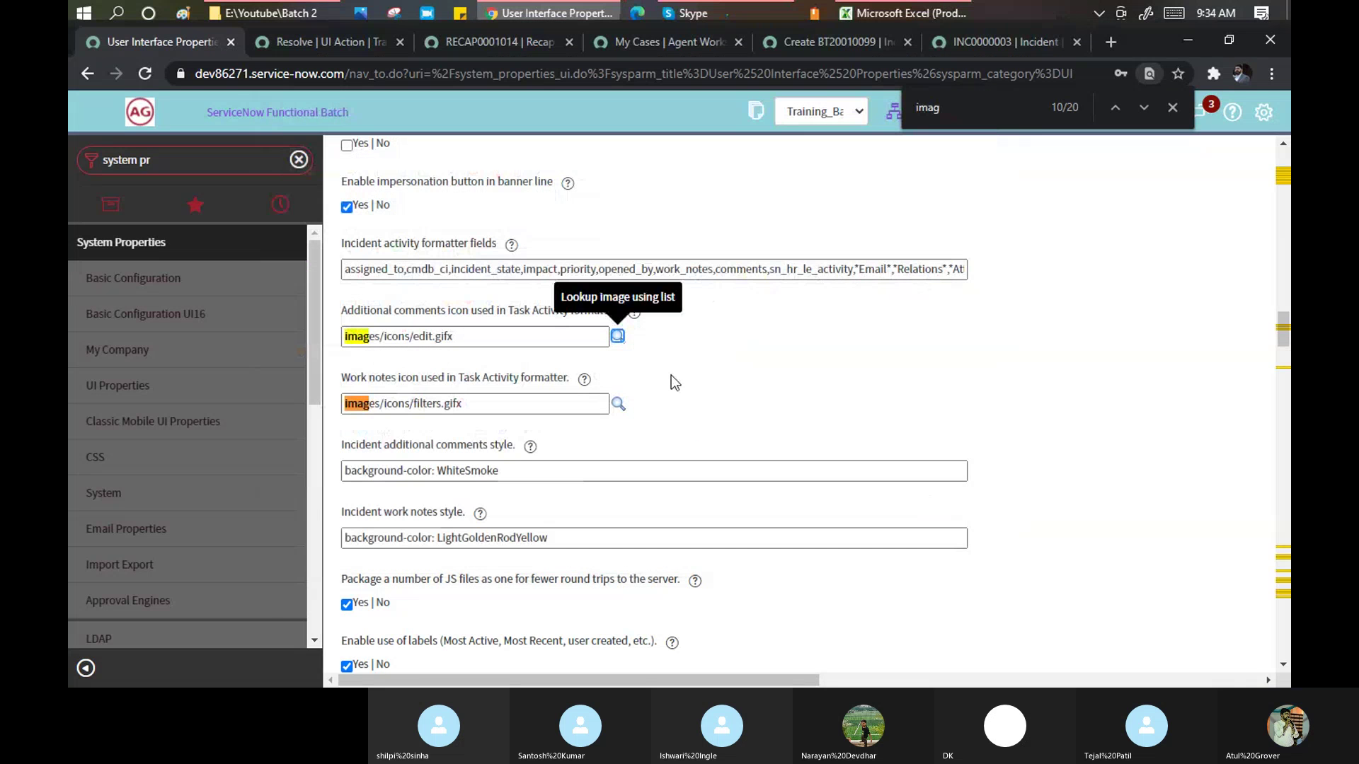
Review the label, list editing and many-to-many list properties, and highlight the property for the number of characters displayed in tooltips.
scroll(669, 373, down, 1)
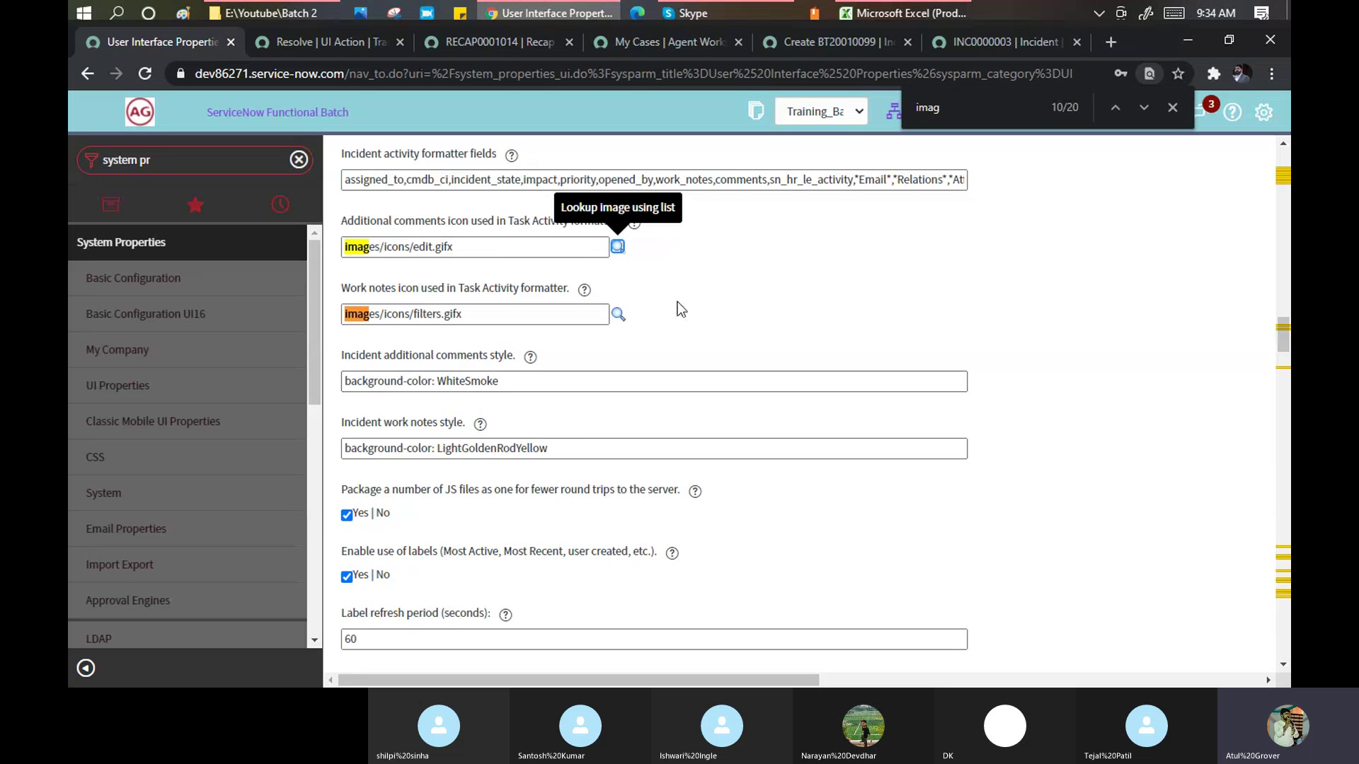
scroll(677, 302, down, 5)
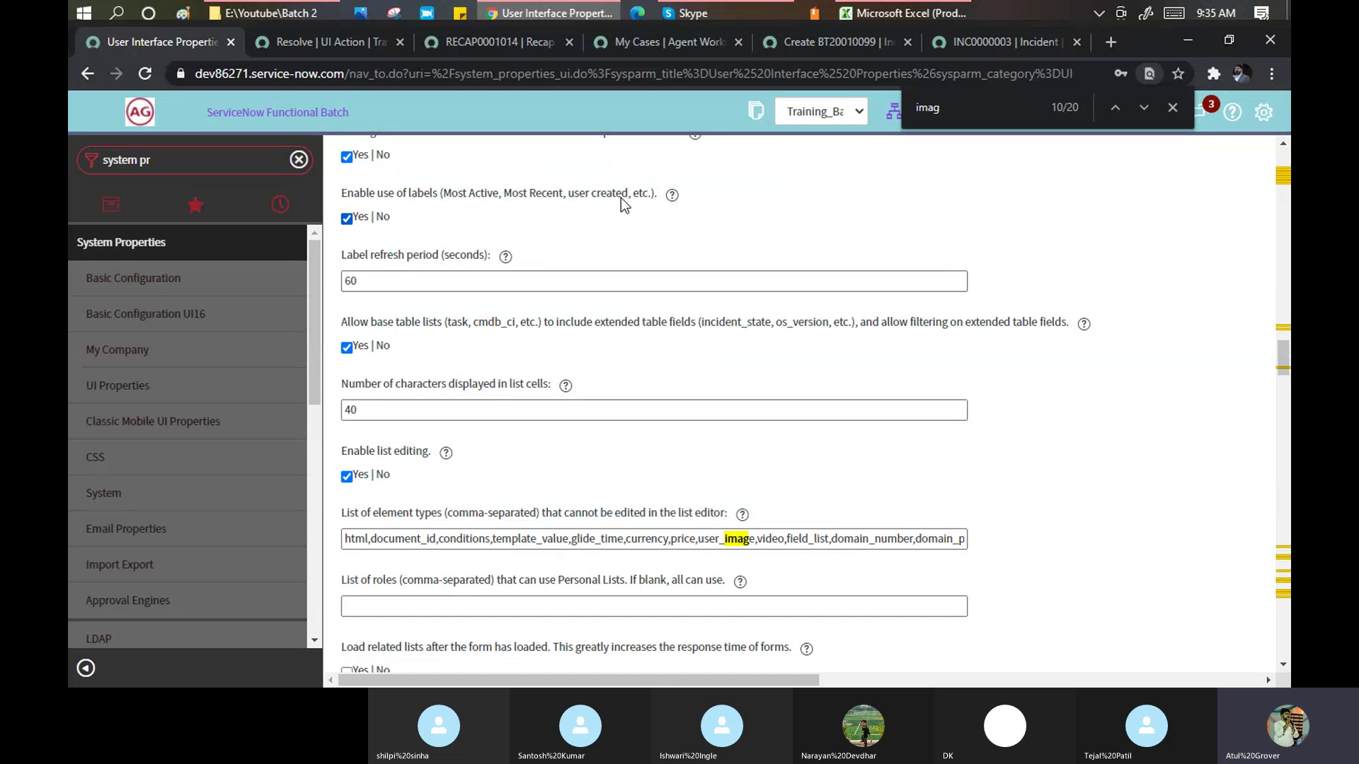
scroll(617, 212, down, 4)
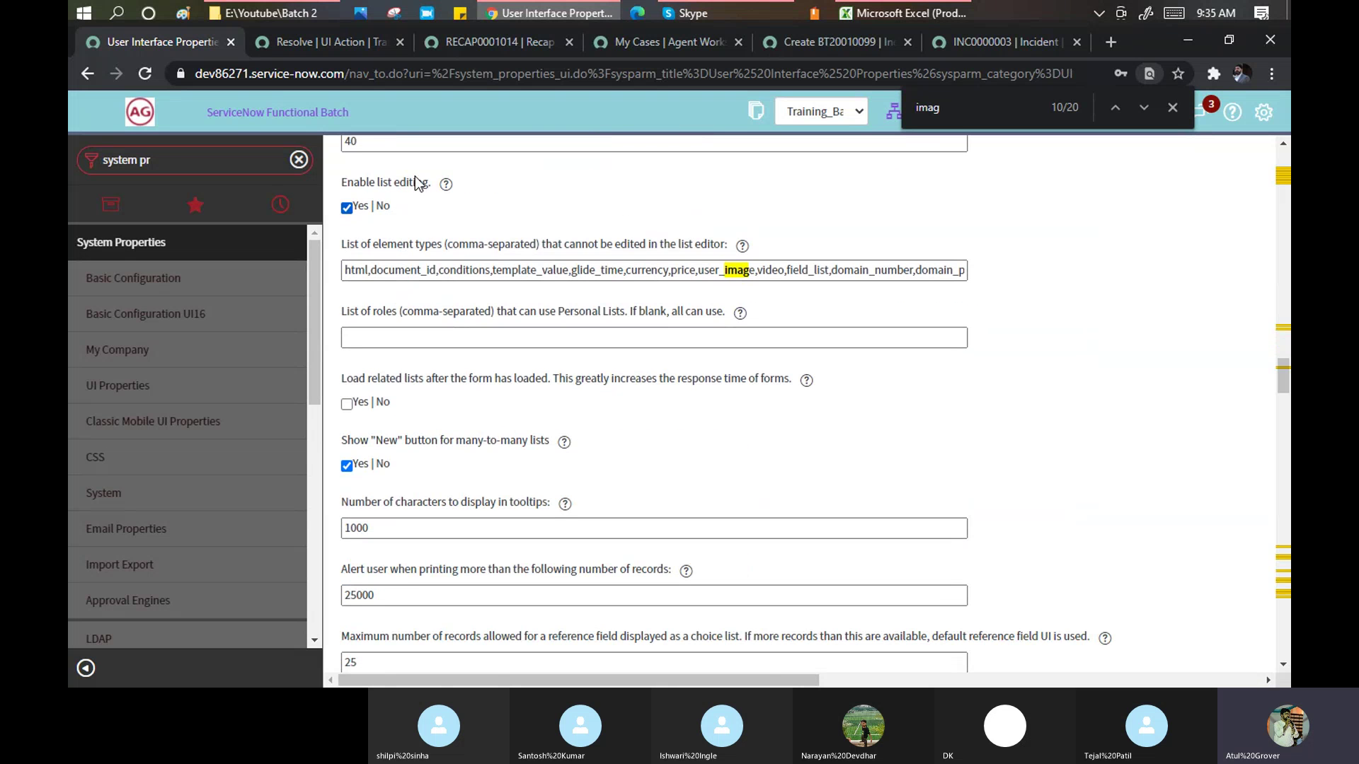
scroll(463, 281, down, 3)
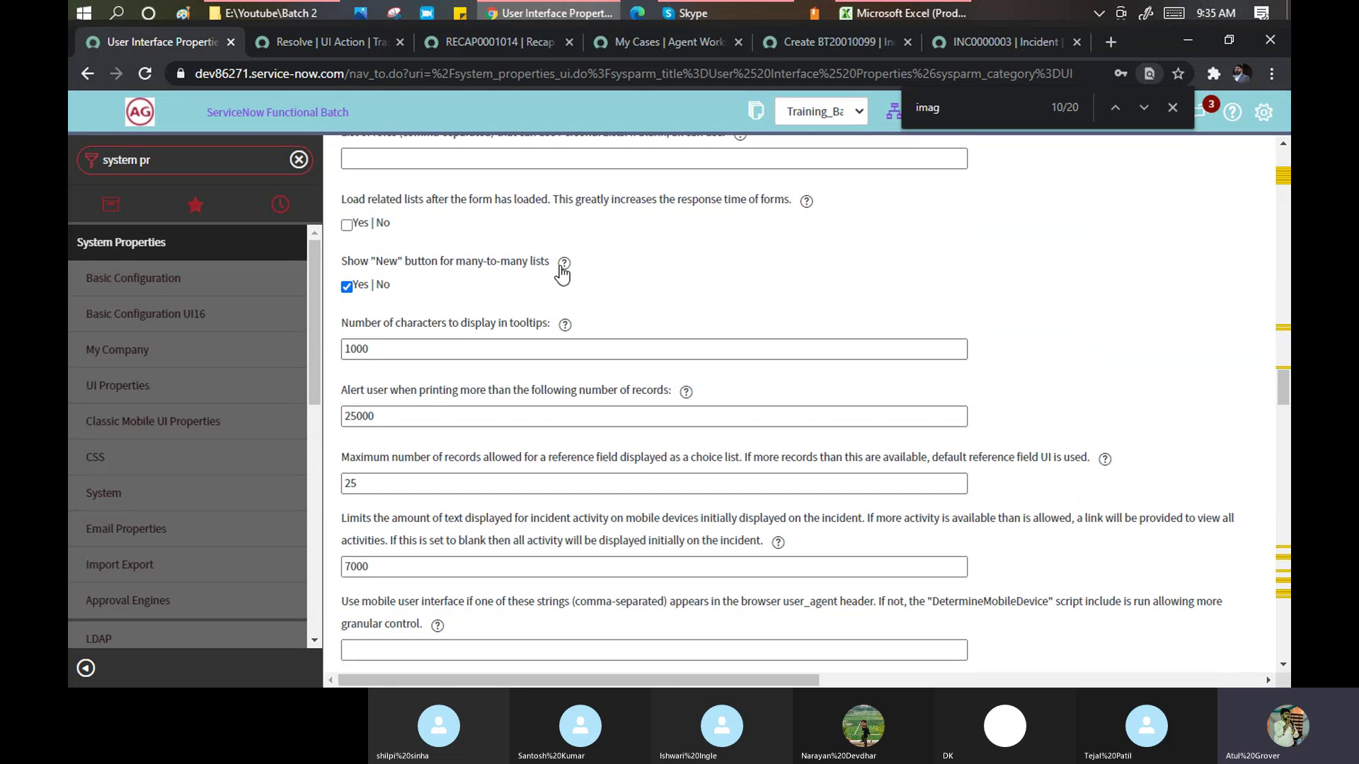
mouse_move(563, 273)
scroll(563, 273, down, 1)
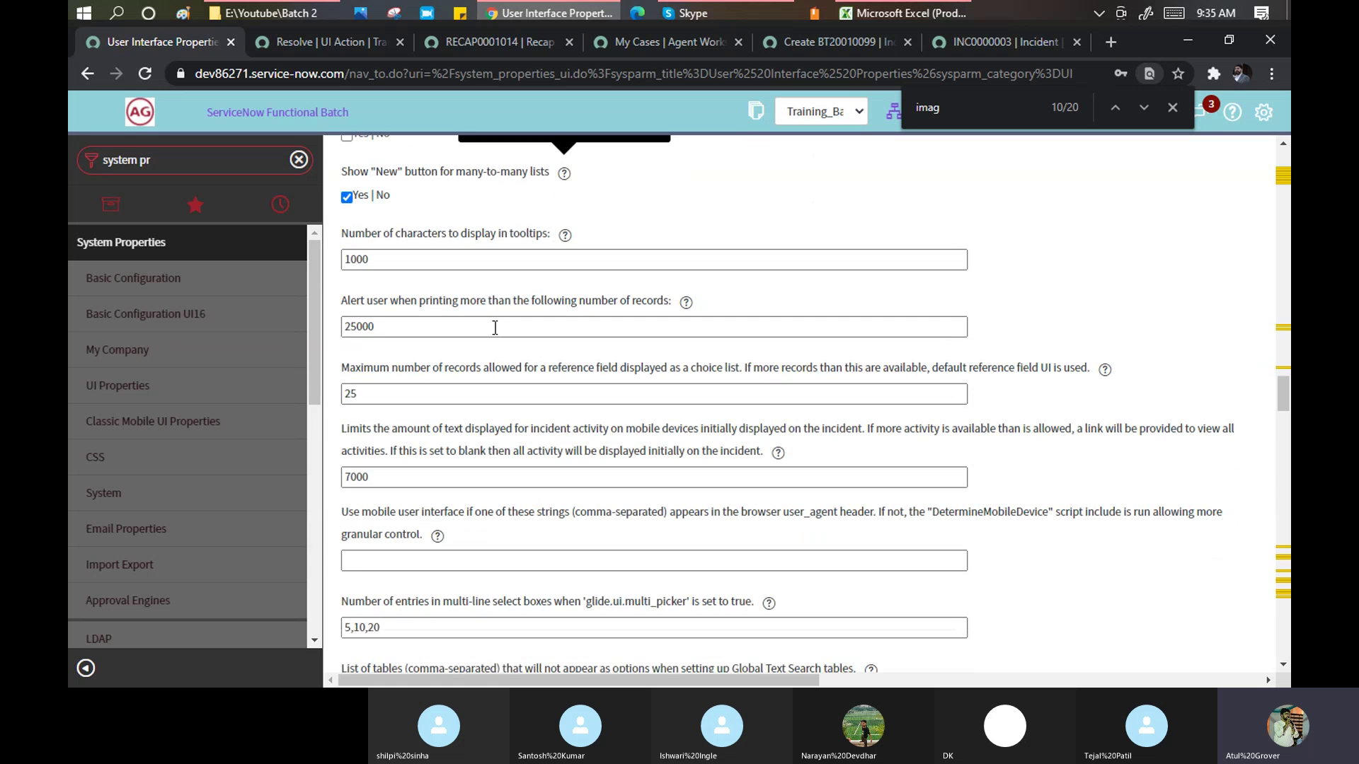
drag(365, 234, 469, 235)
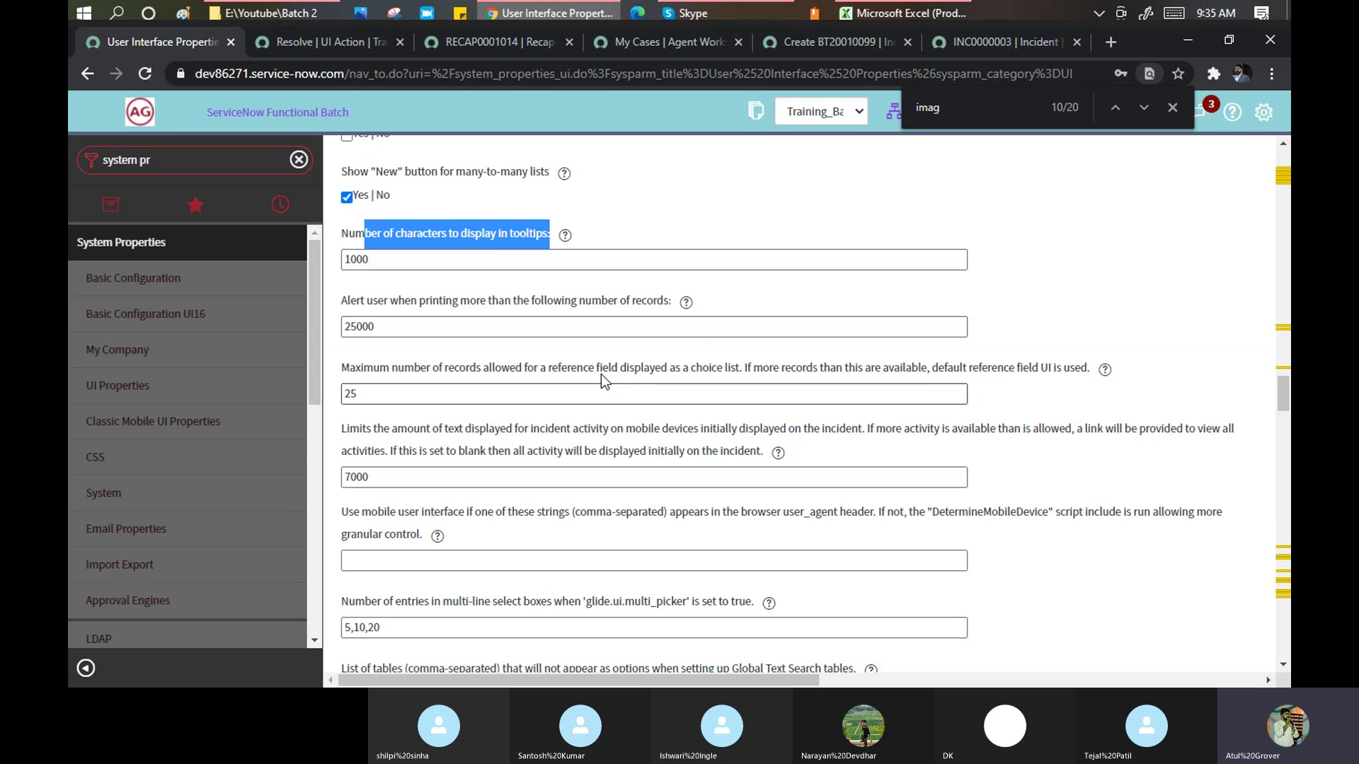
Review the reference choice-list, items-per-page, list row count and history properties down to the page response times property, closing the page search.
scroll(601, 373, down, 3)
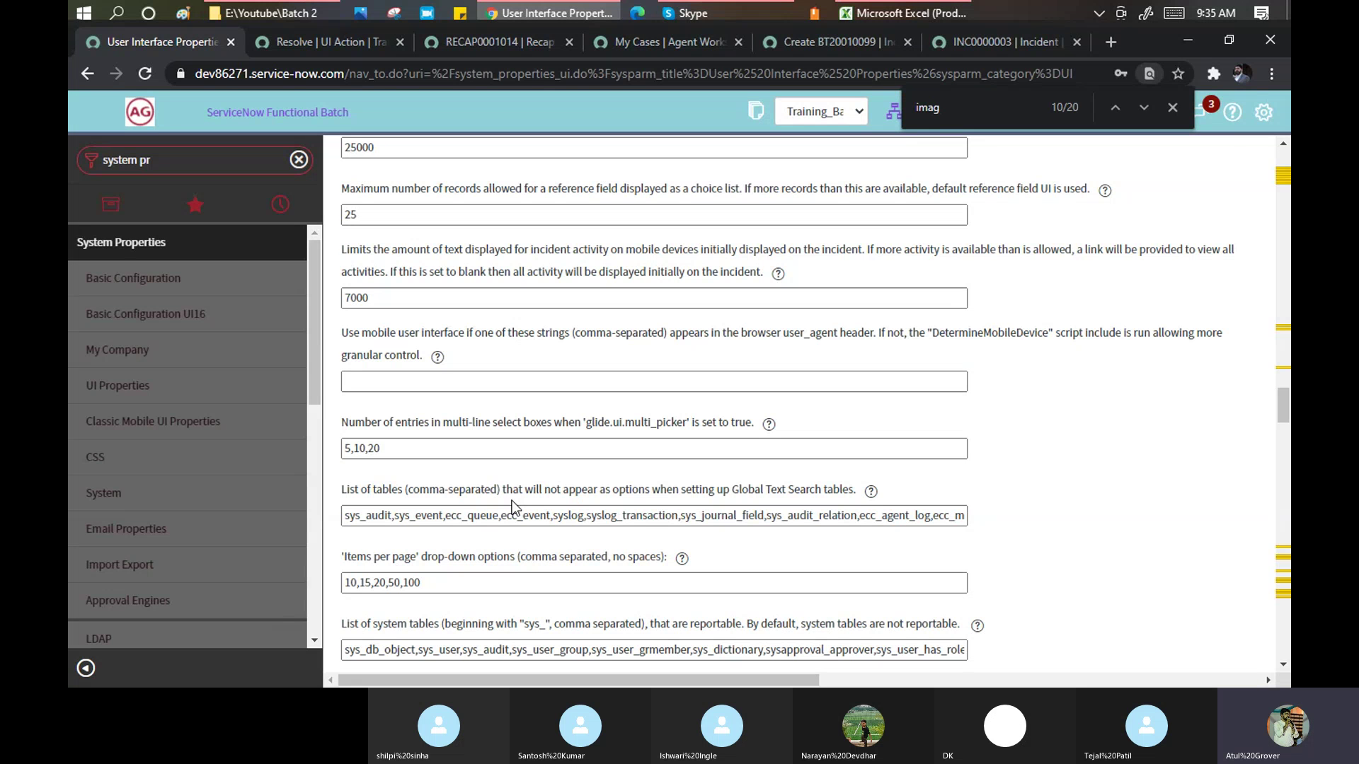
scroll(488, 400, down, 5)
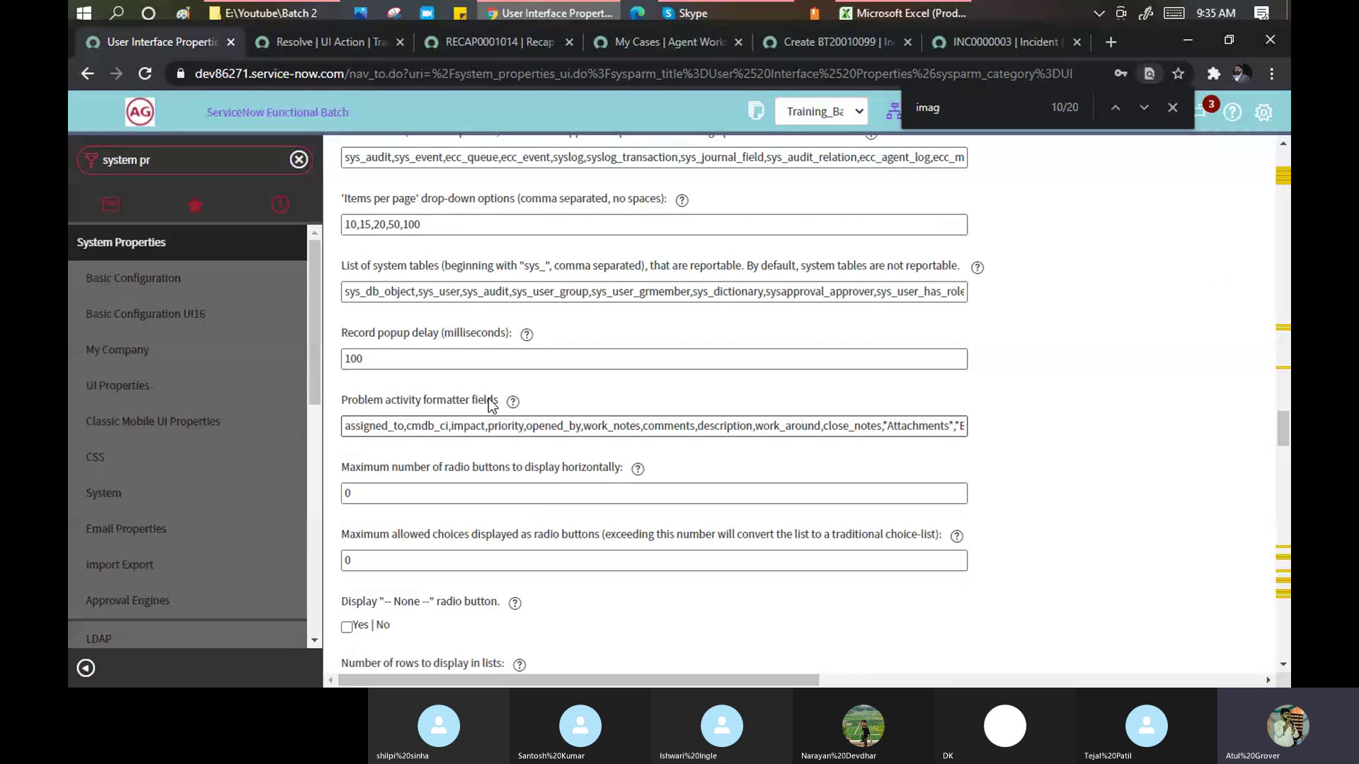
key(Escape)
scroll(492, 431, down, 3)
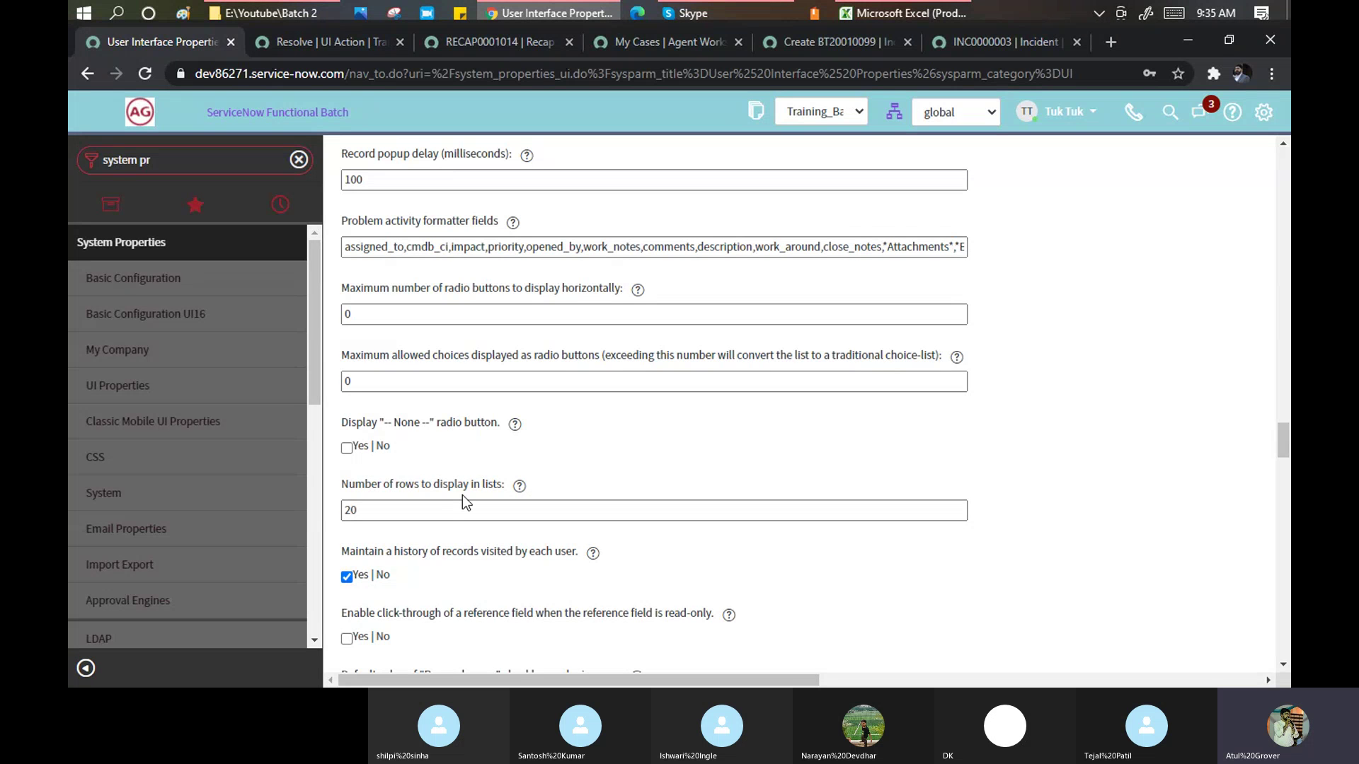
click(405, 508)
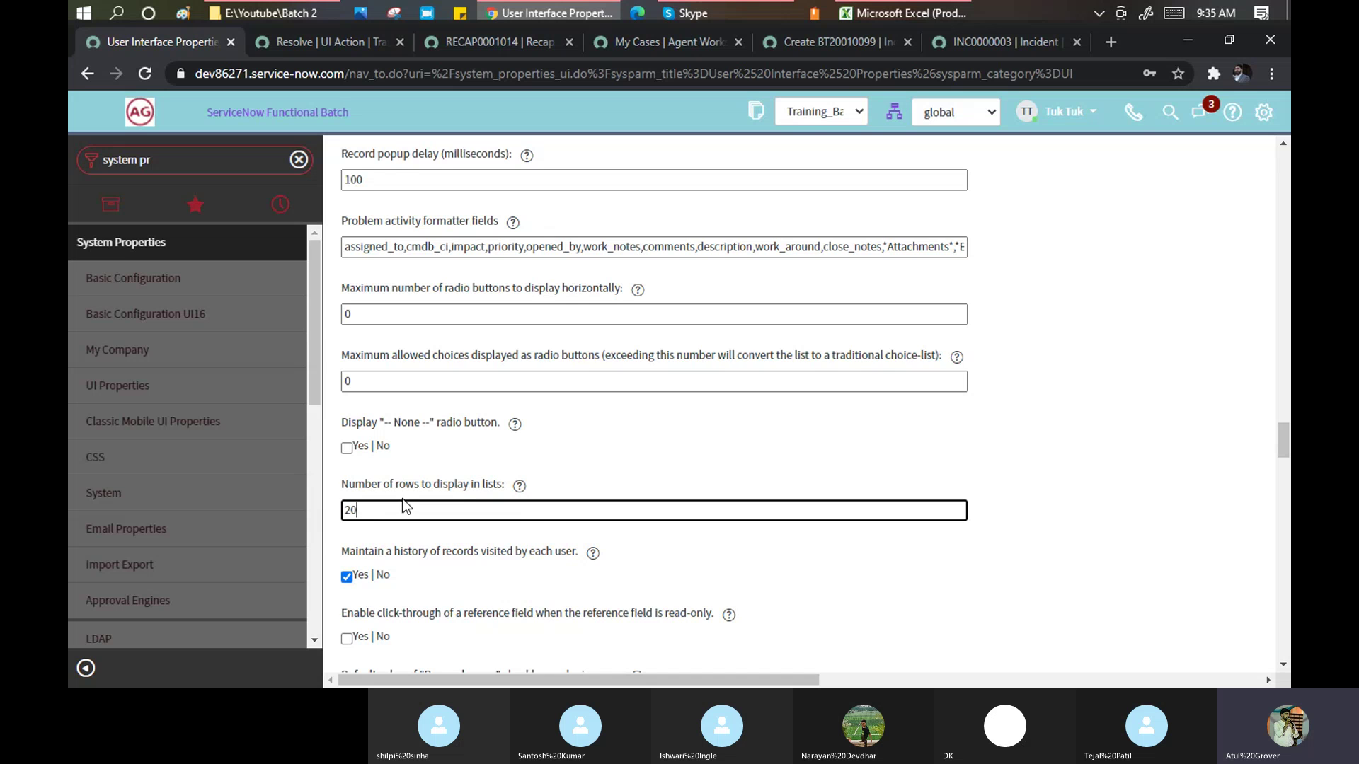
scroll(403, 500, down, 1)
scroll(403, 500, down, 3)
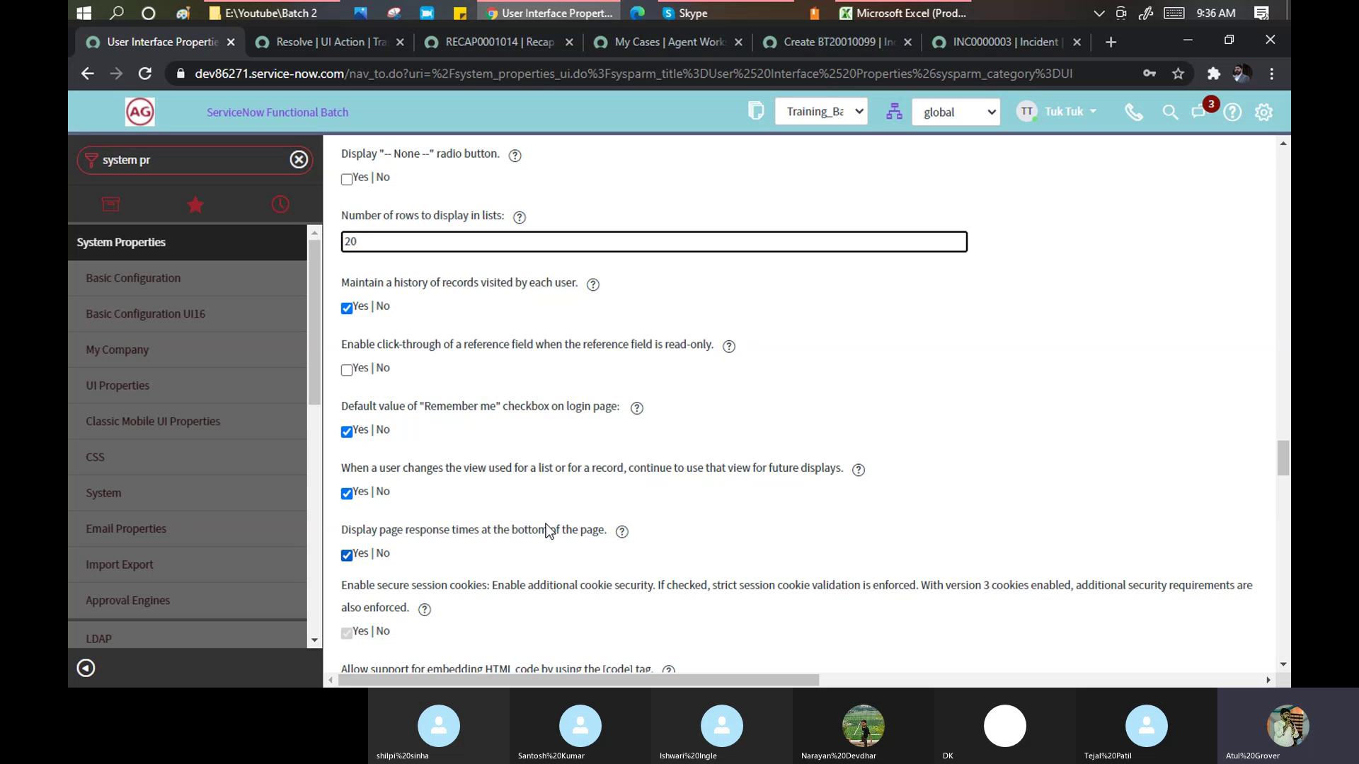
Switch to the new incident form and highlight the response time line at the end of the form.
click(809, 42)
scroll(1011, 460, down, 6)
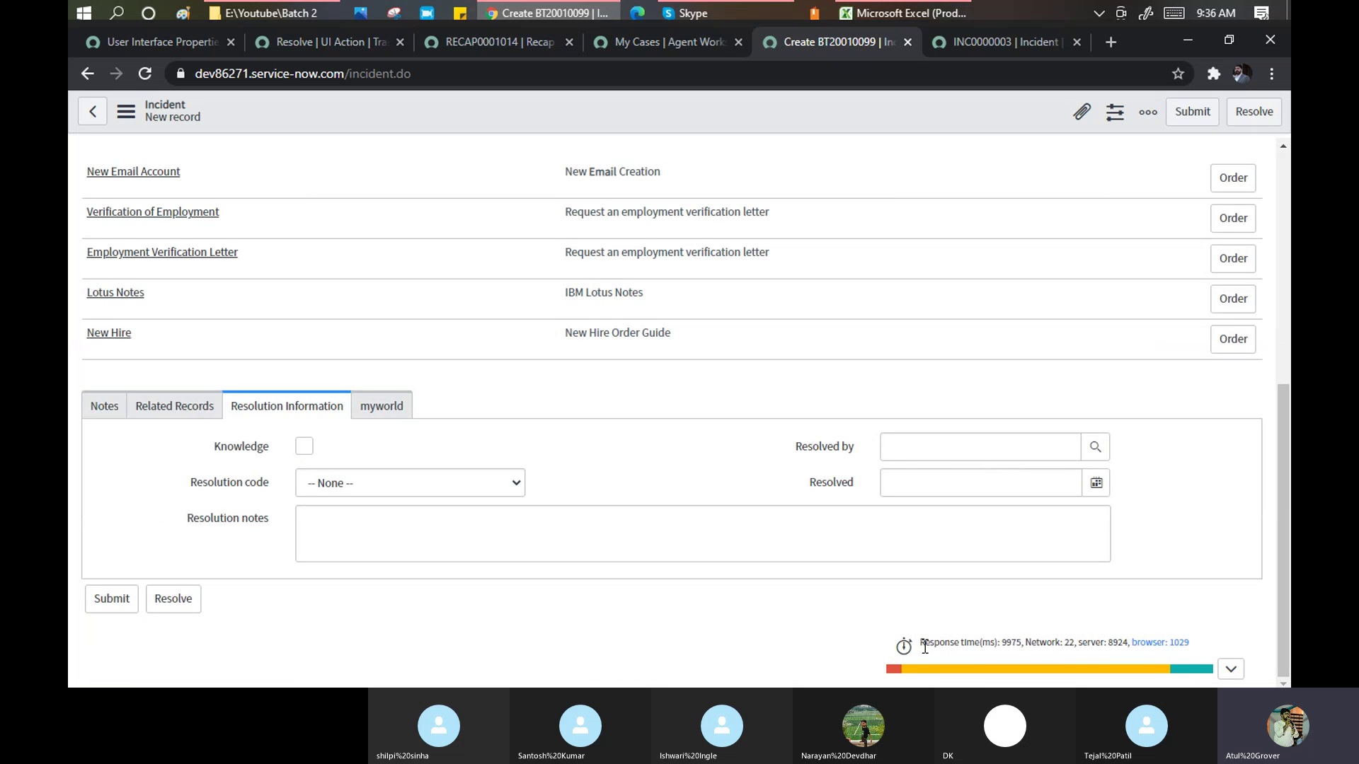
drag(925, 647, 1211, 644)
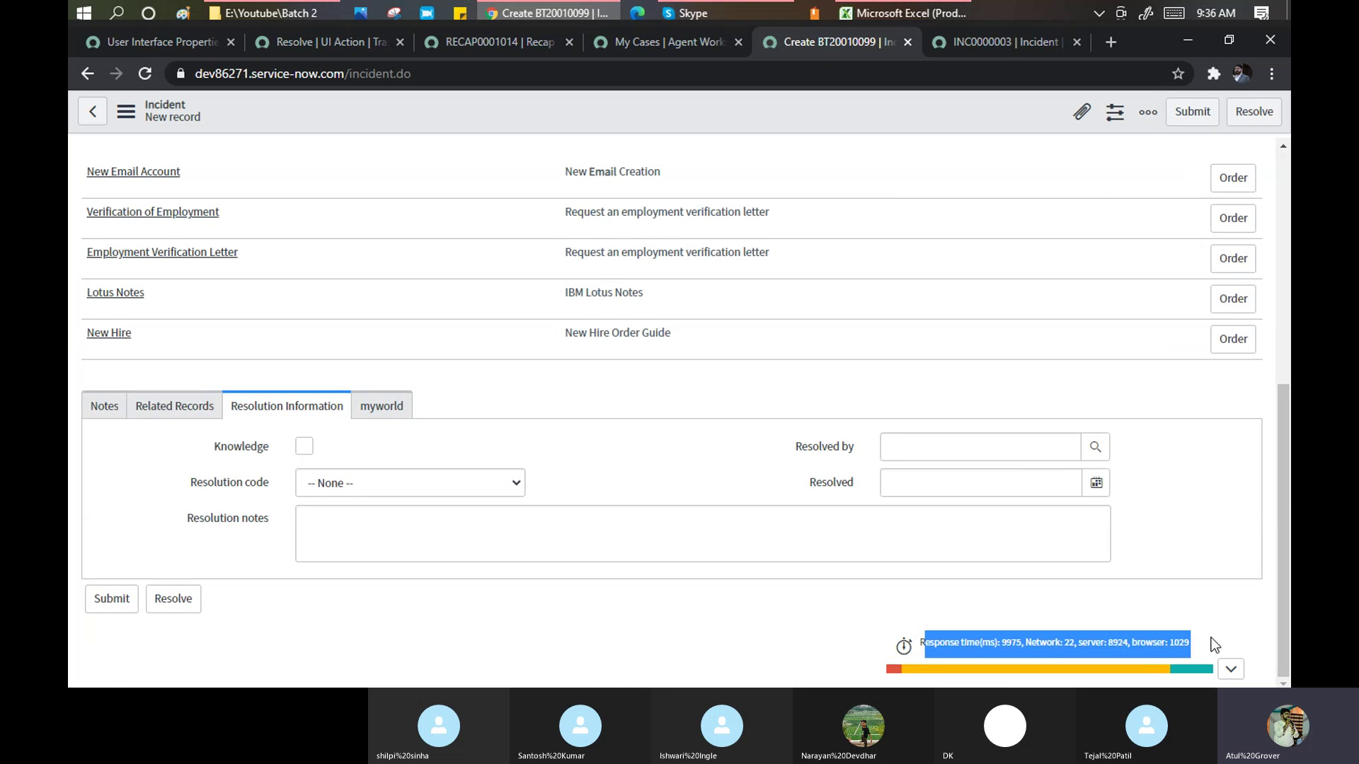
Turn off the display of page response times in the User Interface Properties and save the properties.
click(161, 44)
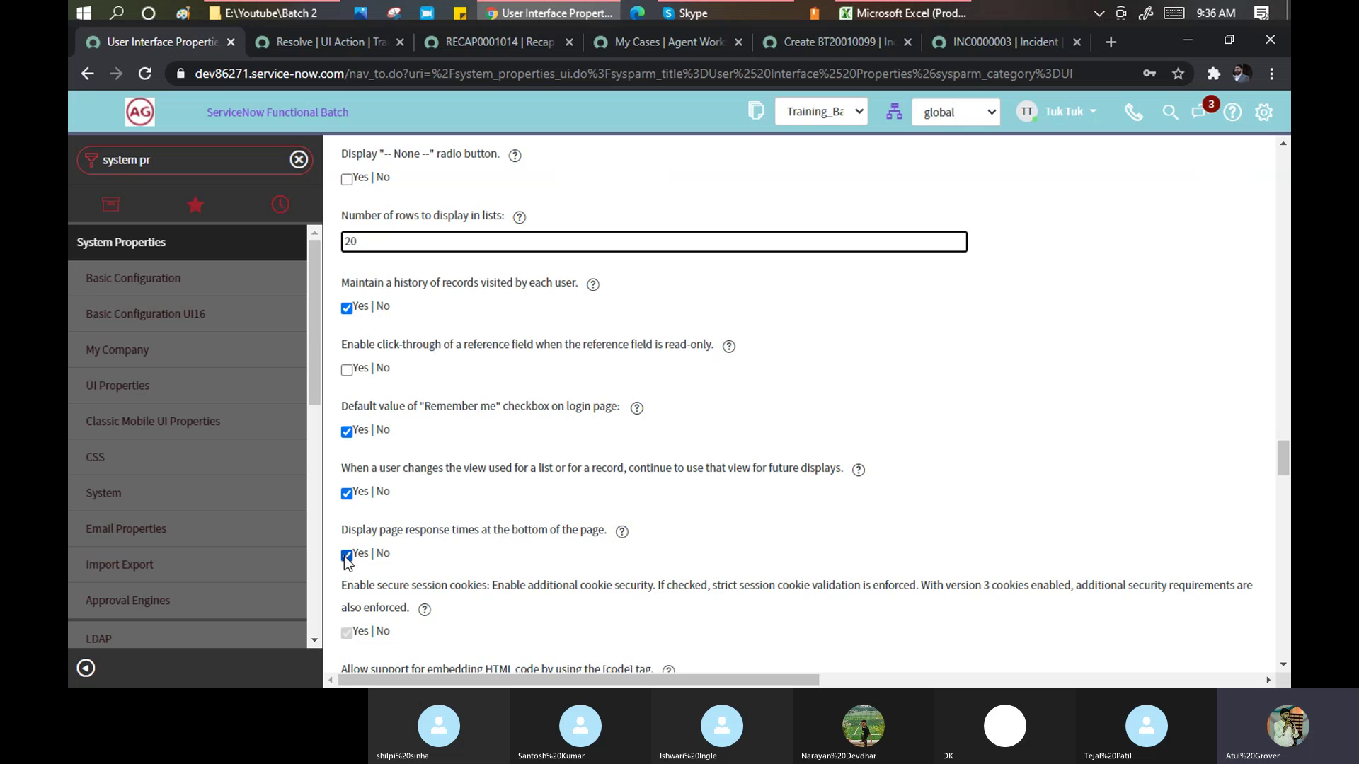
click(347, 555)
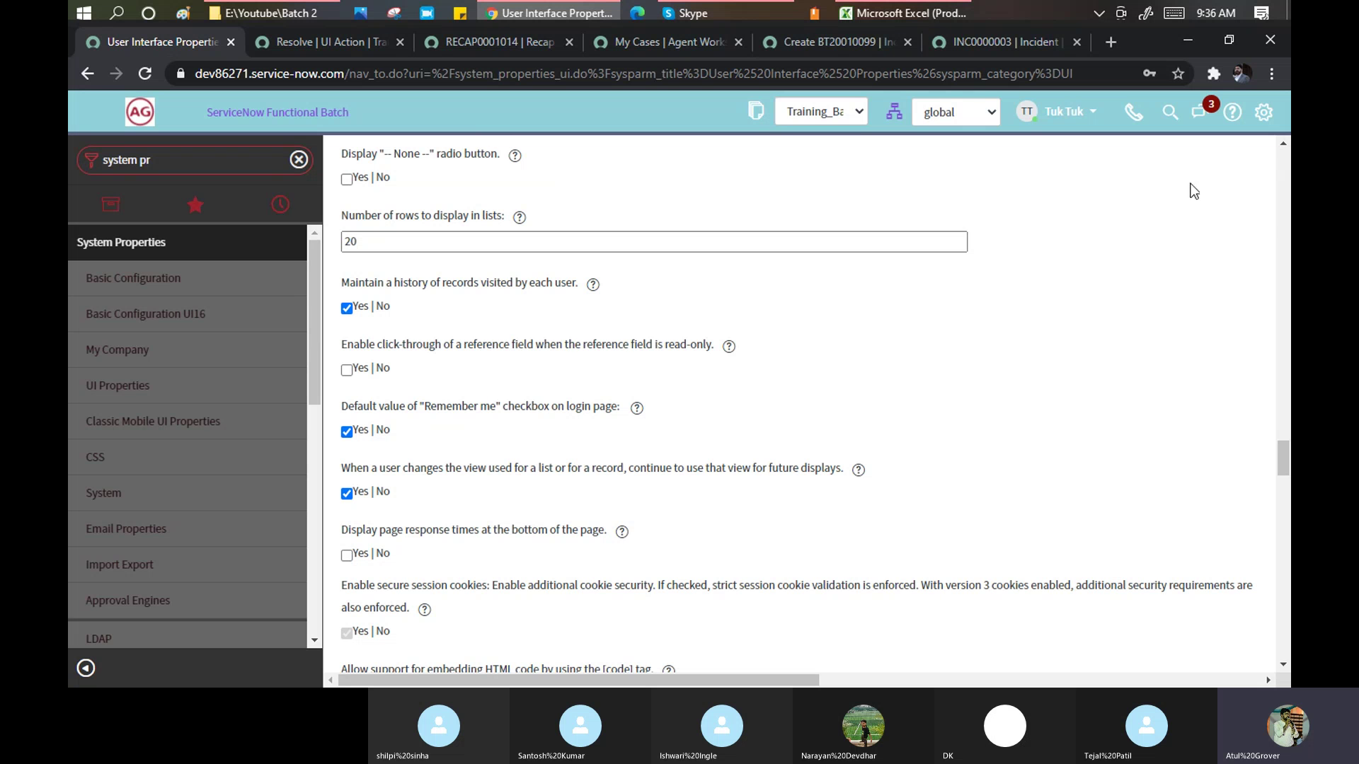
click(1281, 520)
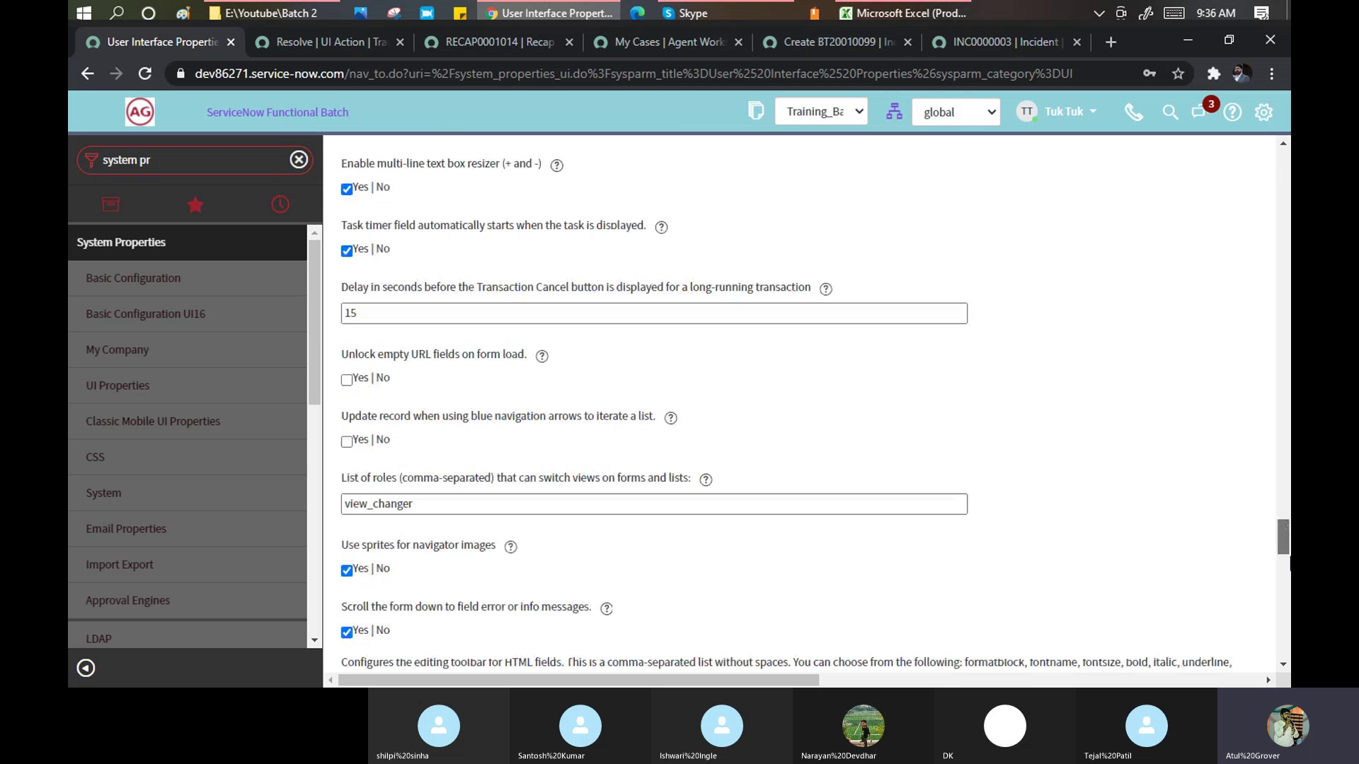
drag(1284, 538, 1284, 607)
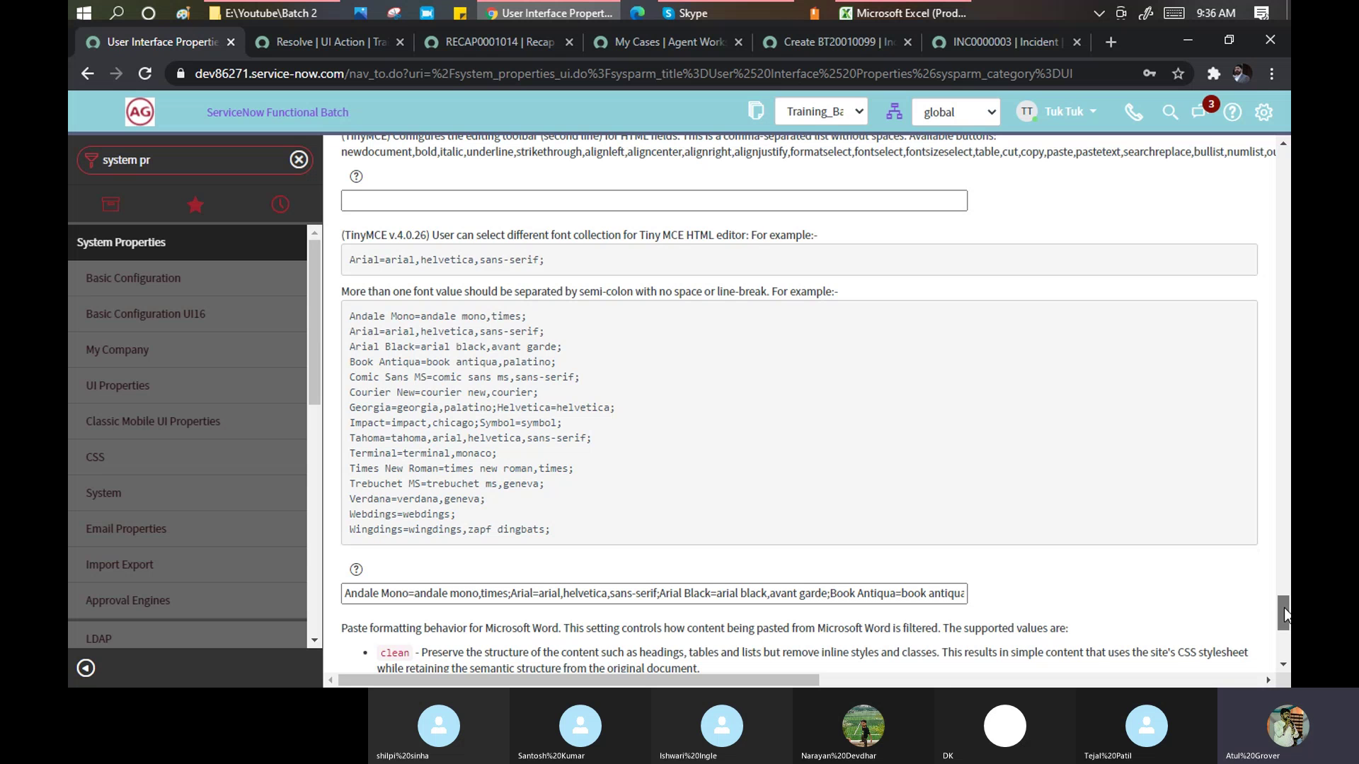
scroll(438, 511, down, 5)
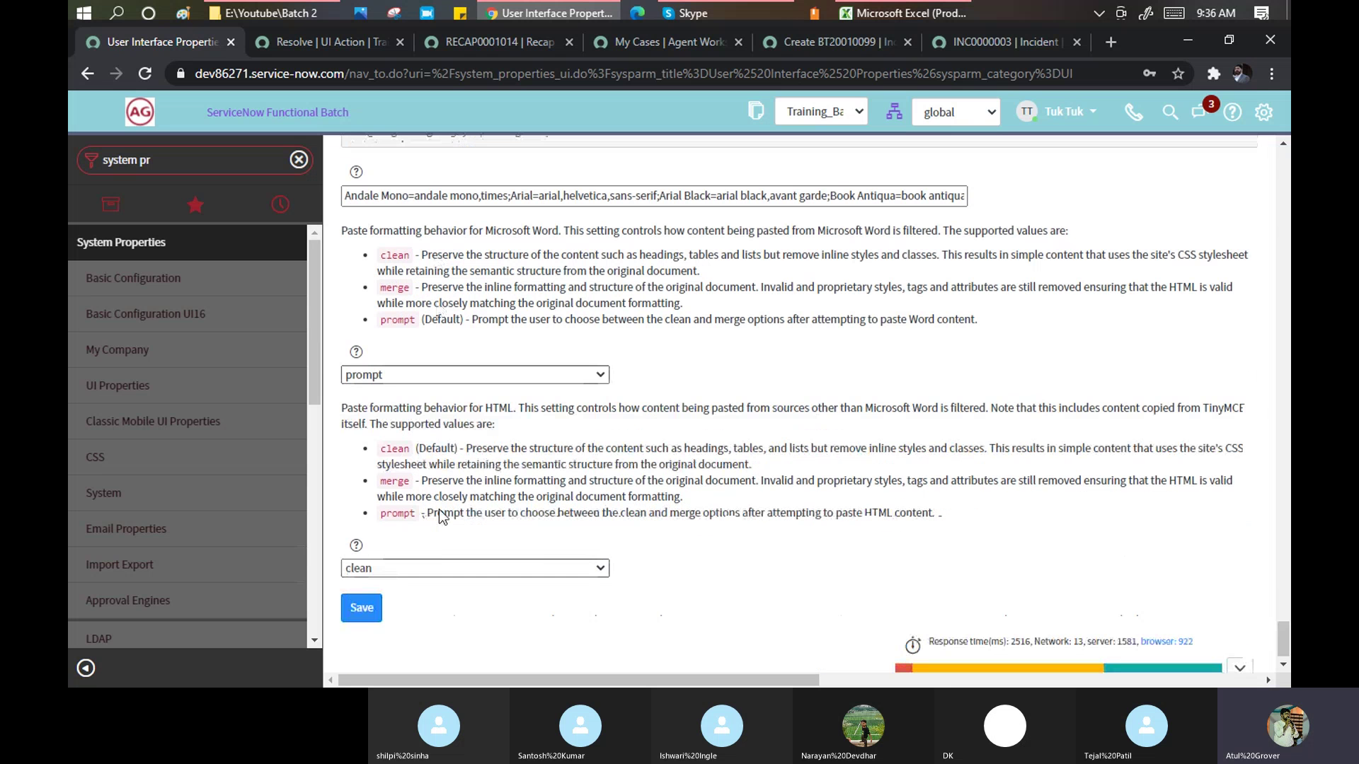
Reload the new incident form and check the end of the form for the response time line.
click(834, 42)
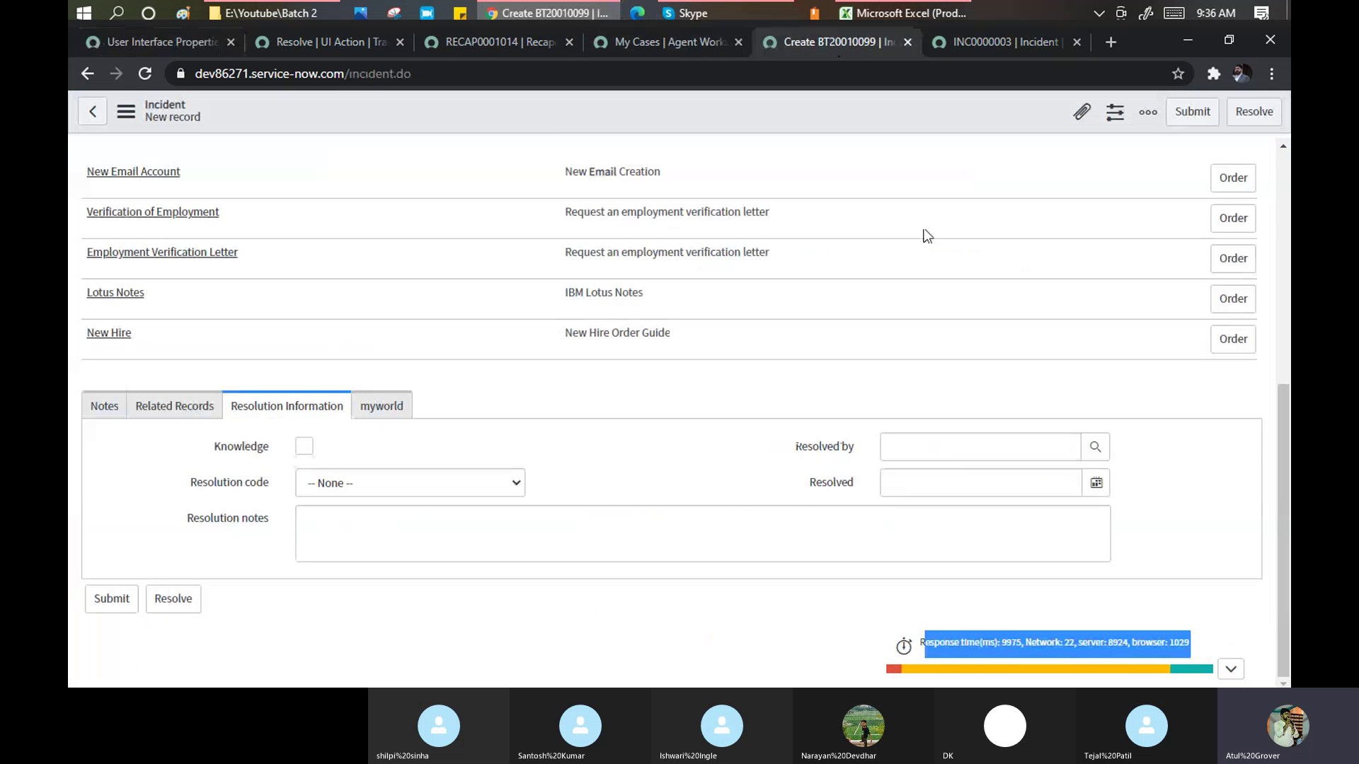
right_click(478, 105)
click(530, 272)
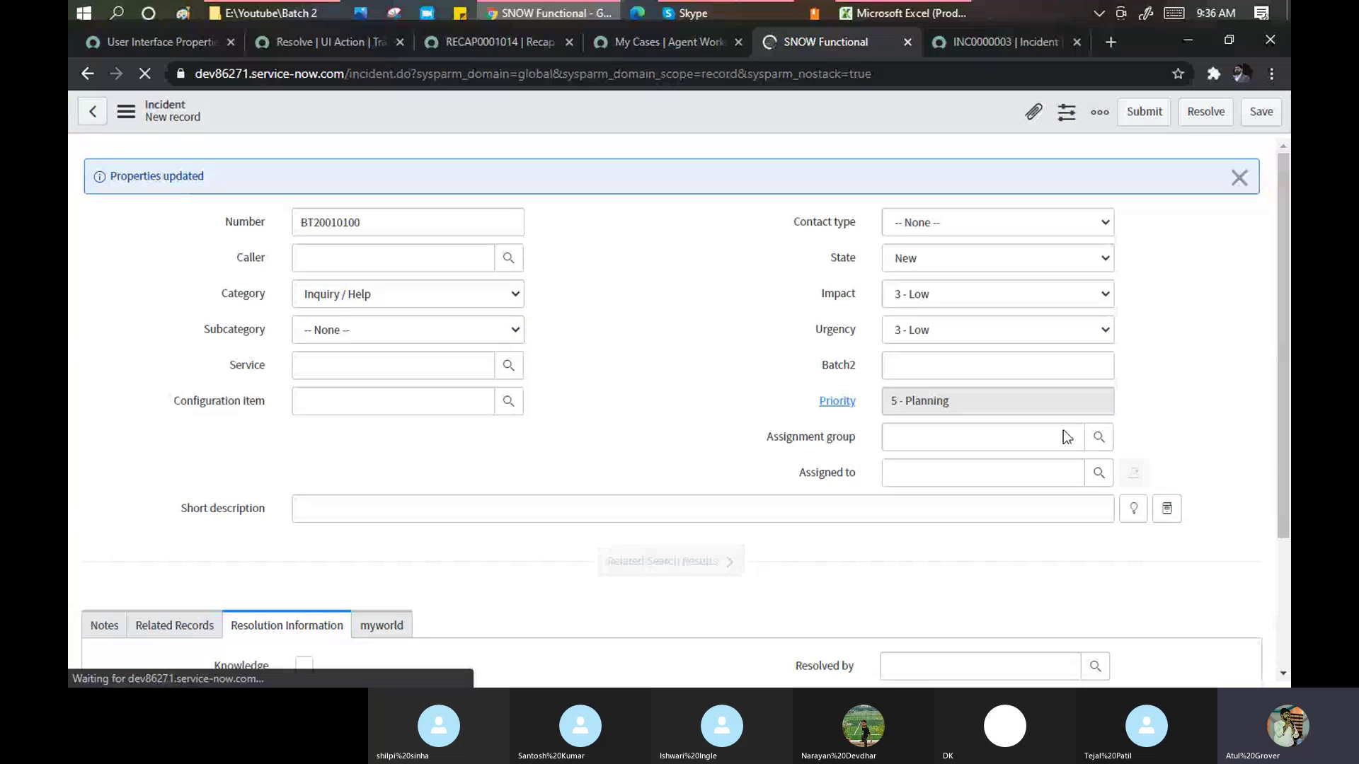
drag(1282, 443, 1282, 450)
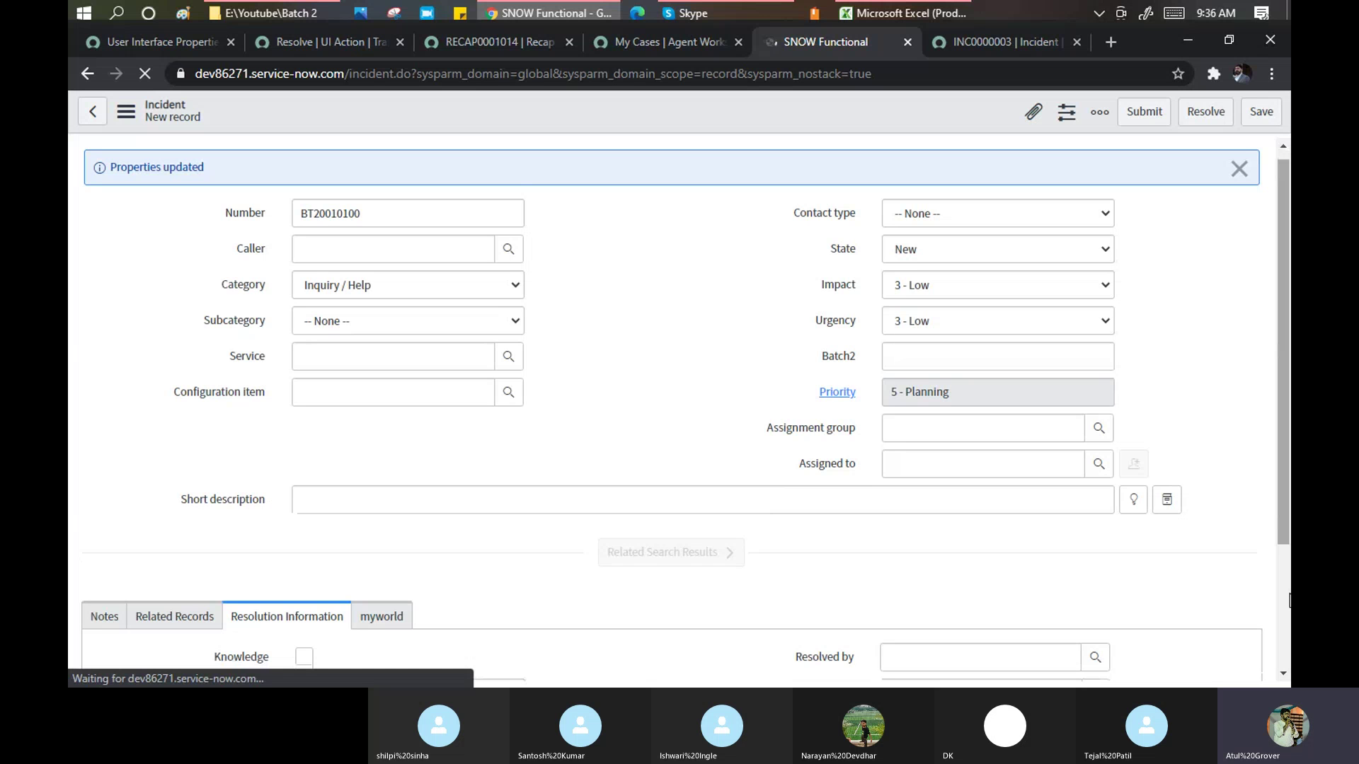
scroll(1012, 609, down, 3)
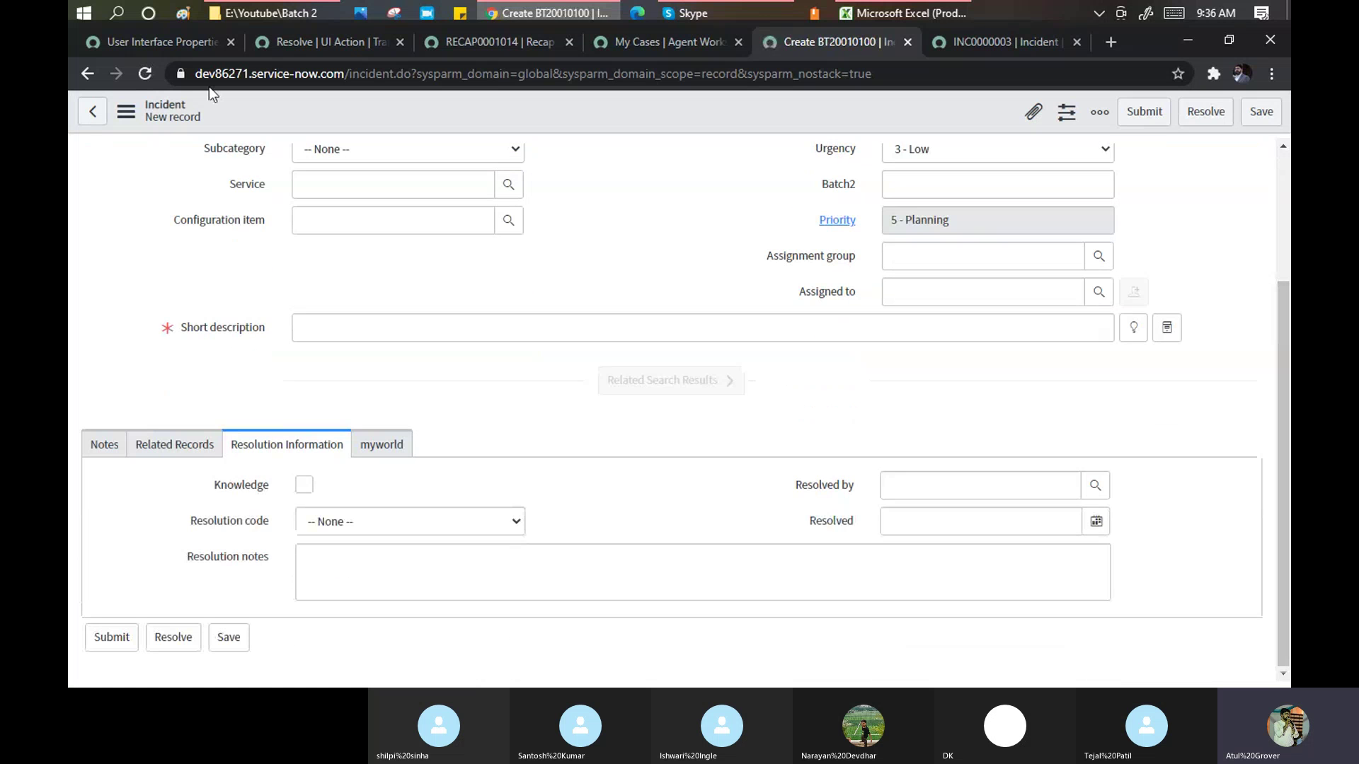
Search the properties for "respon", enable loading related lists after the form has loaded, save, and return to the new incident form.
click(169, 40)
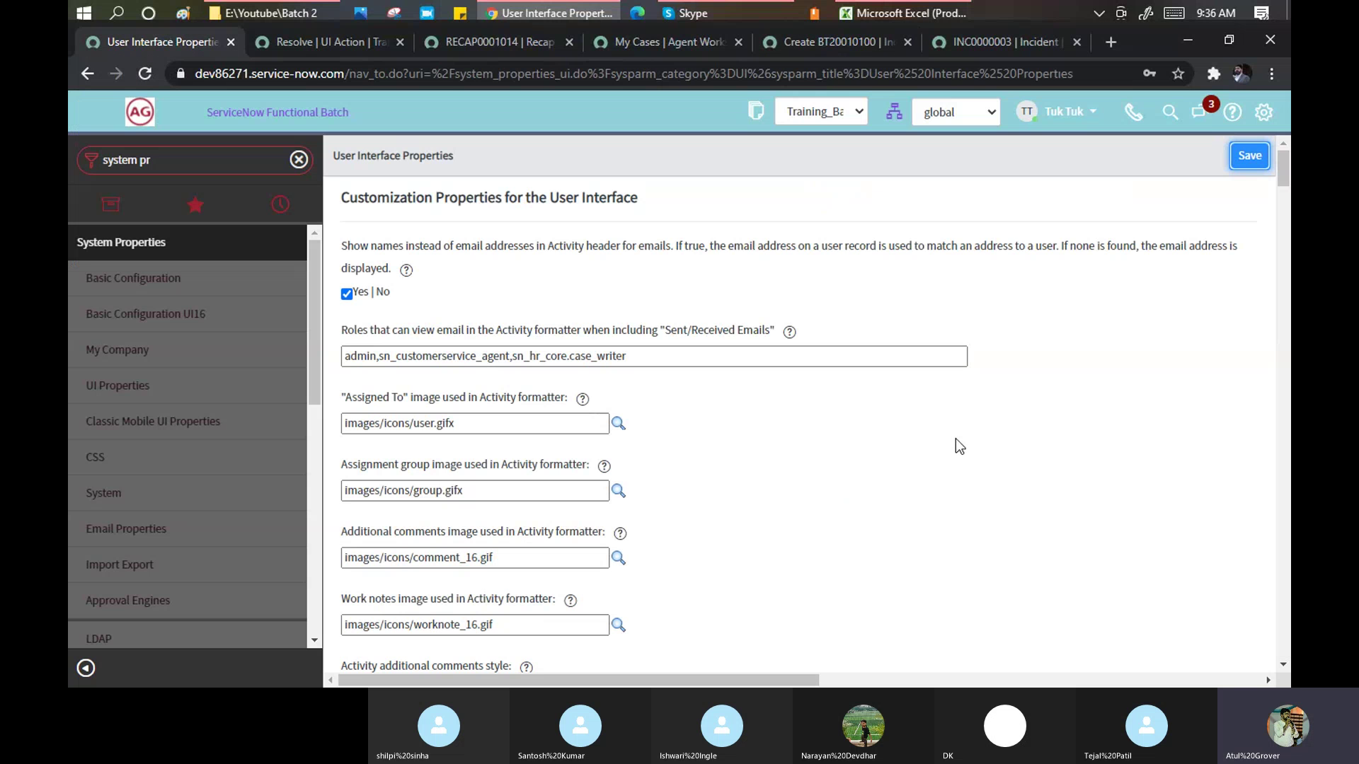
key(ctrl+f)
text(res)
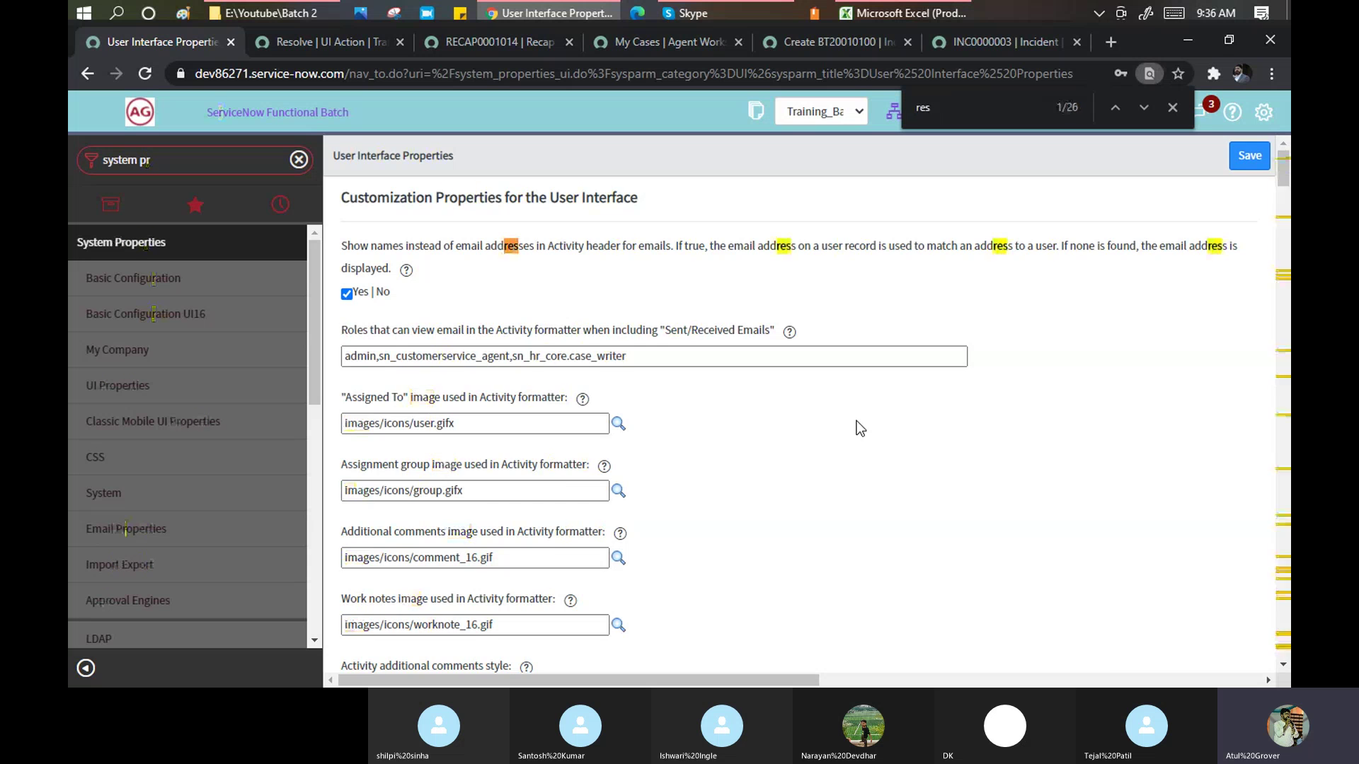
text(pon)
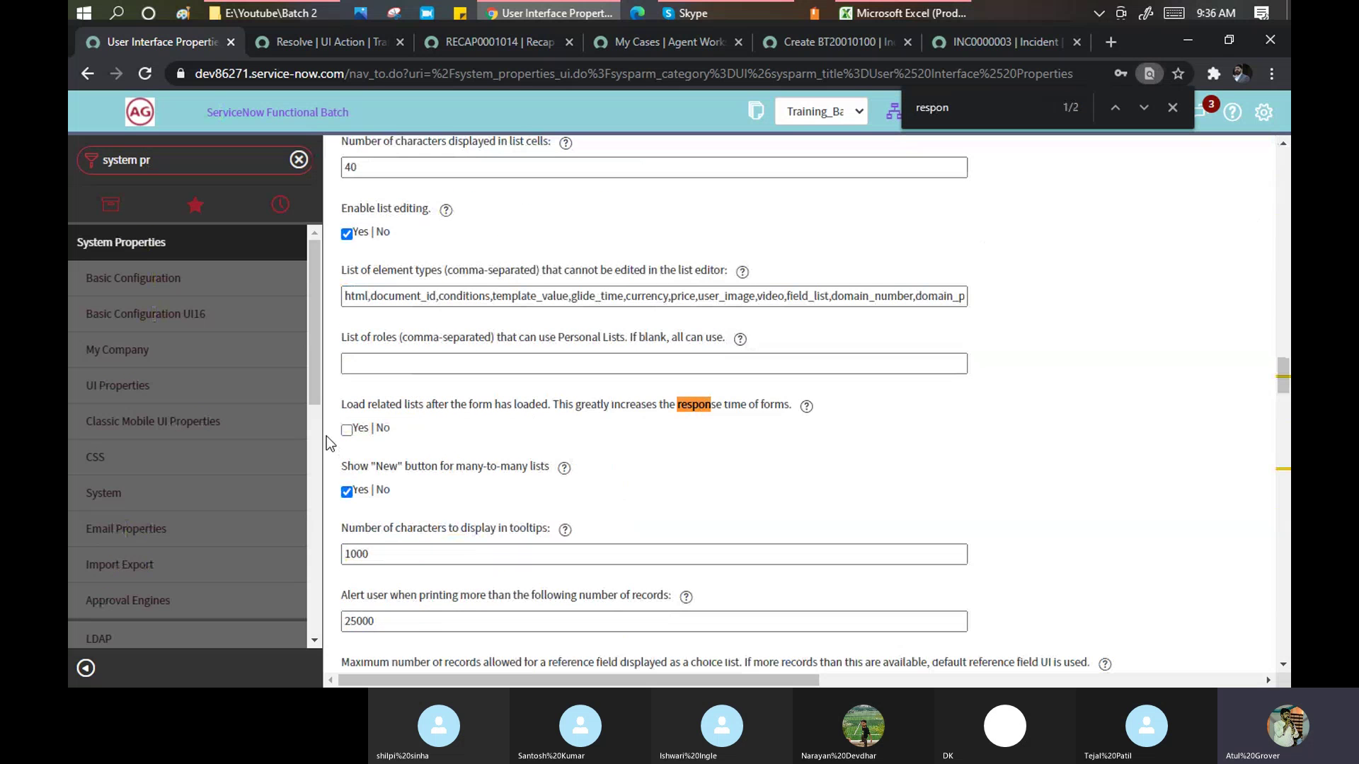
click(346, 431)
drag(1284, 367, 1289, 658)
click(367, 647)
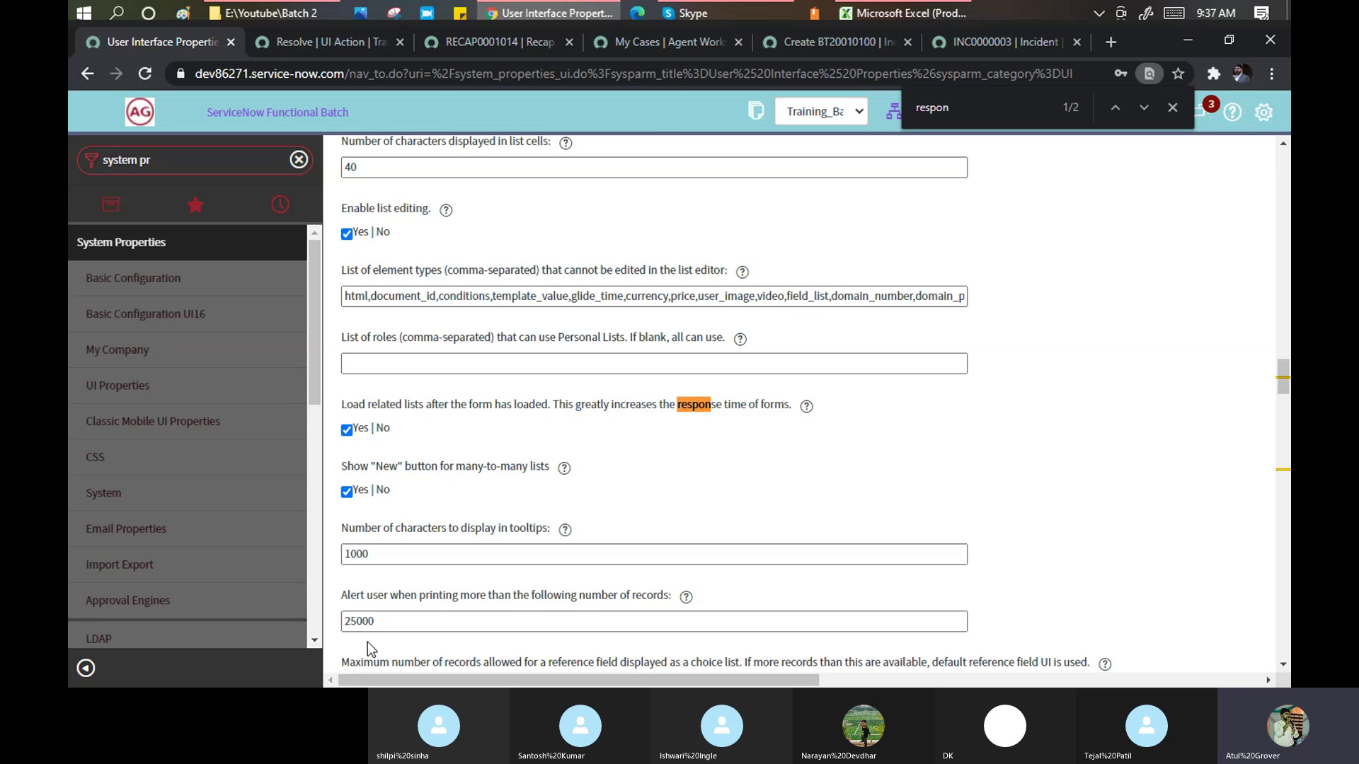
click(826, 44)
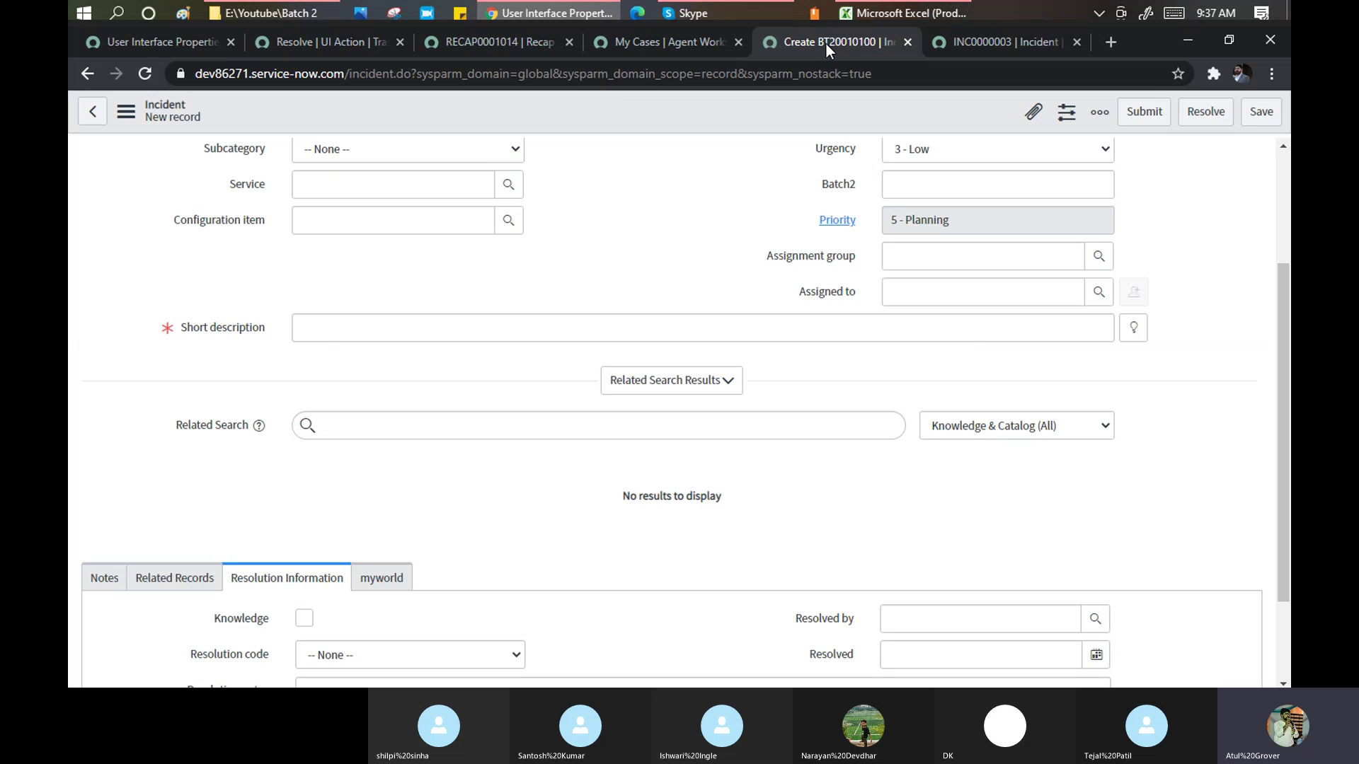
Reload the new incident form twice, checking the end of the form for the response time line.
right_click(622, 103)
click(690, 280)
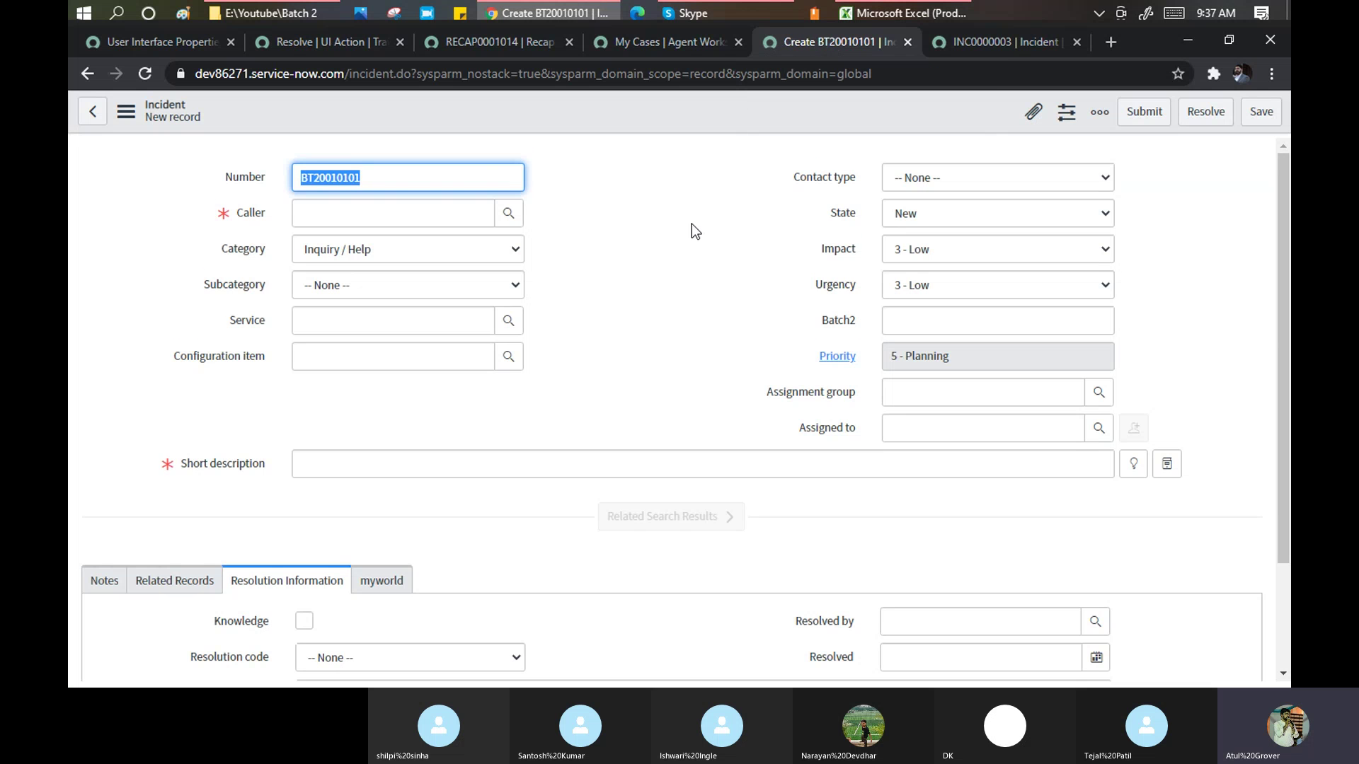
scroll(692, 241, down, 4)
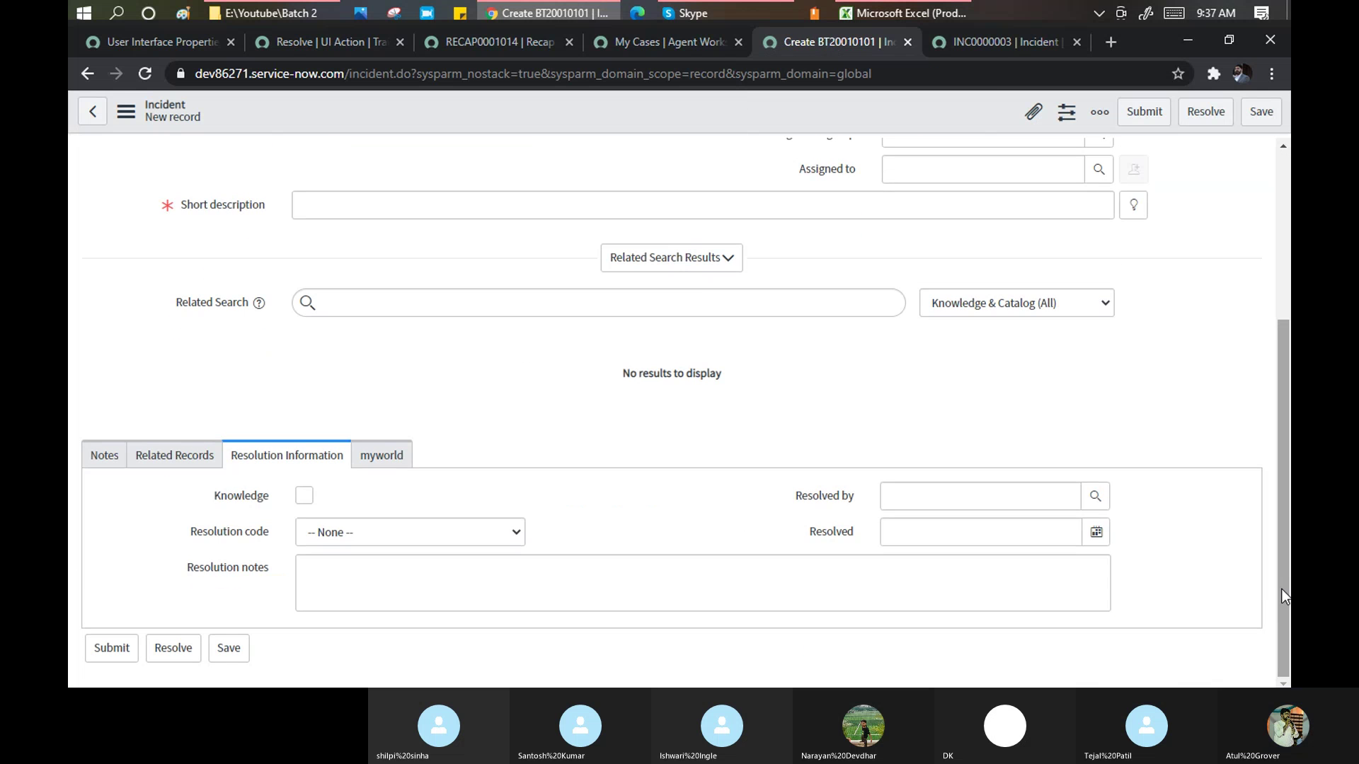
right_click(499, 119)
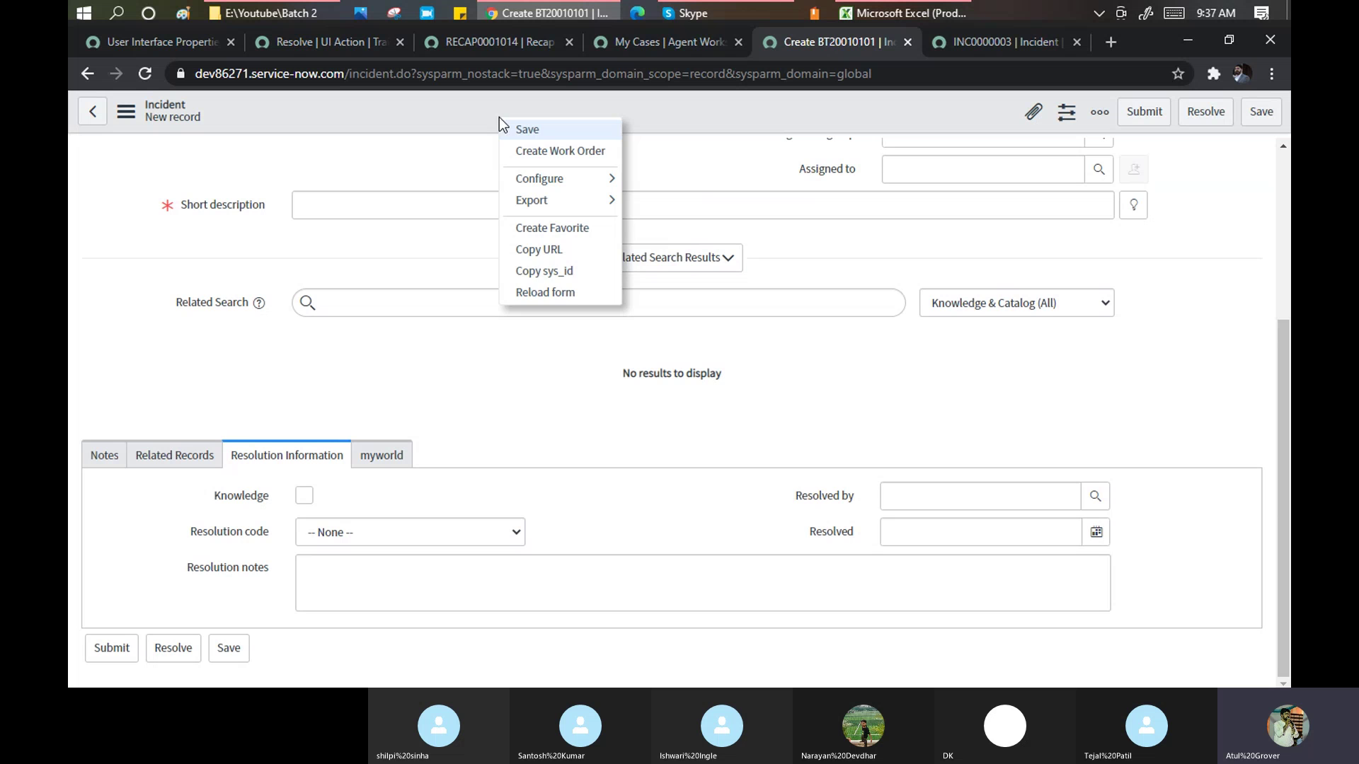
click(551, 292)
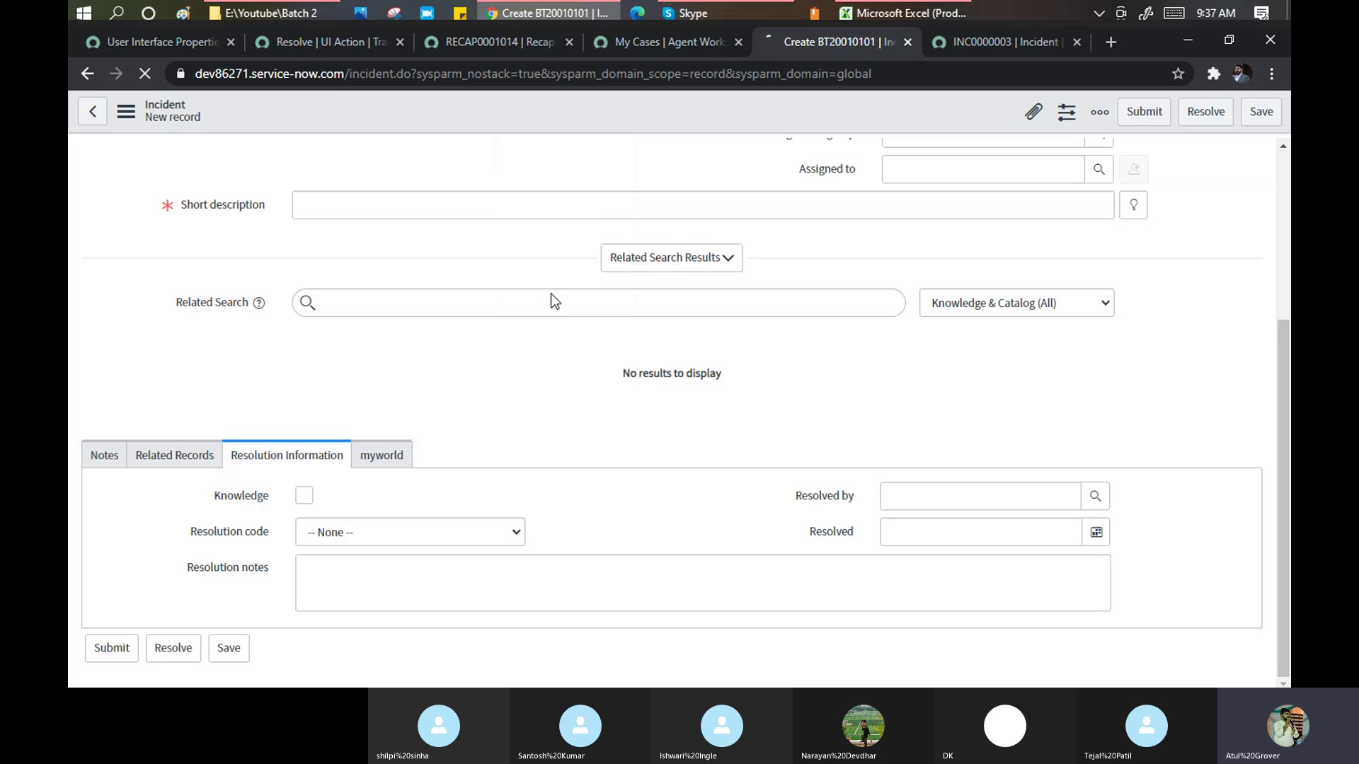
Return to the User Interface Properties and save the properties again.
click(156, 47)
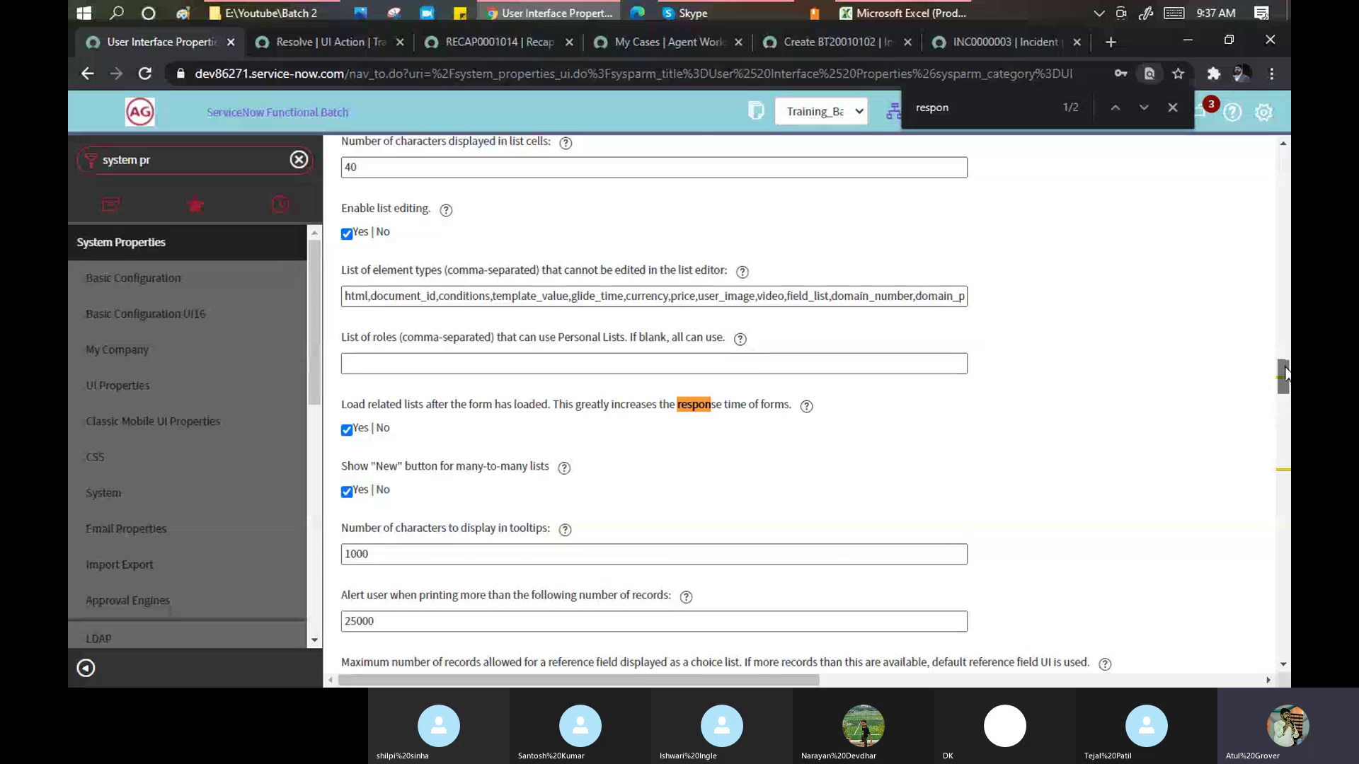
drag(1282, 376, 1281, 640)
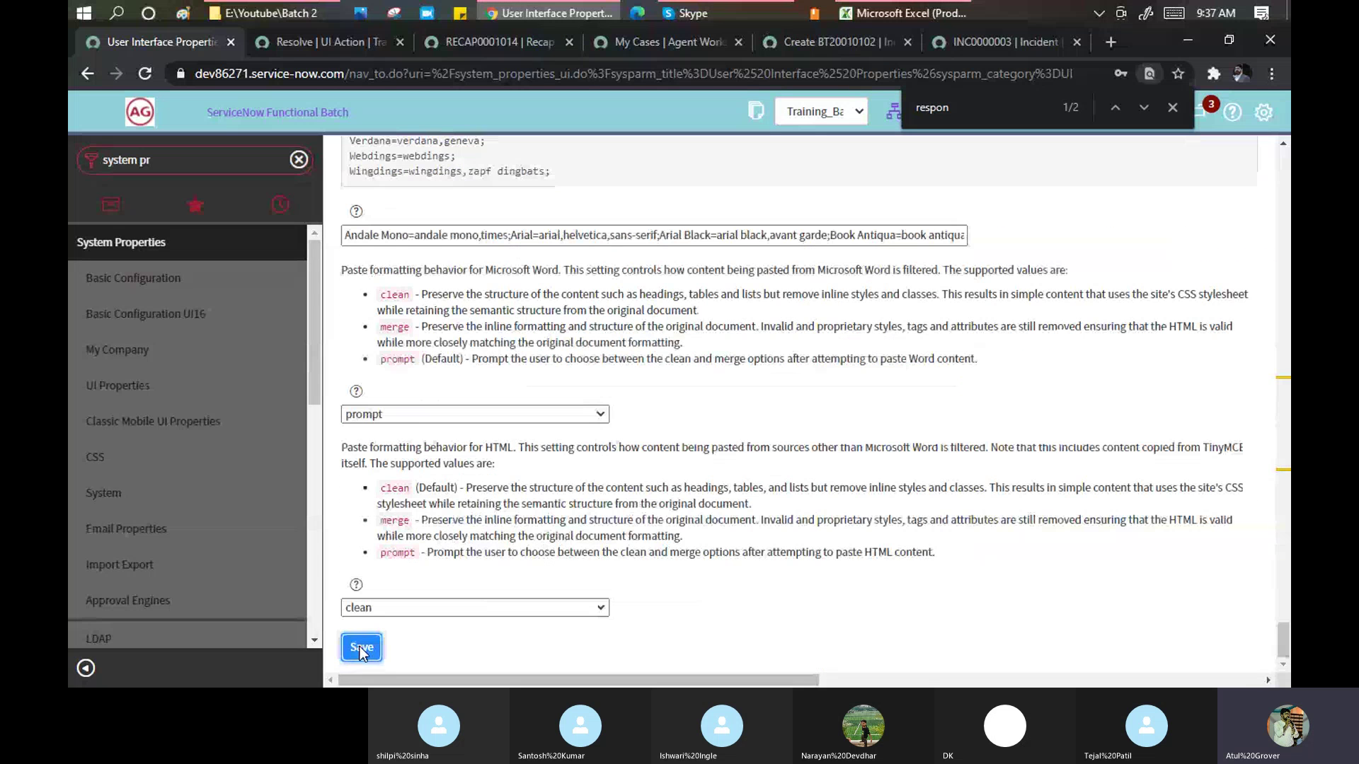
click(359, 645)
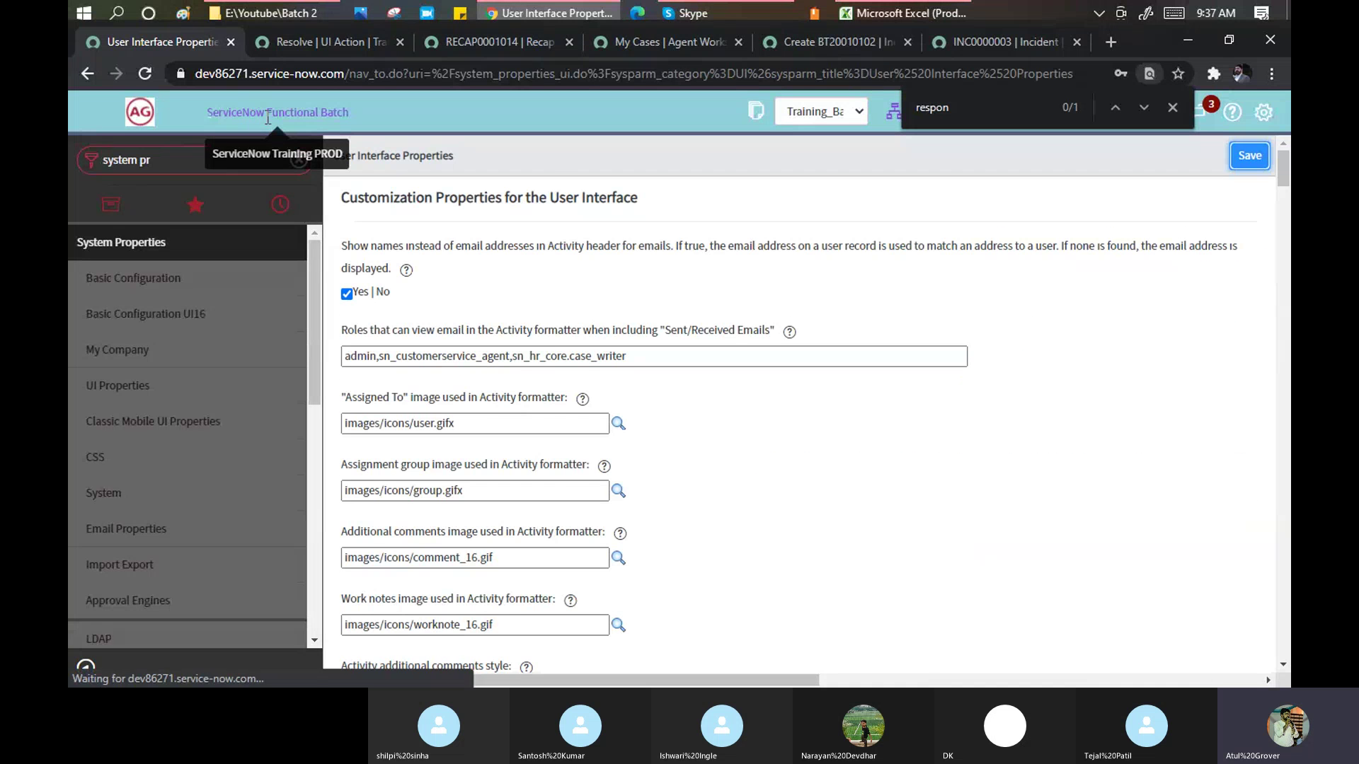
Switch back to the new incident form, reload it and inspect the end of the form for the response time line.
click(800, 40)
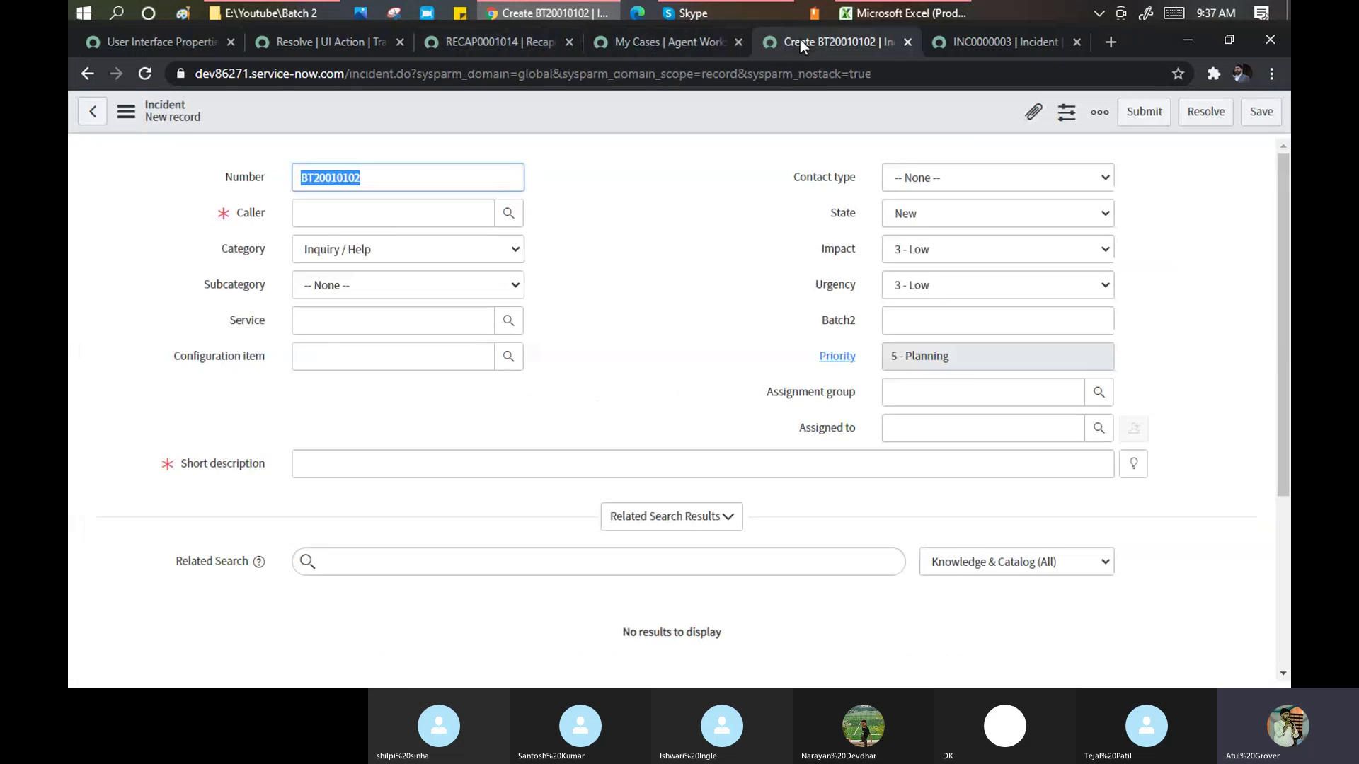
scroll(851, 438, down, 3)
scroll(848, 456, down, 1)
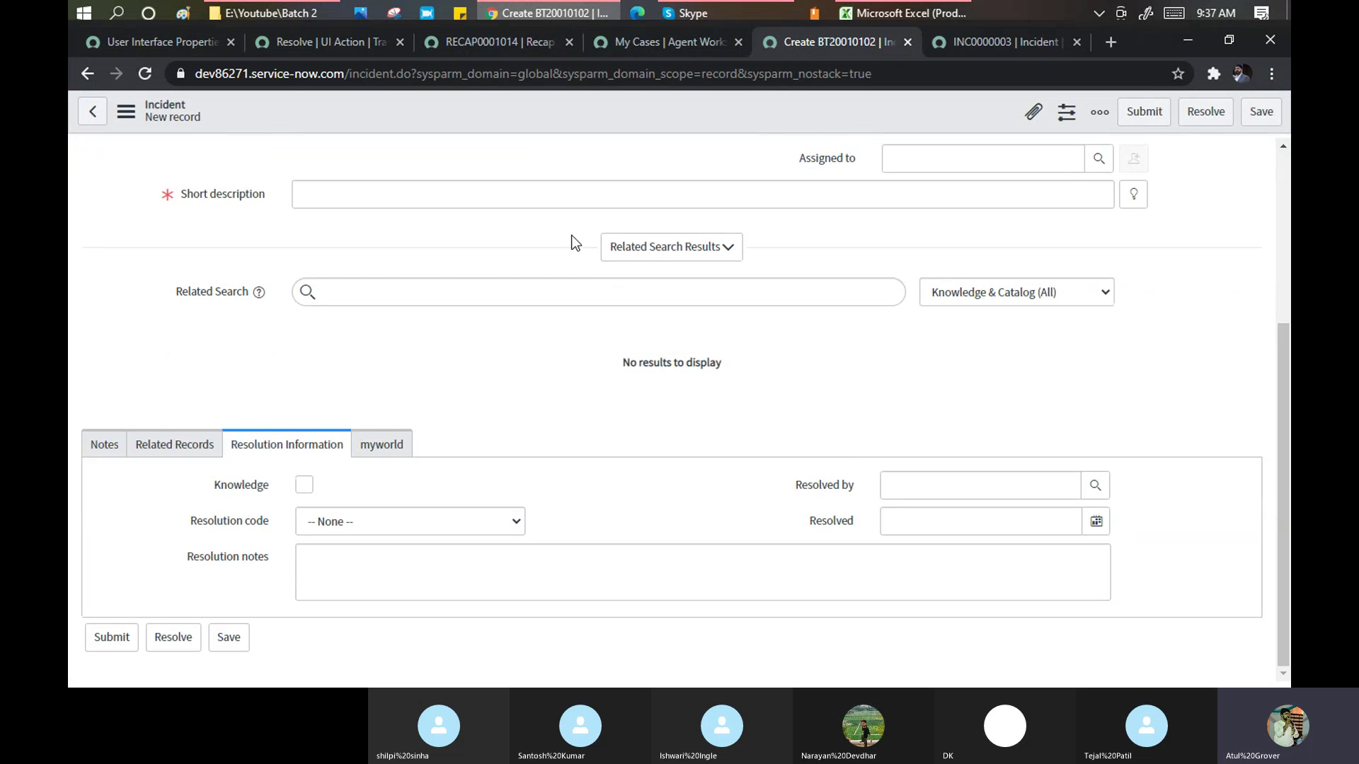
right_click(604, 107)
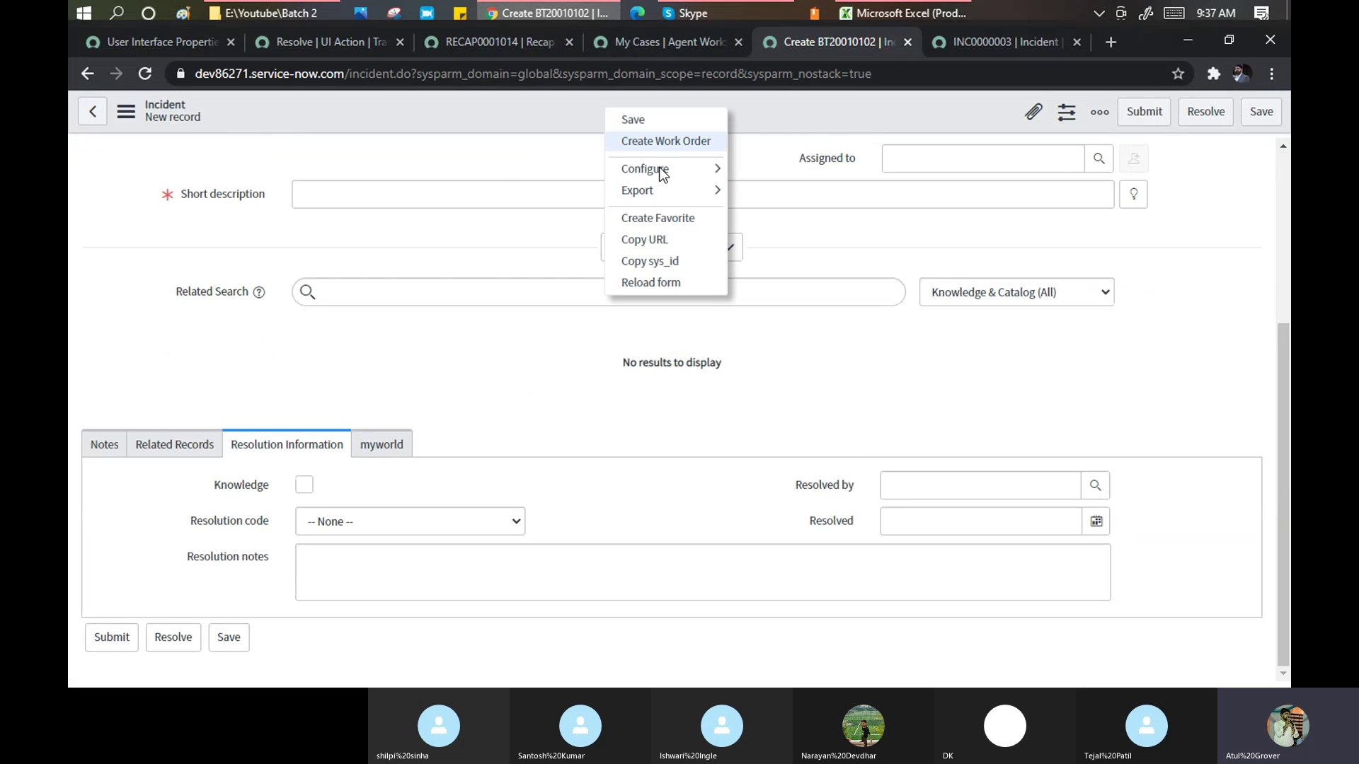
click(660, 283)
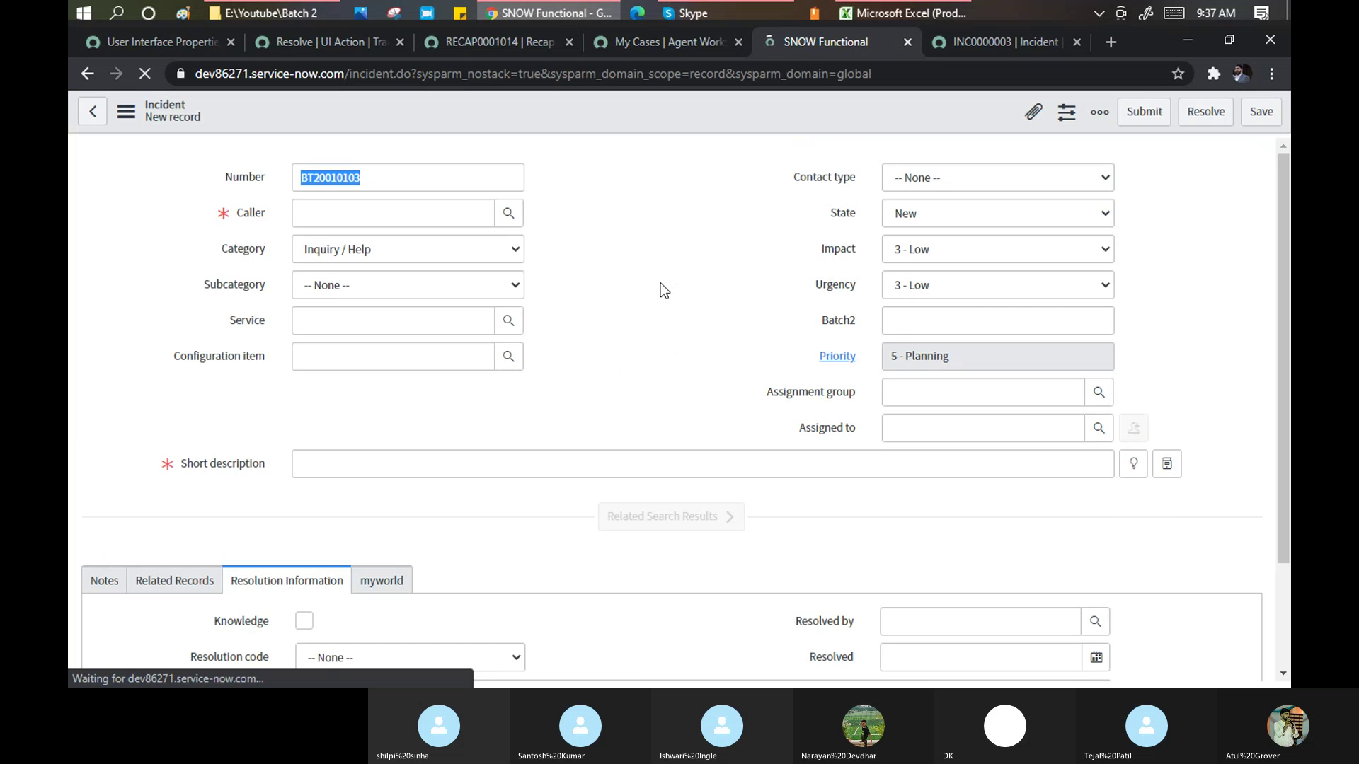
scroll(660, 283, down, 2)
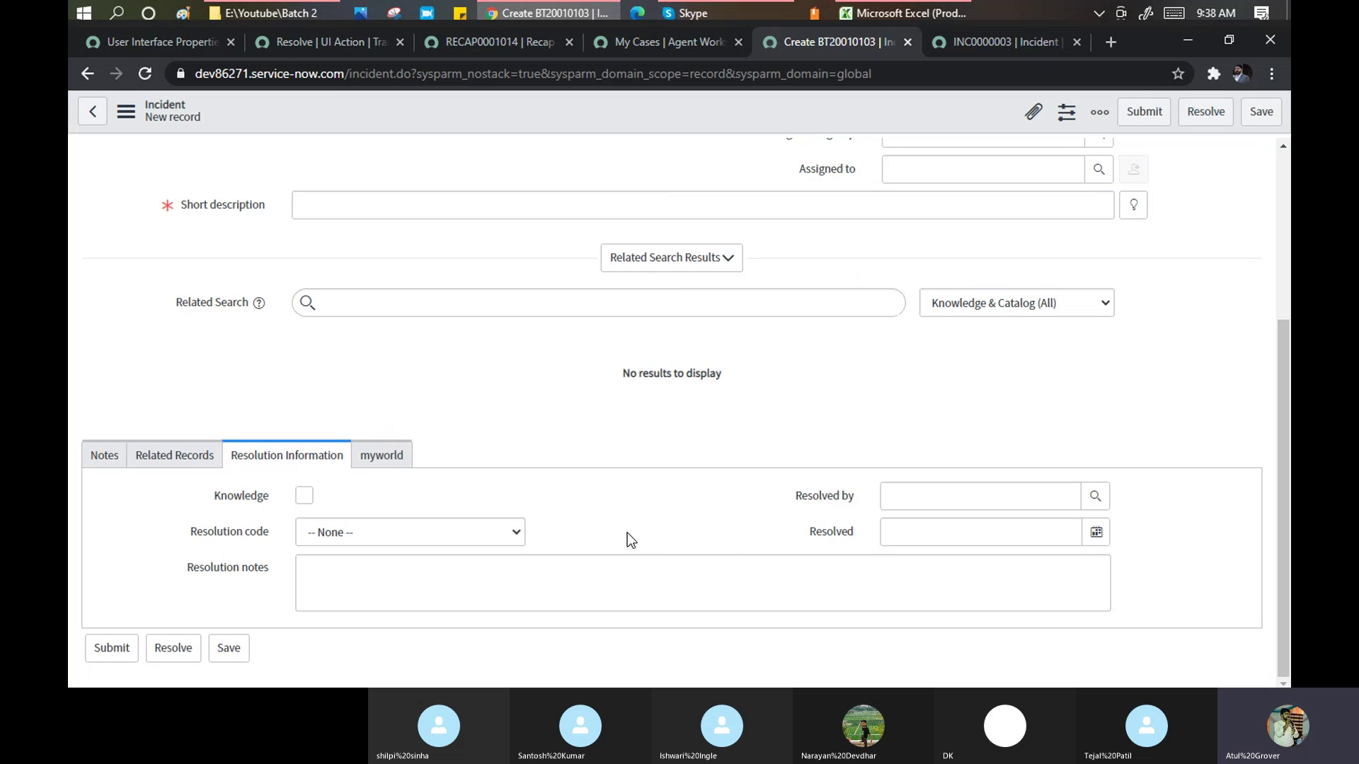
scroll(644, 283, up, 4)
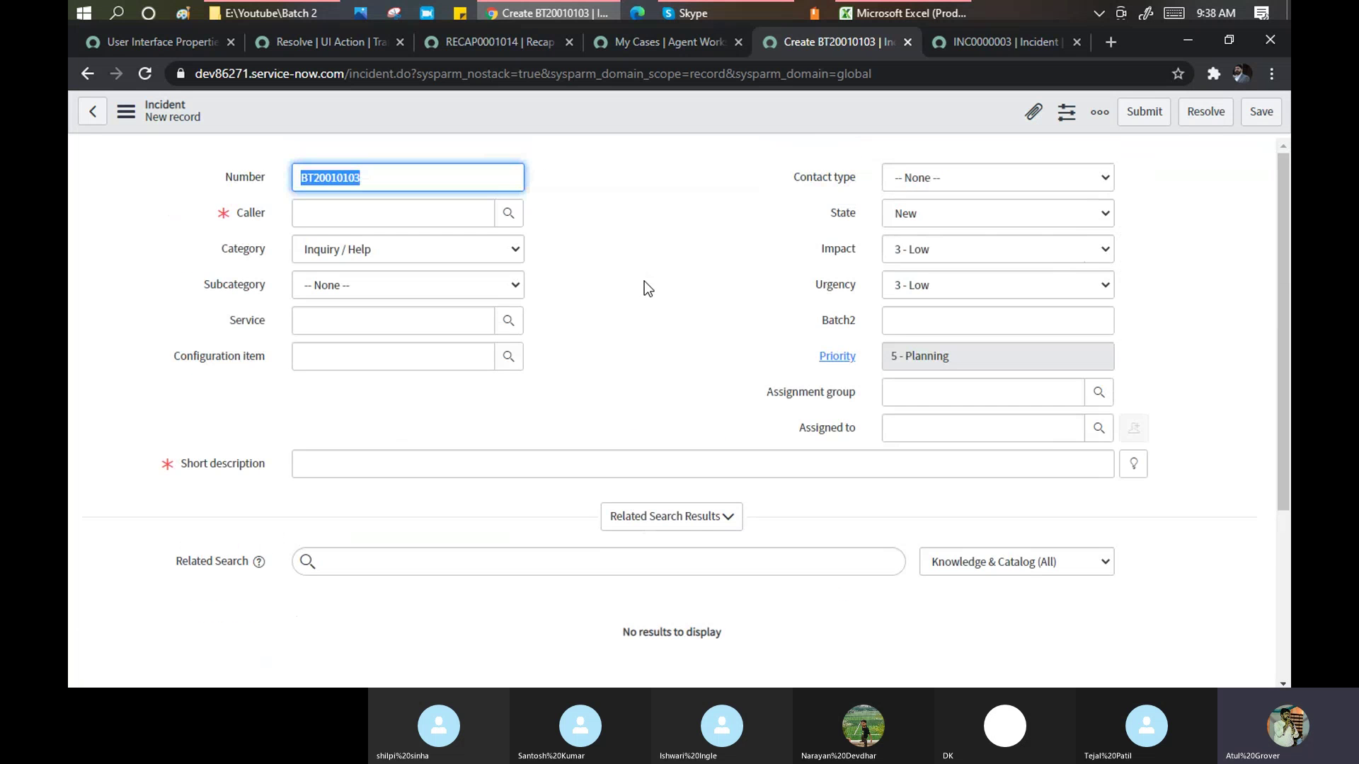
Switch to the RECAP0001014 record, highlight the server response time and show the browser time breakdown.
click(483, 44)
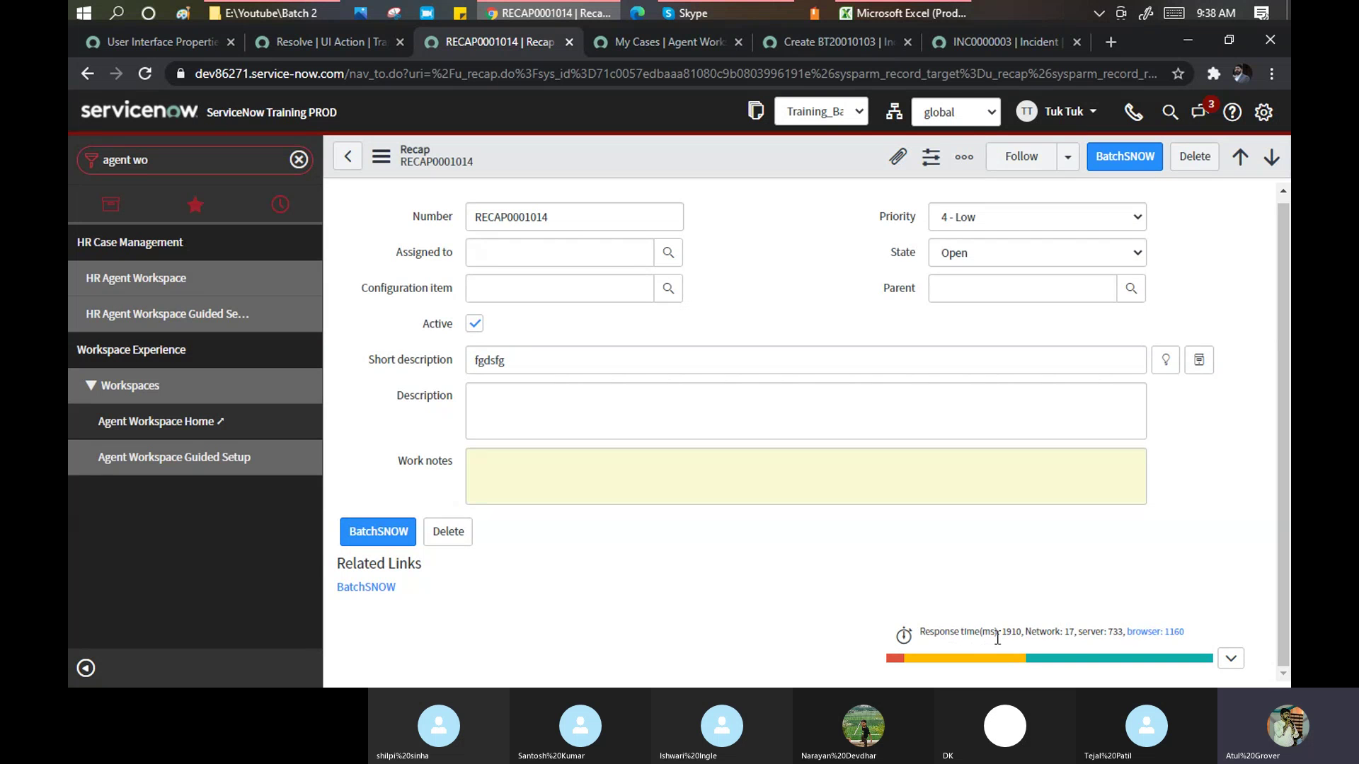
drag(1088, 633, 1111, 634)
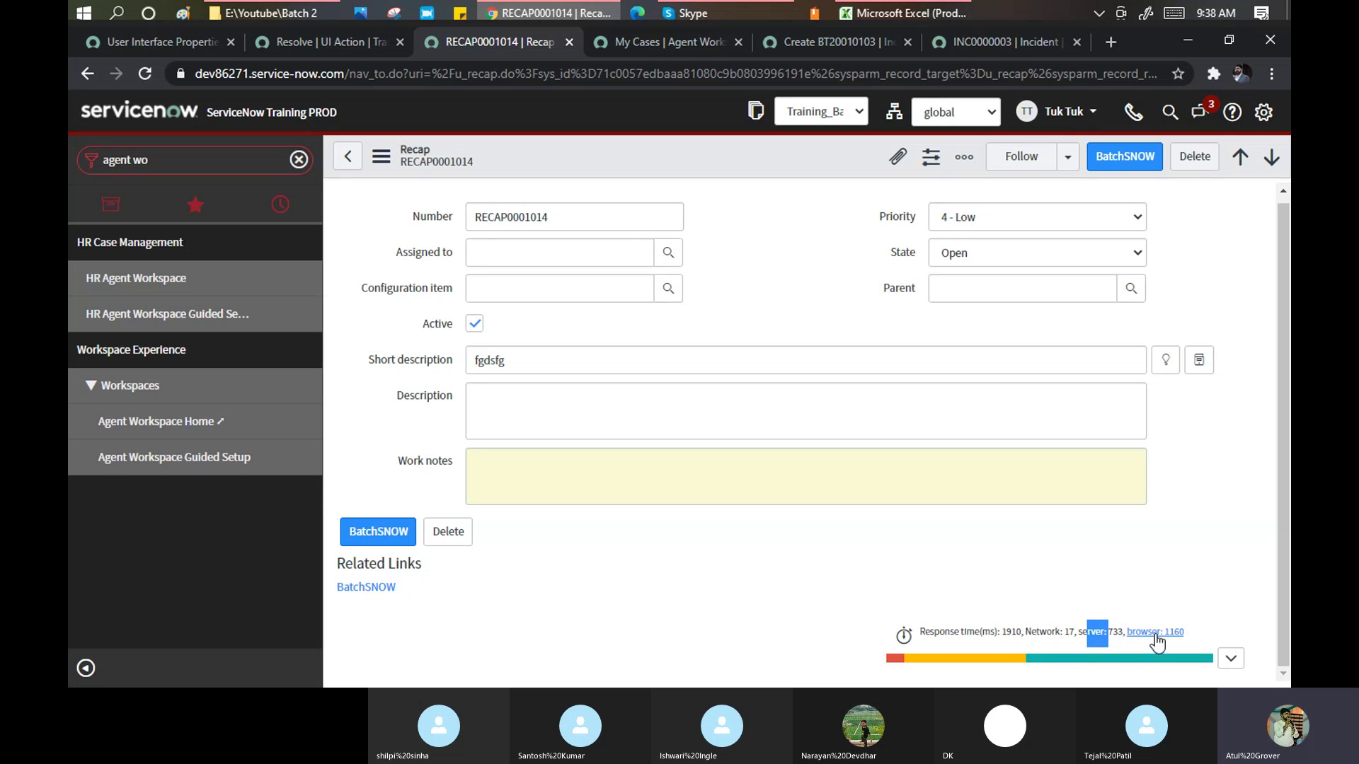
click(1150, 632)
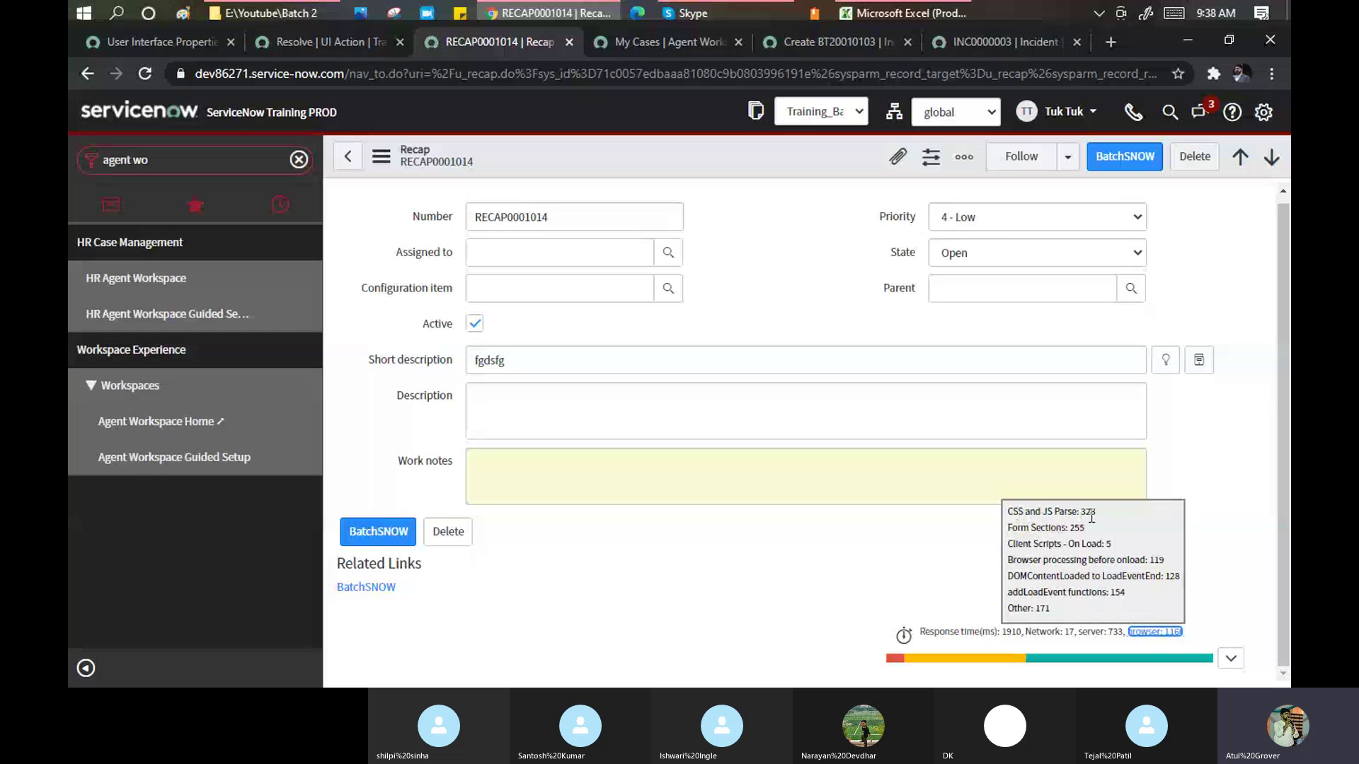
drag(1102, 513, 1093, 512)
Expand the timing type table under the response time line and the Client Scripts - On Load details in the browser breakdown.
click(1231, 659)
scroll(1228, 658, down, 2)
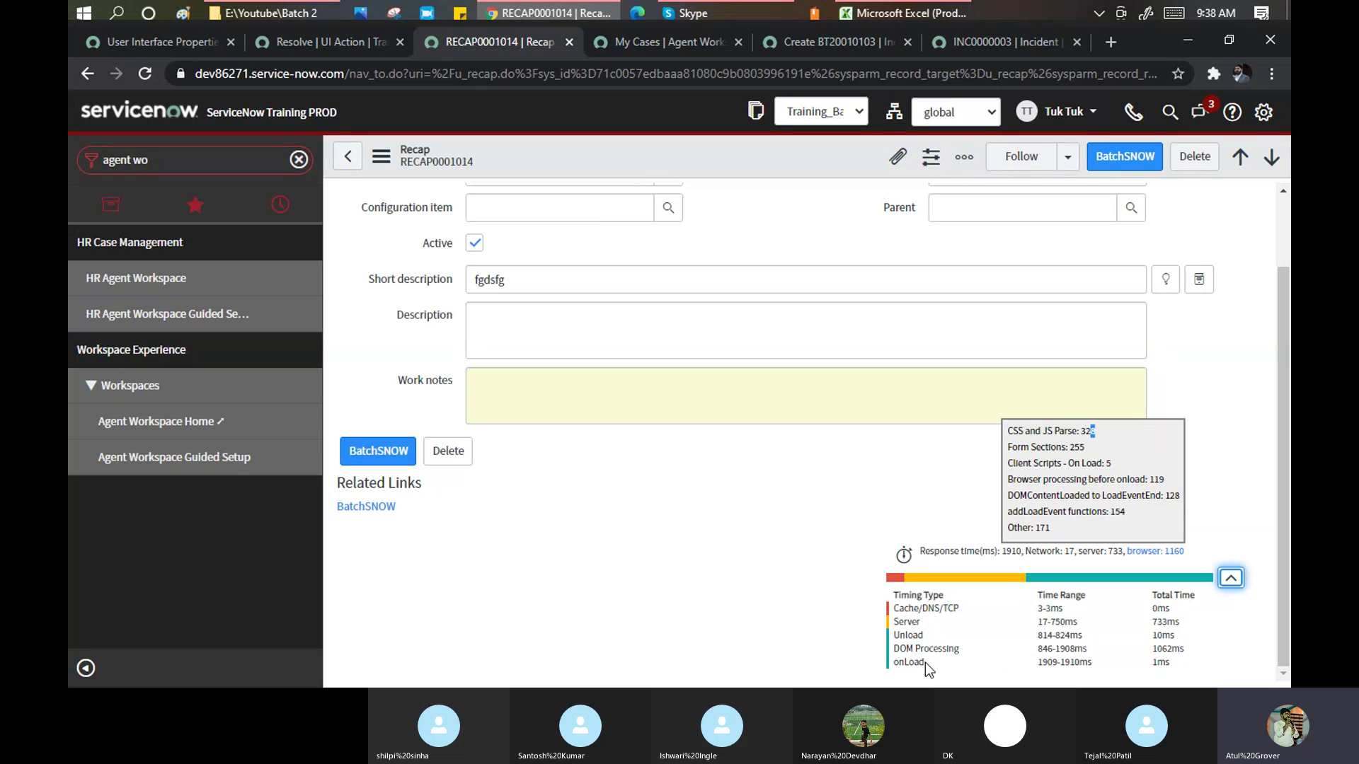
click(1101, 465)
click(1102, 465)
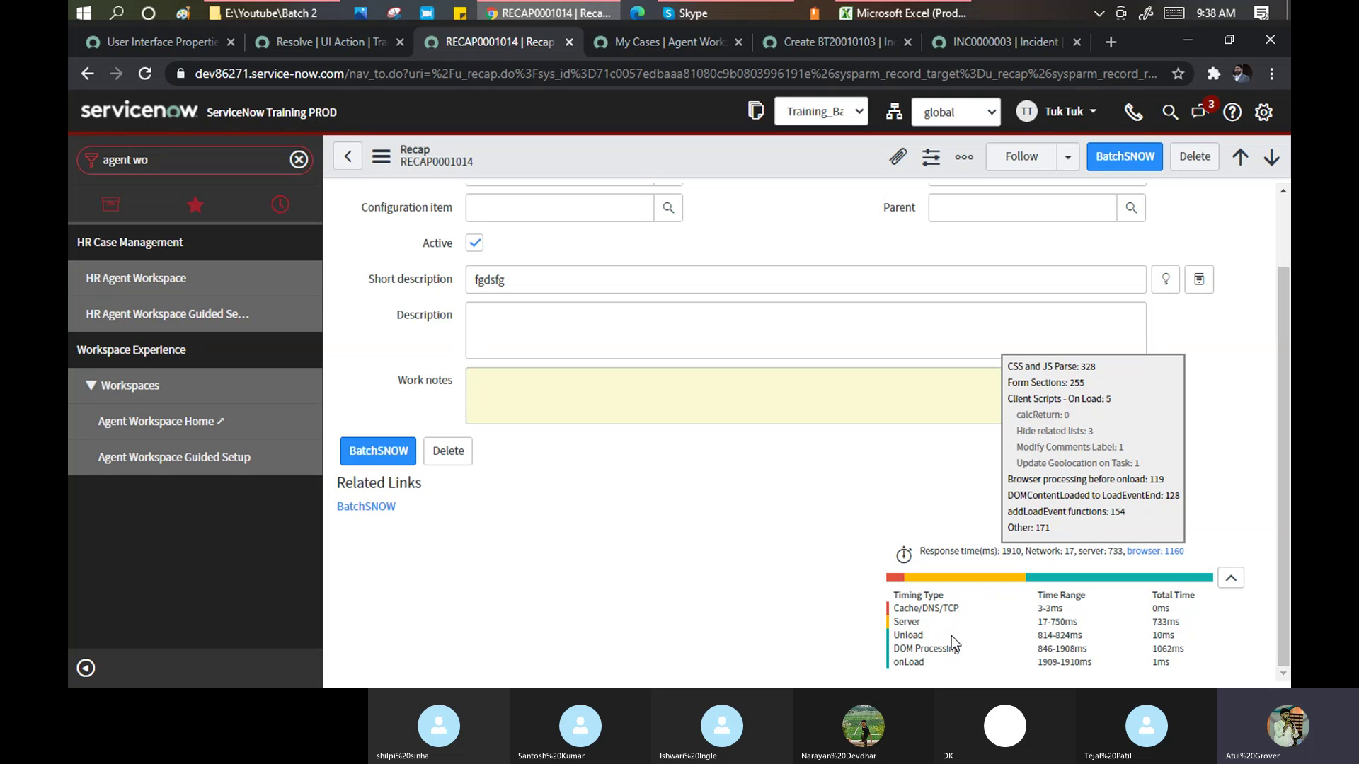
Hide the response time details on the recap record, show them again, and hide them once more.
click(904, 555)
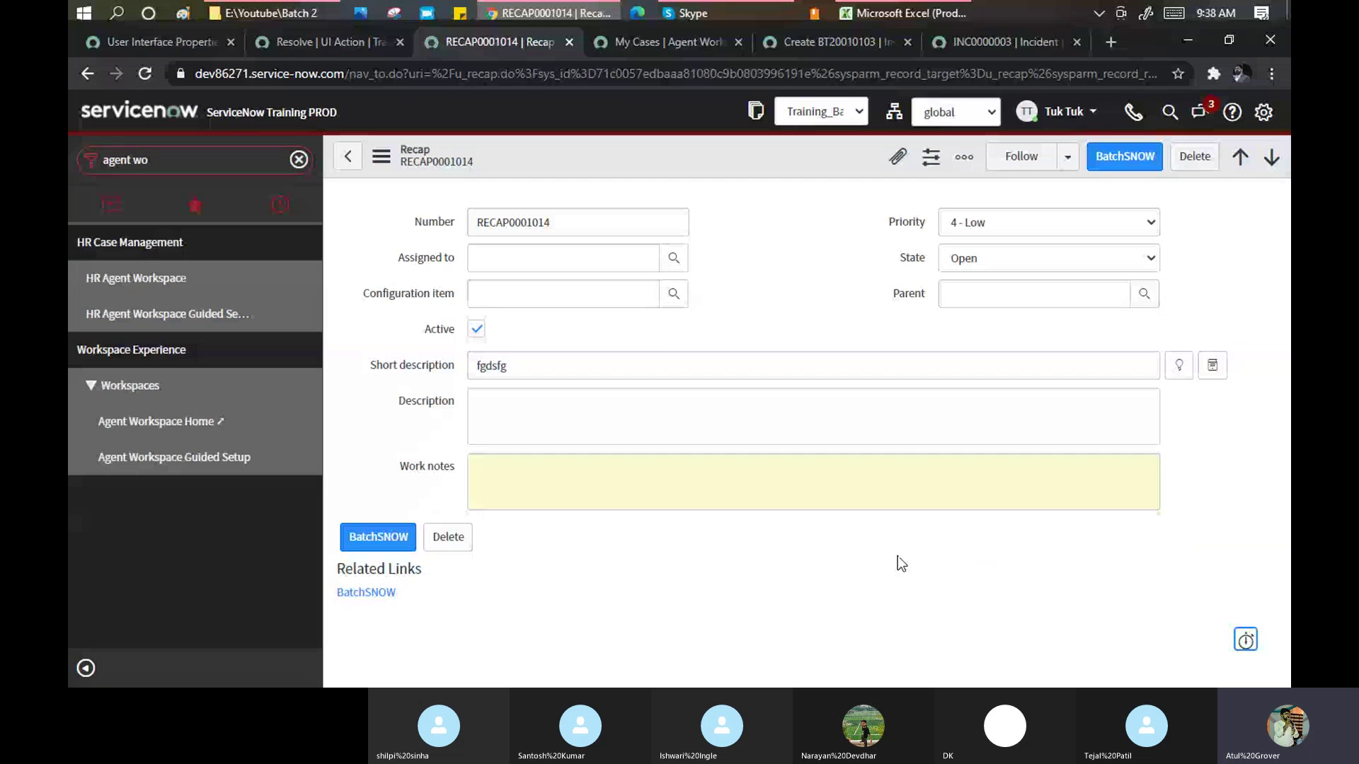
click(1245, 639)
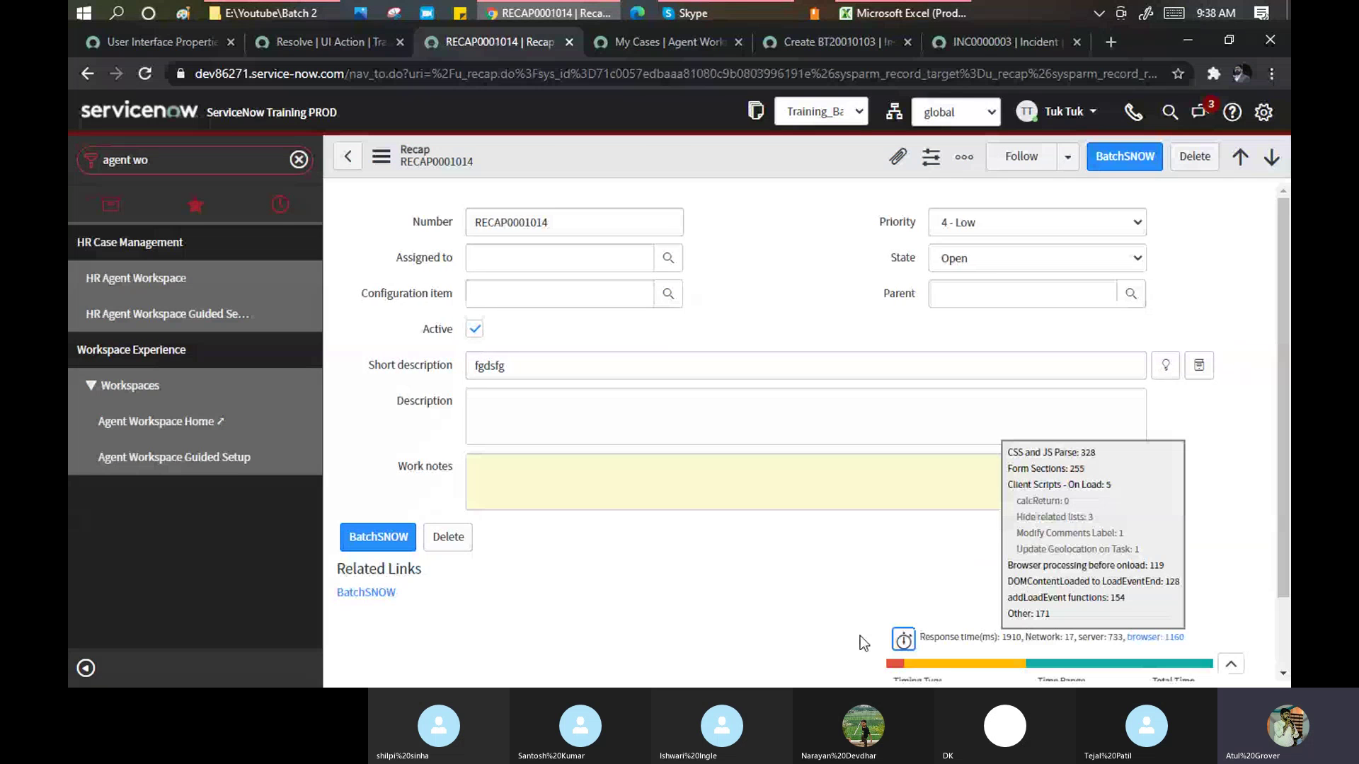
click(904, 639)
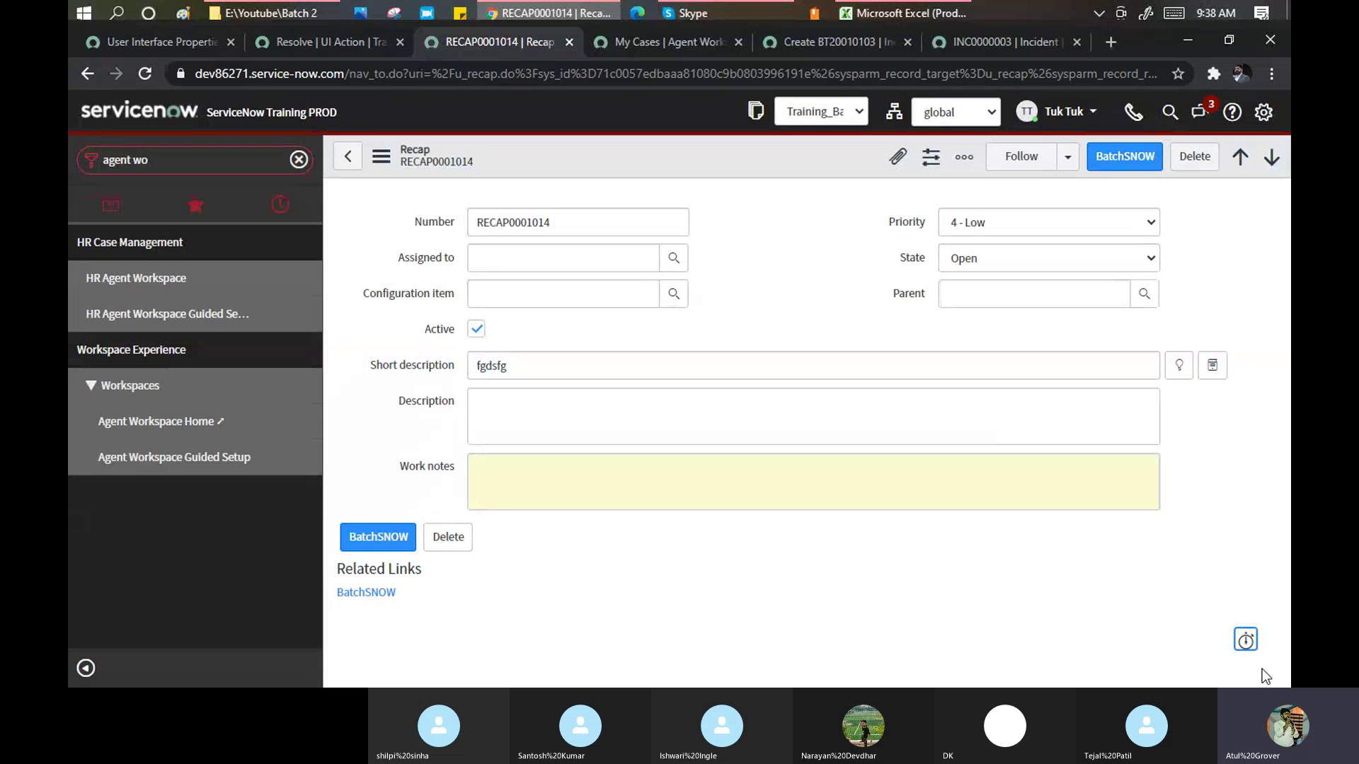
mouse_move(1254, 646)
Turn on the display of page response times at the bottom of the page in the User Interface Properties.
click(134, 36)
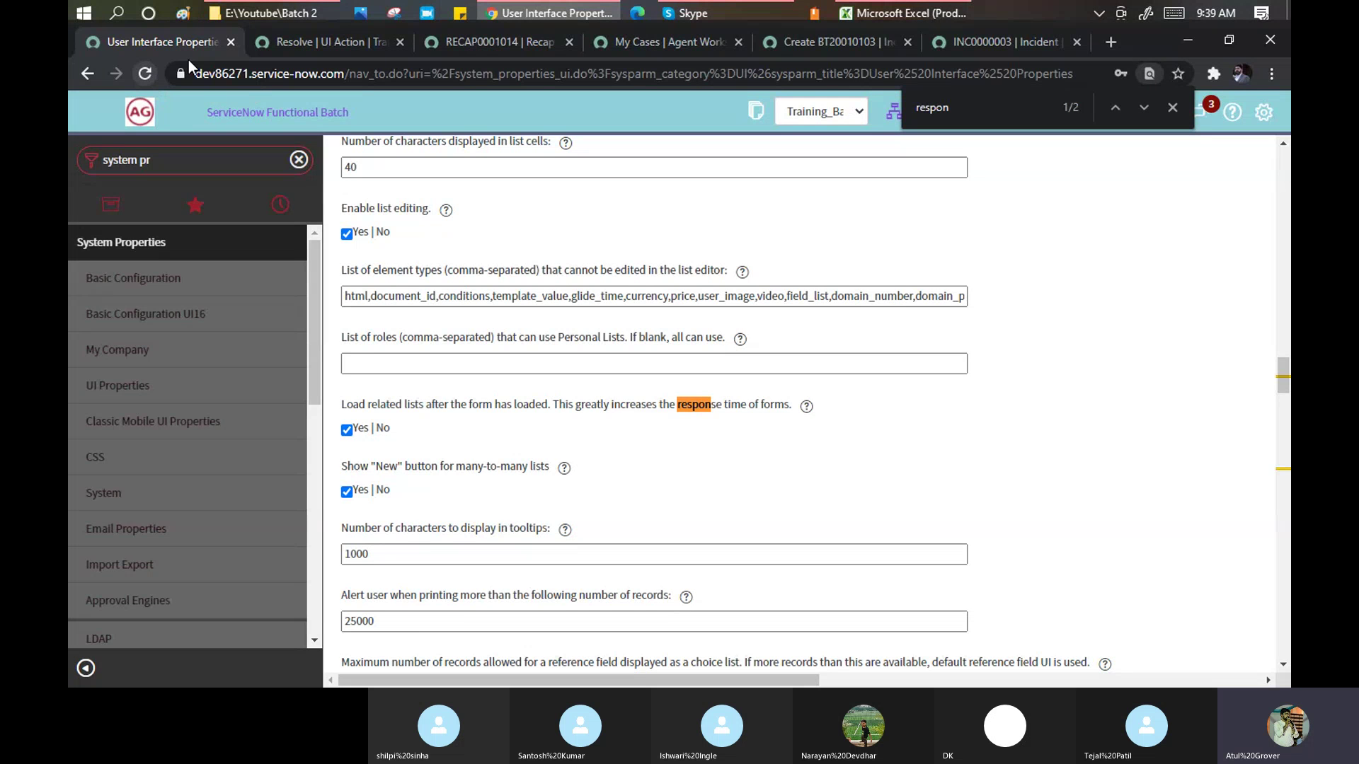
scroll(586, 228, down, 6)
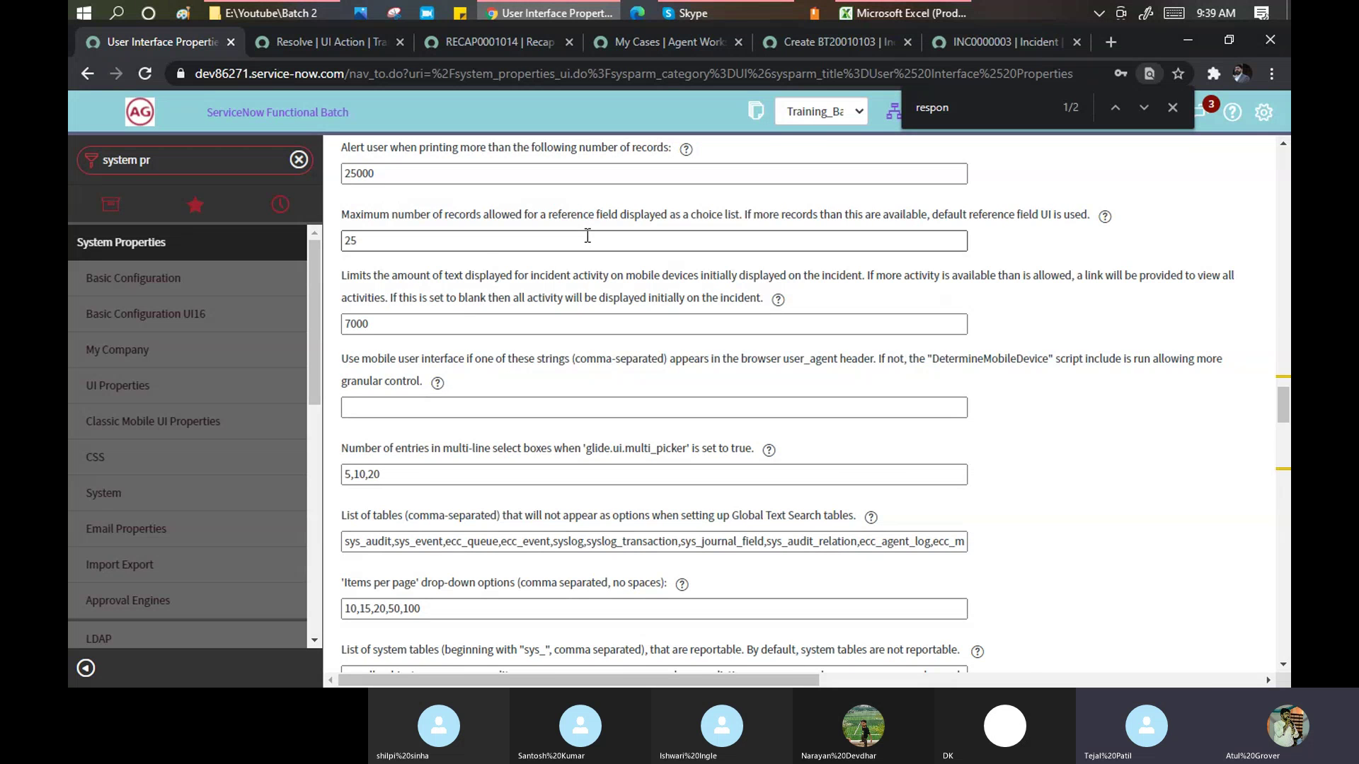
scroll(693, 389, down, 5)
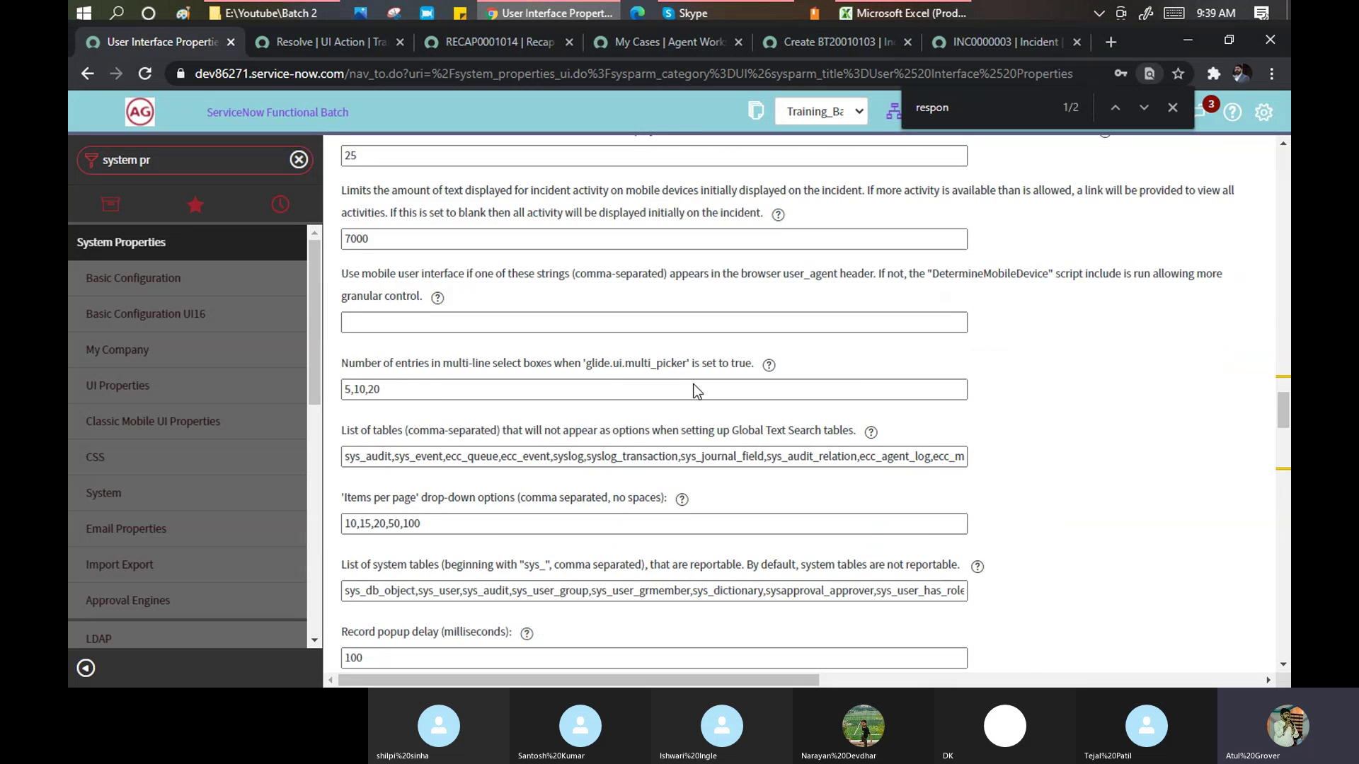
scroll(692, 395, down, 5)
scroll(693, 398, down, 1)
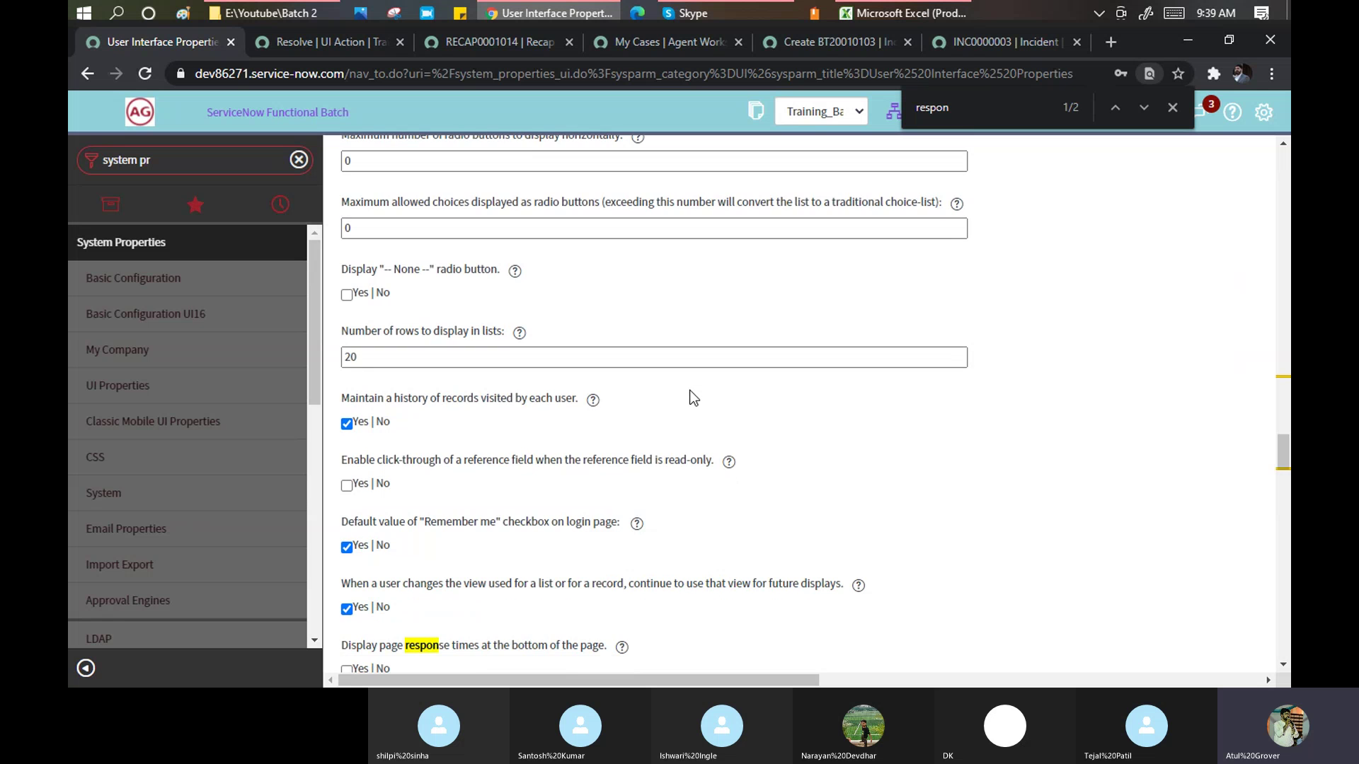
scroll(693, 398, down, 5)
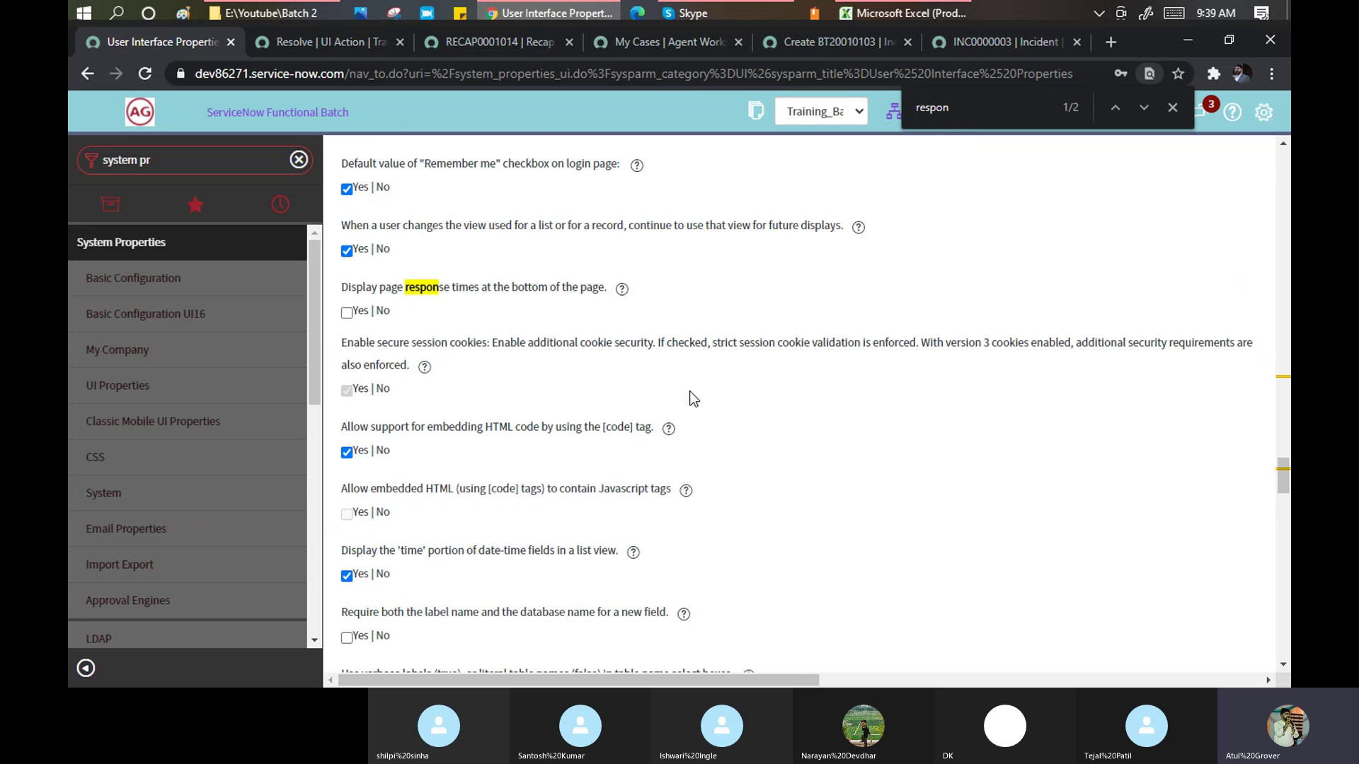
click(347, 312)
Search the properties for "save" and enable both the "Open in new window" icon and the Insert and Insert and Stay options on task derived tables.
scroll(691, 440, down, 15)
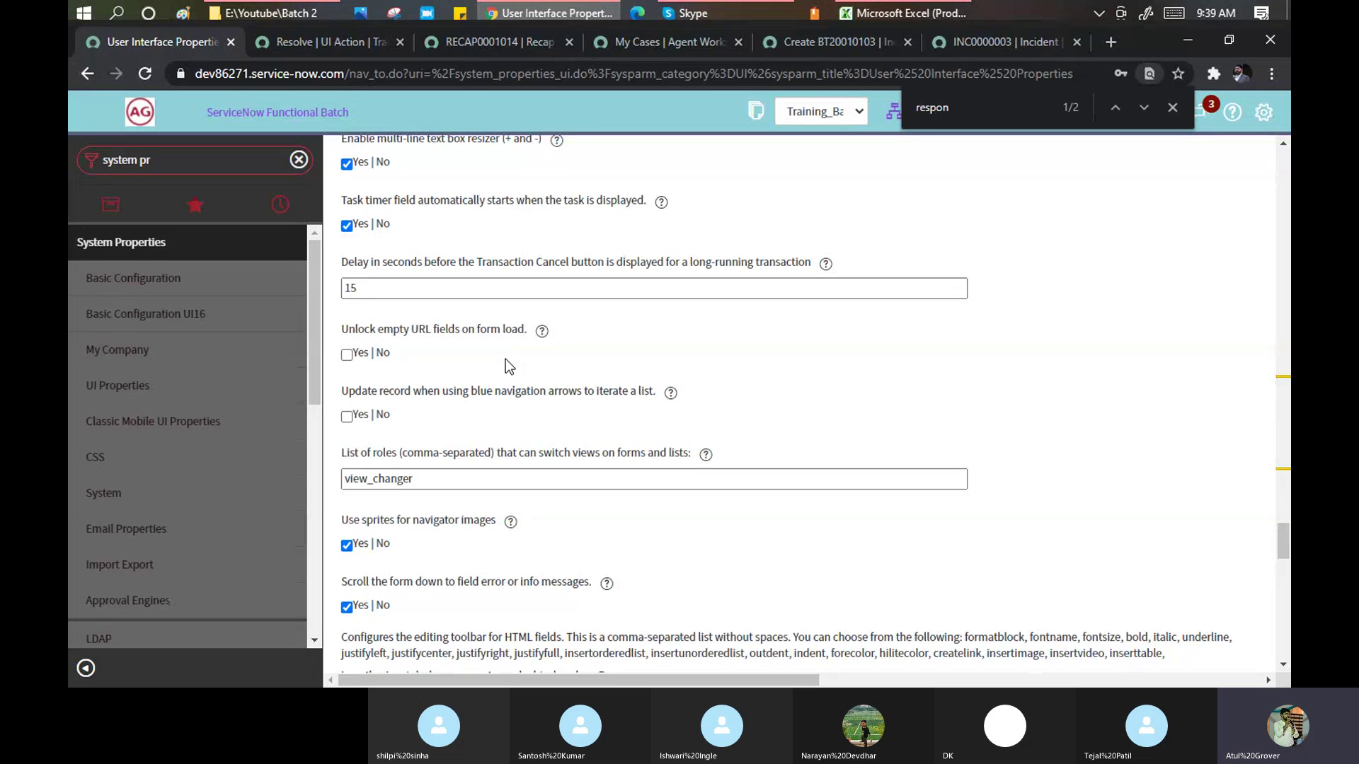
scroll(506, 358, up, 5)
drag(1287, 520, 1284, 287)
key(ctrl+f)
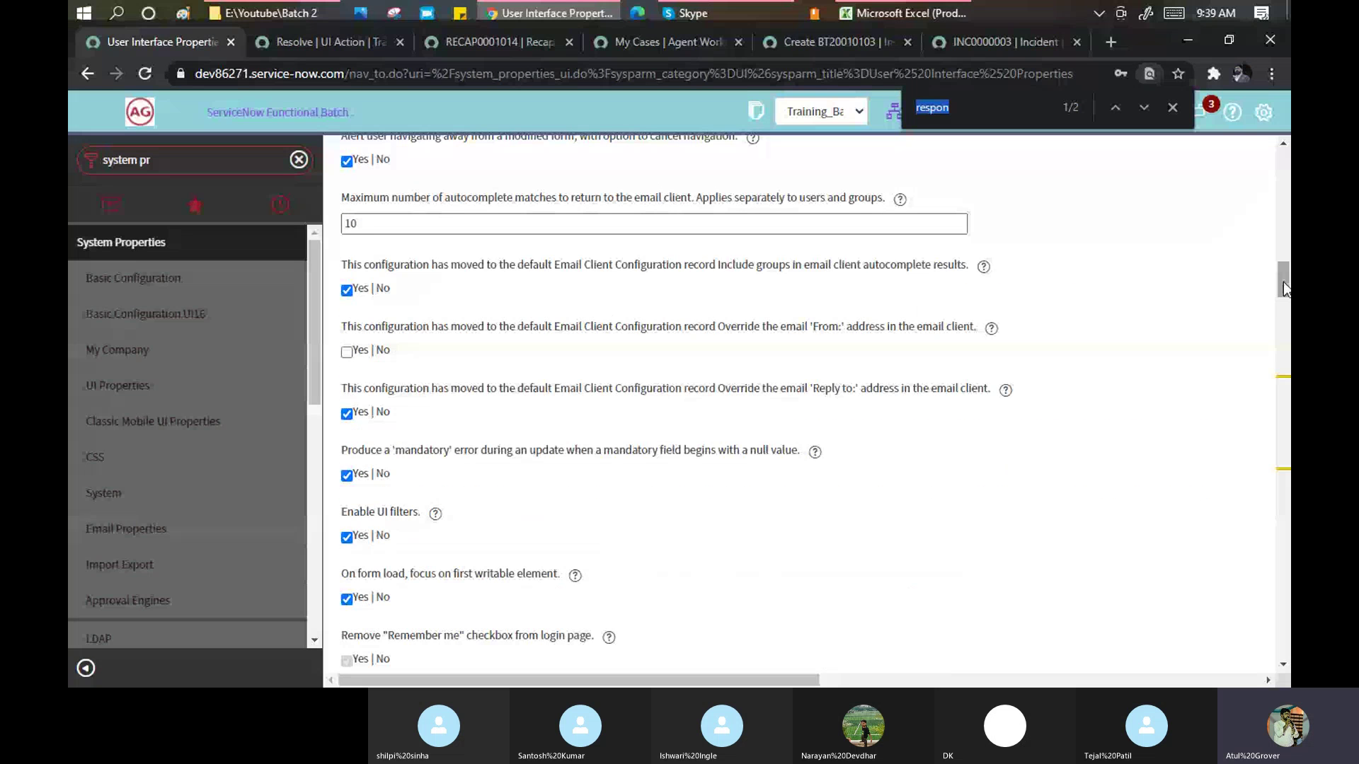
text(save)
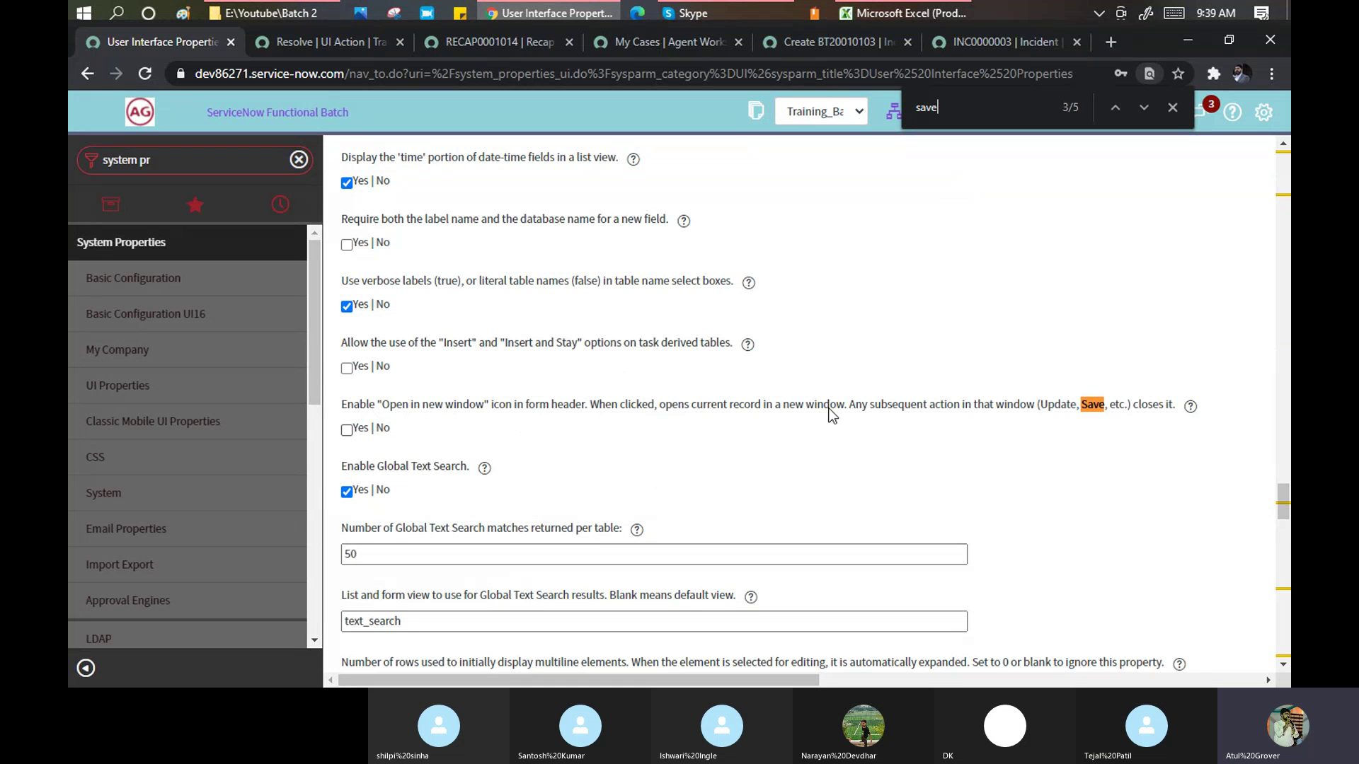
click(347, 430)
click(347, 368)
Go through the "save" matches to the property that shows the Save, Insert and Insert and Stay buttons on forms.
scroll(444, 269, up, 3)
click(989, 103)
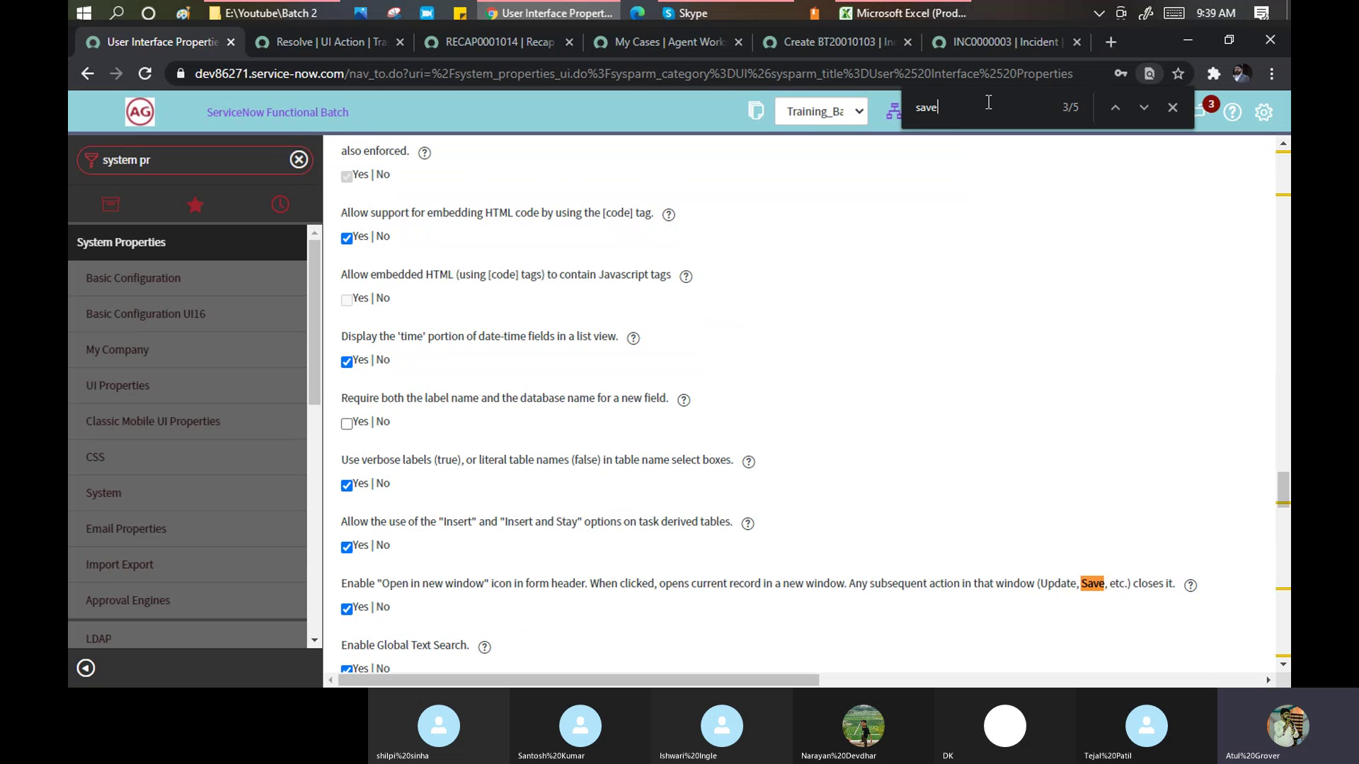
key(Return)
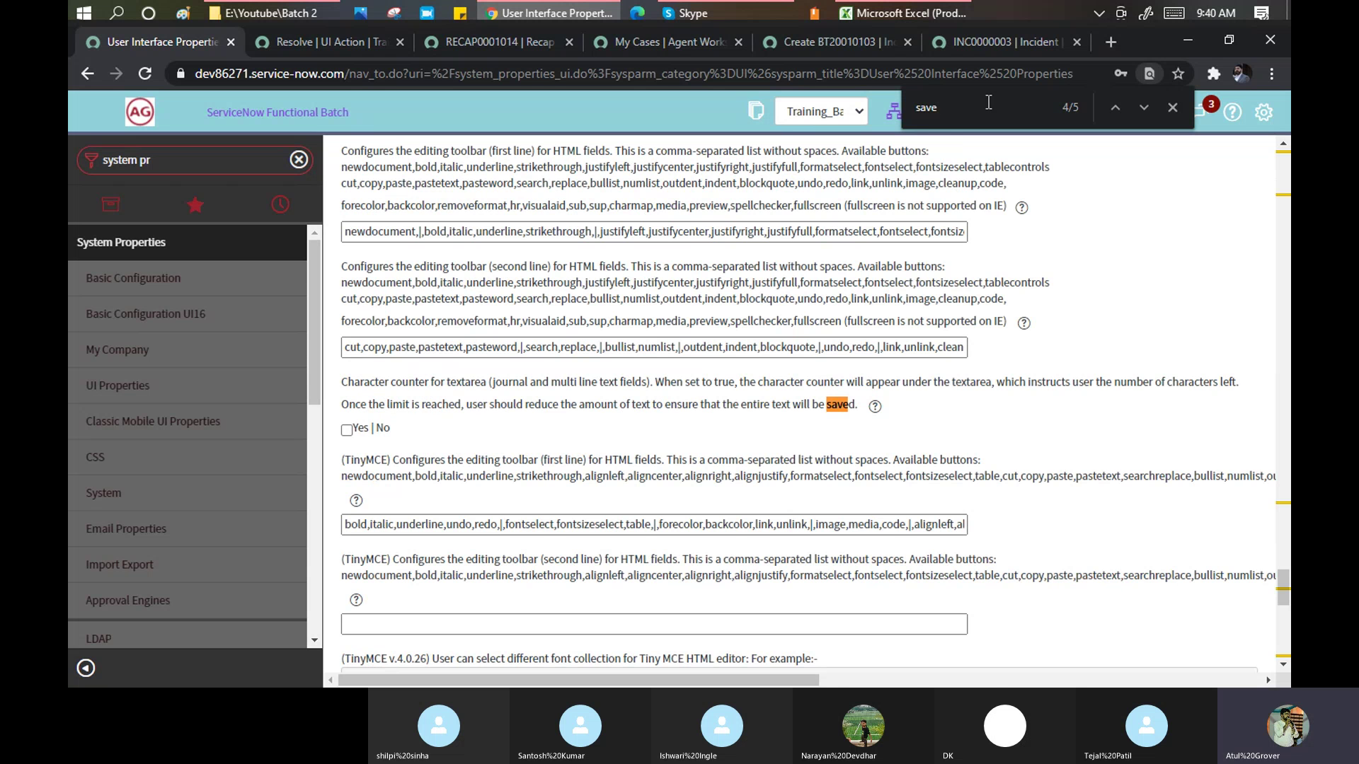
key(Return)
key(Return)
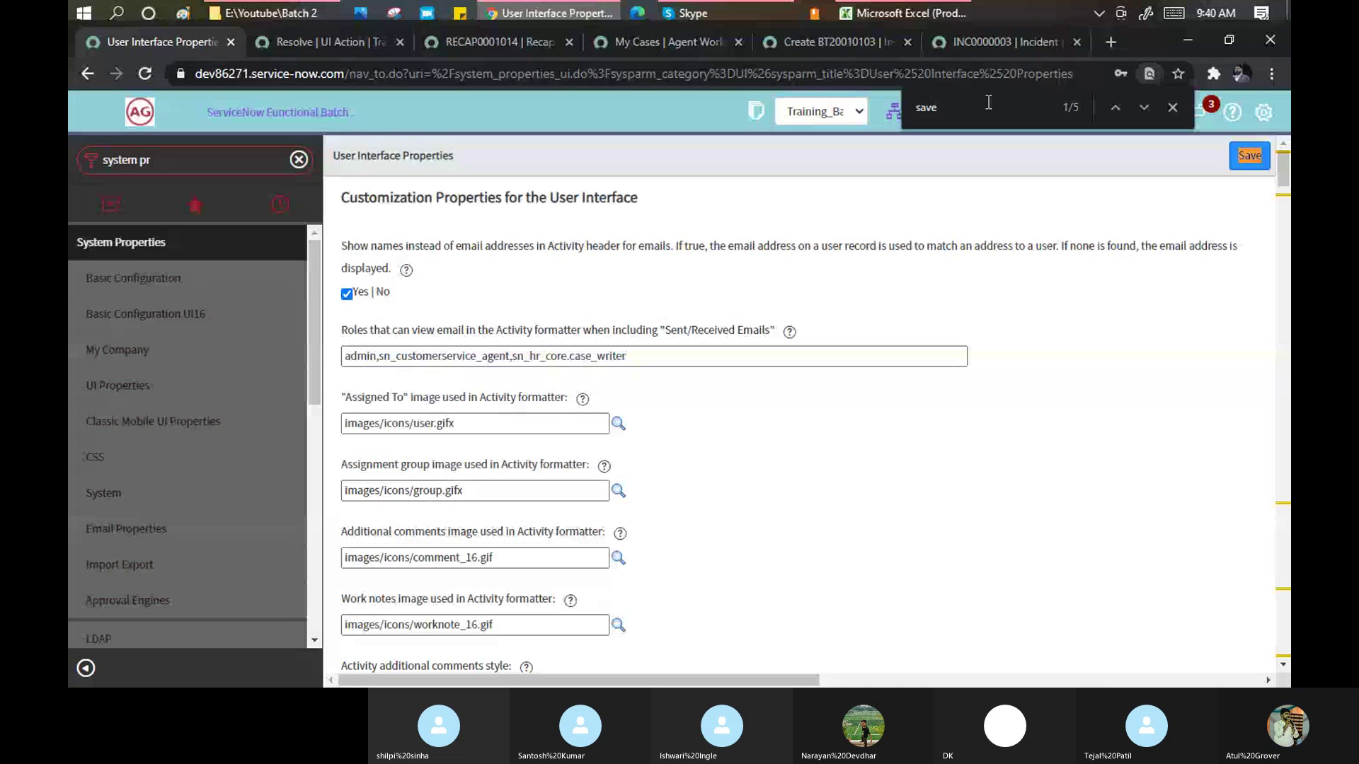
key(Return)
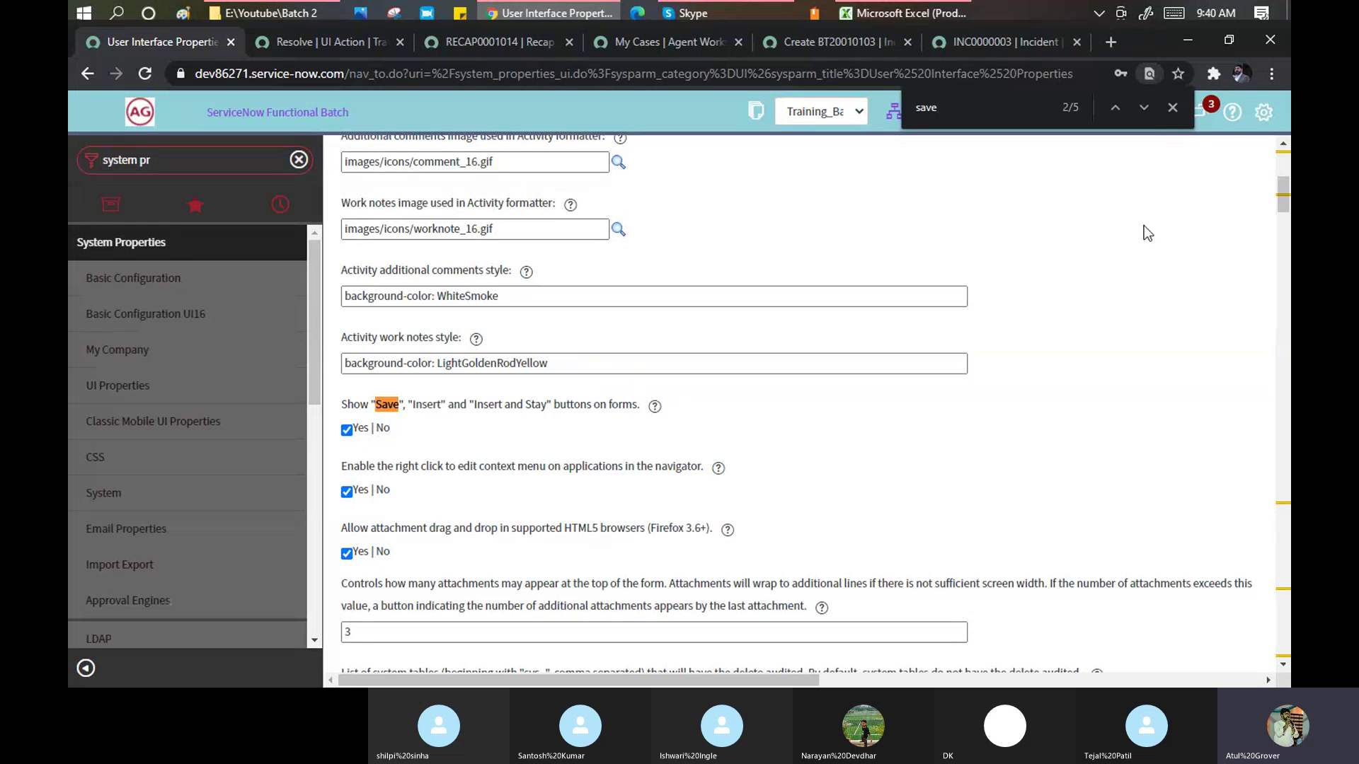
Save the changed User Interface Properties.
drag(1287, 188, 1287, 644)
click(361, 650)
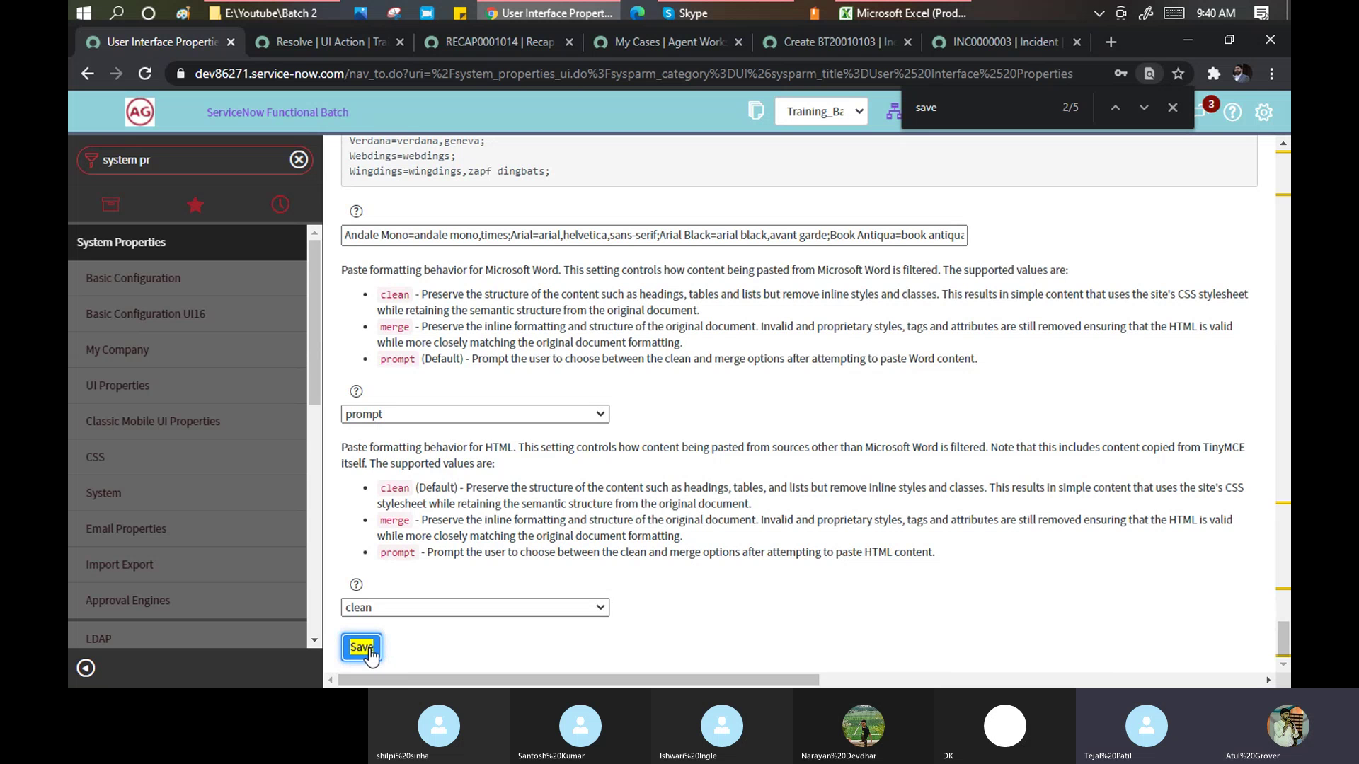
click(363, 647)
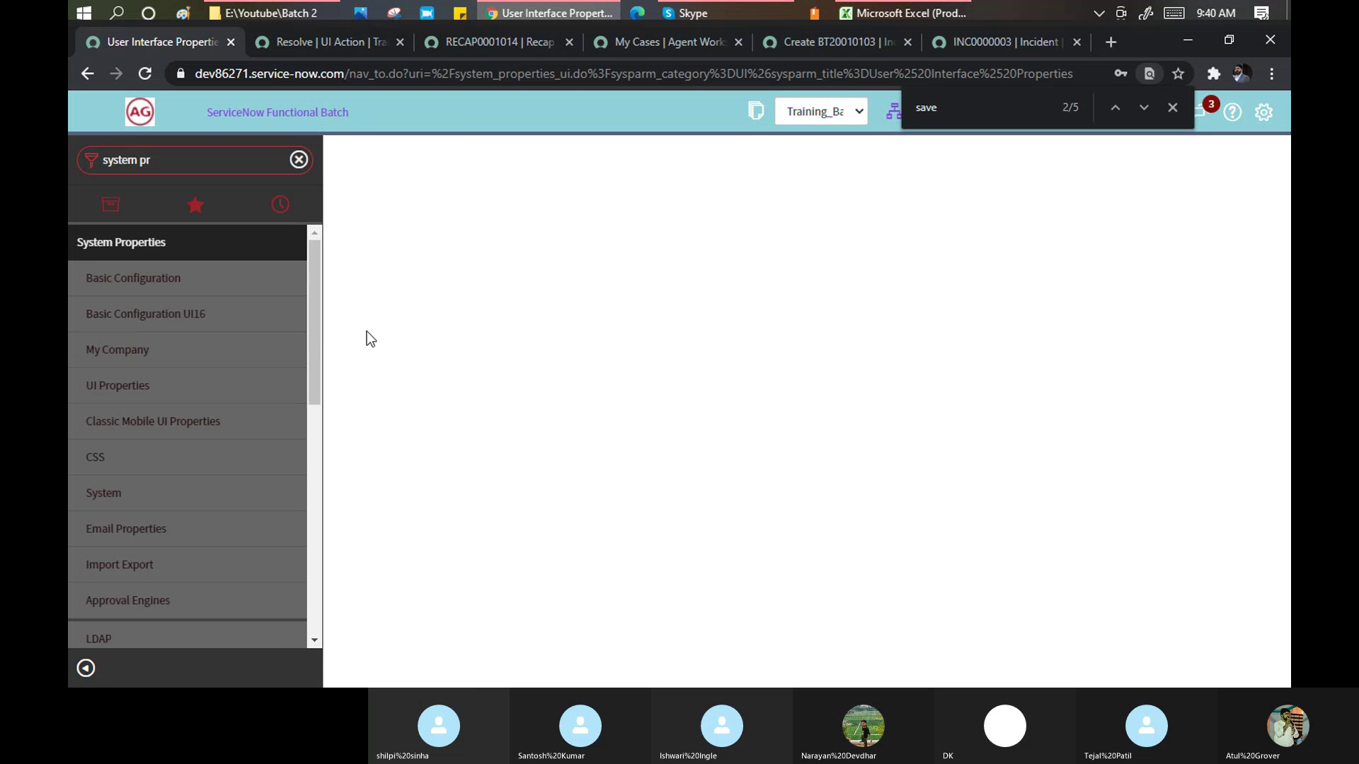
Reload the new incident form and examine its header actions, context options and lower sections for the Save, Insert and Insert and Stay options.
click(831, 41)
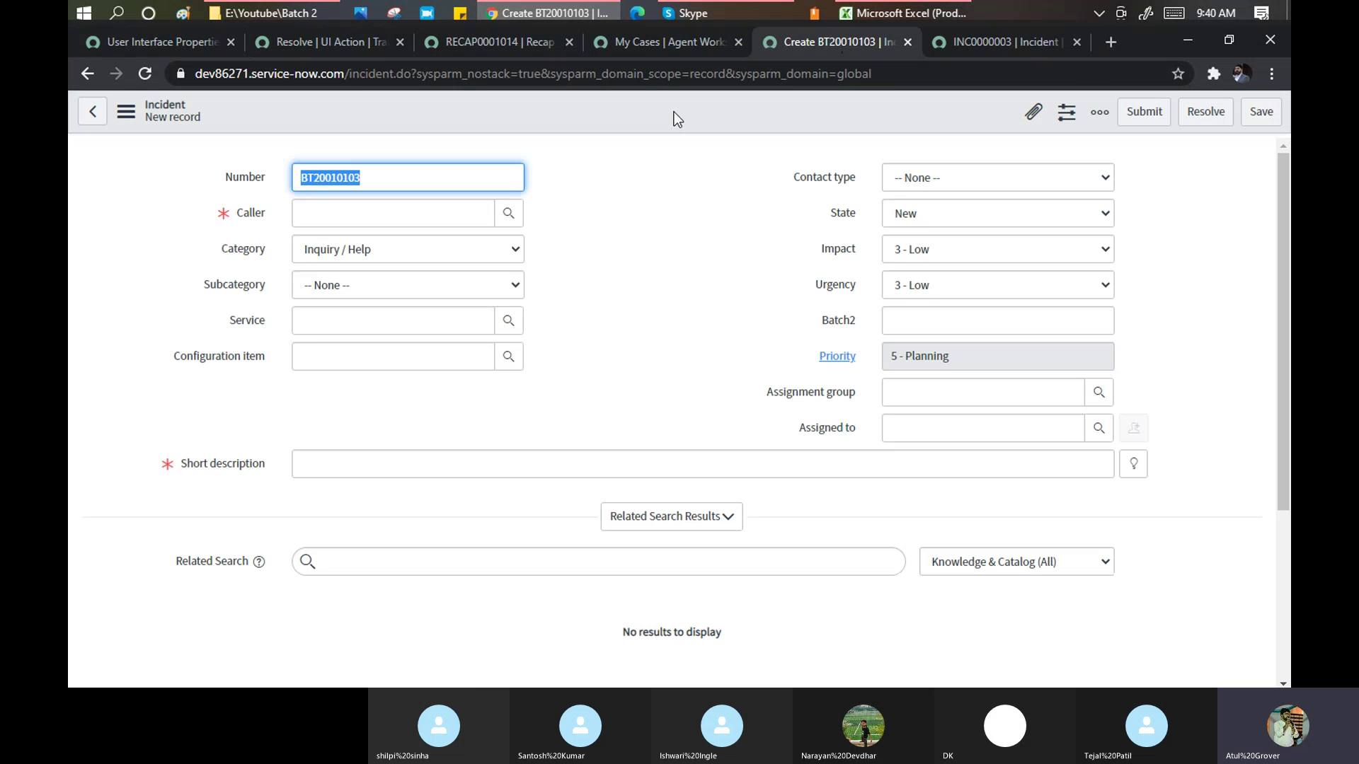
right_click(674, 111)
click(708, 294)
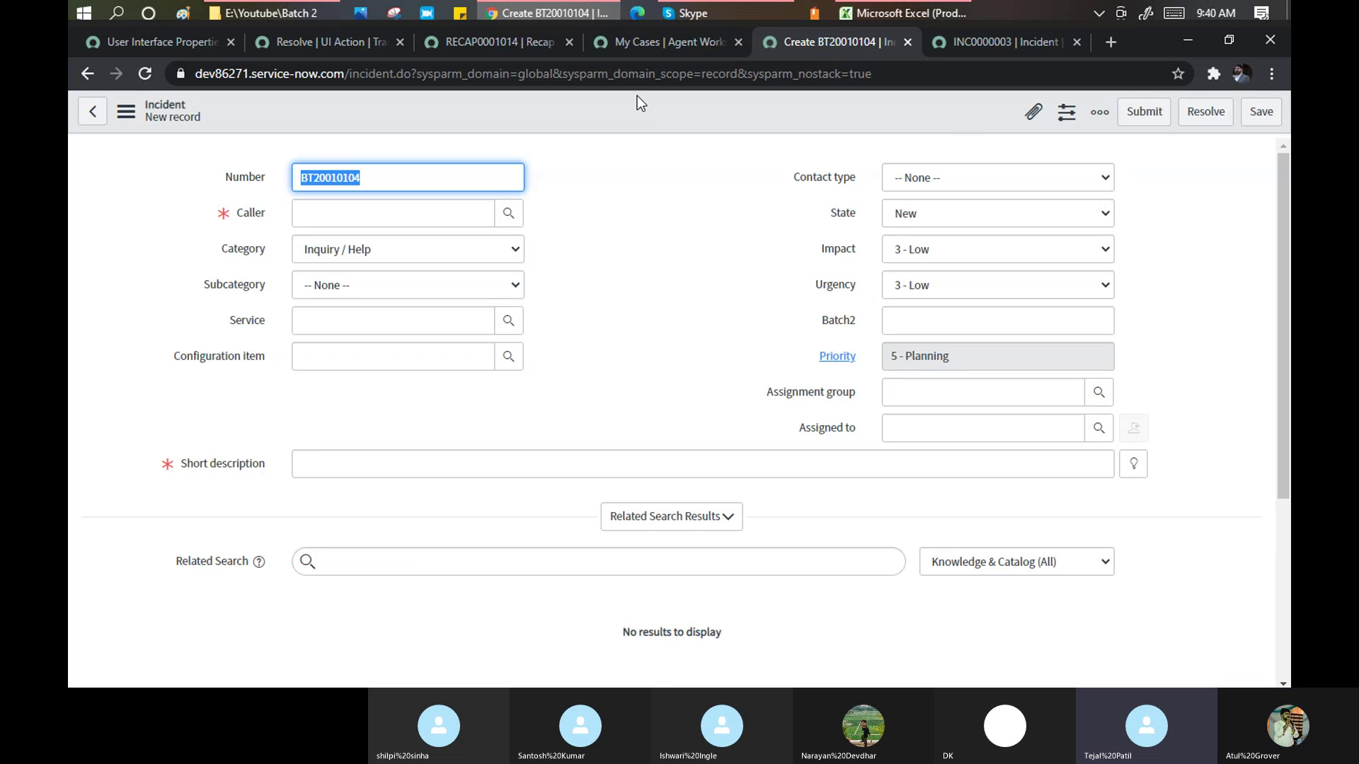
right_click(648, 113)
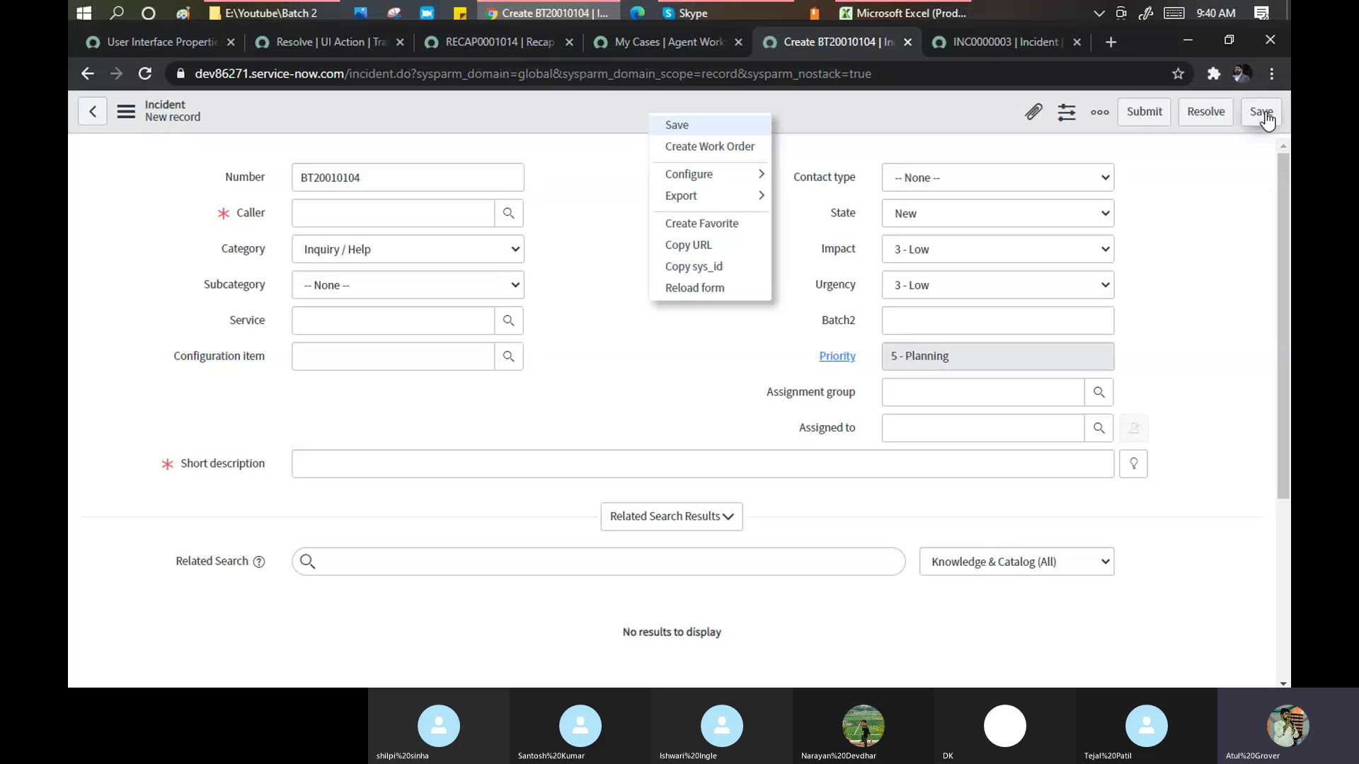
scroll(1280, 249, down, 3)
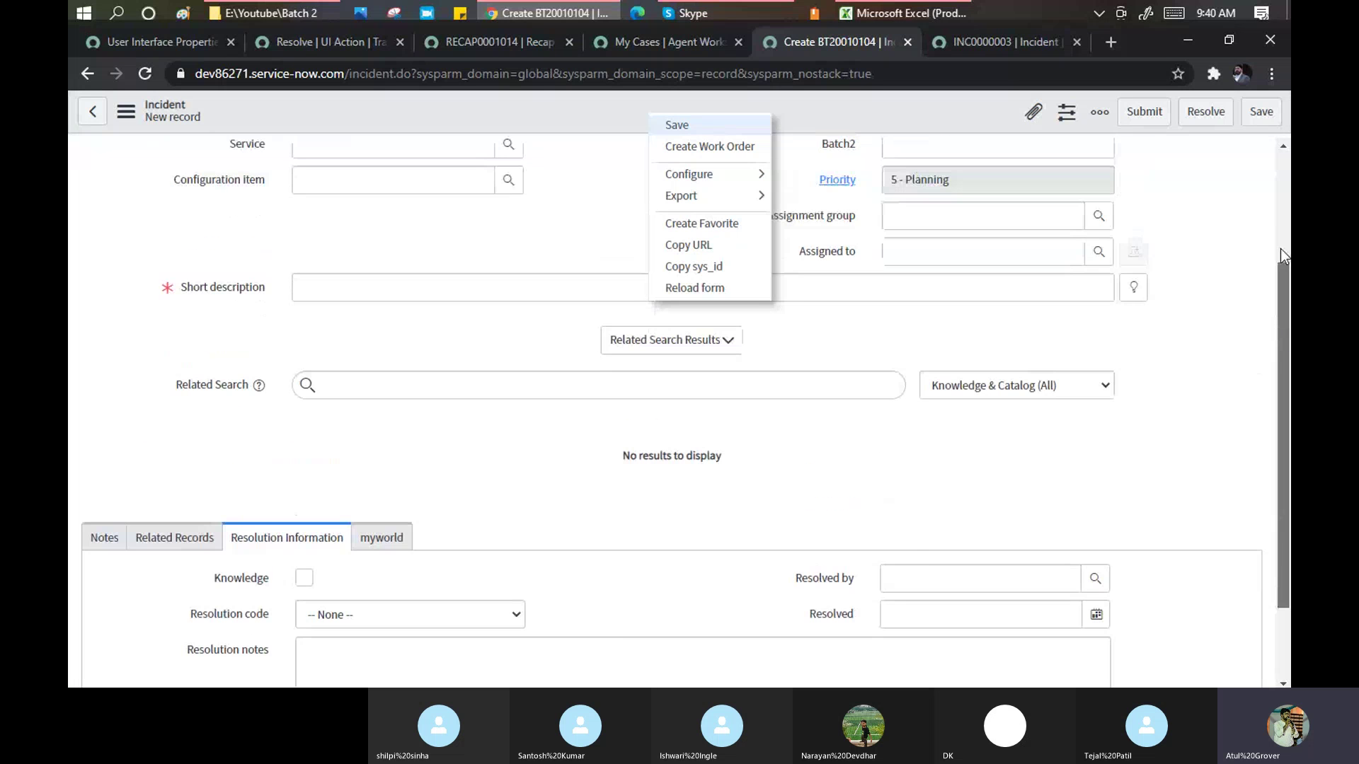
scroll(1280, 249, up, 3)
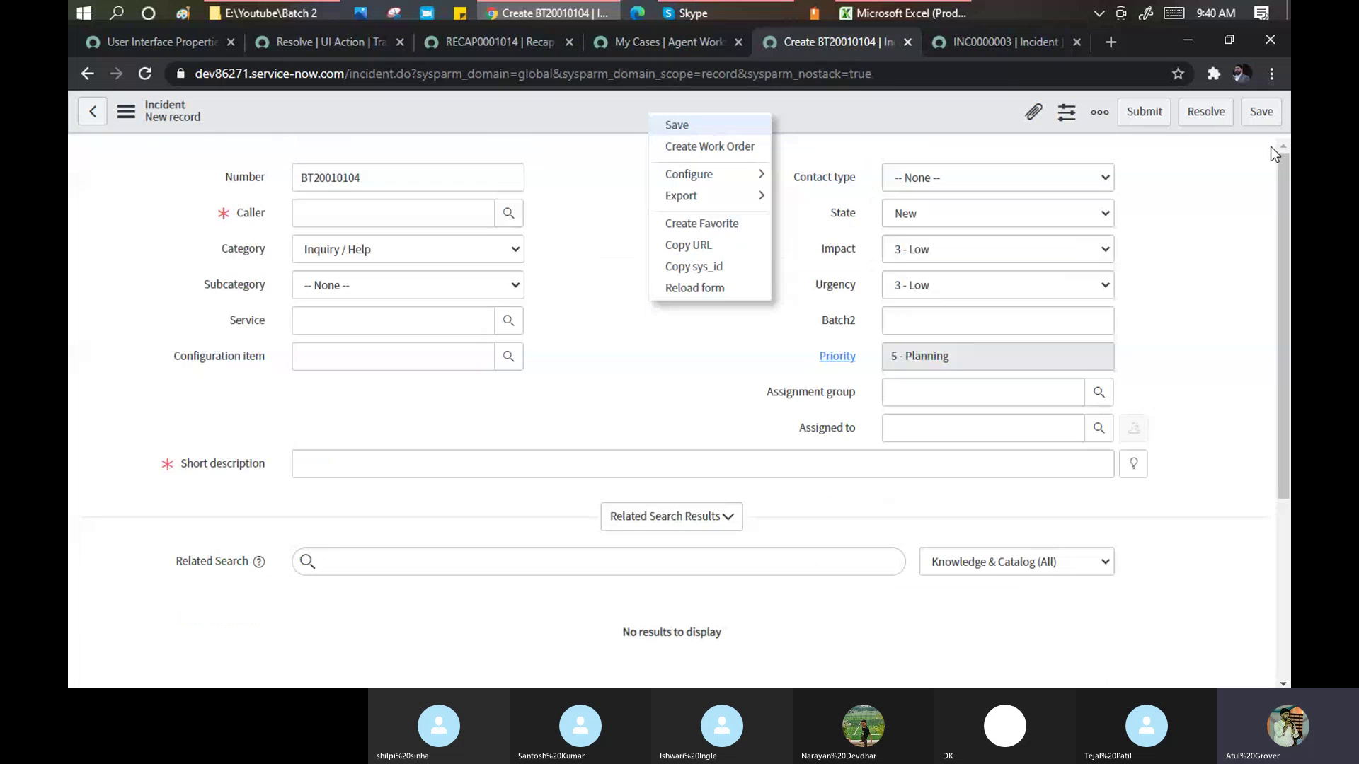
Return to the User Interface Properties page and close the page search for "save".
click(159, 43)
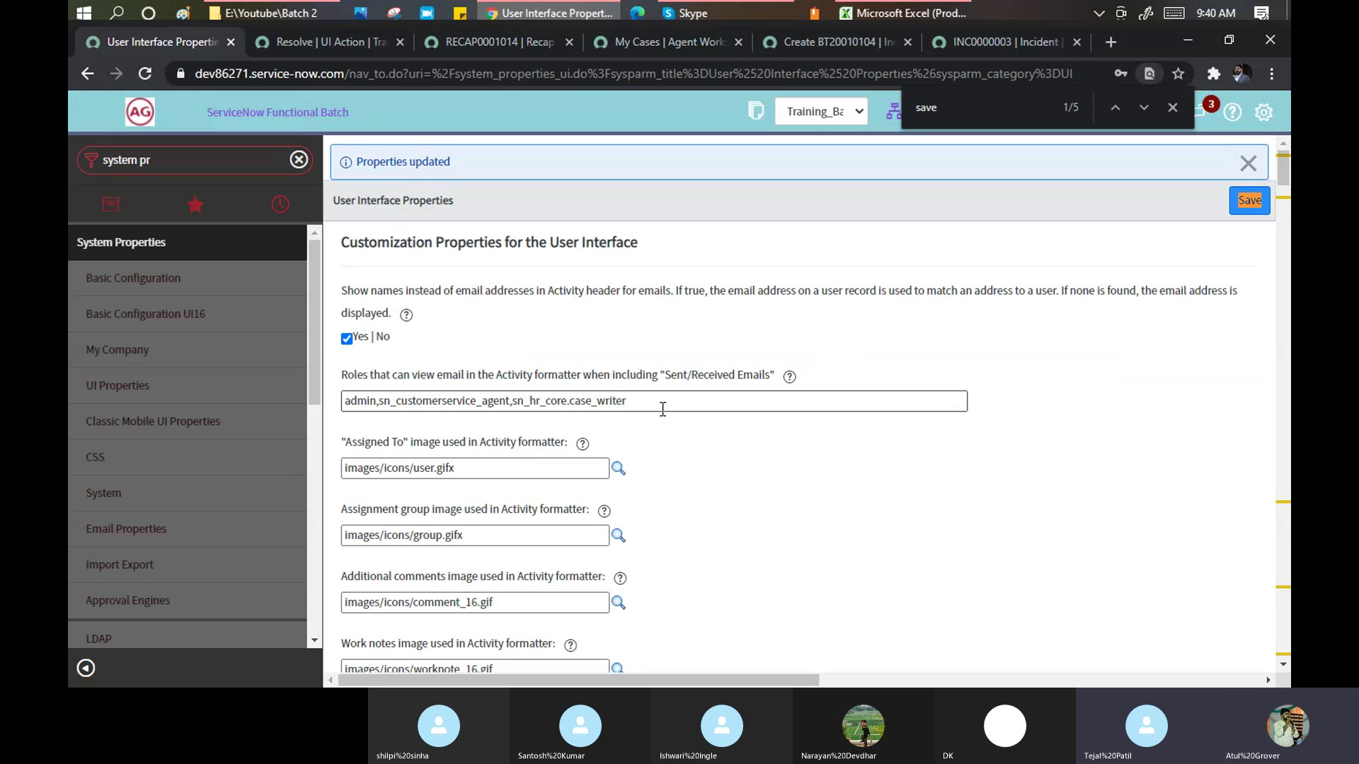
click(1172, 107)
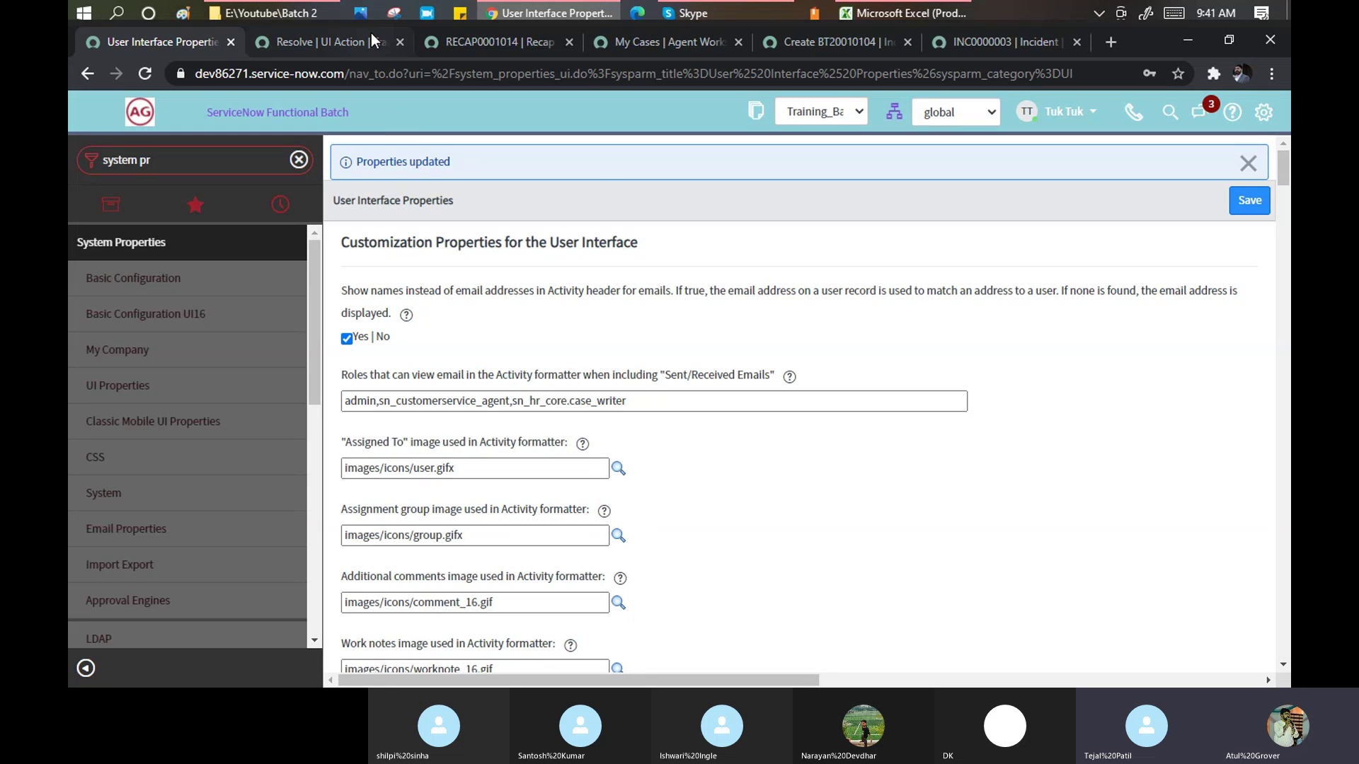
Switch to the Skype call and open its additional call options.
click(721, 12)
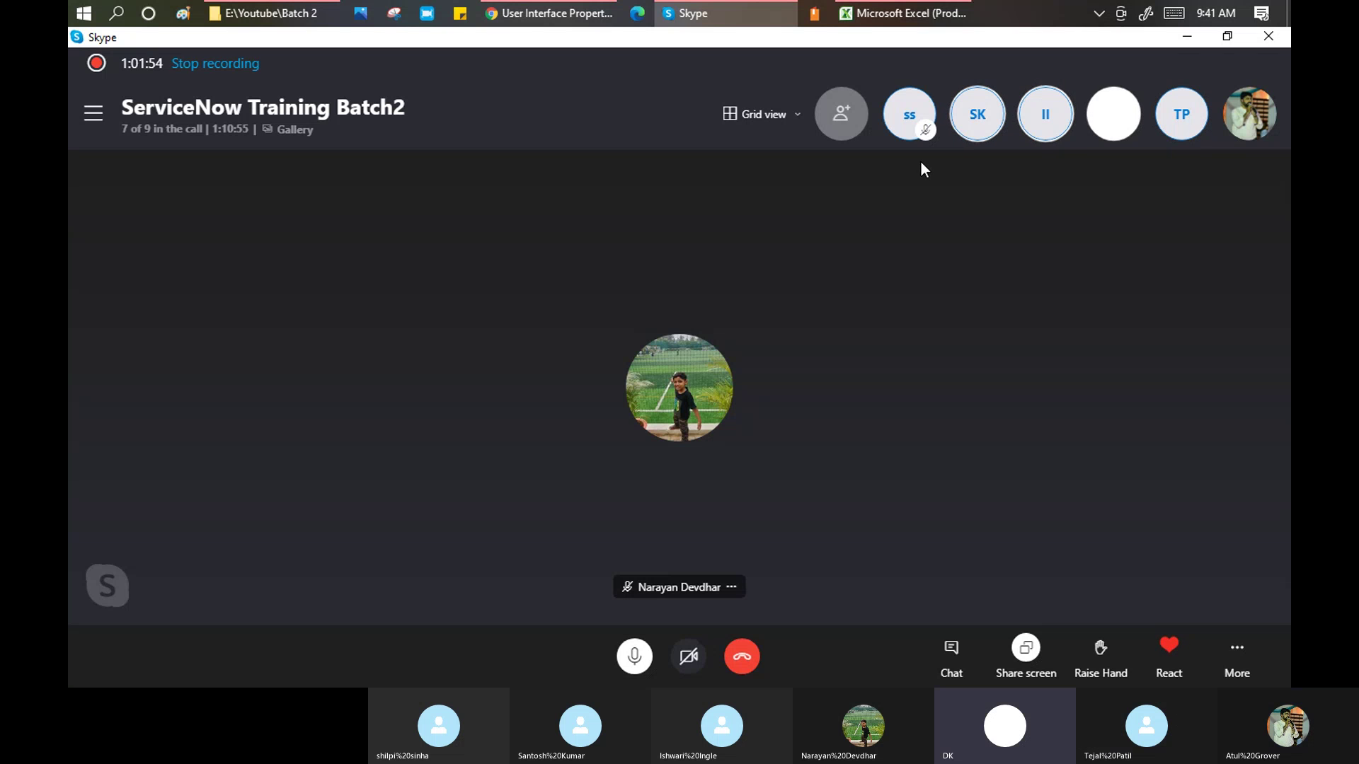
click(1237, 649)
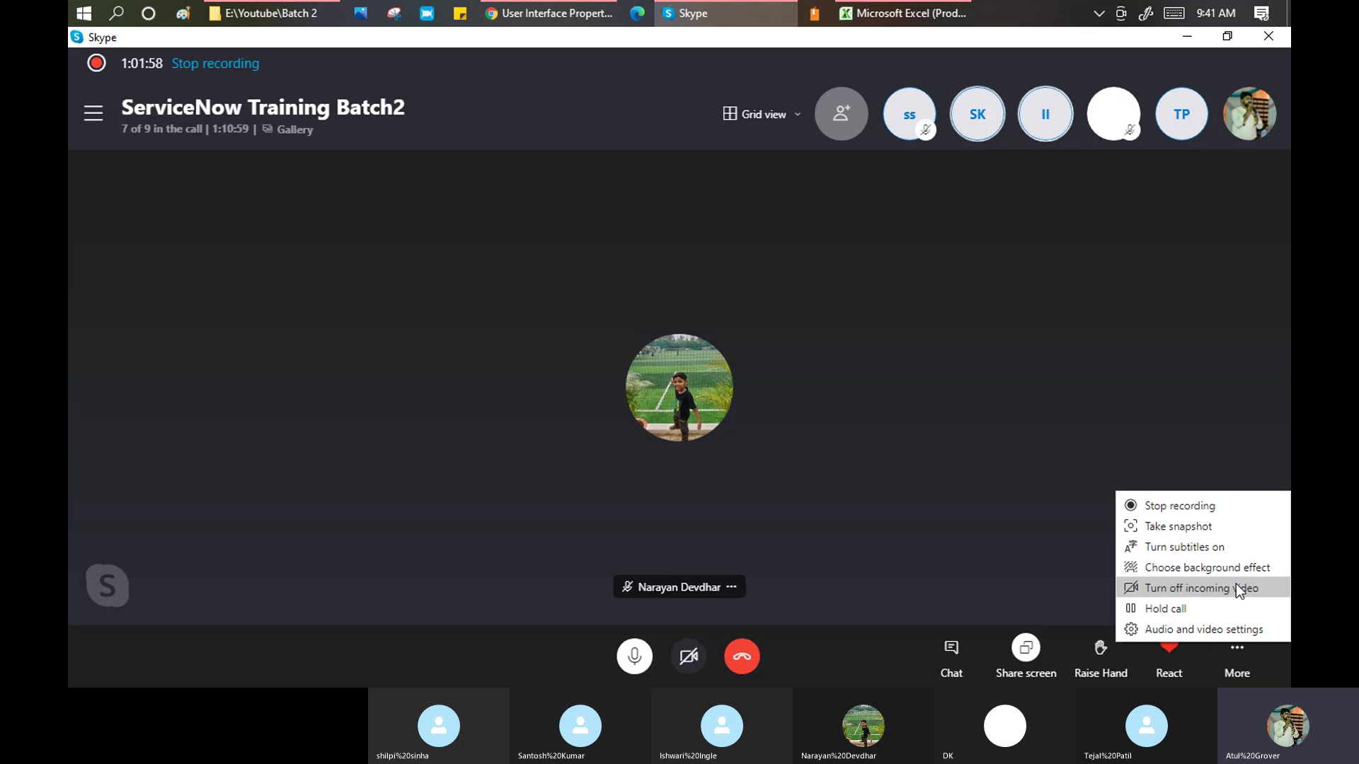